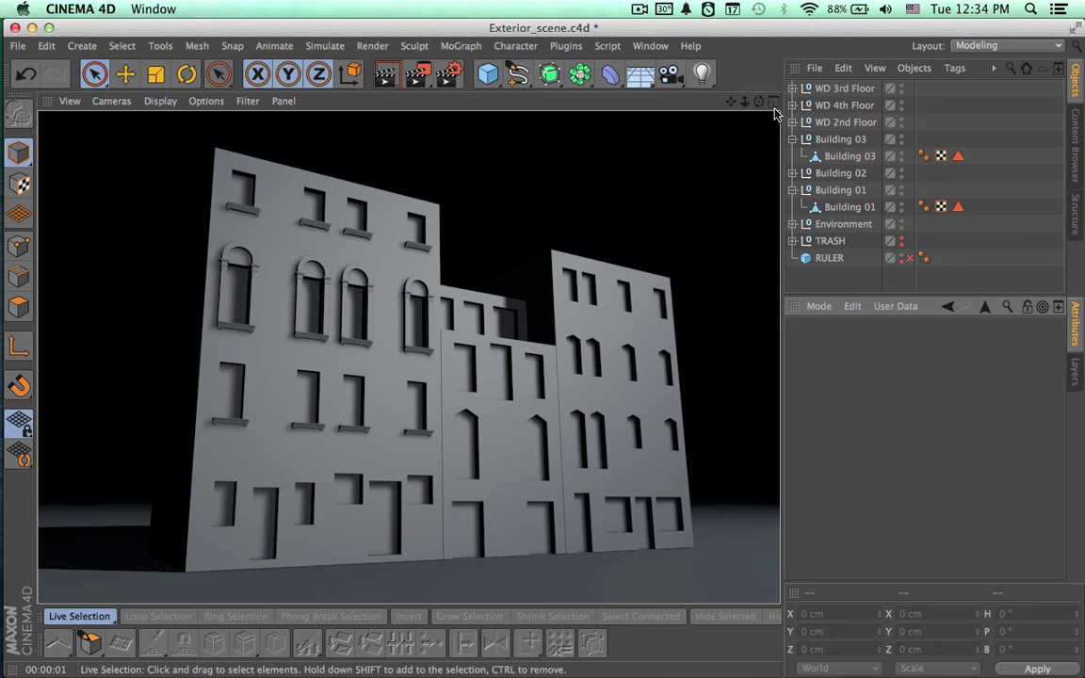
Add a cube and, in the front view, move it over the leftmost arched window of Building 01.
left_click_drag(743, 102, 409, 357)
middle_click_drag(347, 280, 535, 388, "alt")
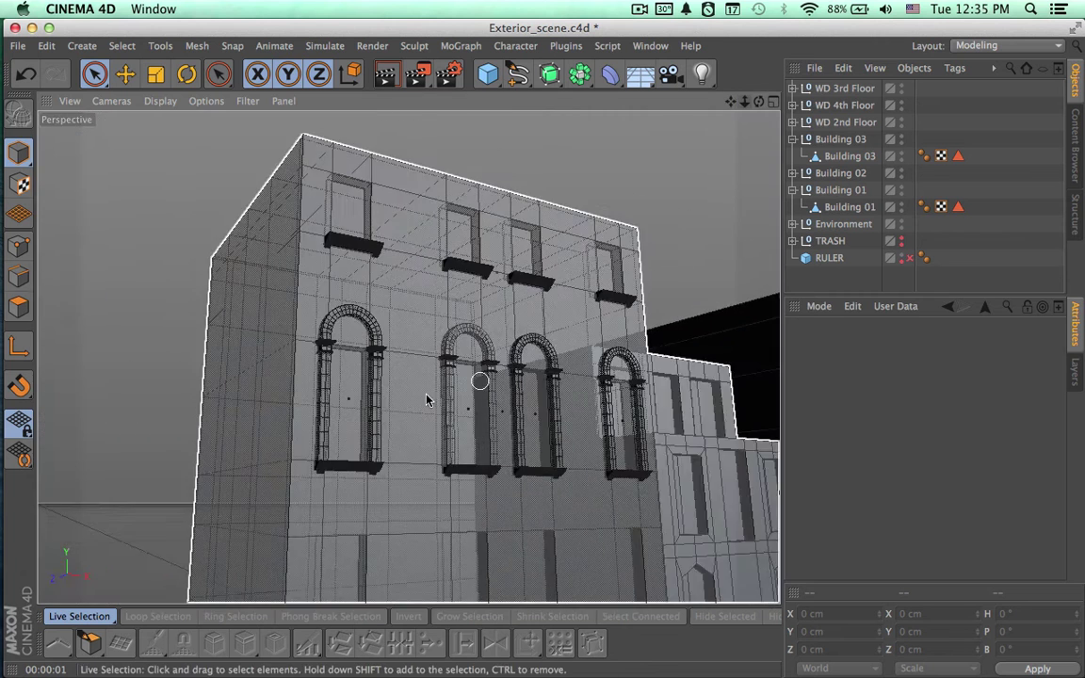
left_click(487, 74)
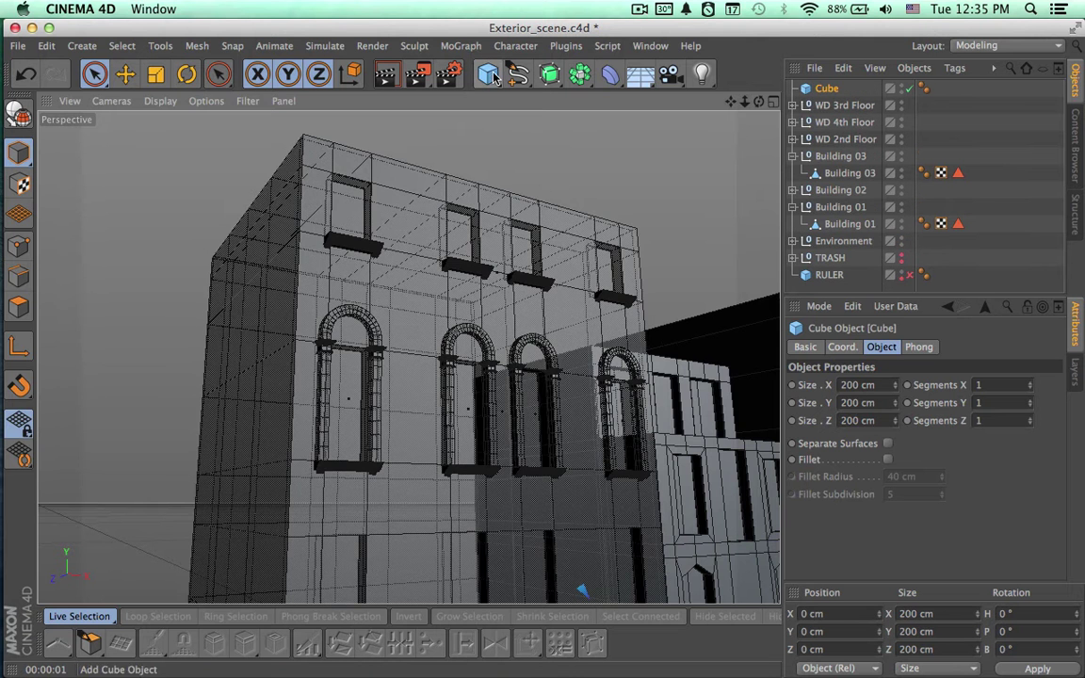
left_click(772, 101)
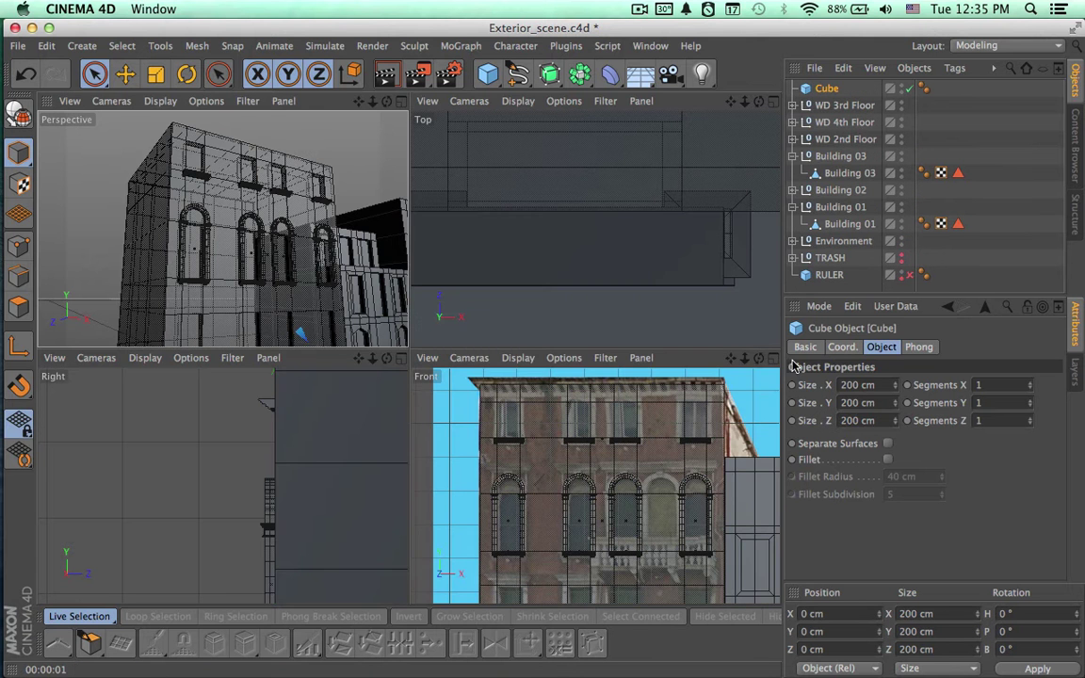
left_click(773, 359)
scroll(629, 405, "down", 6)
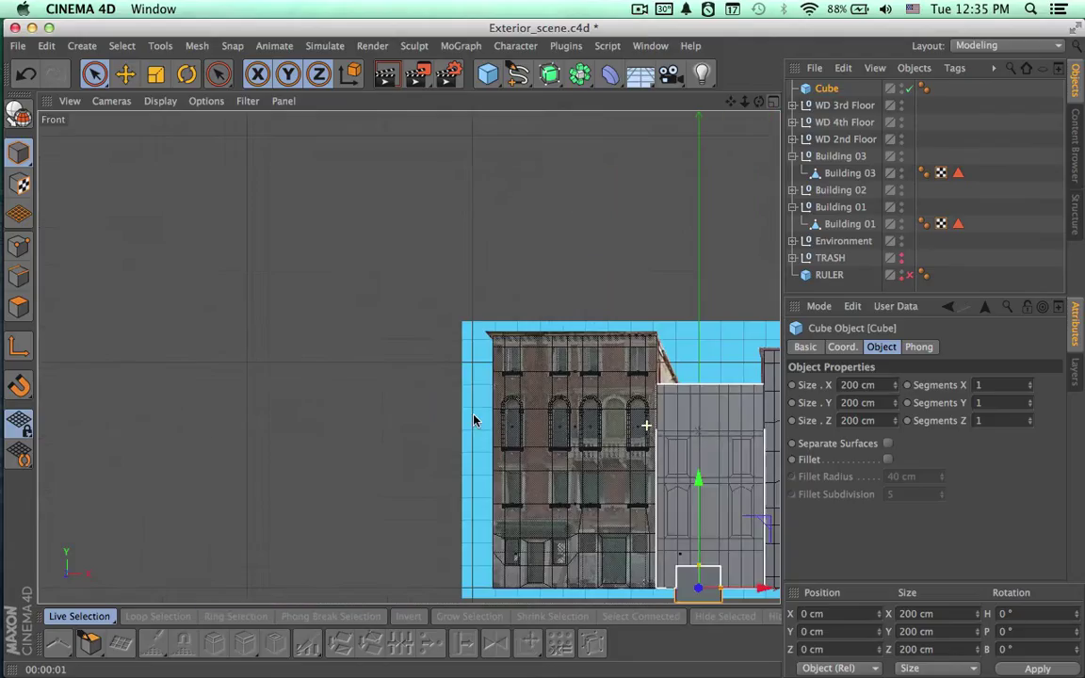
middle_click_drag(515, 374, 484, 353, "alt")
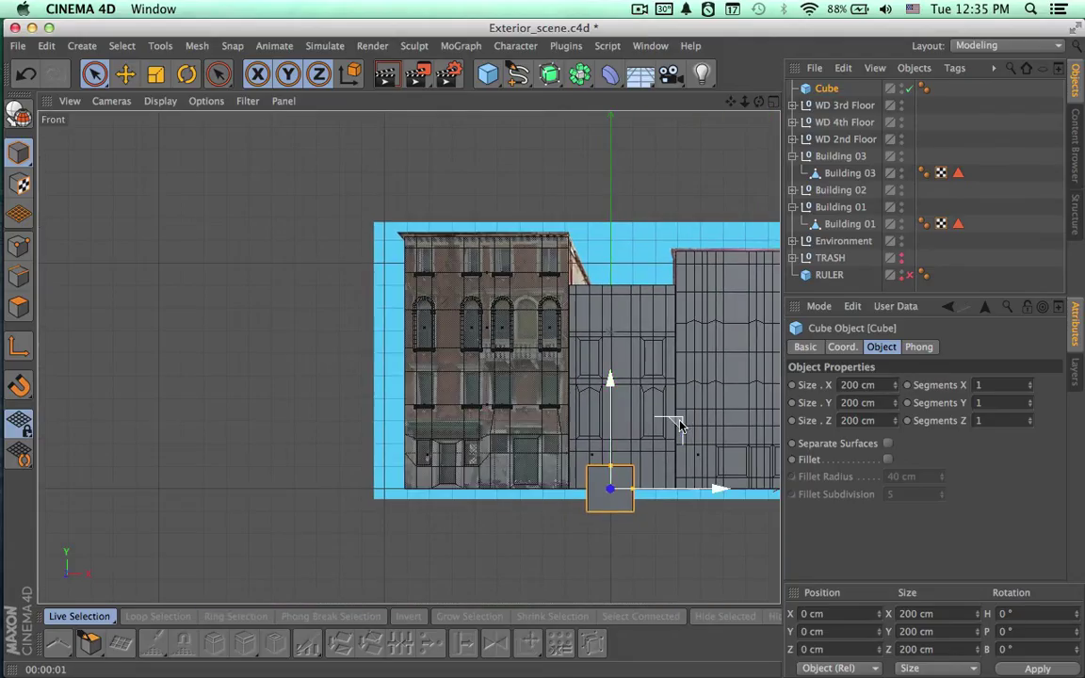
left_click_drag(679, 423, 489, 274)
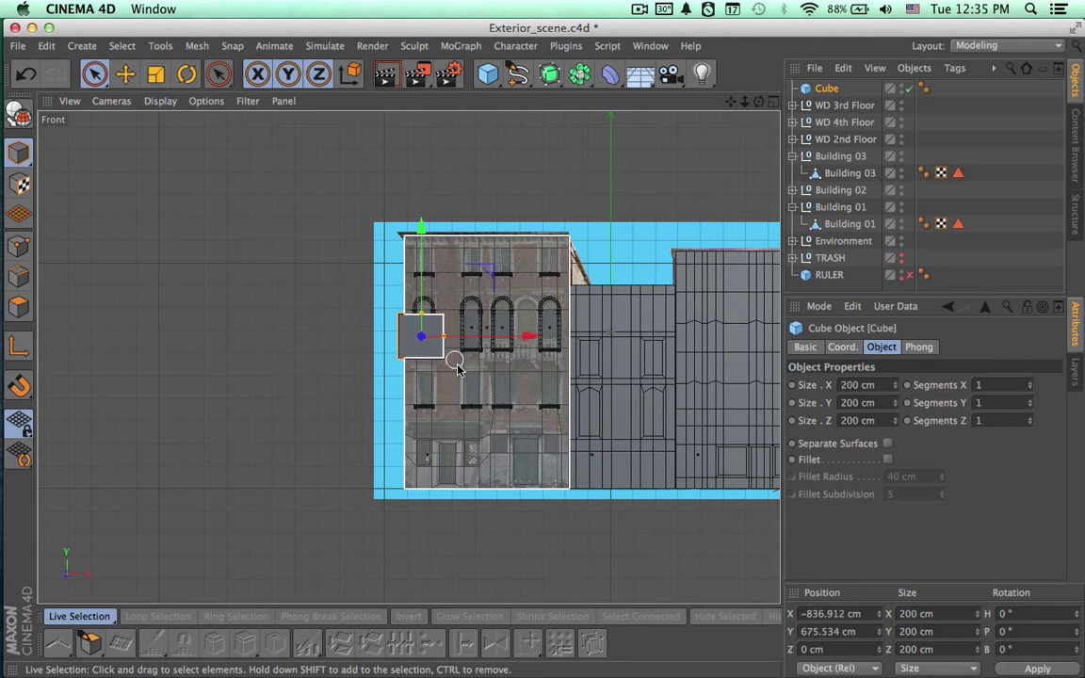
Turn on X-Ray display for the cube.
scroll(454, 364, "up", 5)
right_click_drag(638, 352, 661, 347, "alt")
middle_click_drag(561, 318, 591, 322, "alt")
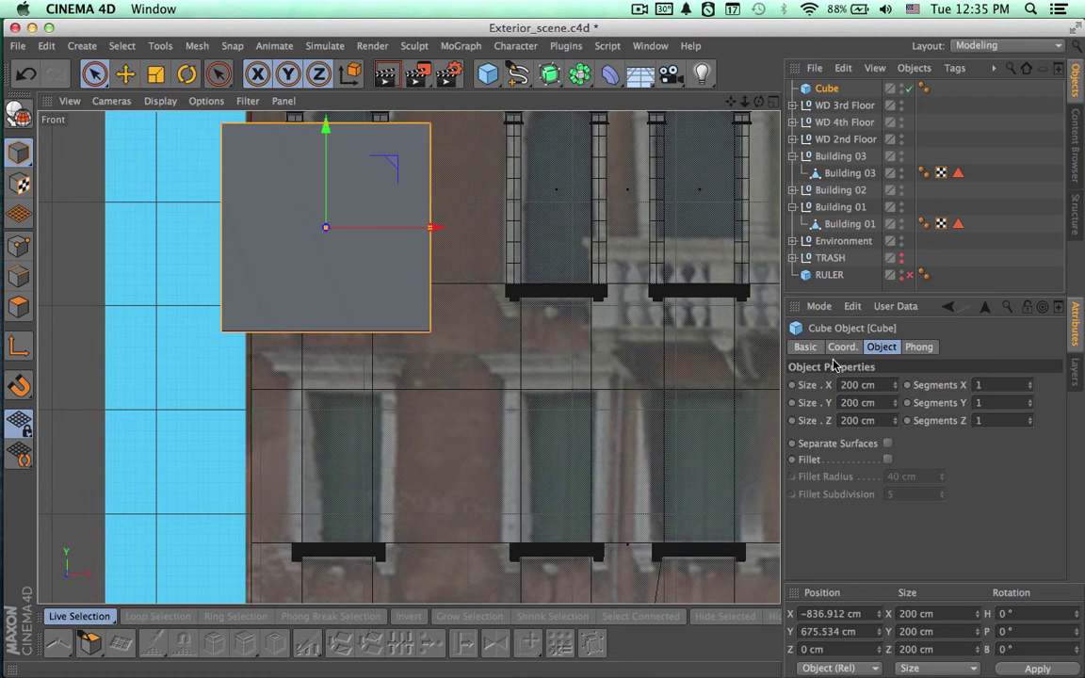
left_click(807, 348)
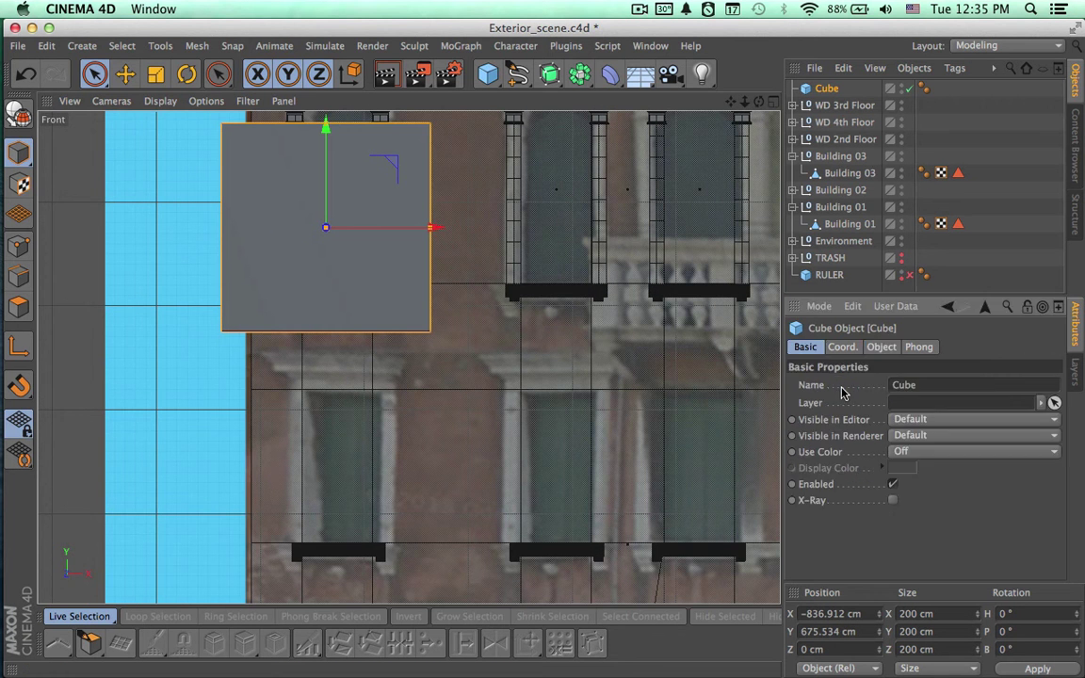
left_click(893, 500)
Shrink the cube to about 78 cm wide and 157 cm high, positioned over the arched window opening.
middle_click_drag(593, 423, 668, 526, "alt")
right_click_drag(616, 356, 692, 361, "alt")
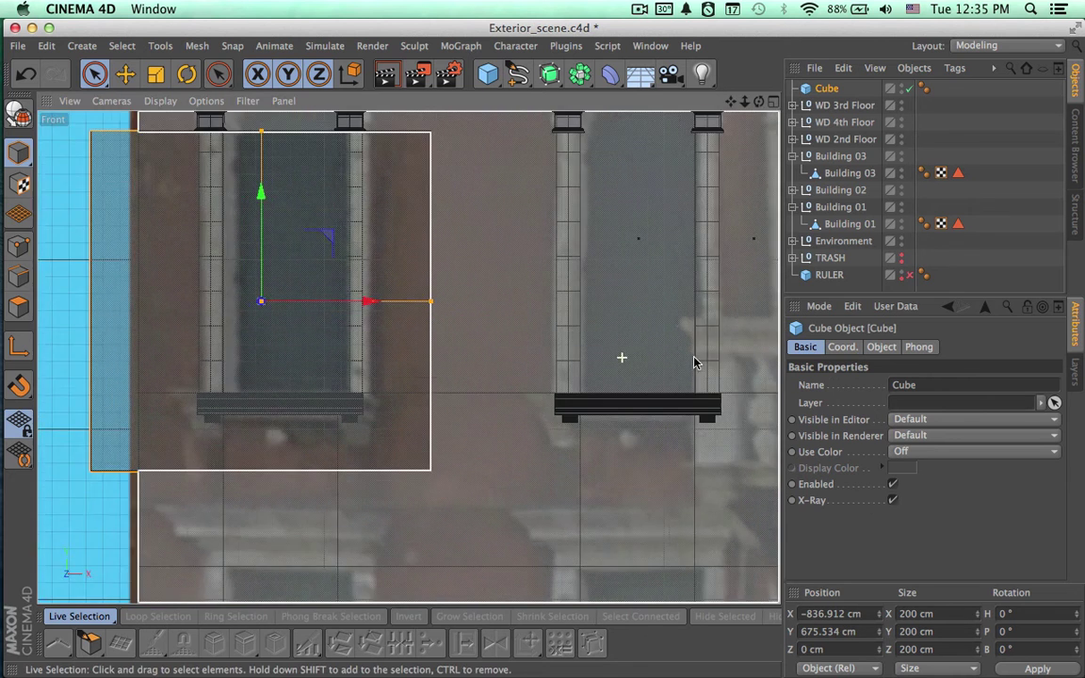
middle_click_drag(599, 318, 679, 401, "alt")
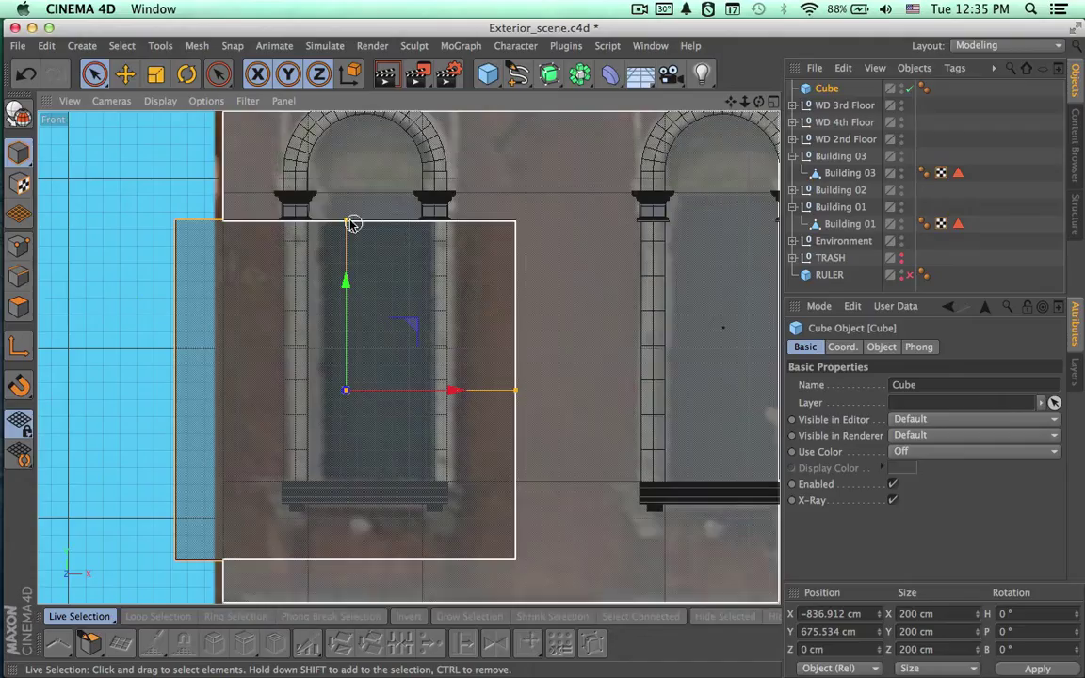
mouse_move(346, 224)
left_mouse_down()
mouse_move(346, 273)
mouse_move(348, 239)
left_mouse_up()
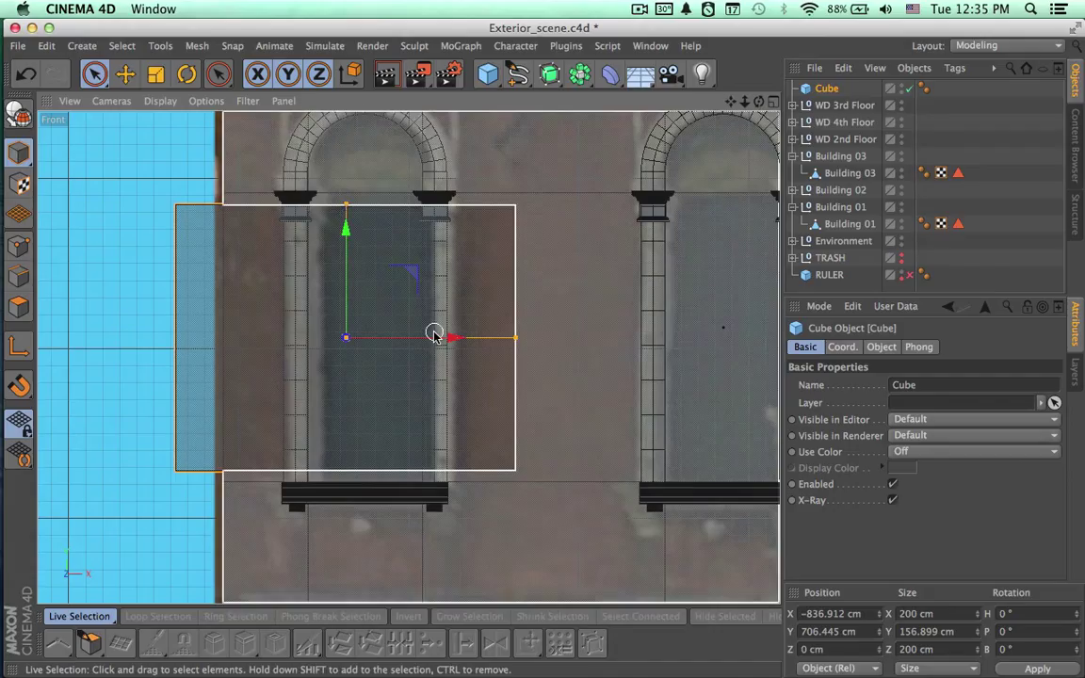
left_click_drag(443, 337, 473, 337)
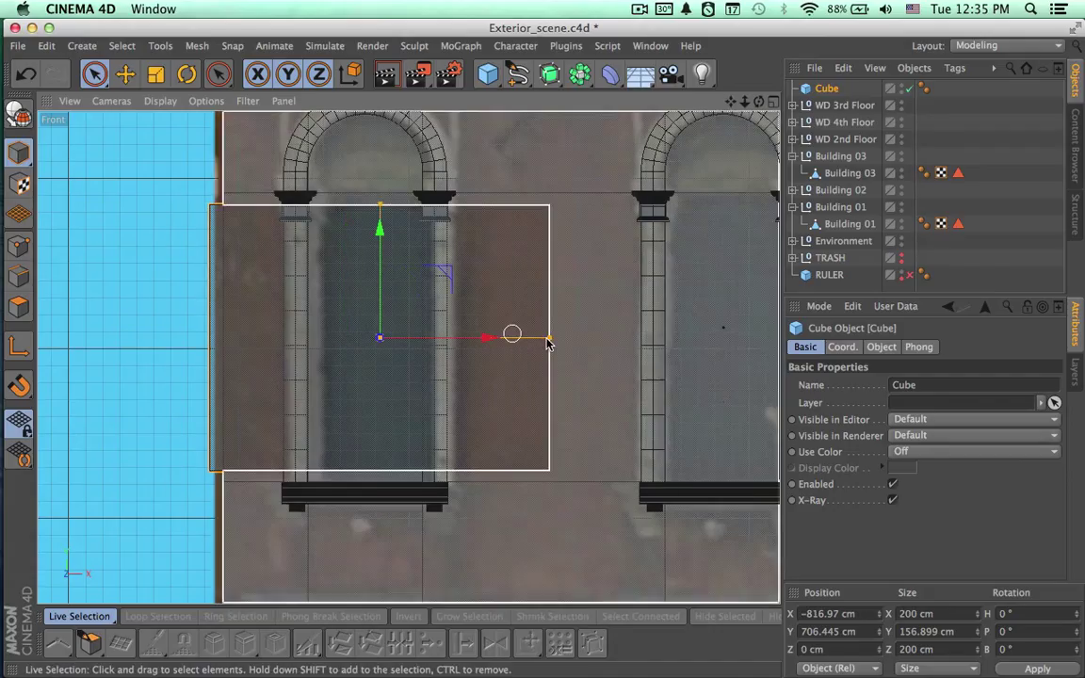
left_click_drag(552, 337, 477, 339)
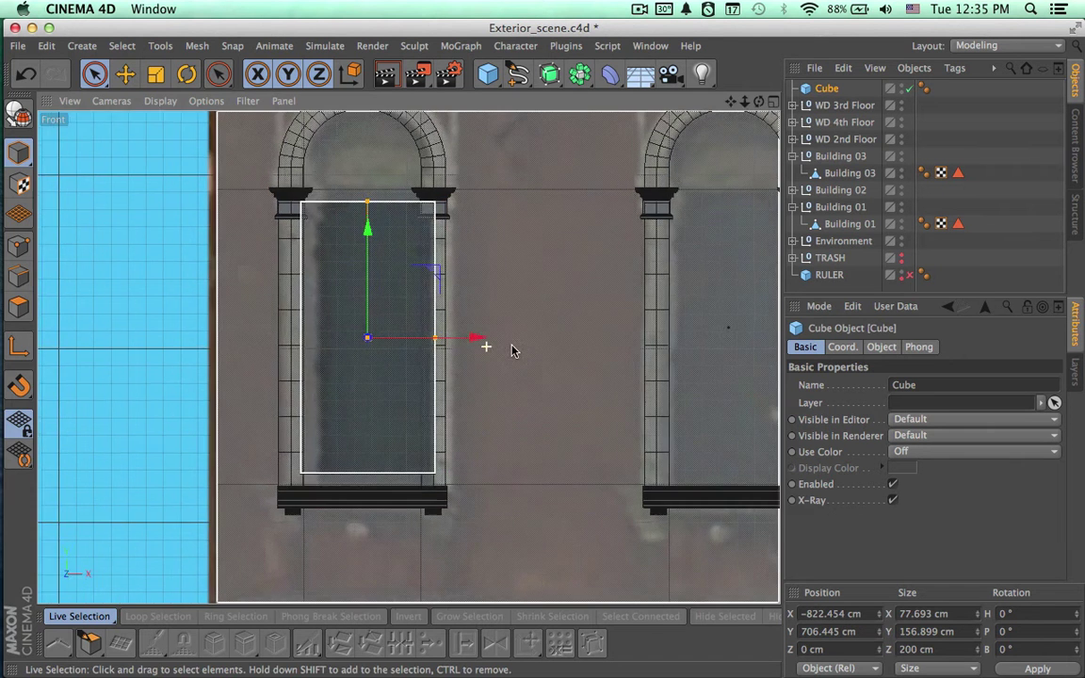
Narrow the cube to about 66 cm and align it horizontally between the window's two side columns.
right_click_drag(511, 349, 581, 347, "alt")
middle_click_drag(661, 359, 748, 407, "alt")
right_click_drag(726, 407, 694, 413, "alt")
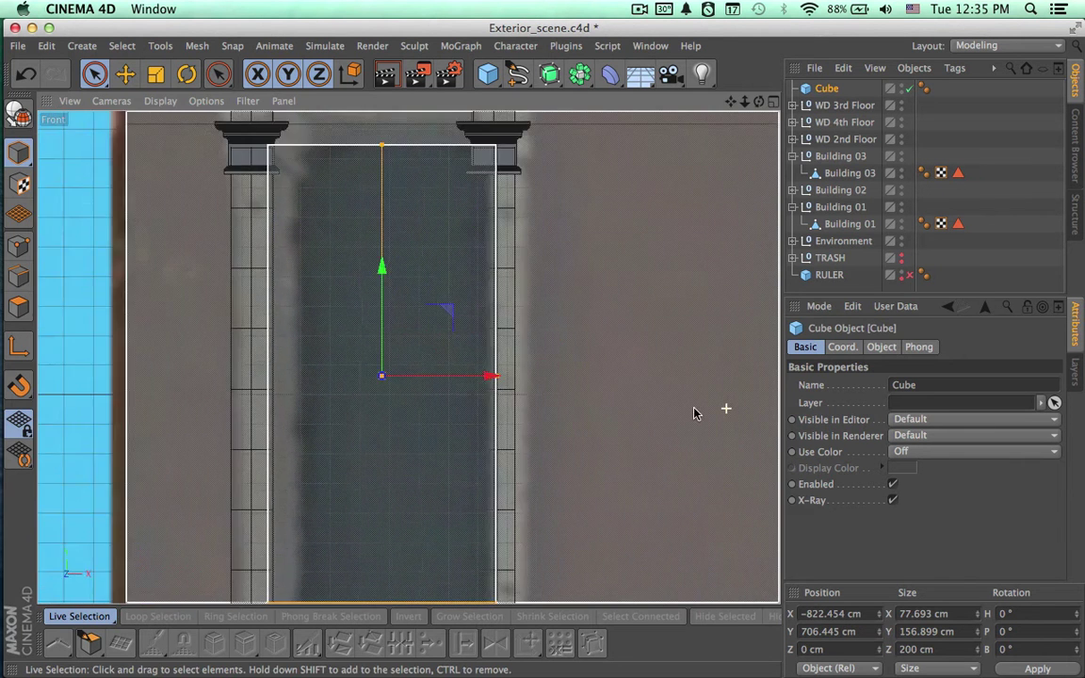
scroll(693, 412, "down", 2)
mouse_move(533, 381)
left_mouse_down()
mouse_move(509, 386)
mouse_move(534, 385)
left_mouse_up()
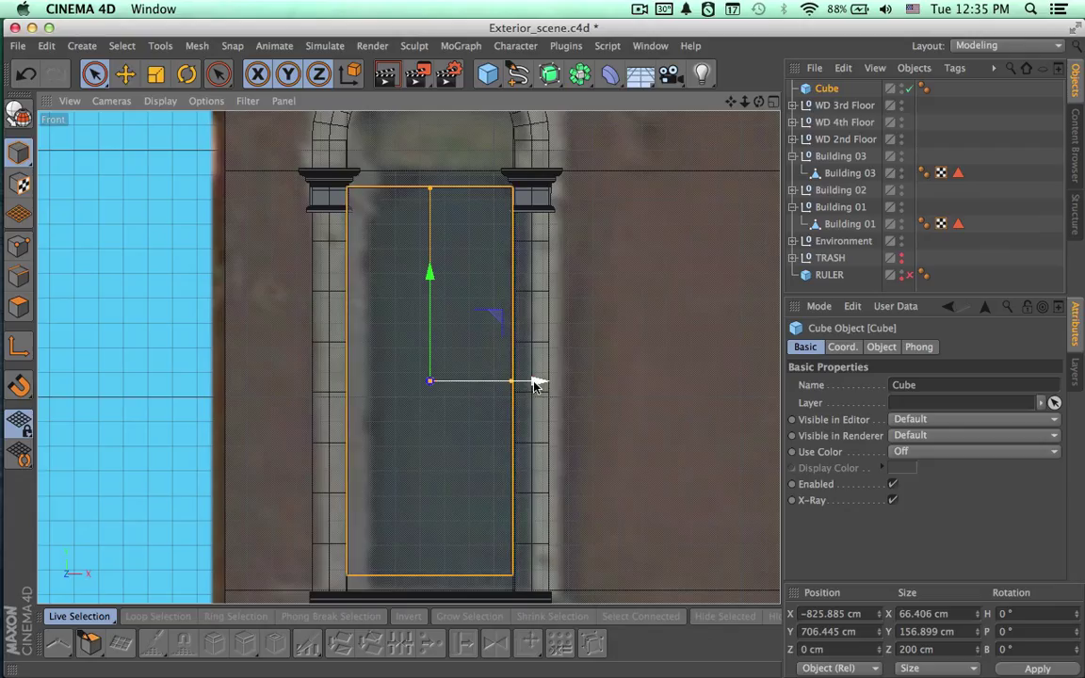
Heighten the cube to about 168 cm and align it vertically between the window sill and the column capitals.
middle_click_drag(493, 279, 494, 264, "alt")
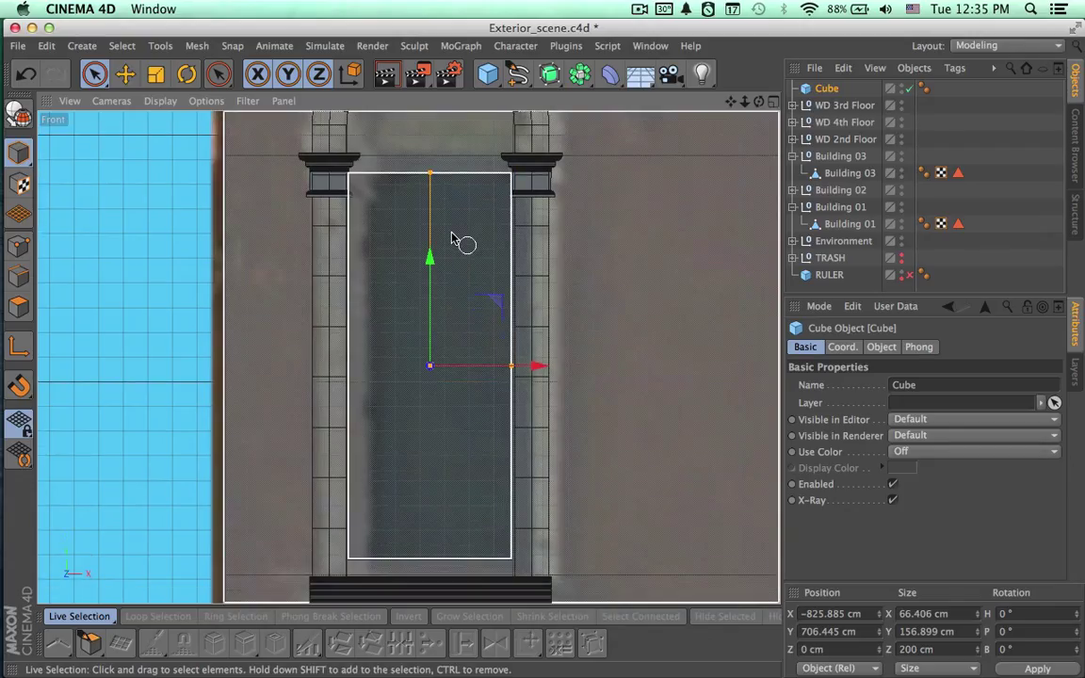
mouse_move(429, 257)
left_mouse_down()
mouse_move(431, 286)
mouse_move(430, 266)
left_mouse_up()
left_click(428, 180)
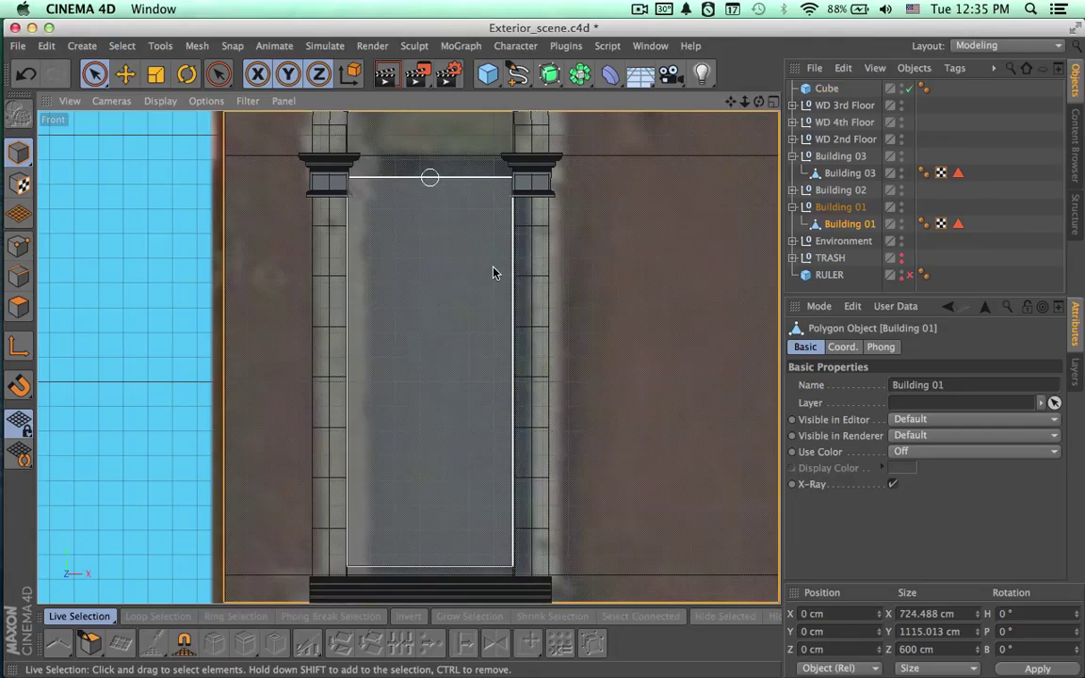
left_click(433, 195)
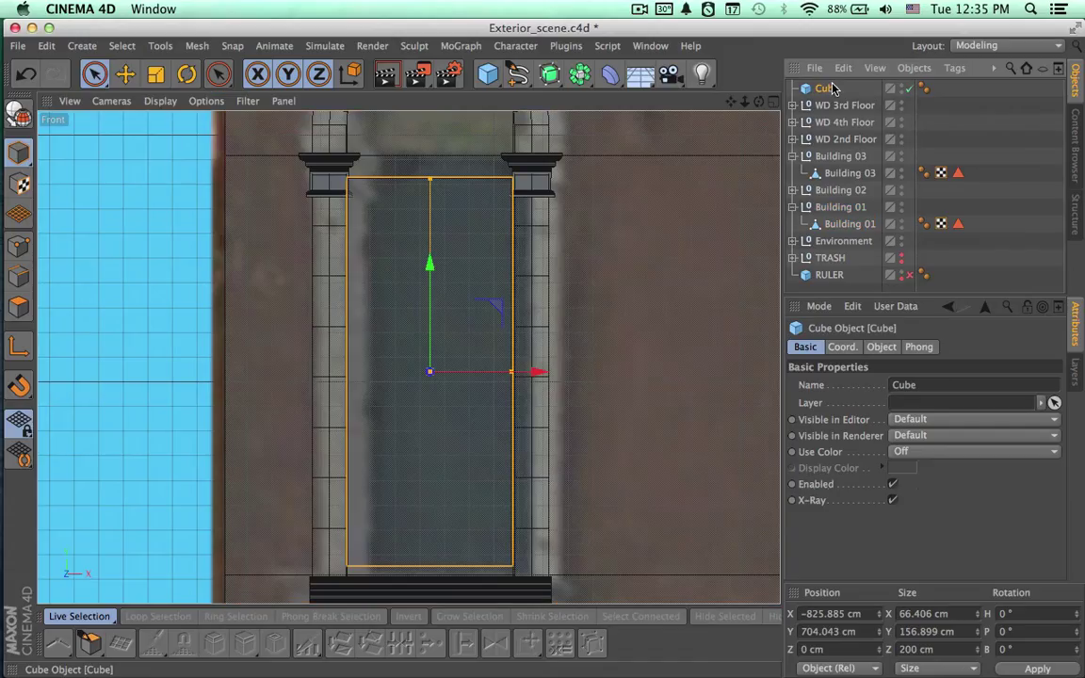
left_click_drag(429, 177, 431, 169)
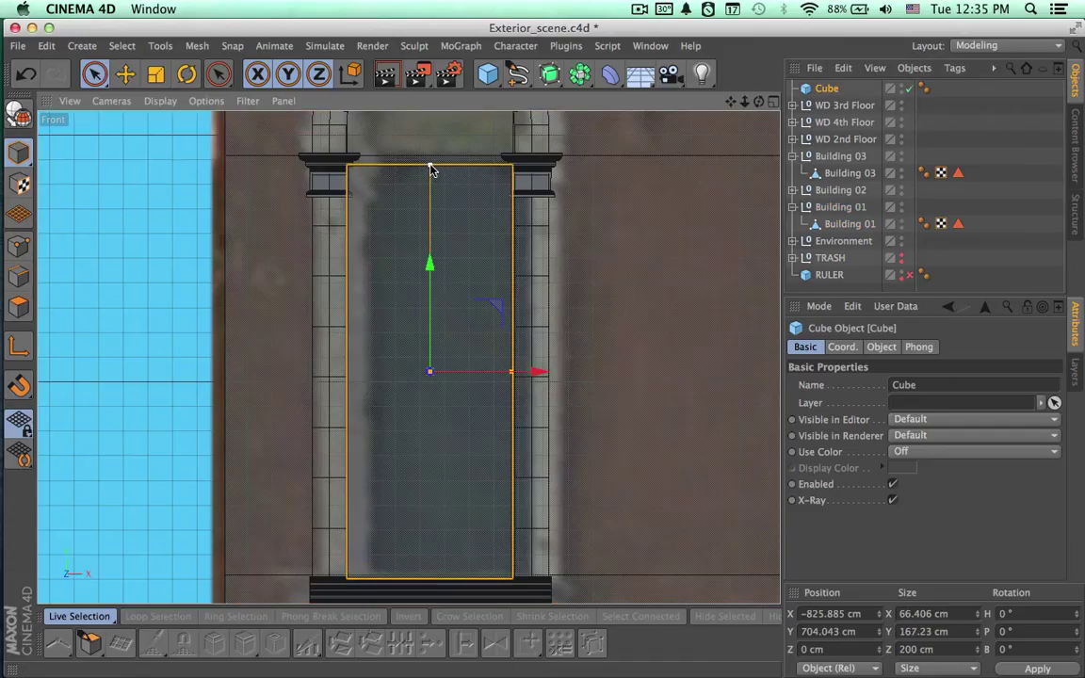
left_click_drag(429, 270, 431, 264)
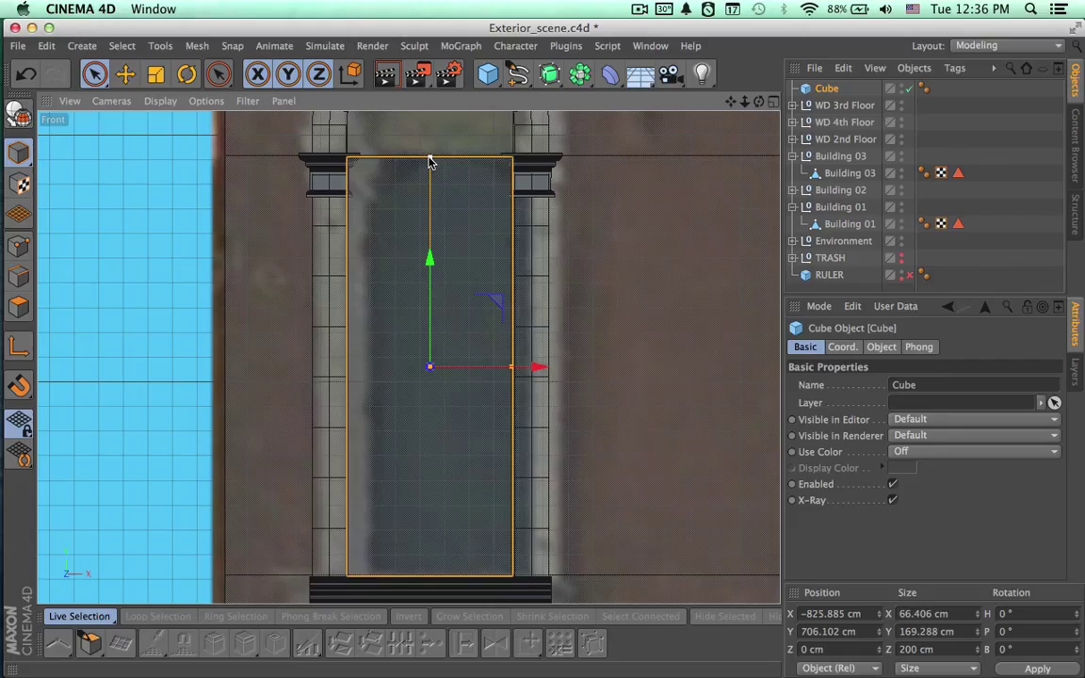
left_click_drag(428, 165, 431, 164)
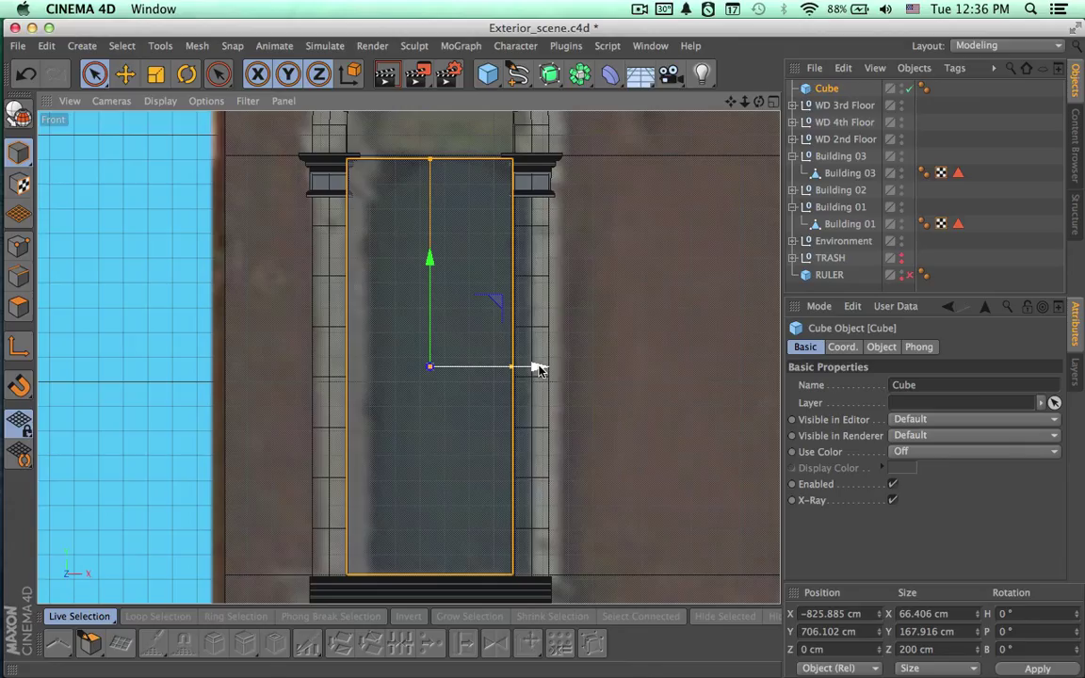
left_click_drag(539, 369, 540, 368)
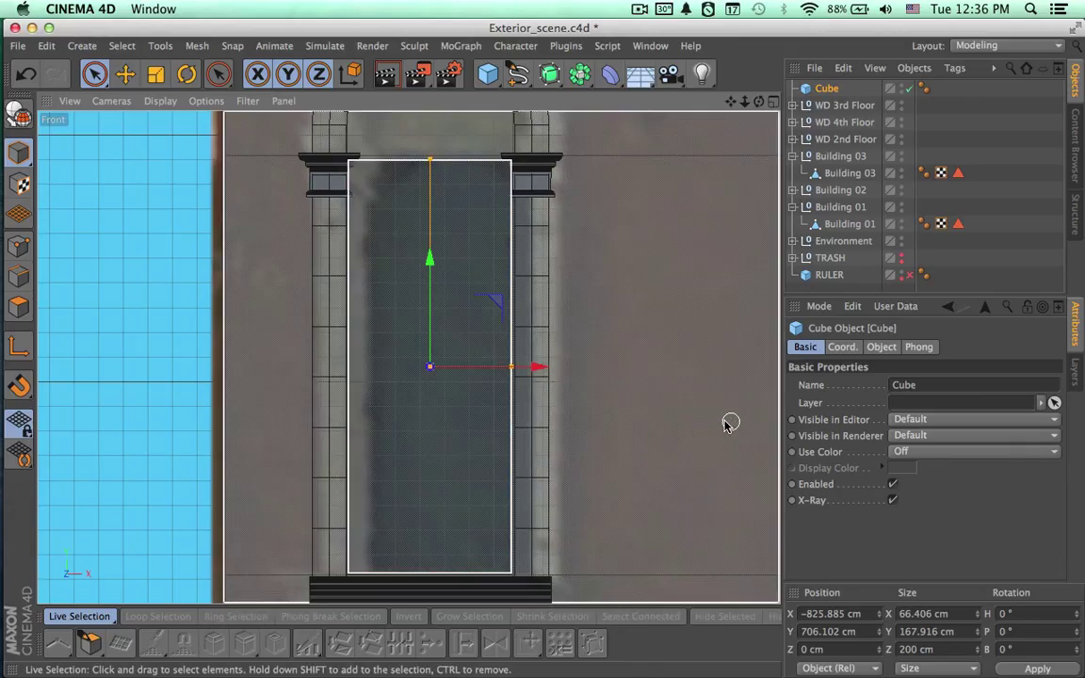
scroll(637, 474, "down", 2)
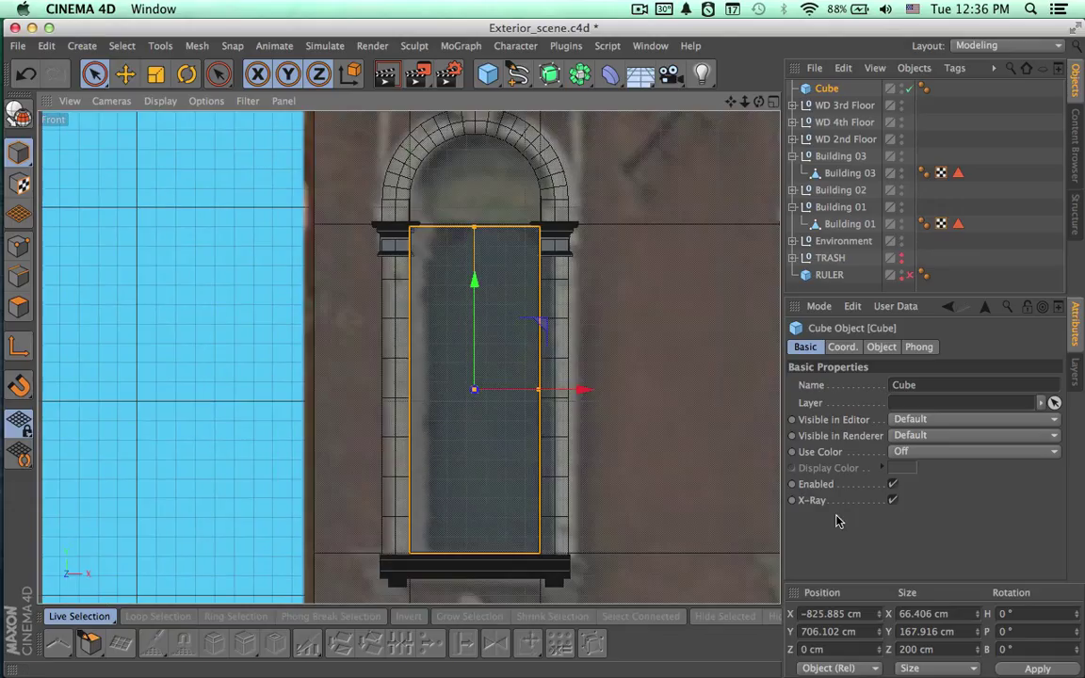
left_click(908, 614)
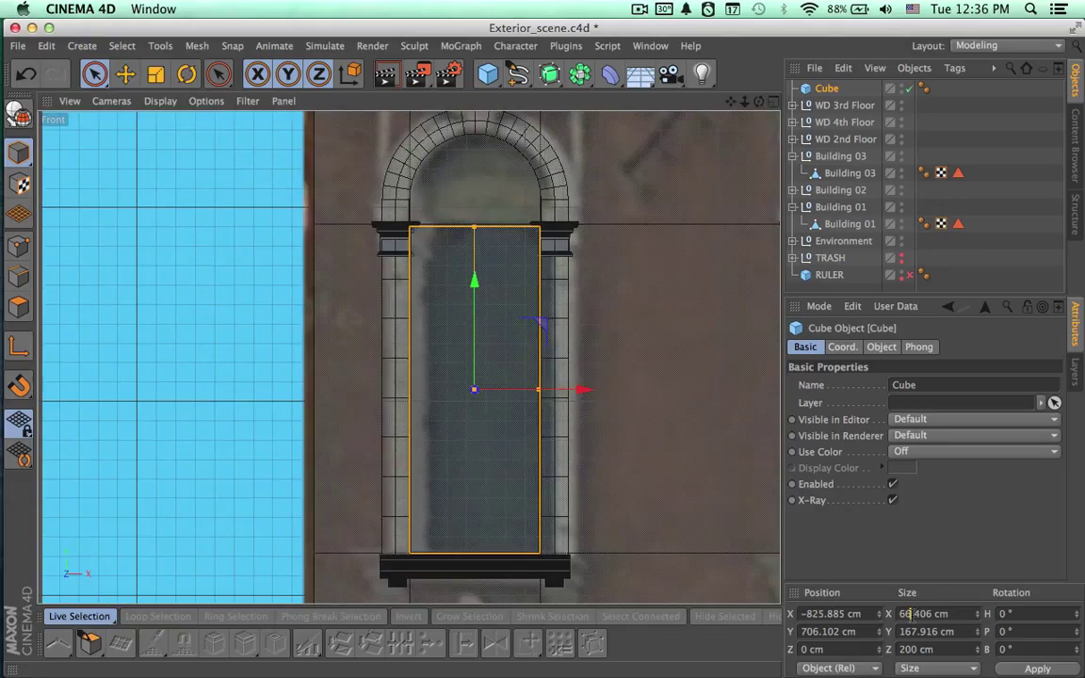
key("BackSpace")
key("Return")
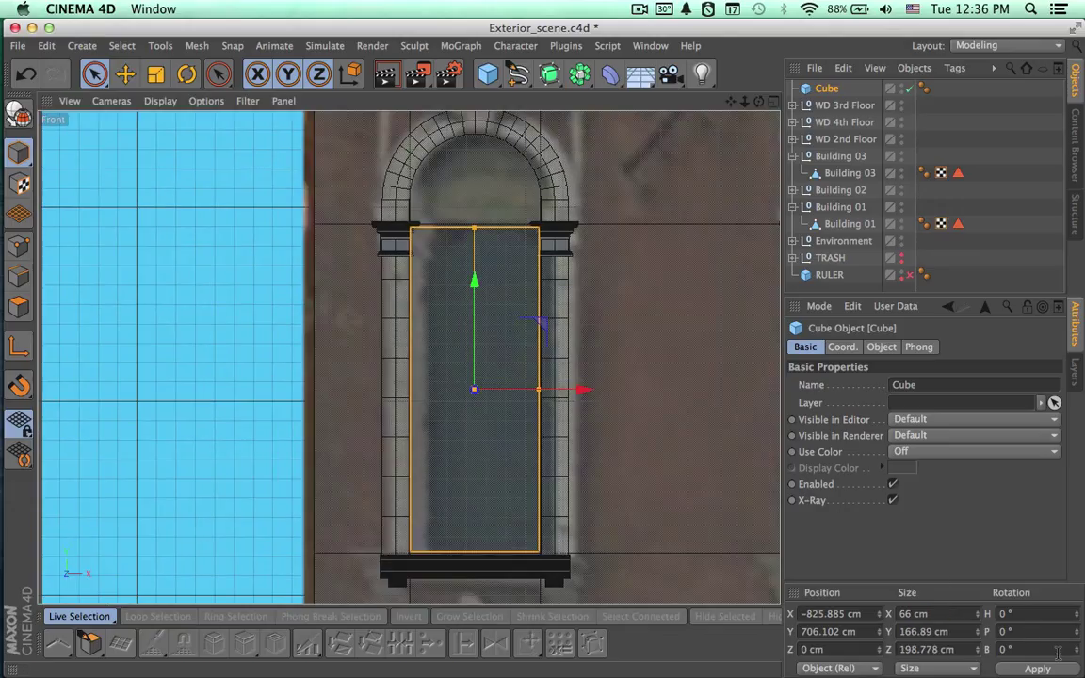
key("ctrl+z")
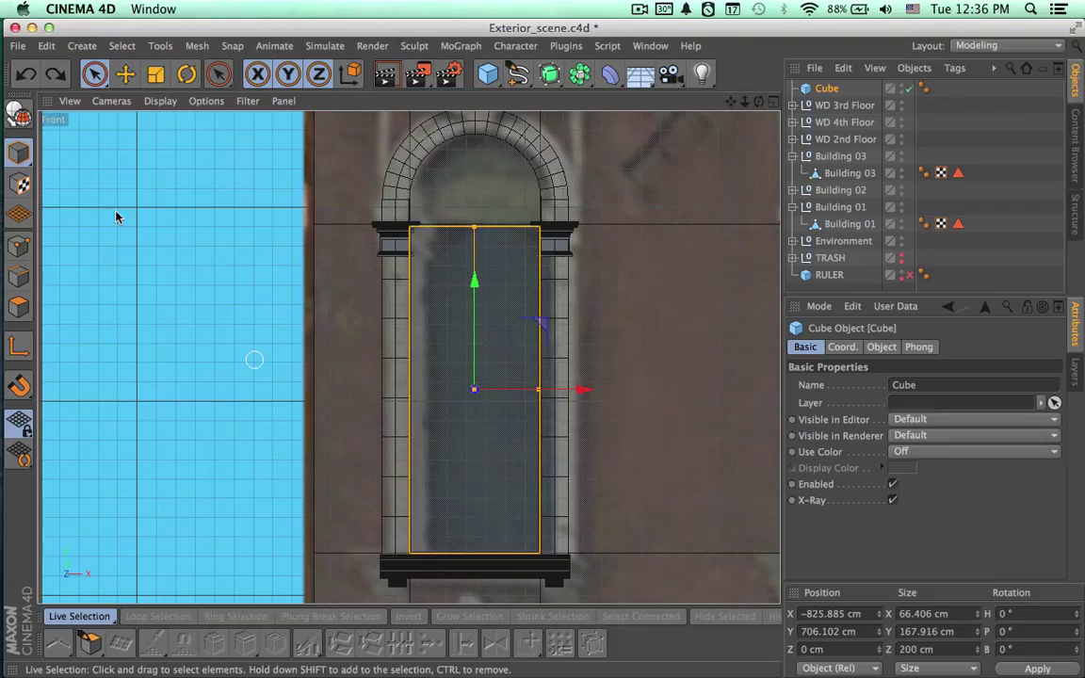
Enable Axis mode and set the cube's size to 66 cm in X and 168 cm in Y.
left_click(21, 346)
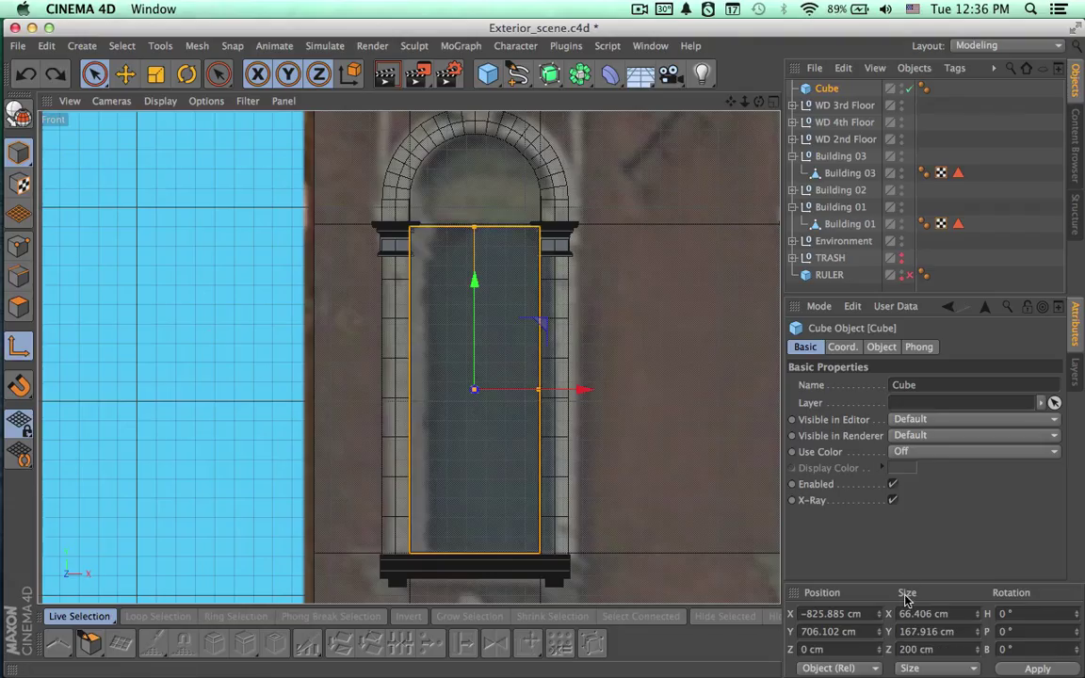
left_click_drag(910, 614, 1017, 621)
key("BackSpace")
key("Return")
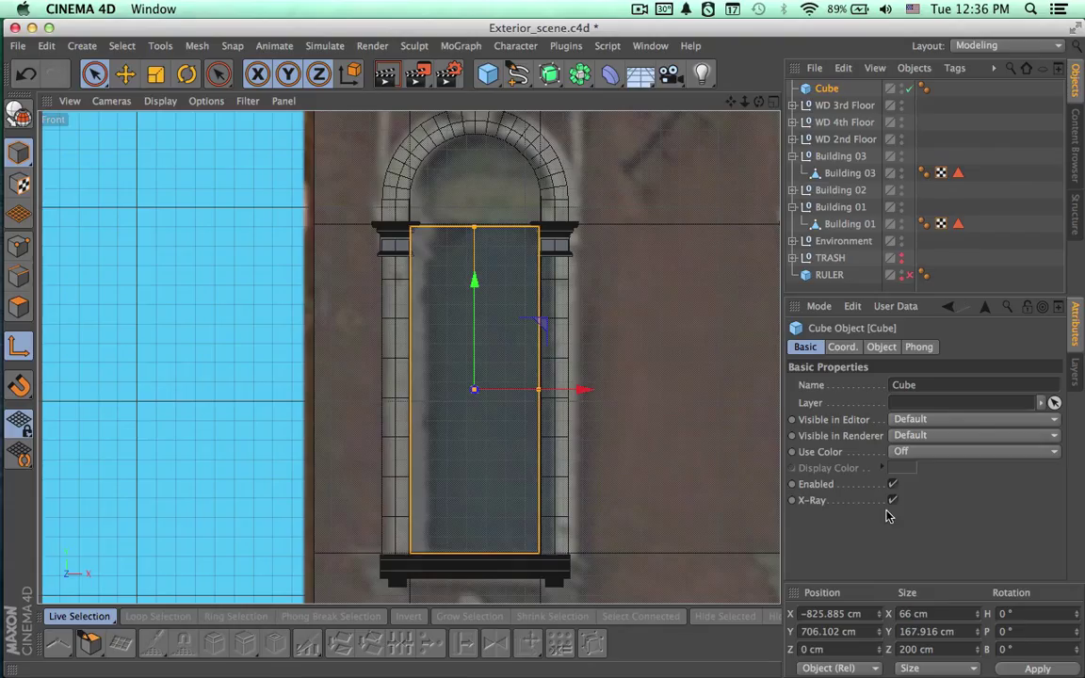
left_click_drag(913, 631, 1007, 631)
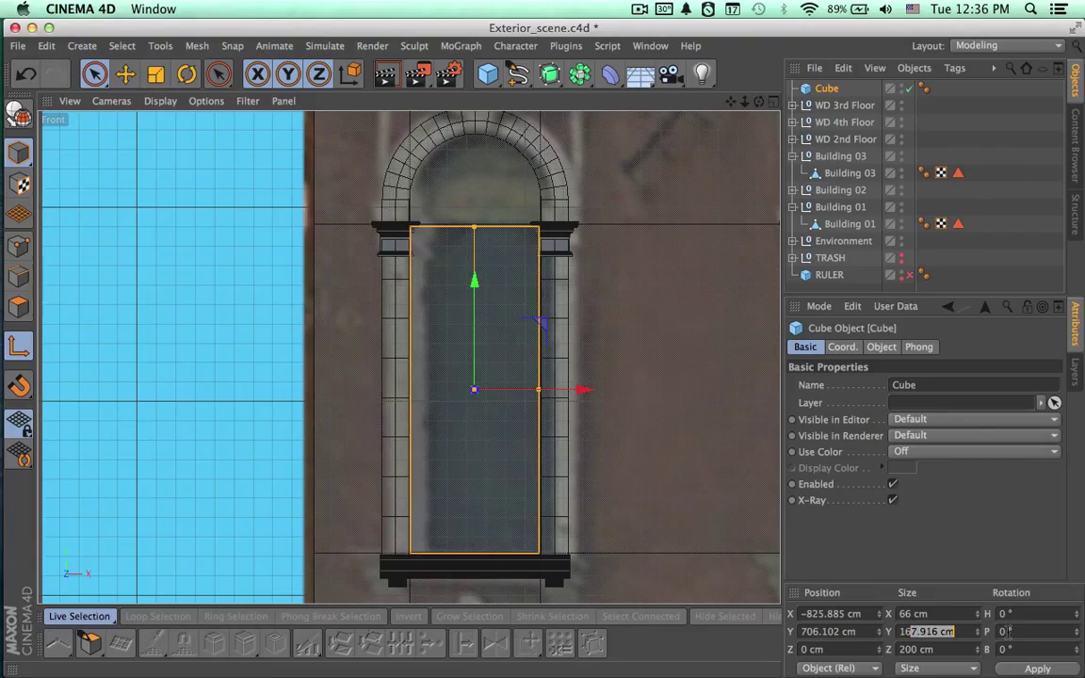
type("8")
key("Return")
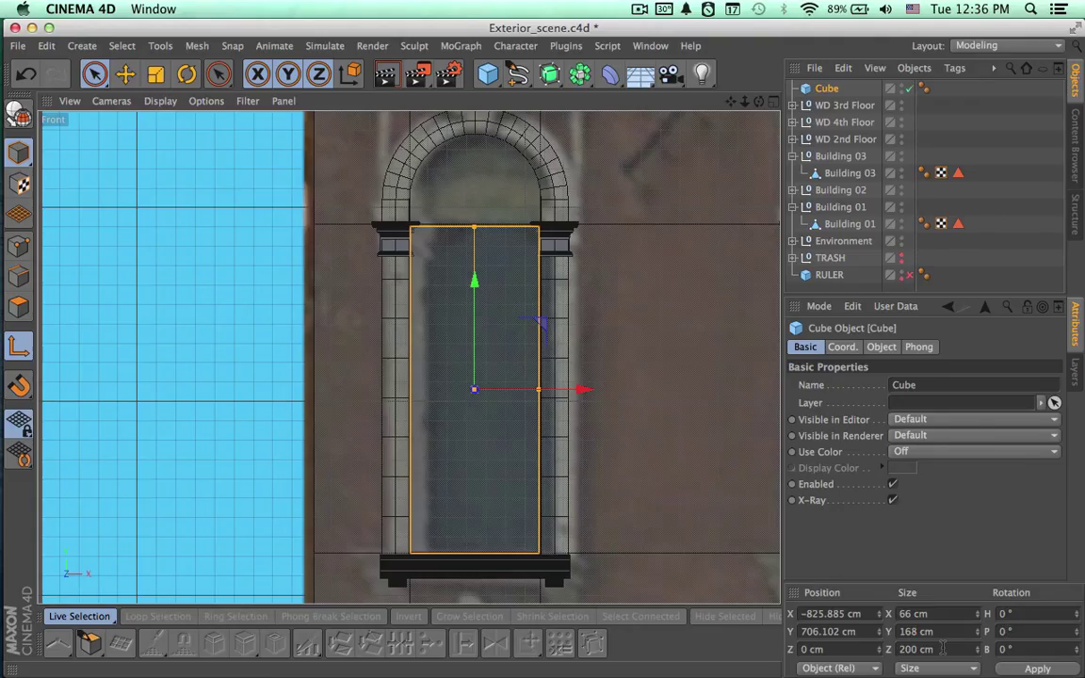
Set the cube's X size to 33 cm and move it to fill the left half of the window opening.
left_click_drag(944, 649, 877, 649)
left_click_drag(950, 614, 857, 614)
type("33")
key("Return")
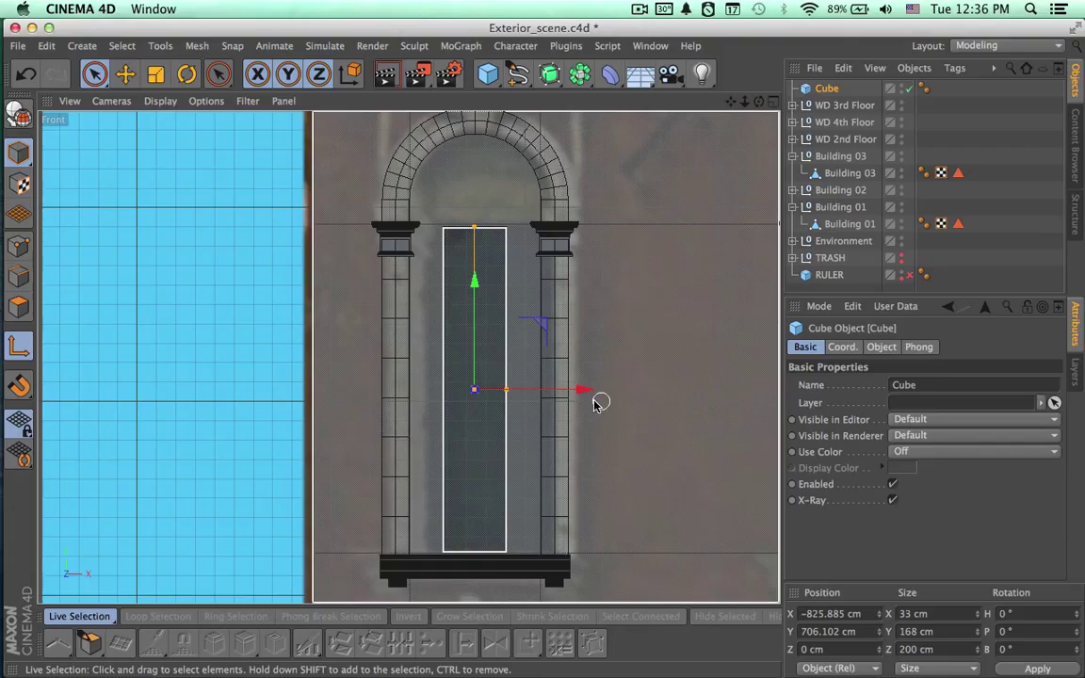
left_click_drag(581, 390, 550, 393)
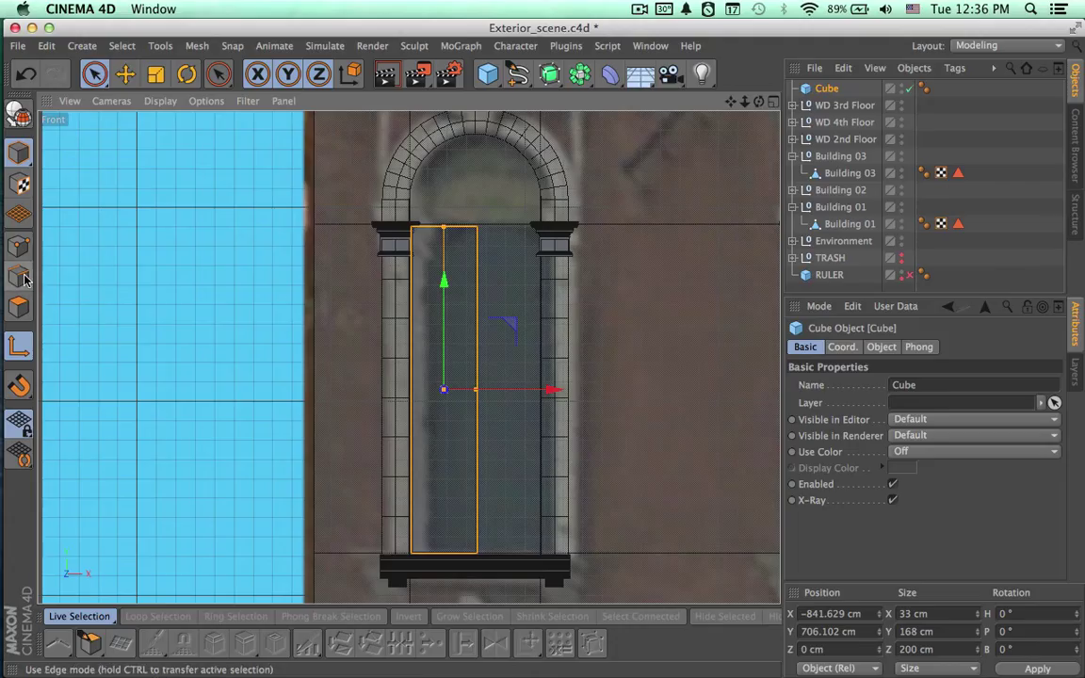
Rename the cube as Door L.
left_click(95, 75)
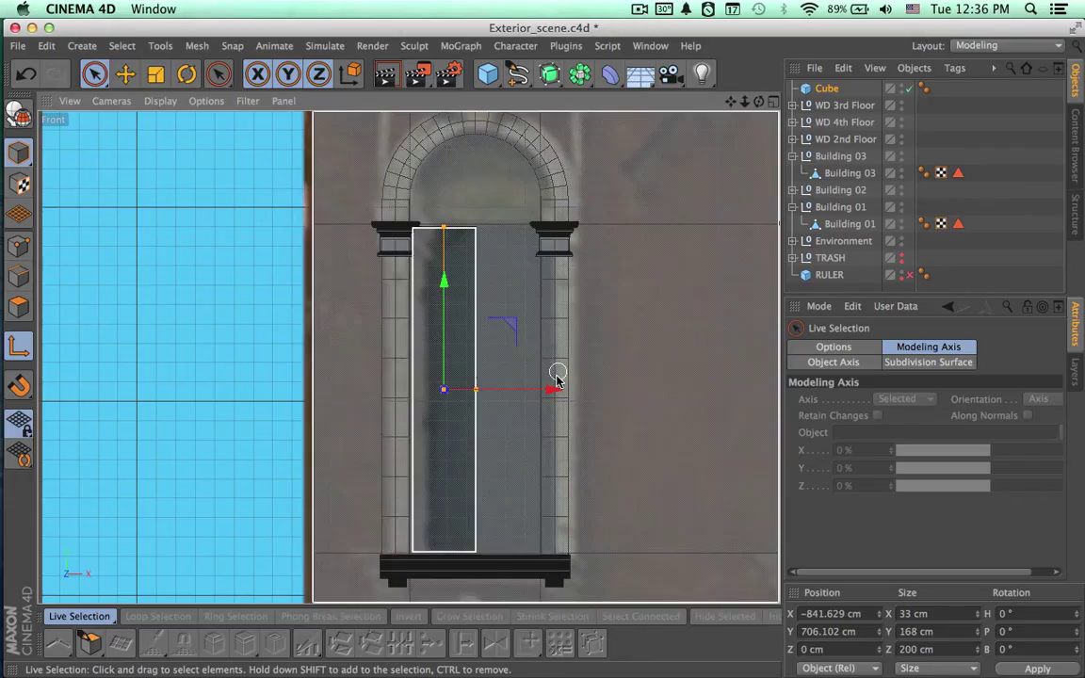
right_click_drag(502, 432, 533, 436, "alt")
scroll(532, 435, "up", 1)
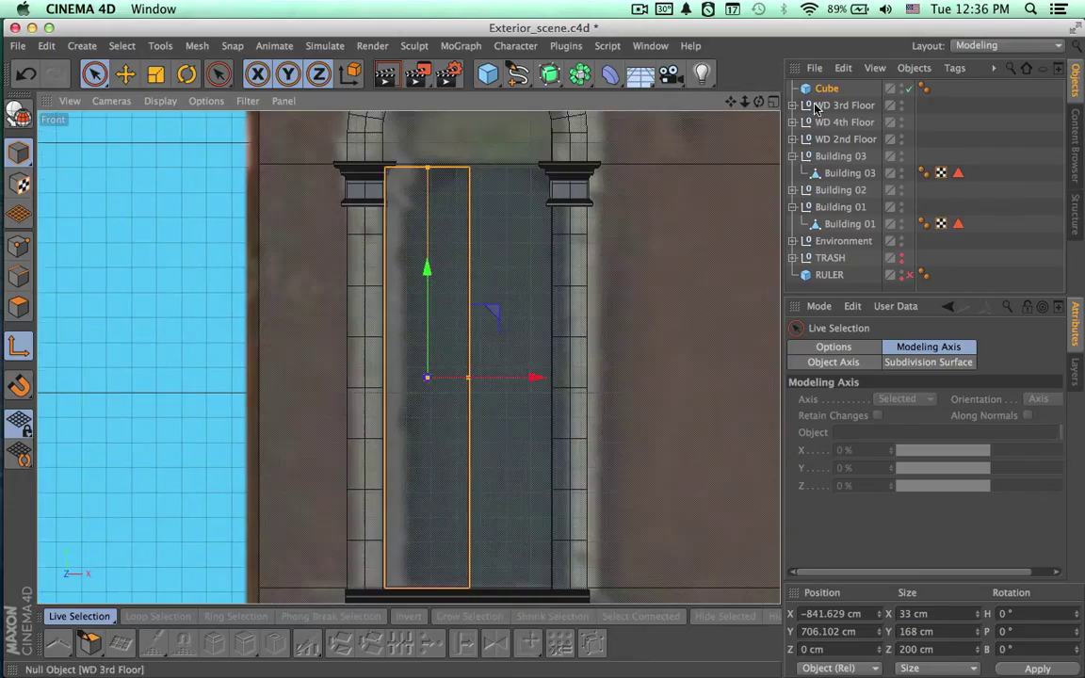
left_click(825, 90)
double_click(824, 89)
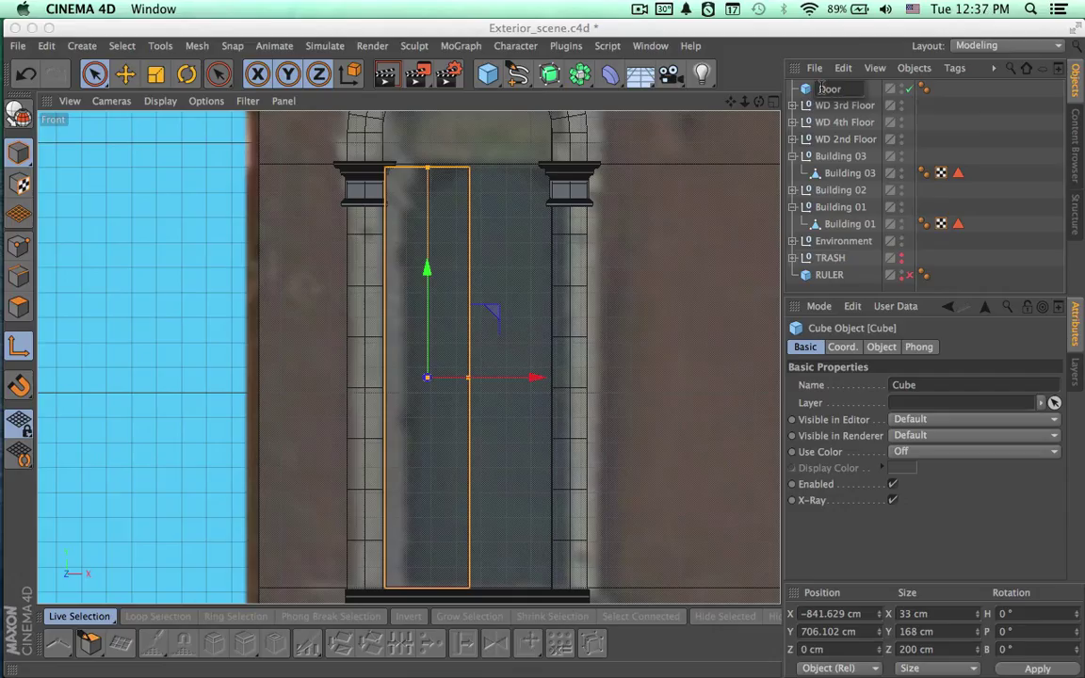
key("Return")
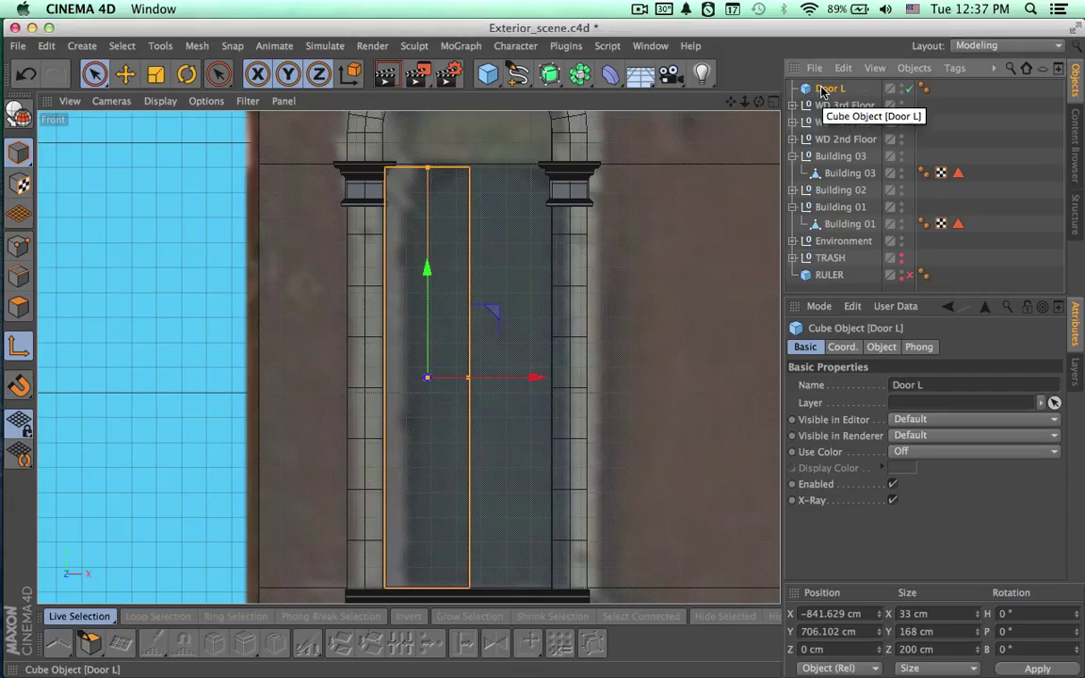
Duplicate Door L as Door R and move the copy along X to fill the right half of the window opening.
key("super+c")
key("super+v")
double_click(834, 88)
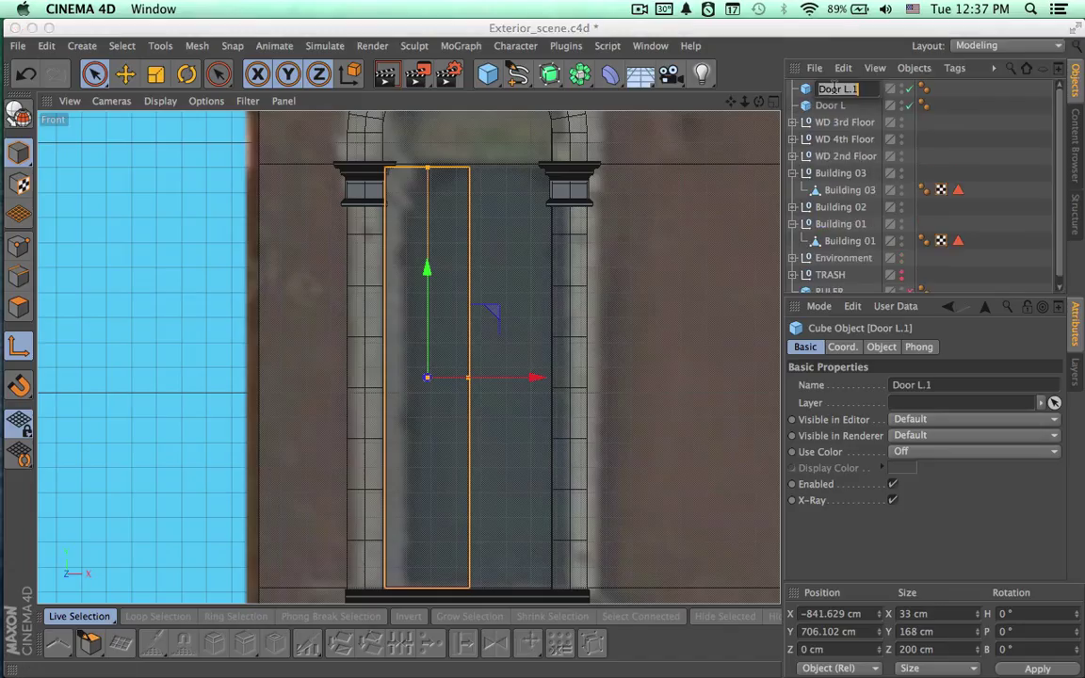
key("Right")
key("BackSpace")
type("R")
key("Return")
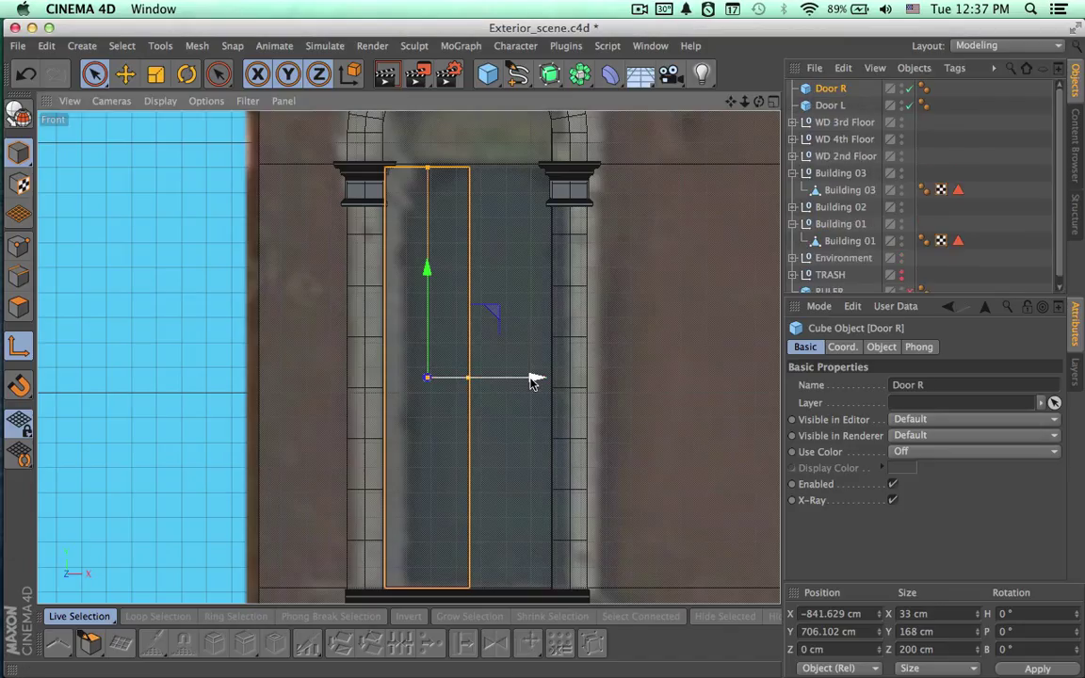
left_click_drag(533, 377, 618, 377)
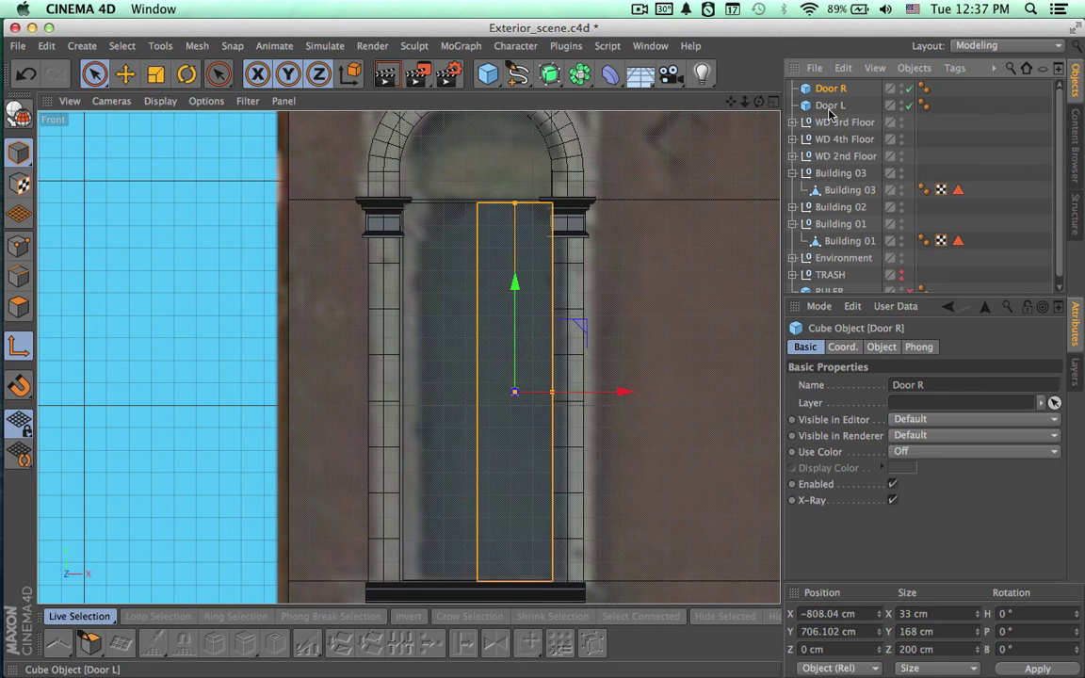
Select both door panels and show them at an angle in a maximized perspective view.
left_click(828, 106, "shift")
left_click(773, 101)
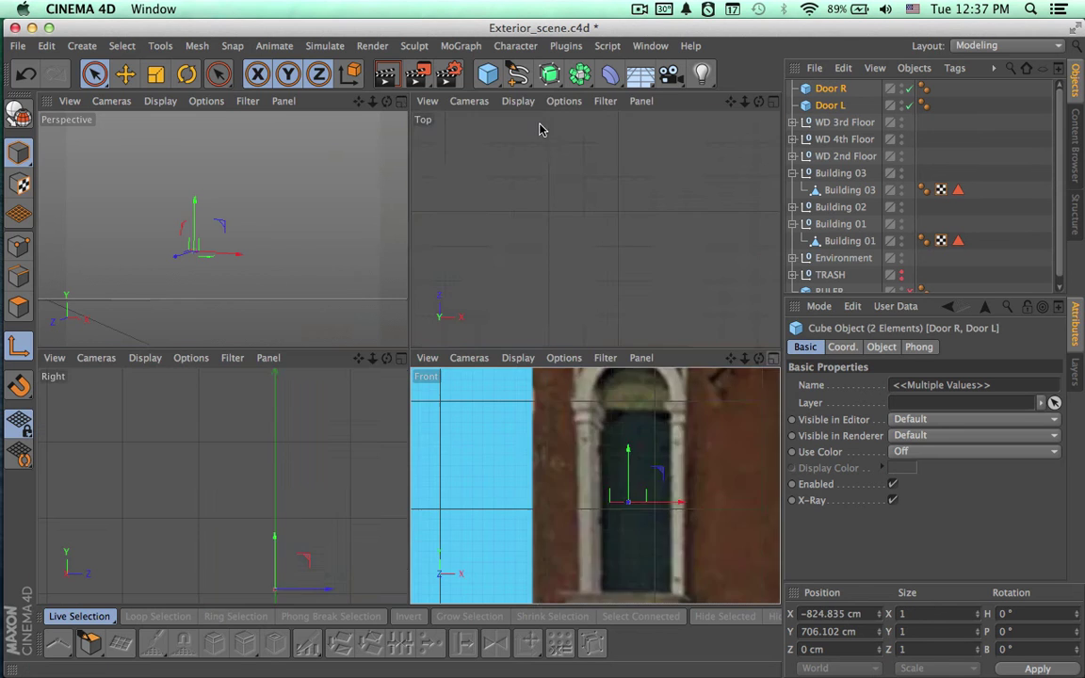
left_click(403, 104)
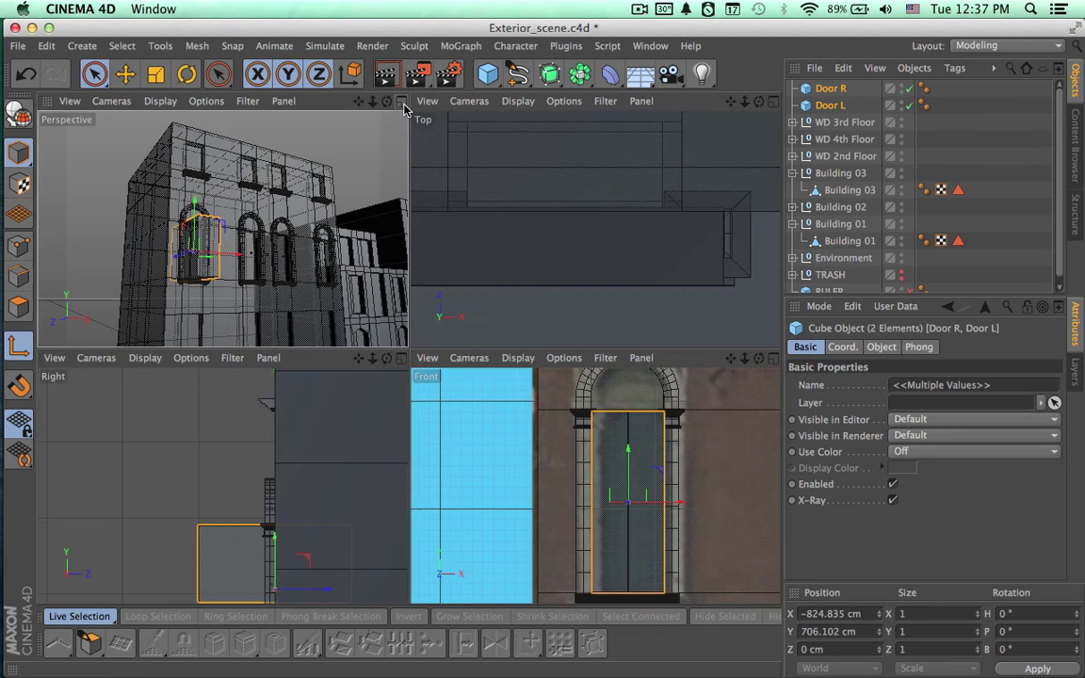
left_click_drag(554, 391, 672, 364, "alt")
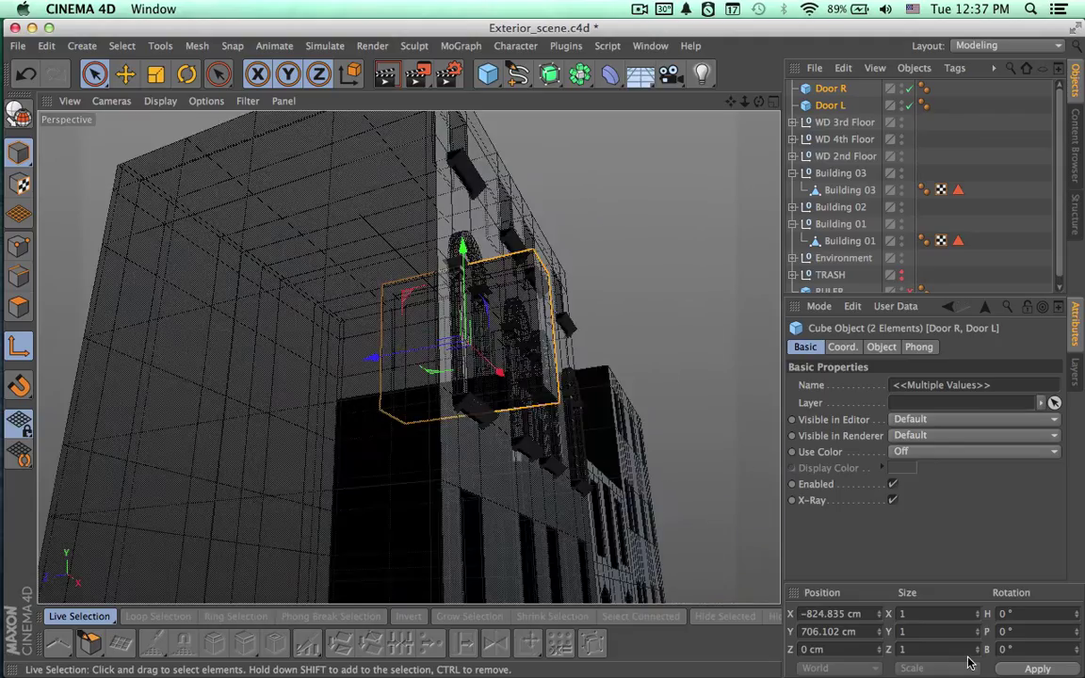
Set Door L's Z size to 5 cm.
left_click(830, 104)
double_click(906, 650)
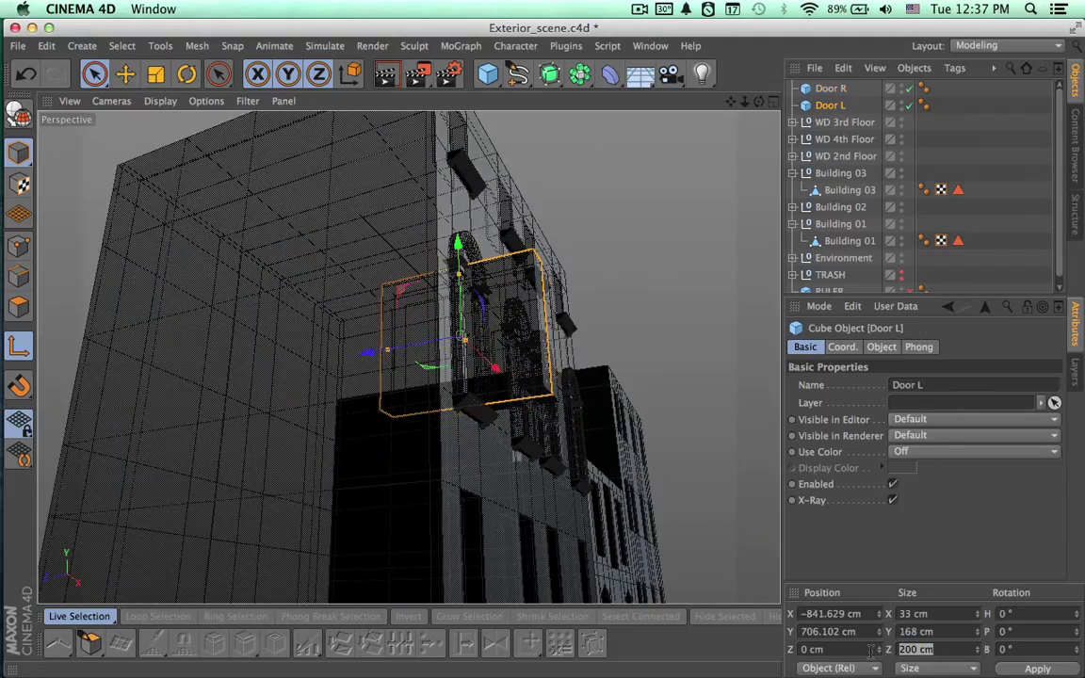
type("5")
key("Return")
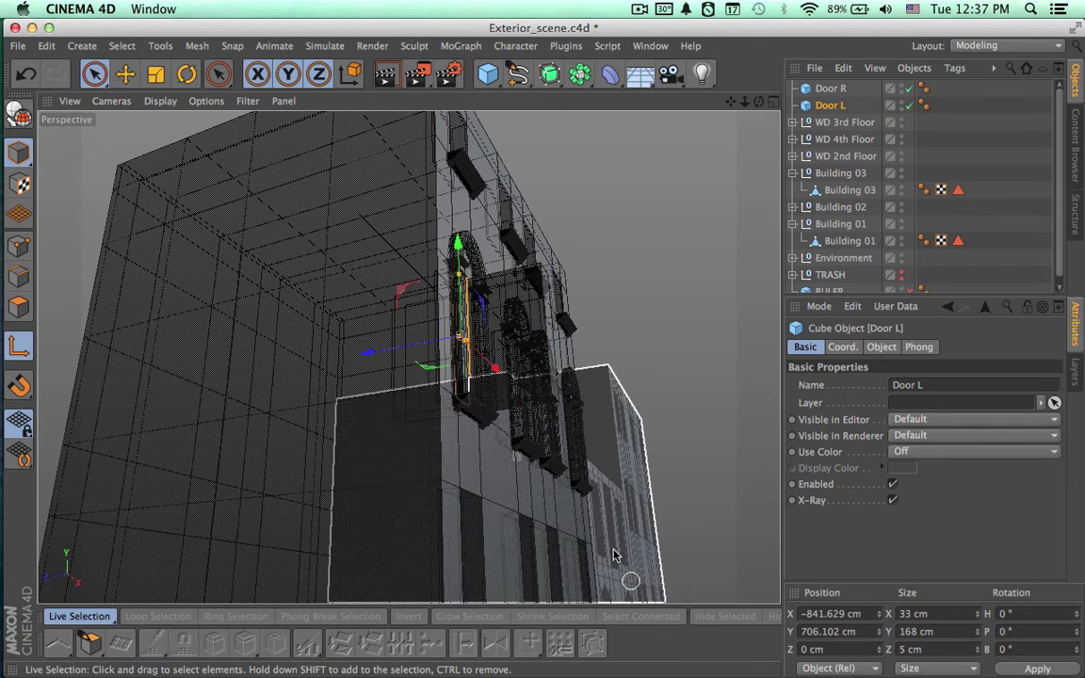
Set Door R's Z size to 5 cm.
left_click_drag(625, 504, 688, 374, "alt")
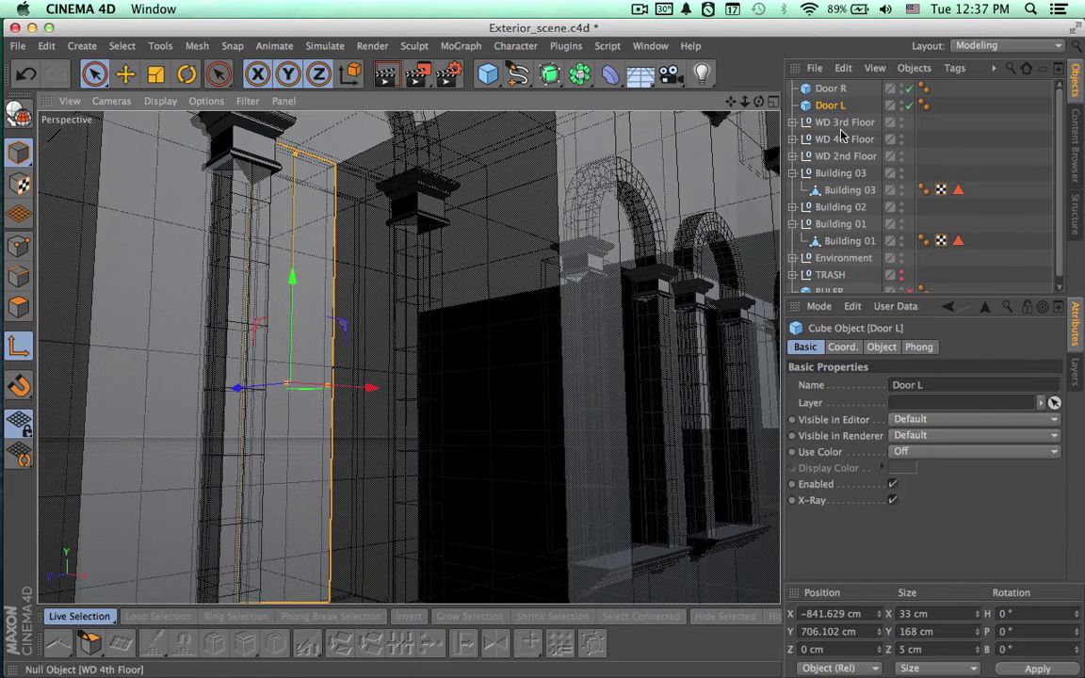
left_click(829, 87)
double_click(951, 650)
type("5")
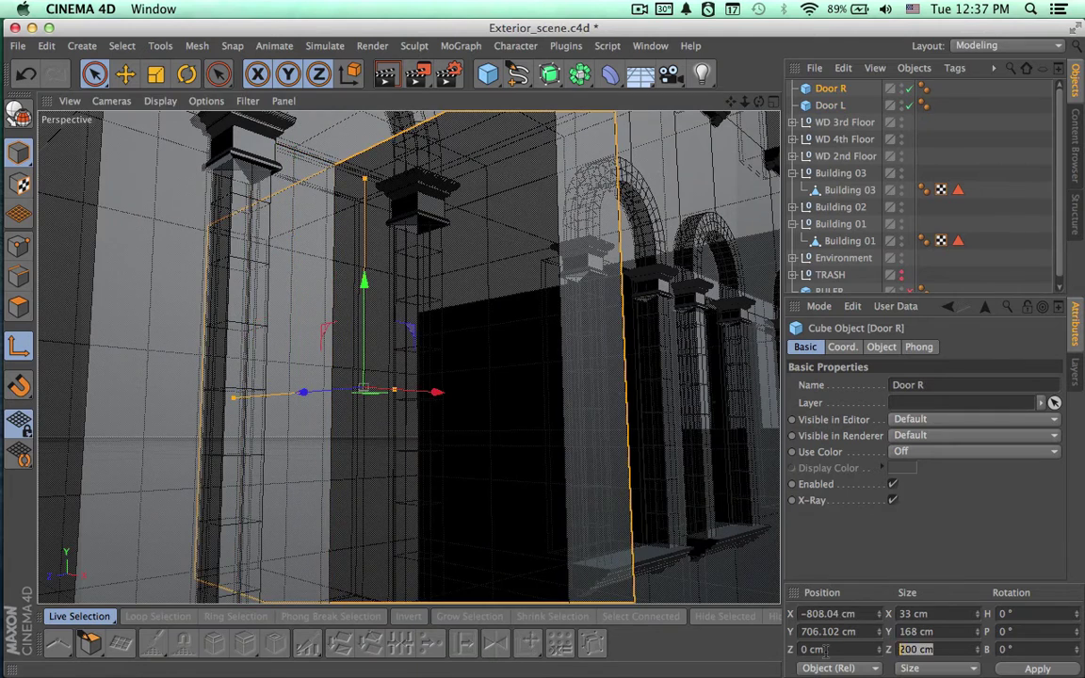
key("Return")
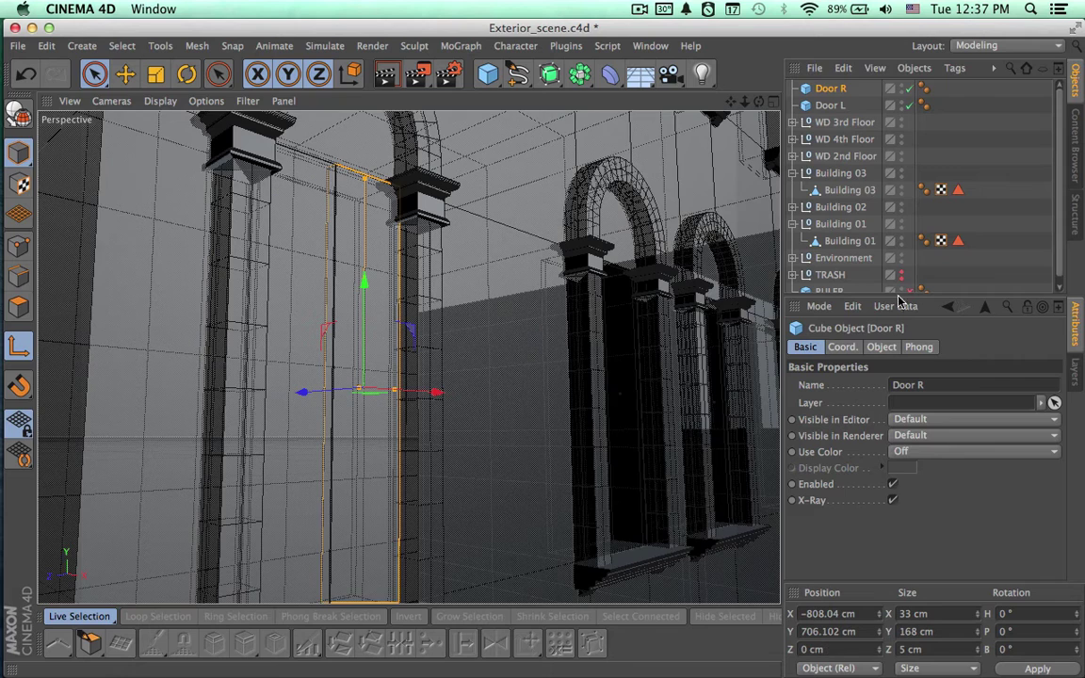
Disable Door R and set Door L's Z size to 3 cm.
left_click(909, 87)
left_click_drag(434, 413, 332, 457, "alt")
key("super+shift+z")
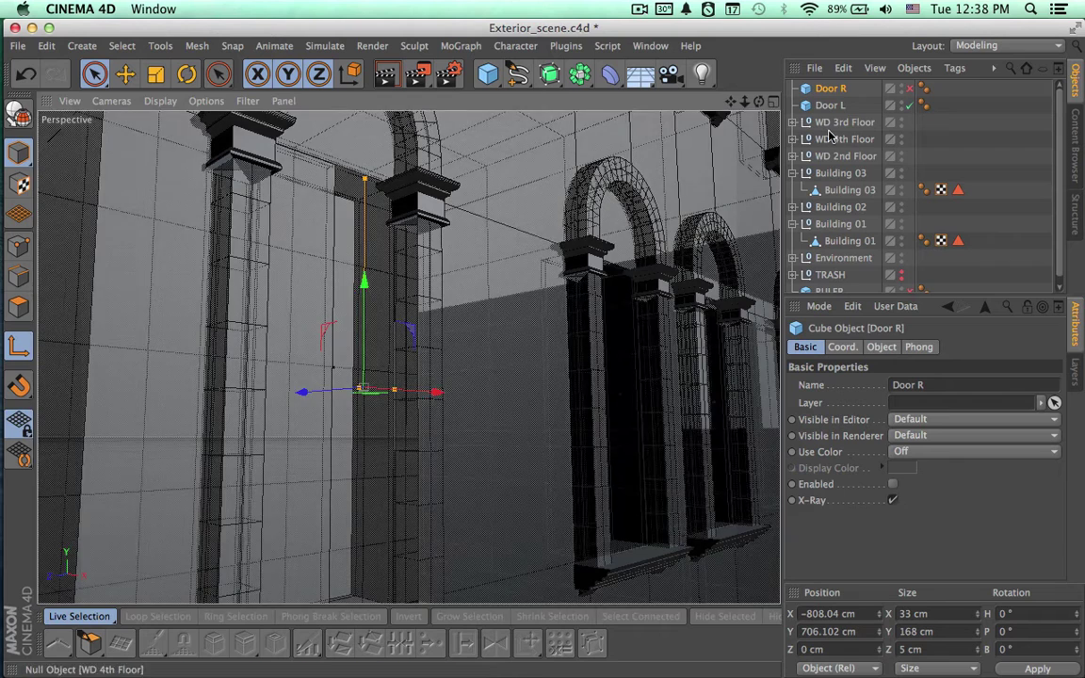
left_click(830, 108)
left_click_drag(599, 358, 337, 448, "alt")
right_click_drag(288, 420, 461, 381, "alt")
left_click_drag(462, 389, 318, 464, "alt")
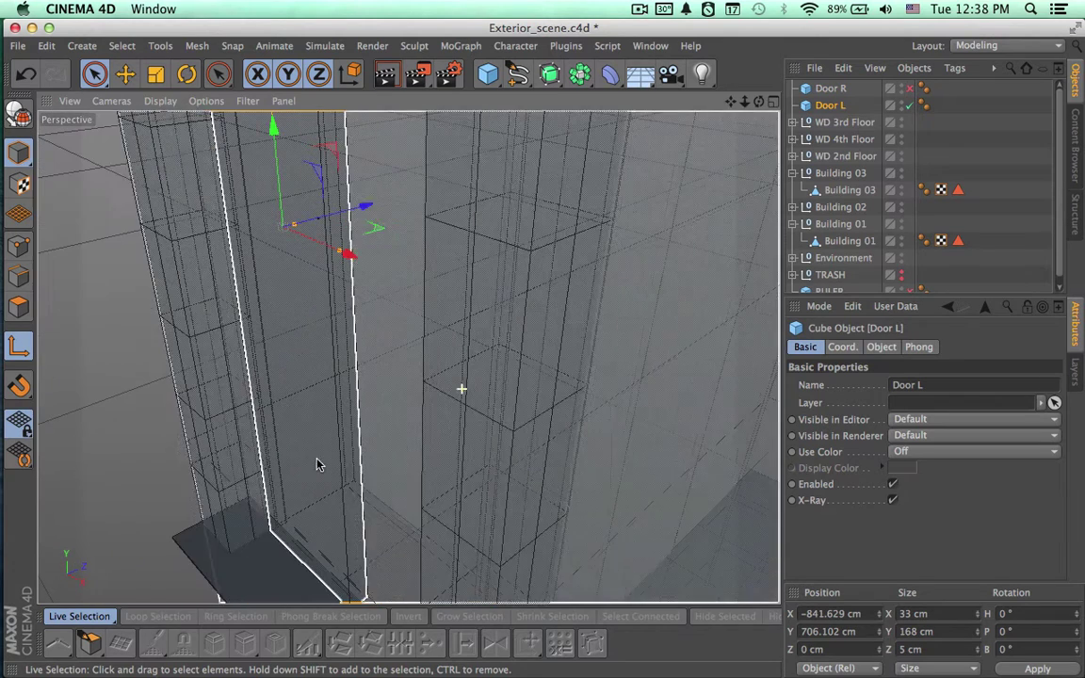
left_click(930, 649)
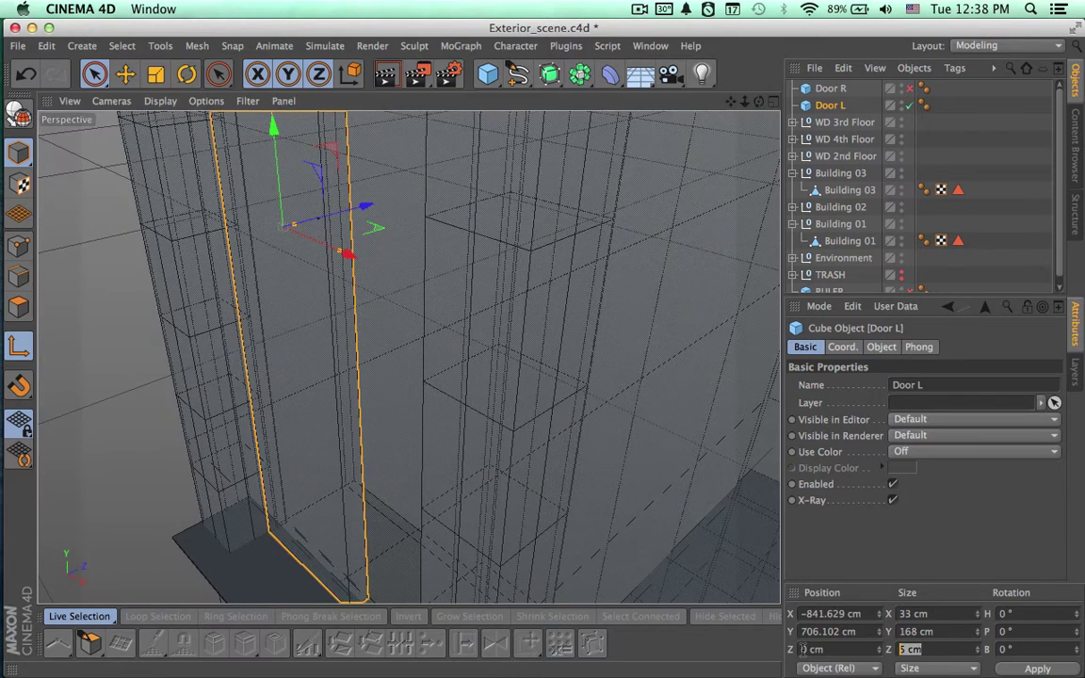
key("Return")
Turn off X-Ray display for Door L.
left_click_drag(482, 530, 509, 526, "alt")
left_click_drag(597, 449, 621, 410, "alt")
middle_click_drag(622, 405, 587, 429, "alt")
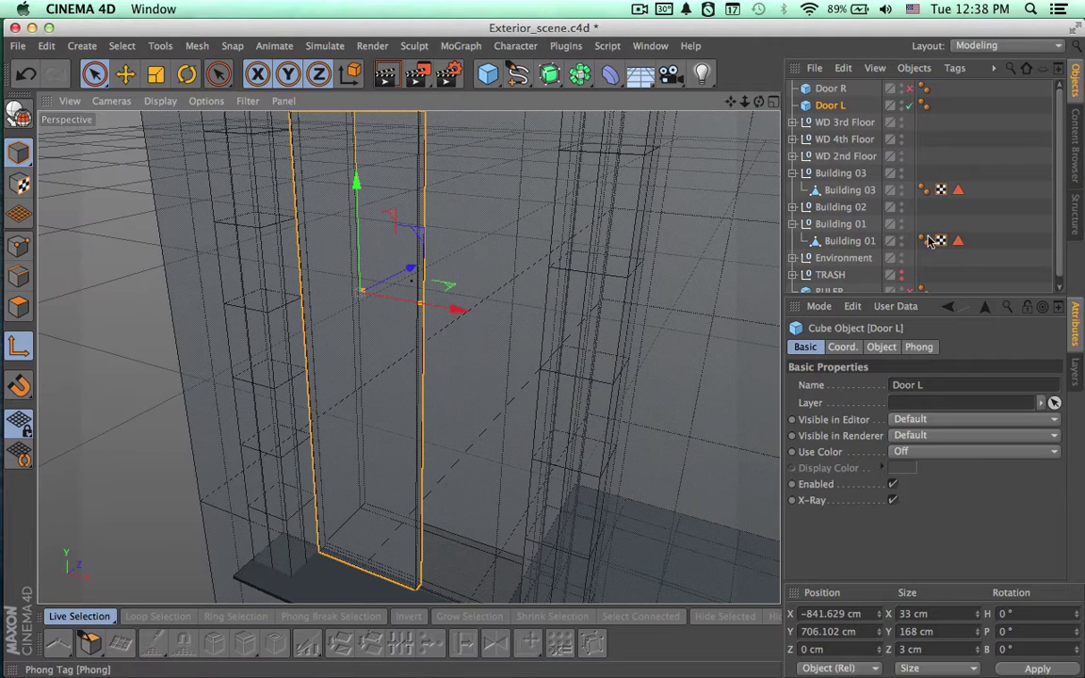
left_click(891, 499)
Set Door L's segments to 2 in X, 5 in Y and 2 in Z.
left_click_drag(686, 473, 694, 472, "alt")
right_click_drag(695, 472, 607, 469, "alt")
left_click_drag(614, 470, 629, 469, "alt")
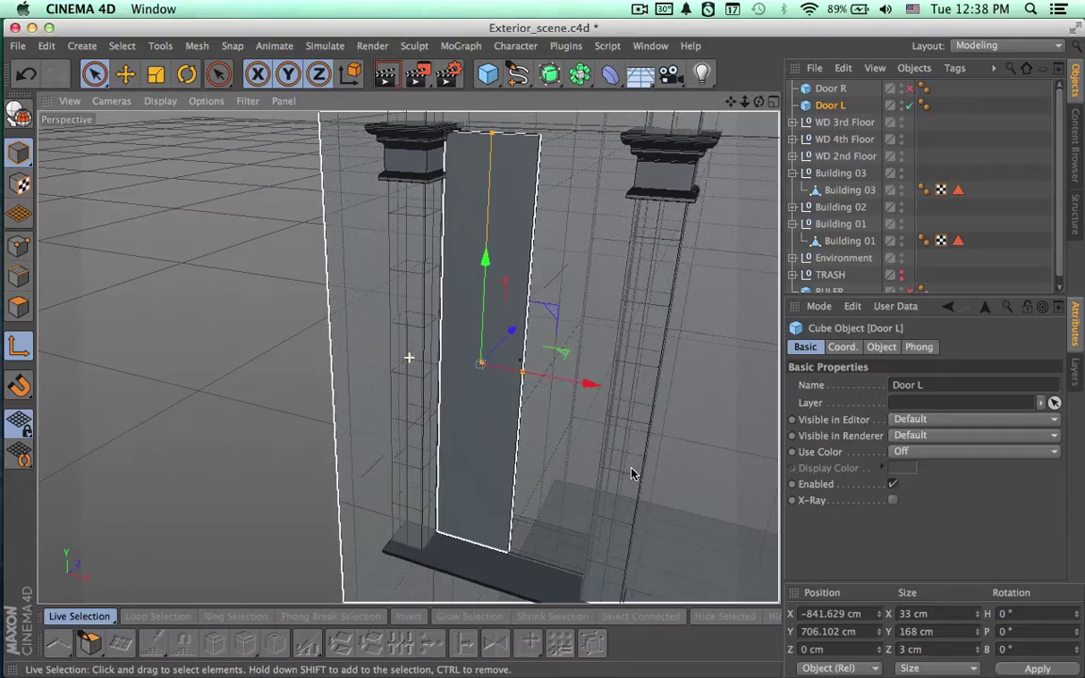
middle_click_drag(629, 470, 611, 476, "alt")
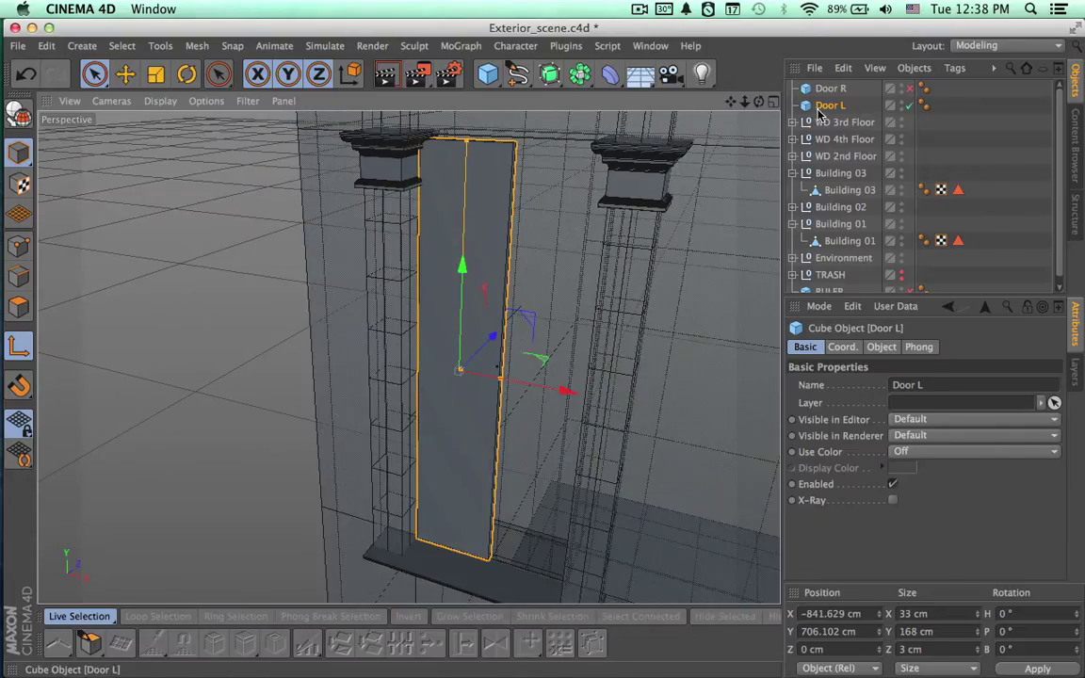
left_click(882, 348)
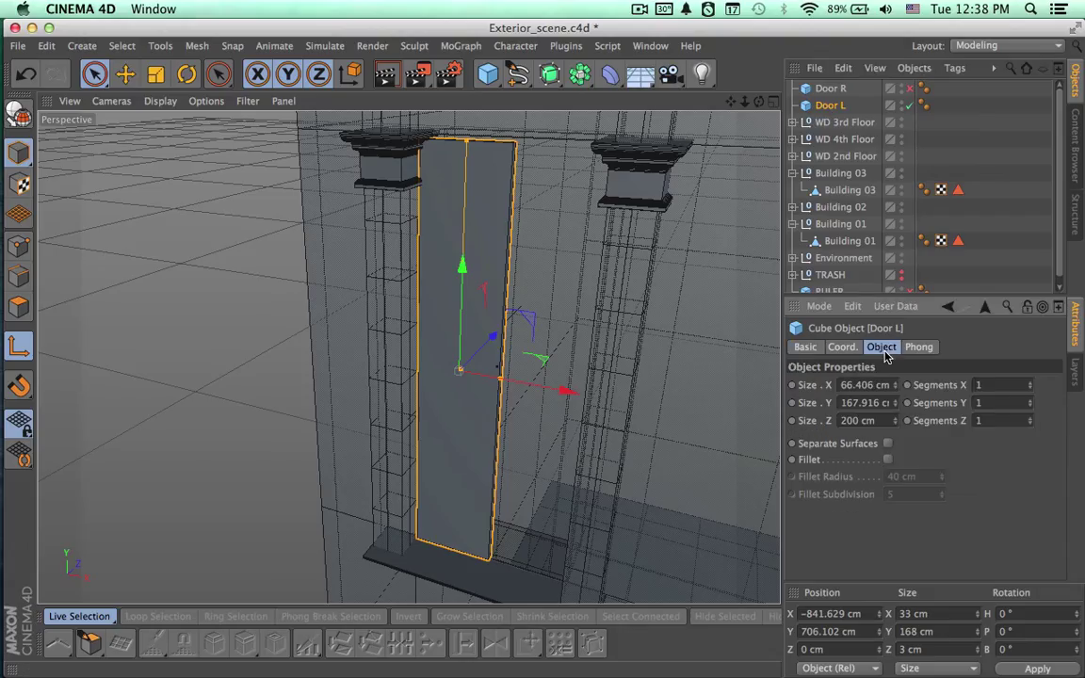
left_click(1030, 384)
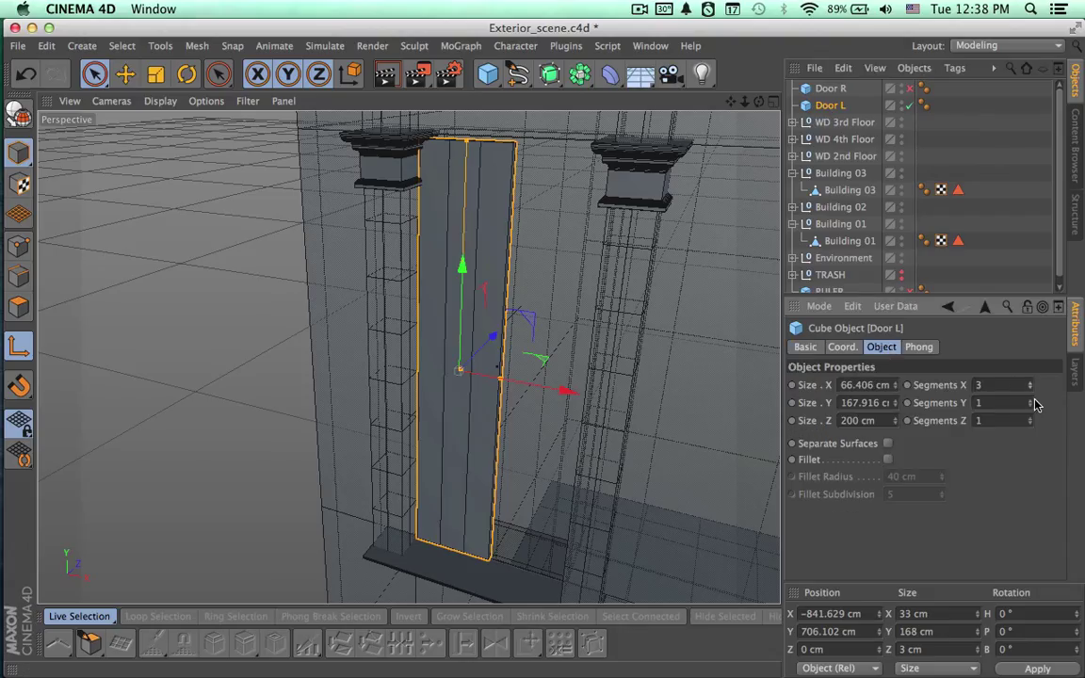
left_click(1030, 389)
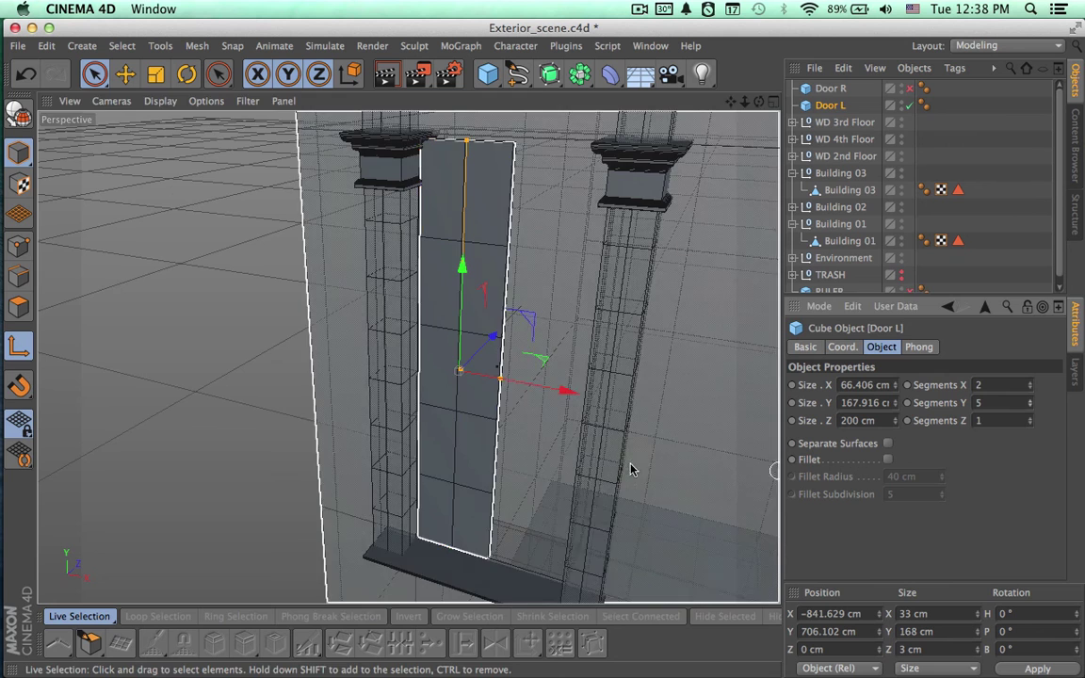
left_click_drag(634, 467, 555, 440, "alt")
right_click_drag(584, 443, 721, 413, "alt")
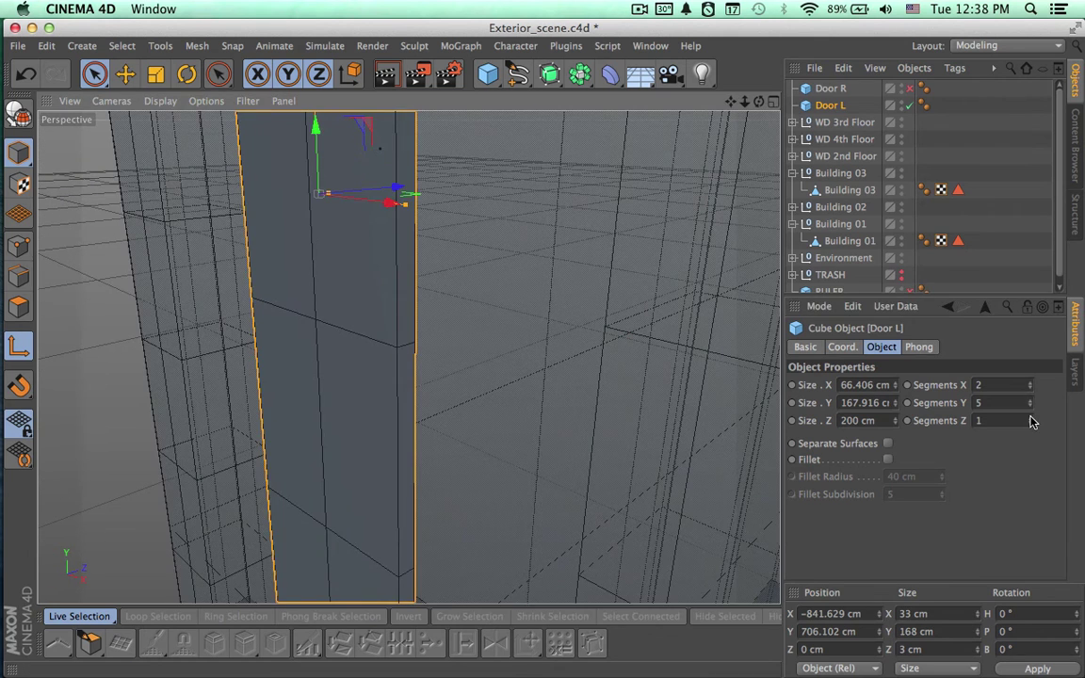
left_click(1029, 417)
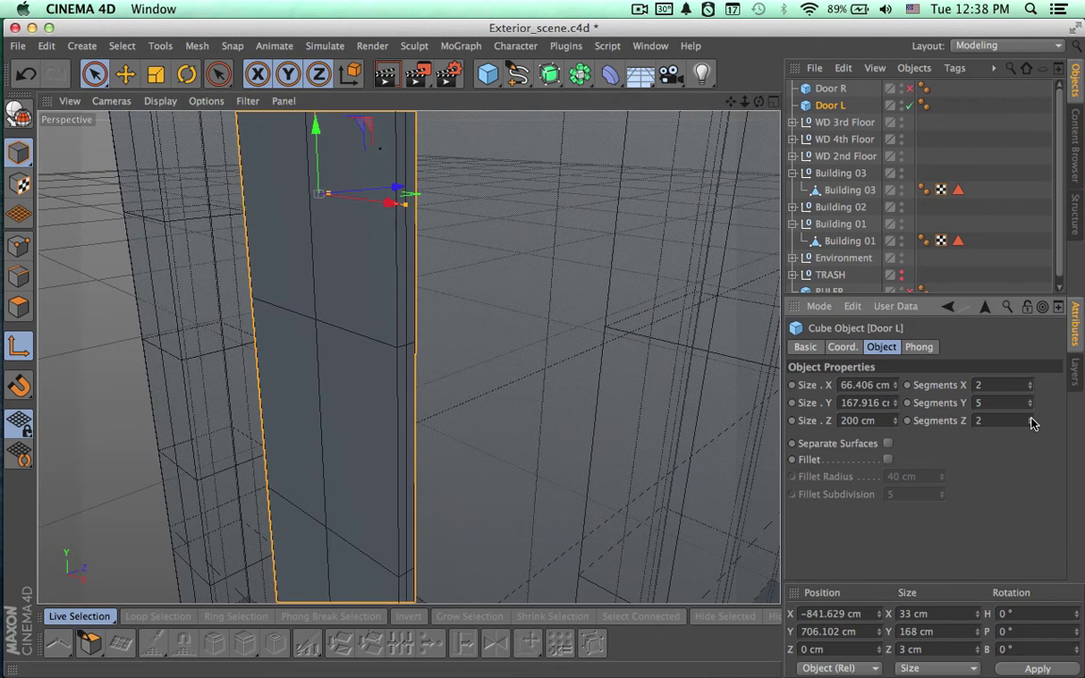
Re-enable Door R with segments of 2 in X, 5 in Y and 2 in Z, and turn off its X-Ray display.
left_click_drag(636, 382, 660, 381, "alt")
left_click(830, 87)
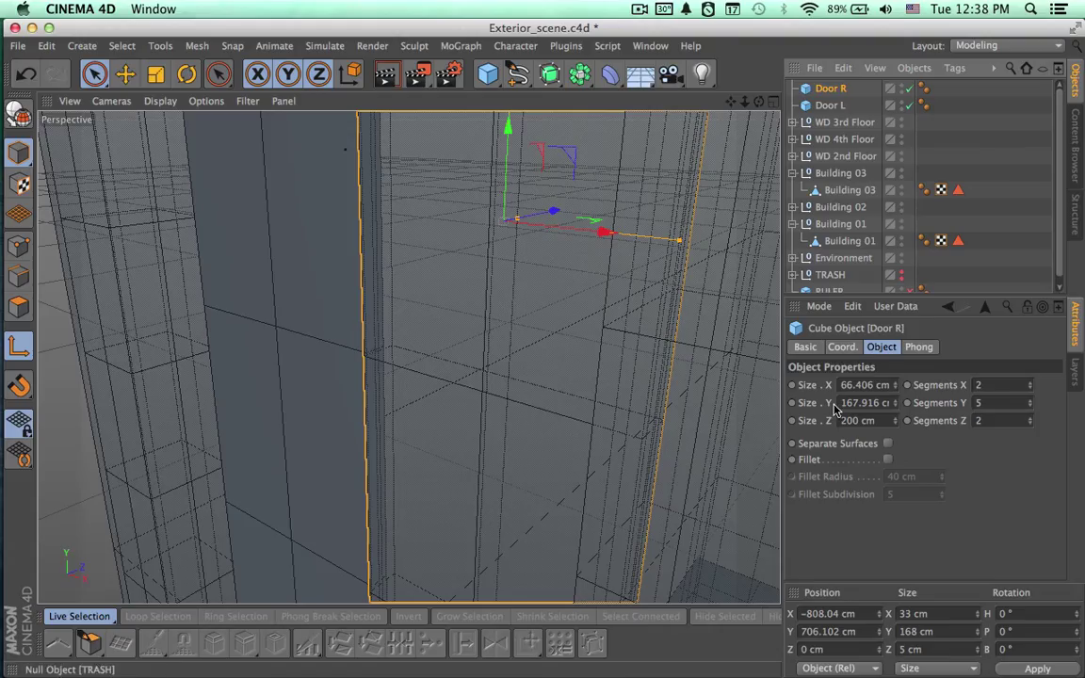
left_click(805, 347)
left_click(893, 500)
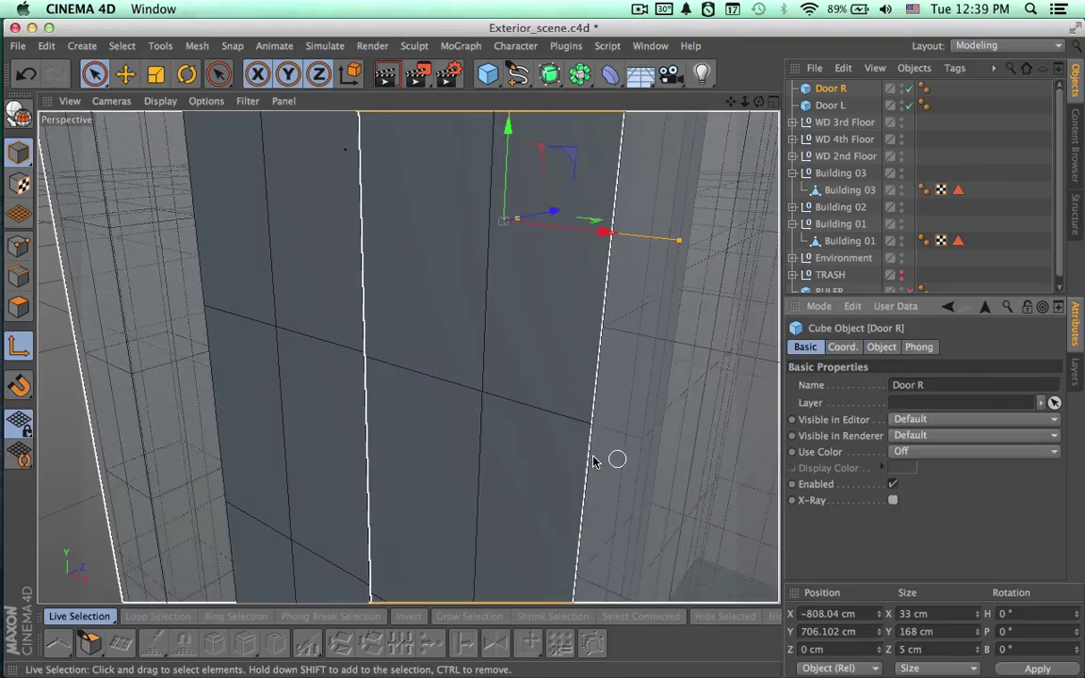
Try to move the WD 3rd Floor window frames along Z to about -5.9 cm with axis modification turned off.
left_click_drag(584, 455, 711, 438, "alt")
left_click_drag(637, 429, 598, 429, "alt")
scroll(546, 436, "down", 6)
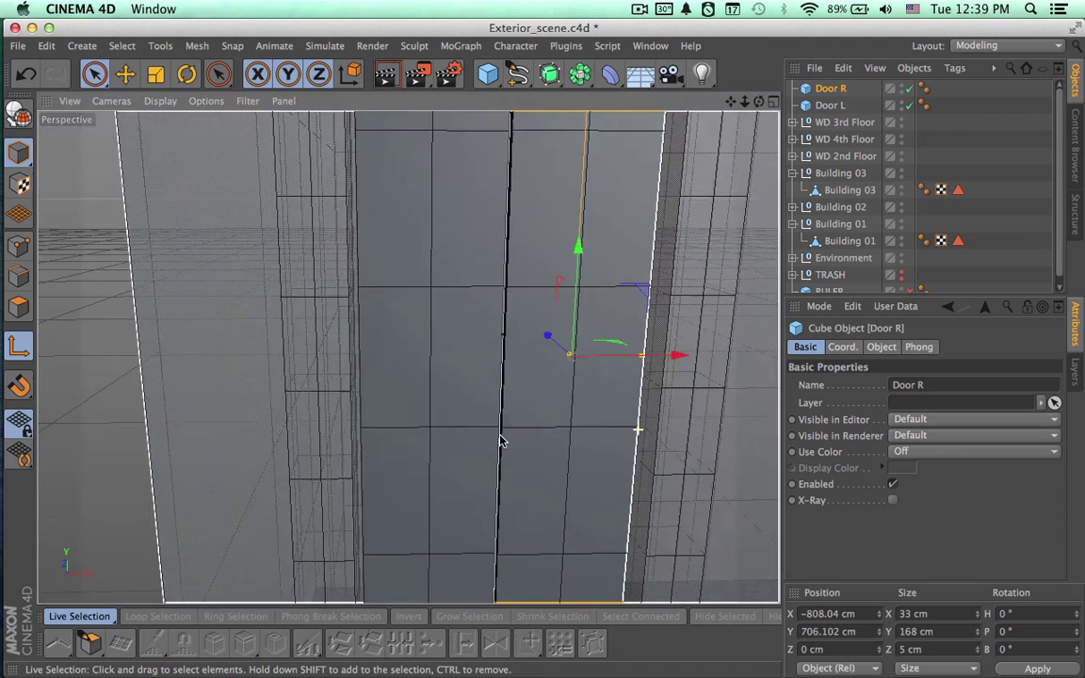
scroll(611, 399, "down", 5)
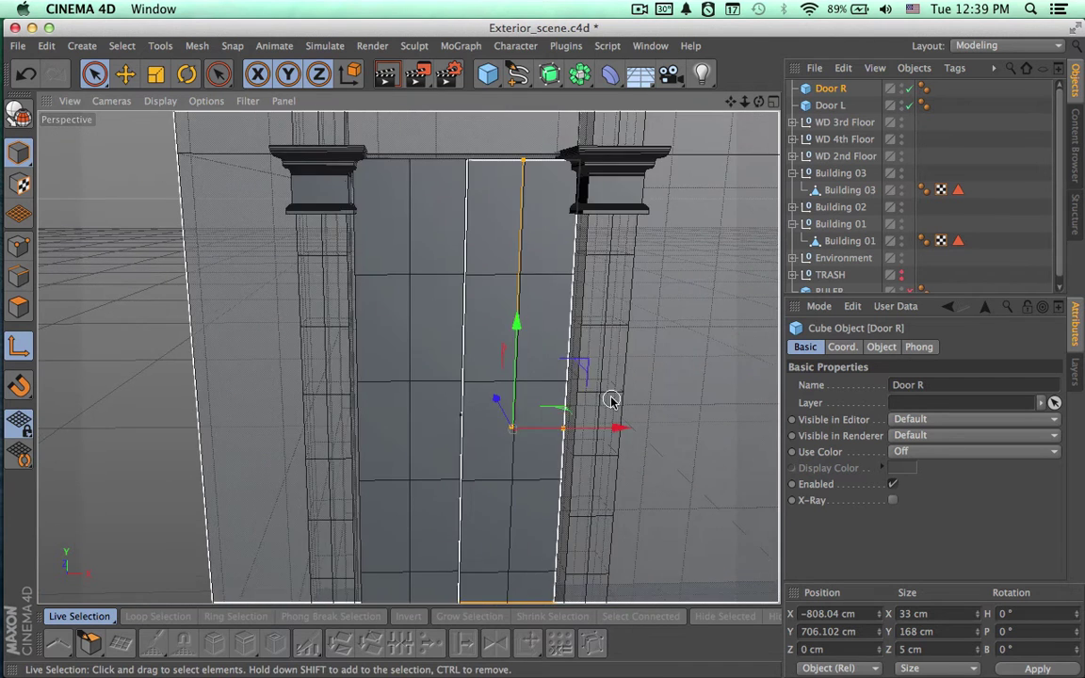
middle_click_drag(618, 413, 590, 368, "alt")
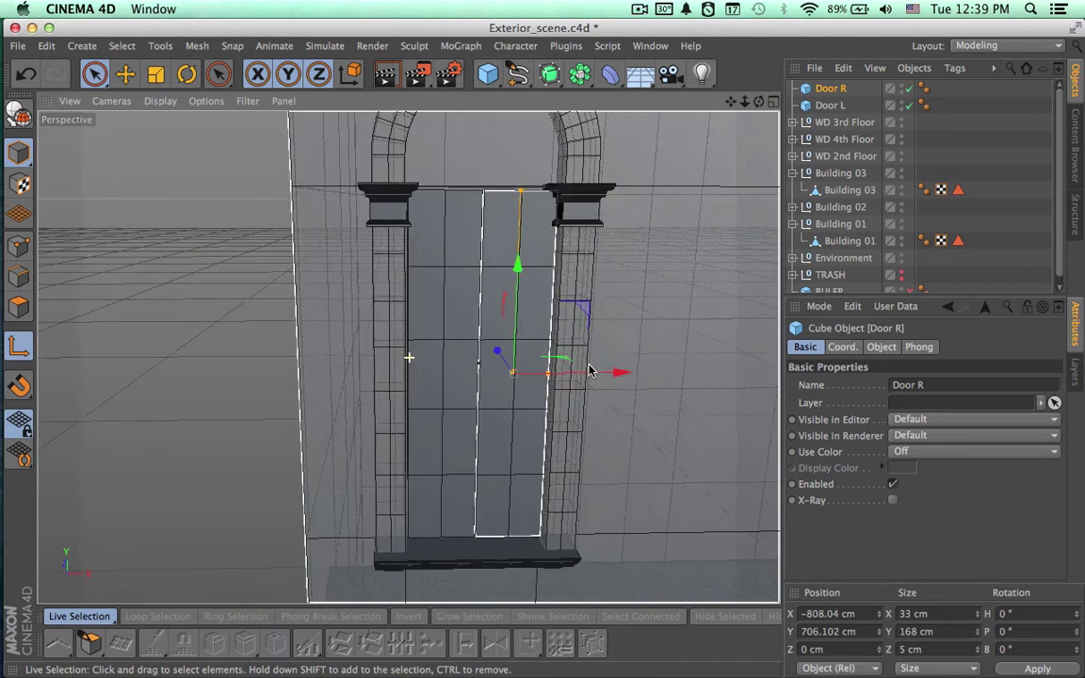
left_click_drag(680, 403, 678, 562, "alt")
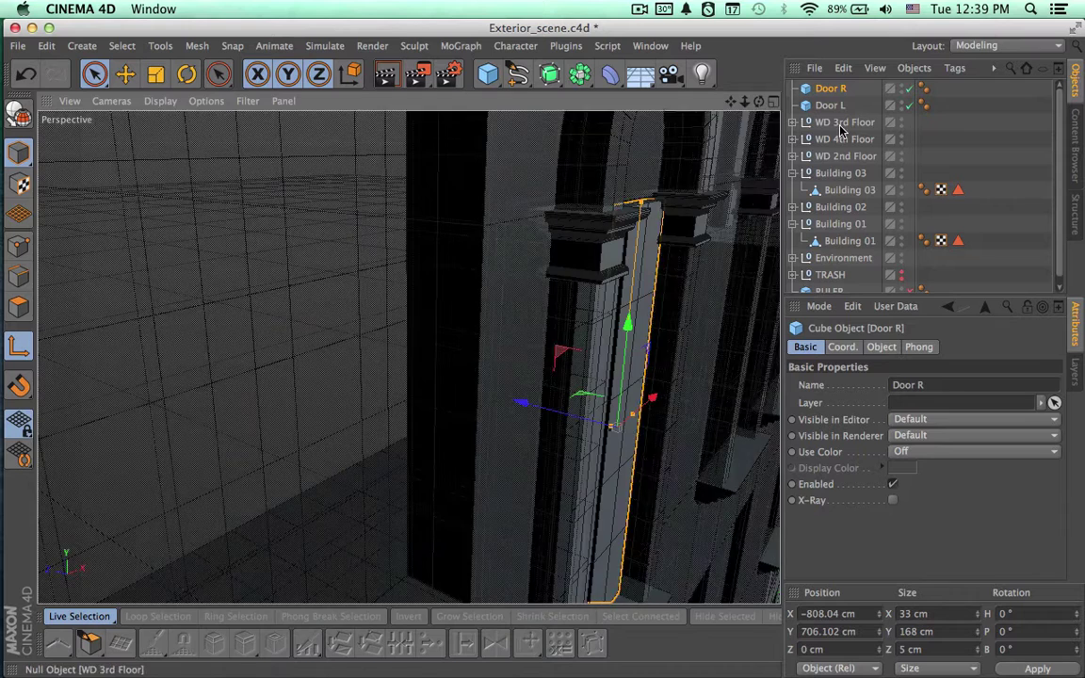
left_click(841, 124)
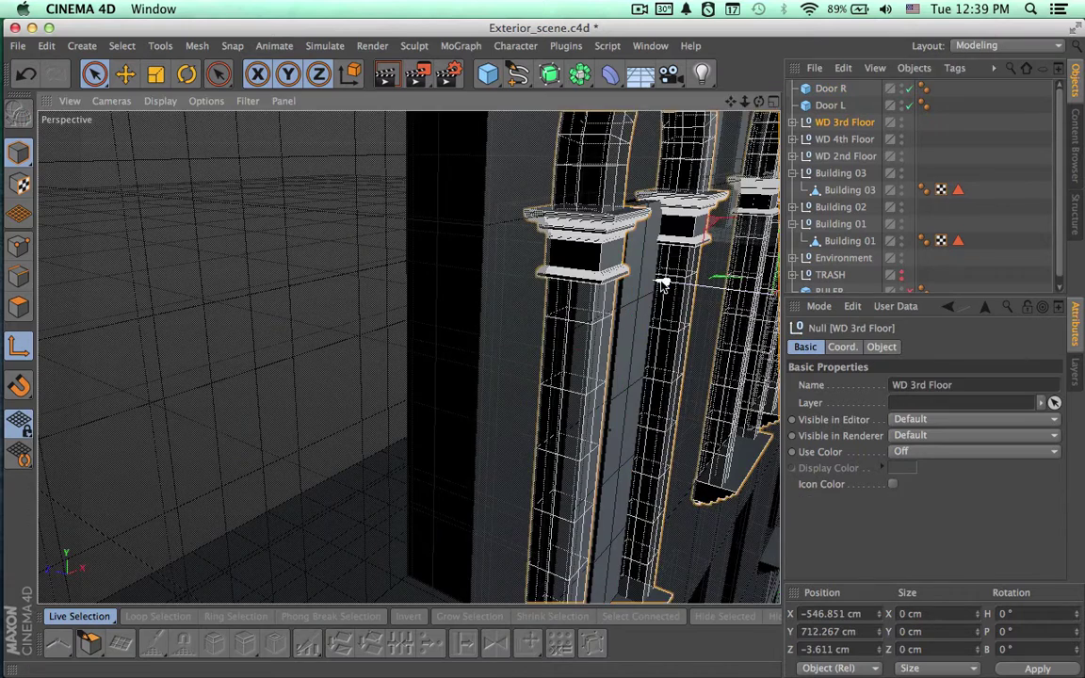
left_click_drag(662, 284, 666, 287)
key("9")
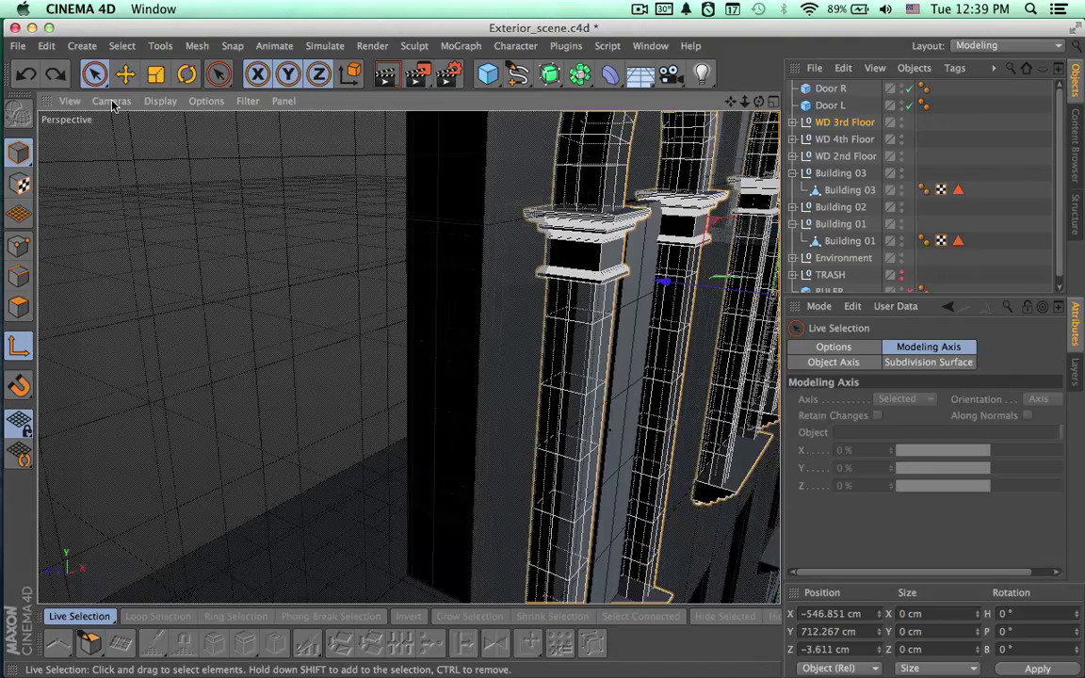
left_click(95, 75)
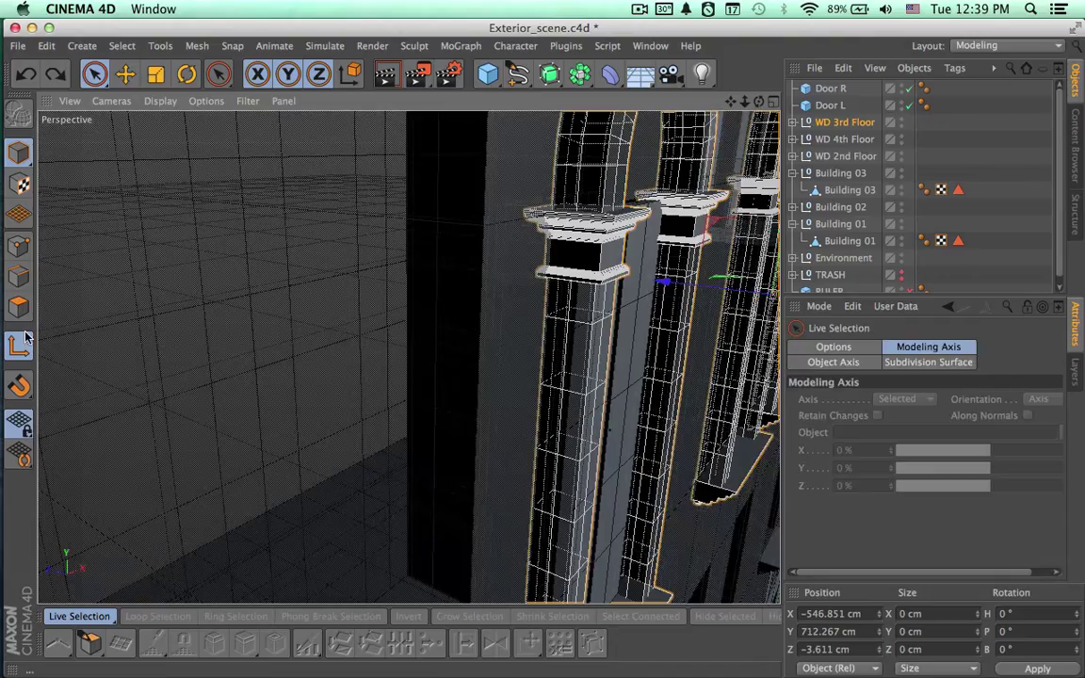
left_click(19, 345)
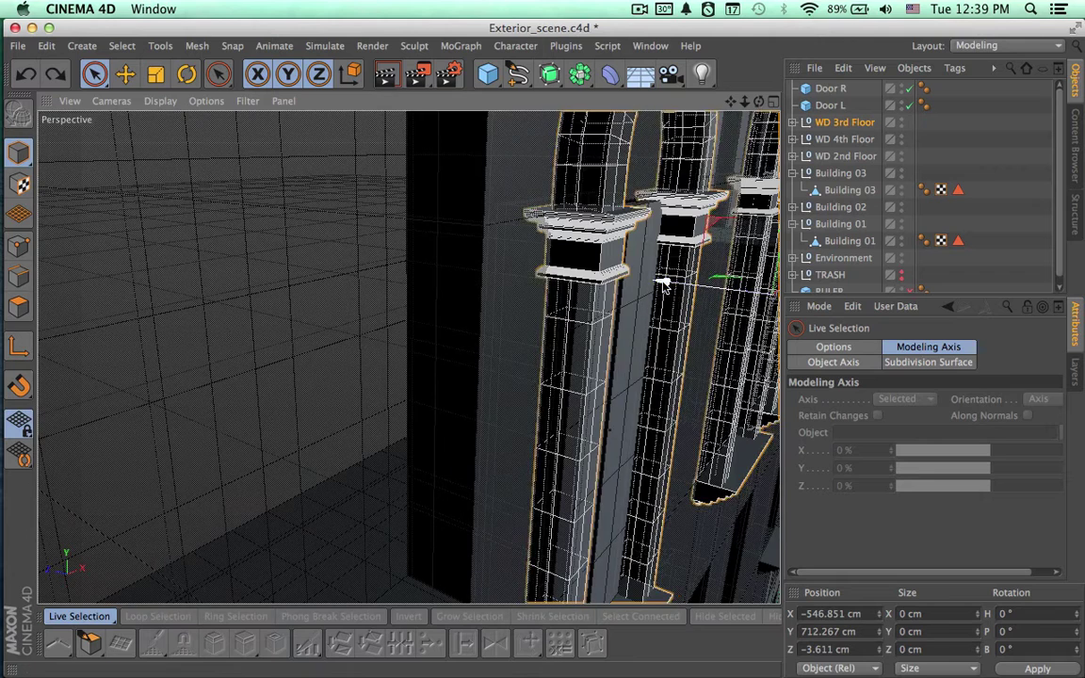
left_click_drag(658, 286, 666, 287)
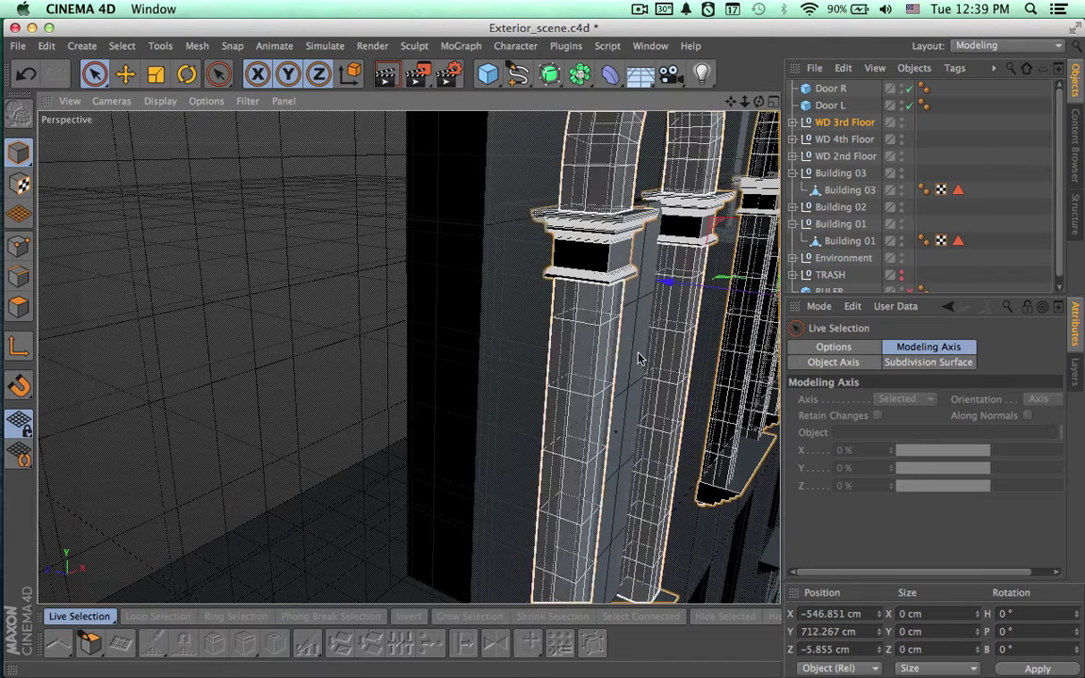
Render the facade from an oblique angle and undo the Z move of the WD 3rd Floor frames.
left_click_drag(633, 370, 517, 337, "alt")
right_click_drag(518, 332, 476, 376, "alt")
left_click_drag(574, 497, 467, 521, "alt")
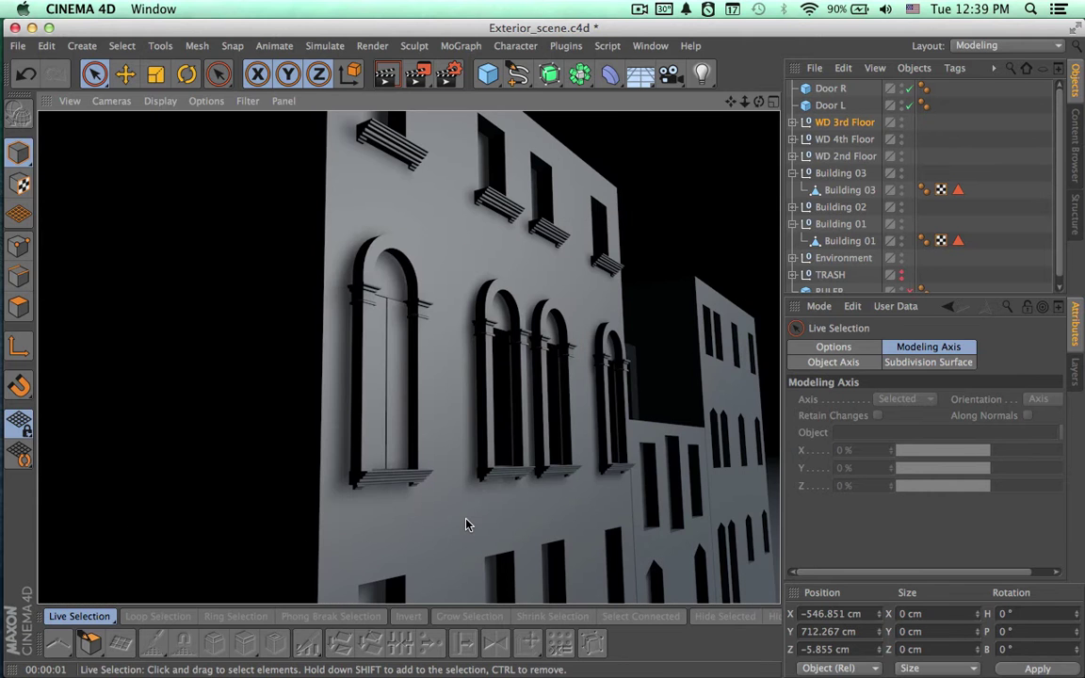
key("super+z")
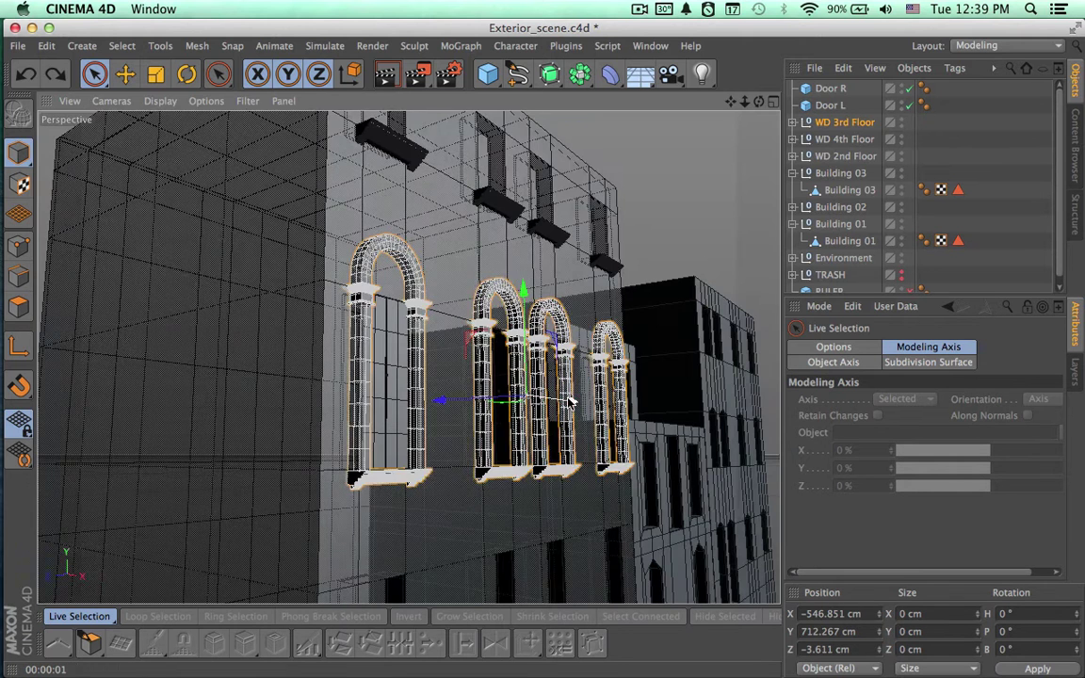
key("super+z")
Render the viewport to check the doors inside the leftmost arched window.
scroll(562, 465, "up", 6)
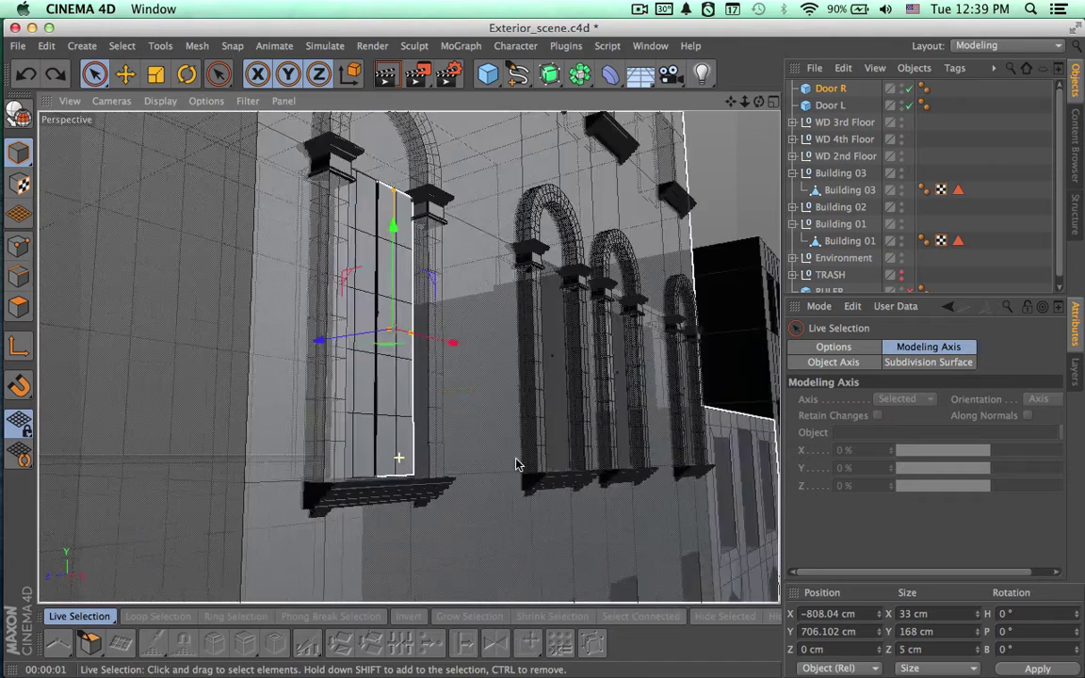
right_click_drag(562, 469, 440, 475, "alt")
key("super+r")
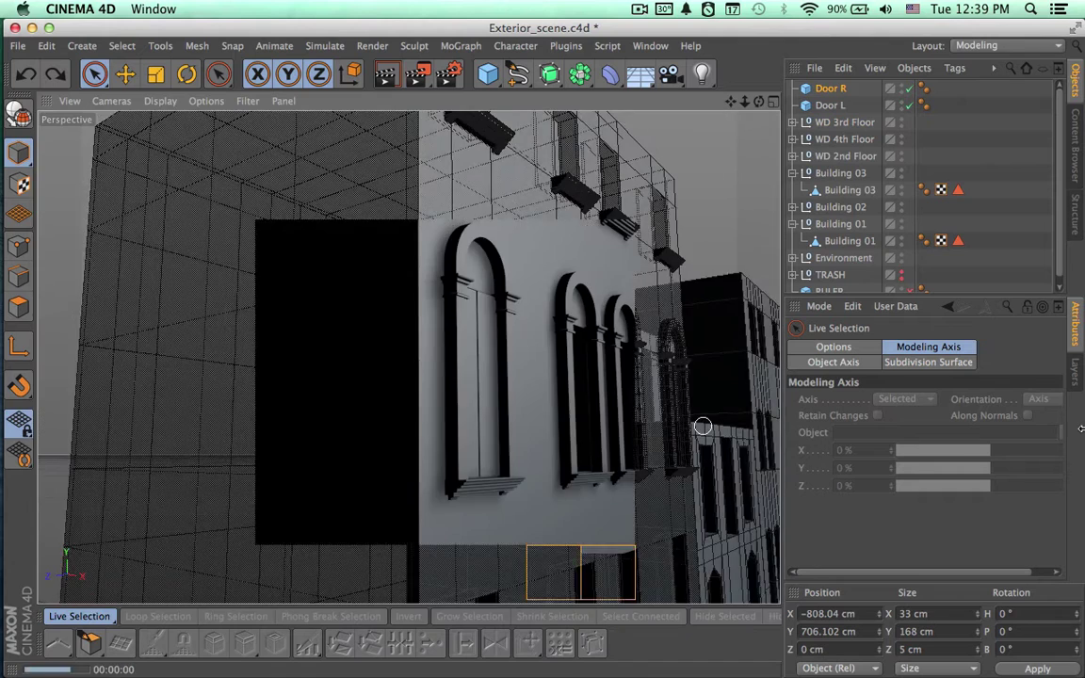
Group Door R and Door L under one null and name the group Doors A.
left_click(833, 90)
left_click(833, 105, "shift")
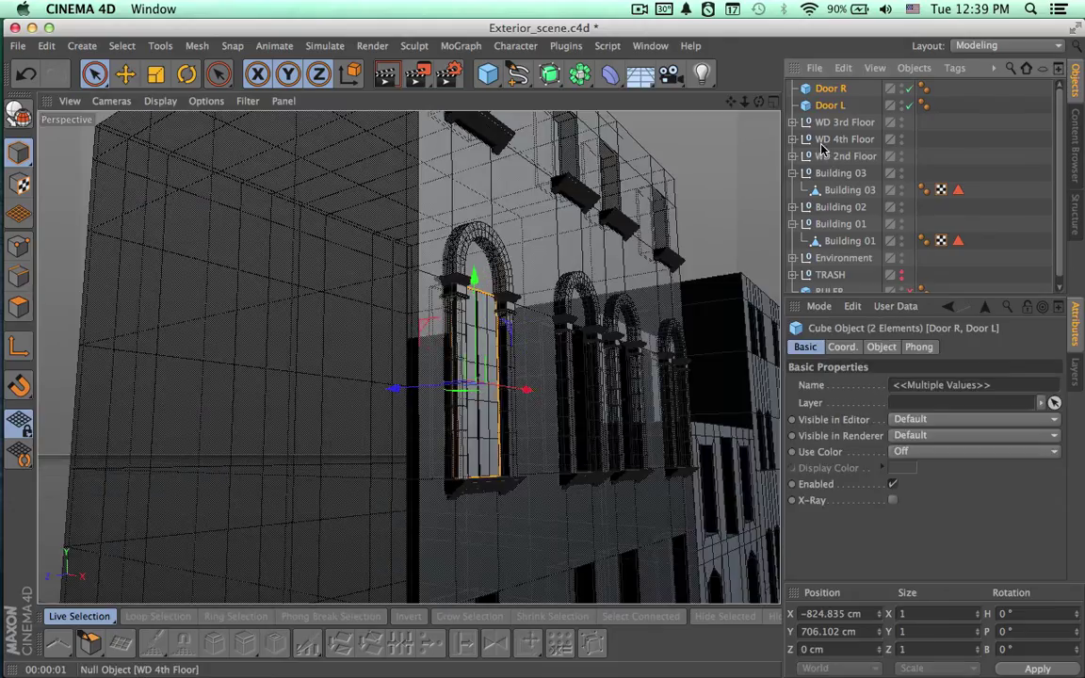
key("alt+g")
double_click(825, 89)
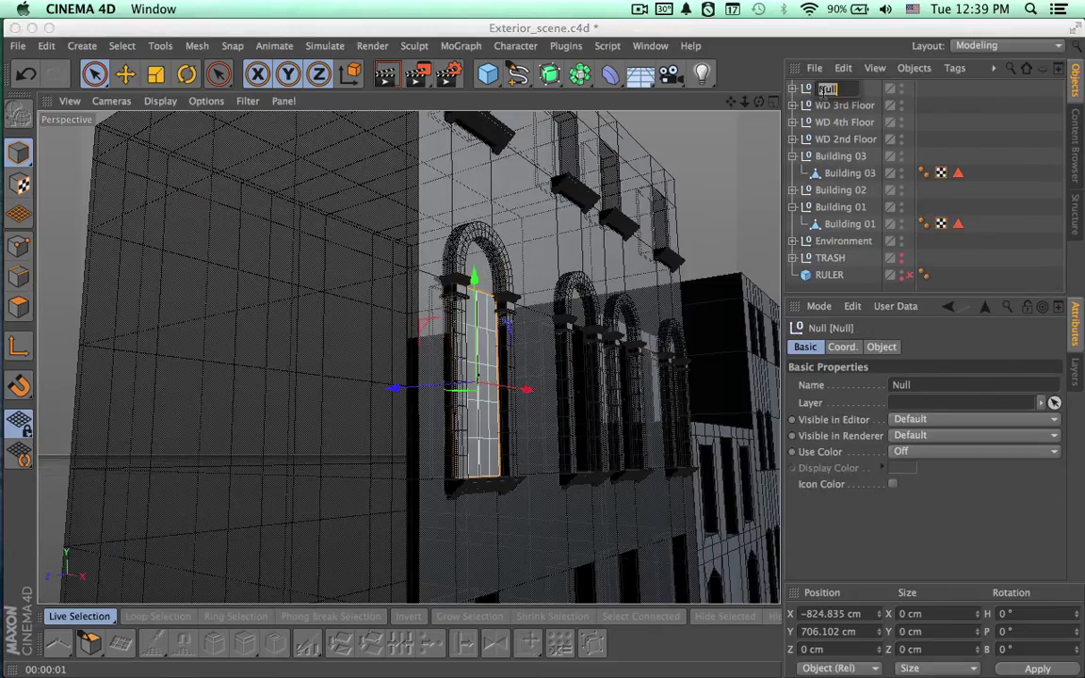
type("Doors A")
key("Return")
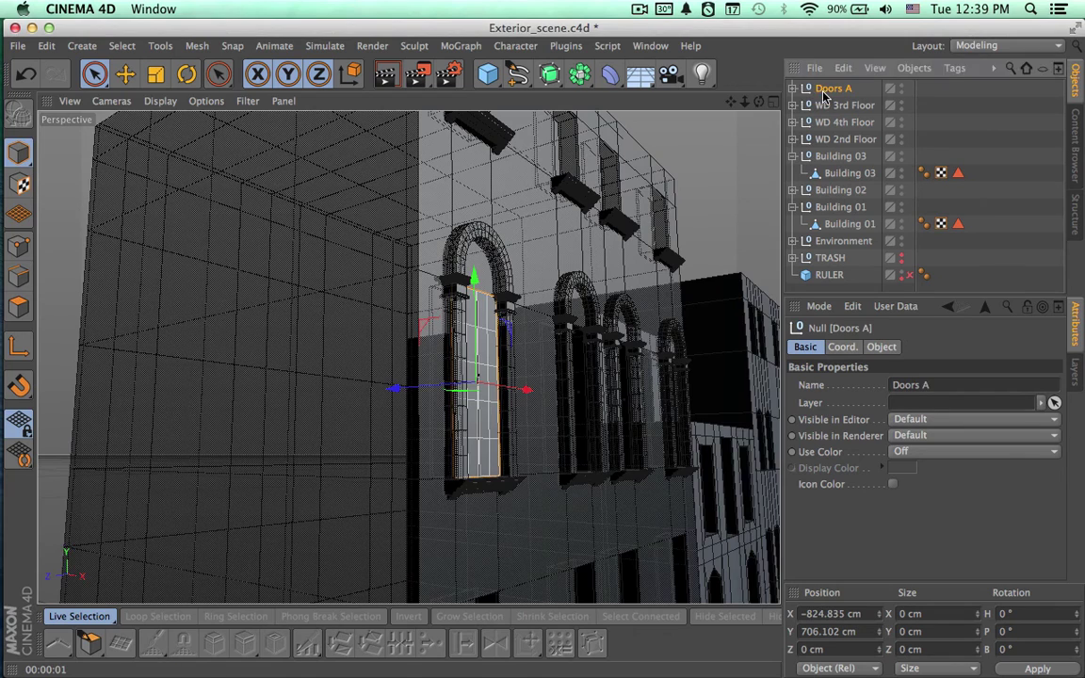
Expand the Doors A group and reorder it so that Door L sits above Door R.
left_click_drag(632, 310, 490, 316, "alt")
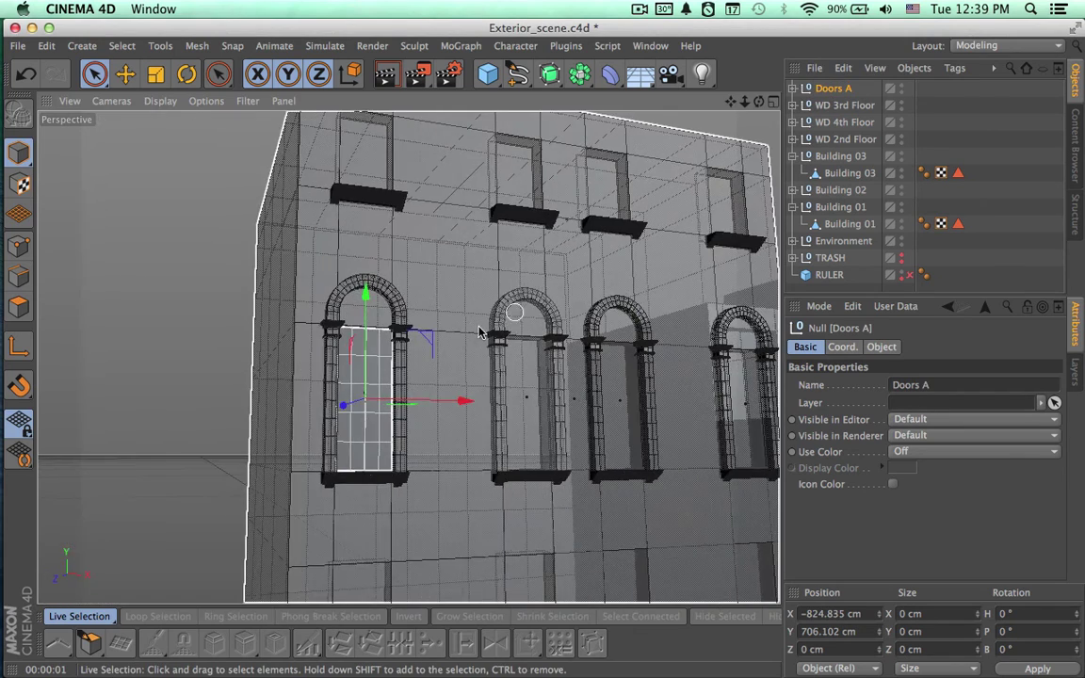
right_click_drag(508, 325, 608, 328, "alt")
scroll(612, 320, "up", 5)
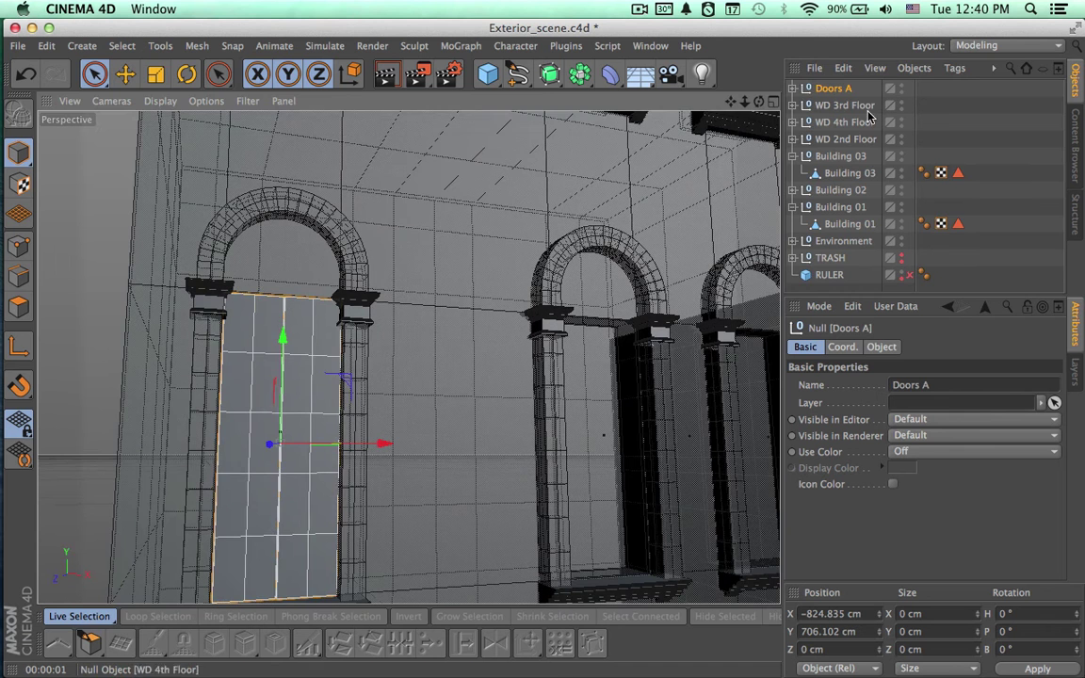
left_click(793, 89)
left_click(839, 122)
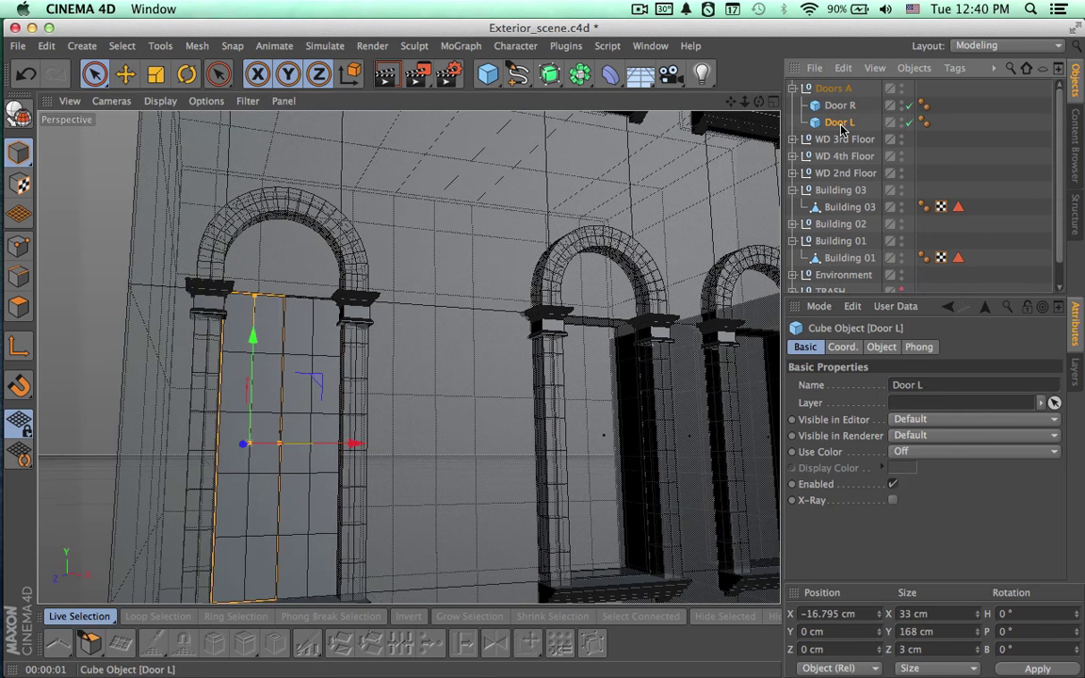
left_click_drag(841, 124, 842, 107)
left_click_drag(841, 102, 841, 99)
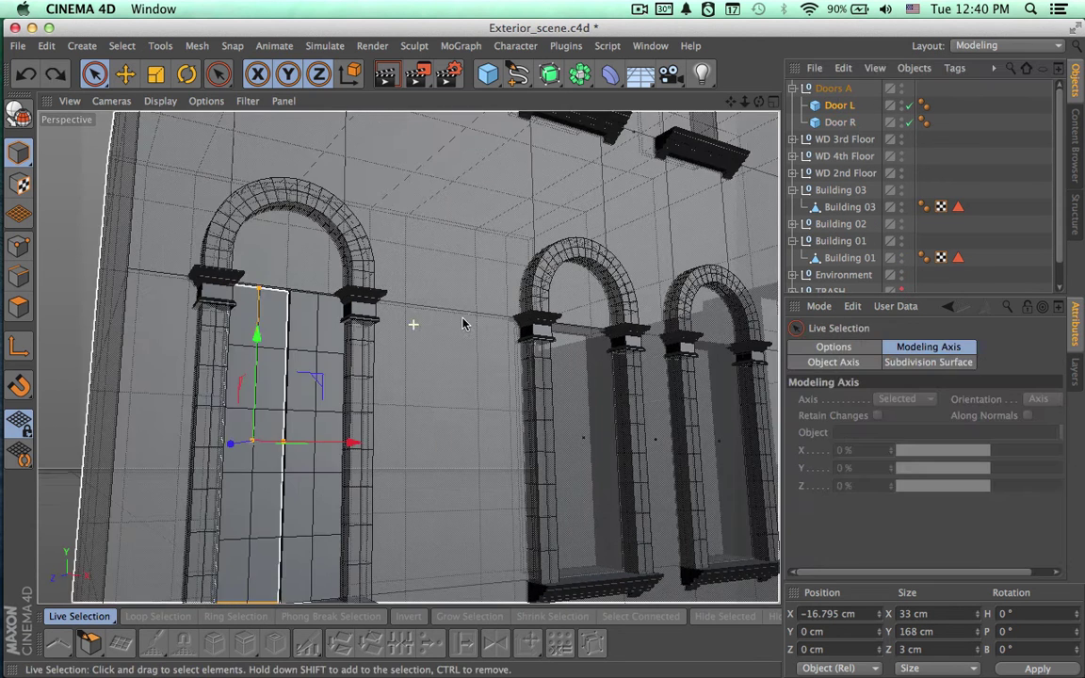
Convert the Door L and Door R cubes into editable polygon objects.
left_click(457, 315)
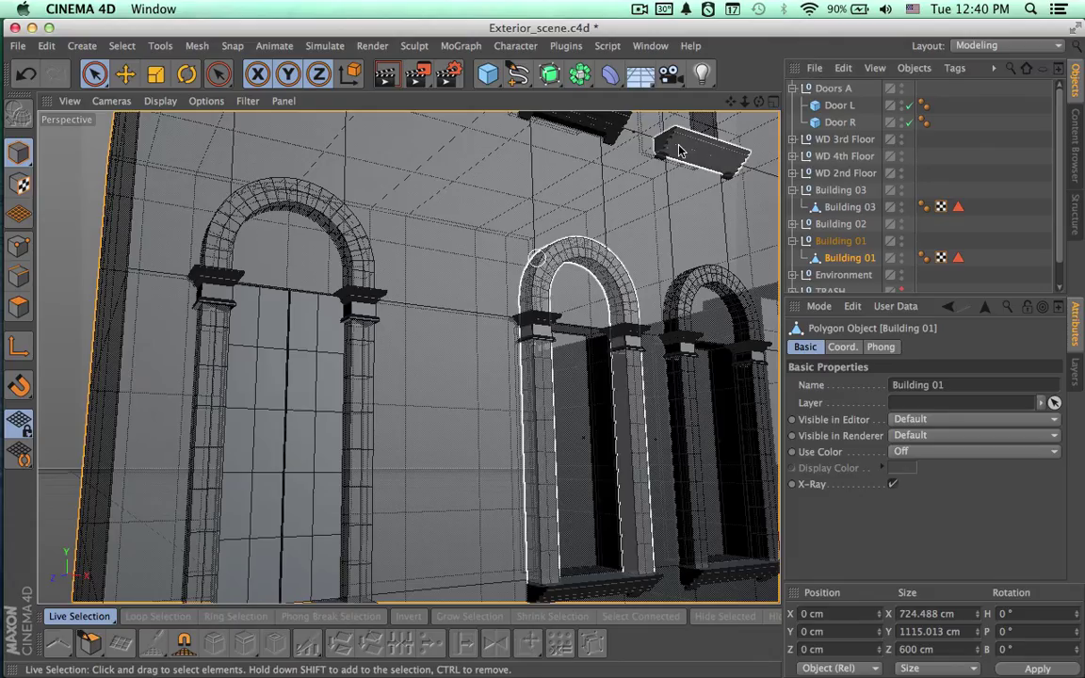
left_click(839, 105)
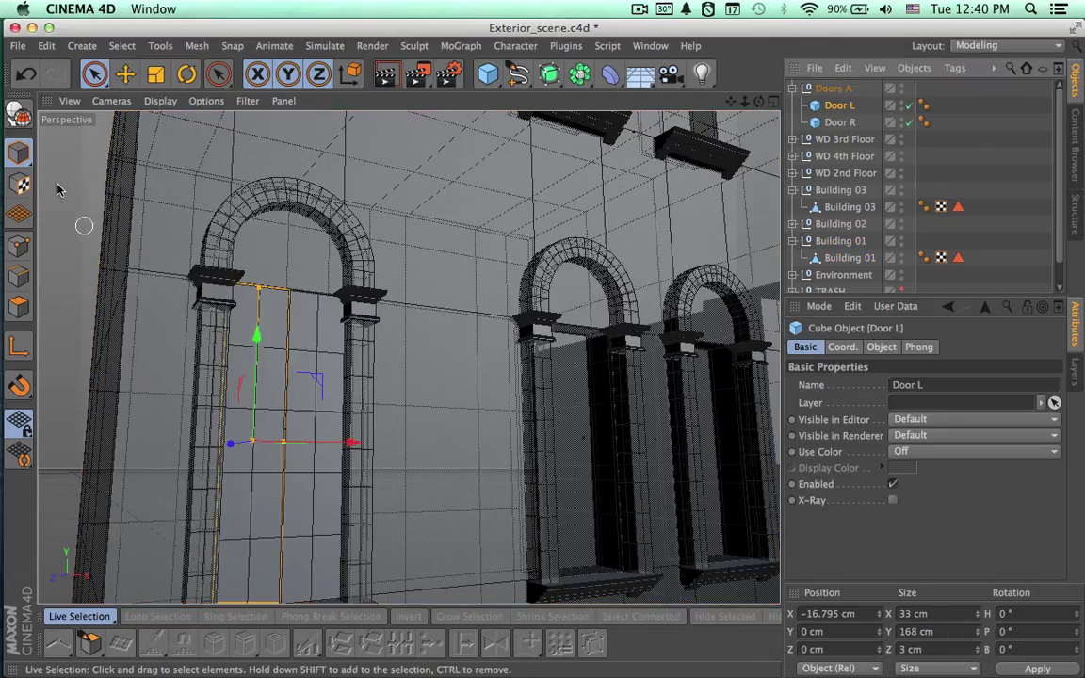
left_click(17, 112)
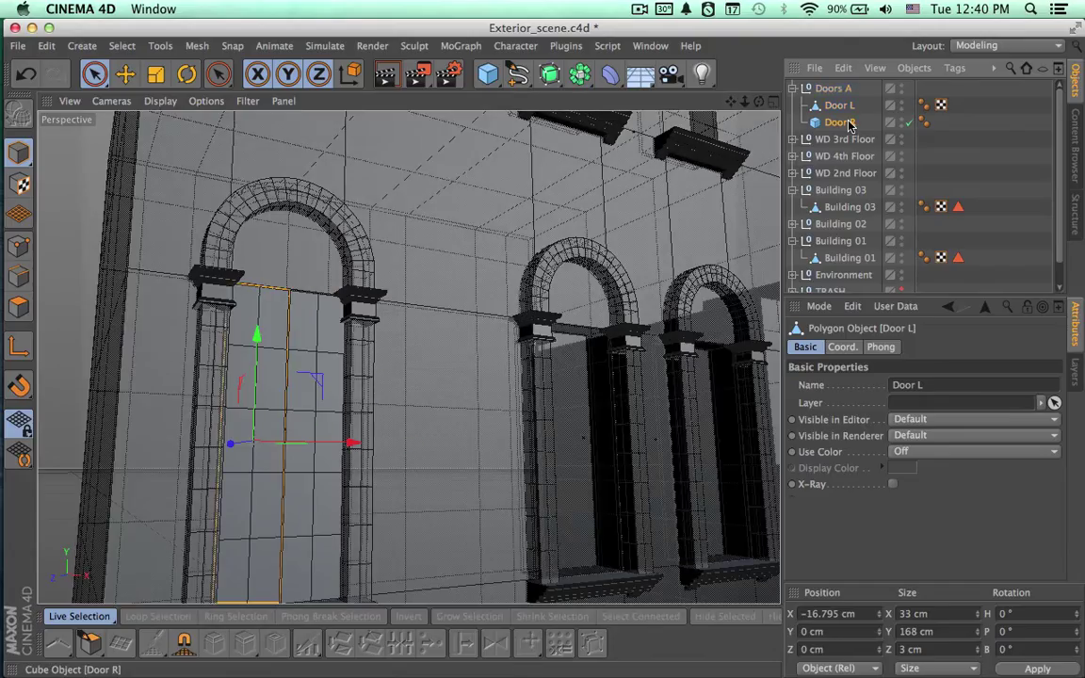
left_click(838, 122)
key("c")
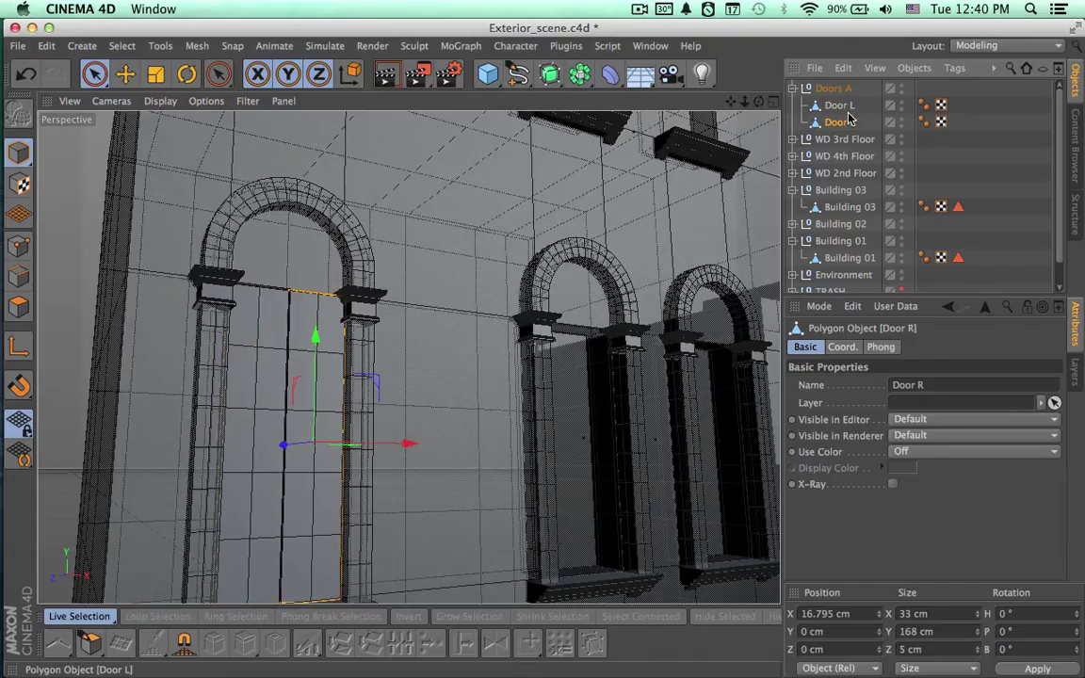
In the front view, move only Door R's axis to its outer right edge, at about X 33.16 cm.
left_click(772, 102)
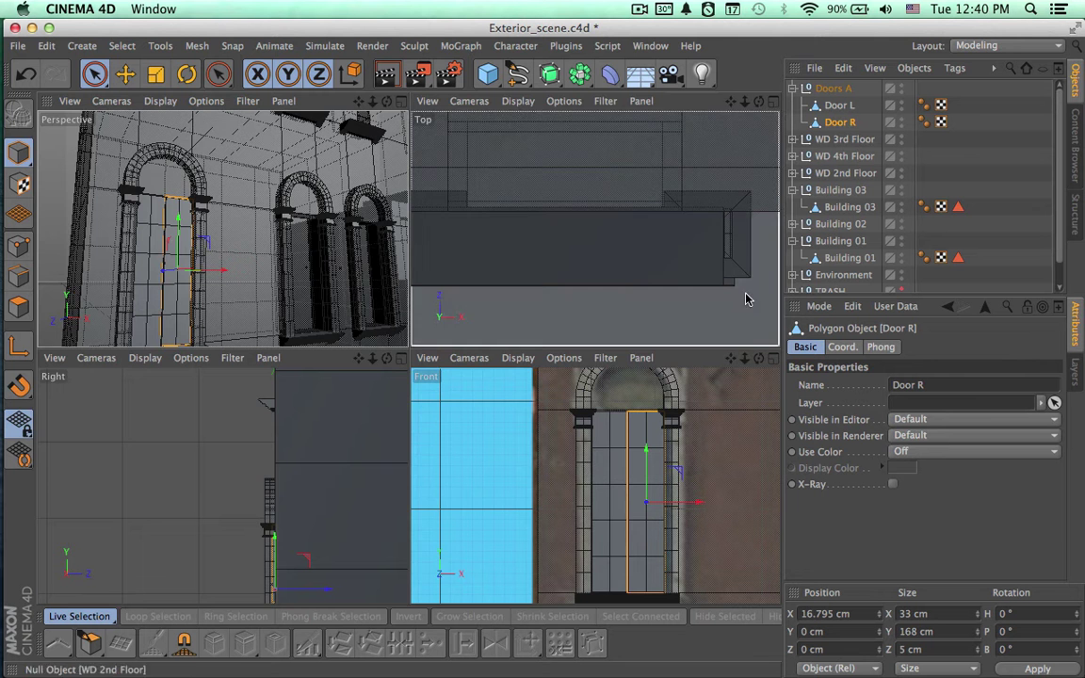
left_click(772, 358)
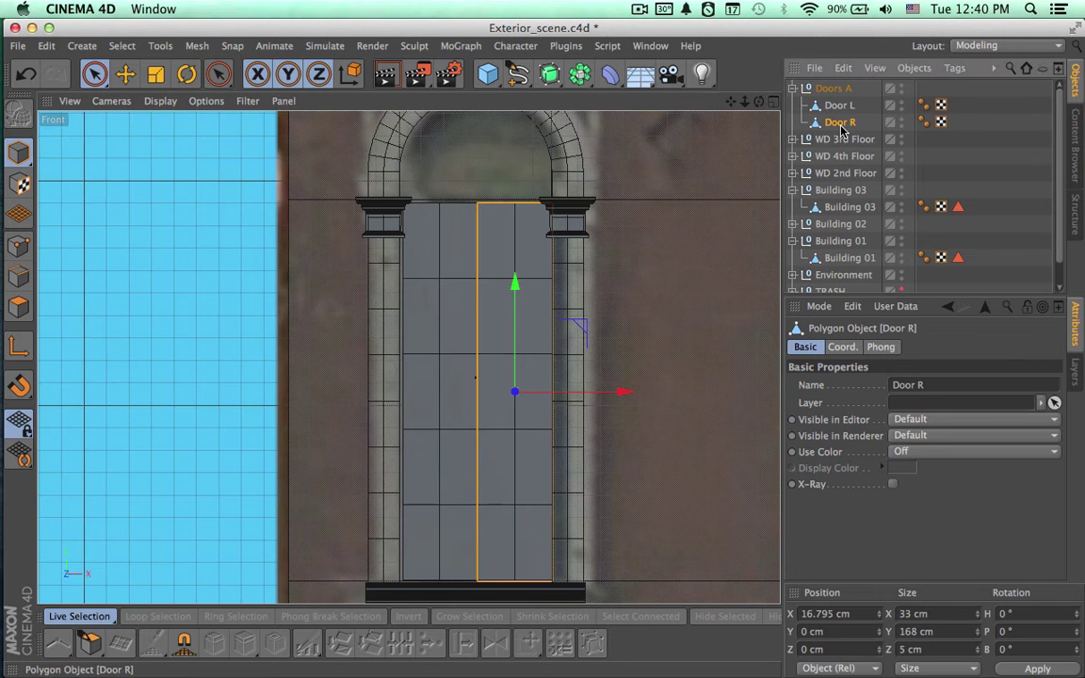
scroll(611, 356, "up", 10)
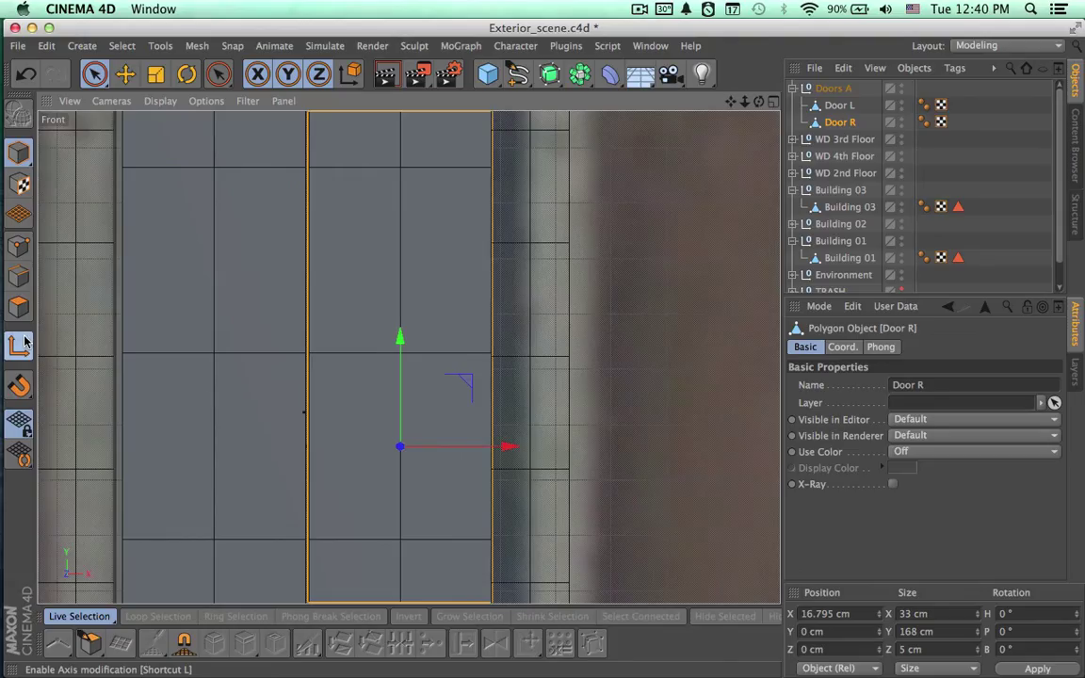
left_click(24, 343)
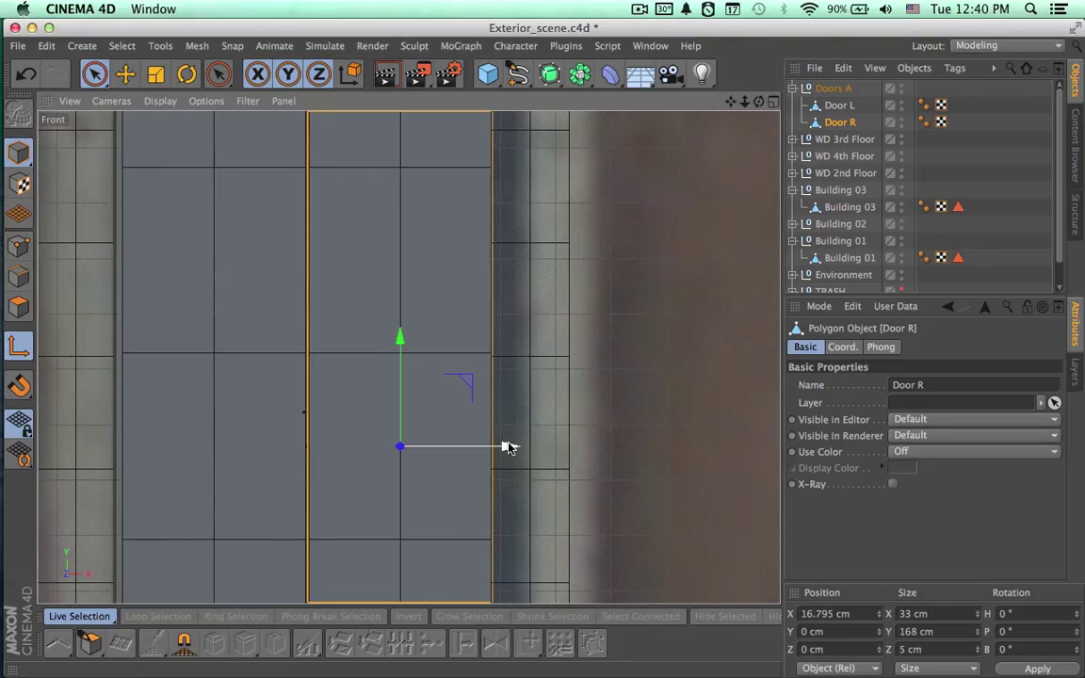
left_click_drag(508, 446, 597, 431)
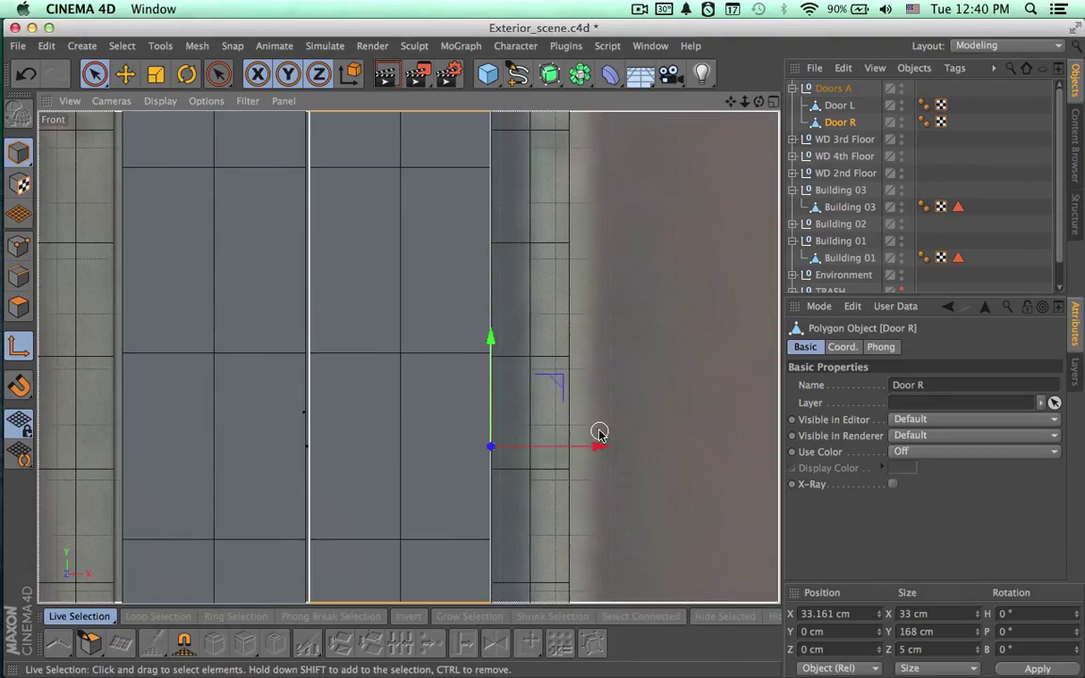
Move only Door L's axis to its outer left edge, at about X -33.31 cm.
left_click(834, 111)
middle_click_drag(605, 361, 687, 341, "alt")
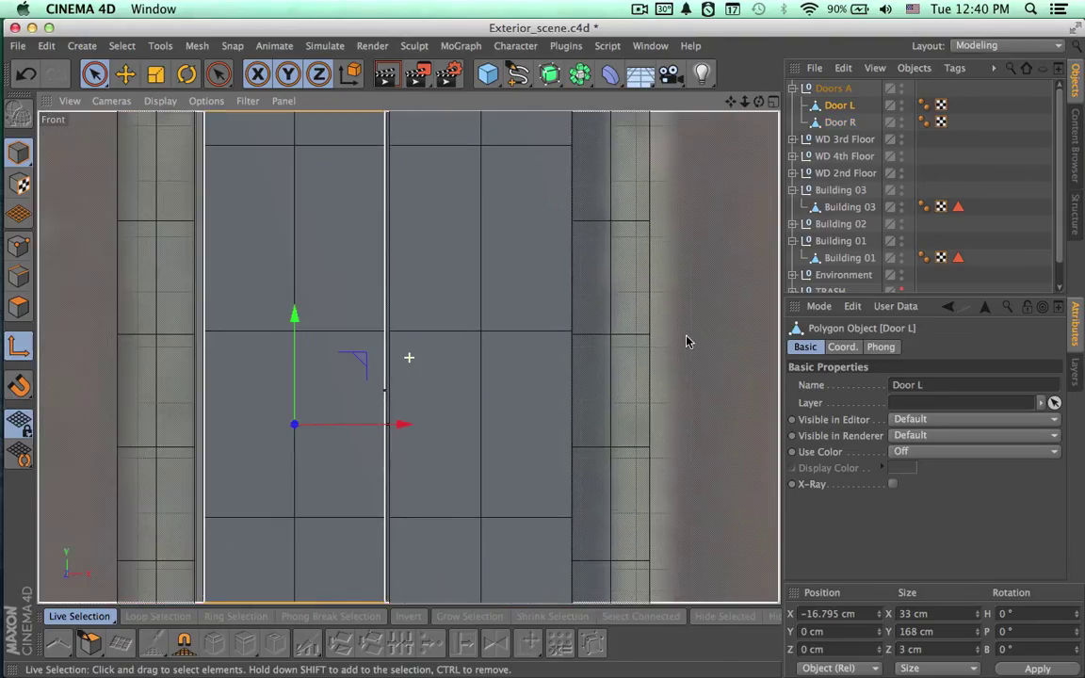
left_click(19, 350)
mouse_move(296, 425)
left_mouse_down()
mouse_move(368, 426)
mouse_move(295, 428)
mouse_move(311, 428)
left_mouse_up()
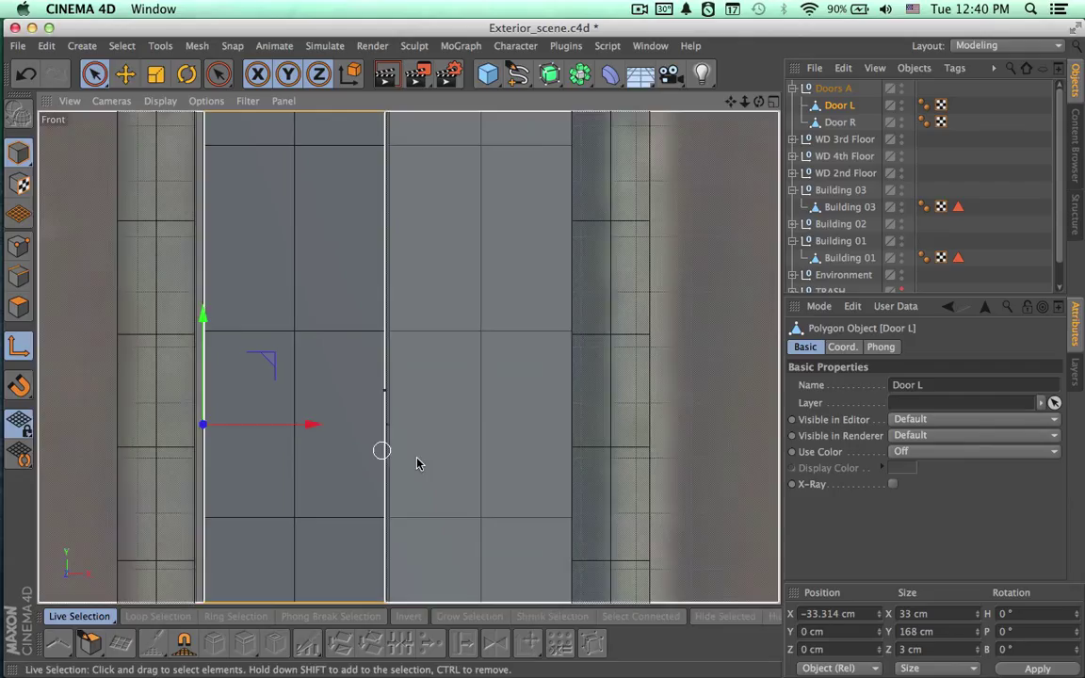
Turn off axis modification and shift Door L outward against the left column, to about X -34.28 cm.
middle_click_drag(422, 458, 484, 342, "alt")
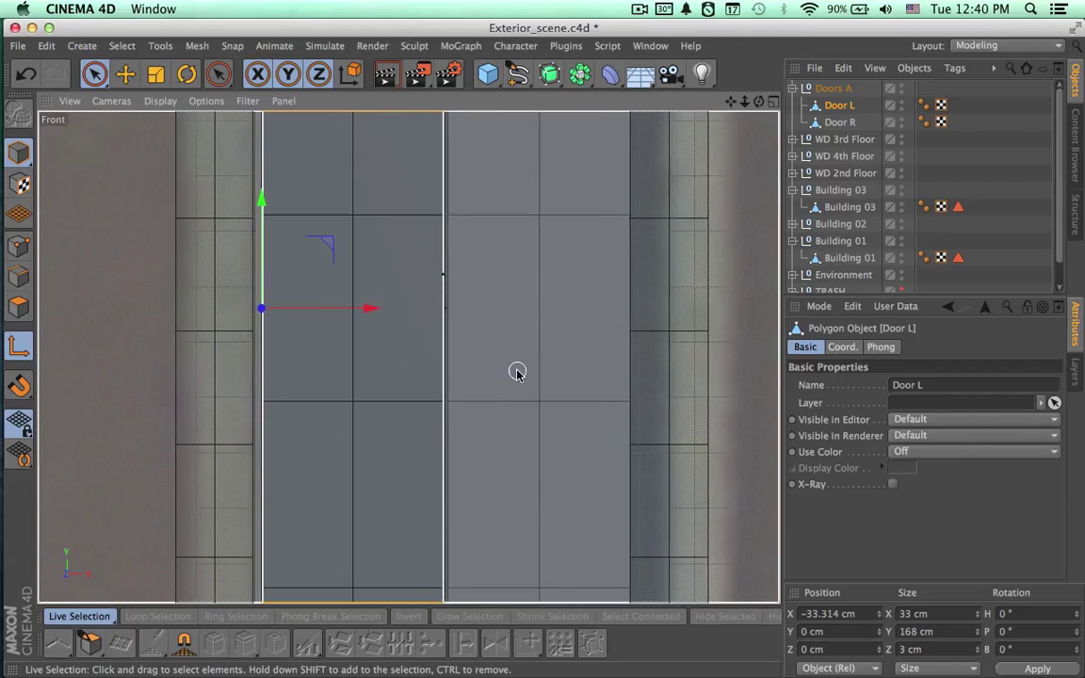
scroll(517, 372, "down", 1)
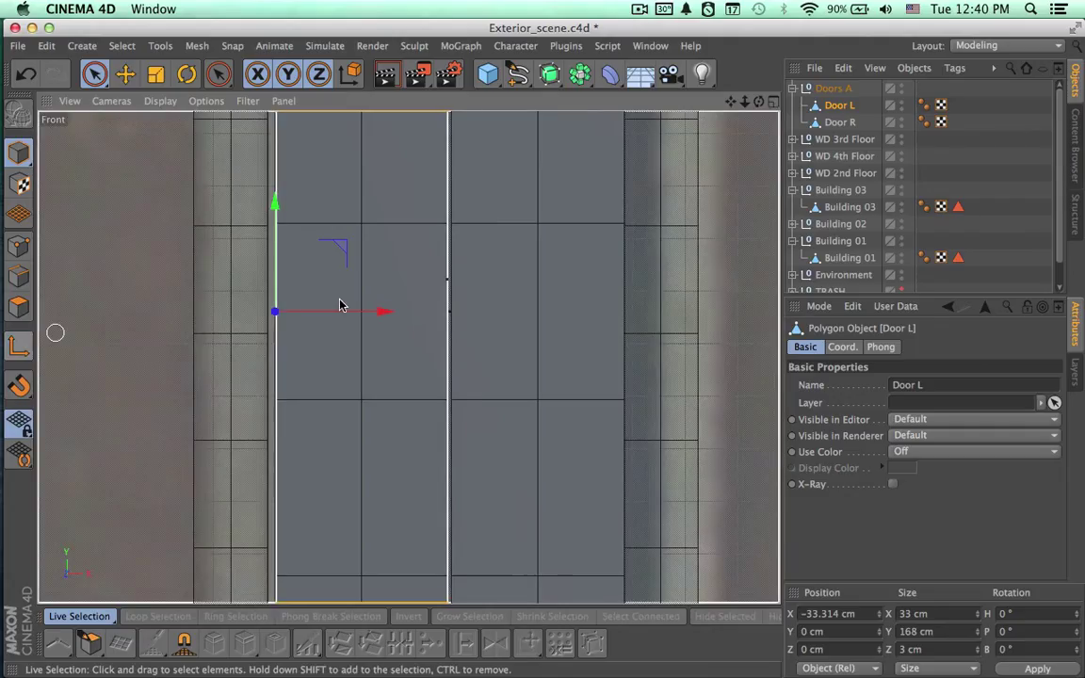
mouse_move(341, 305)
left_mouse_down()
mouse_move(368, 310)
mouse_move(360, 313)
left_mouse_up()
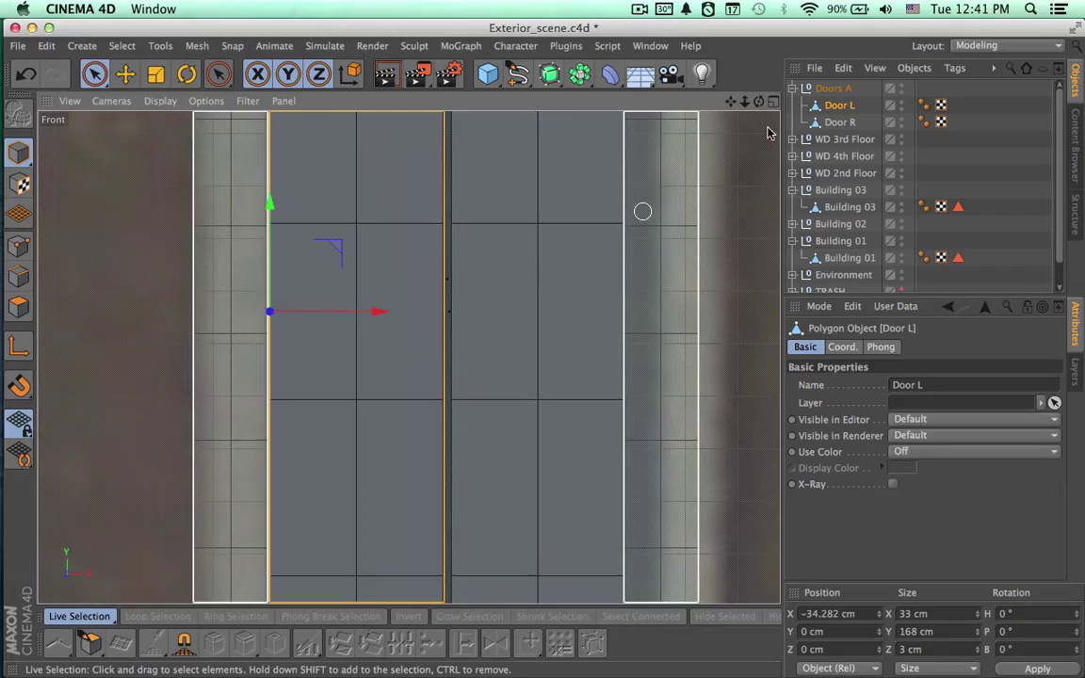
In the front view, shift Door R inward to close the gap with Door L, to about X 32.35 cm.
left_click(823, 124)
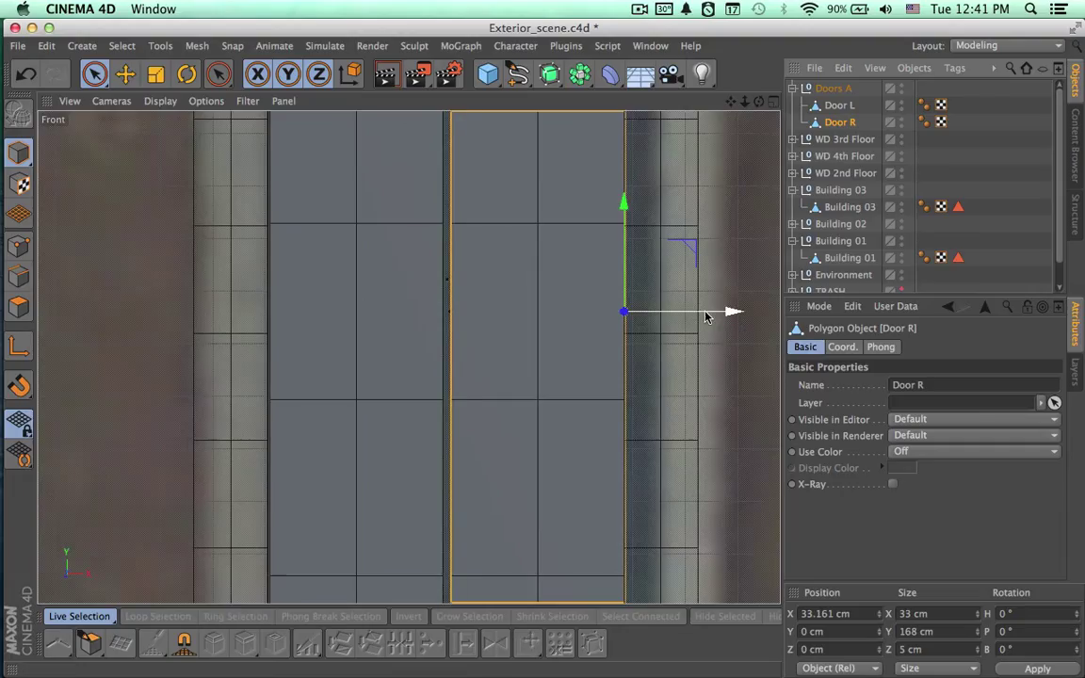
left_click_drag(717, 314, 701, 316)
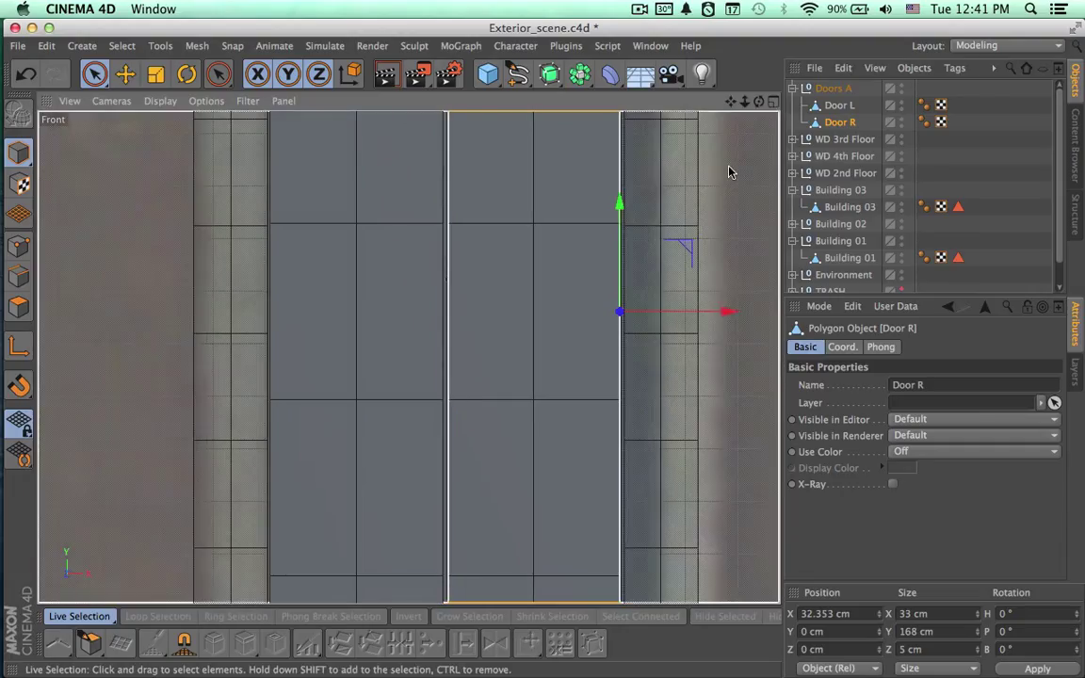
middle_click_drag(678, 213, 662, 418)
right_click_drag(678, 379, 601, 376, "alt")
In the perspective view, swing the doors about their hinge axes, Door R to about 32.4° heading and Door L to about -12°.
left_click(771, 102)
left_click(771, 101)
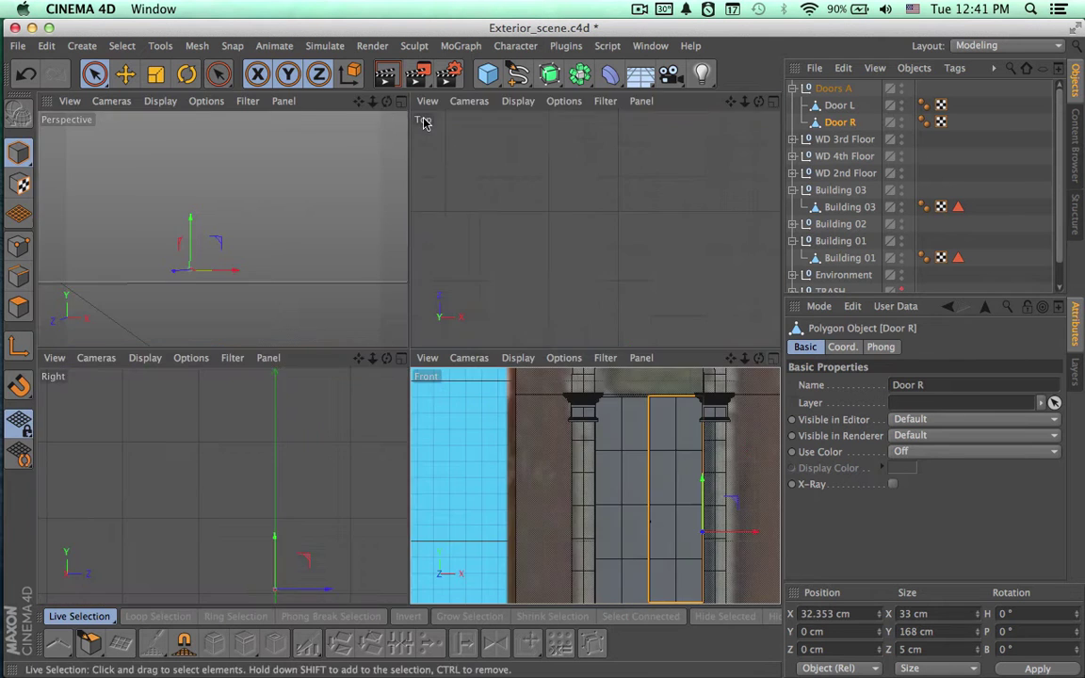
left_click(387, 99)
mouse_move(496, 385)
left_mouse_down("alt")
mouse_move(471, 389)
mouse_move(479, 374)
left_mouse_up("alt")
middle_click_drag(556, 452, 558, 322, "alt")
left_click_drag(558, 327, 567, 363, "alt")
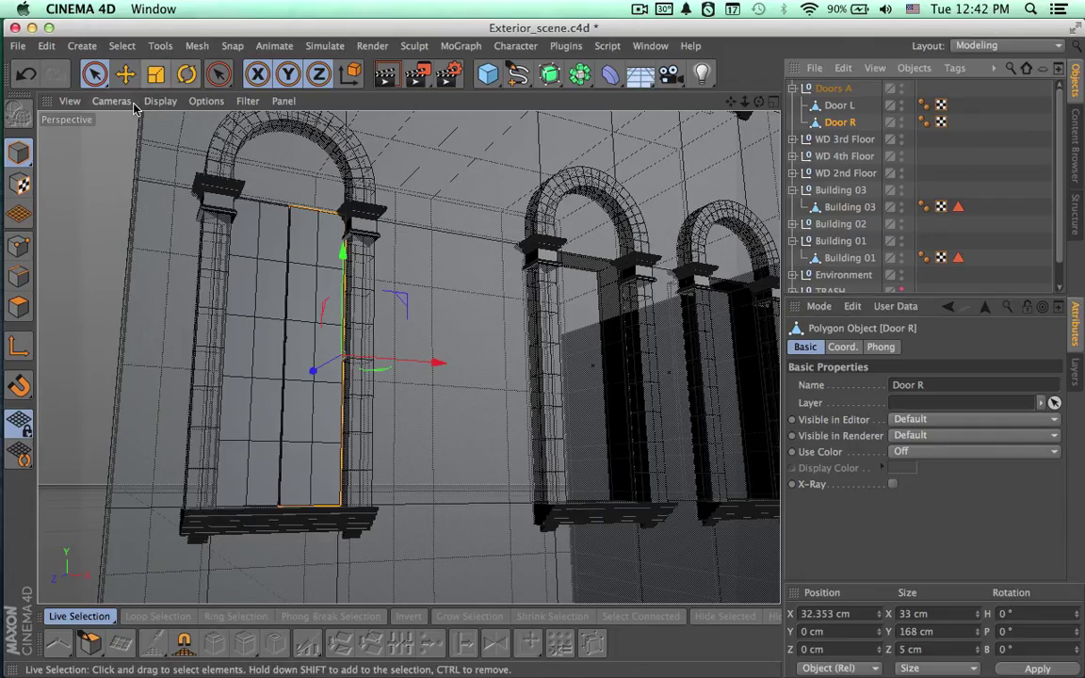
left_click(187, 73)
left_click_drag(318, 343, 453, 419)
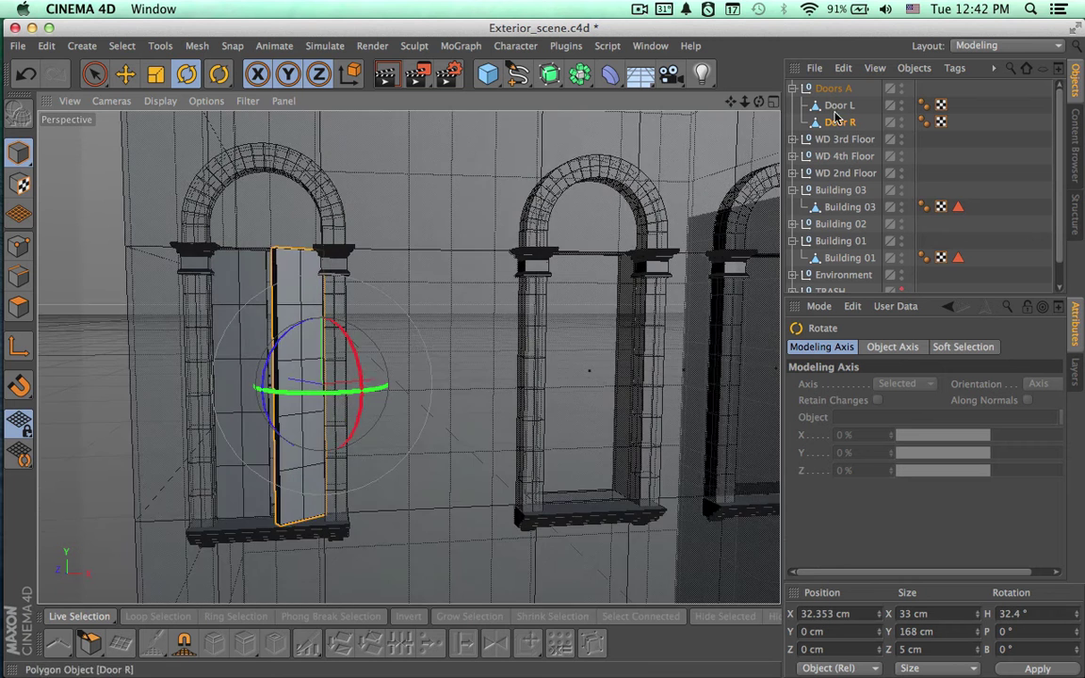
left_click(837, 106)
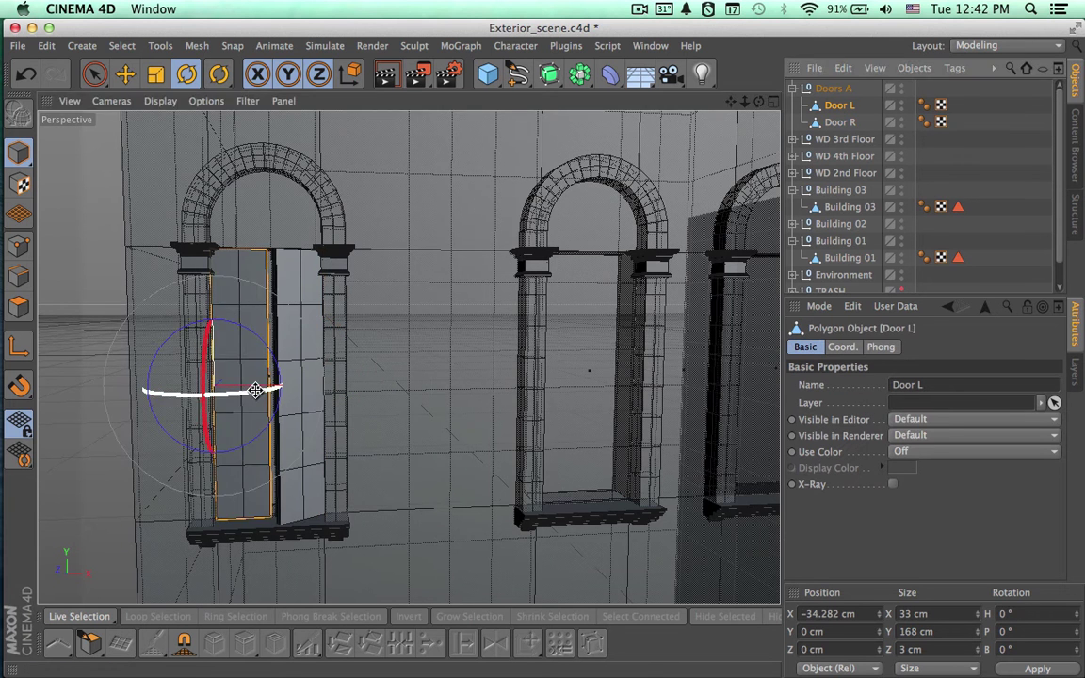
left_click_drag(255, 387, 228, 392)
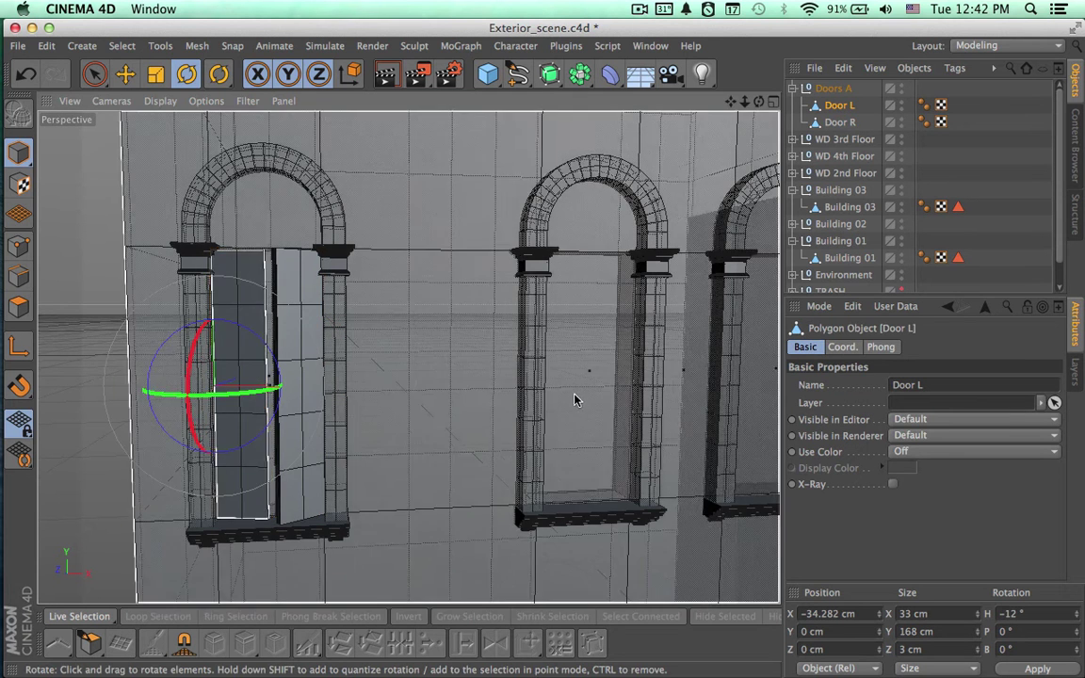
Render the perspective view to check the opened doors within Building 01's facade.
right_click_drag(574, 399, 414, 397, "alt")
middle_click_drag(694, 446, 542, 400, "alt")
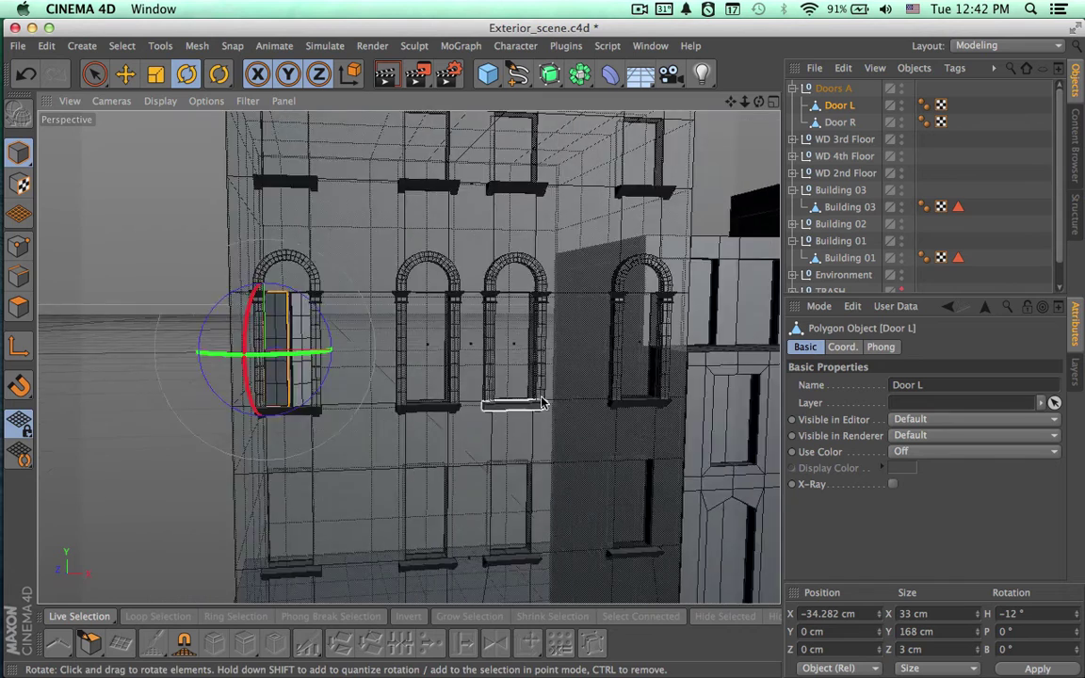
left_click_drag(562, 402, 617, 412, "alt")
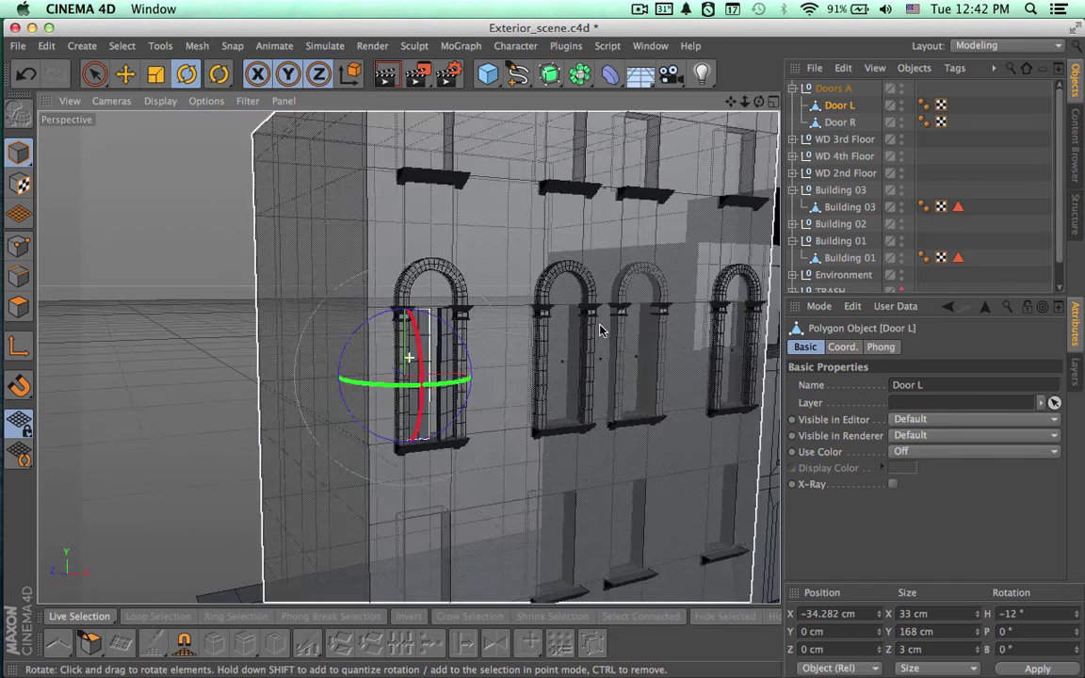
middle_click_drag(599, 330, 552, 335, "alt")
key("super+r")
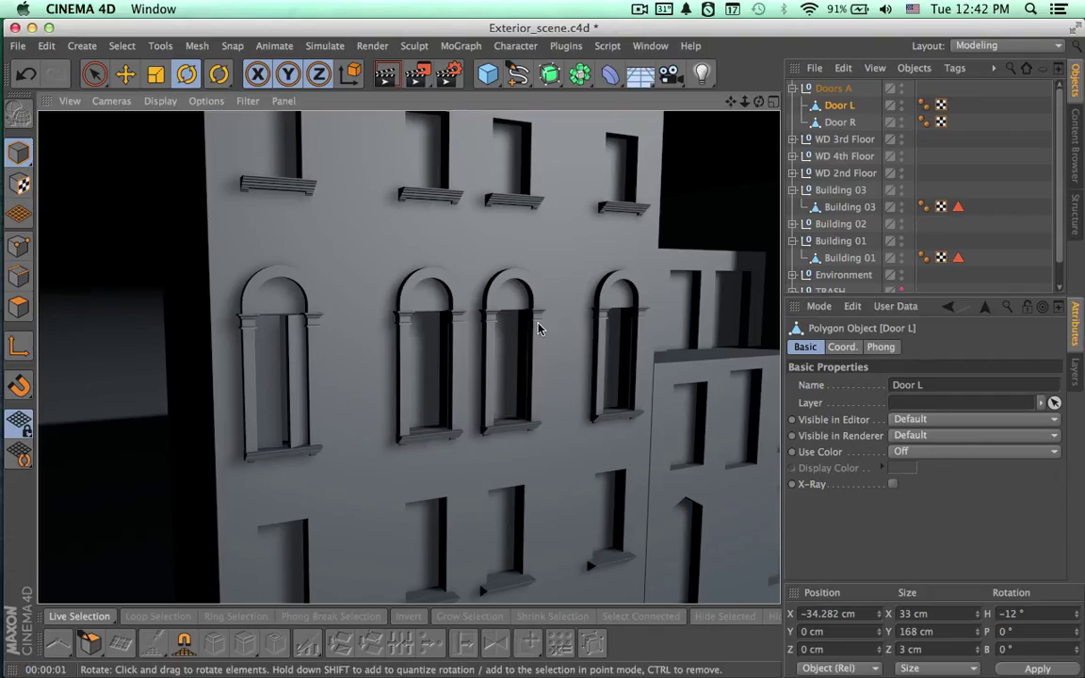
Undo the rotations of Door L and Door R.
key("super+z")
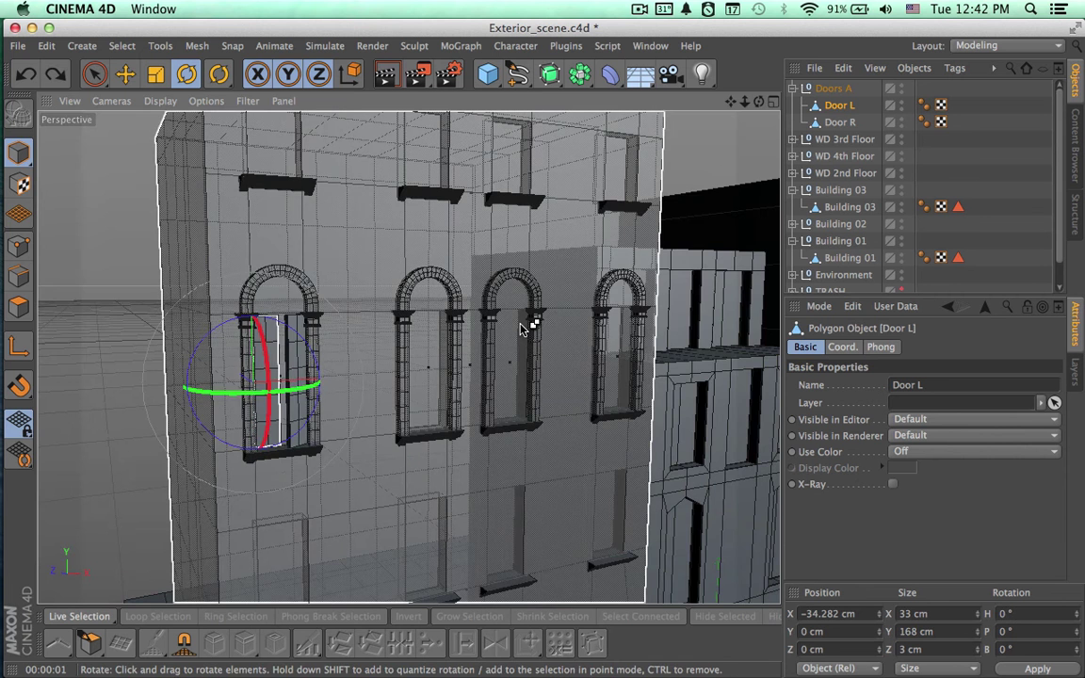
key("super+z")
key("super+z")
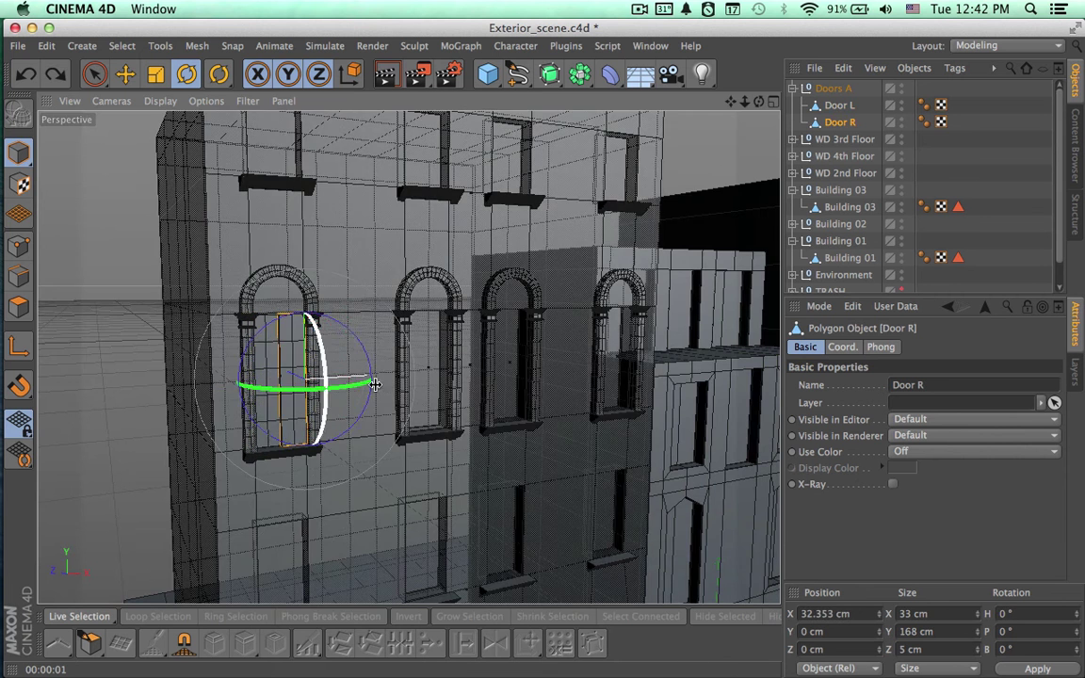
Duplicate the Doors A group with its two door panels and rename the copy as Doors B.
right_click_drag(375, 398, 468, 386, "alt")
left_click_drag(557, 355, 581, 358, "alt")
right_click_drag(581, 358, 457, 368, "alt")
left_click(821, 89)
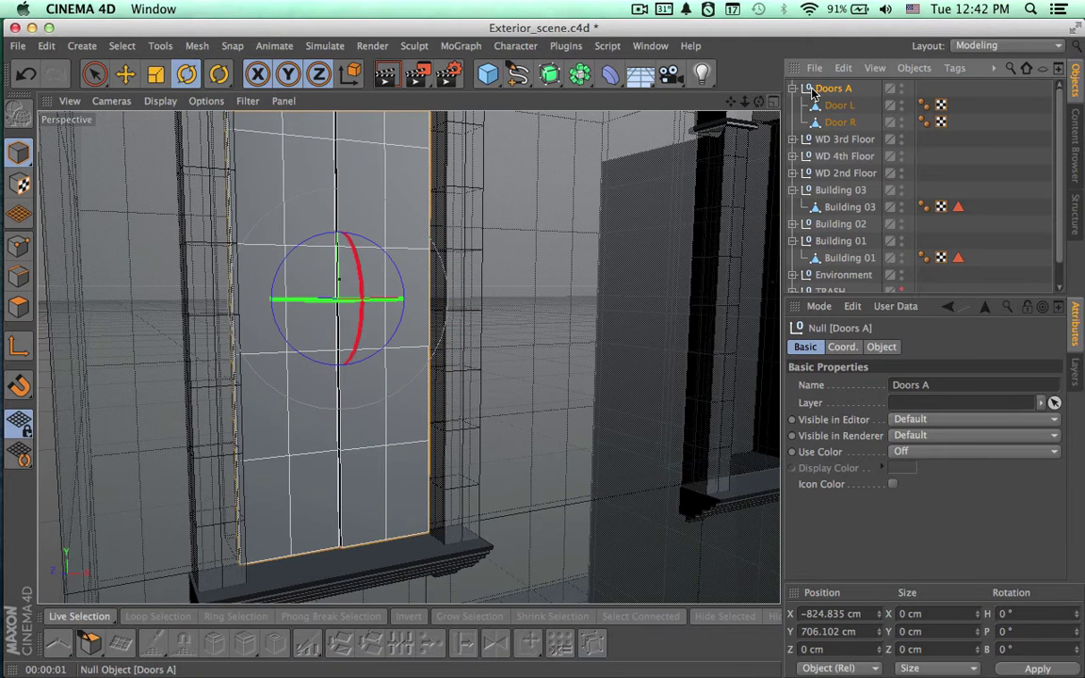
key("super+c")
key("super+v")
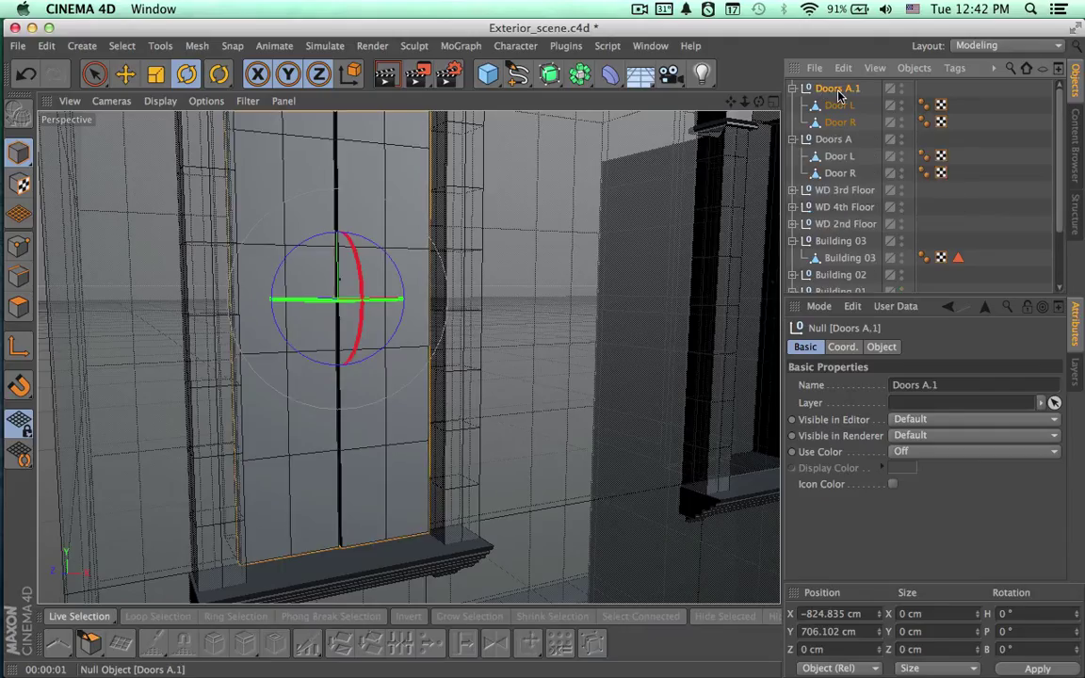
double_click(841, 89)
type("Doors B")
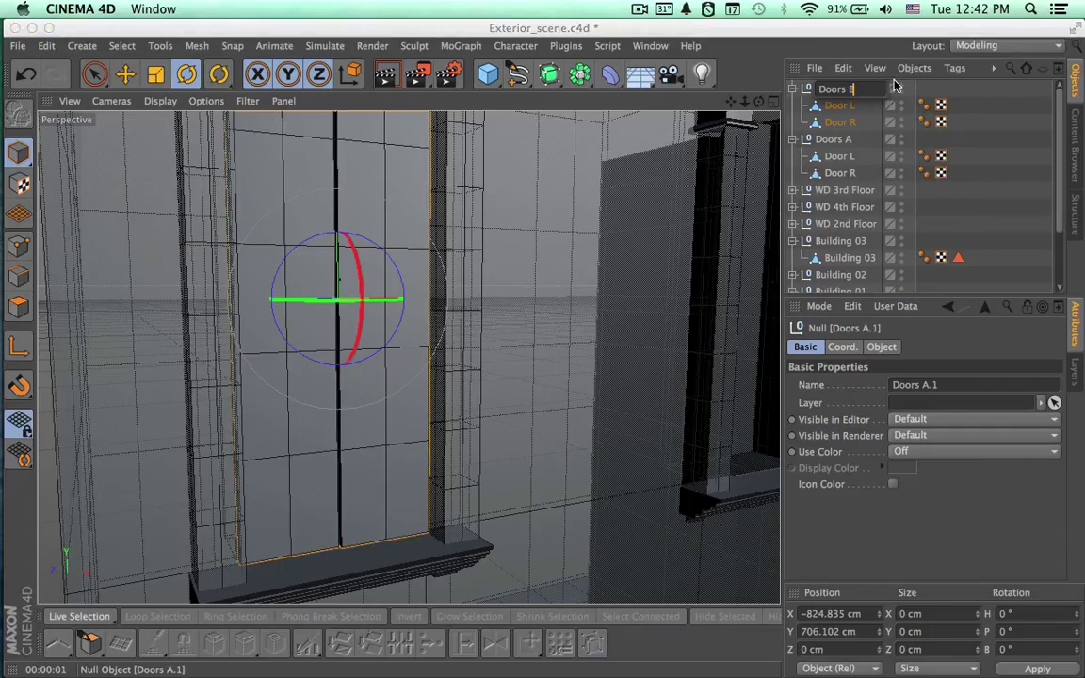
key("Return")
In the front view, move Doors B horizontally into the second arched window opening, to about X -614.4 cm.
left_click(771, 100)
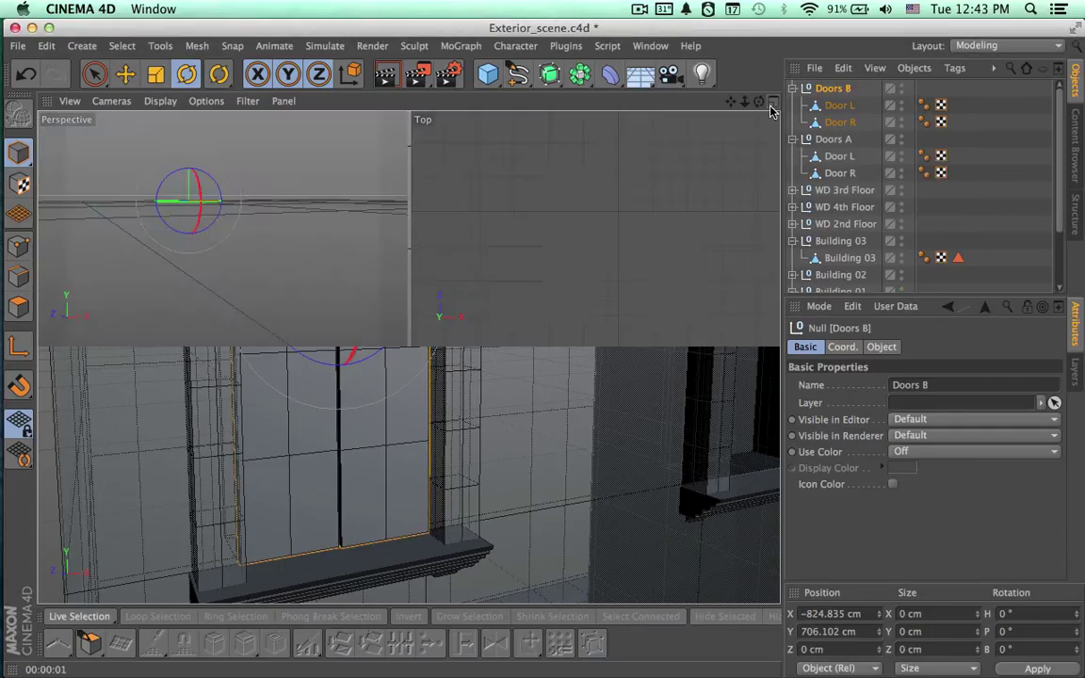
left_click(772, 357)
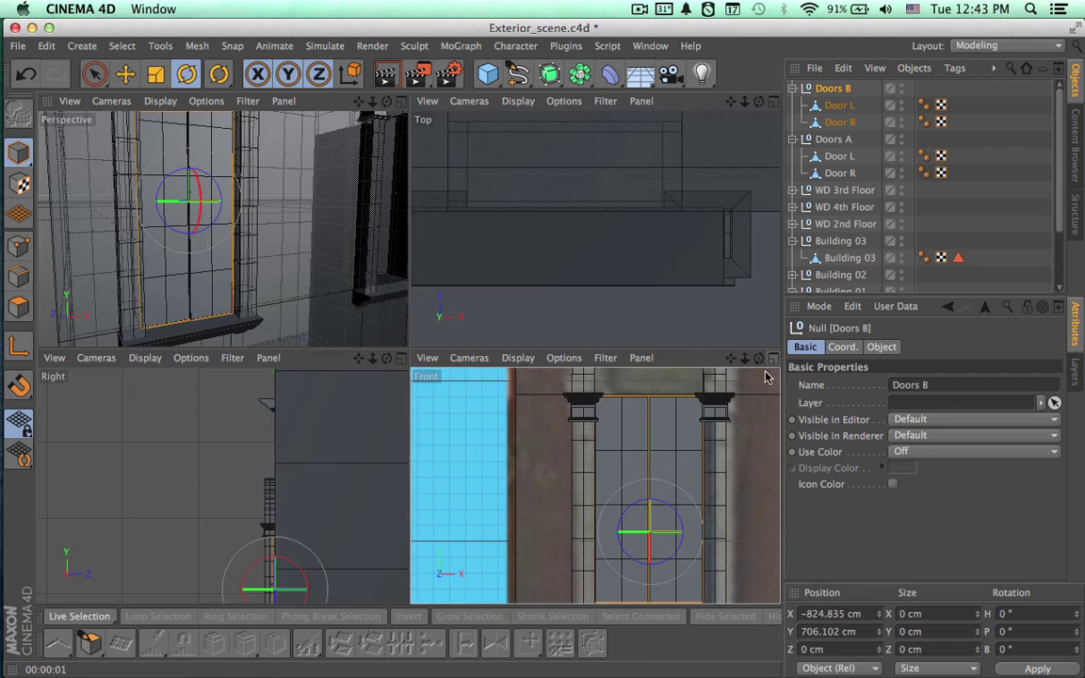
right_click_drag(691, 412, 541, 418, "alt")
middle_click_drag(691, 428, 382, 429, "alt")
key("space")
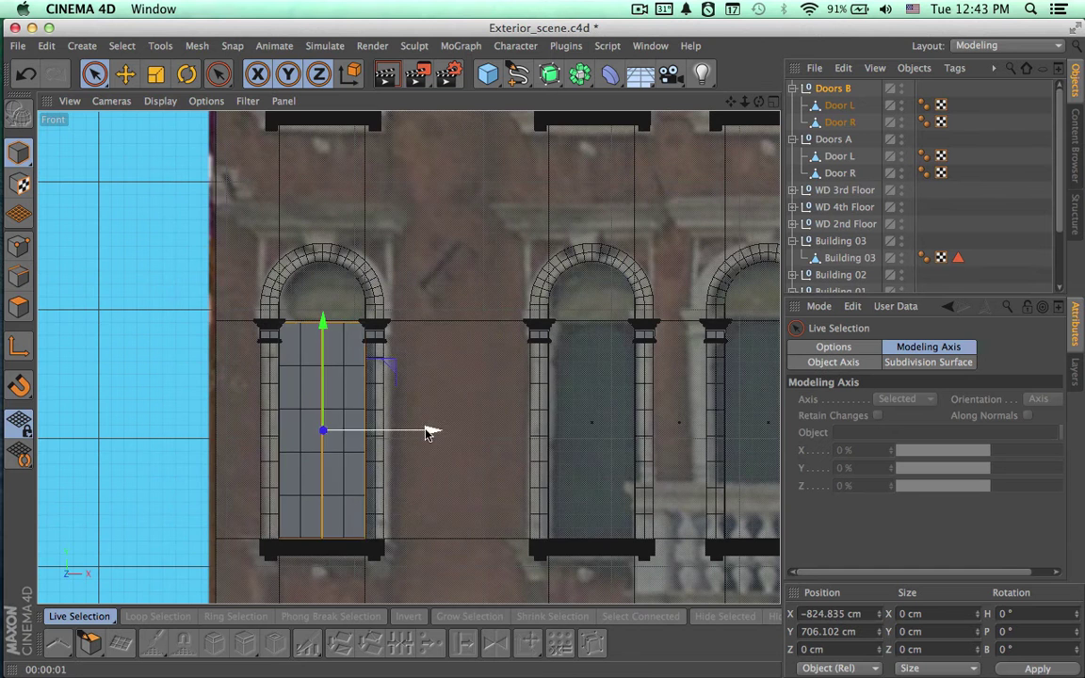
left_click_drag(428, 432, 698, 427)
scroll(685, 491, "up", 10)
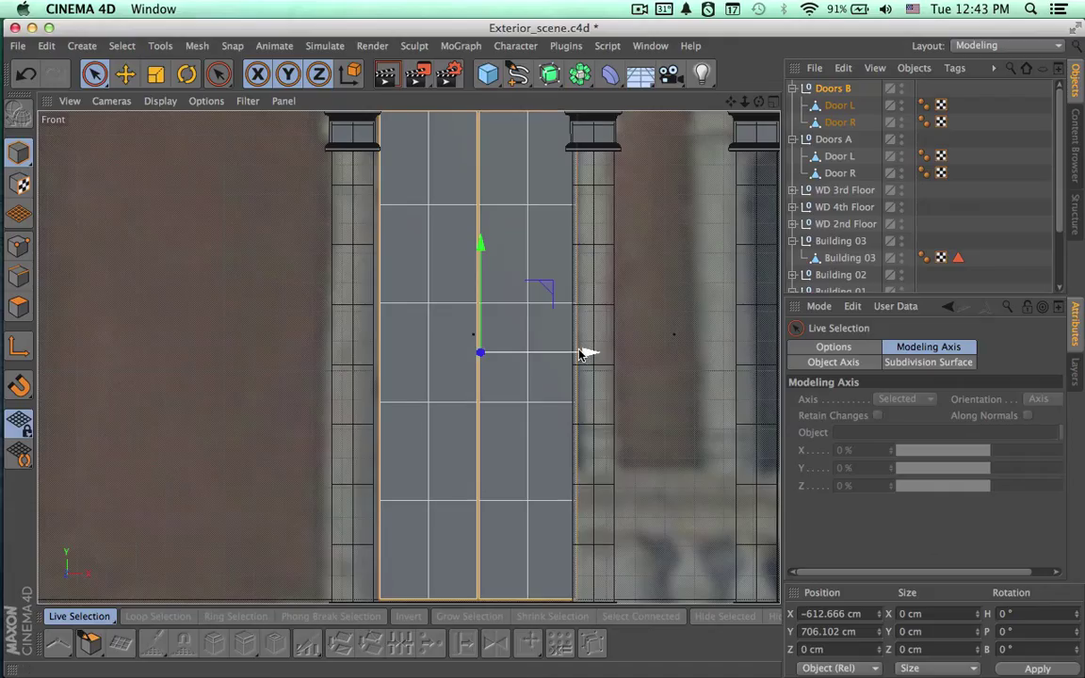
left_click_drag(582, 354, 581, 354)
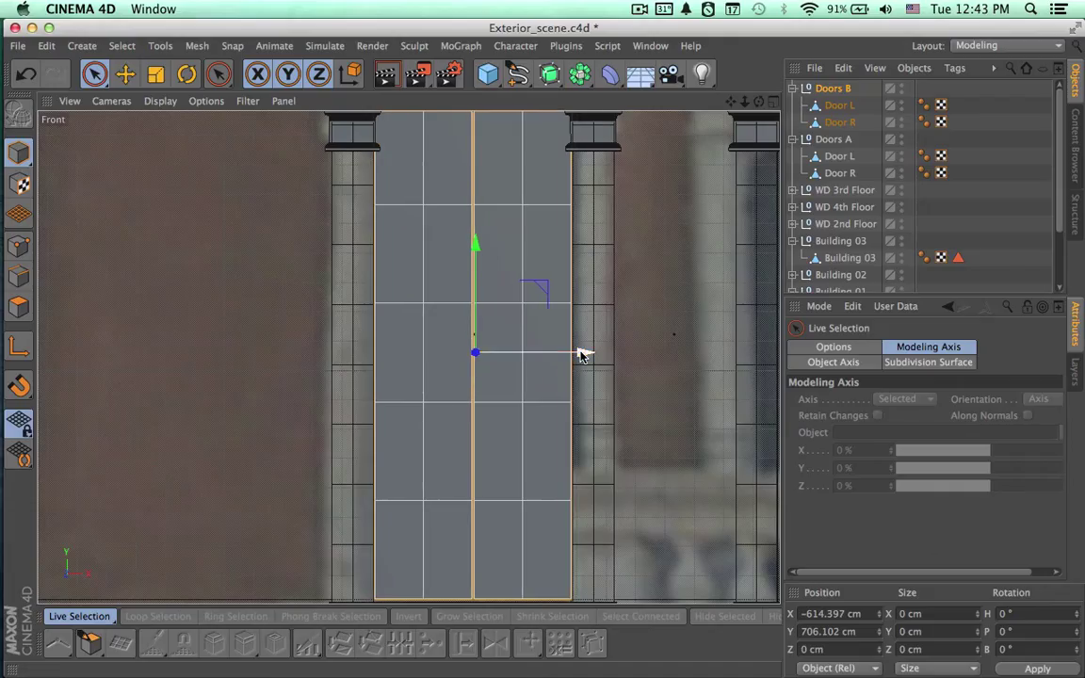
Duplicate Doors B and move the copy horizontally into the third arched window opening, to about X -476.9 cm.
middle_click_drag(545, 395, 459, 395, "alt")
scroll(538, 396, "down", 8)
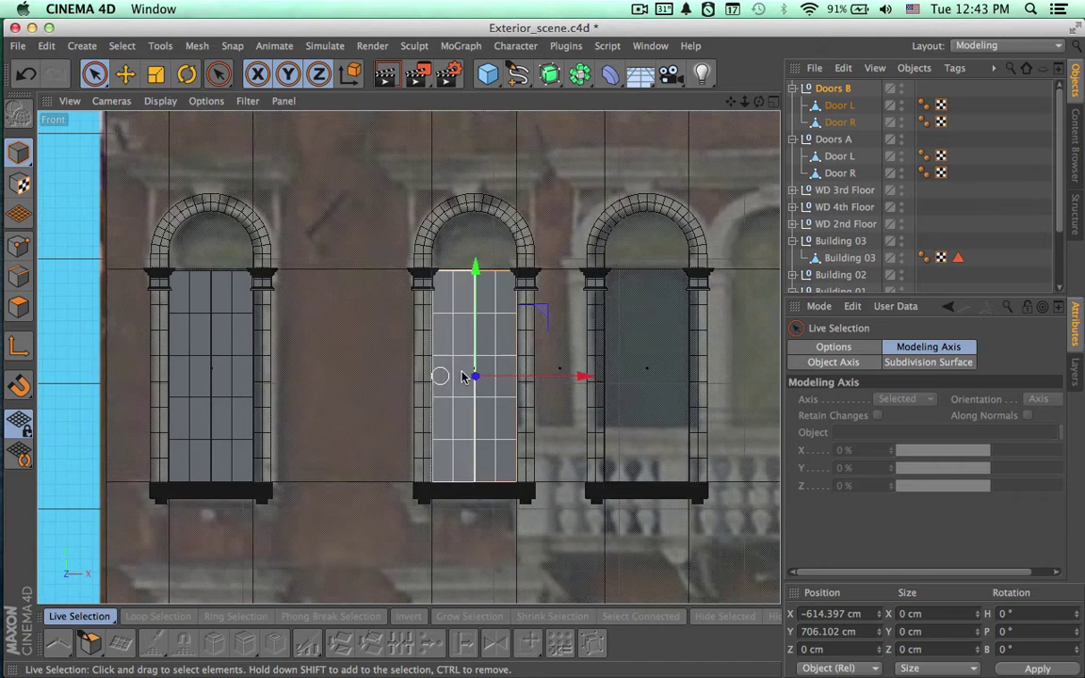
left_click_drag(486, 374, 487, 369, "ctrl")
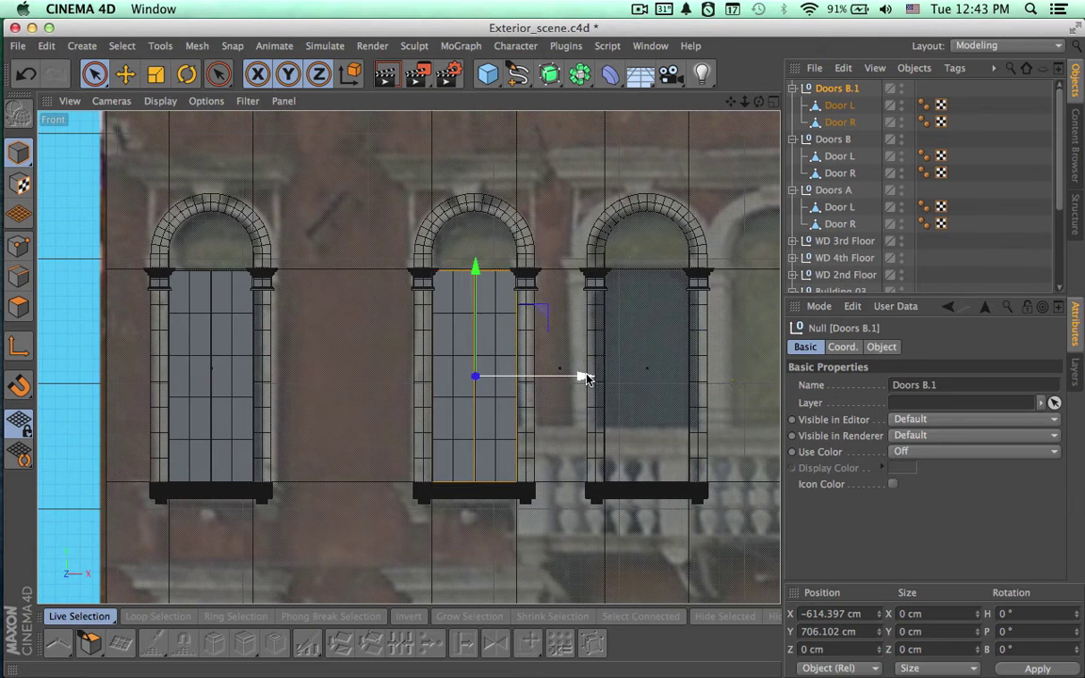
left_click_drag(583, 375, 755, 368)
scroll(726, 416, "up", 3)
scroll(729, 416, "up", 4)
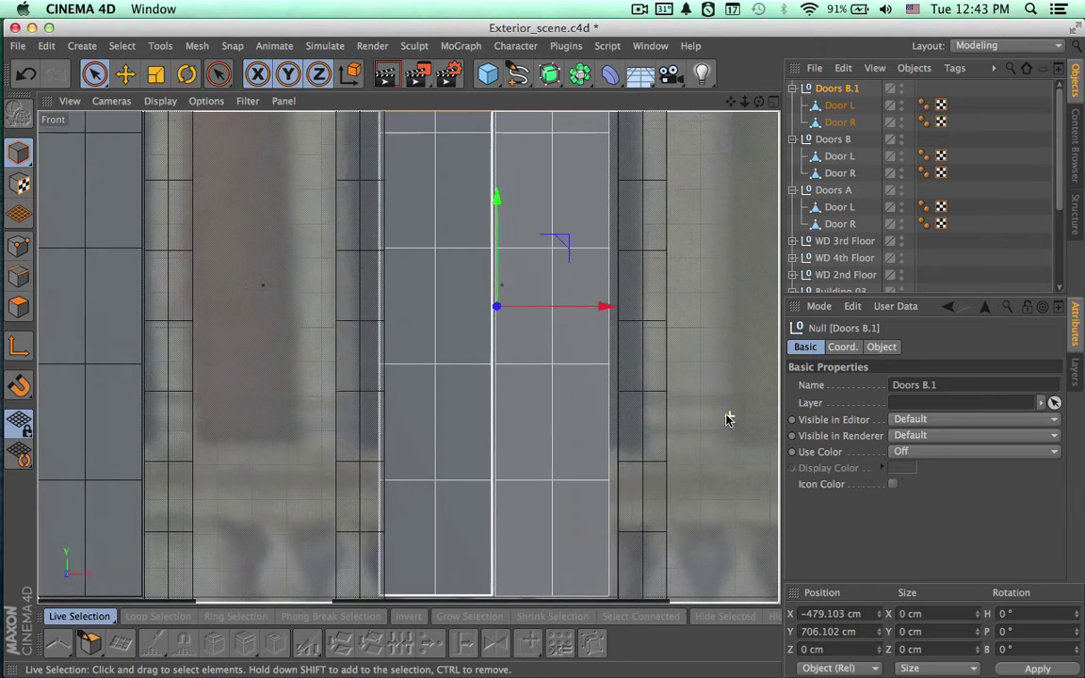
middle_click_drag(618, 411, 584, 461, "alt")
left_click_drag(573, 356, 581, 355)
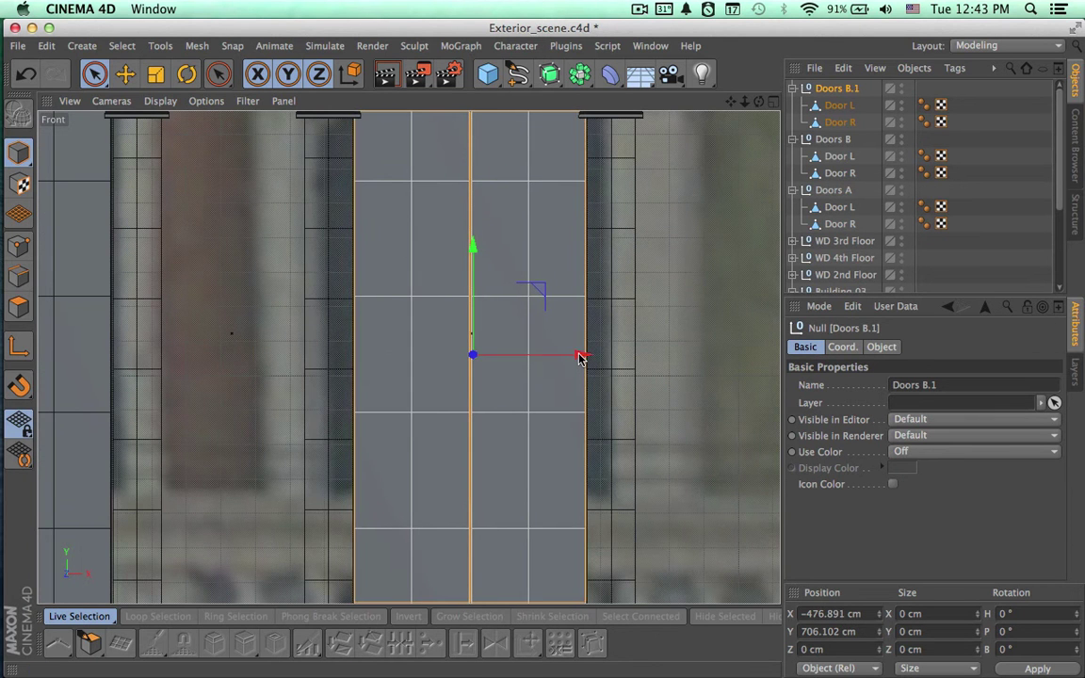
Rename the doors group in the third arched window as Doors C.
middle_click_drag(539, 405, 474, 412, "alt")
scroll(476, 402, "down", 8)
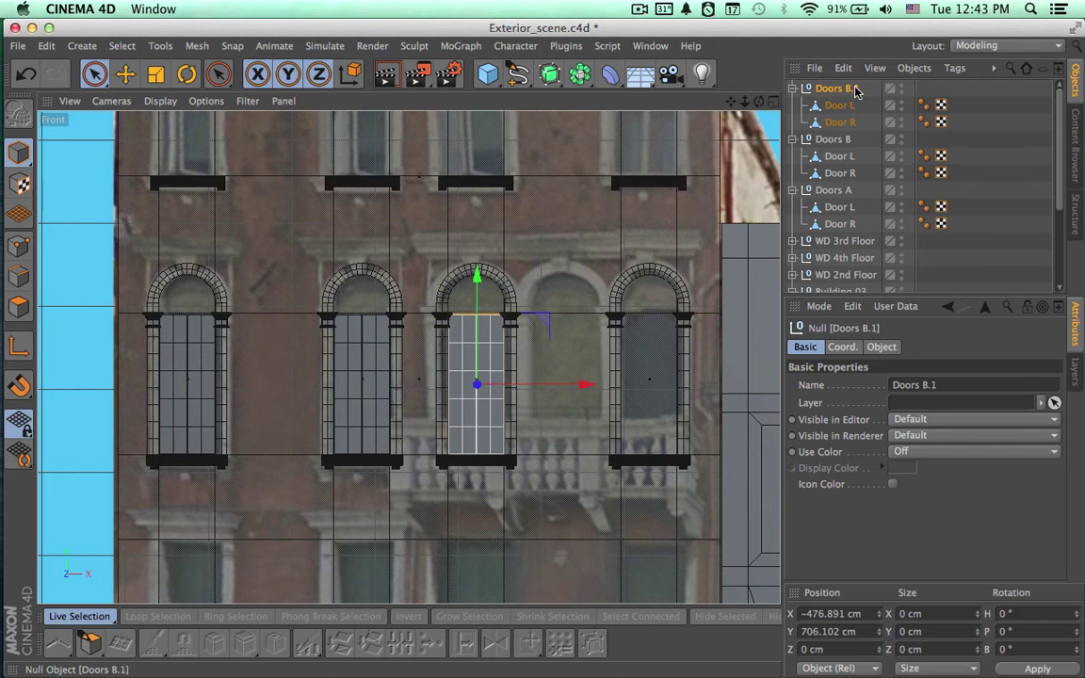
double_click(843, 88)
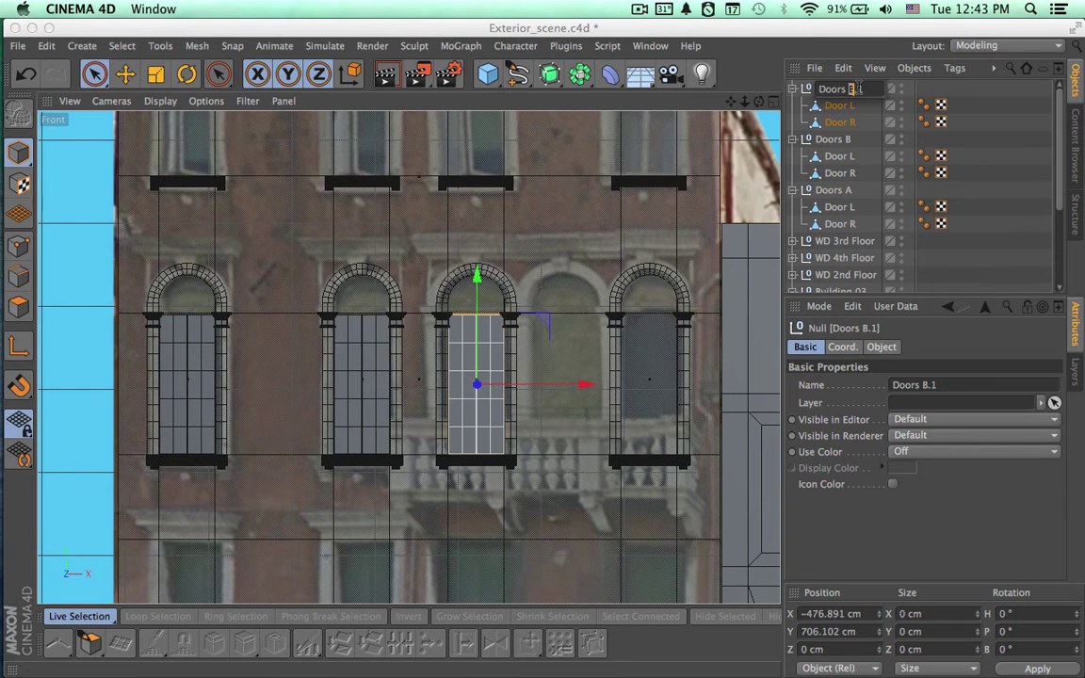
type("Doors C")
key("Return")
Duplicate Doors C and move the copy horizontally into the rightmost arched window opening, to about X -268.8 cm.
key("super+c")
key("super+v")
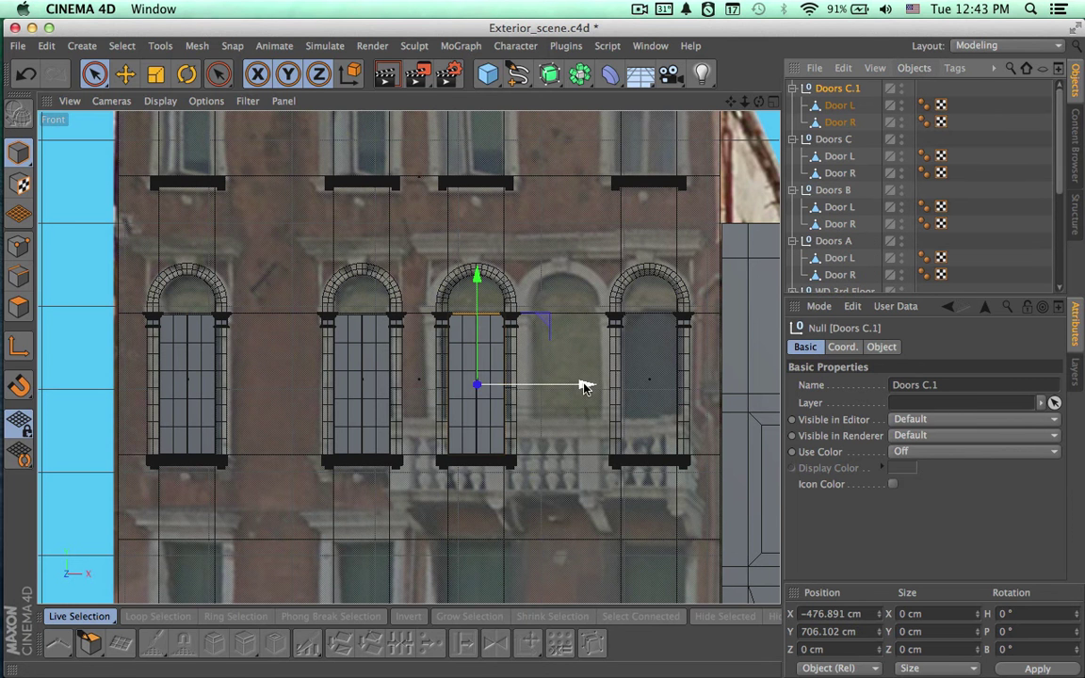
left_click_drag(585, 382, 757, 353)
scroll(688, 435, "up", 5)
scroll(689, 435, "up", 3)
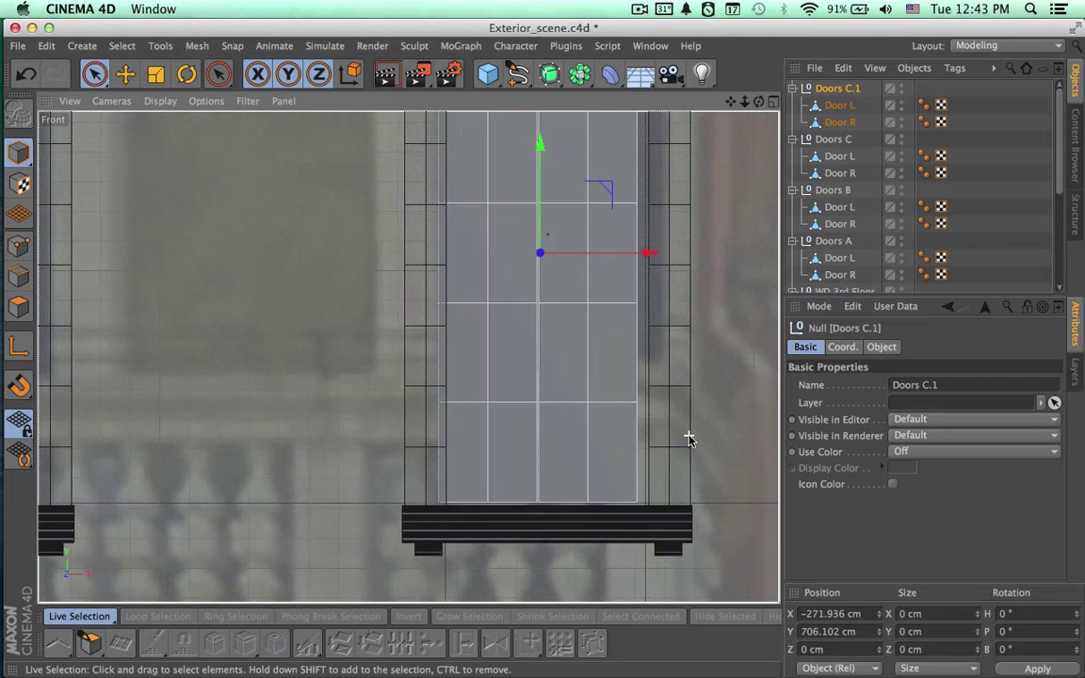
middle_click_drag(659, 419, 564, 553, "alt")
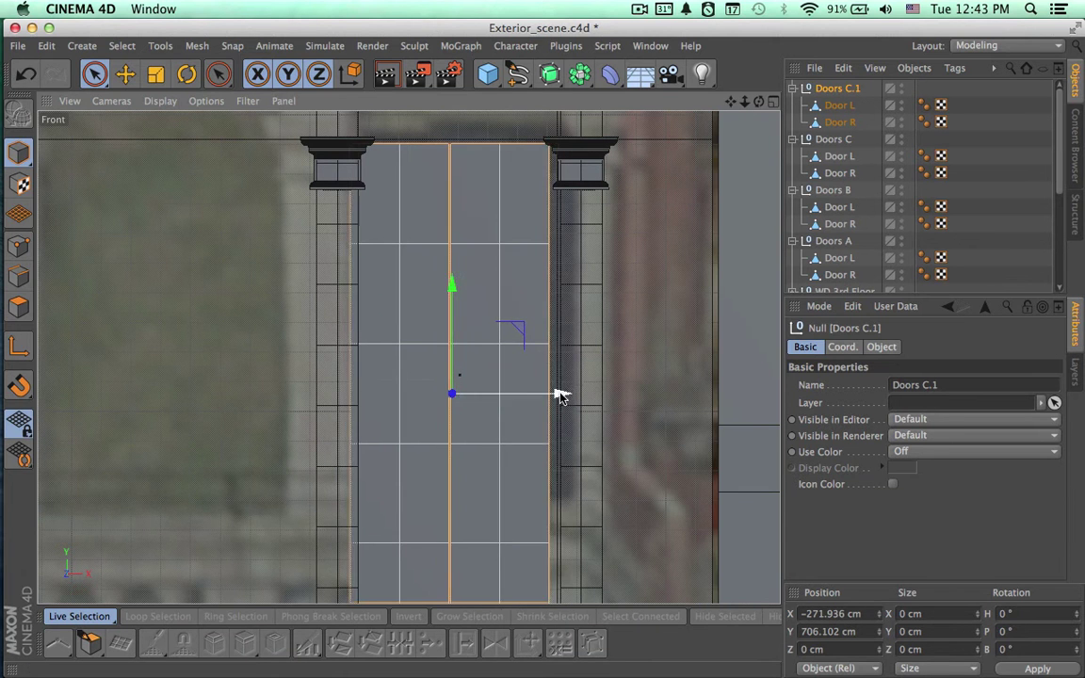
left_click_drag(558, 394, 569, 397)
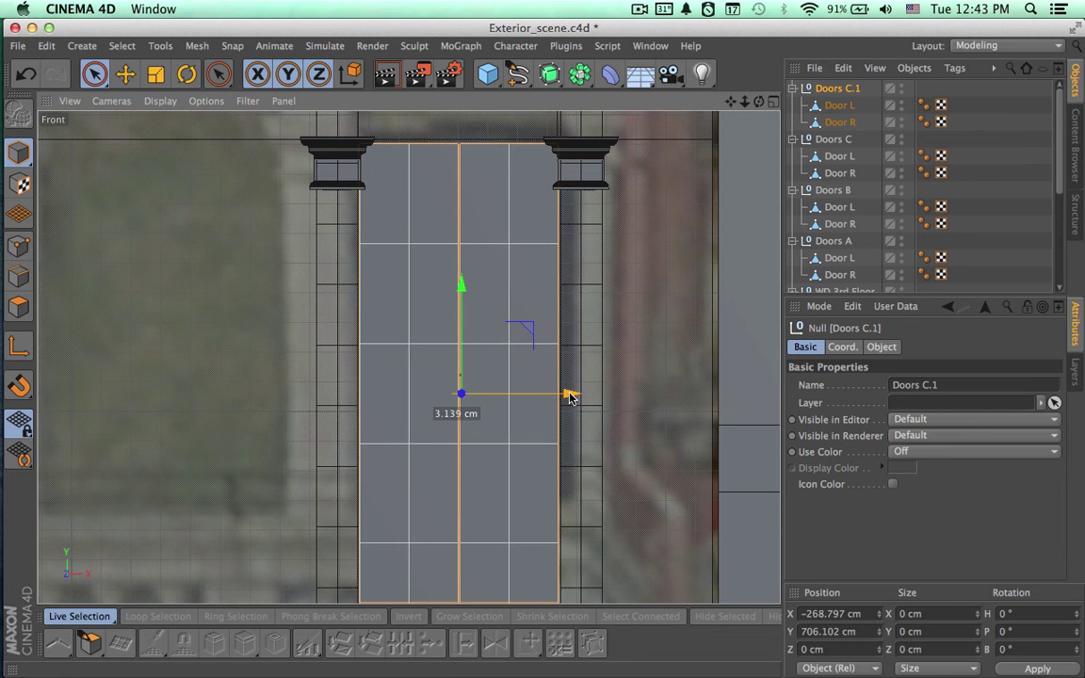
Render the perspective view to check the door pairs in all four arched windows.
left_click(773, 101)
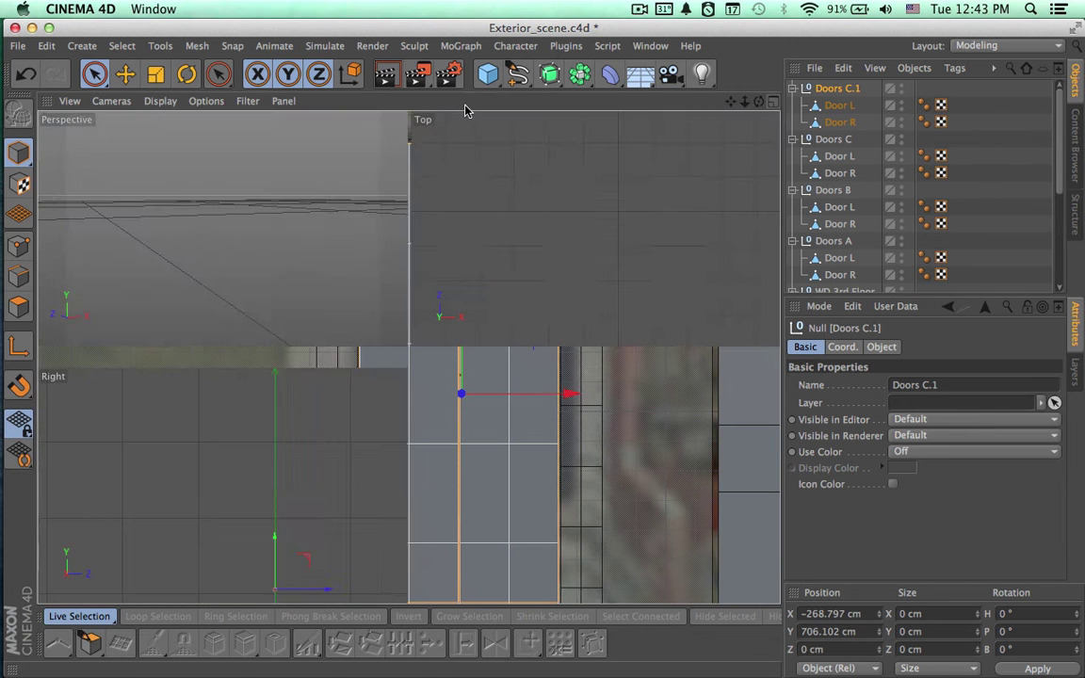
middle_click(370, 280)
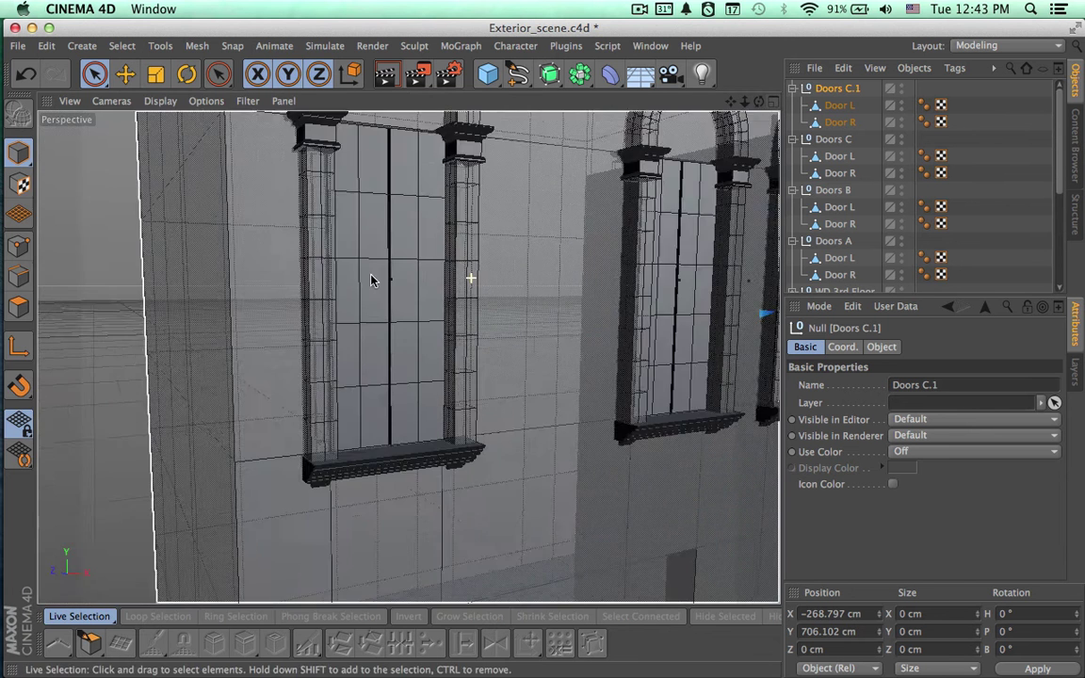
right_click_drag(371, 275, 278, 277, "alt")
middle_click_drag(579, 310, 373, 358, "alt")
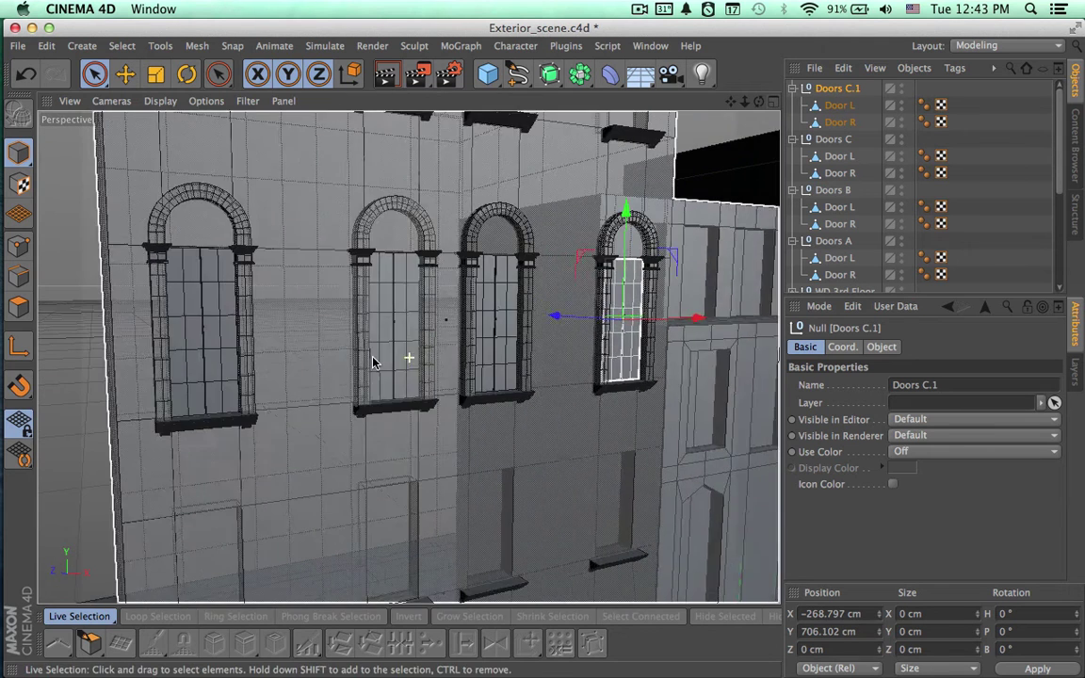
key("ctrl+r")
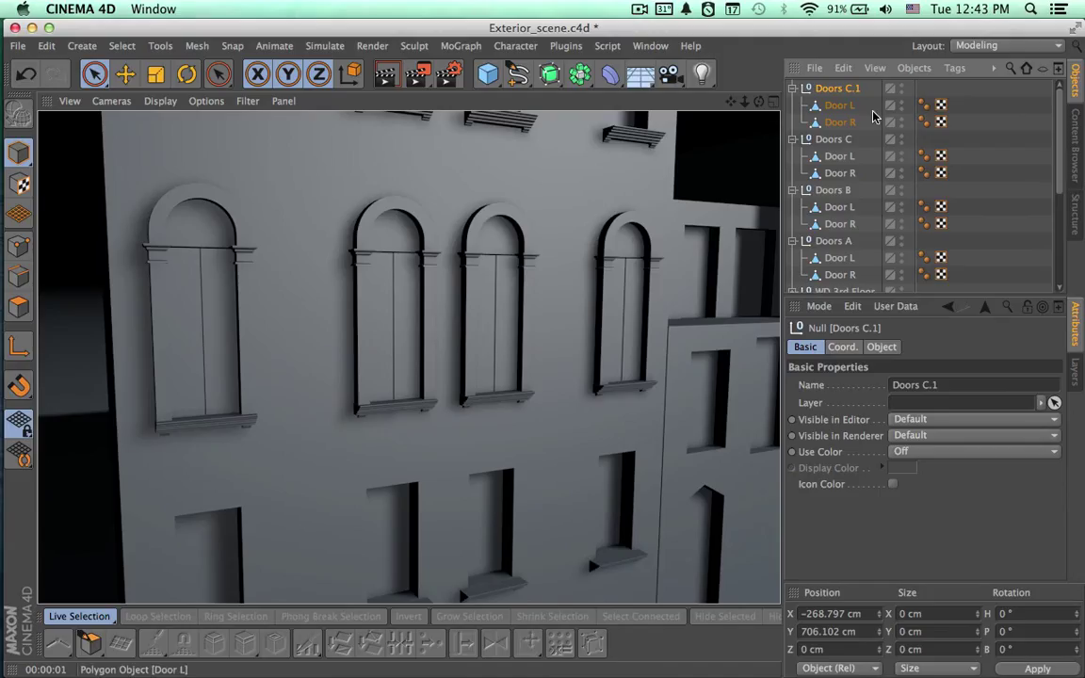
Rename the doors group in the rightmost arched window as Doors D.
left_click(833, 90)
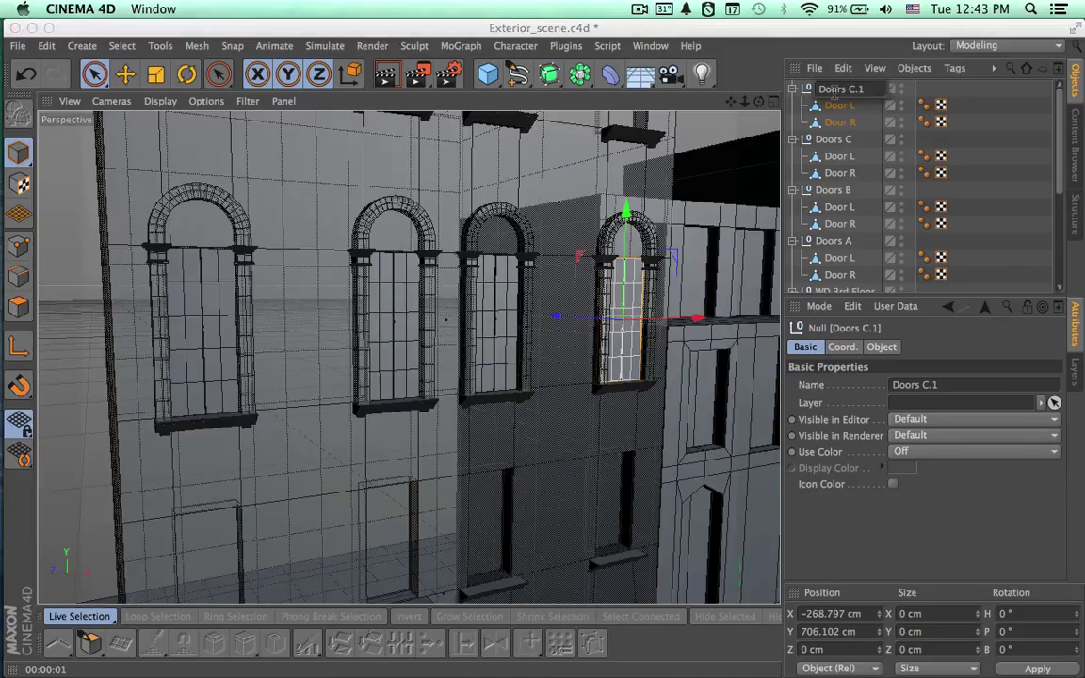
type("Doors D")
key("Return")
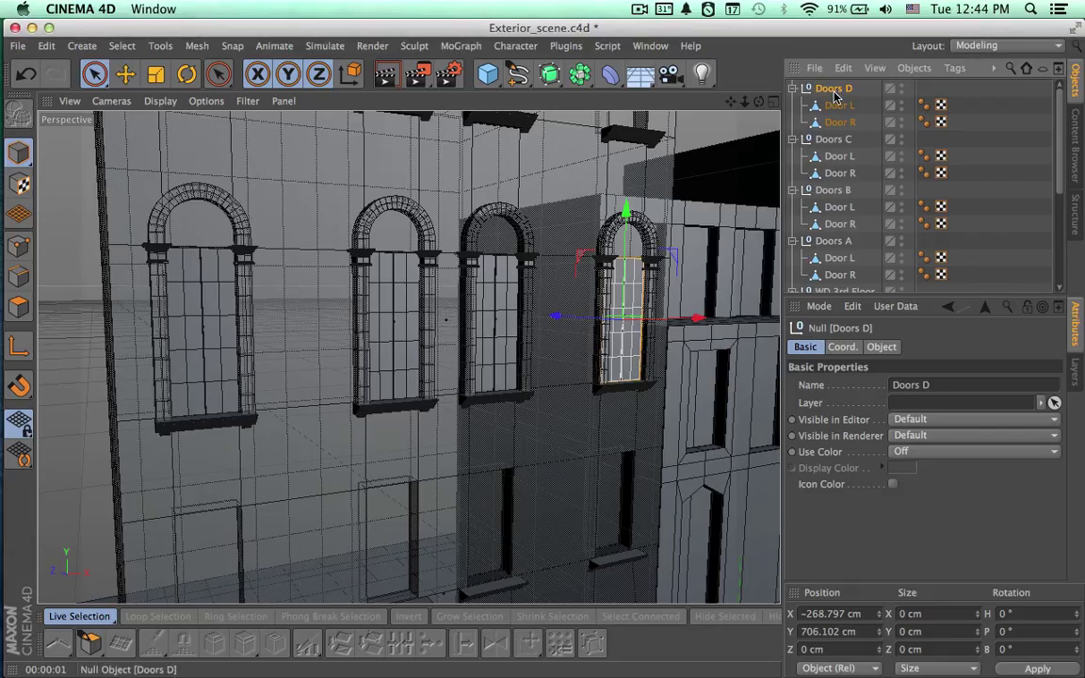
Swing open Door R of the Doors A group by setting its heading rotation to 33°.
left_click(833, 275)
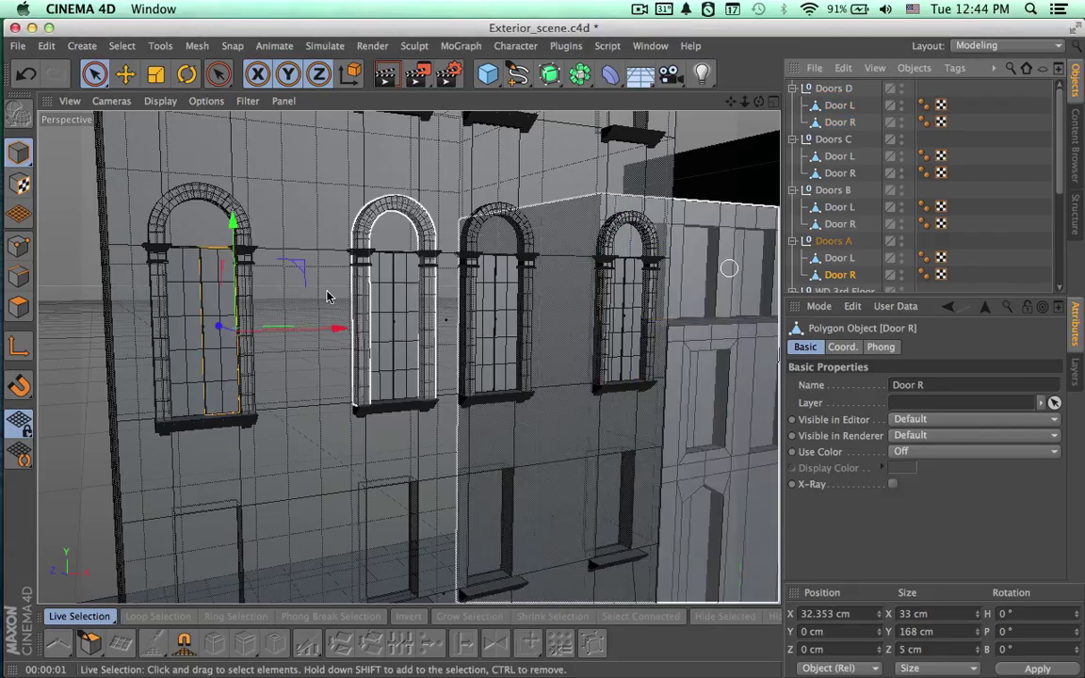
key("r")
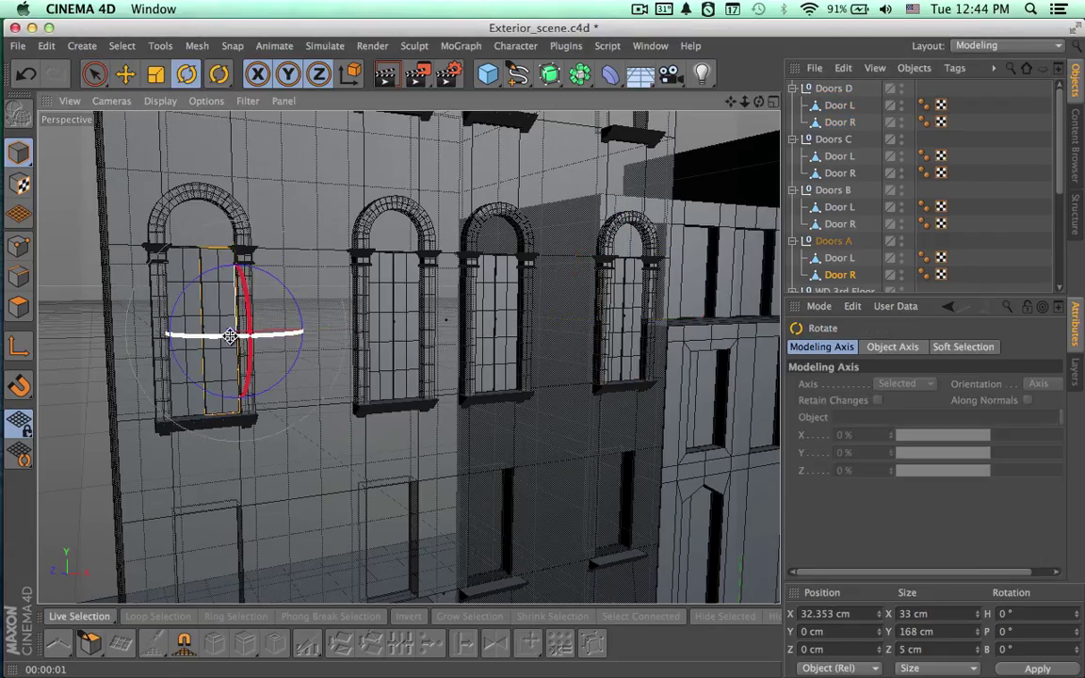
left_click_drag(230, 336, 299, 328)
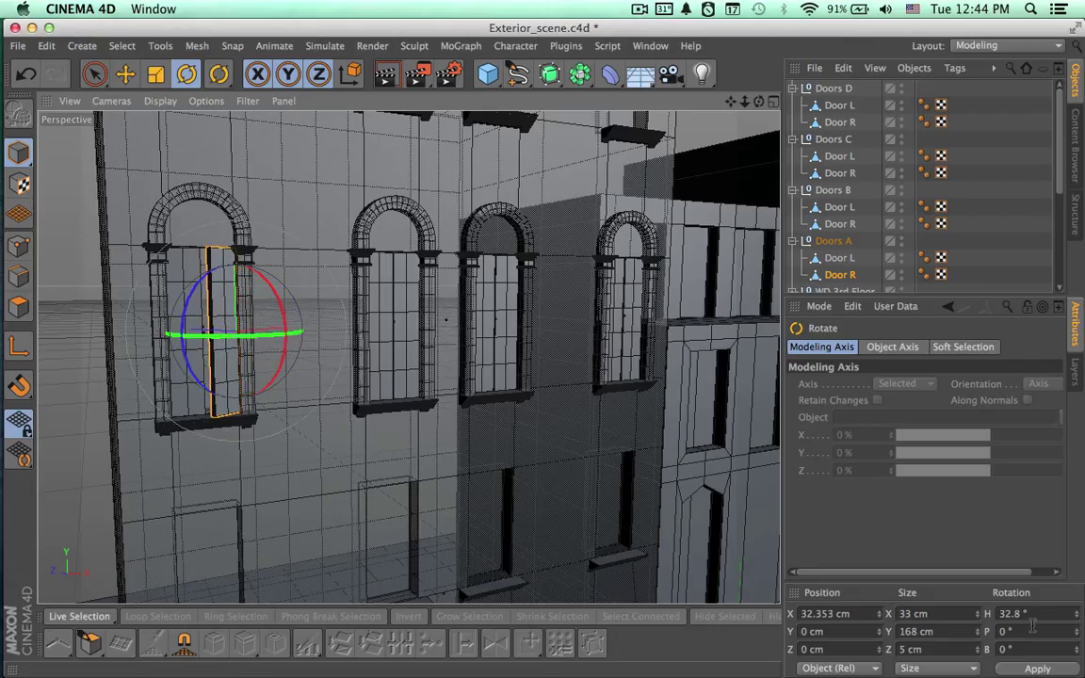
double_click(1006, 613)
type("333")
key("Return")
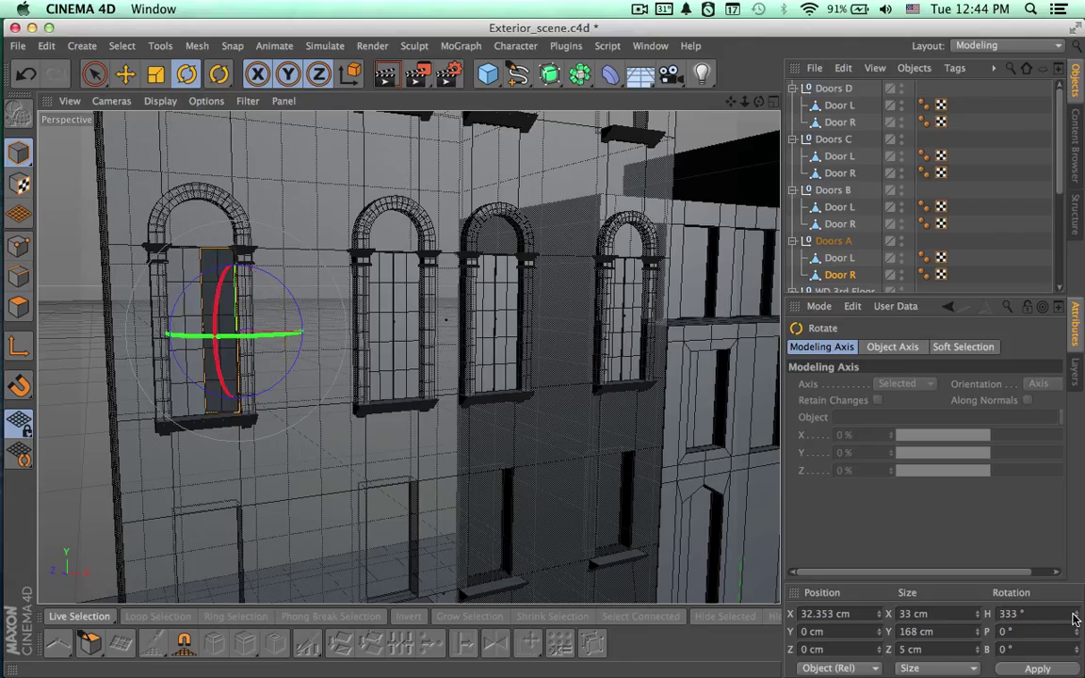
double_click(1009, 613)
type("33")
key("Return")
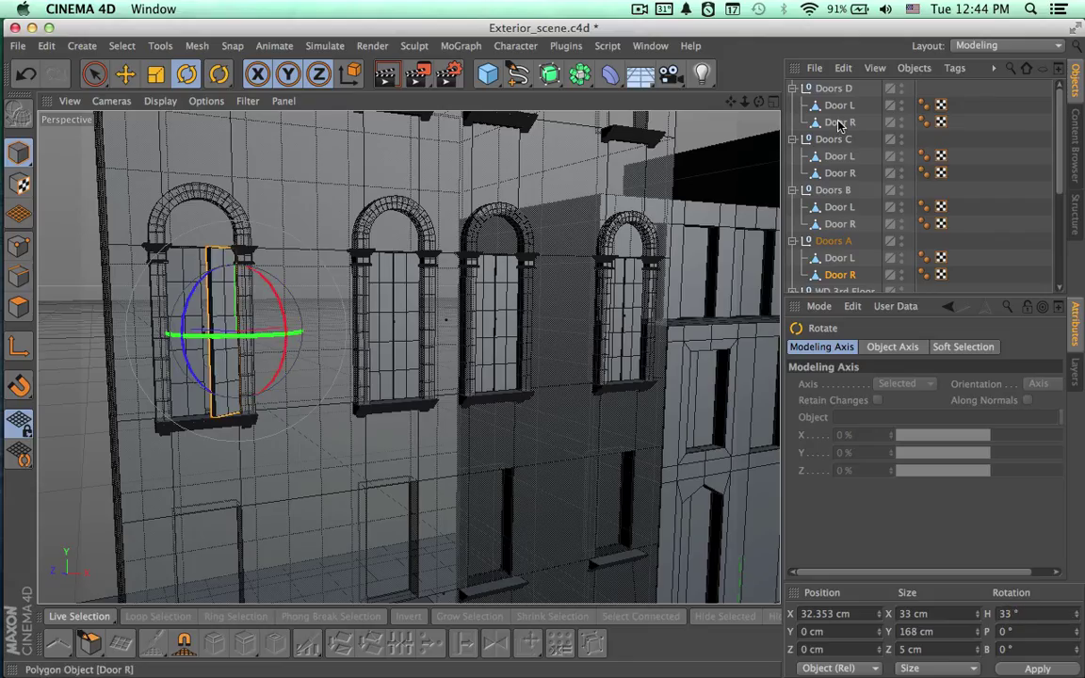
Swing open Door L of the Doors A group by setting its heading rotation to -45°.
left_click(839, 257)
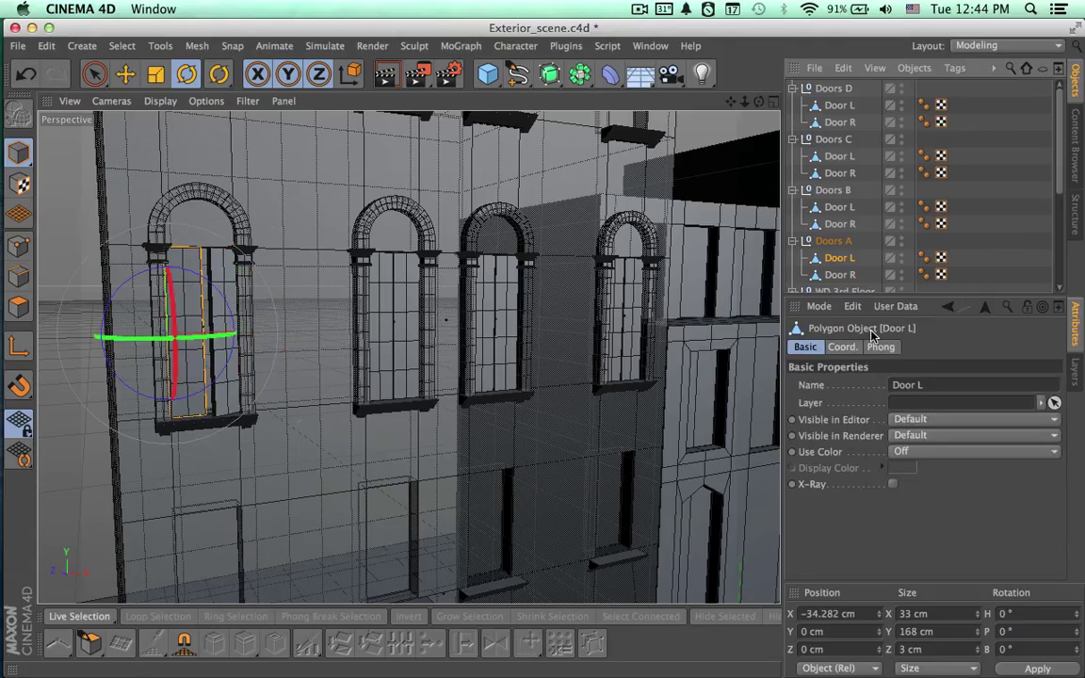
left_click(839, 273)
left_click(844, 260)
left_click_drag(1020, 613, 962, 613)
type("25")
key("Return")
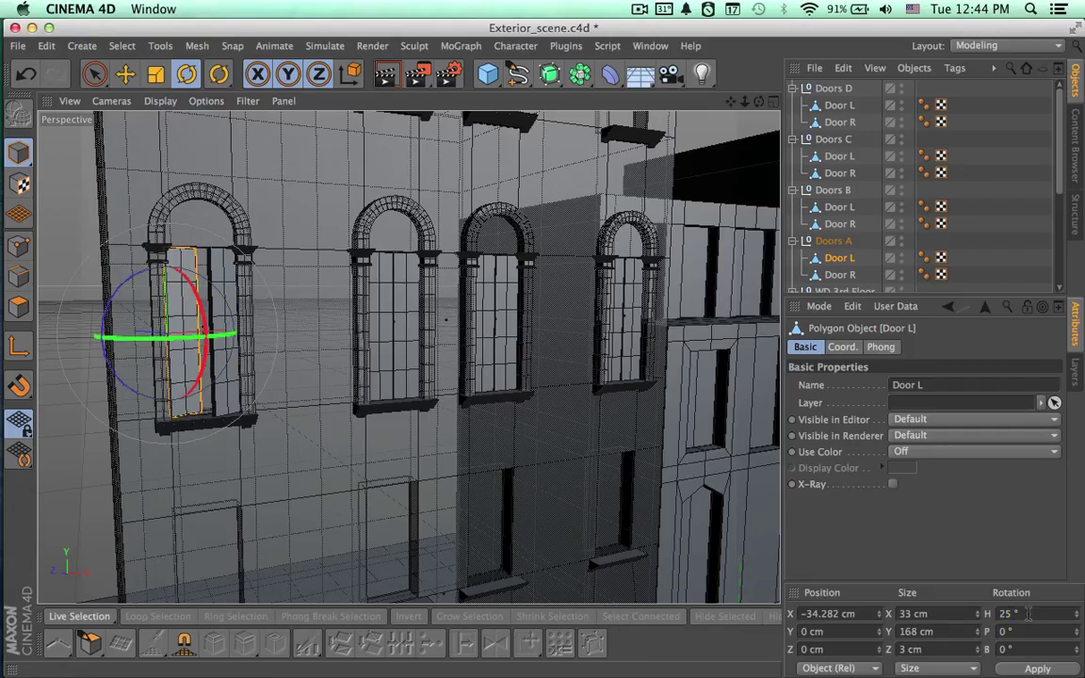
type("45")
key("Return")
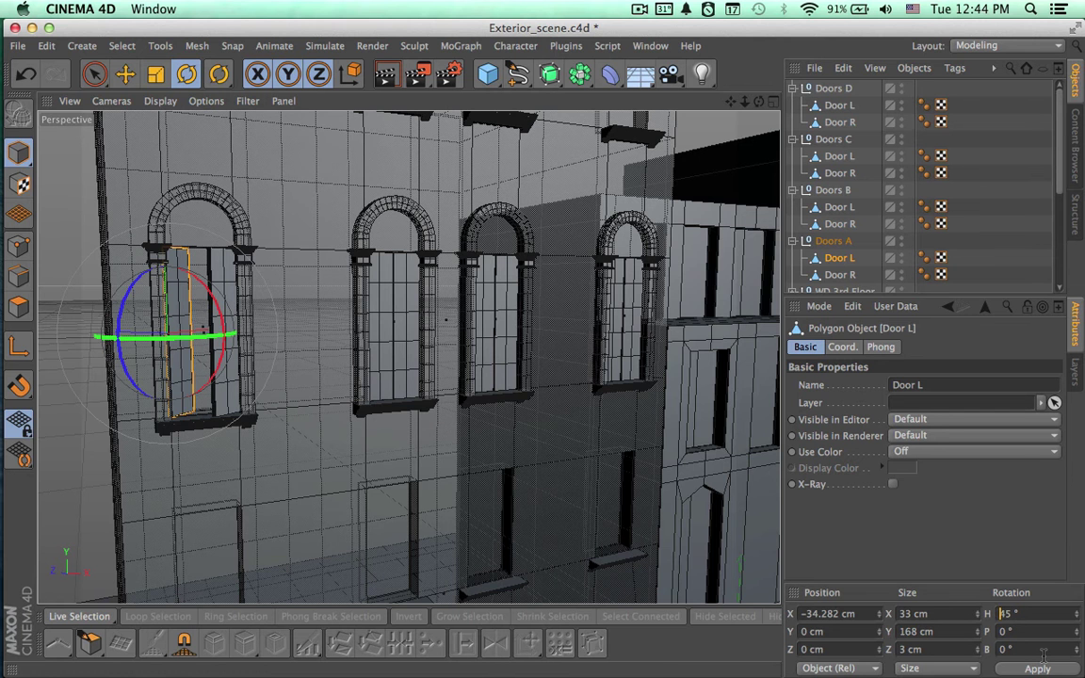
key("Return")
mouse_move(561, 484)
left_mouse_down("alt")
mouse_move(472, 484)
mouse_move(462, 497)
mouse_move(562, 497)
left_mouse_up("alt")
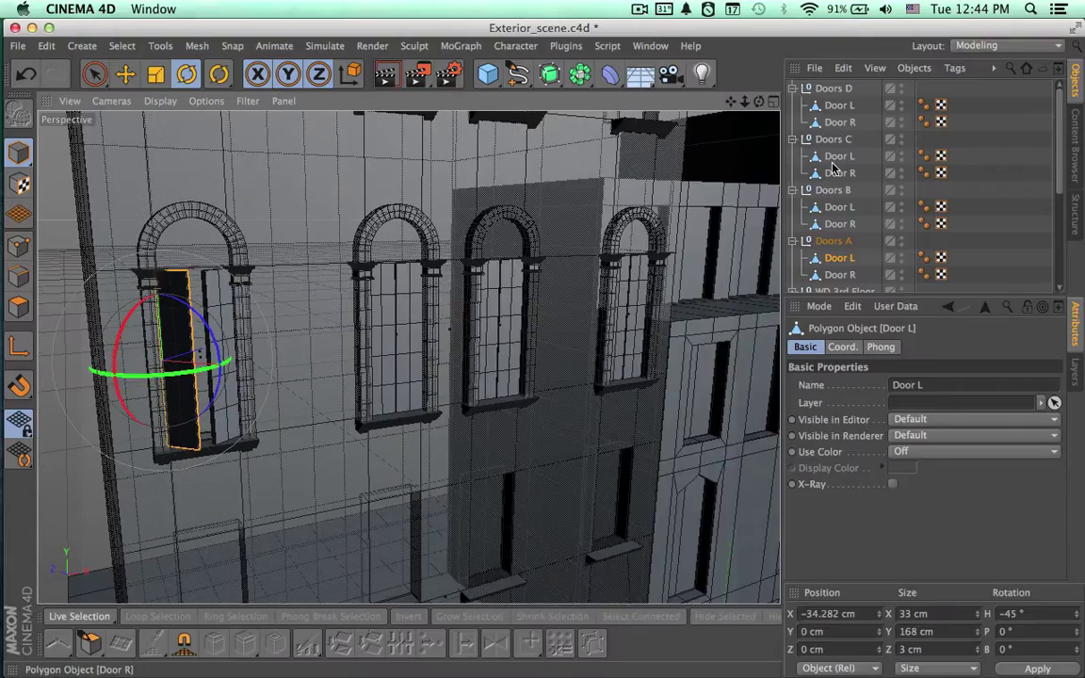
In the Doors B group, set the heading rotation of Door R to 12° and of Door L to -5°.
left_click(839, 225)
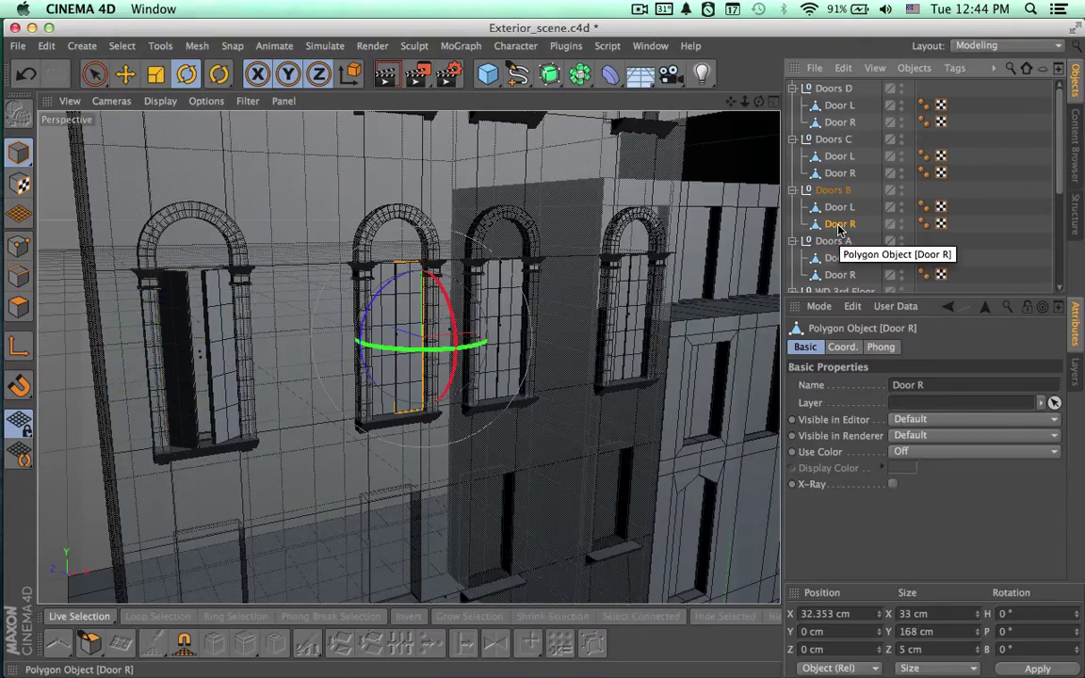
left_click(1019, 613)
type("12")
key("Return")
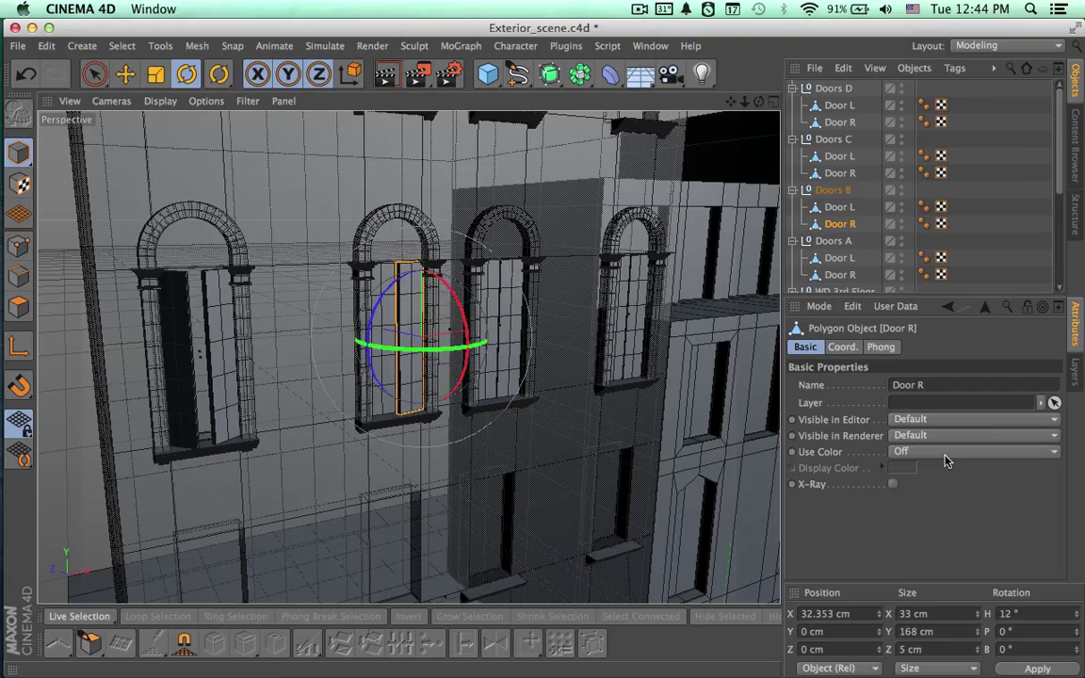
left_click(838, 207)
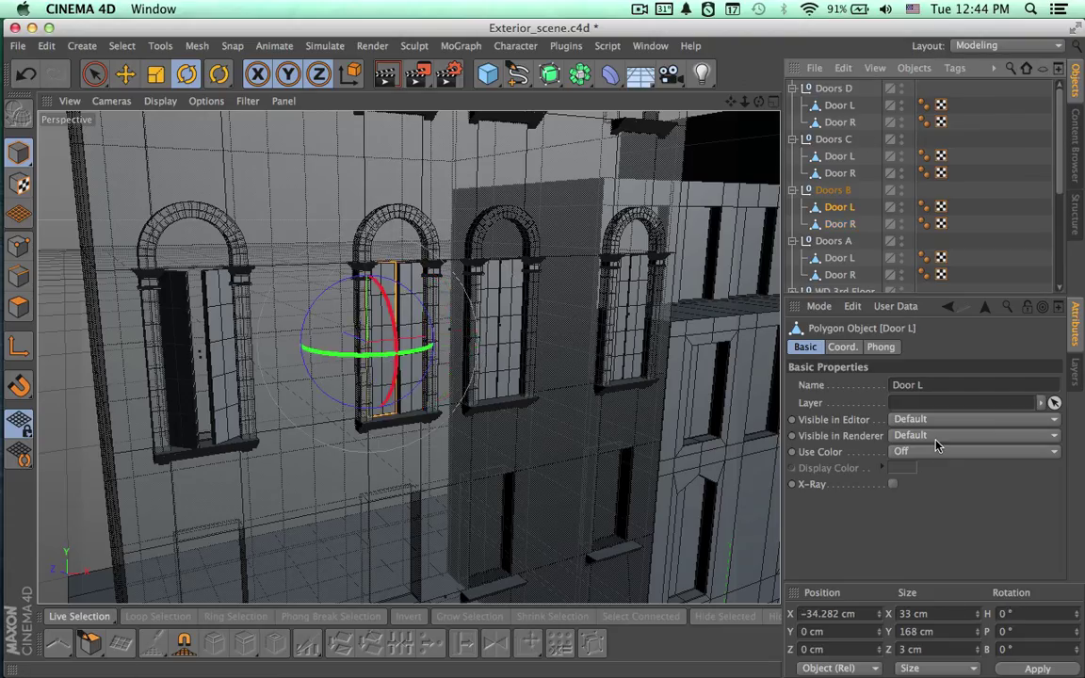
left_click(1015, 613)
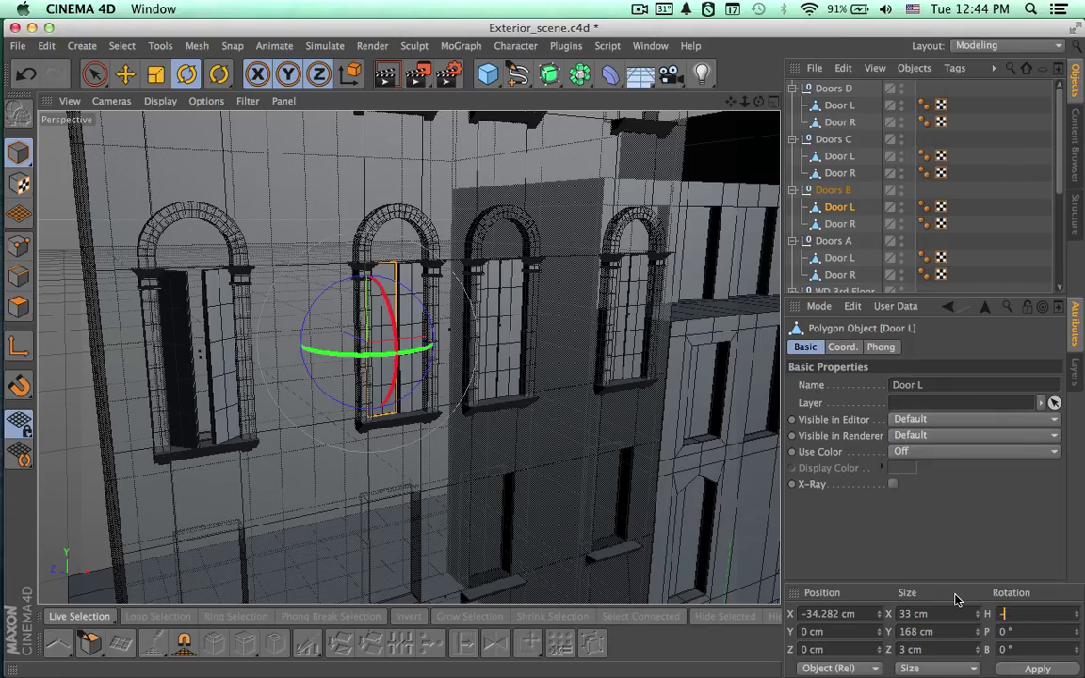
type("-5")
key("Return")
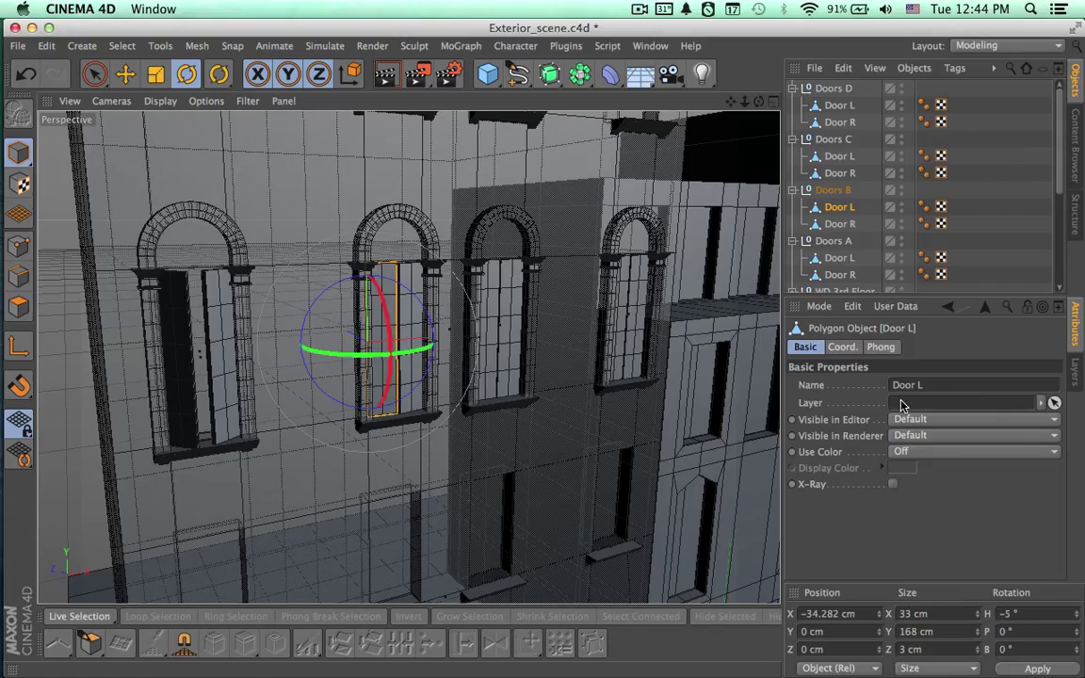
In the Doors C group, set the heading rotation of Door R to 60° and of Door L to -60°.
left_click(839, 173)
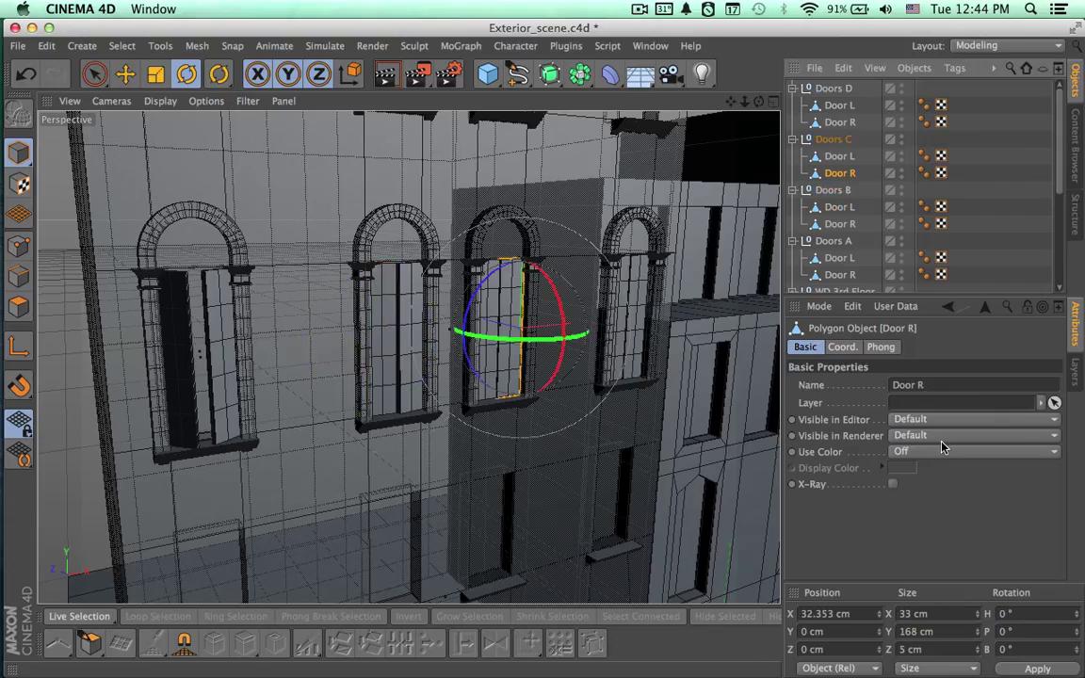
left_click(1031, 613)
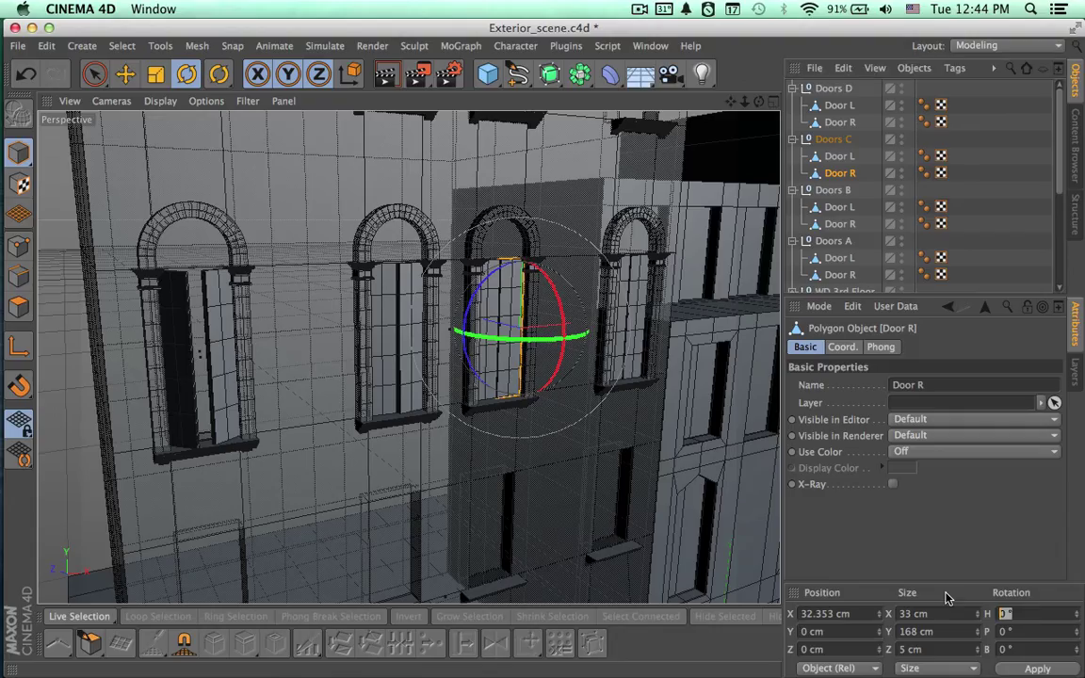
type("60")
key("Return")
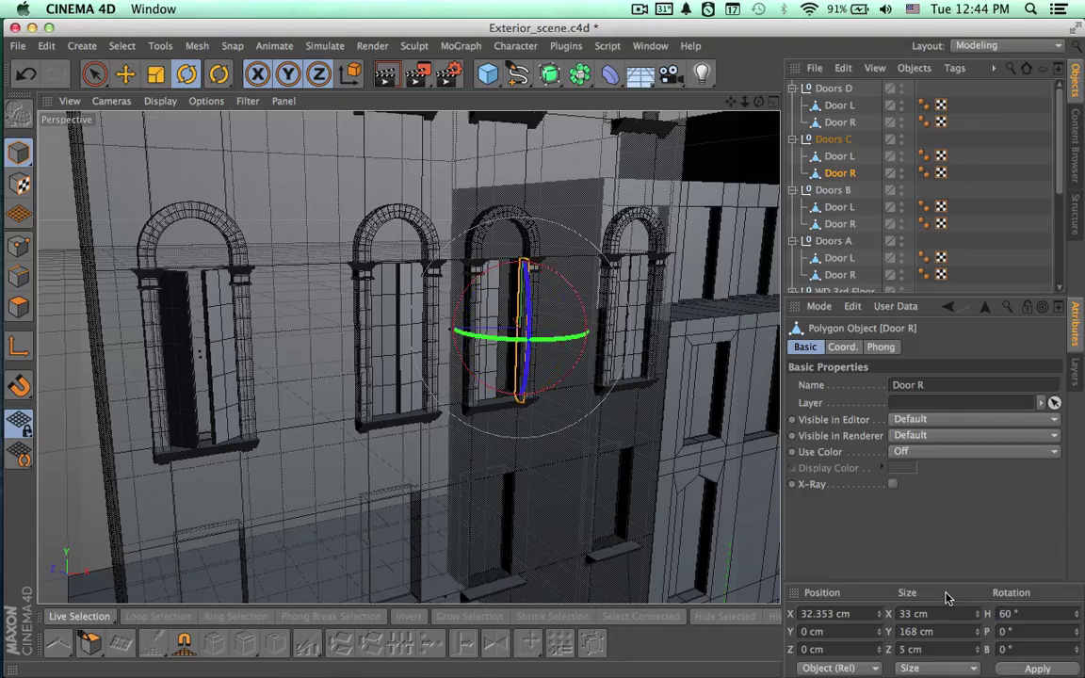
left_click(838, 157)
left_click(1003, 613)
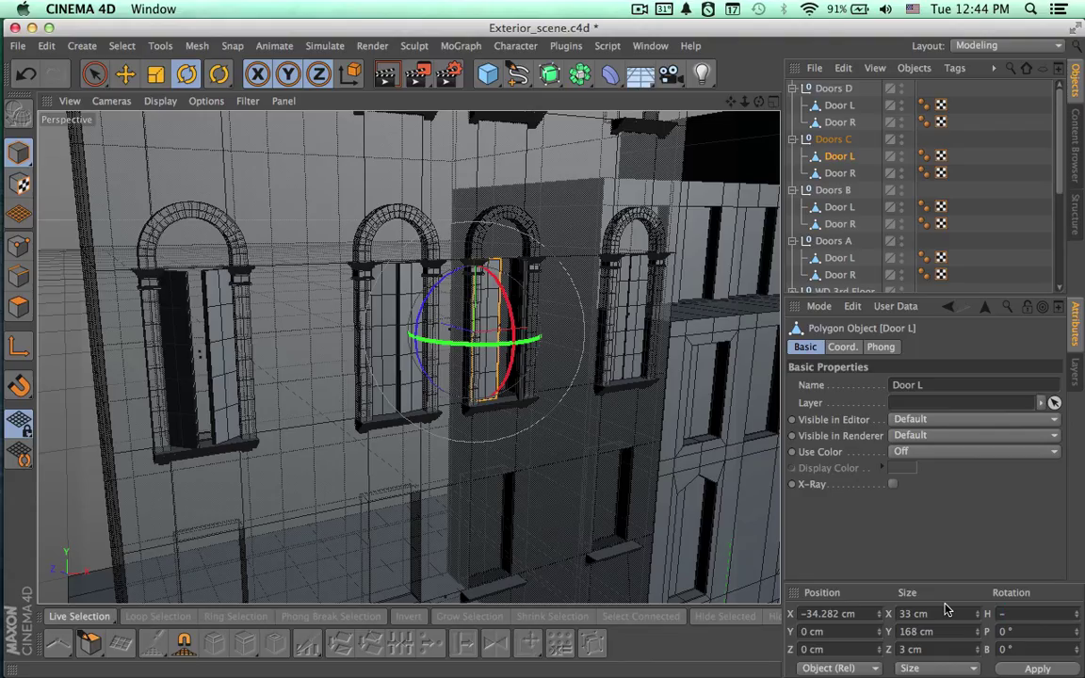
key("Return")
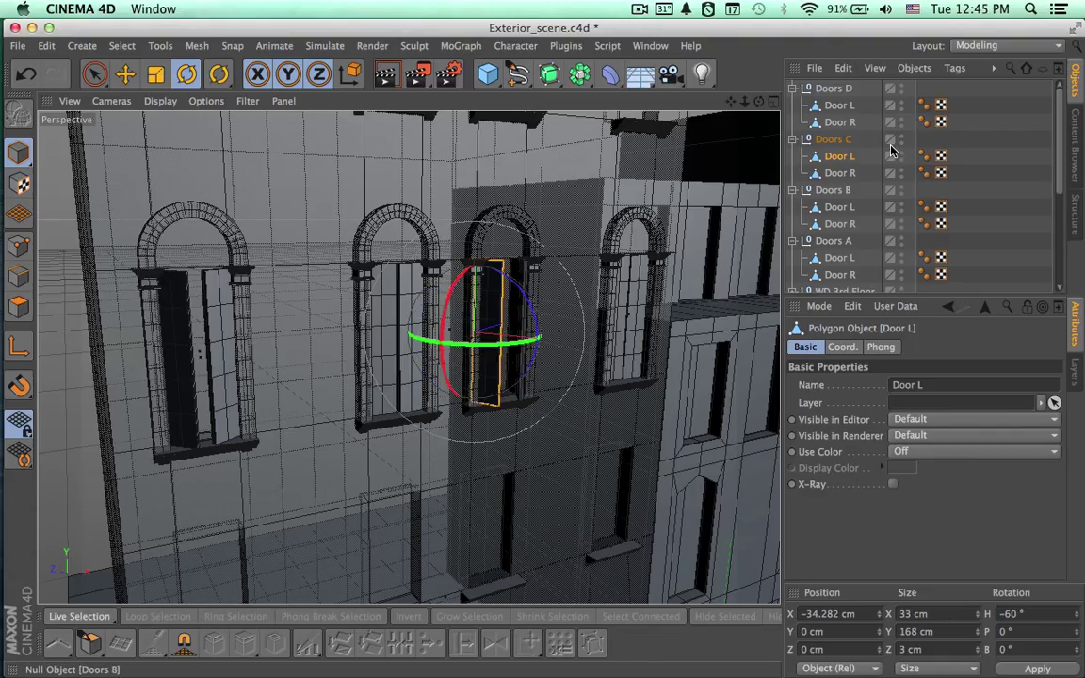
In the Doors D group, set the heading rotation of Door R to 7° and of Door L to -12°.
left_click(839, 123)
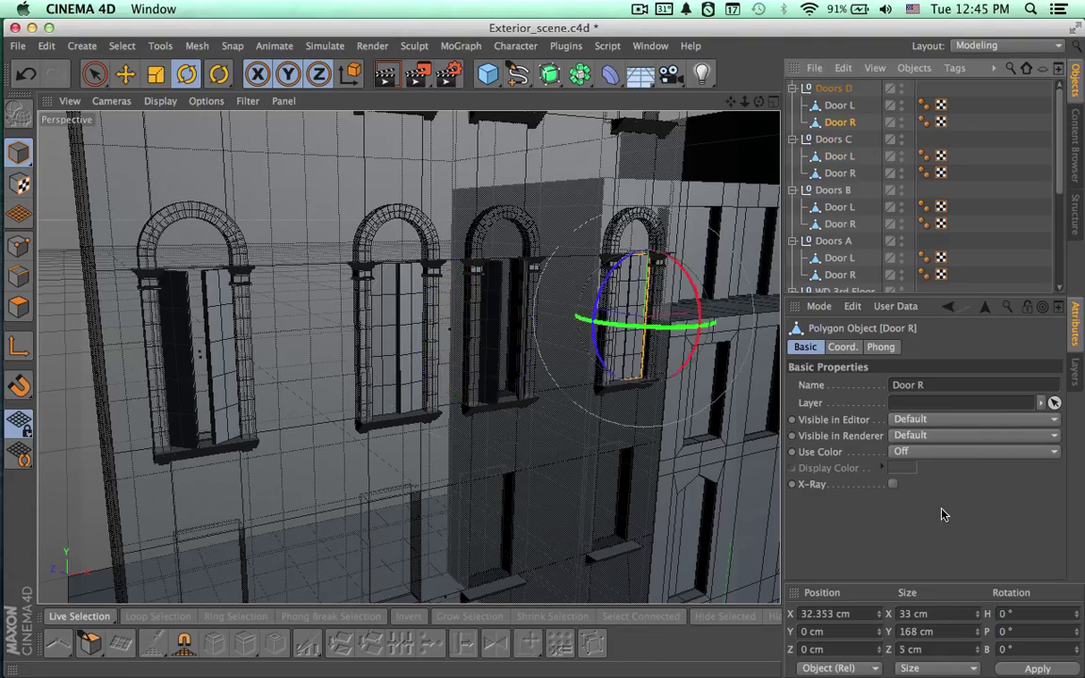
left_click(1030, 613)
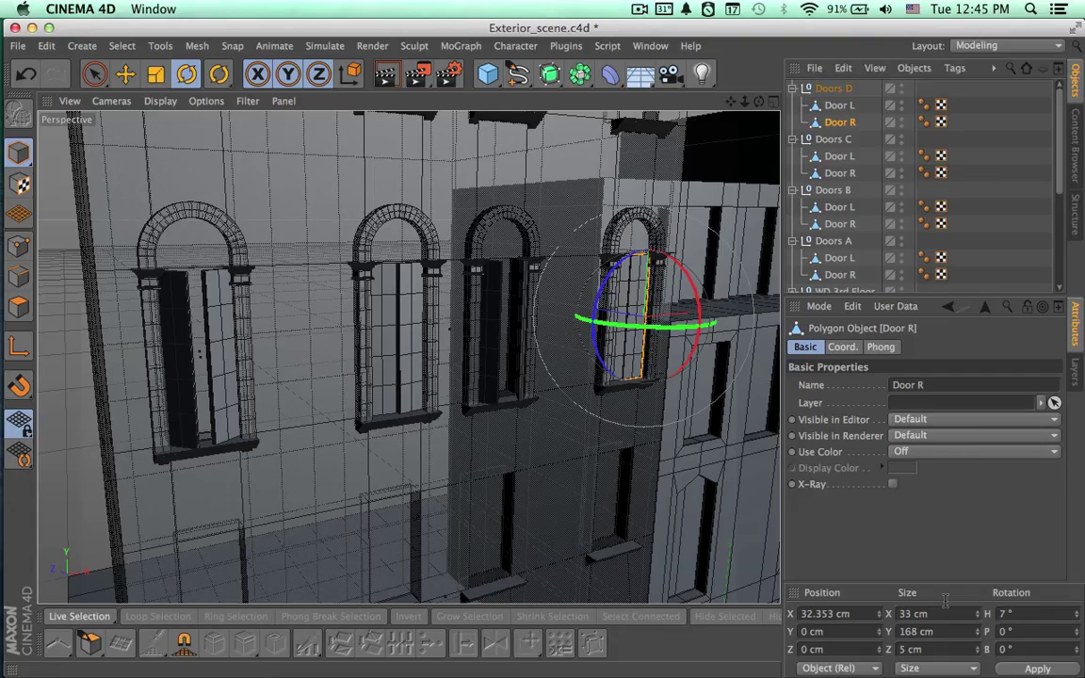
left_click(839, 106)
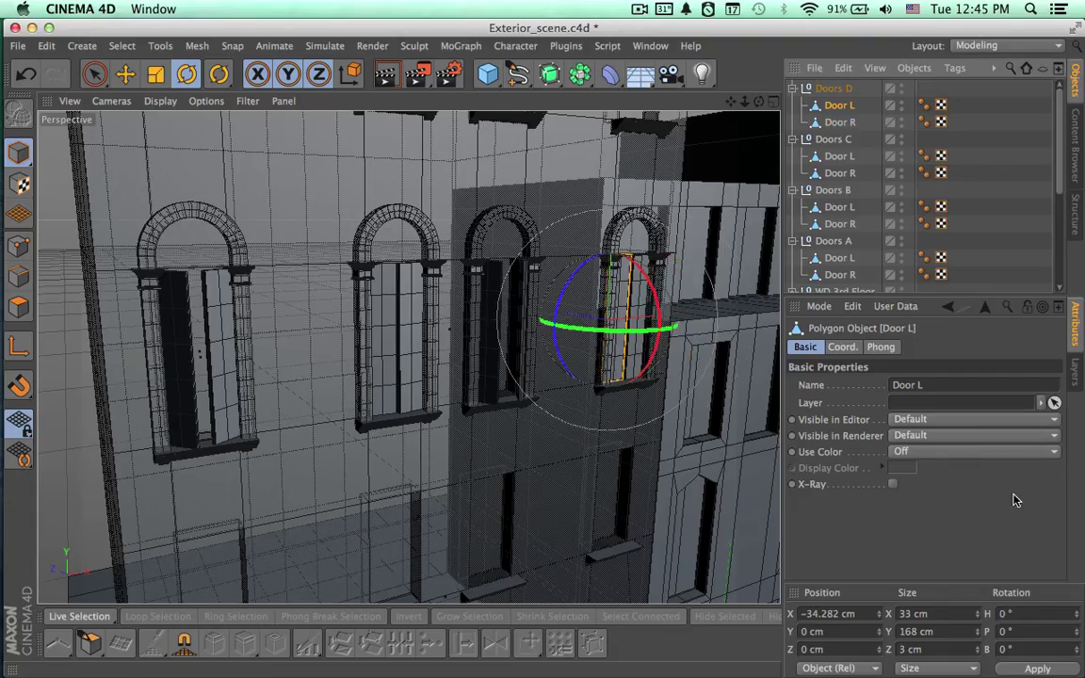
left_click(1035, 617)
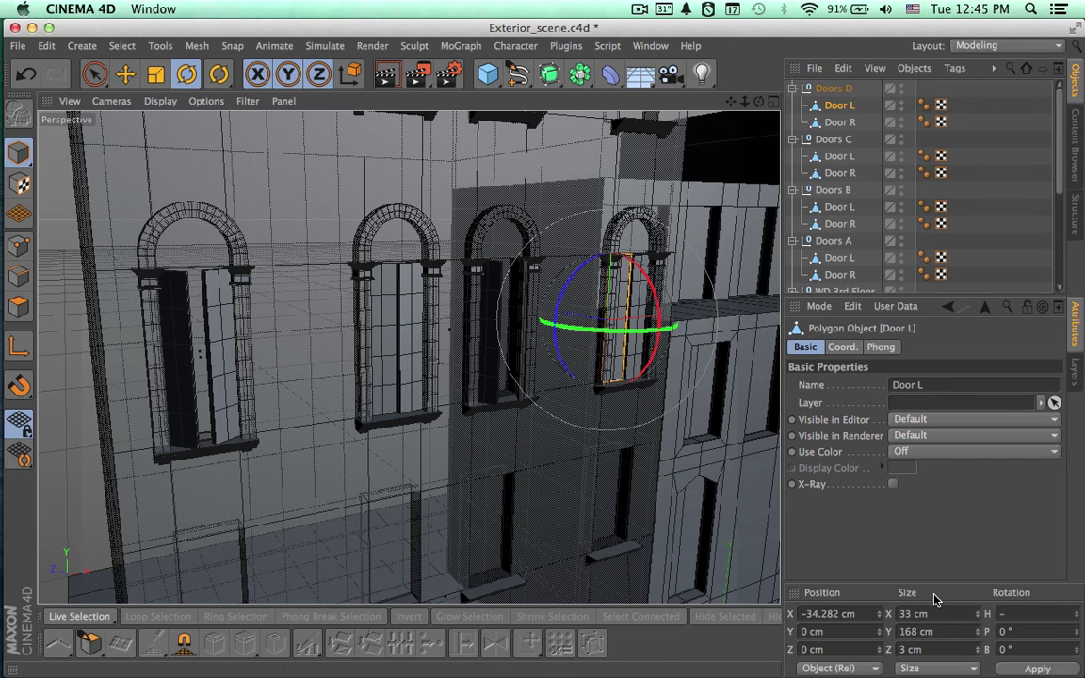
key("Return")
Render the whole building row from two different angles to check how the opened doors look in the arched windows.
left_click_drag(617, 492, 568, 484, "alt")
right_click_drag(588, 477, 418, 437, "alt")
middle_click_drag(697, 511, 549, 363, "alt")
left_click_drag(572, 409, 699, 409, "alt")
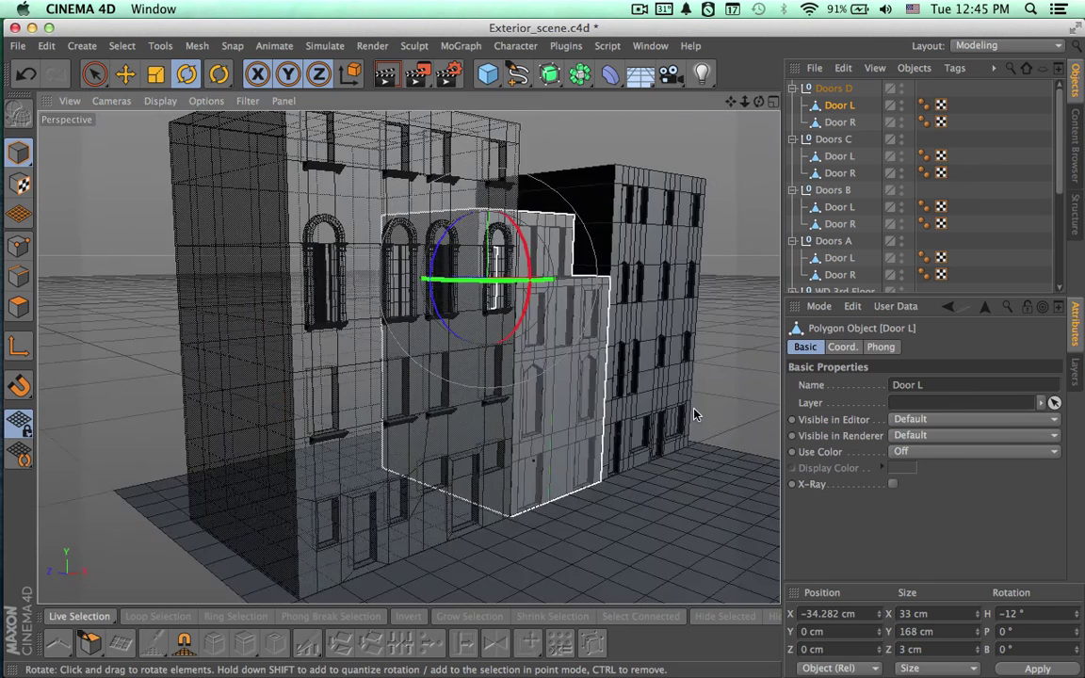
middle_click_drag(629, 416, 608, 425, "alt")
left_click_drag(609, 431, 546, 382, "alt")
key("ctrl+r")
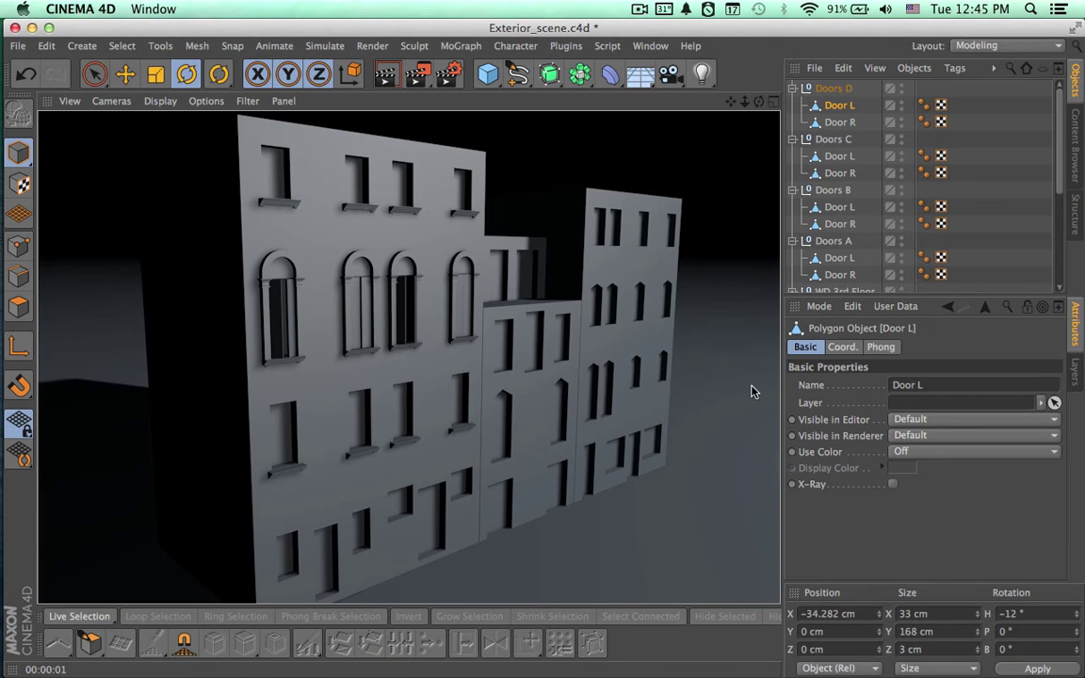
mouse_move(584, 433)
left_mouse_down("alt")
mouse_move(478, 404)
mouse_move(560, 480)
left_mouse_up("alt")
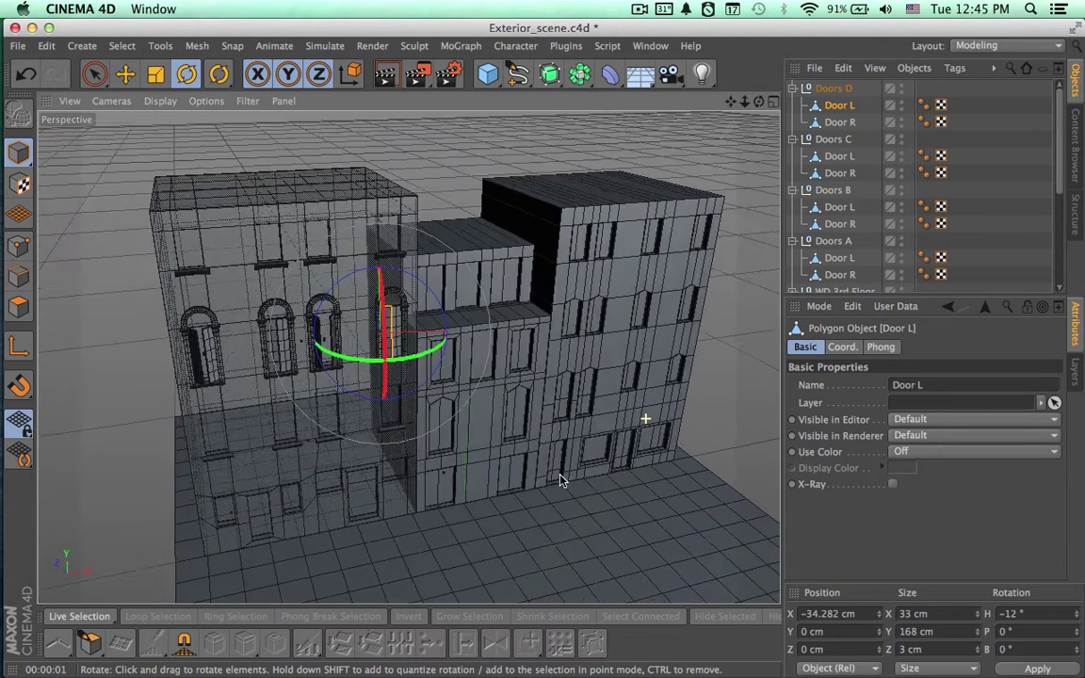
key("ctrl+r")
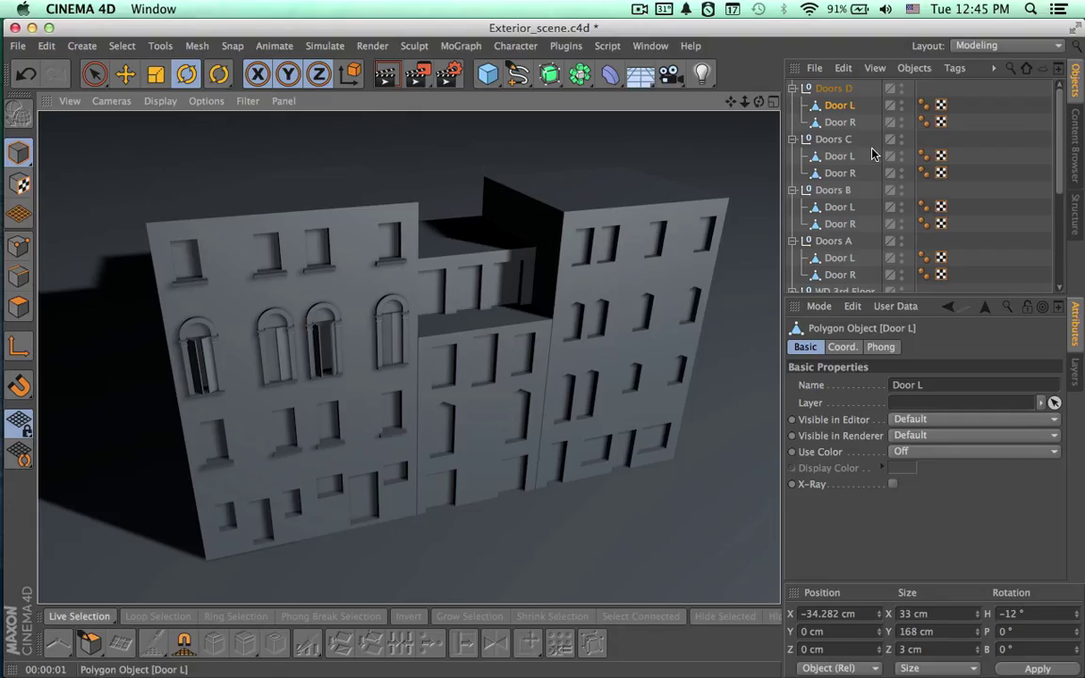
Open the Doors D pair wider by setting the heading rotation of Door L to -35° and of Door R to 27°.
left_click(840, 107)
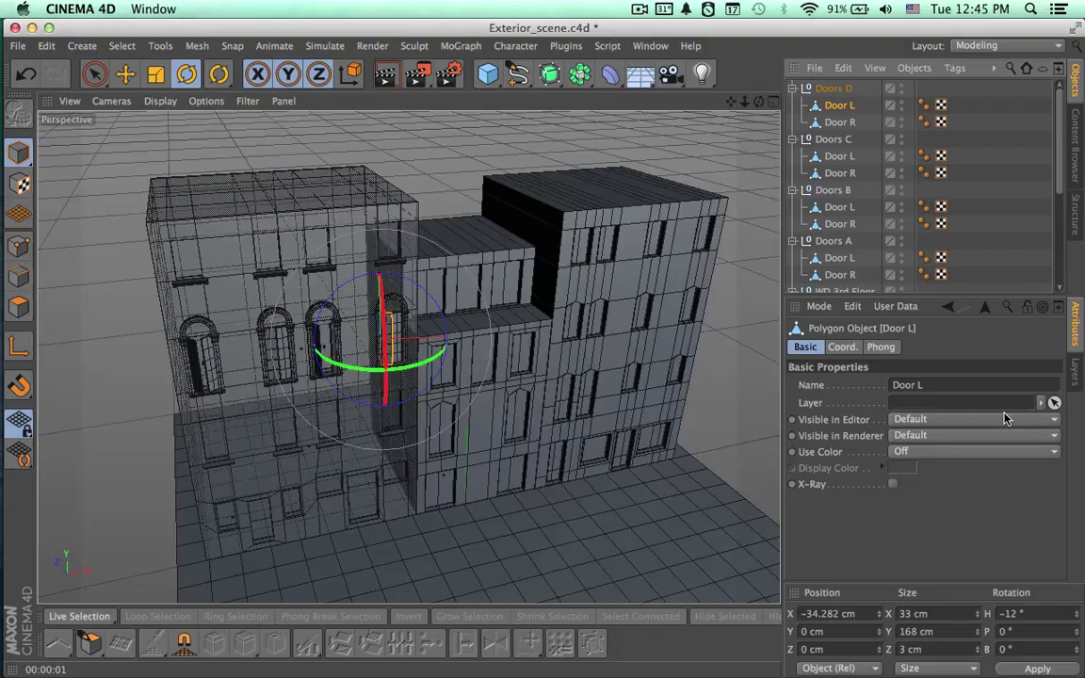
left_click(1017, 613)
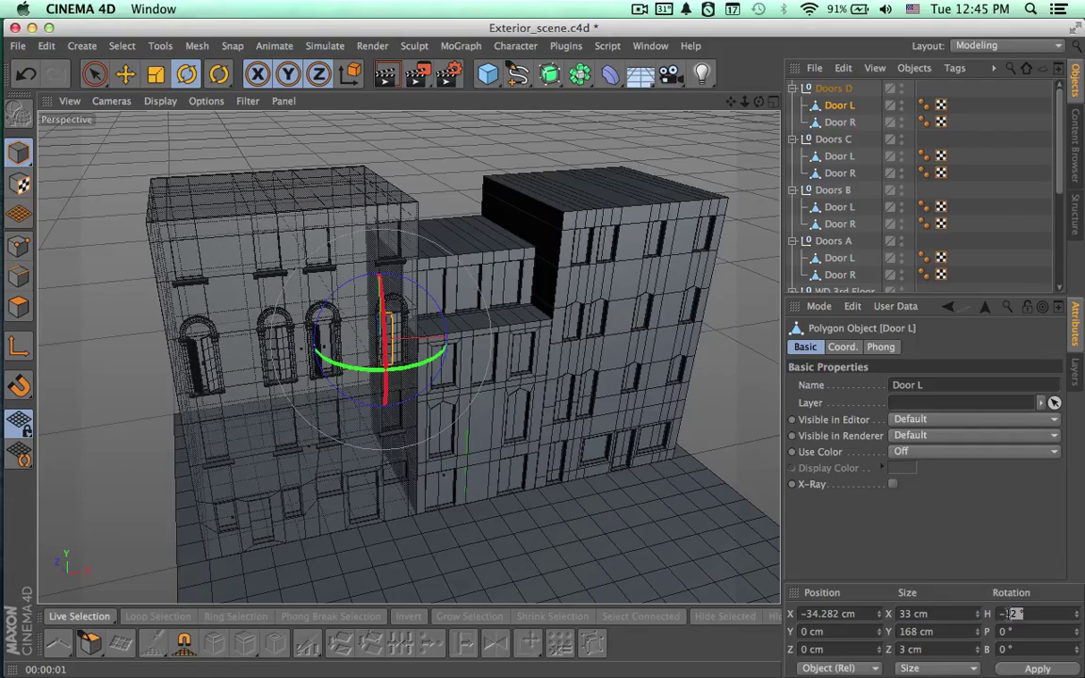
type("-135")
key("Return")
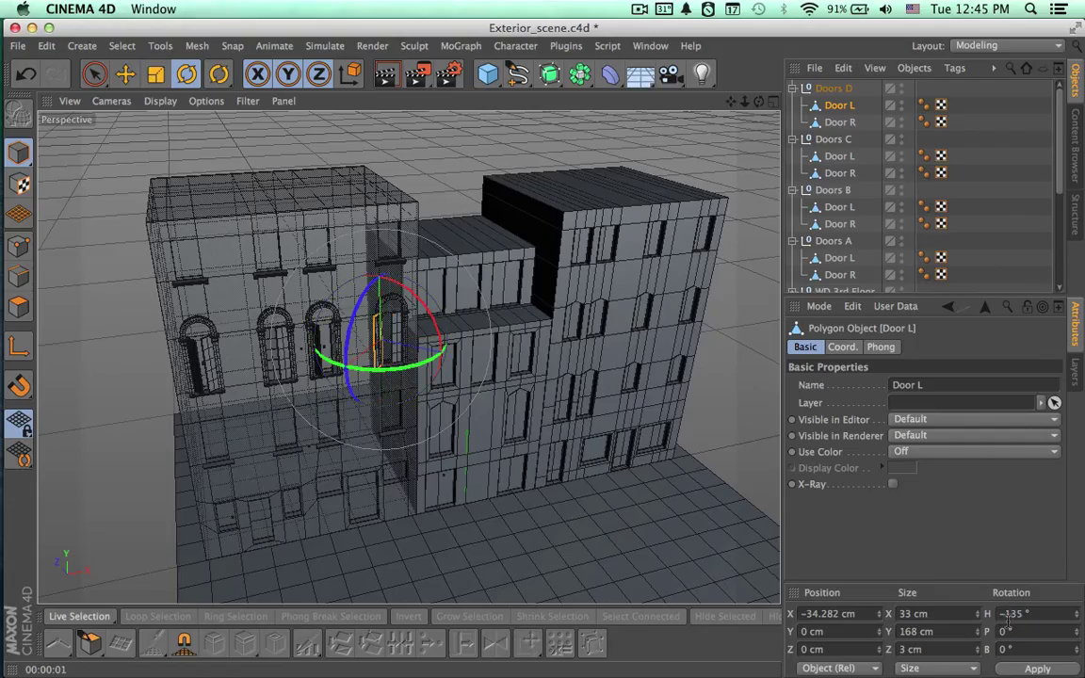
key("BackSpace")
key("Return")
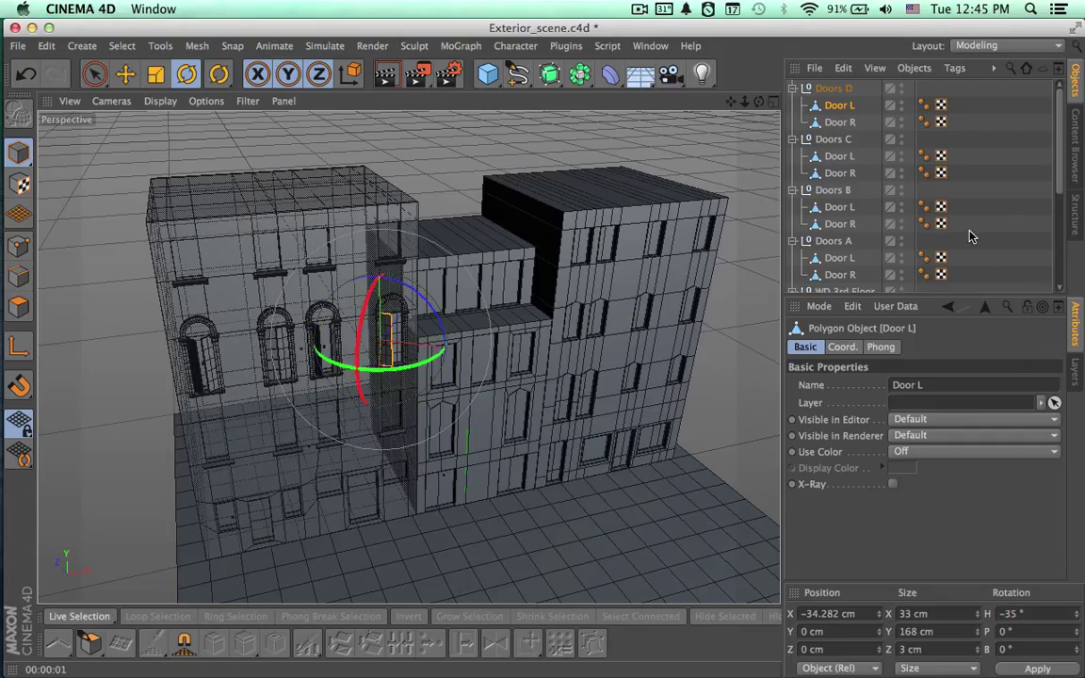
left_click(839, 121)
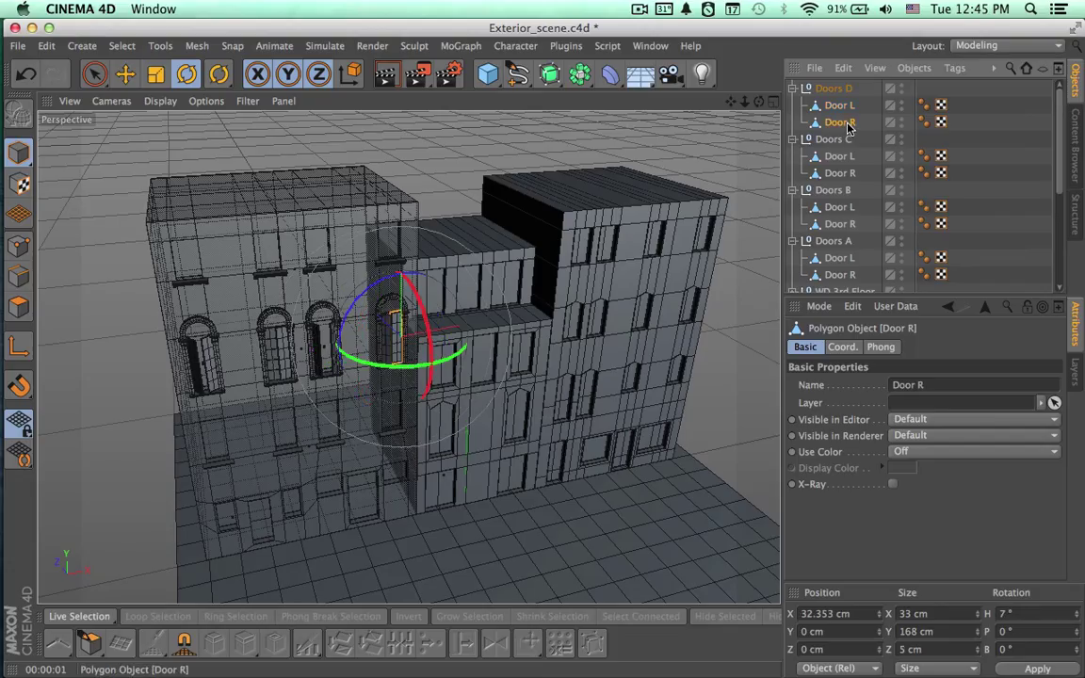
double_click(1027, 614)
type("27")
key("Return")
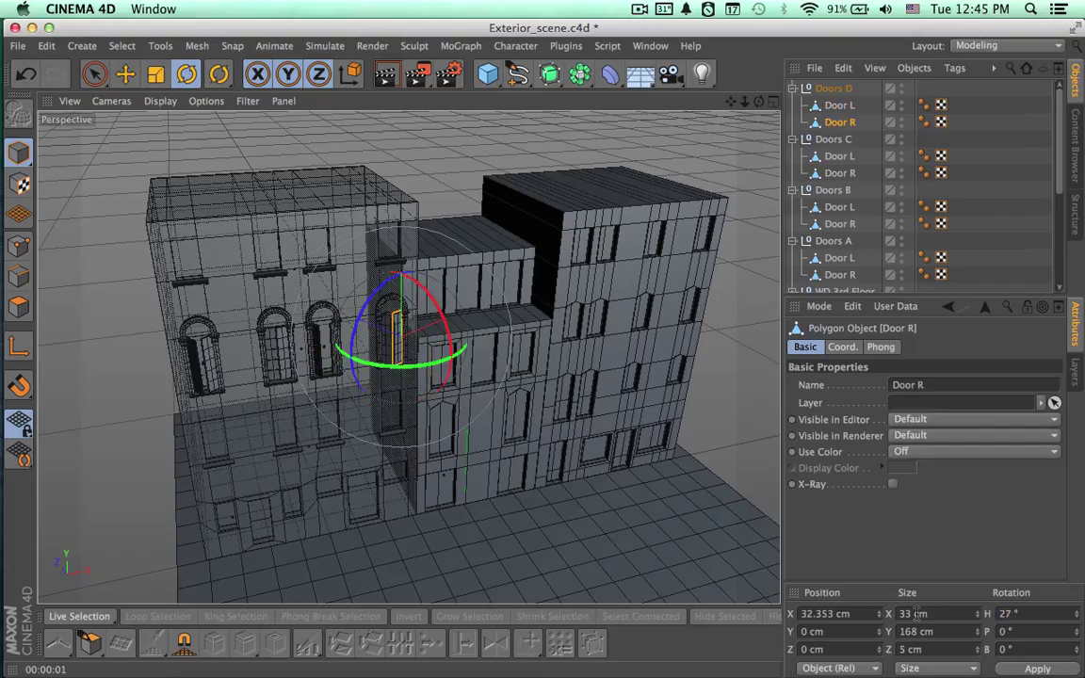
Render the building row from a raised and a lower viewpoint to check the widened Doors D pair.
left_click_drag(638, 520, 653, 518, "alt")
key("ctrl+r")
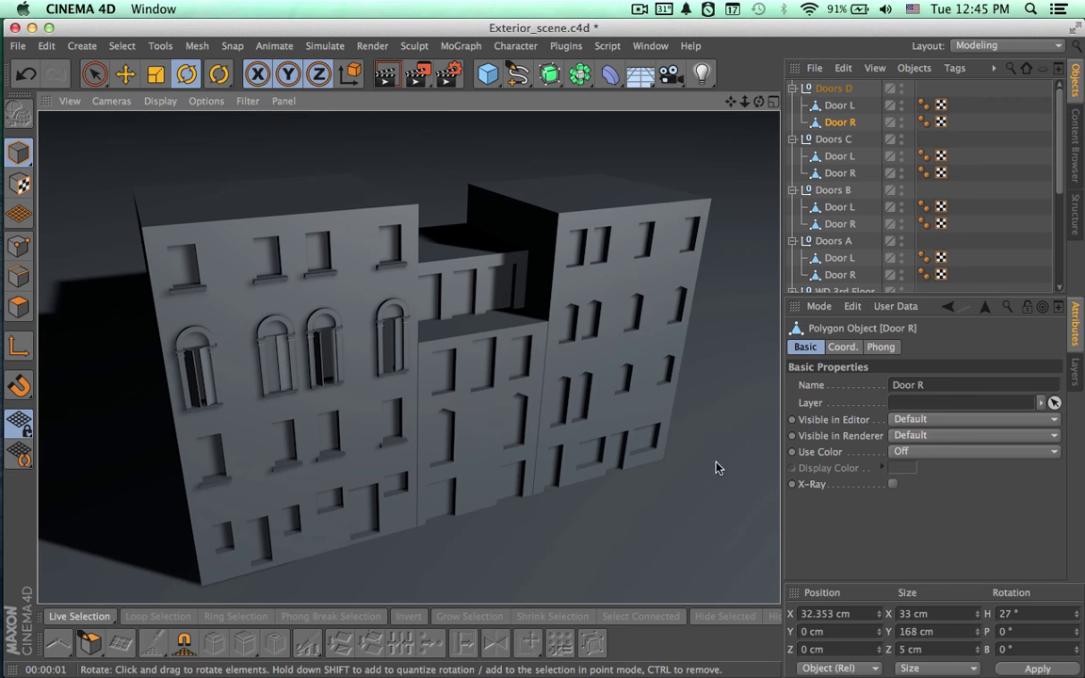
mouse_move(717, 467)
left_mouse_down("alt")
mouse_move(700, 416)
mouse_move(717, 404)
left_mouse_up("alt")
key("ctrl+r")
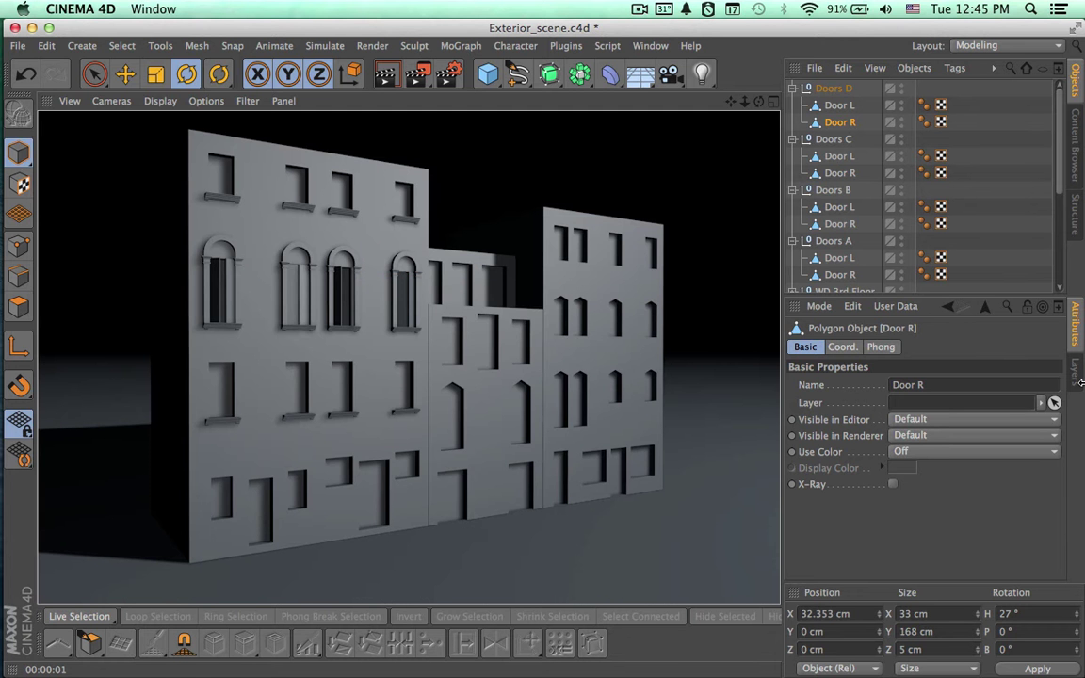
left_click(773, 102)
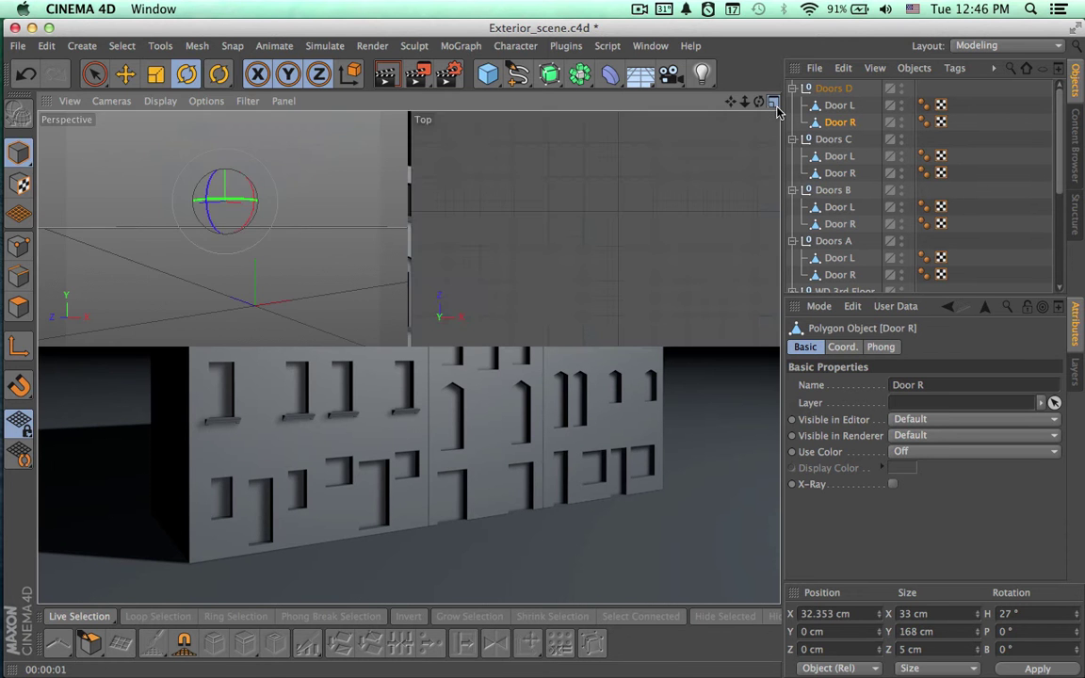
left_click(774, 103)
right_click_drag(710, 338, 472, 335, "alt")
scroll(474, 342, "down", 6)
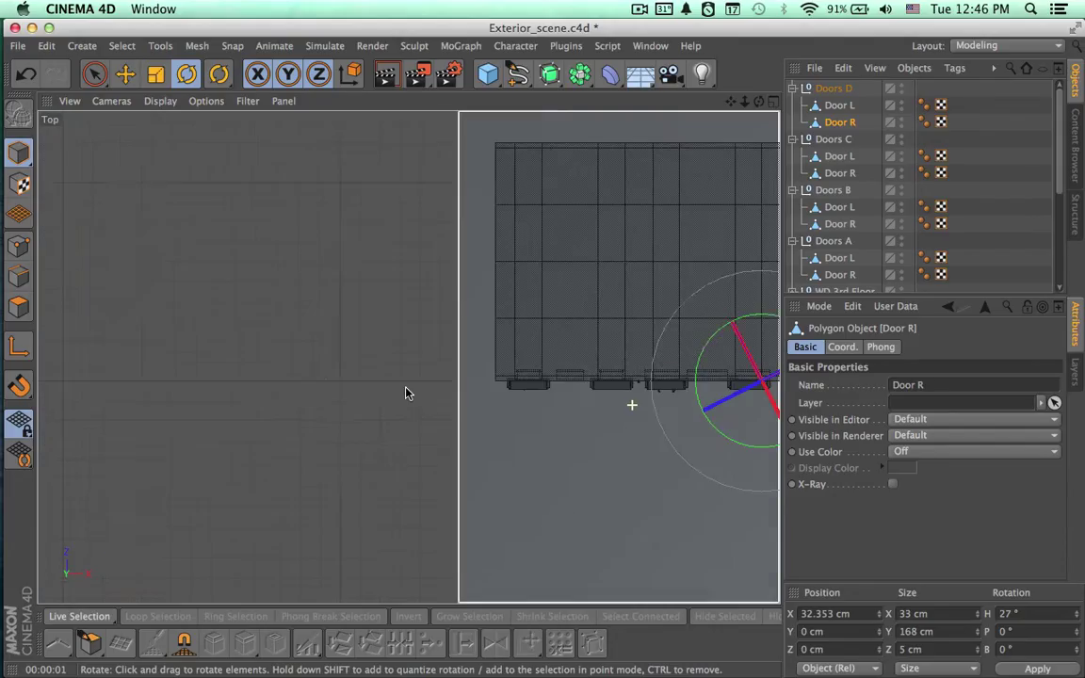
right_click_drag(342, 393, 301, 392, "alt")
middle_click_drag(410, 358, 79, 302, "alt")
Group Doors A, Doors B, Doors C and Doors D under one null and name it "Drs 2nd Floor".
left_click(793, 89)
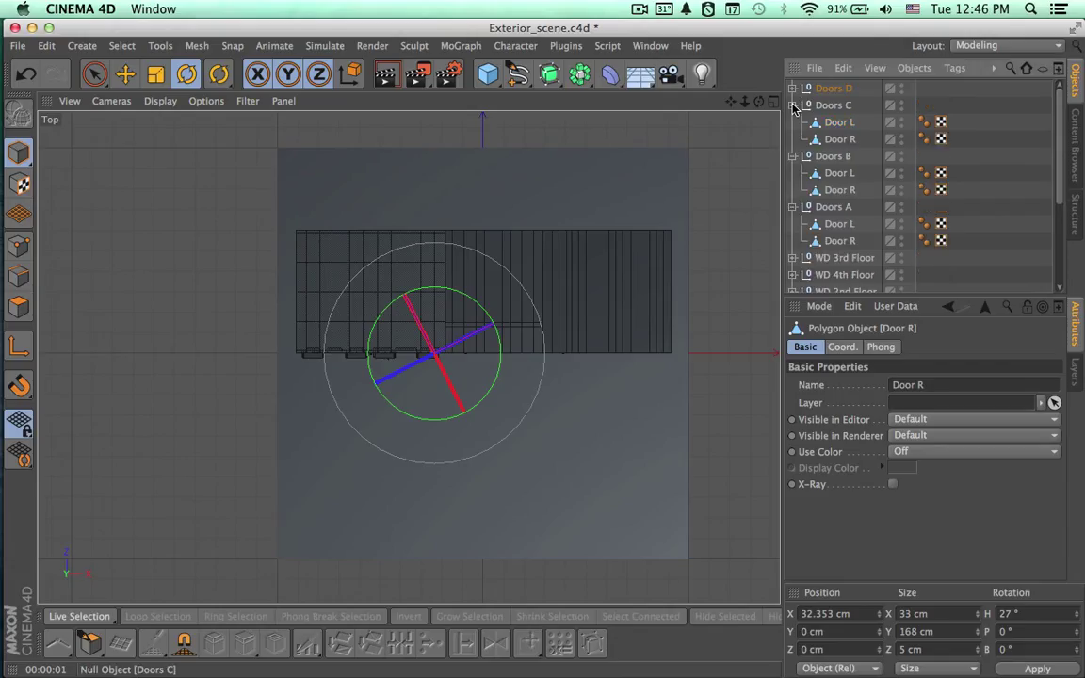
left_click(793, 106)
left_click(793, 139)
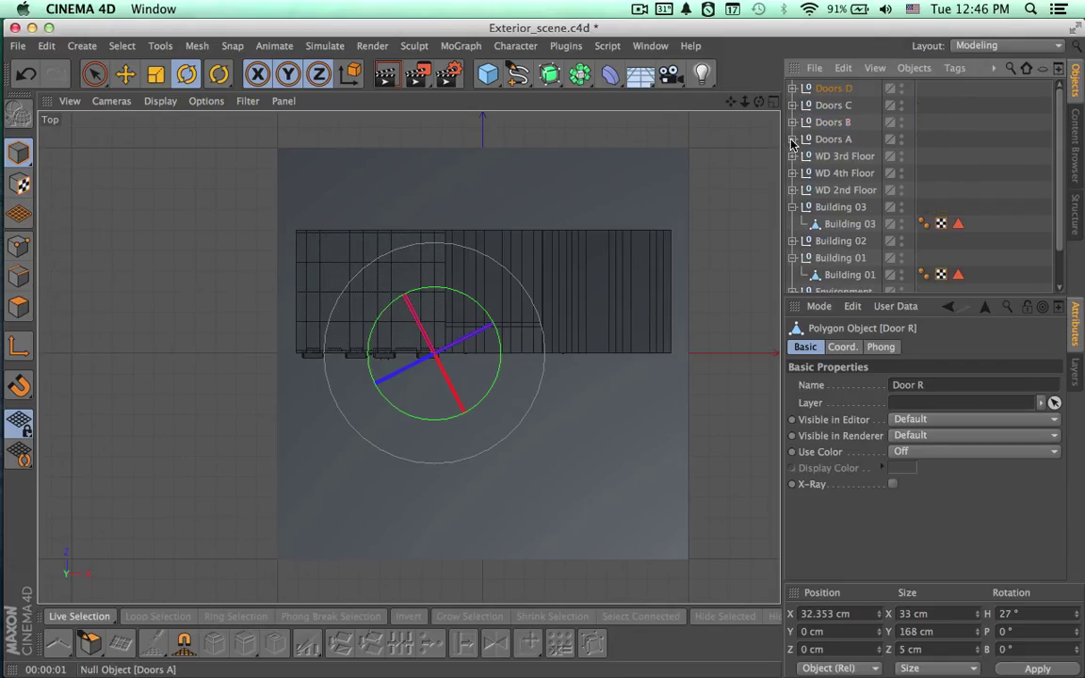
left_click(832, 138)
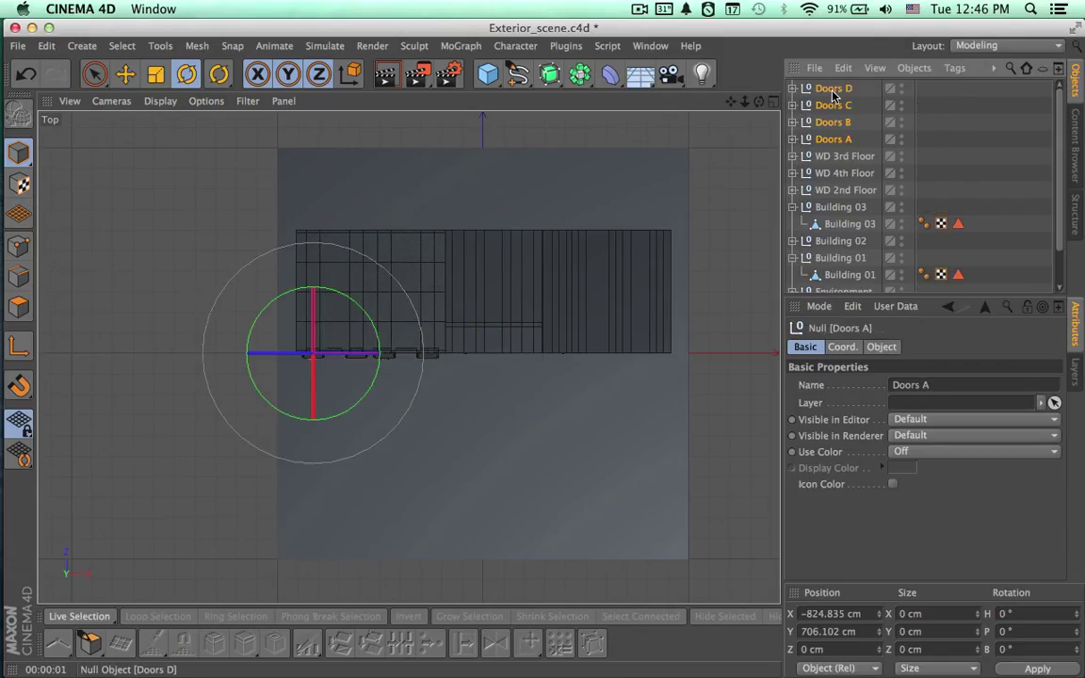
key("alt+g")
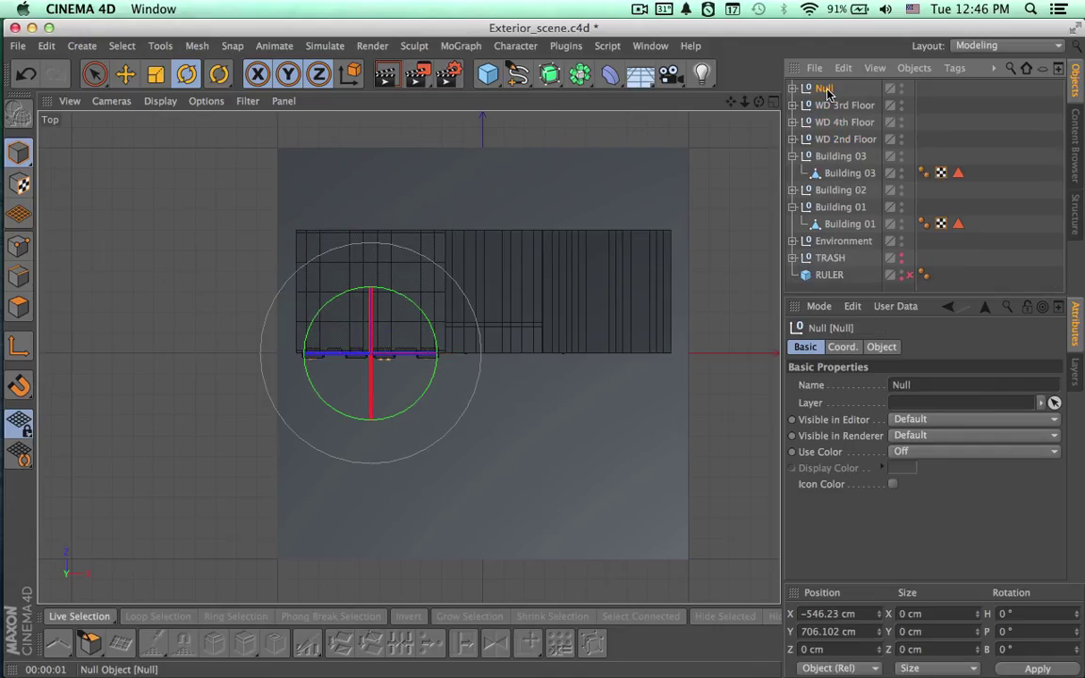
double_click(825, 88)
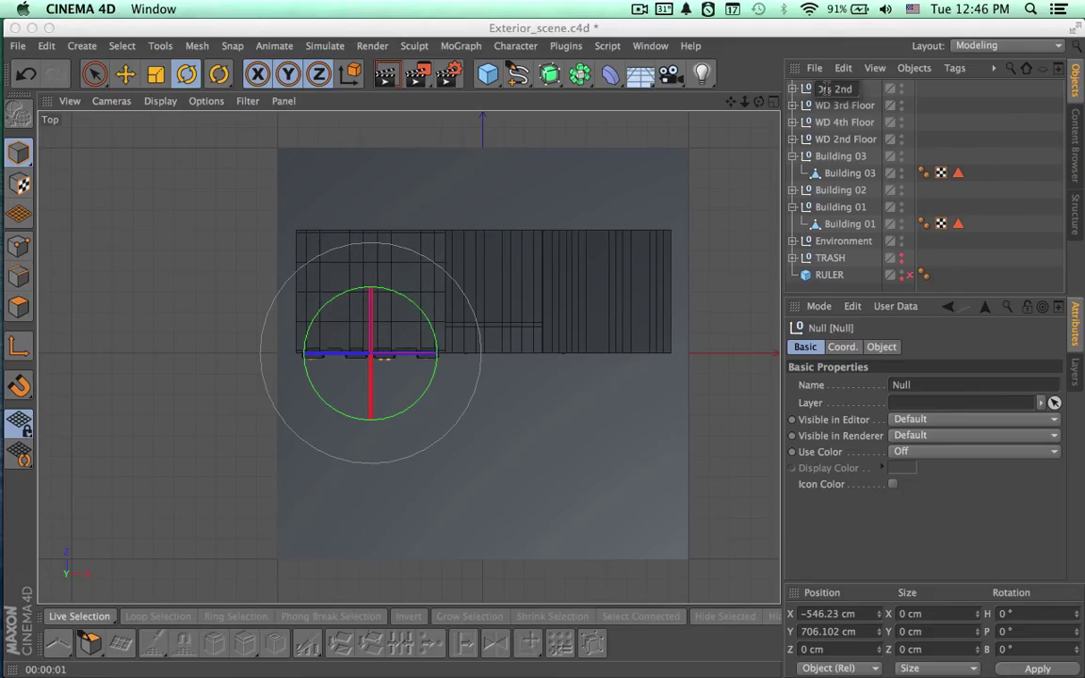
type("Drs 2nd Floor")
key("Return")
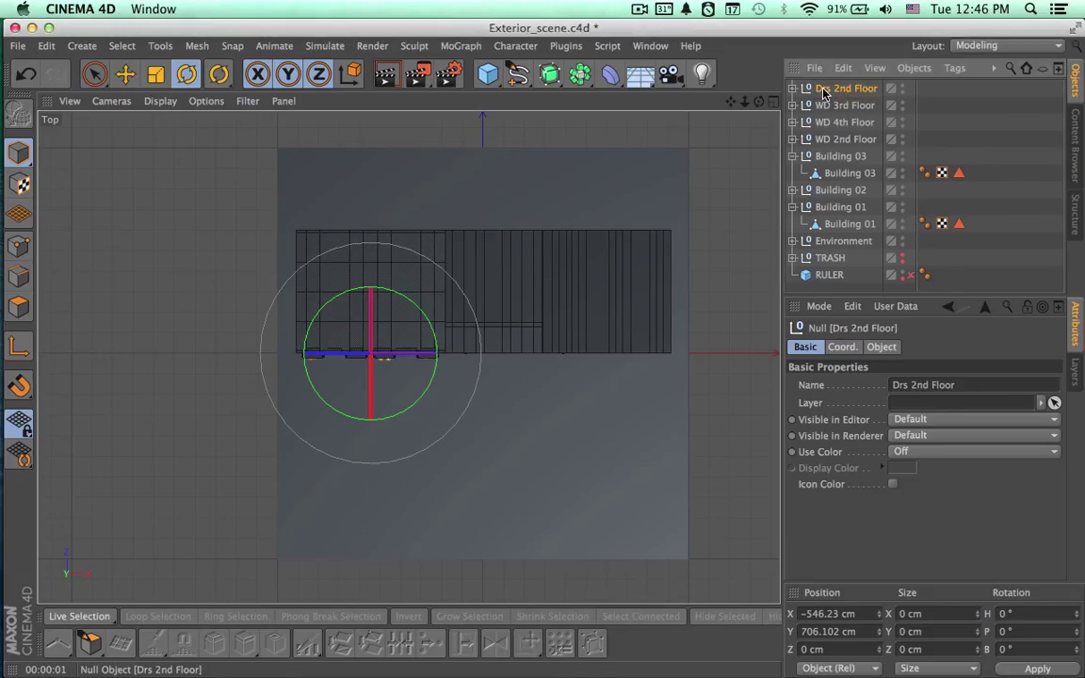
Correct the name of the doors group to "Drs 3rd Floor".
left_click(772, 103)
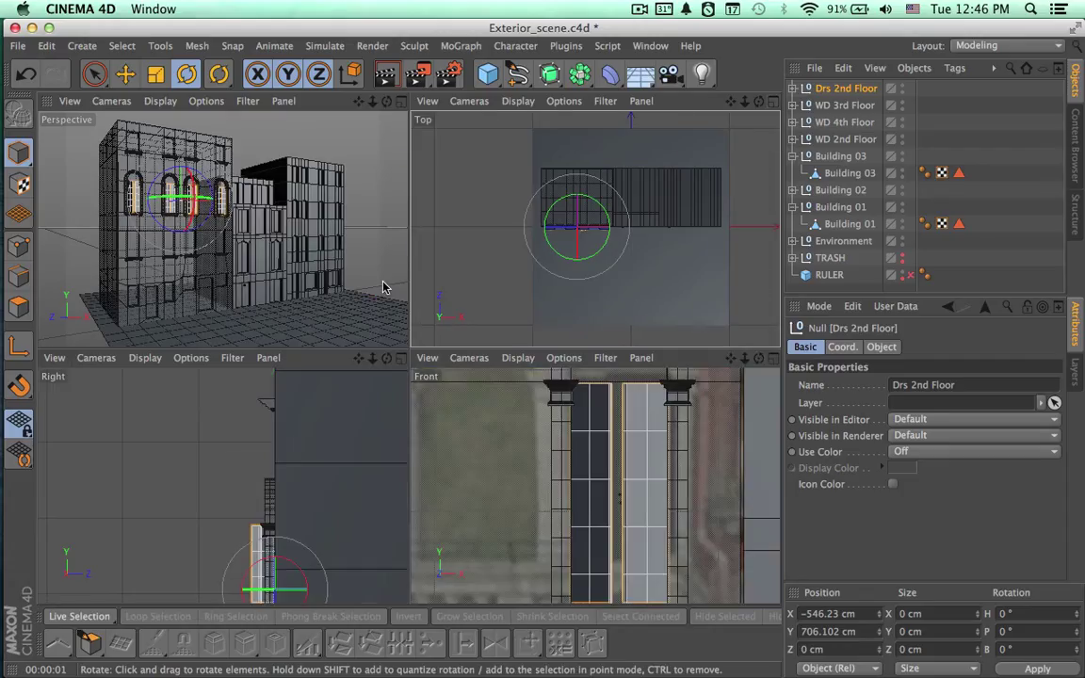
double_click(843, 90)
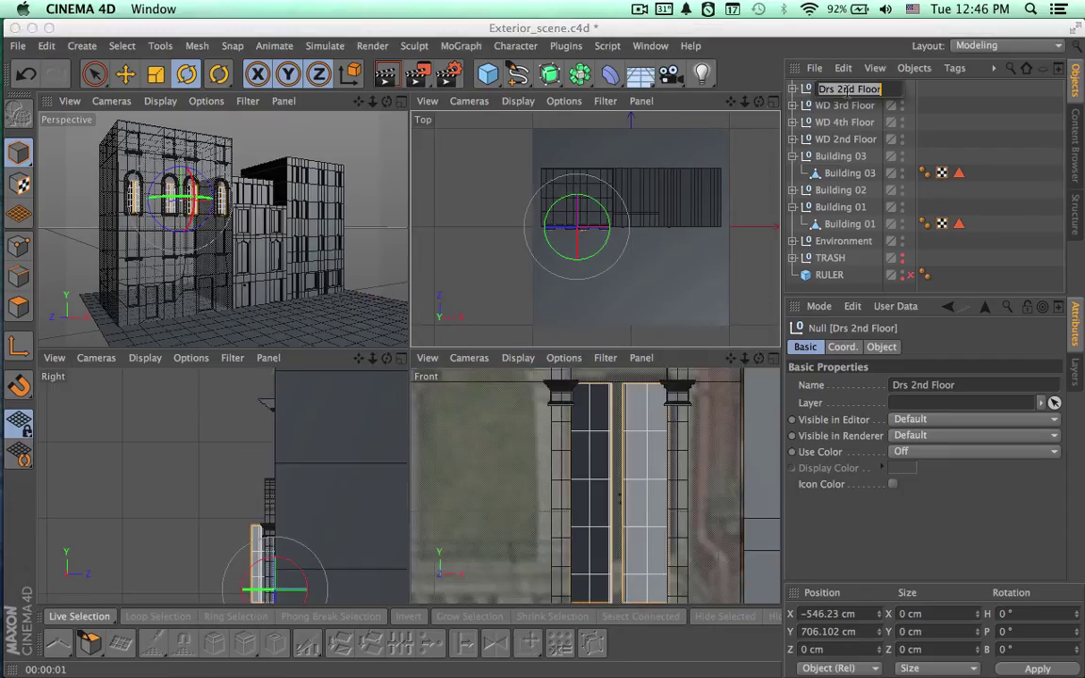
left_click(838, 88)
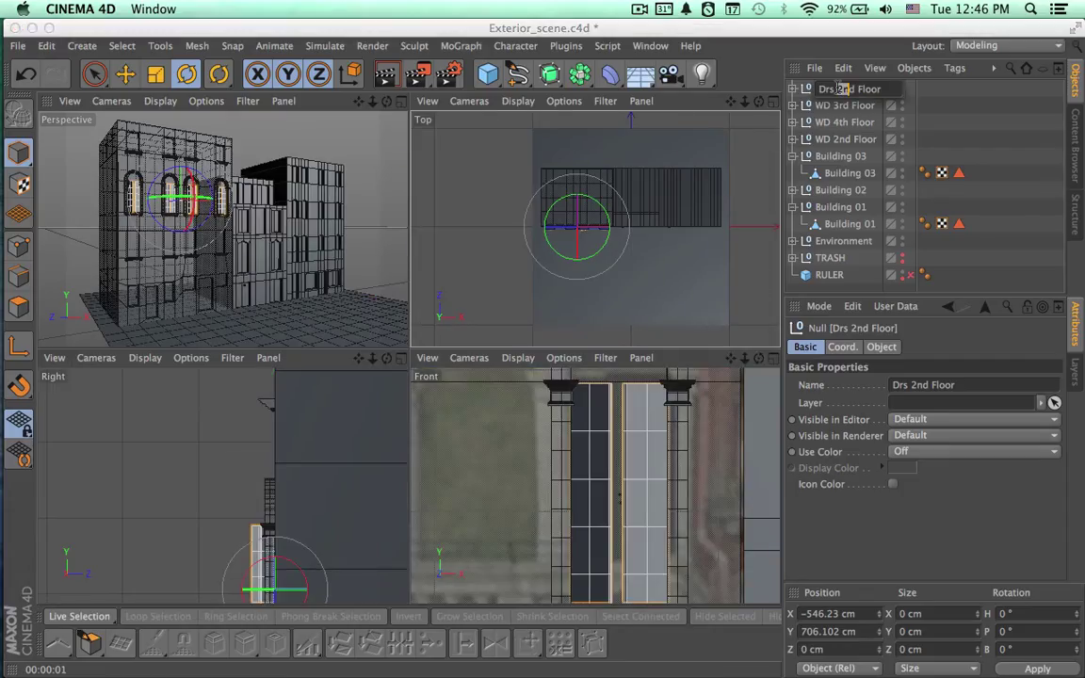
type("3r")
key("Return")
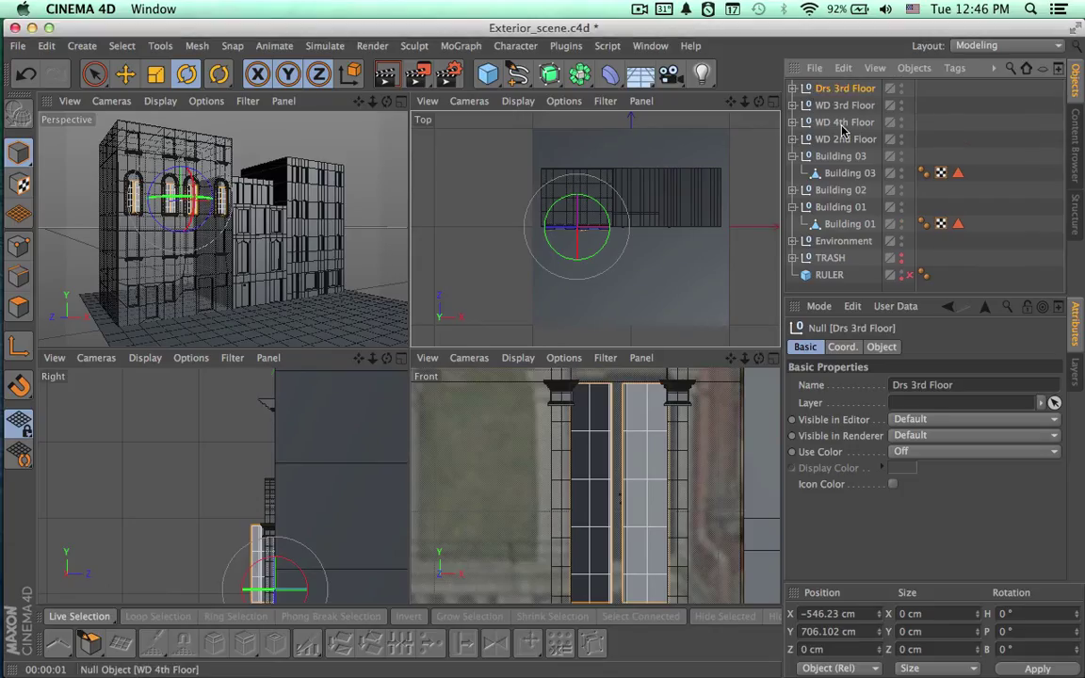
Group Drs 3rd Floor and WD 3rd Floor under a new null named "3rd Floor".
left_click(837, 107)
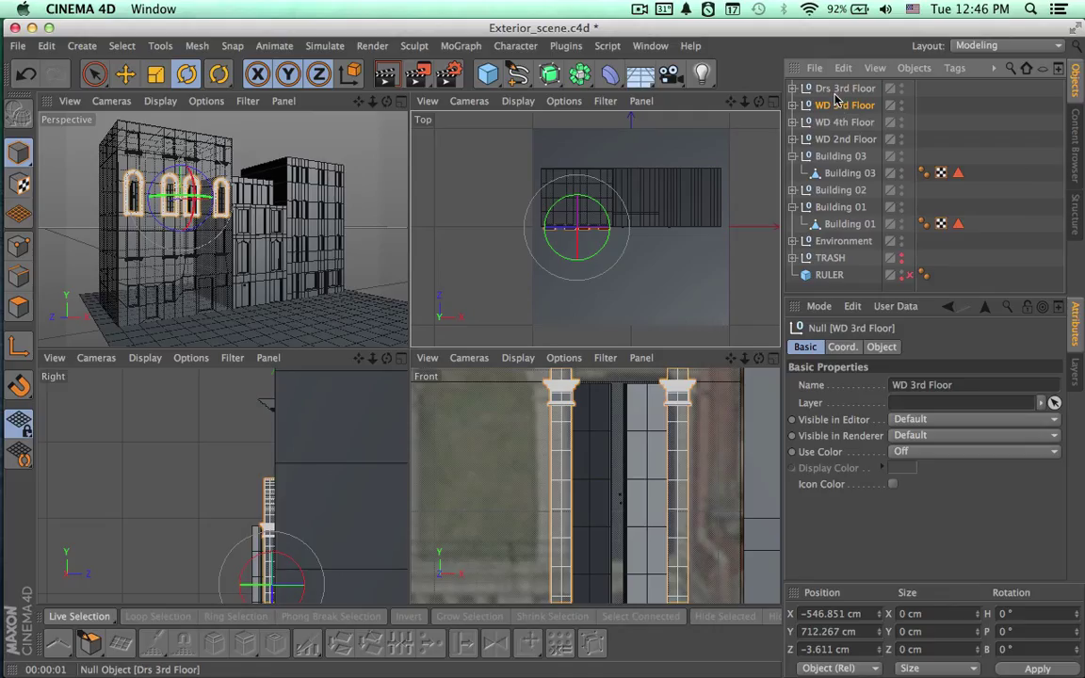
left_click(834, 90, "ctrl")
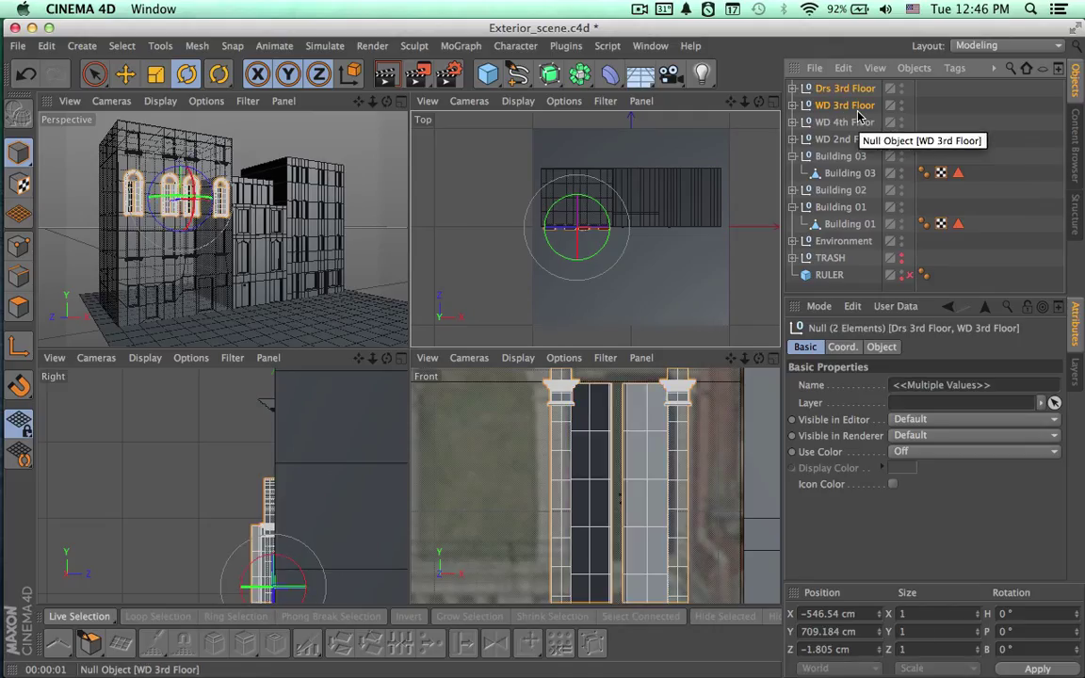
key("alt+g")
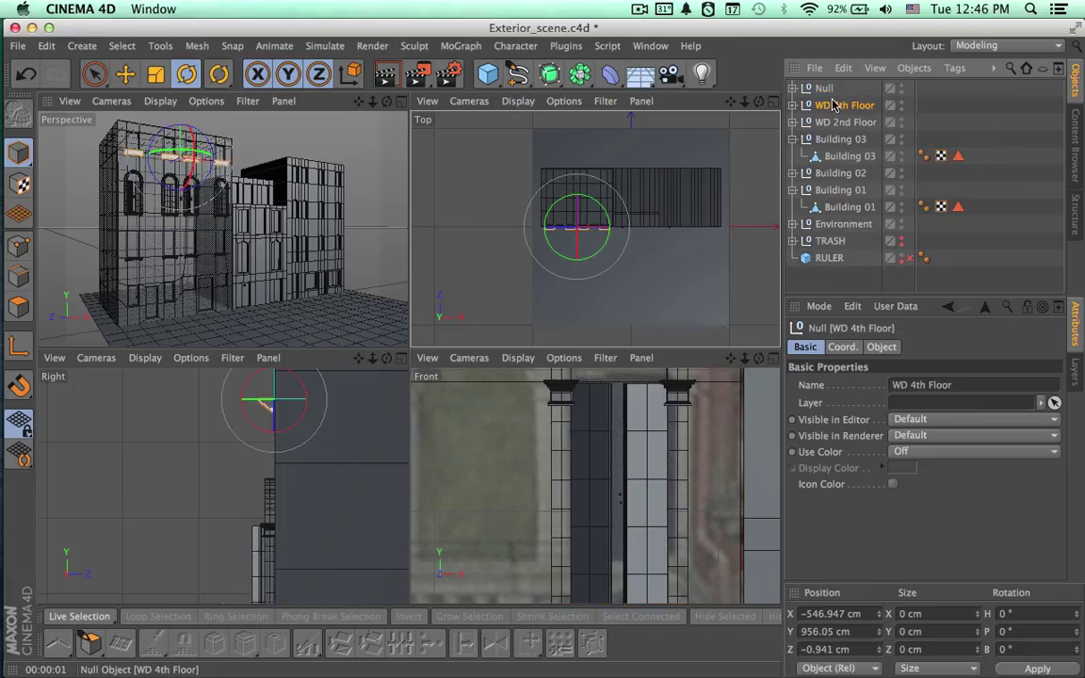
left_click(826, 90)
double_click(825, 90)
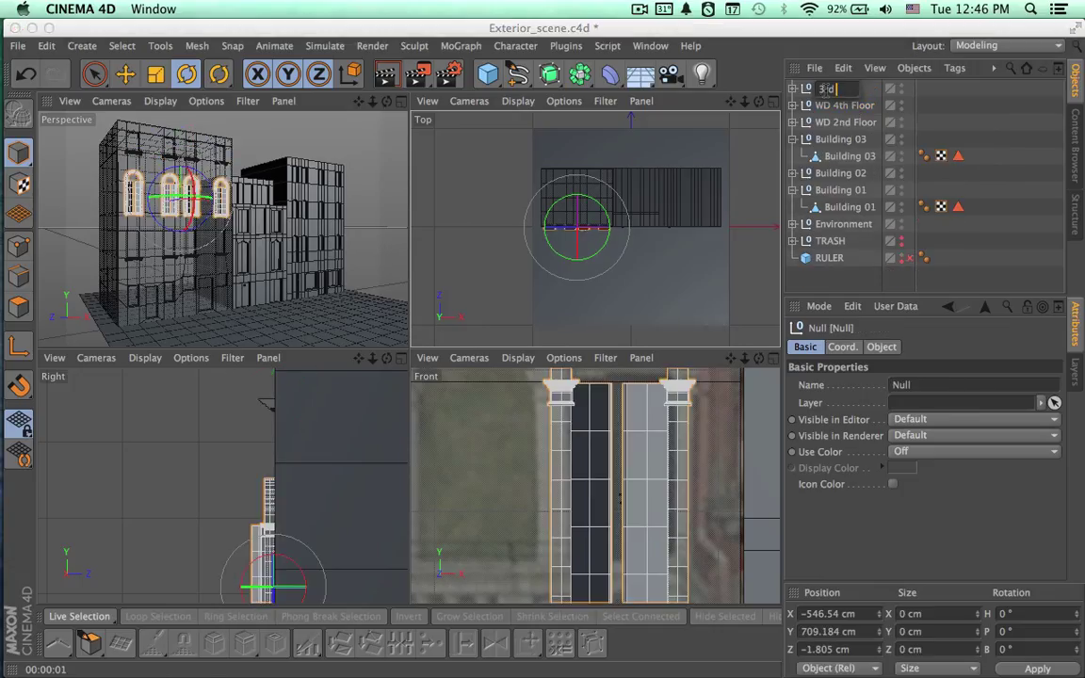
key("Return")
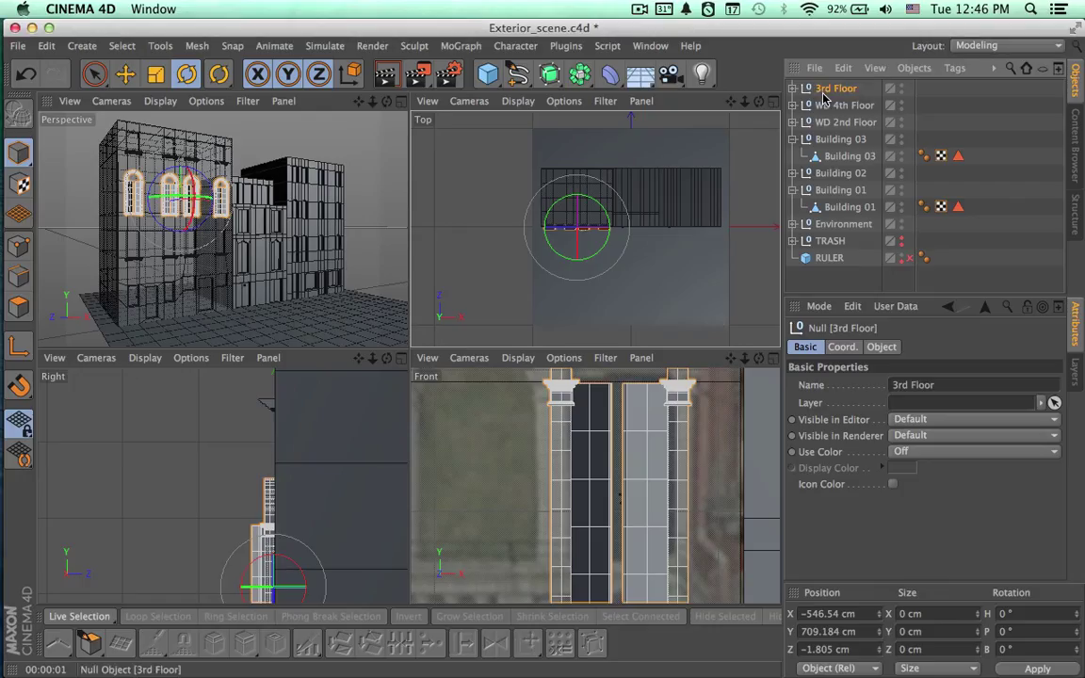
Hide the 3rd Floor group and show it again to check its contents, and render the perspective view.
left_click(902, 91, "alt")
left_click(902, 91, "alt")
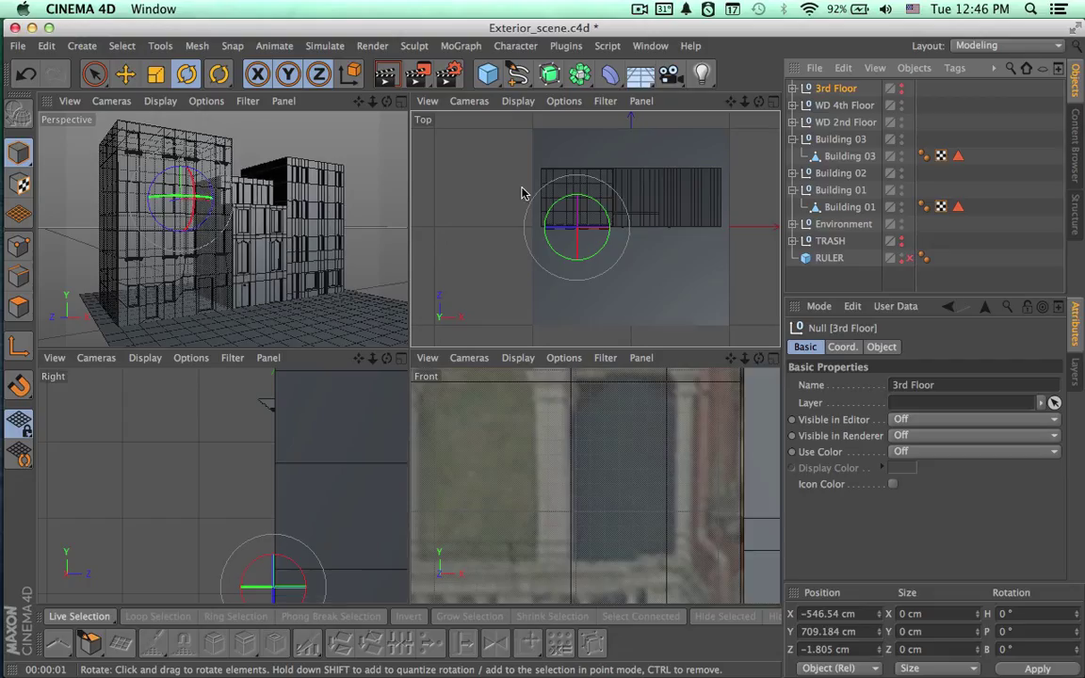
left_click(901, 89, "ctrl")
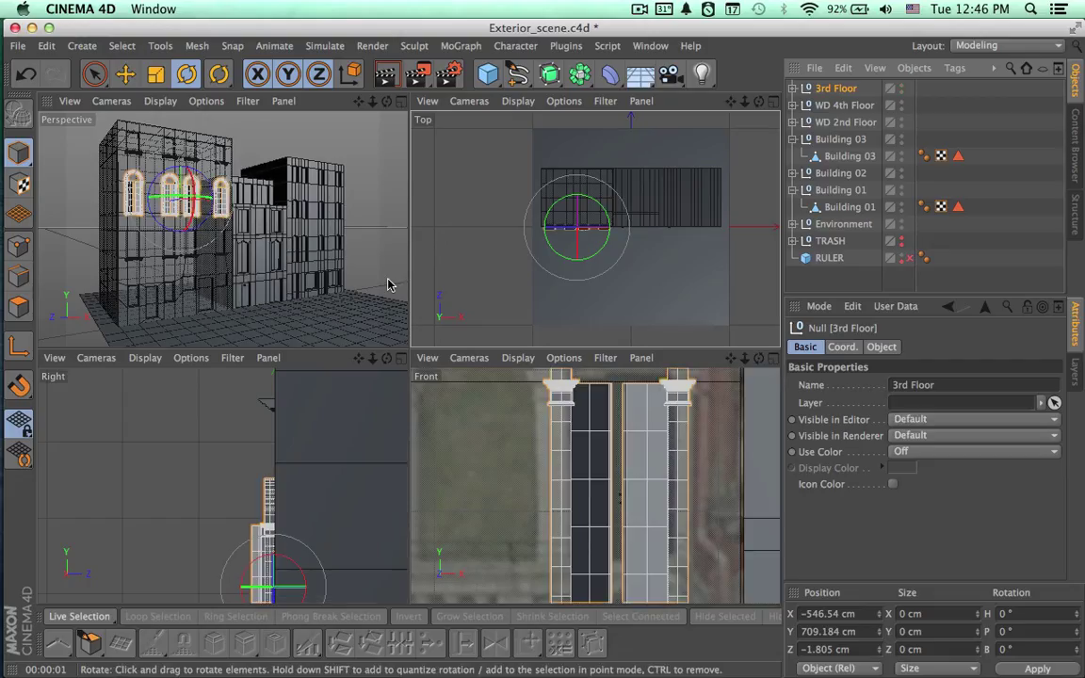
key("ctrl+r")
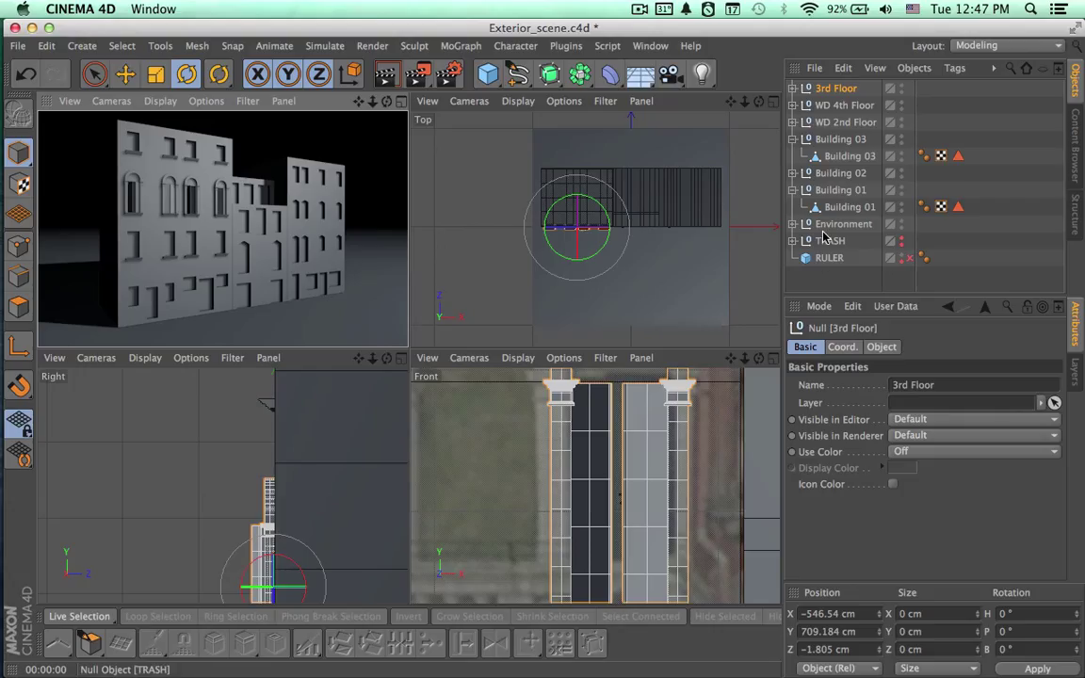
Select Light in the Environment group and move it in the top view along the X axis to about 161 cm.
left_click(793, 225)
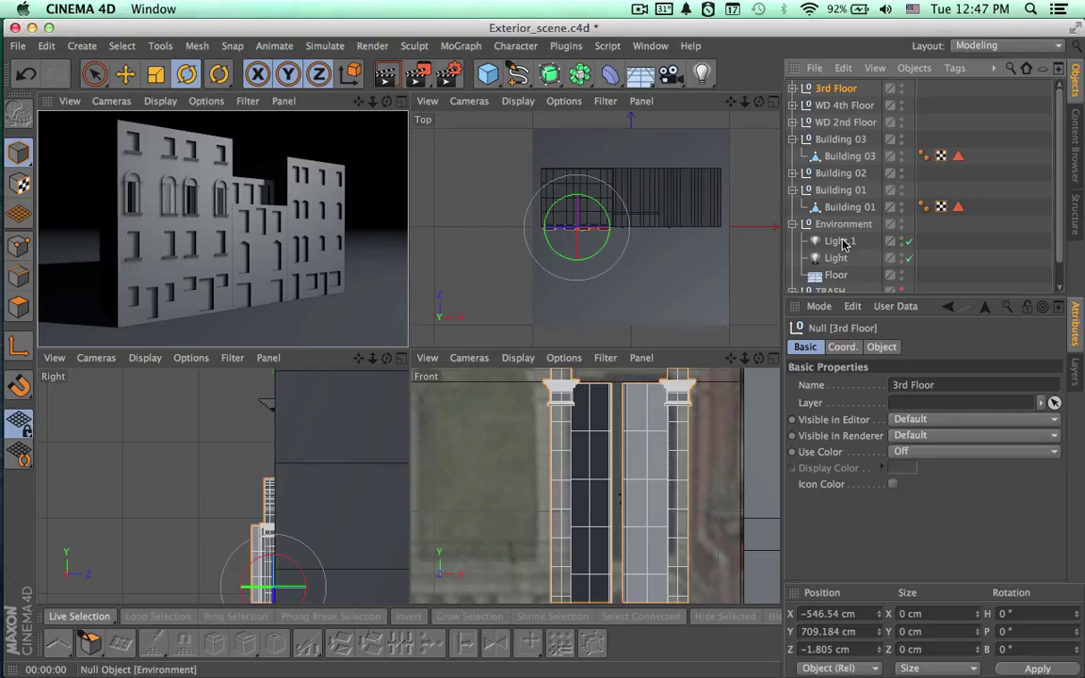
left_click(806, 278)
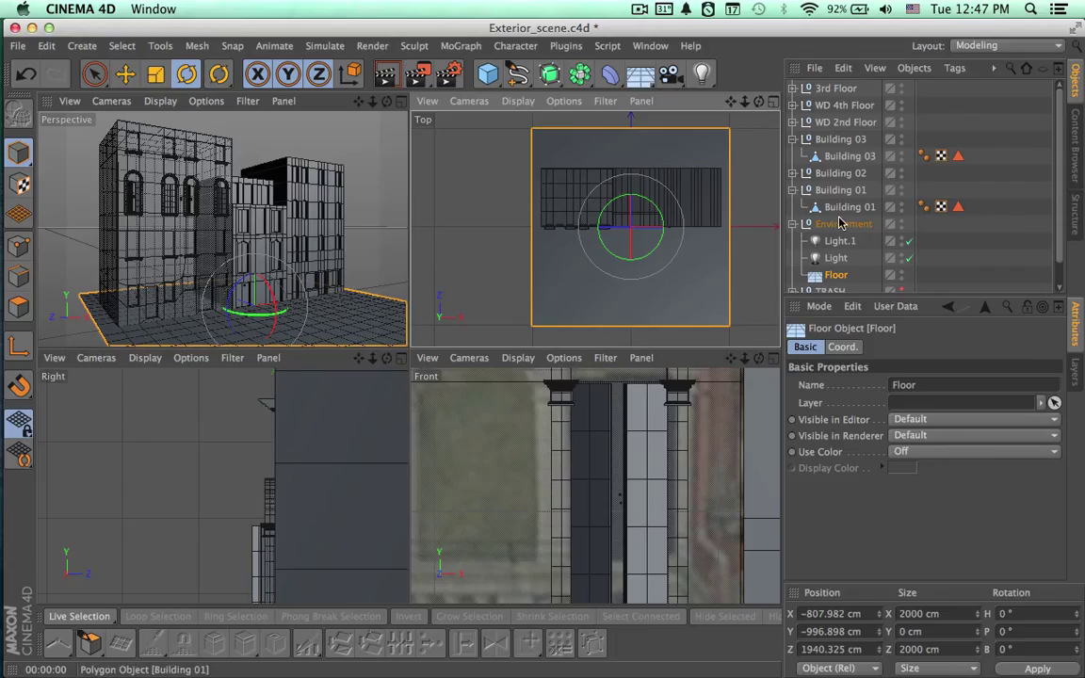
left_click(836, 257)
middle_click(721, 279)
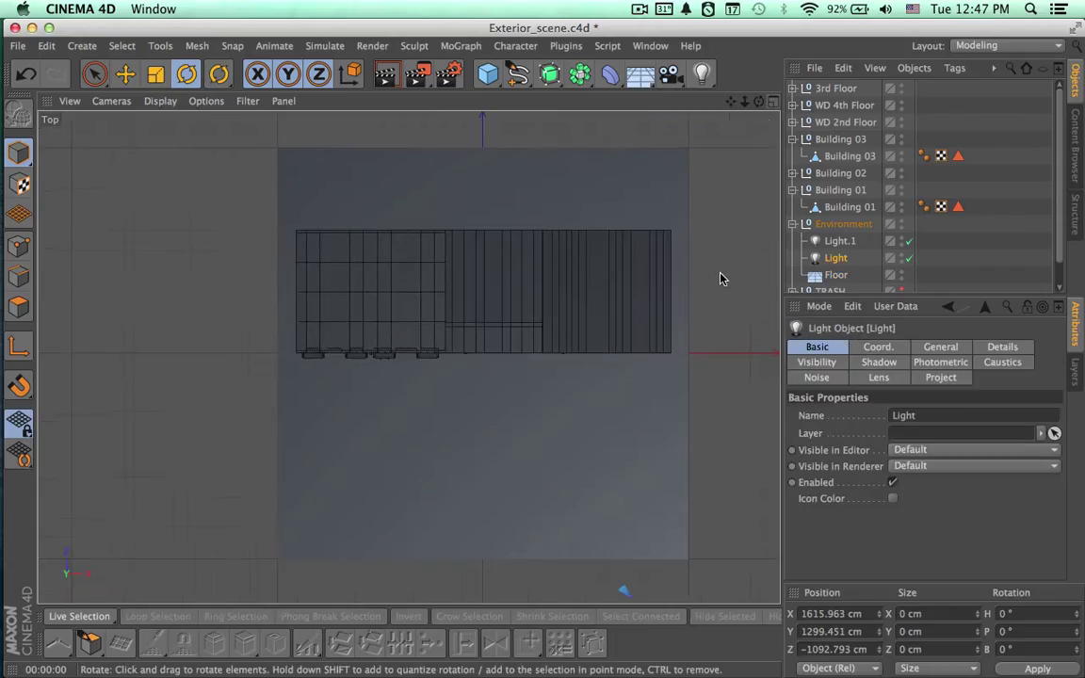
right_click_drag(703, 290, 552, 292, "alt")
middle_click_drag(558, 361, 463, 358, "alt")
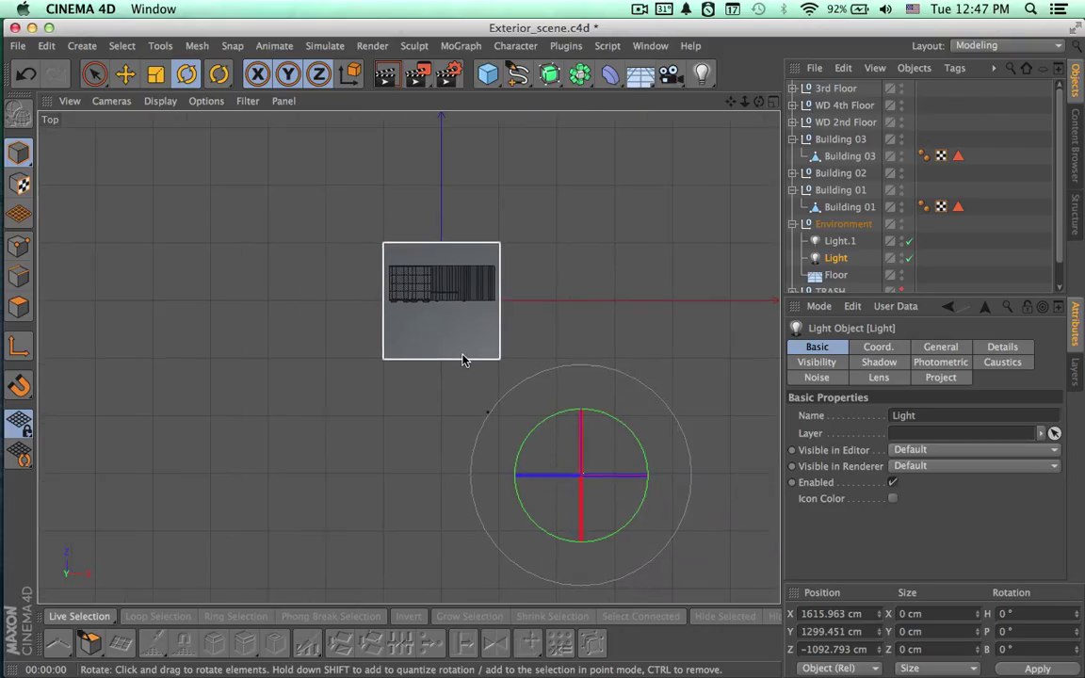
key("space")
left_click_drag(687, 475, 604, 473)
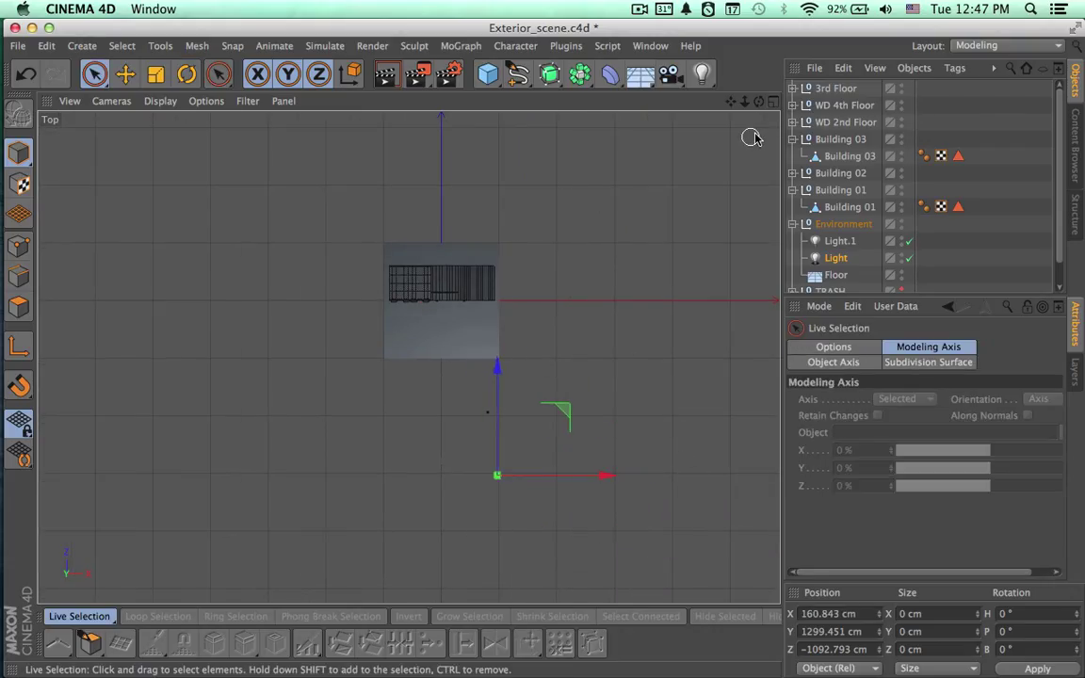
Render the enlarged perspective view from two angles to check the facades under the moved light.
left_click(770, 101)
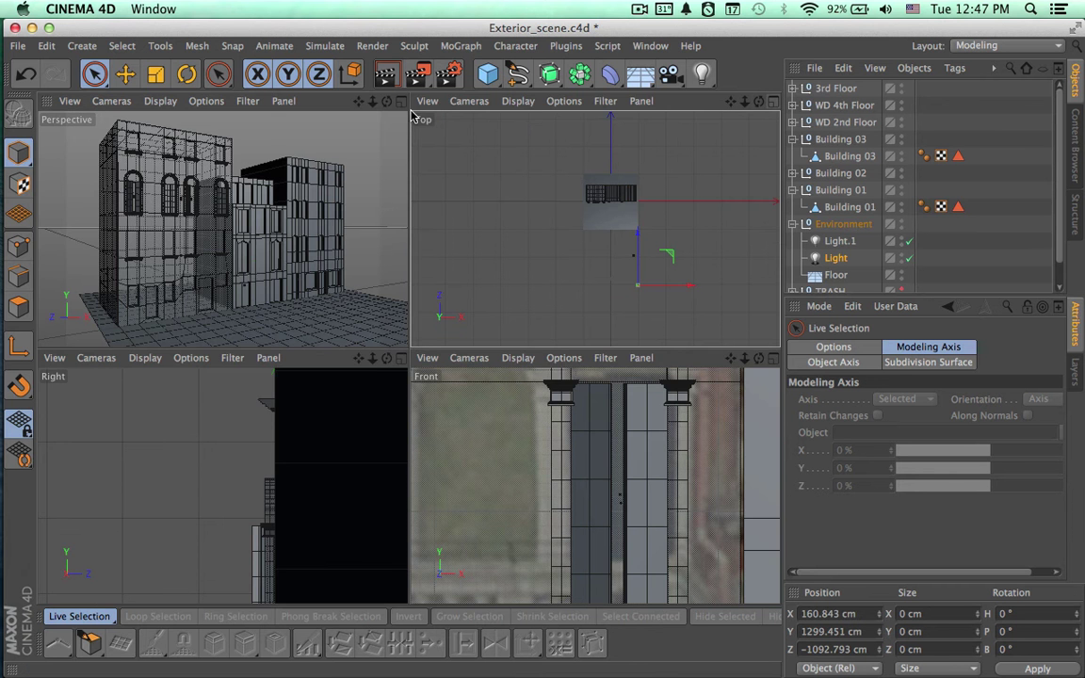
left_click(402, 102)
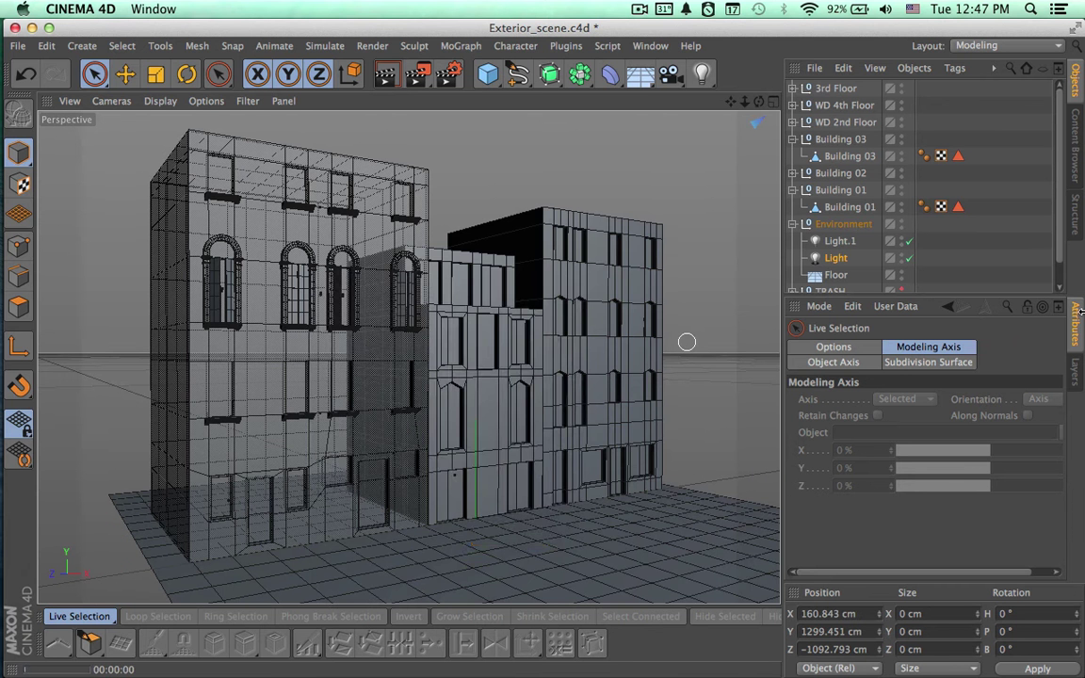
key("super+r")
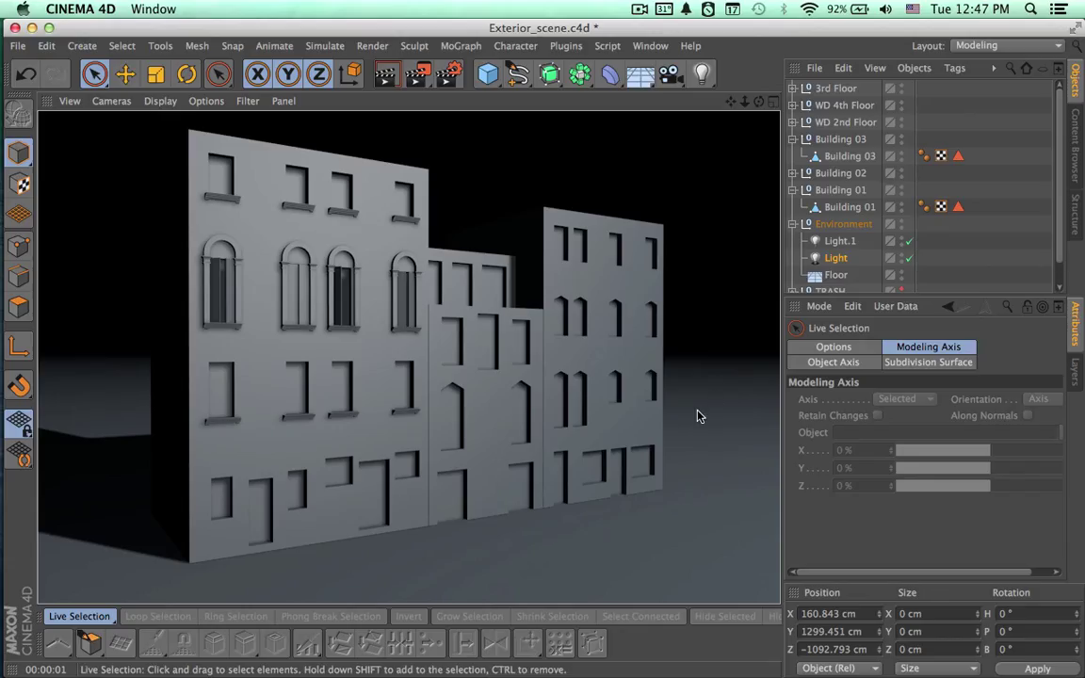
mouse_move(694, 434)
left_mouse_down("alt")
mouse_move(711, 403)
mouse_move(698, 398)
mouse_move(649, 417)
mouse_move(650, 435)
left_mouse_up("alt")
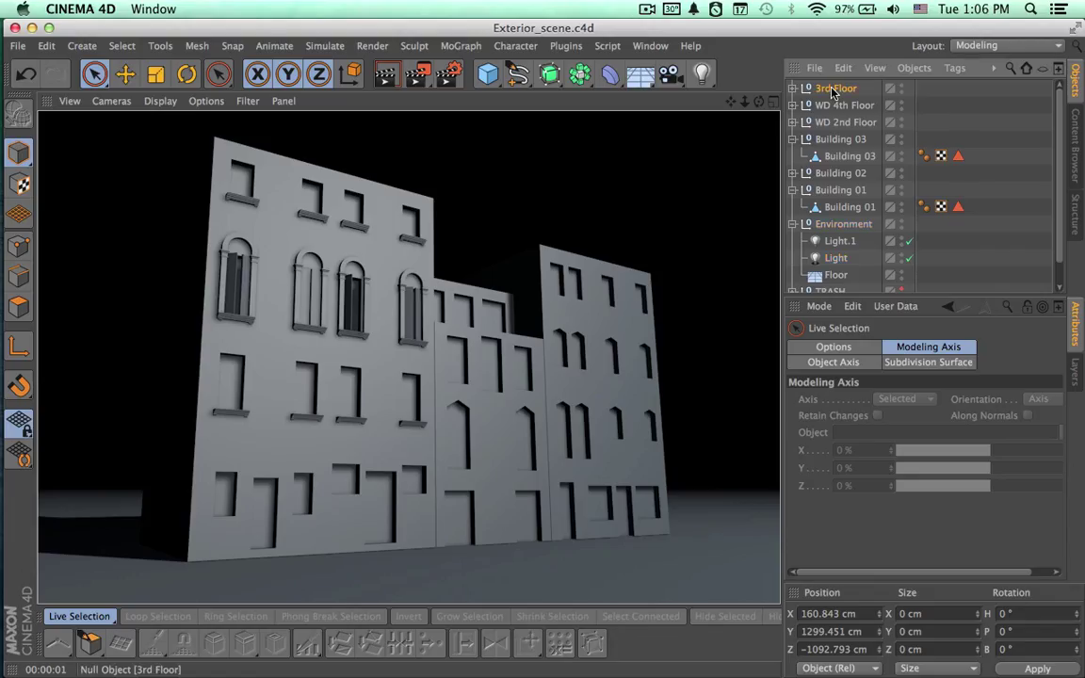
Duplicate the Doors A null from Drs 3rd Floor as a separate top-level object and collapse the 3rd Floor group.
left_click(834, 88)
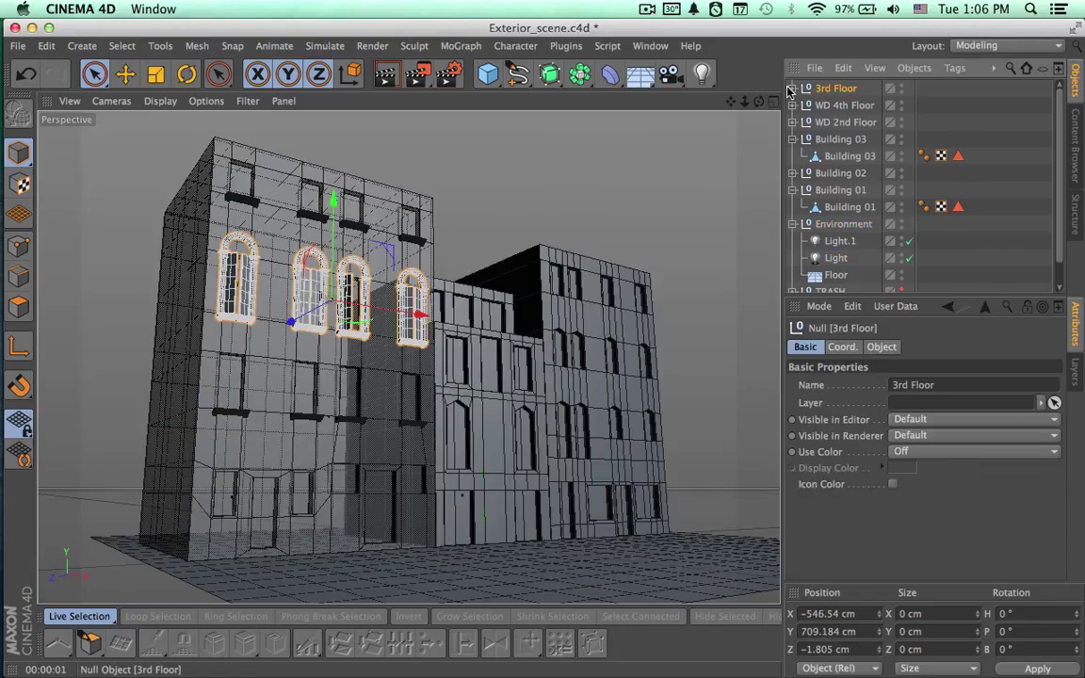
left_click(792, 89)
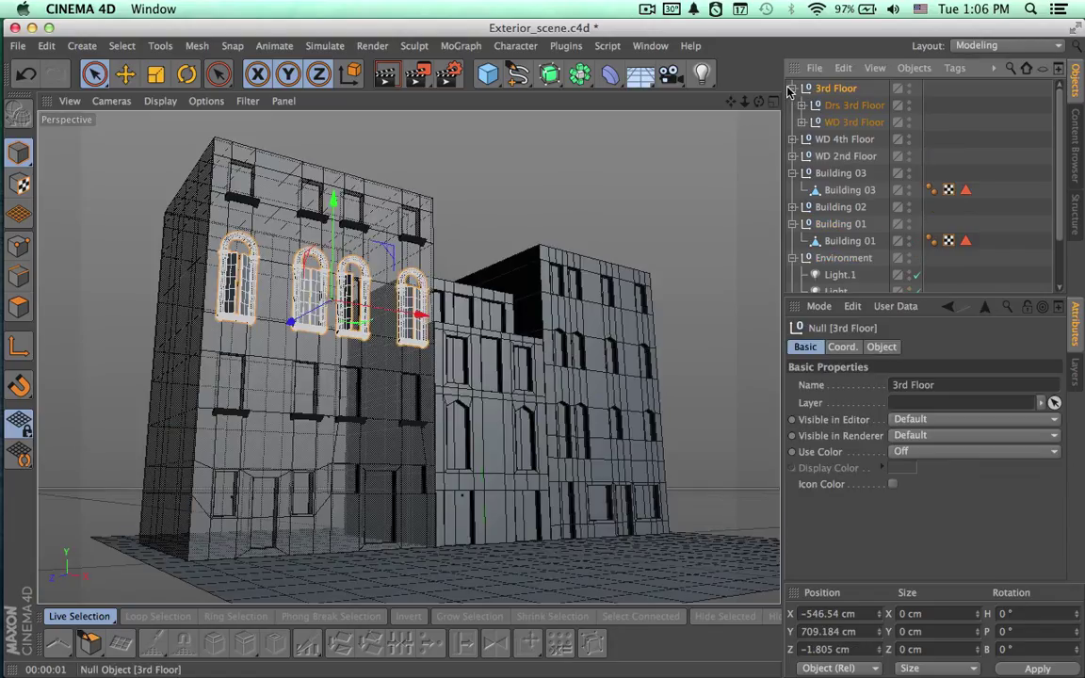
left_click(840, 109)
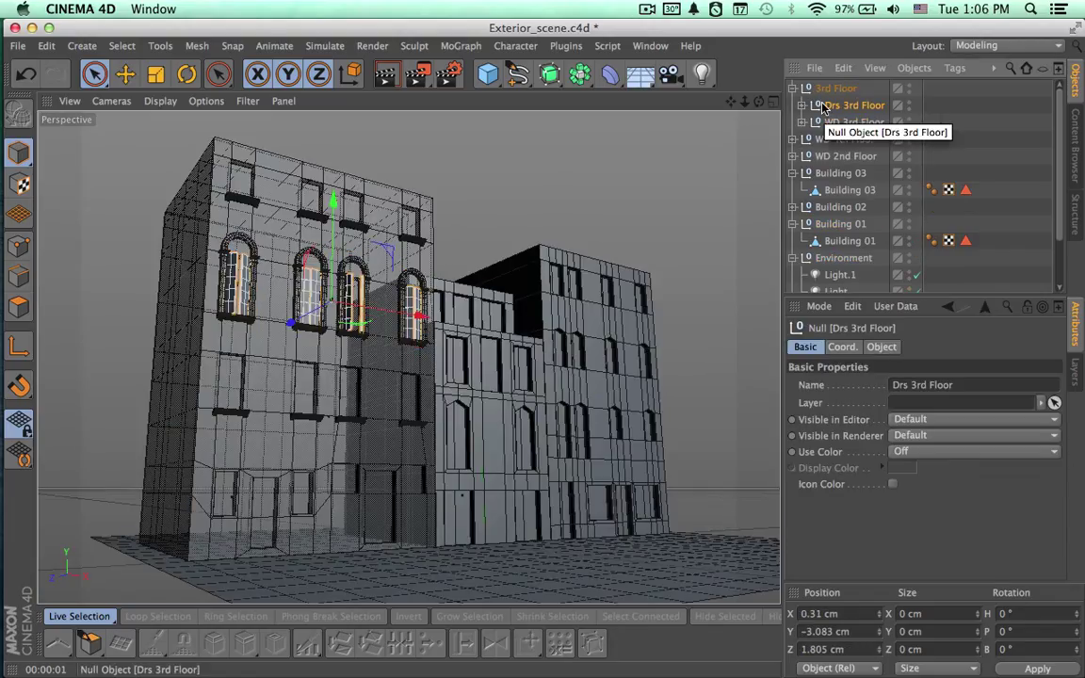
left_click(802, 106)
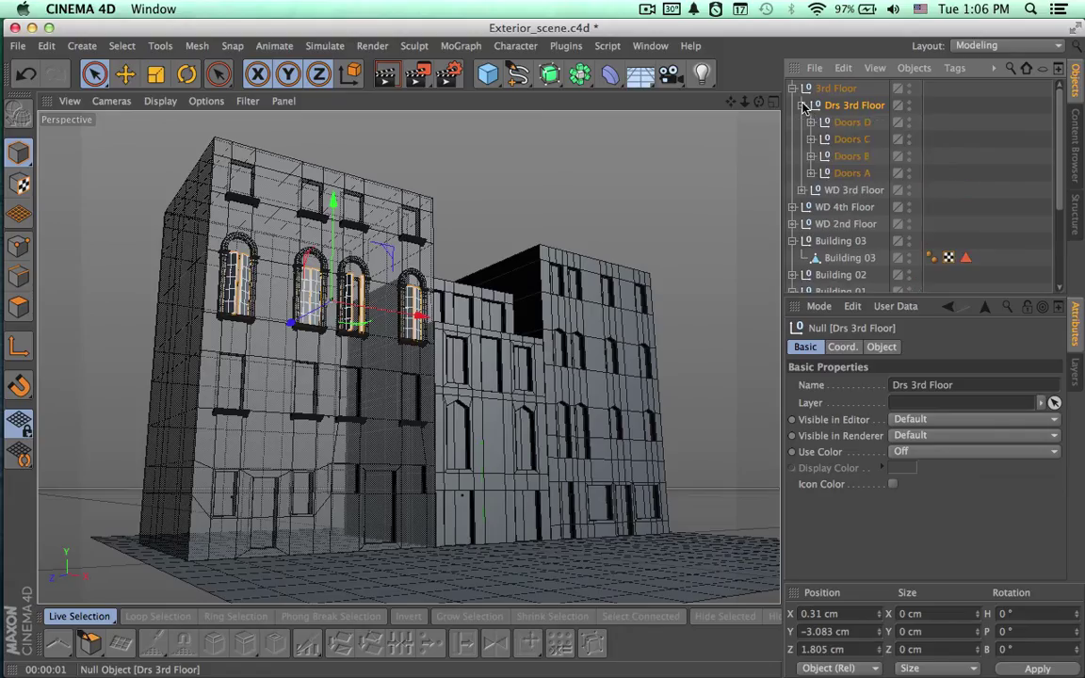
left_click(845, 124)
left_click(845, 173)
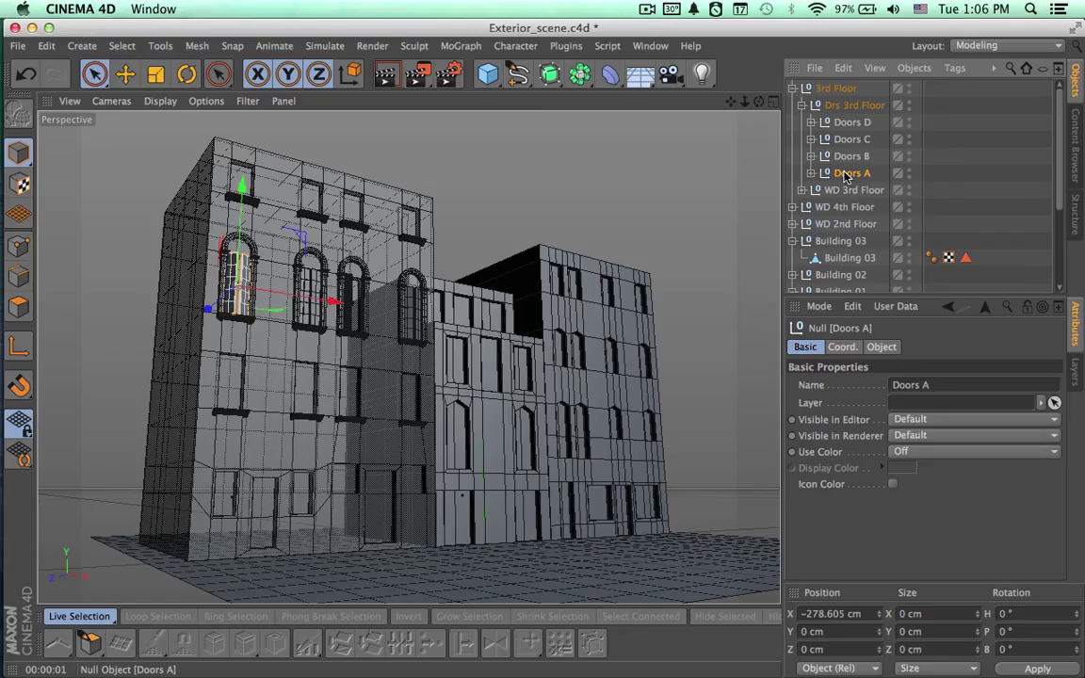
key("super+c")
key("super+v")
left_click(792, 105)
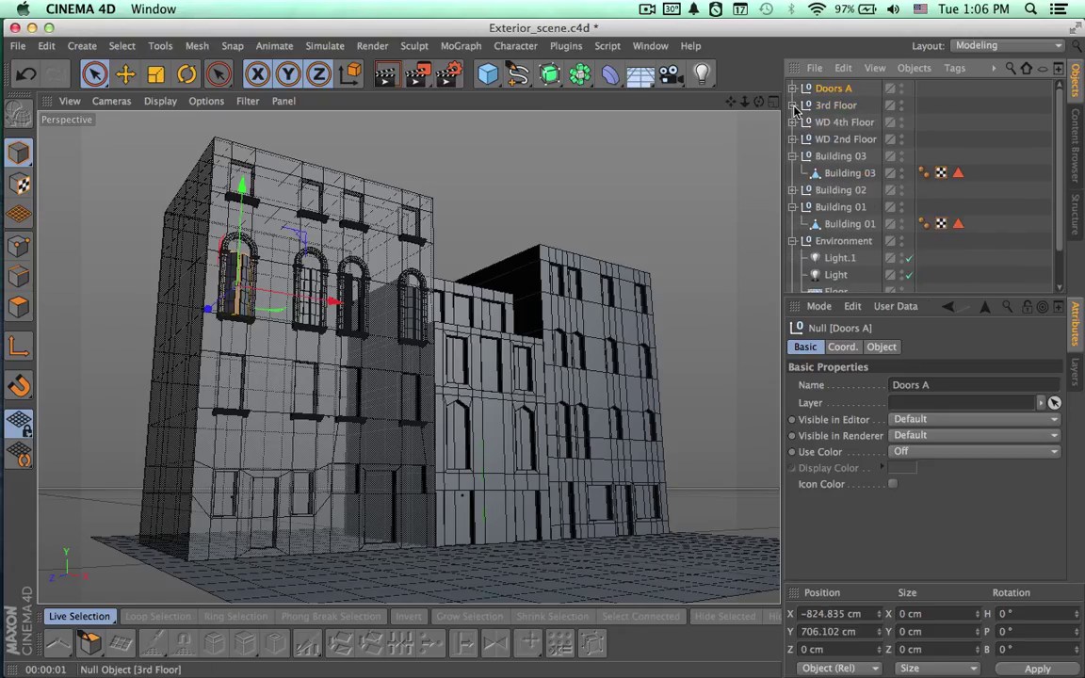
Expand the duplicated Doors A and set Door L's H rotation to 0°.
left_click(793, 89)
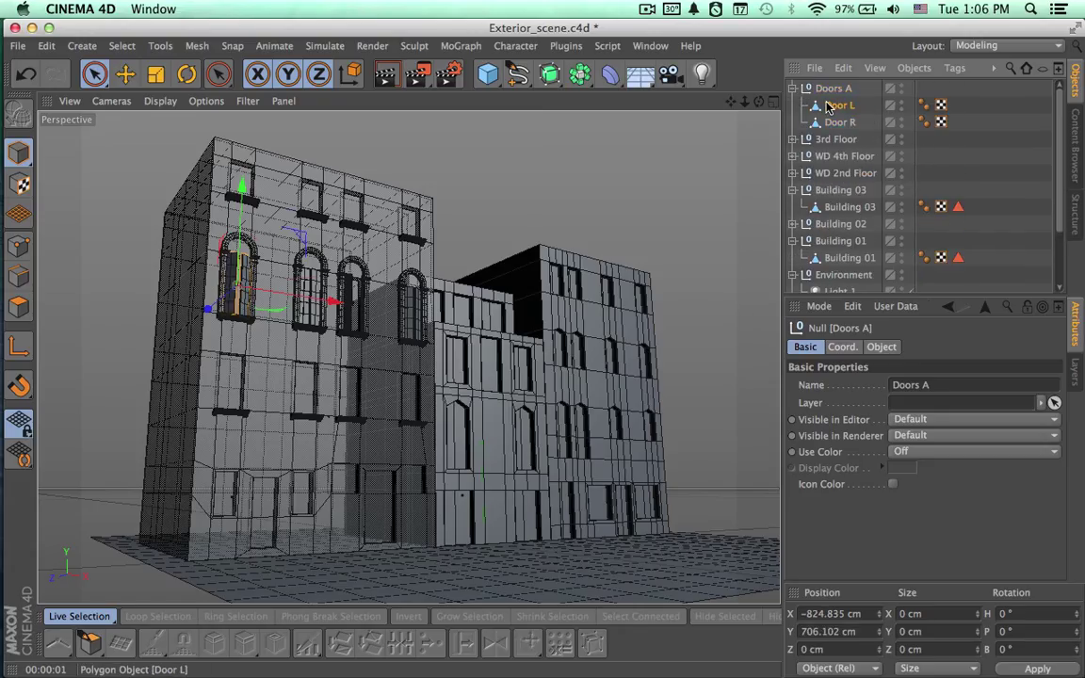
left_click(828, 105)
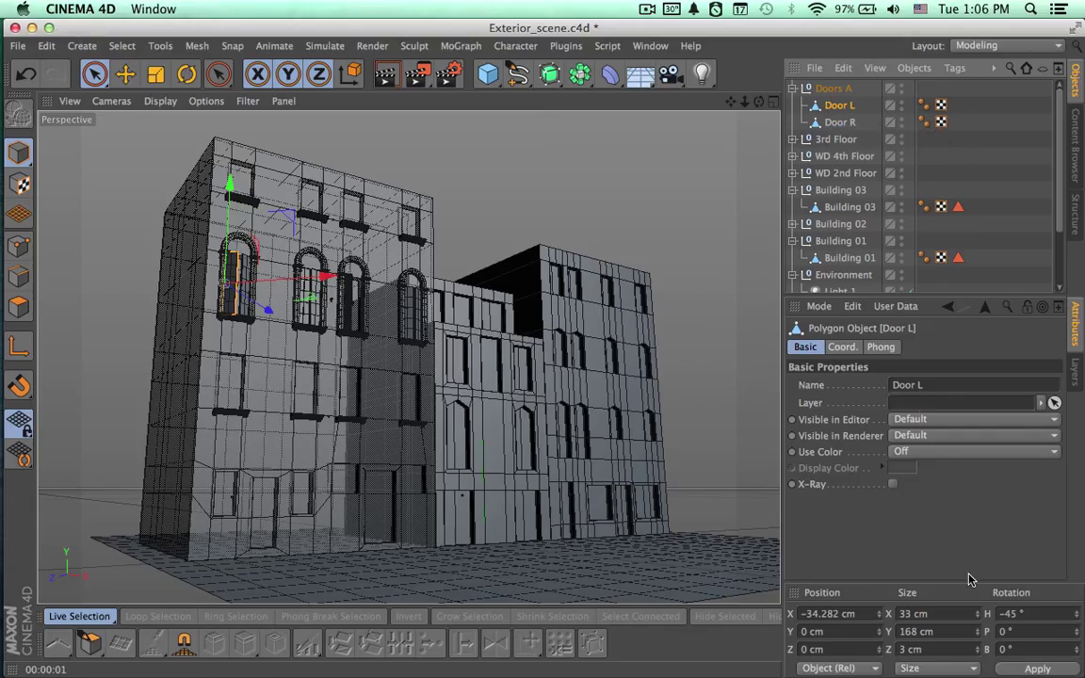
left_click_drag(1020, 613, 959, 607)
type("0")
key("Return")
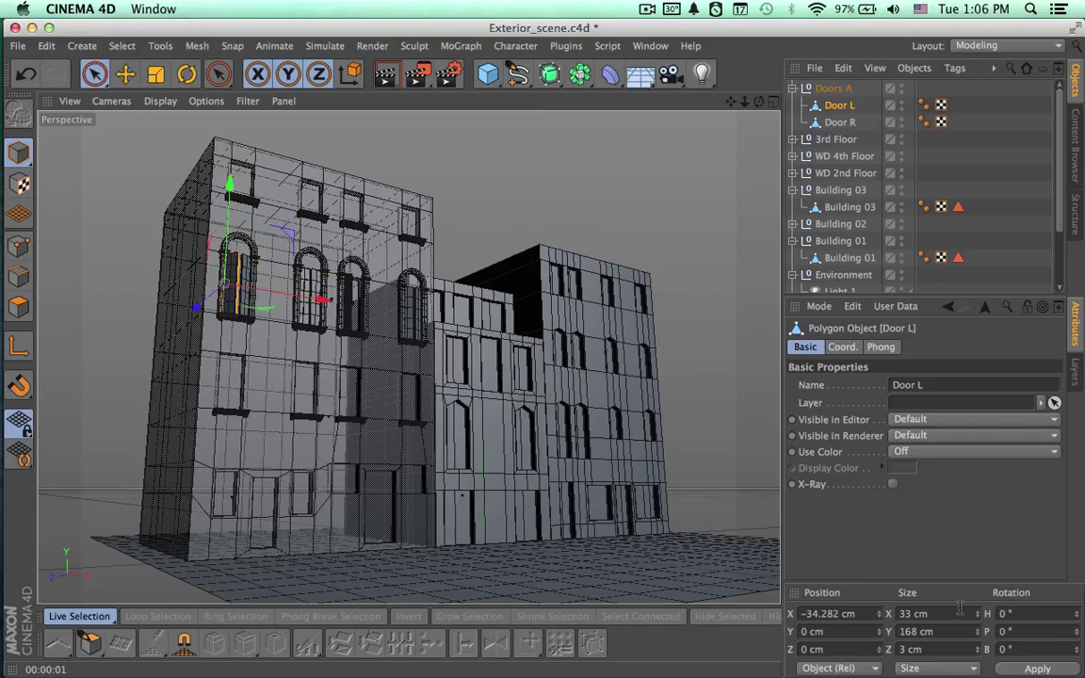
Try setting the duplicated Door R's H rotation to 0° and undo the change.
left_click(839, 123)
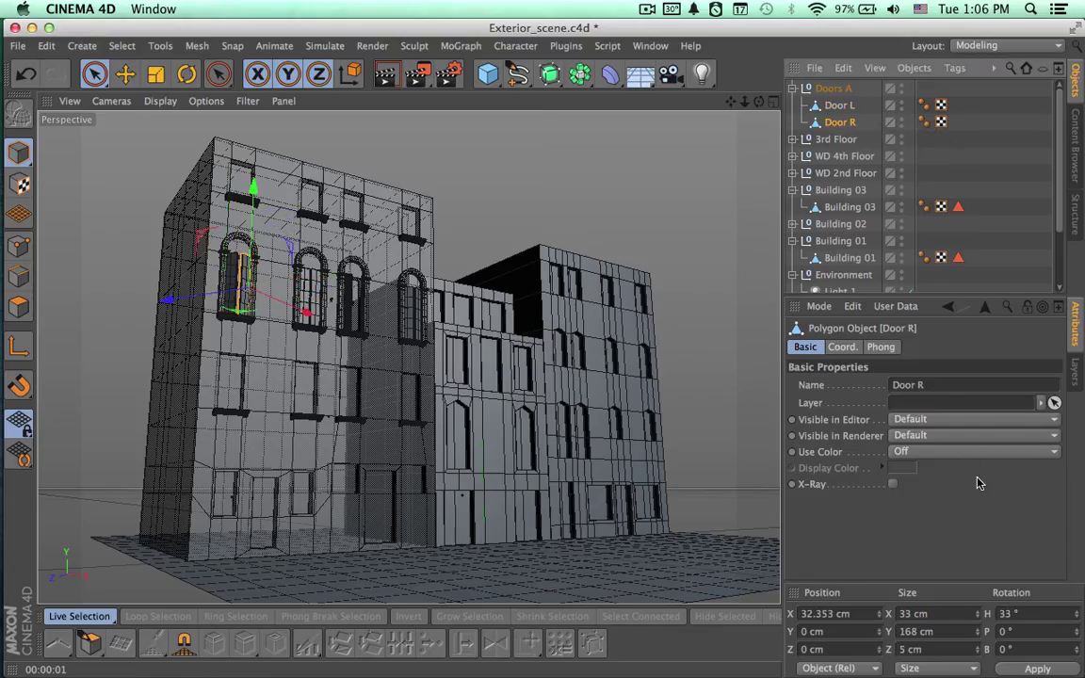
double_click(1033, 613)
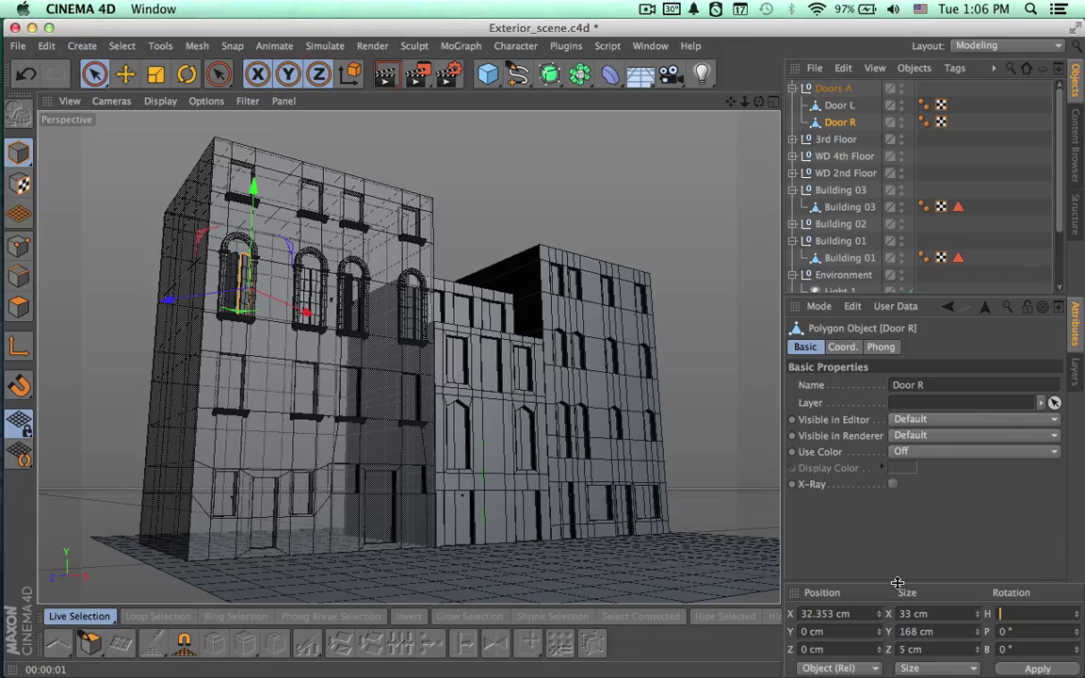
type("0")
key("Return")
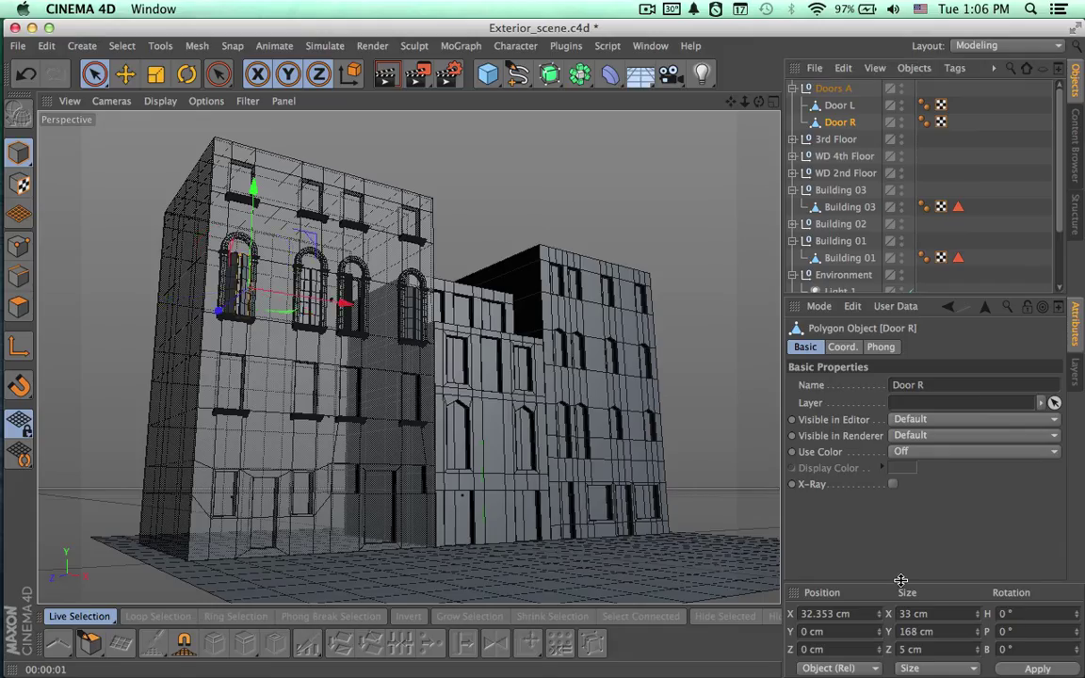
key("ctrl+z")
key("ctrl+z")
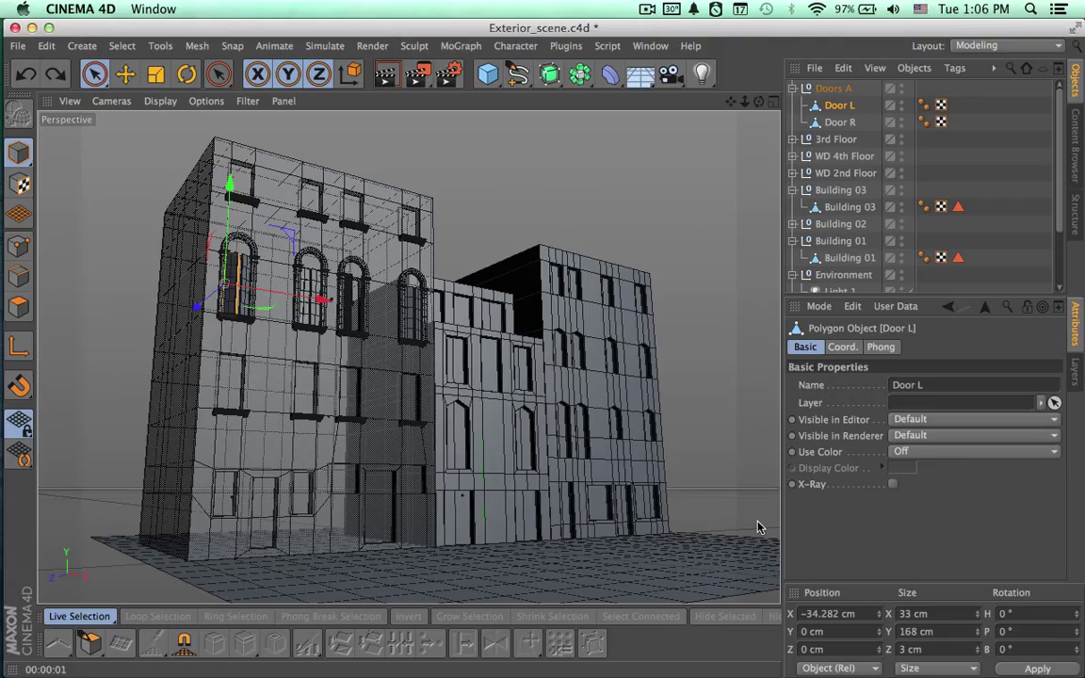
Move the duplicated Doors A down to the rectangular window below, at Y about 456 cm, and set Door R's H rotation to 0°.
left_click(825, 88)
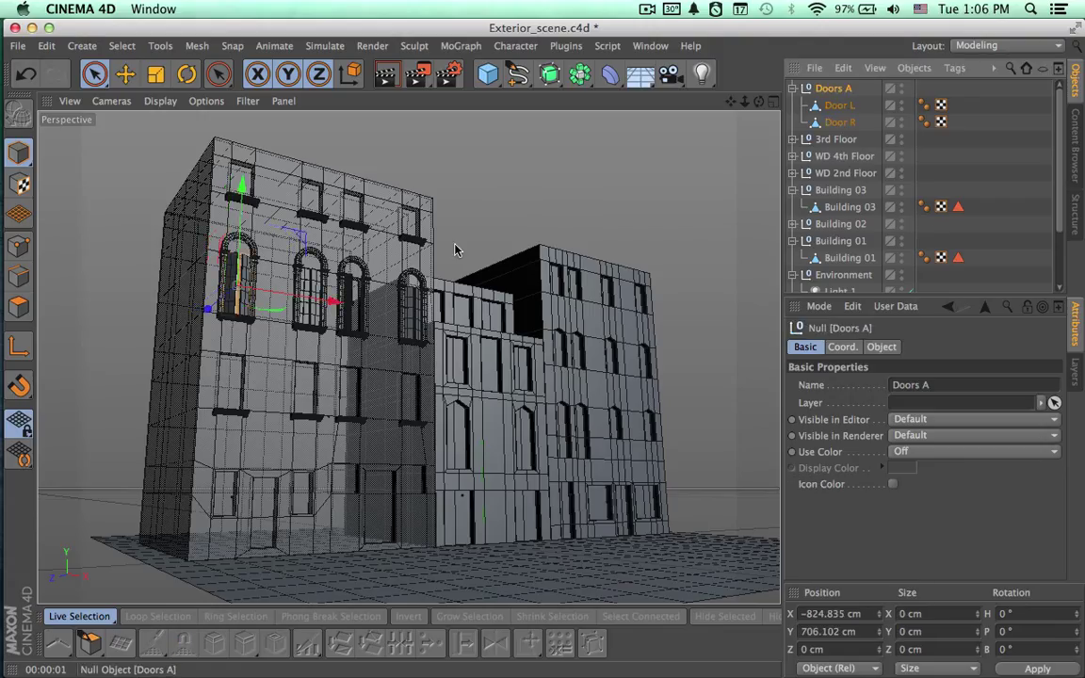
left_click_drag(242, 185, 237, 295)
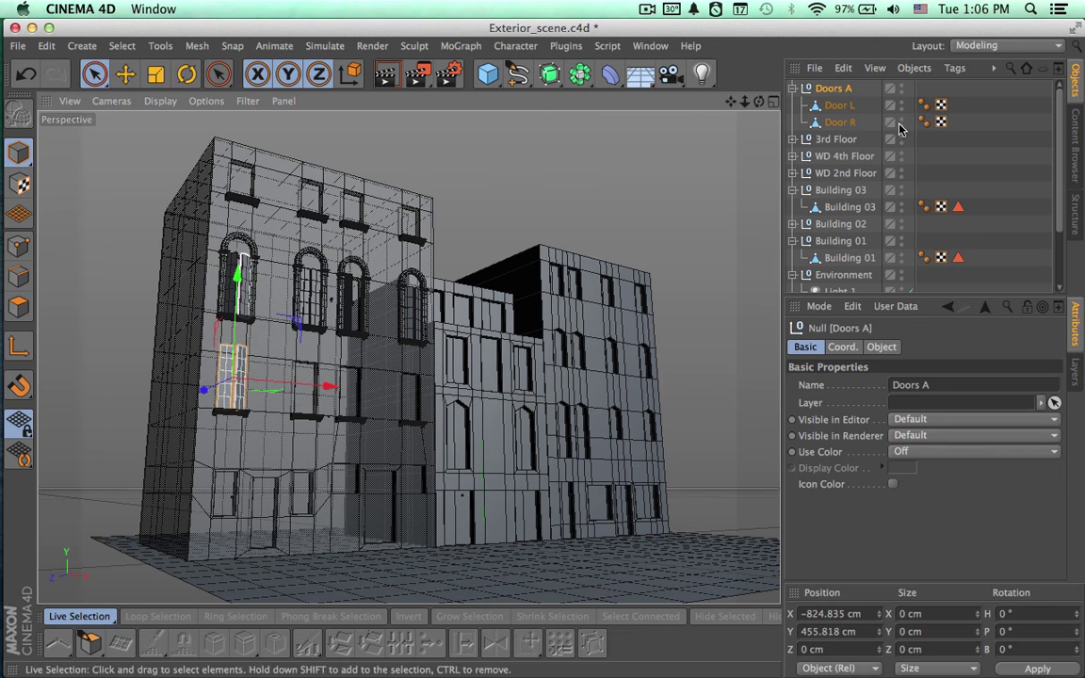
left_click(839, 106)
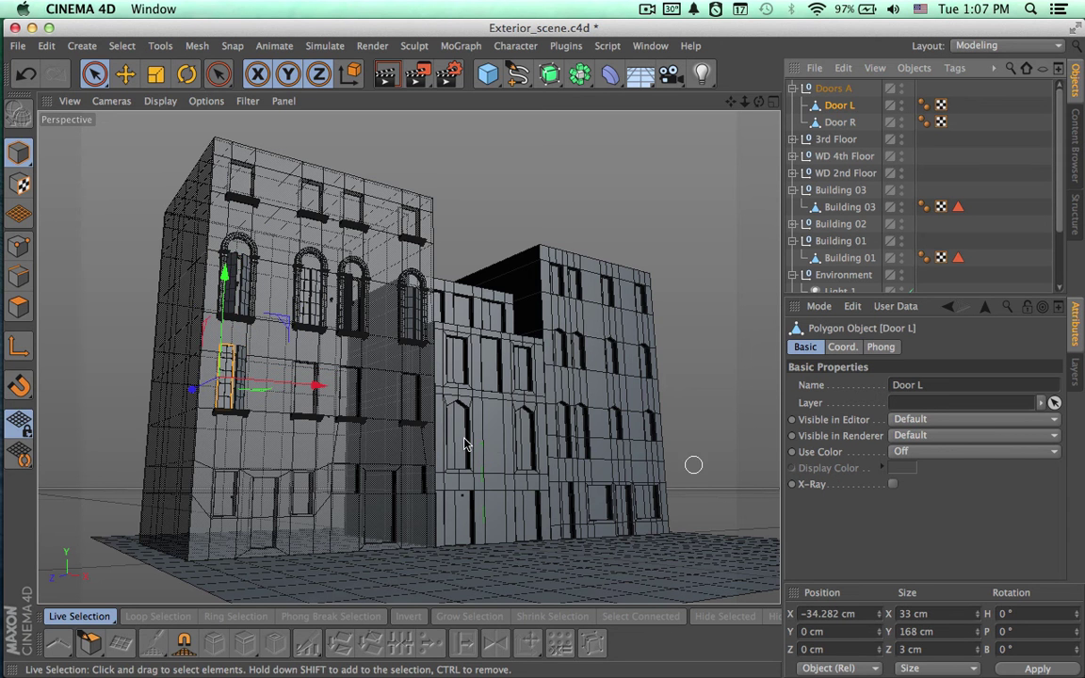
right_click_drag(321, 384, 448, 385, "alt")
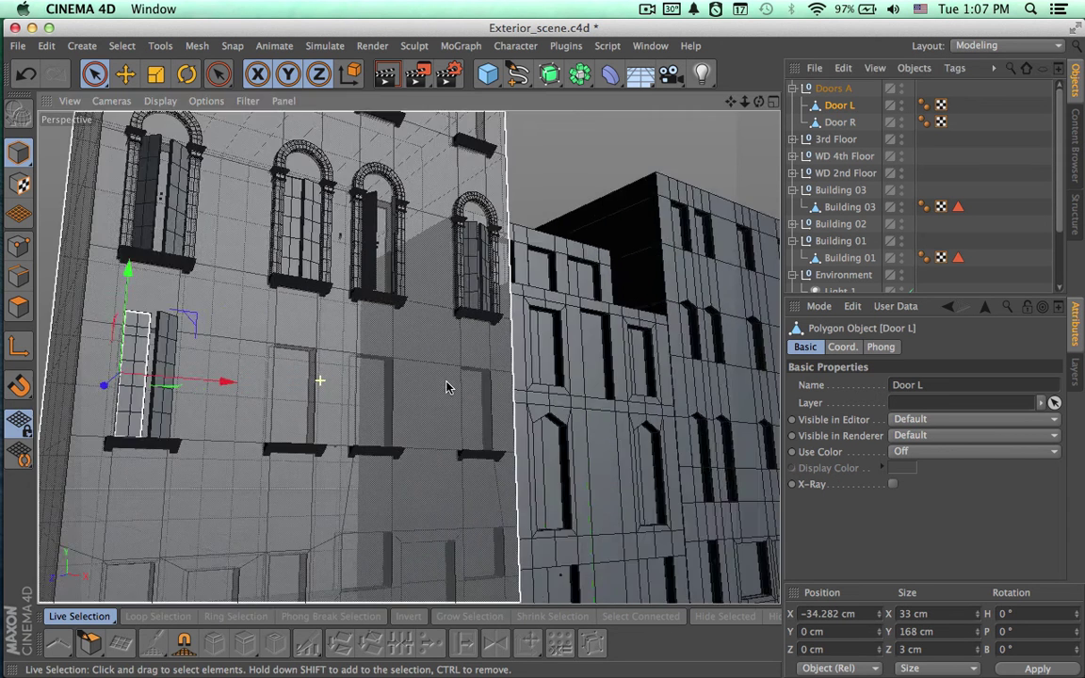
middle_click_drag(290, 383, 499, 382, "alt")
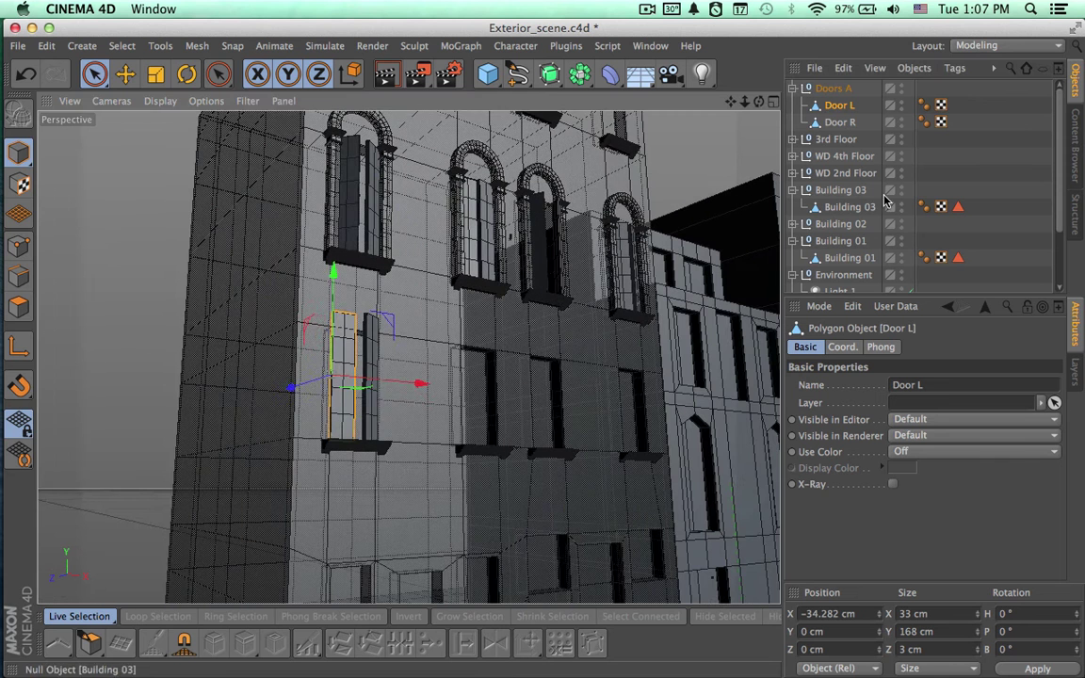
left_click(839, 123)
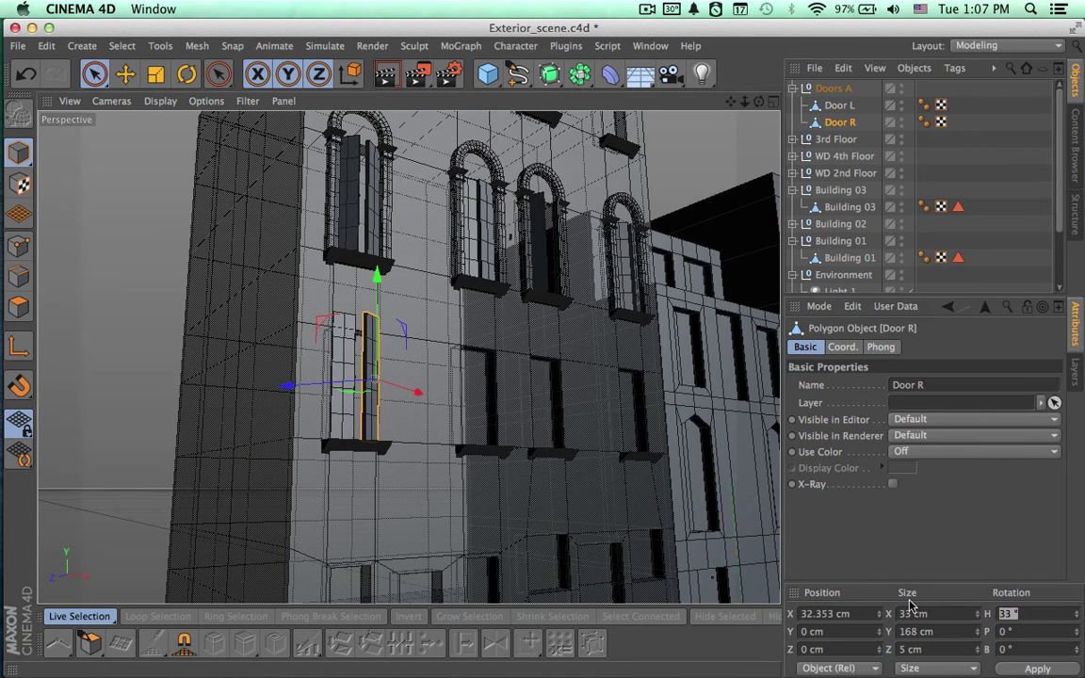
type("0")
key("Return")
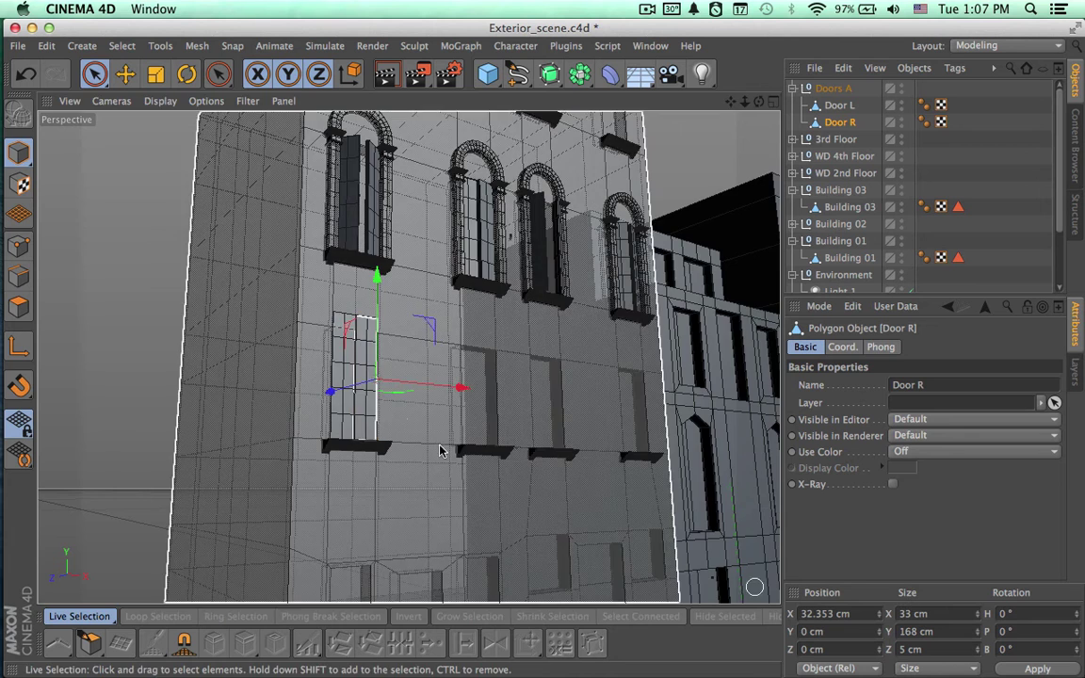
In the front view, scale Doors A along Y to the window opening's height and lower it to Y about 445 cm.
right_click_drag(416, 411, 527, 396, "alt")
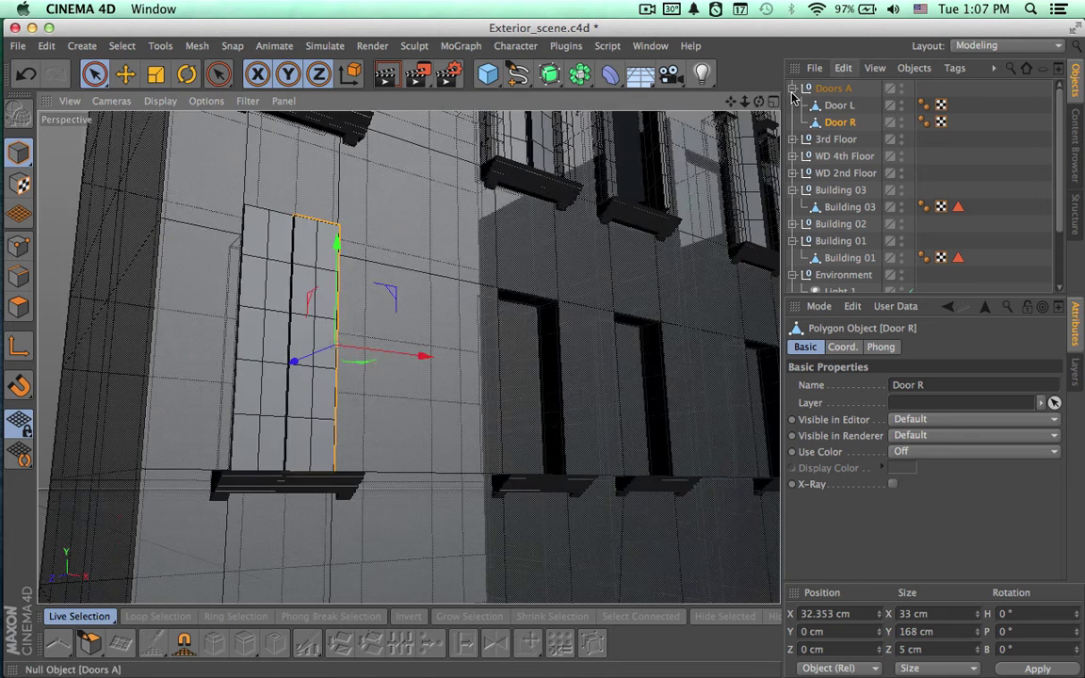
left_click(773, 101)
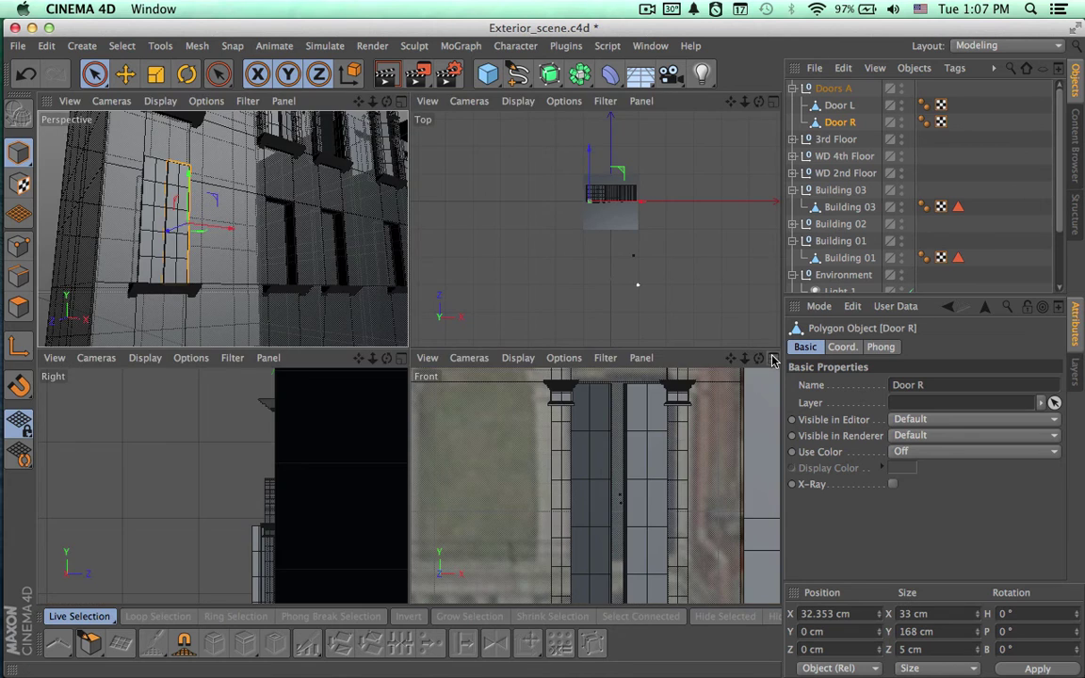
left_click(772, 358)
scroll(552, 377, "up", 2)
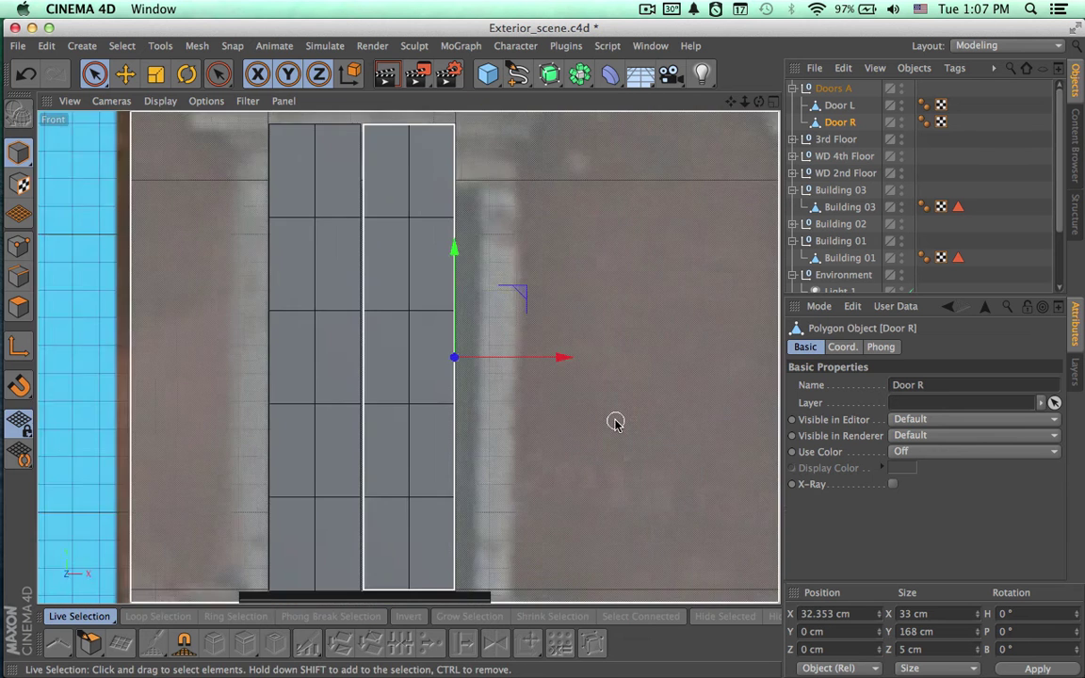
scroll(587, 424, "down", 3)
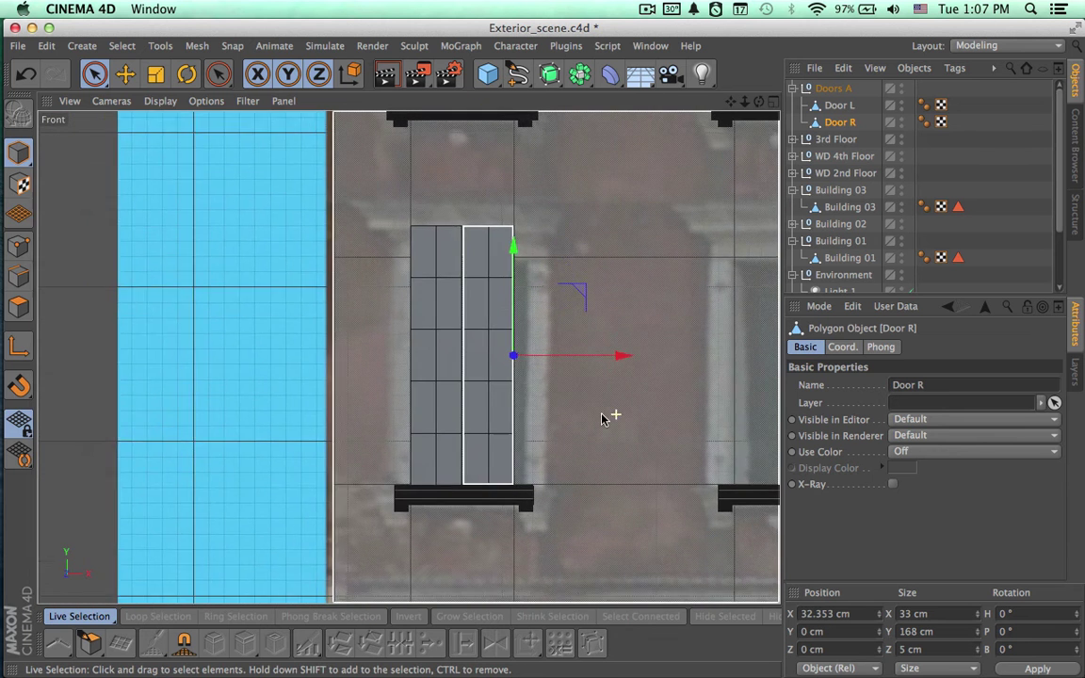
left_click(832, 91)
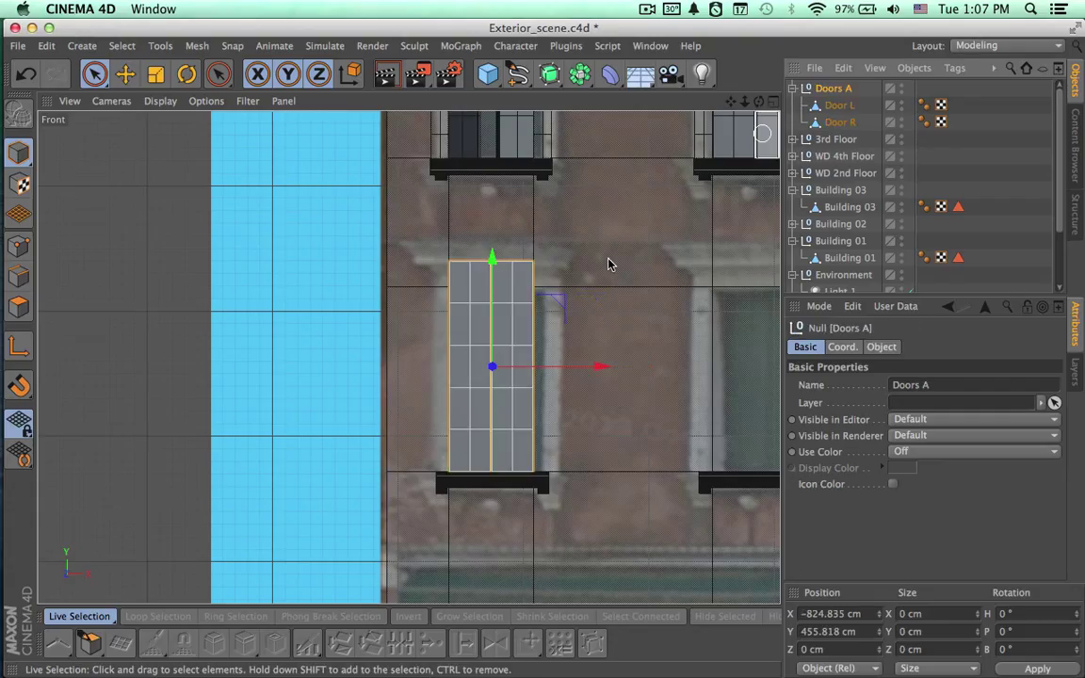
key("t")
mouse_move(491, 252)
left_mouse_down()
mouse_move(492, 325)
mouse_move(495, 274)
left_mouse_up()
key("space")
Nudge Doors A up along Y to about 446 cm to align it with the window opening above the sill.
scroll(533, 368, "up", 6)
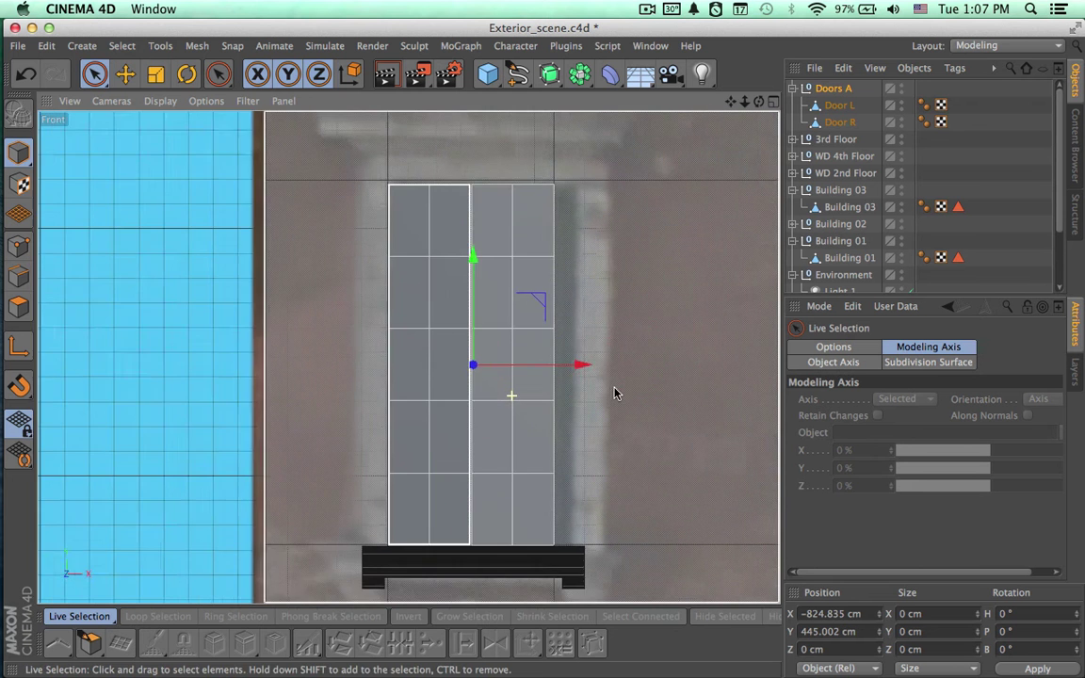
right_click_drag(629, 388, 632, 380, "alt")
middle_click_drag(583, 317, 581, 336, "alt")
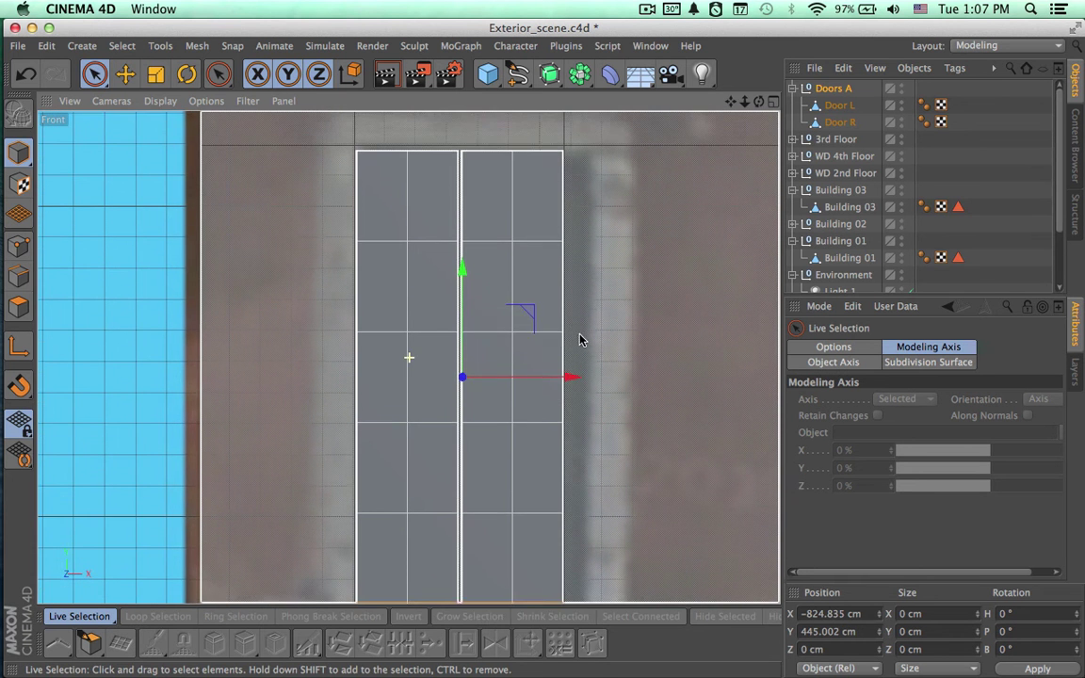
middle_click_drag(500, 344, 520, 318, "alt")
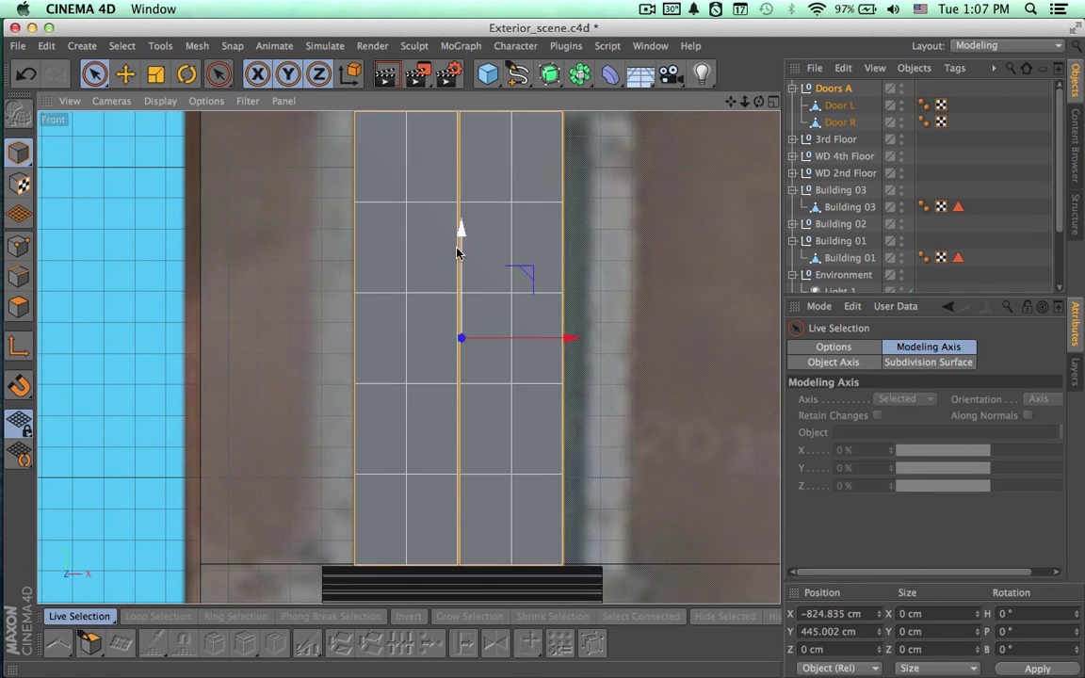
left_click_drag(459, 241, 461, 246)
scroll(523, 267, "down", 3)
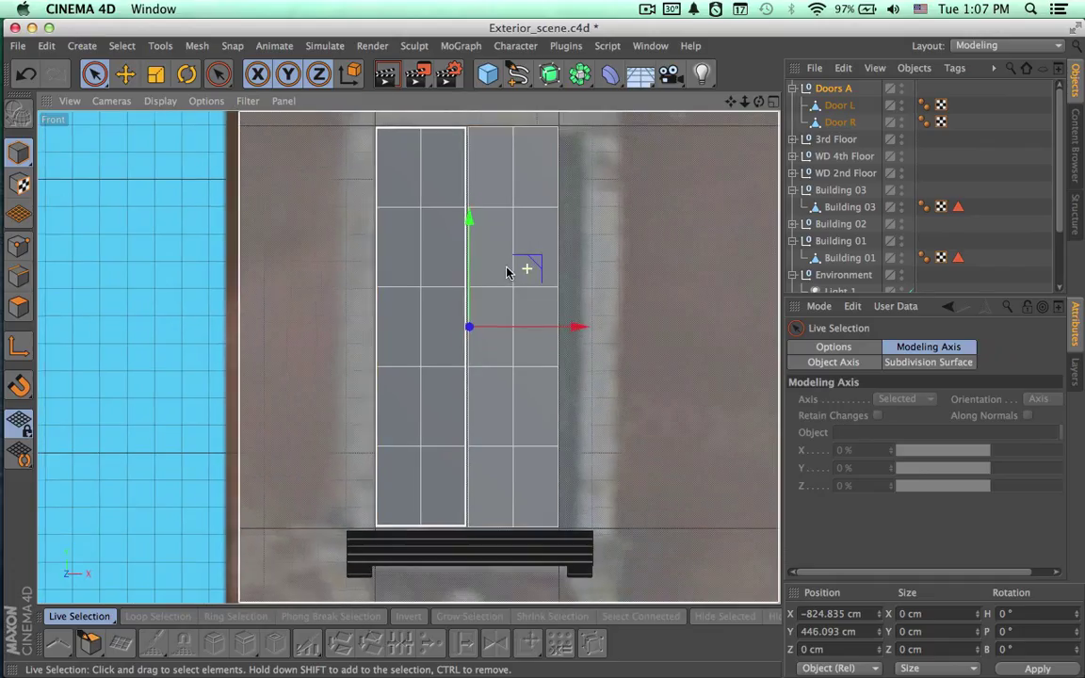
middle_click_drag(509, 269, 513, 296, "alt")
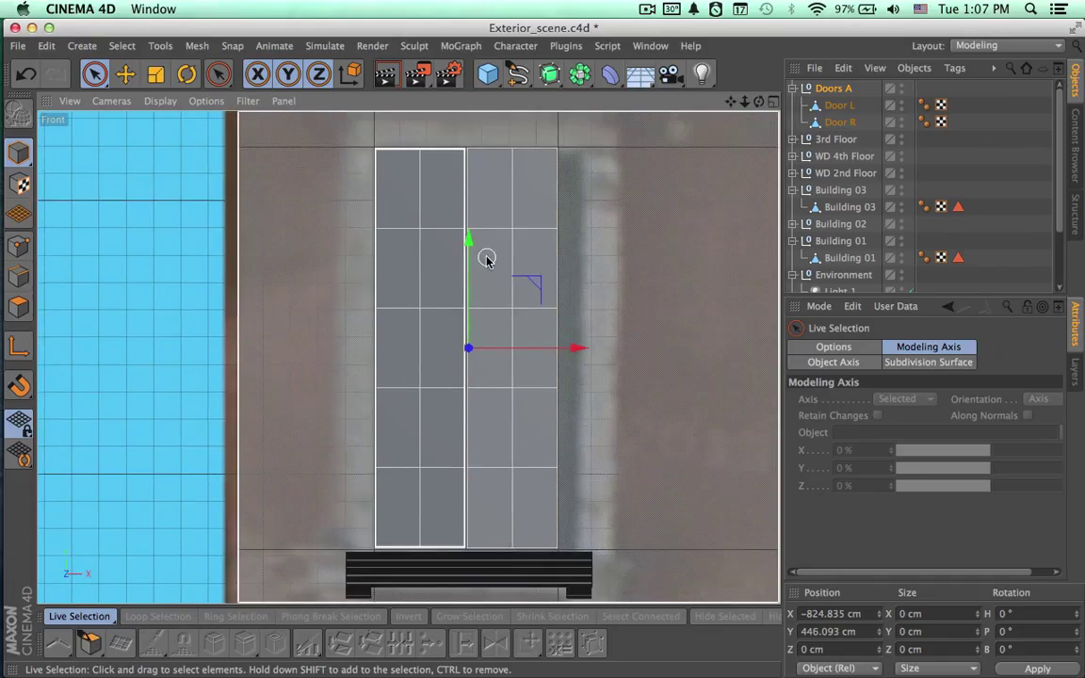
Render the perspective view from a lower-floor angle to check how the closed doors sit in the window.
left_click(771, 102)
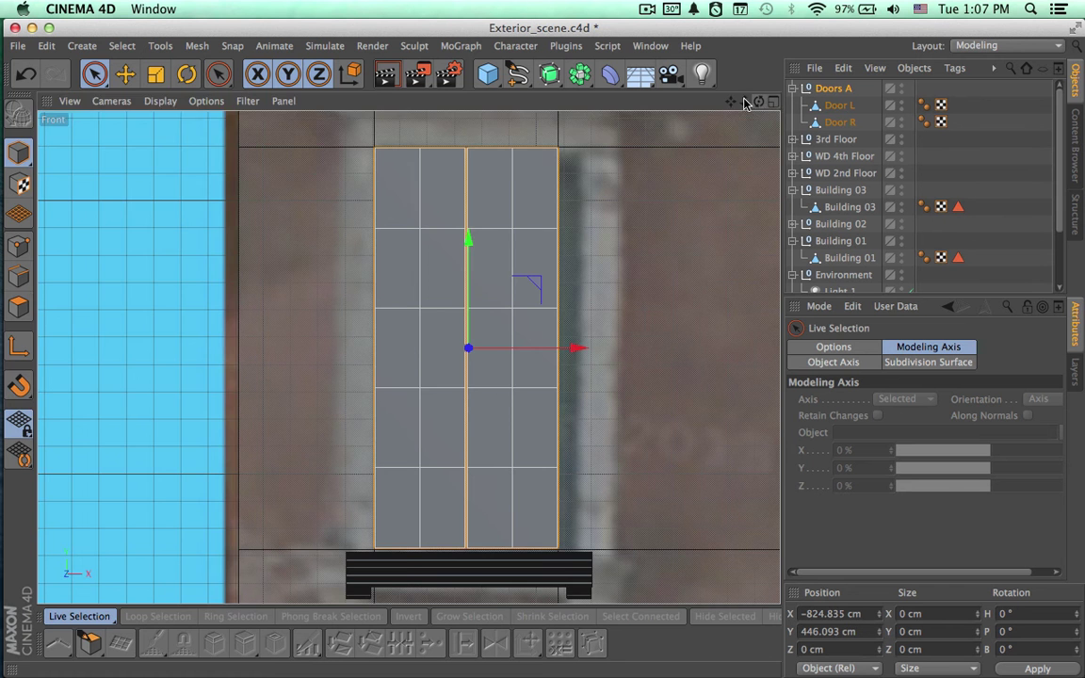
middle_click(336, 240)
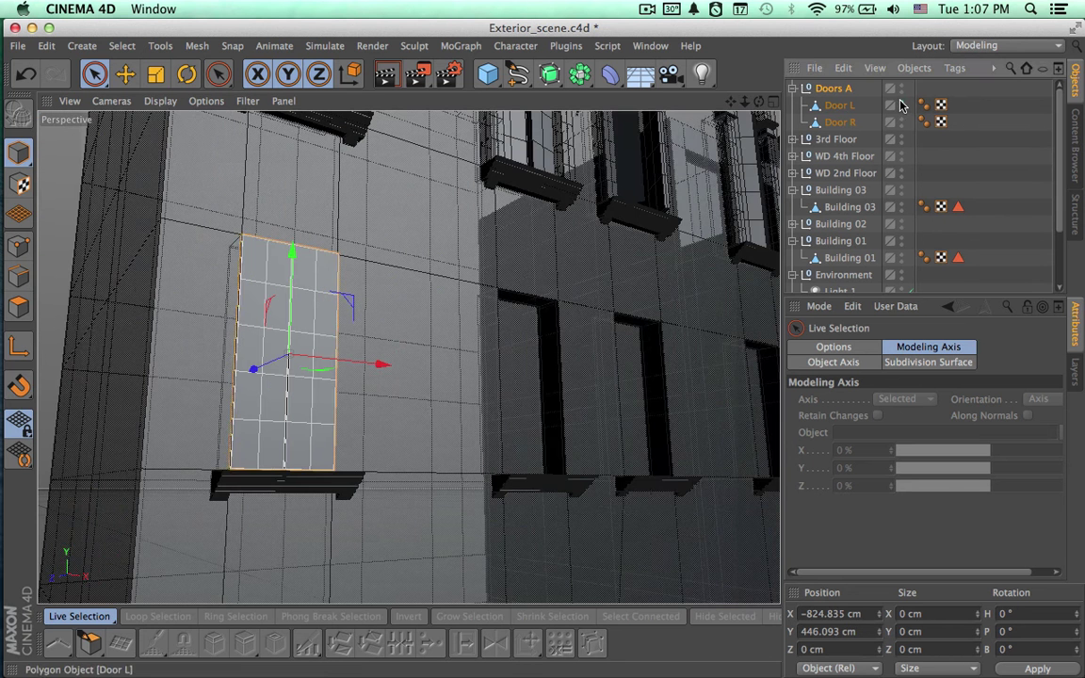
double_click(900, 102)
left_click_drag(492, 356, 455, 402, "alt")
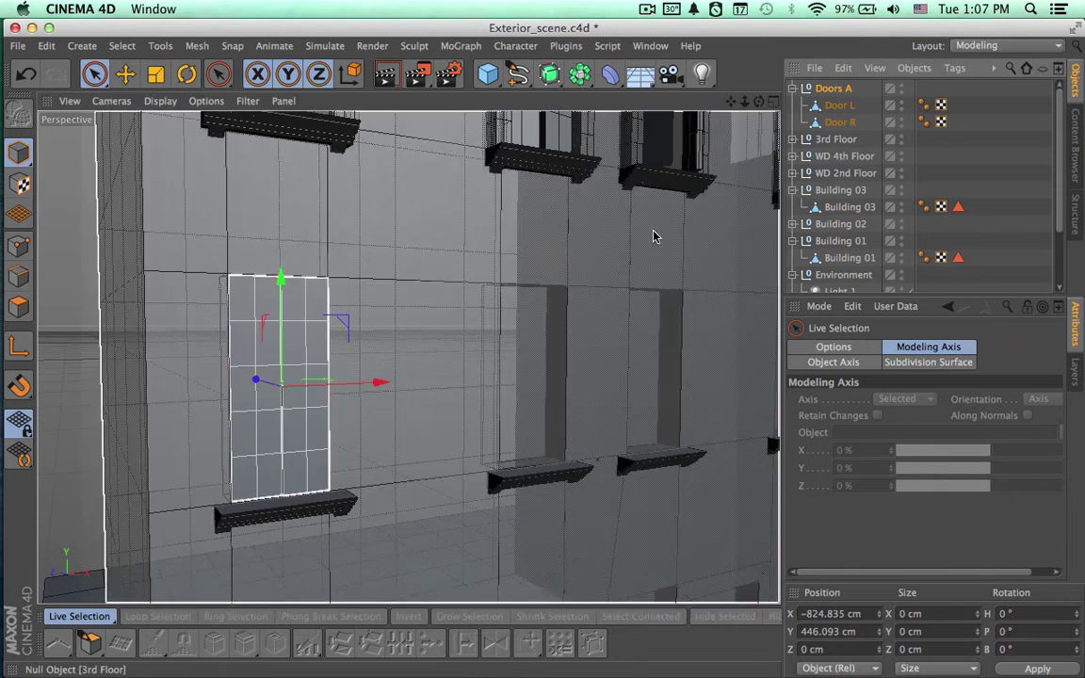
key("super+r")
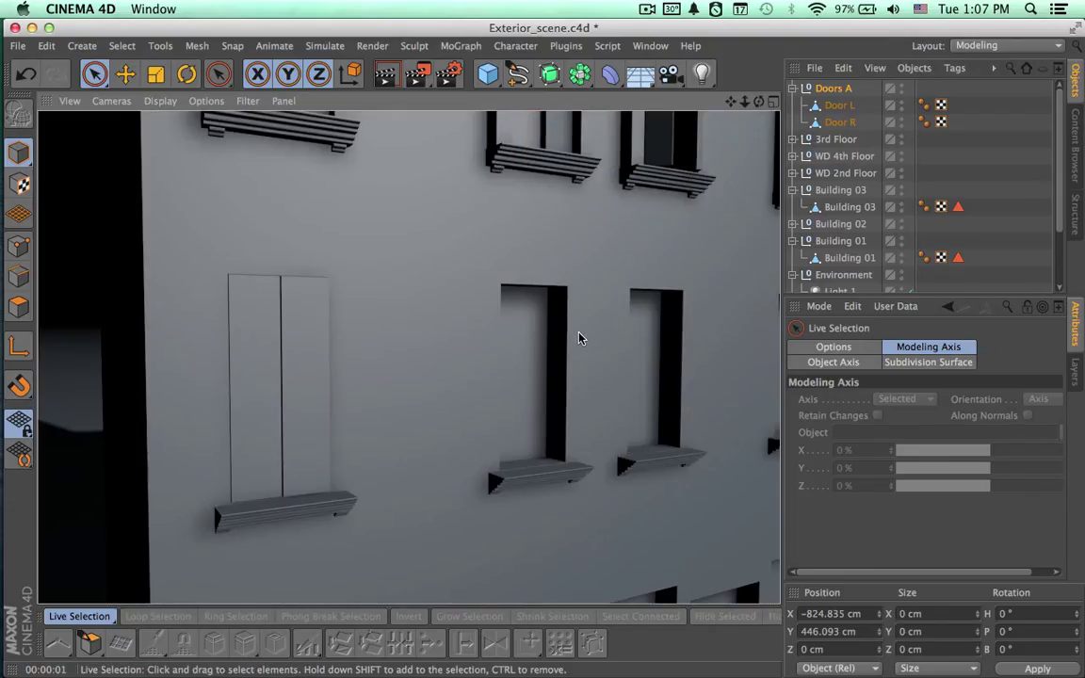
middle_click_drag(643, 217, 607, 360, "alt")
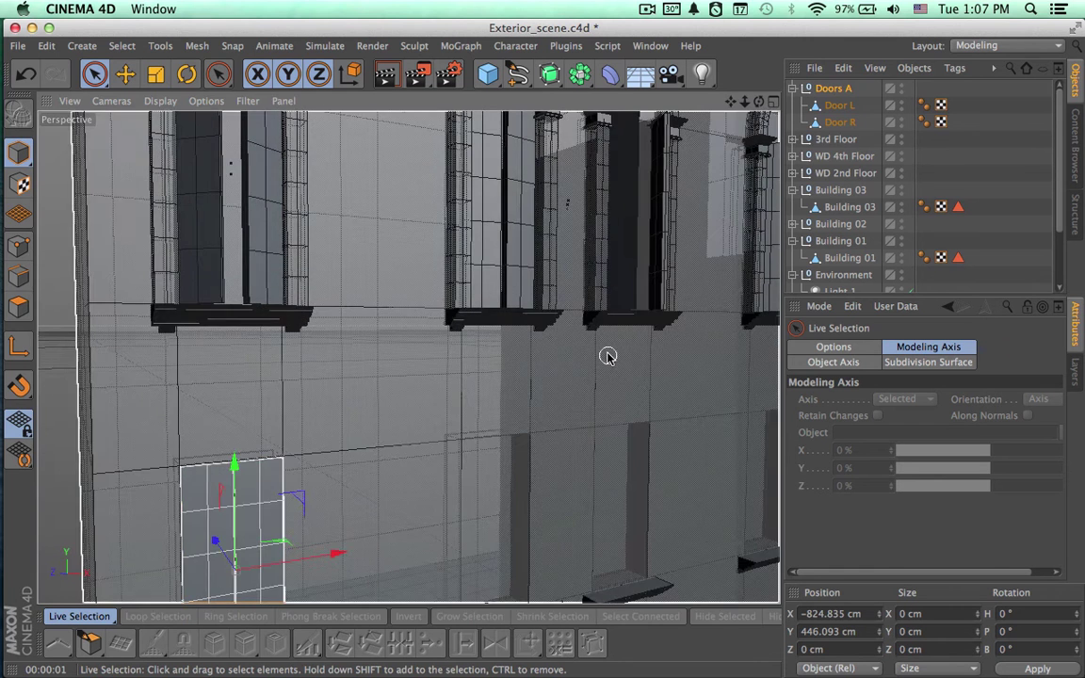
Move the lower window's Doors A group along Z to about 18.7 cm so the doors sit recessed in the wall opening.
left_click_drag(607, 356, 619, 285, "alt")
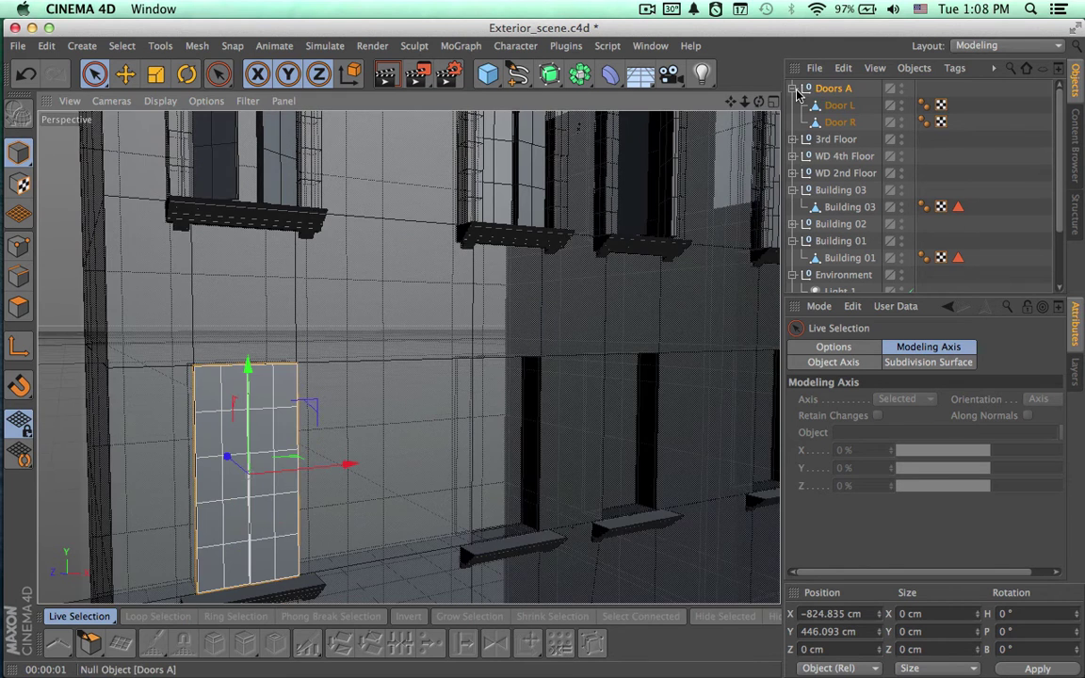
left_click(793, 88)
left_click(830, 106)
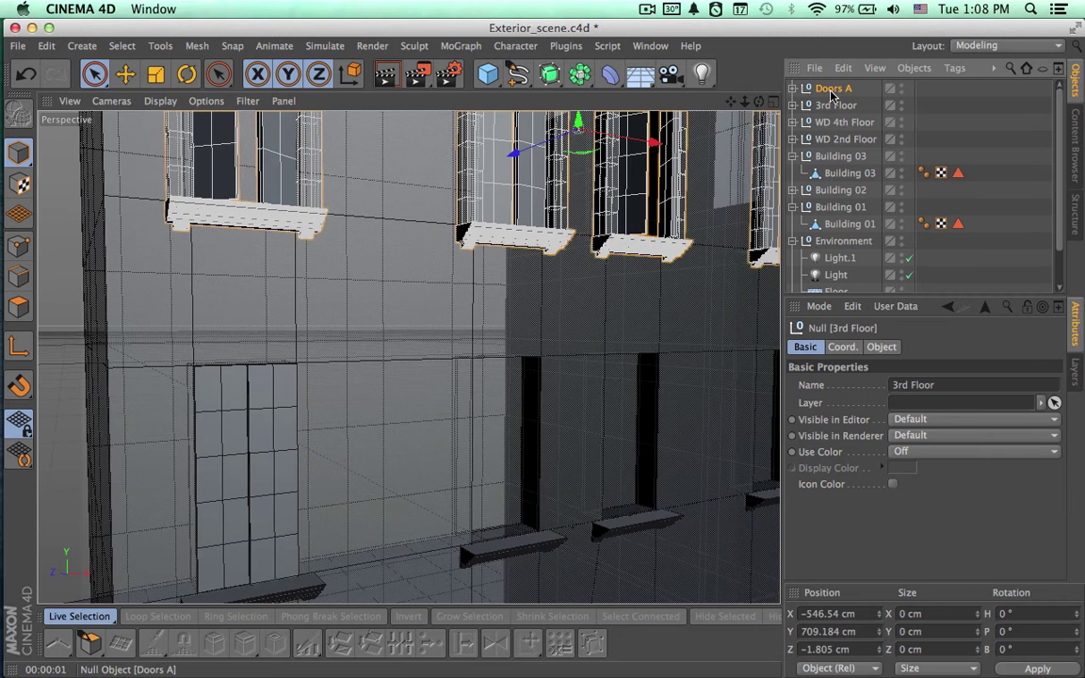
left_click(831, 89)
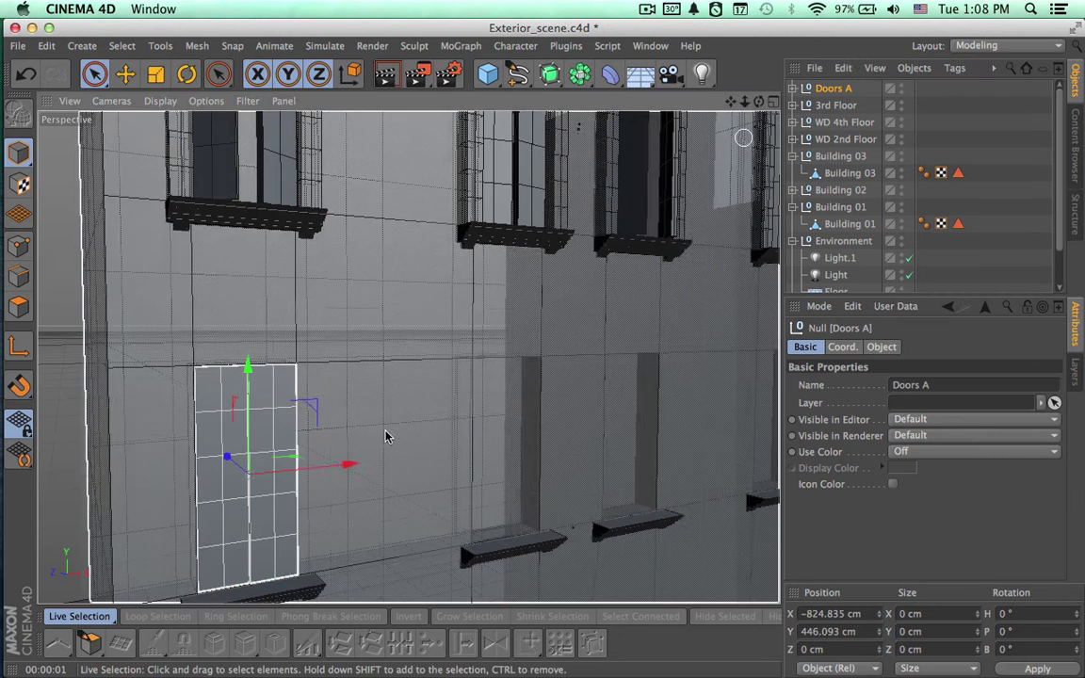
scroll(474, 355, "up", 10)
middle_click_drag(684, 365, 703, 354, "alt")
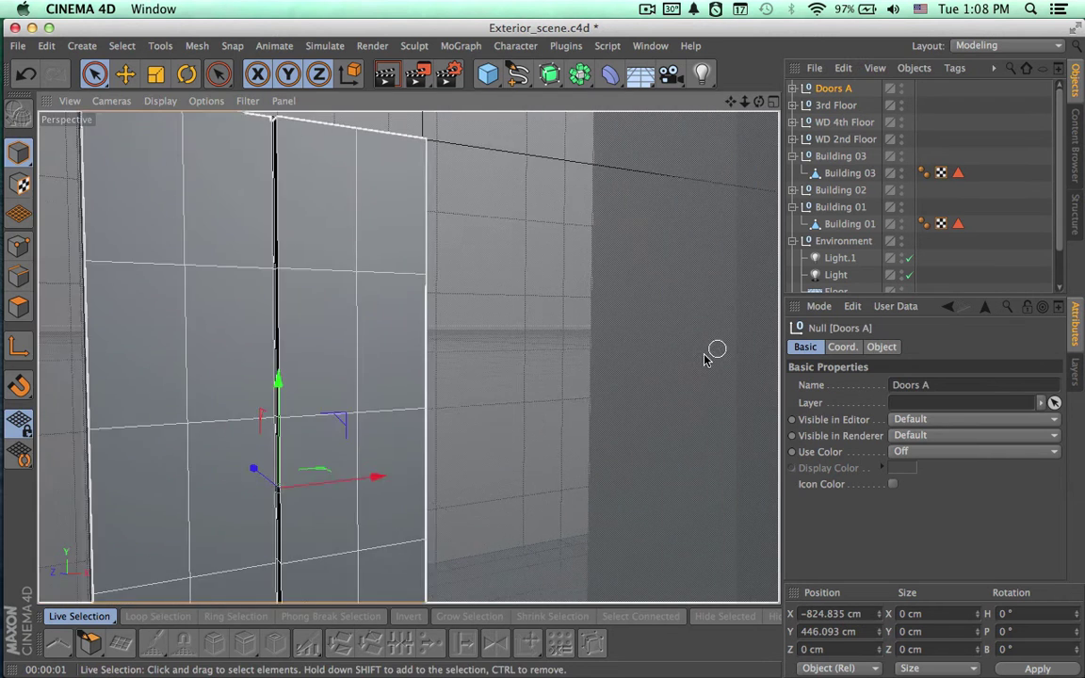
mouse_move(613, 414)
left_mouse_down("alt")
mouse_move(658, 412)
mouse_move(662, 400)
mouse_move(604, 405)
mouse_move(618, 408)
left_mouse_up("alt")
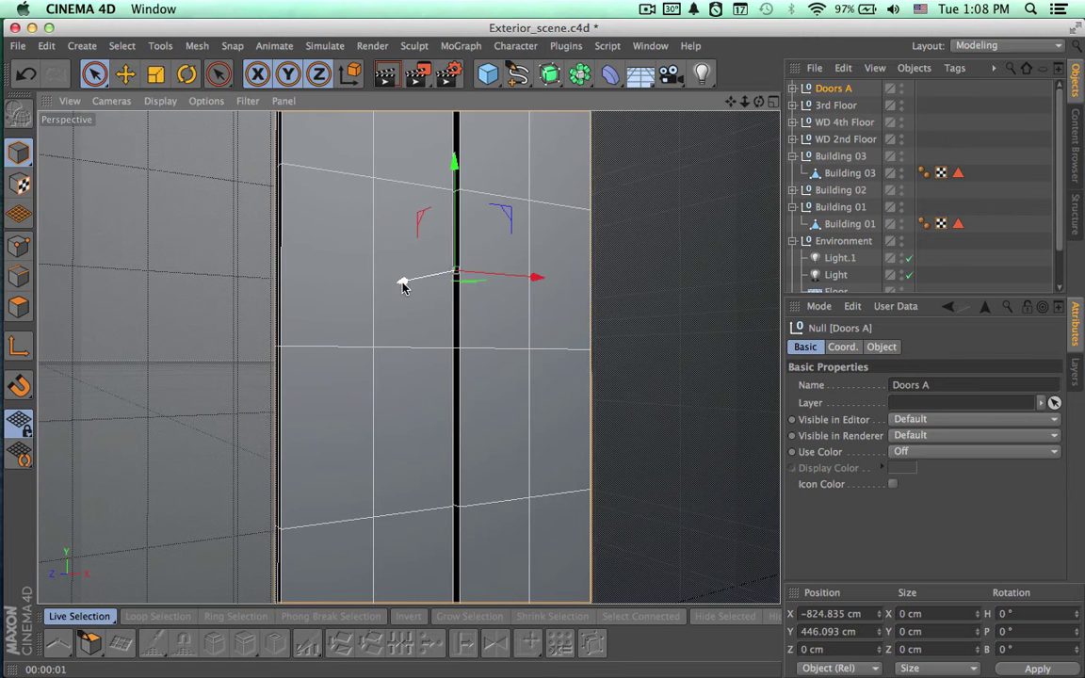
left_click_drag(402, 286, 391, 288)
left_click_drag(393, 287, 357, 291)
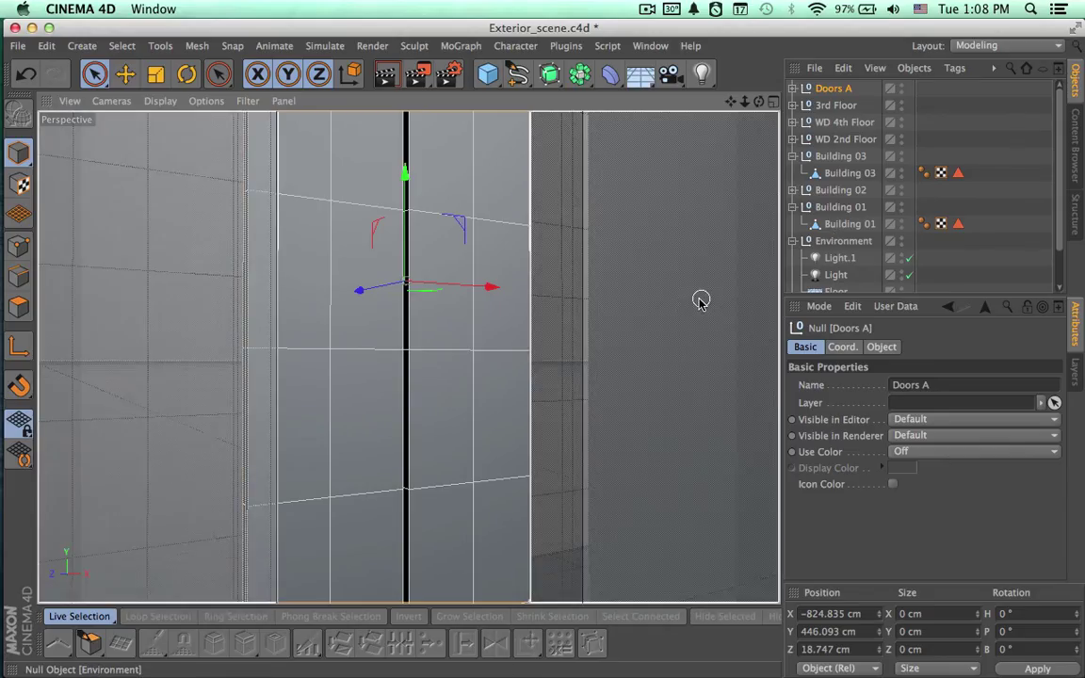
Test-render the recessed lower doors in perspective and fine-tune the Z position of Doors A to about 18.74 cm.
right_click_drag(654, 301, 562, 306, "alt")
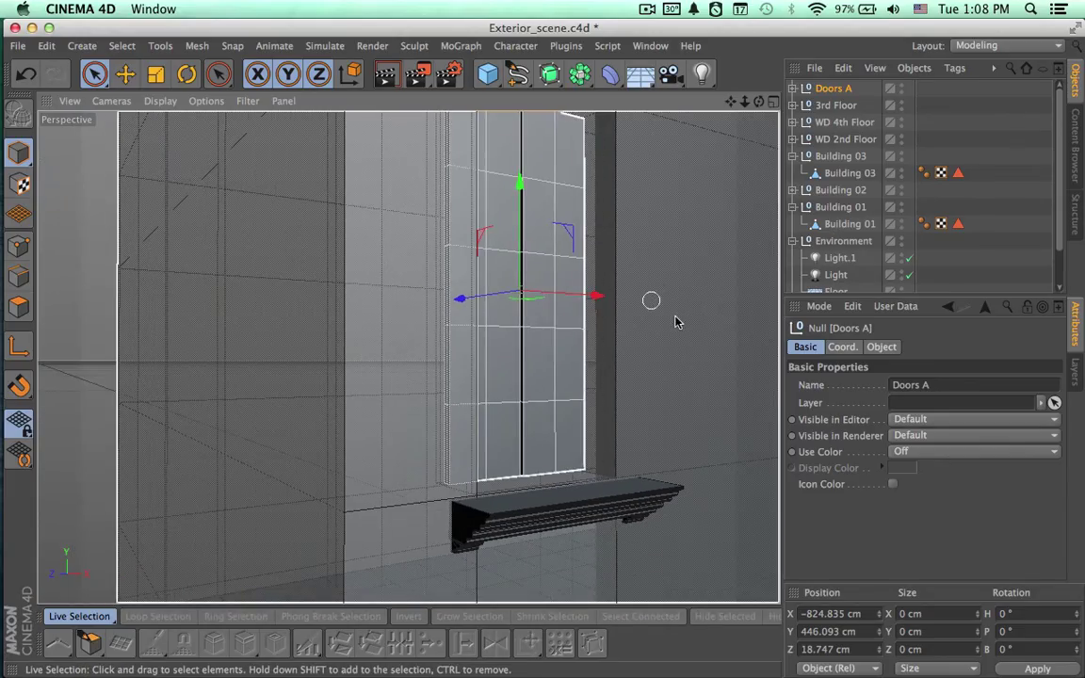
key("super+r")
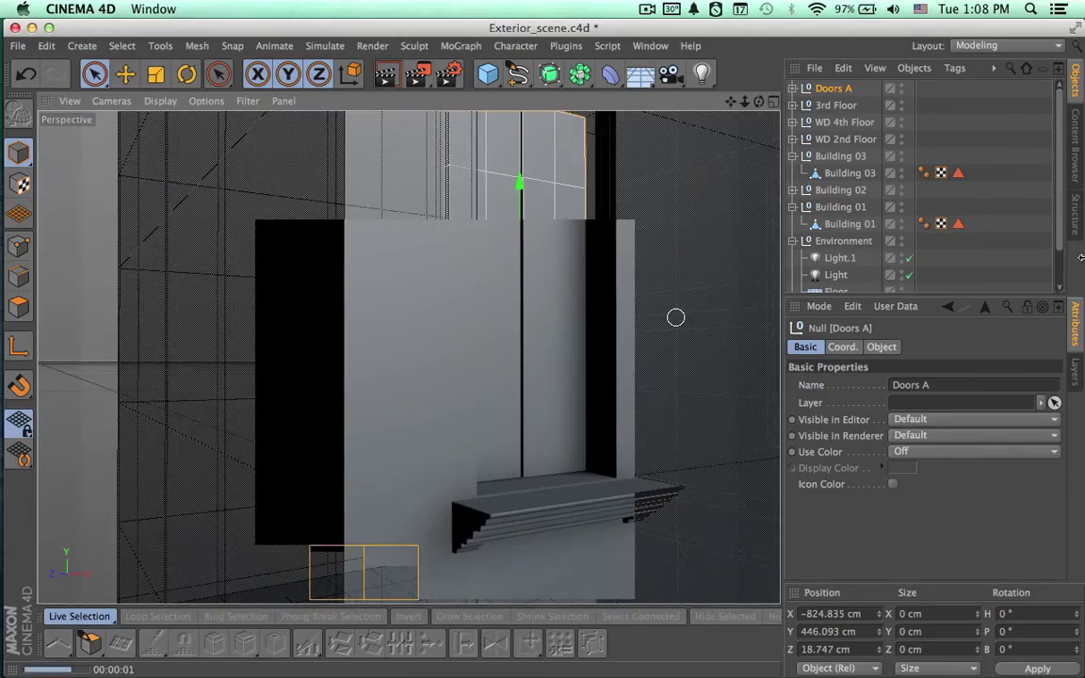
right_click_drag(718, 281, 581, 280, "alt")
middle_click_drag(676, 331, 448, 430, "alt")
left_click_drag(387, 395, 376, 401, "alt")
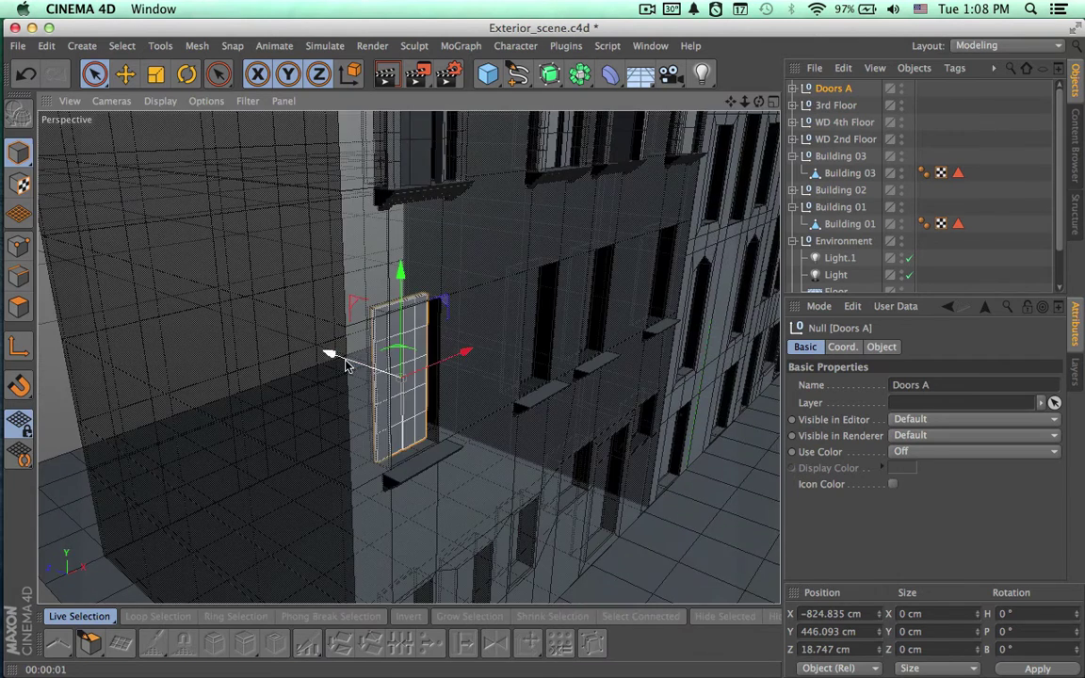
mouse_move(344, 364)
left_mouse_down()
mouse_move(363, 387)
mouse_move(351, 387)
mouse_move(346, 364)
mouse_move(361, 360)
left_mouse_up()
left_click_drag(653, 290, 554, 394, "alt")
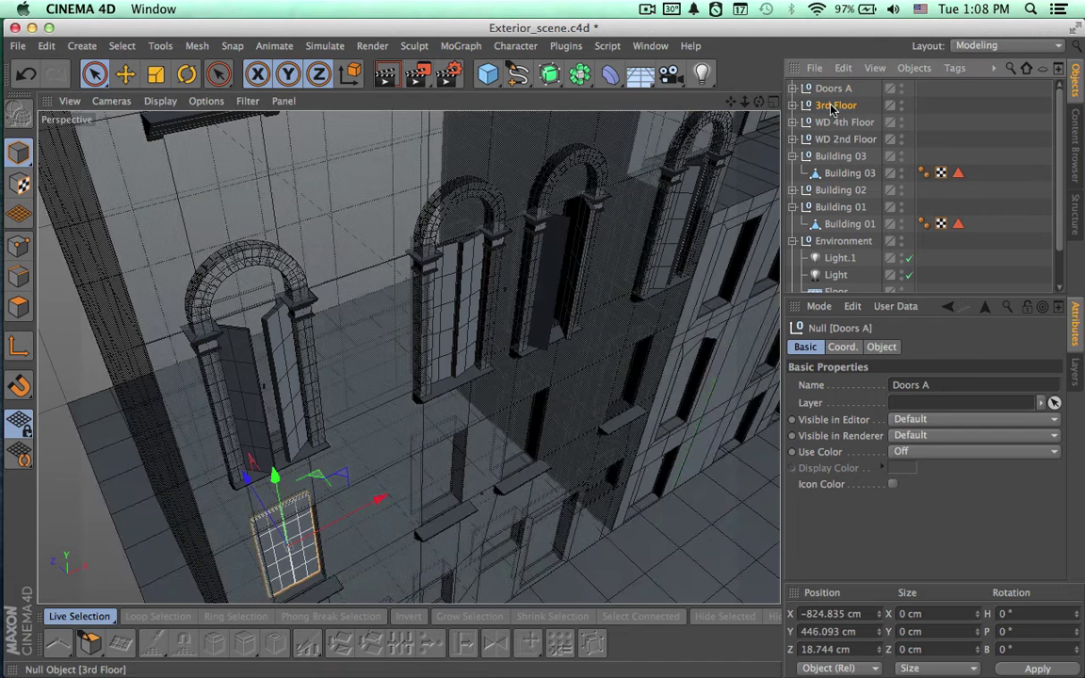
Shift the Drs 3rd Floor group along Z to about 4.6 cm, checking the arched windows' door depth in perspective renders.
left_click(835, 106)
left_click(793, 106)
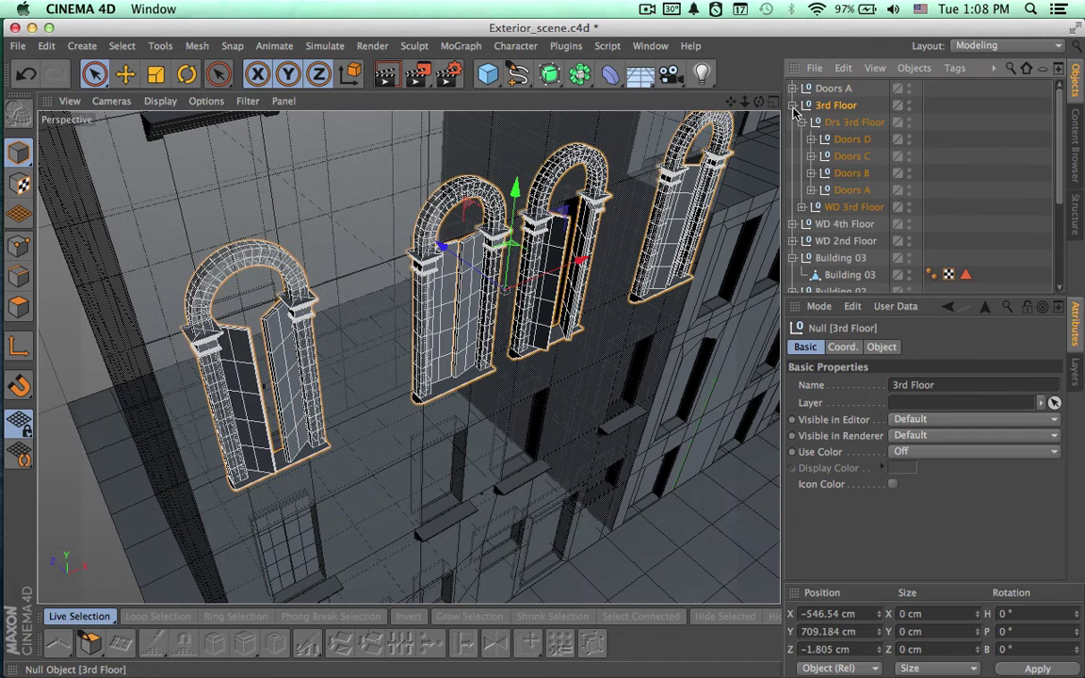
left_click(814, 123)
left_click(801, 123)
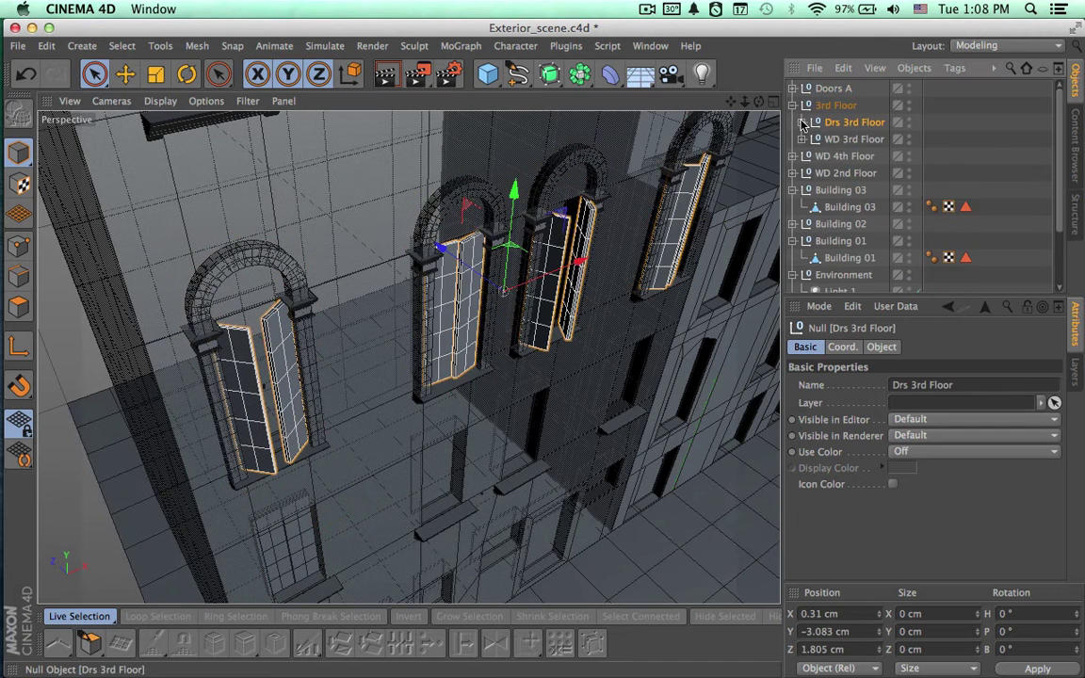
left_click_drag(477, 271, 468, 270)
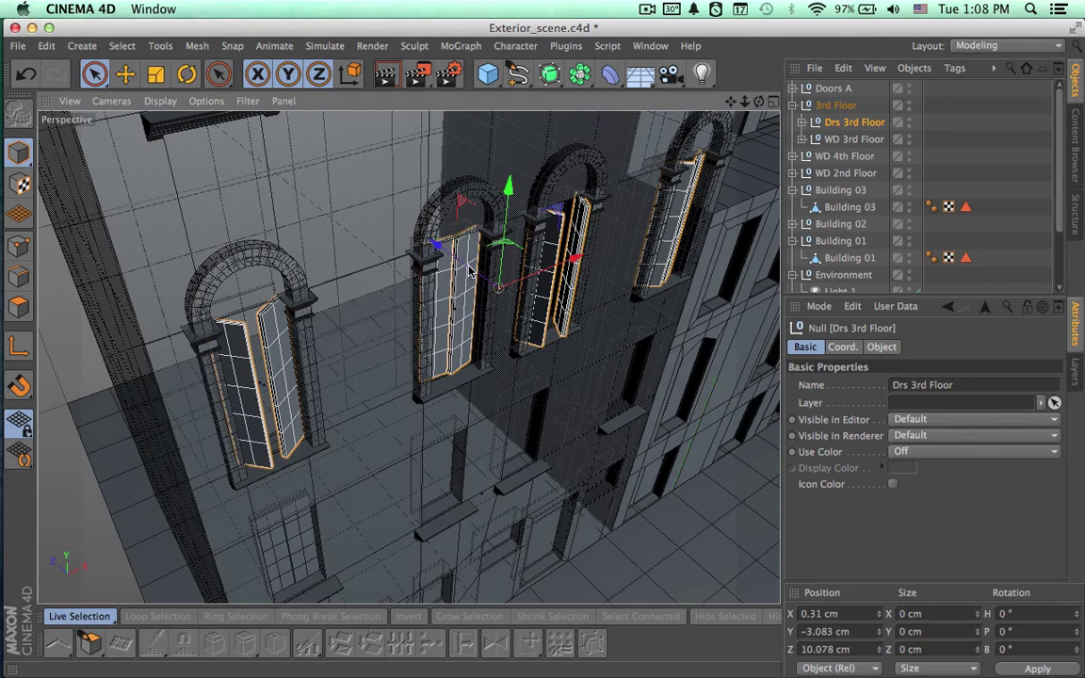
left_click_drag(542, 303, 538, 202, "alt")
key("super+r")
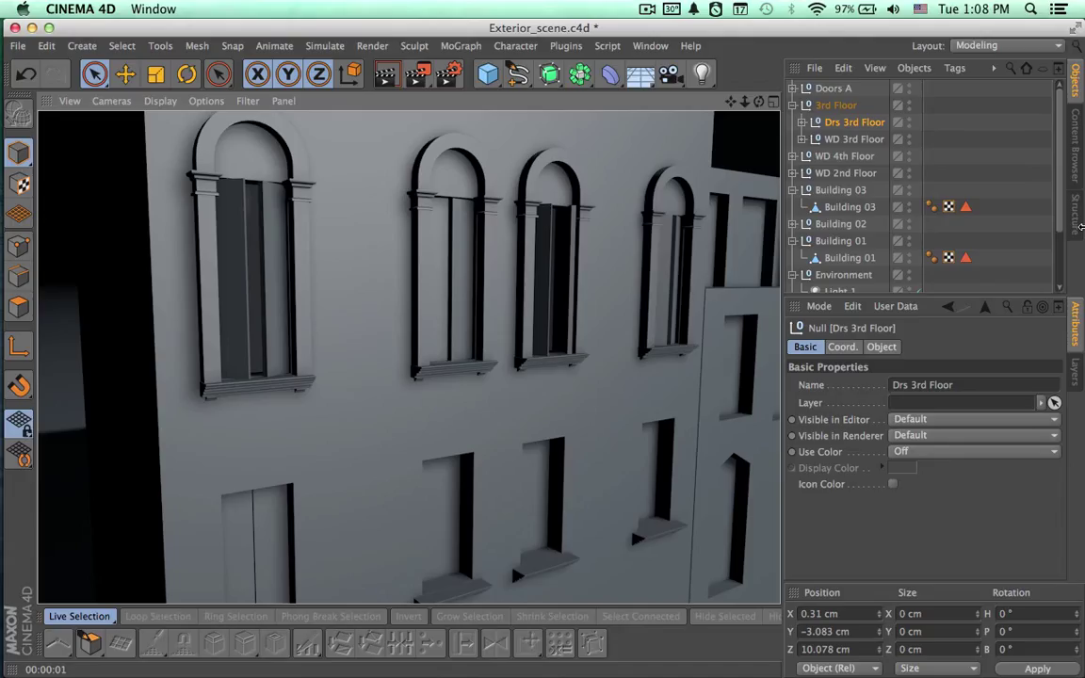
left_click(857, 122)
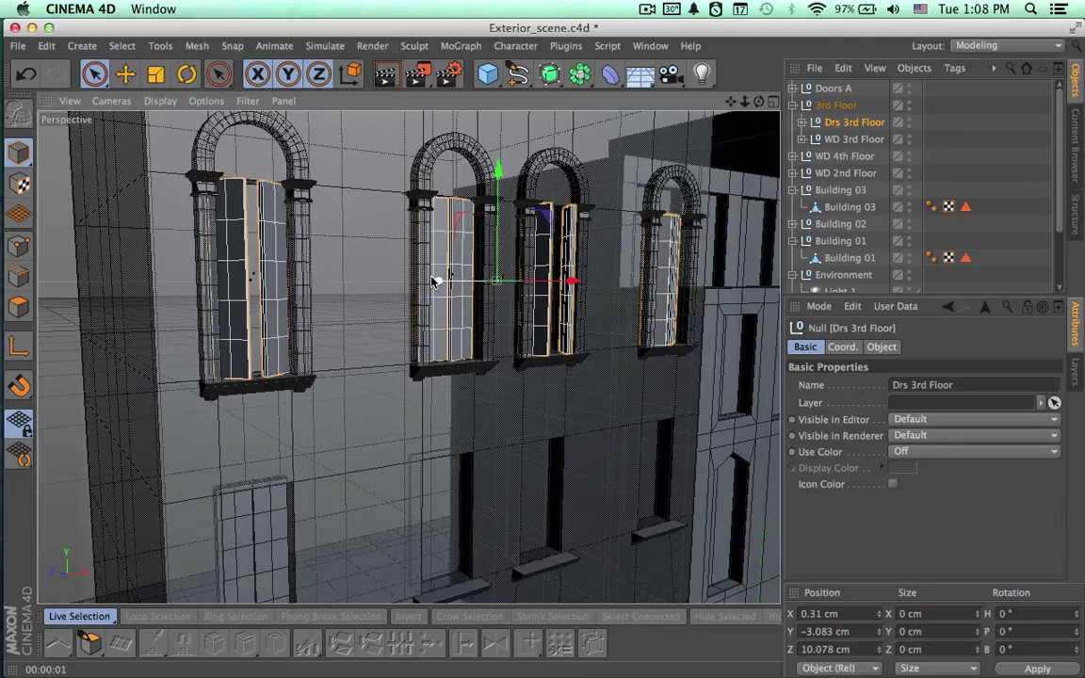
left_click_drag(436, 279, 440, 283)
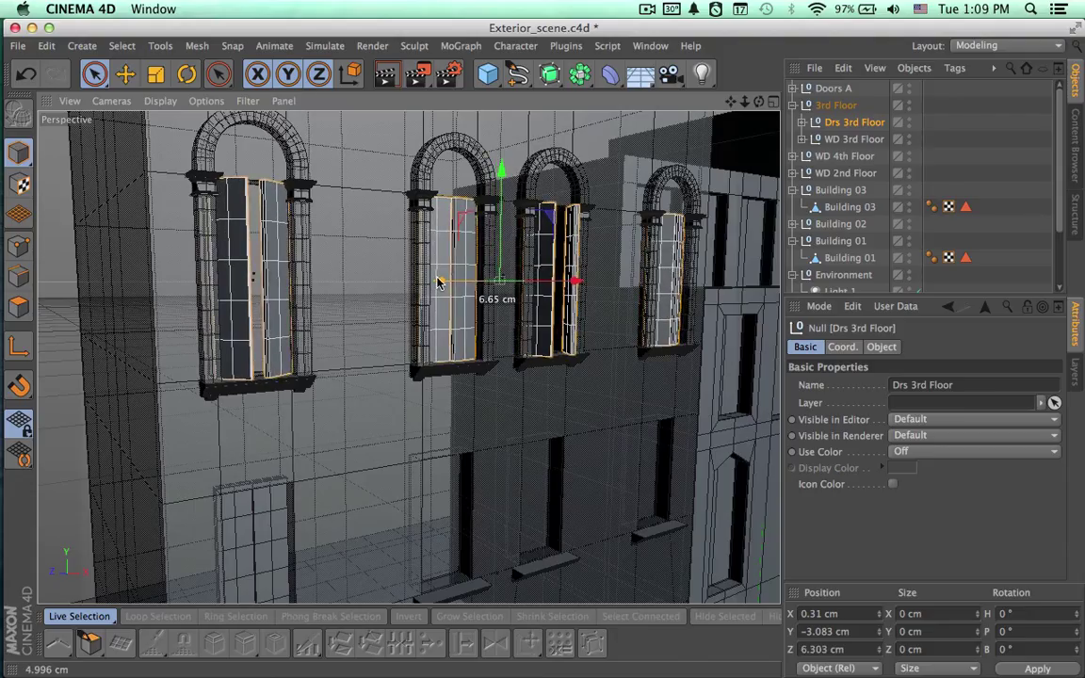
key("ctrl+r")
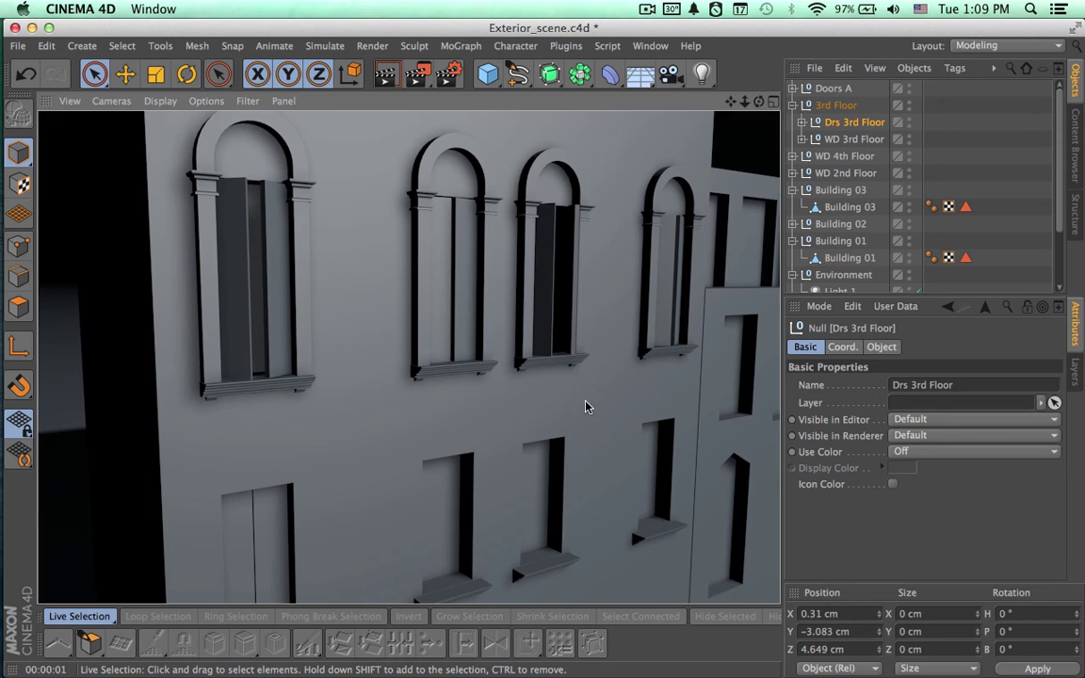
In the front view, duplicate Doors A as Doors B and move it along X to about -615 cm, into the second lower window.
middle_click_drag(586, 404, 582, 288, "alt")
left_click(832, 87)
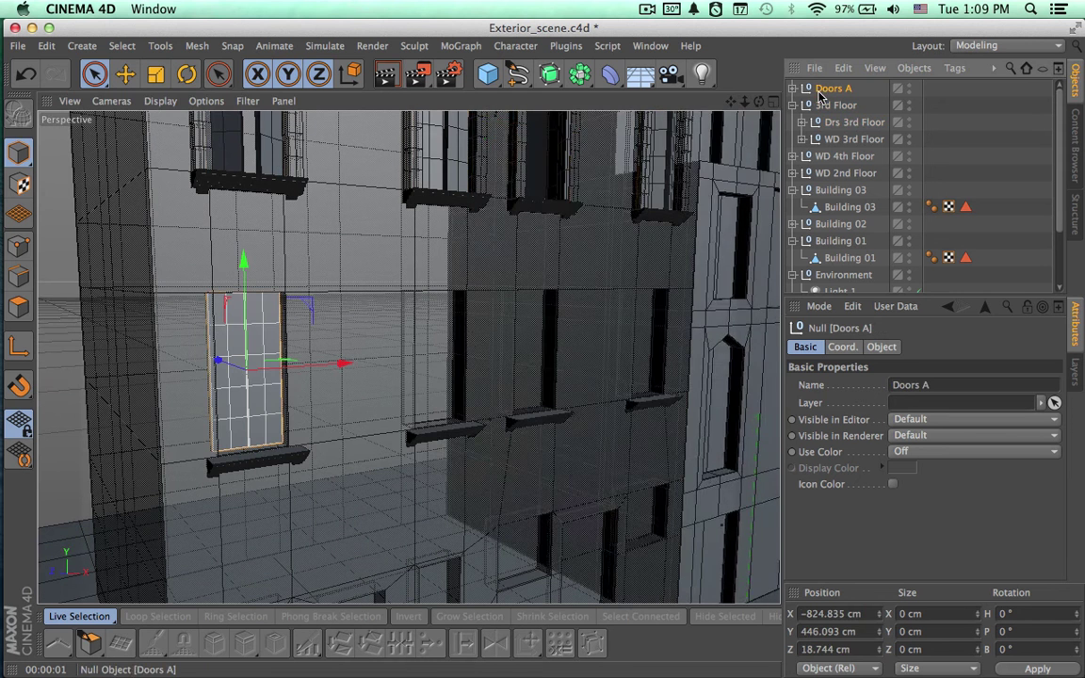
left_click(771, 101)
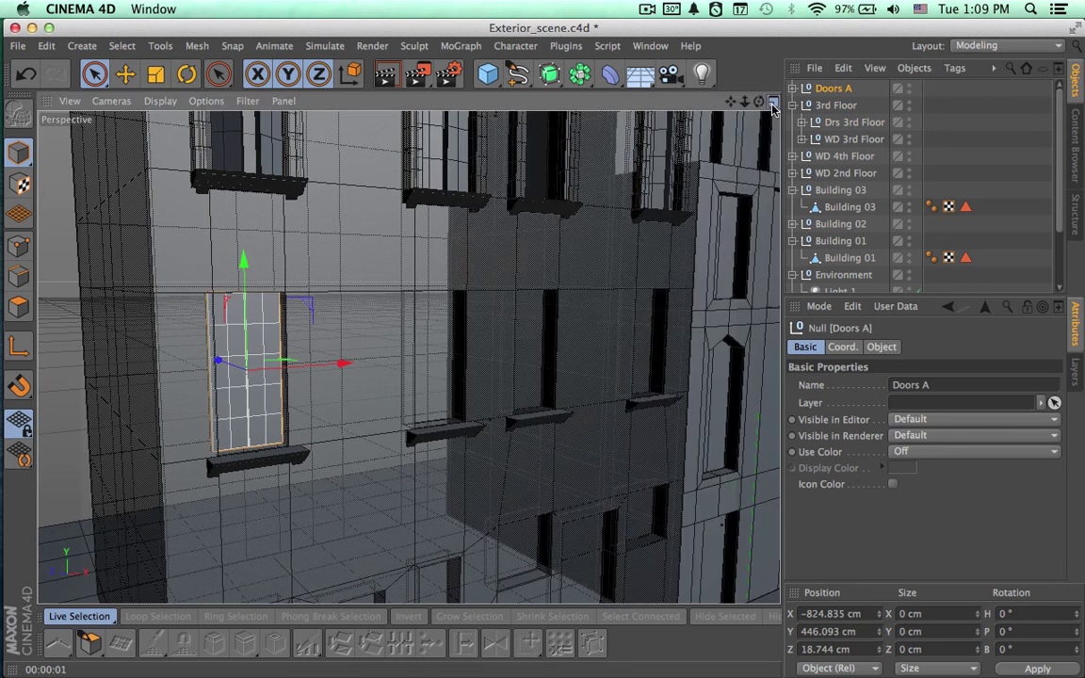
left_click(772, 357)
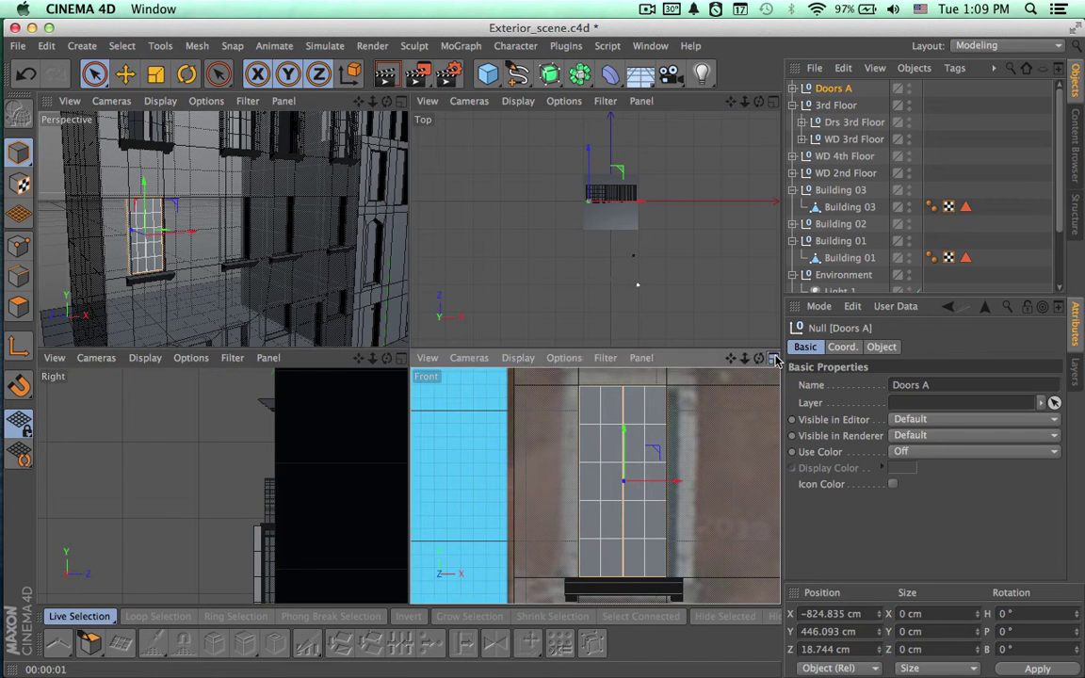
scroll(648, 447, "down", 5)
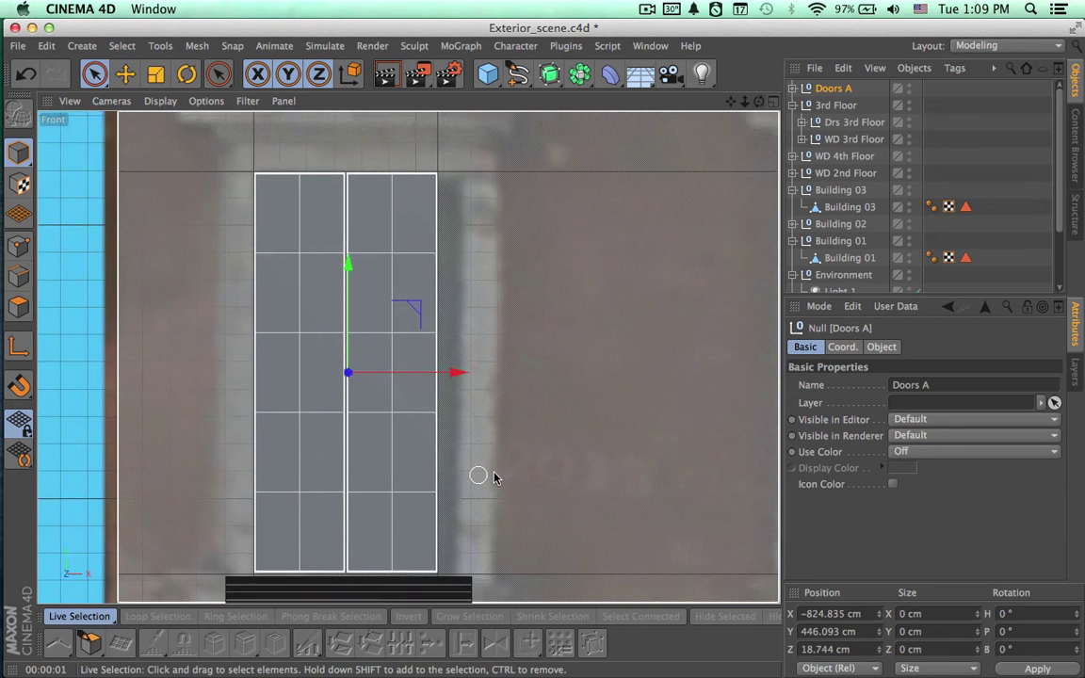
middle_click_drag(480, 483, 380, 484)
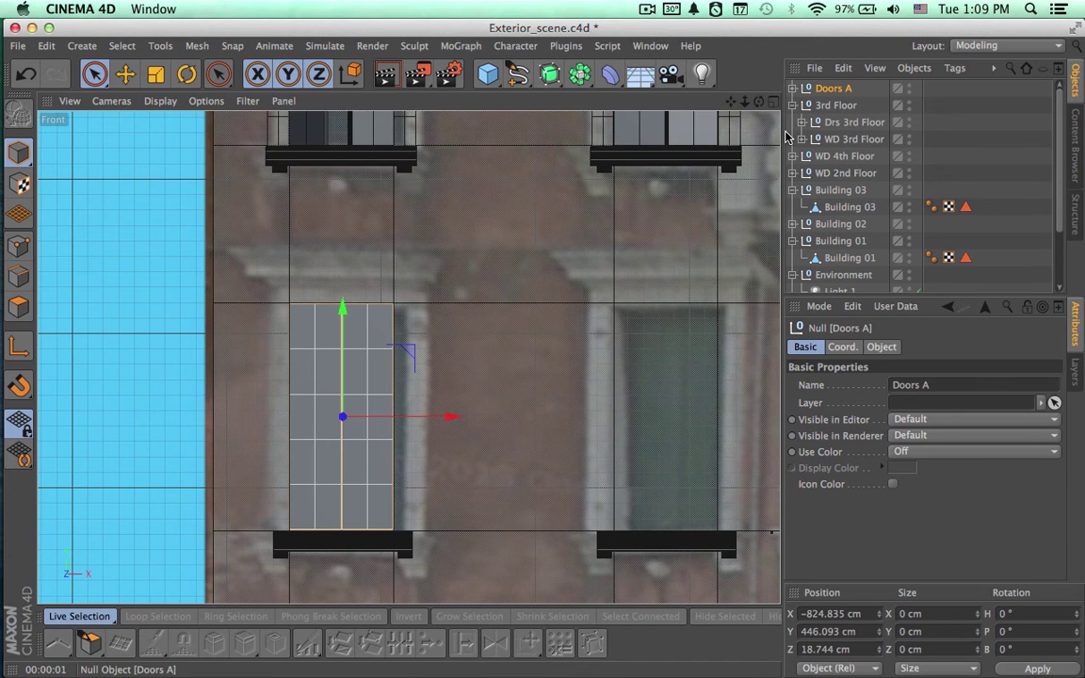
middle_click_drag(674, 241, 568, 255)
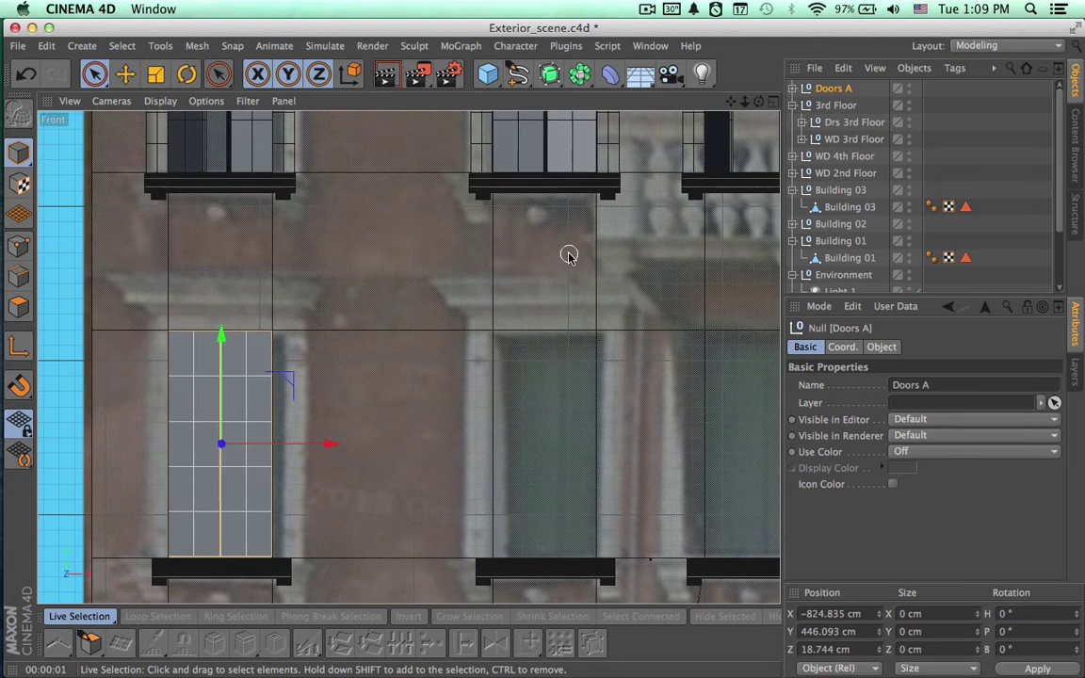
key("super+v")
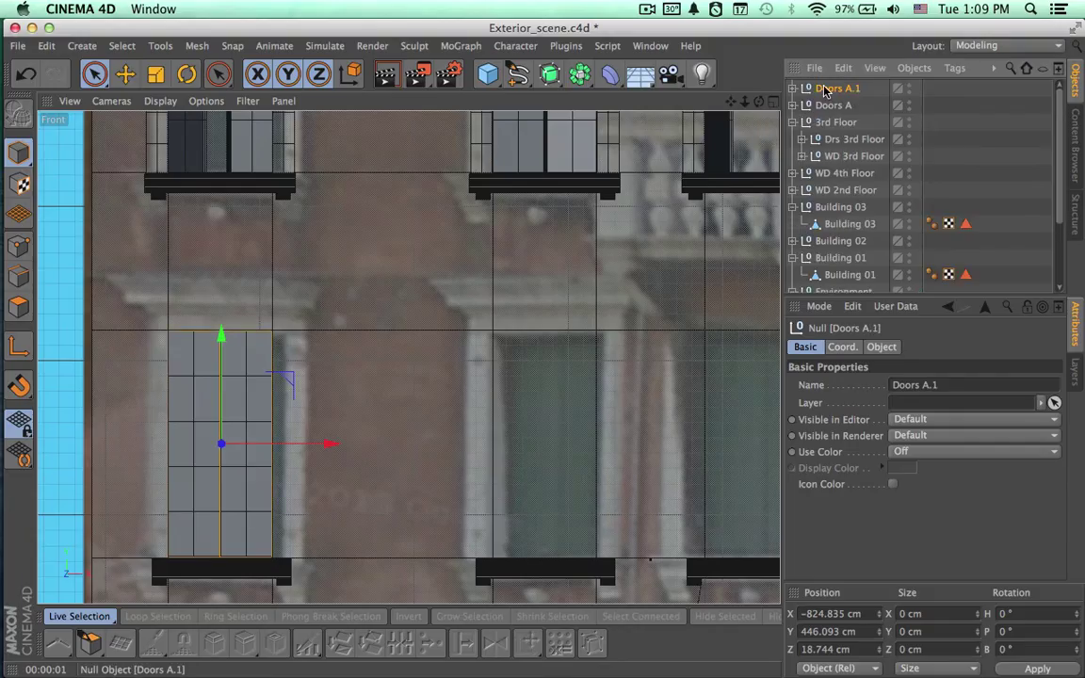
double_click(835, 88)
type("Doors B")
key("Return")
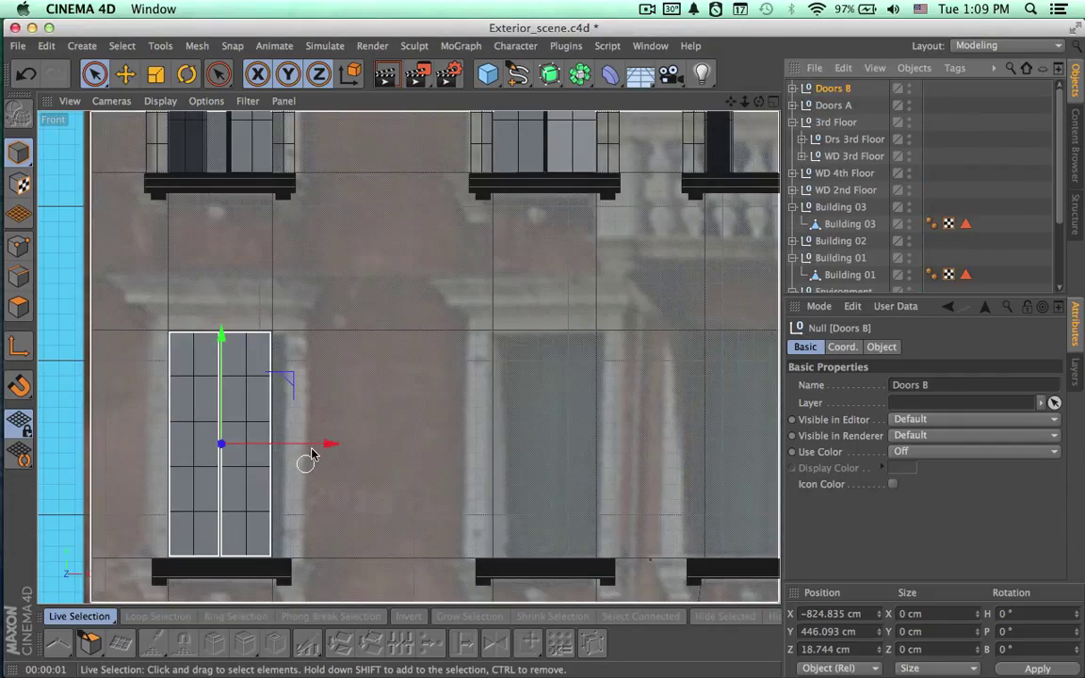
left_click_drag(327, 442, 644, 459)
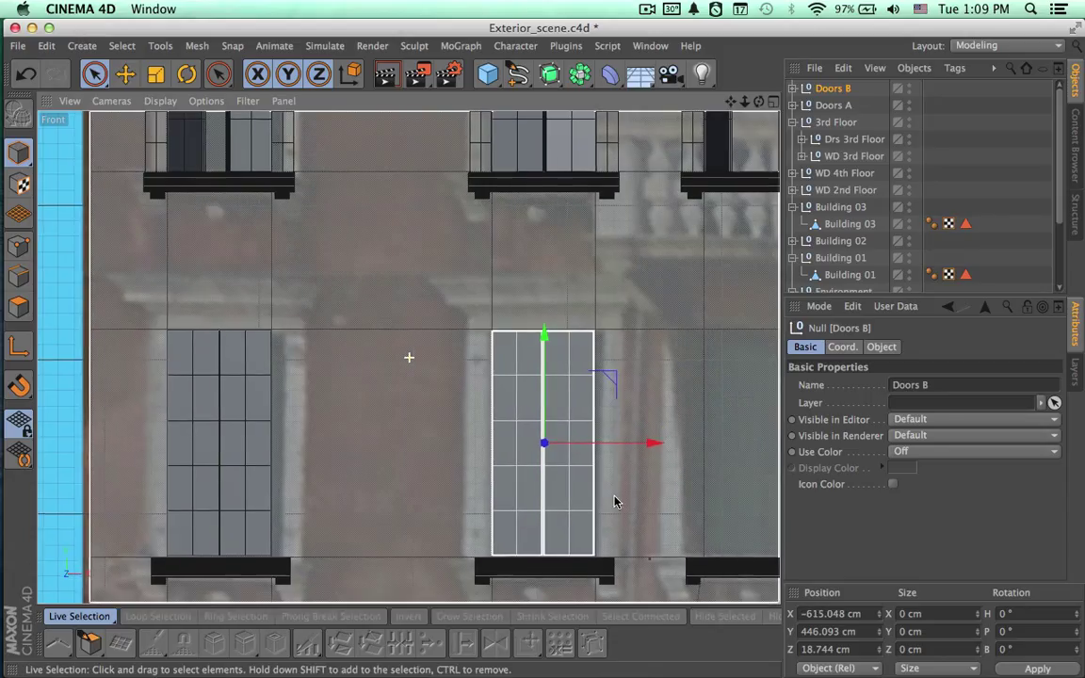
Duplicate Doors B, name the copy Doors C and move it along X to about -477 cm, into the third lower window.
middle_click_drag(616, 501, 465, 484, "alt")
key("ctrl+c")
key("ctrl+v")
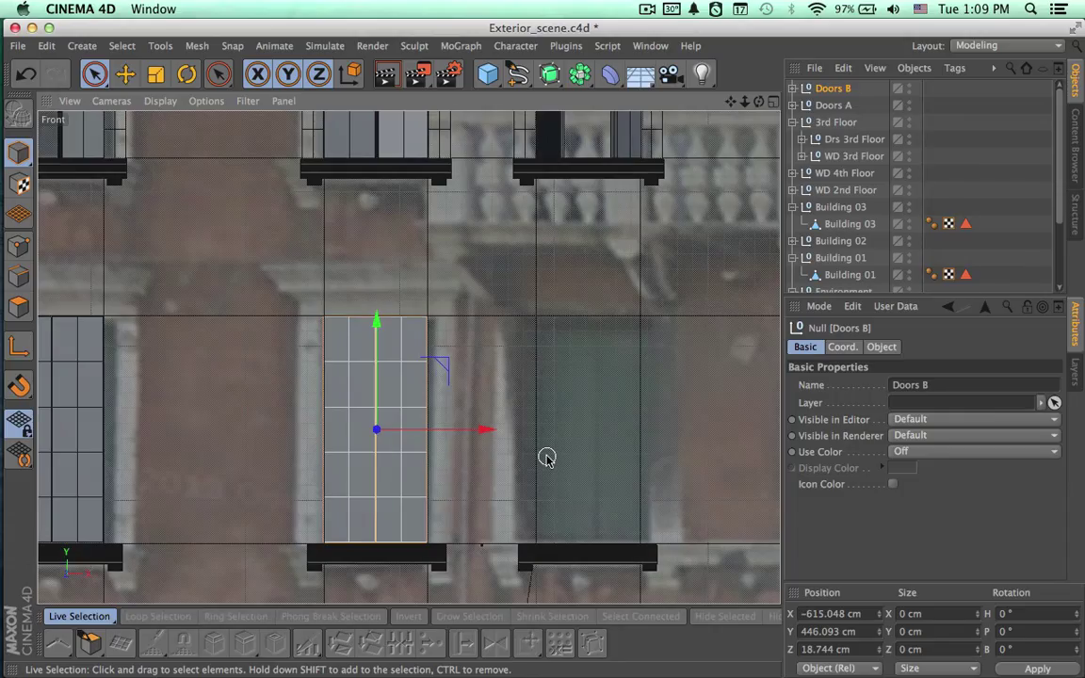
double_click(832, 90)
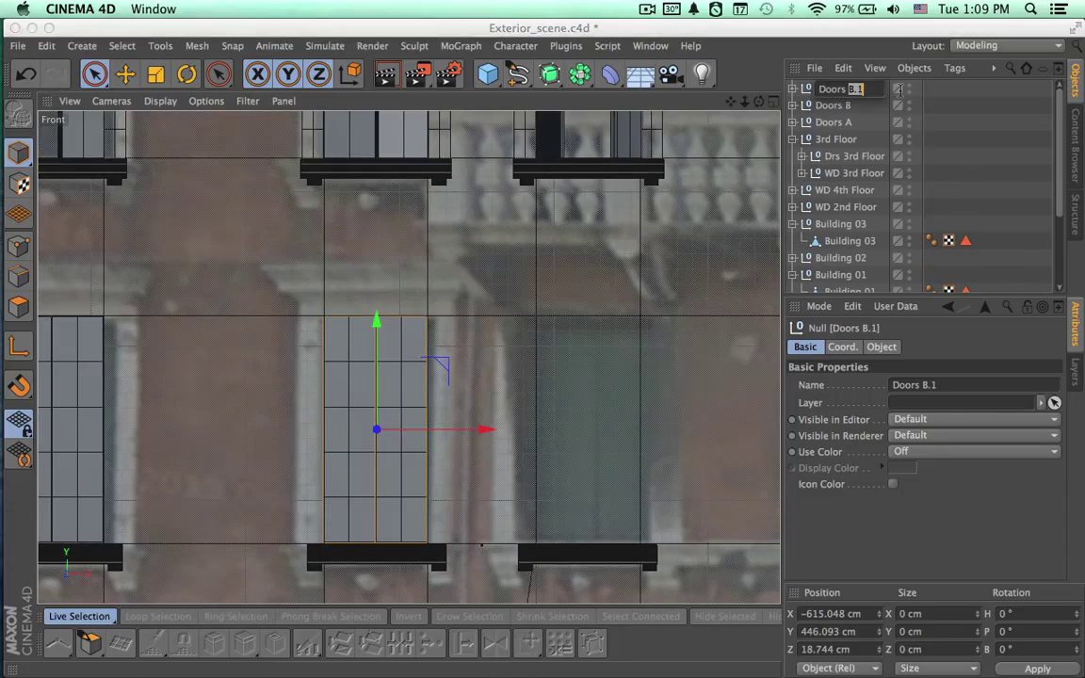
type("Doors C")
key("Return")
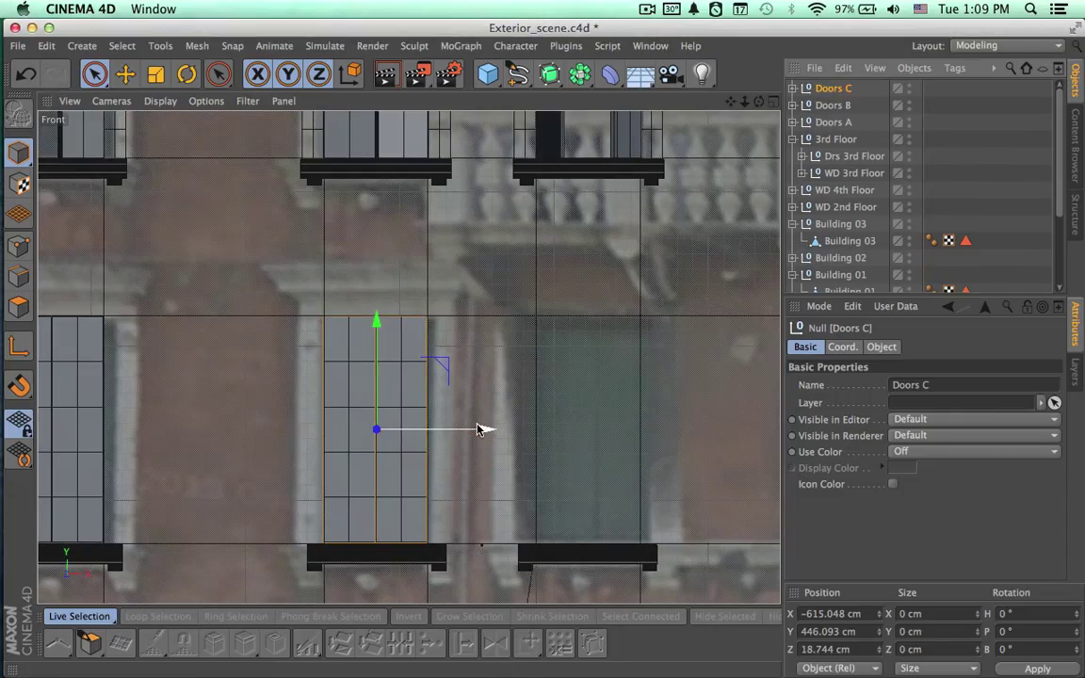
left_click_drag(484, 429, 690, 419)
Duplicate Doors C, move the copy along X to about -269 cm into the fourth lower window and name it Doors D.
middle_click_drag(669, 475, 410, 473, "alt")
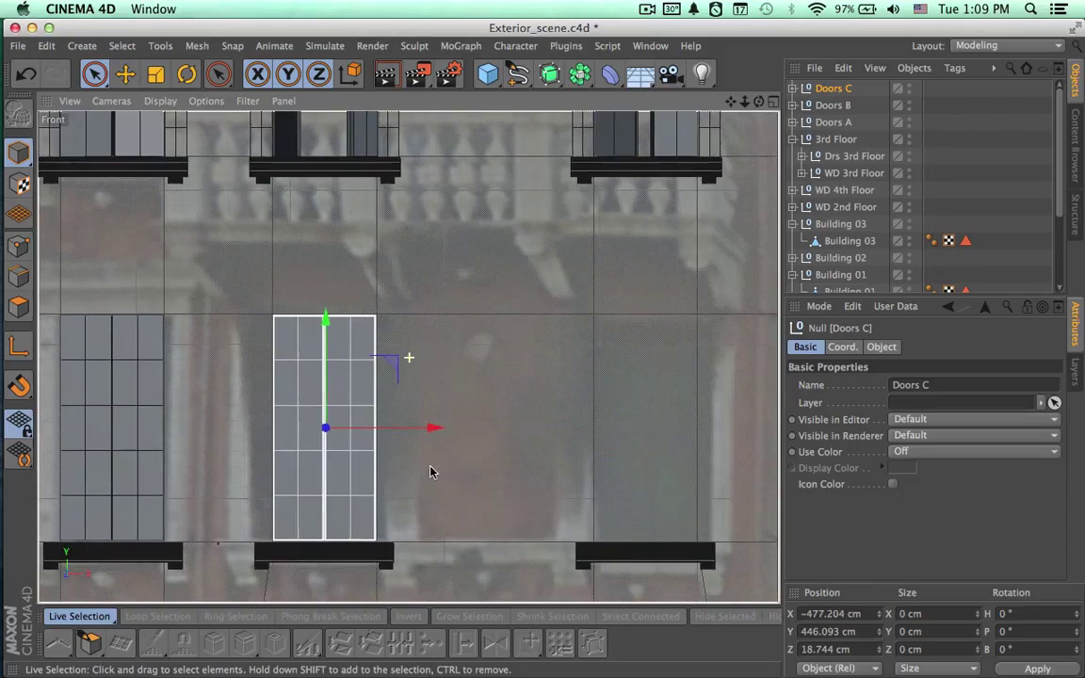
key("ctrl+c")
key("ctrl+v")
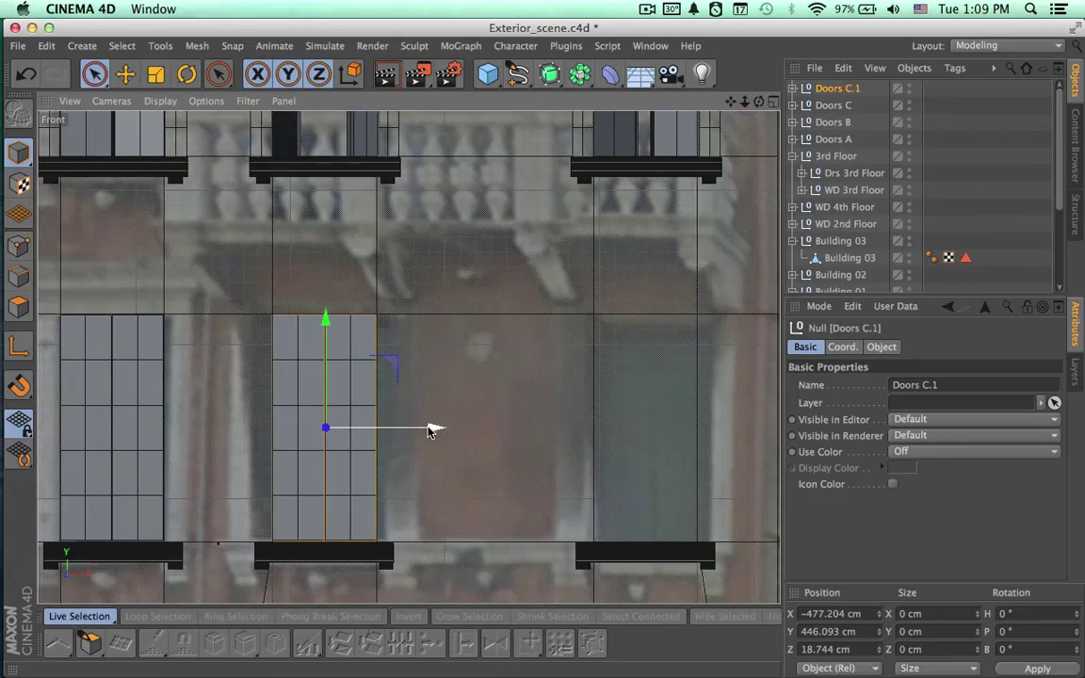
left_click_drag(431, 429, 753, 416)
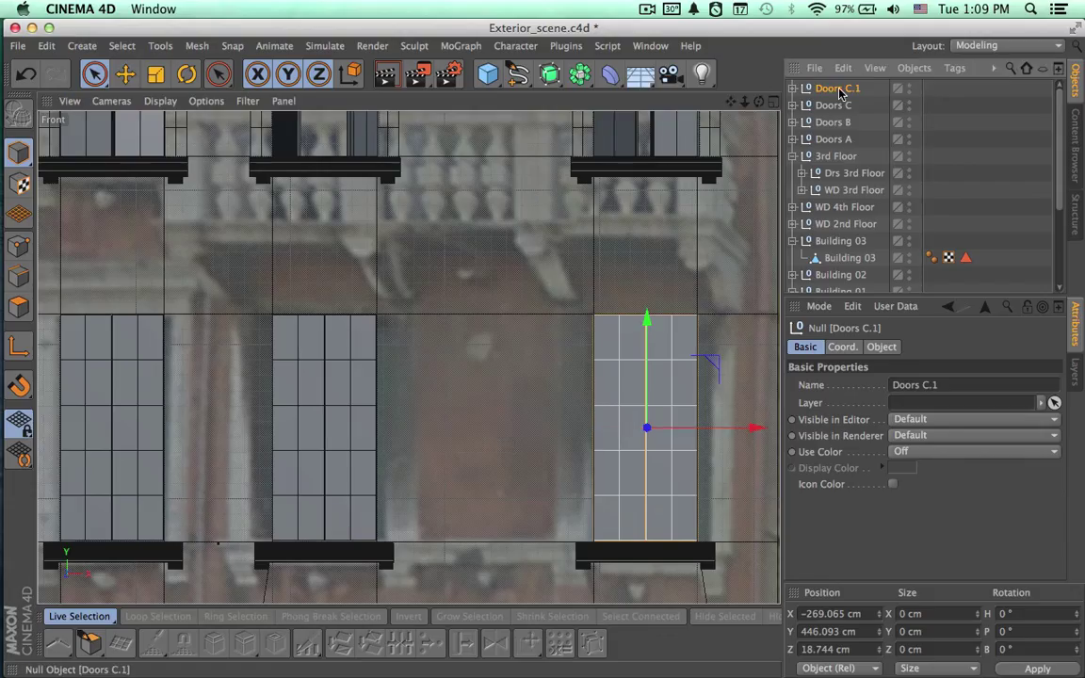
double_click(838, 88)
left_click(849, 88)
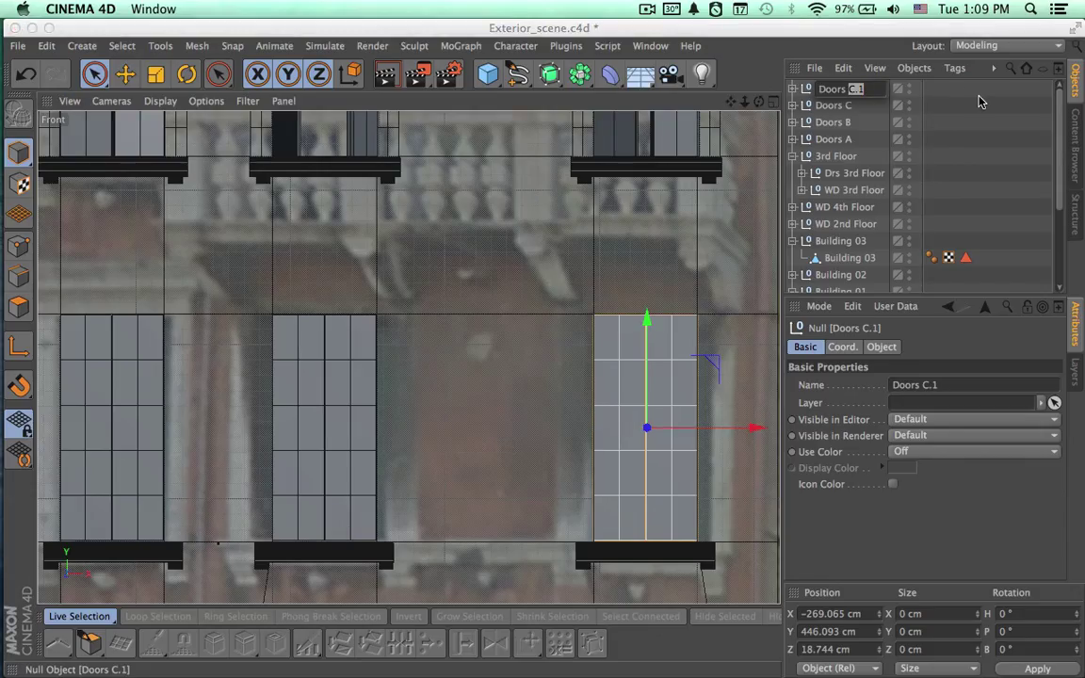
type("D")
key("Return")
scroll(537, 356, "down", 5)
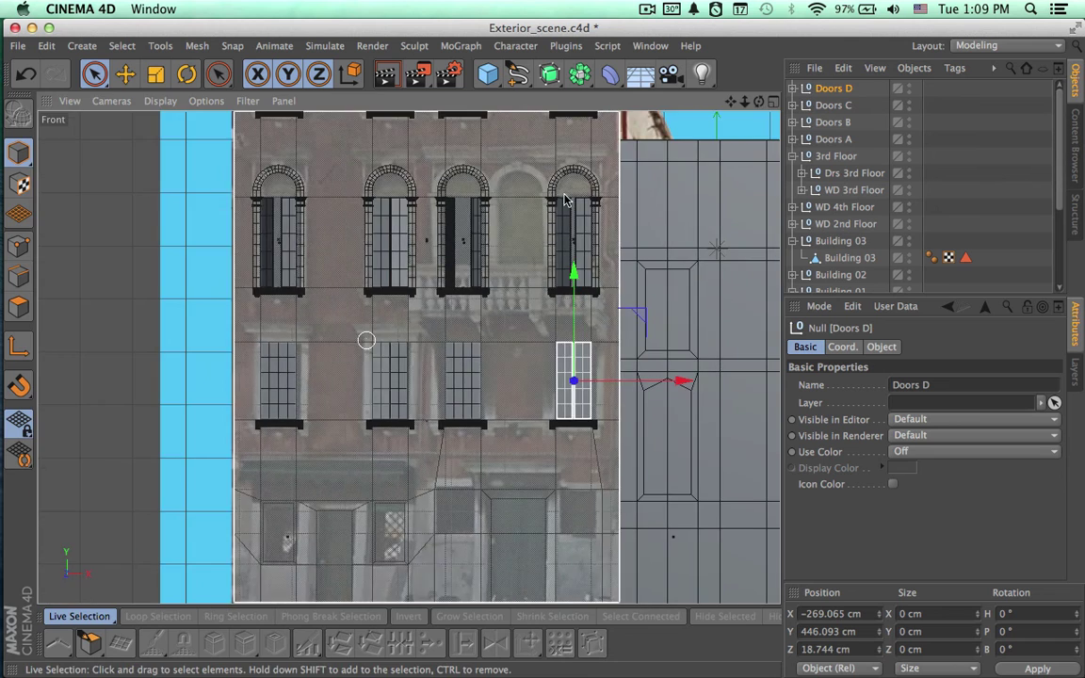
left_click(773, 102)
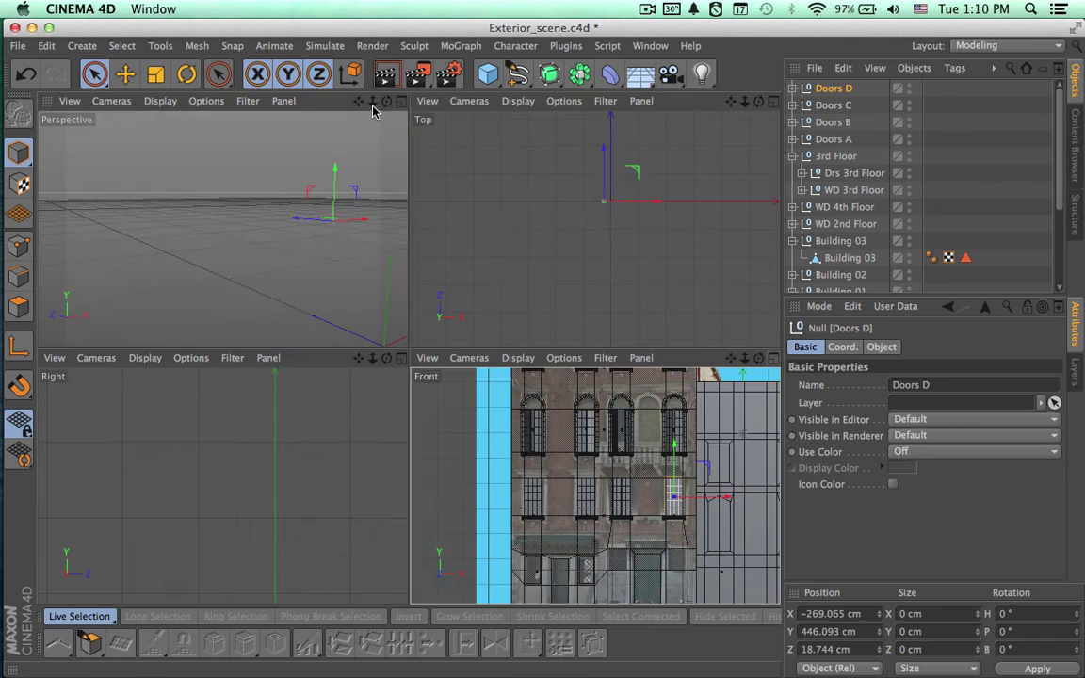
Maximize the perspective view and render the building facades at an angle to check the doors in the lower windows.
left_click(400, 102)
mouse_move(552, 331)
left_mouse_down("alt")
mouse_move(438, 301)
mouse_move(412, 358)
mouse_move(454, 400)
mouse_move(540, 425)
mouse_move(487, 407)
mouse_move(518, 431)
mouse_move(461, 406)
mouse_move(742, 363)
left_mouse_up("alt")
key("super+r")
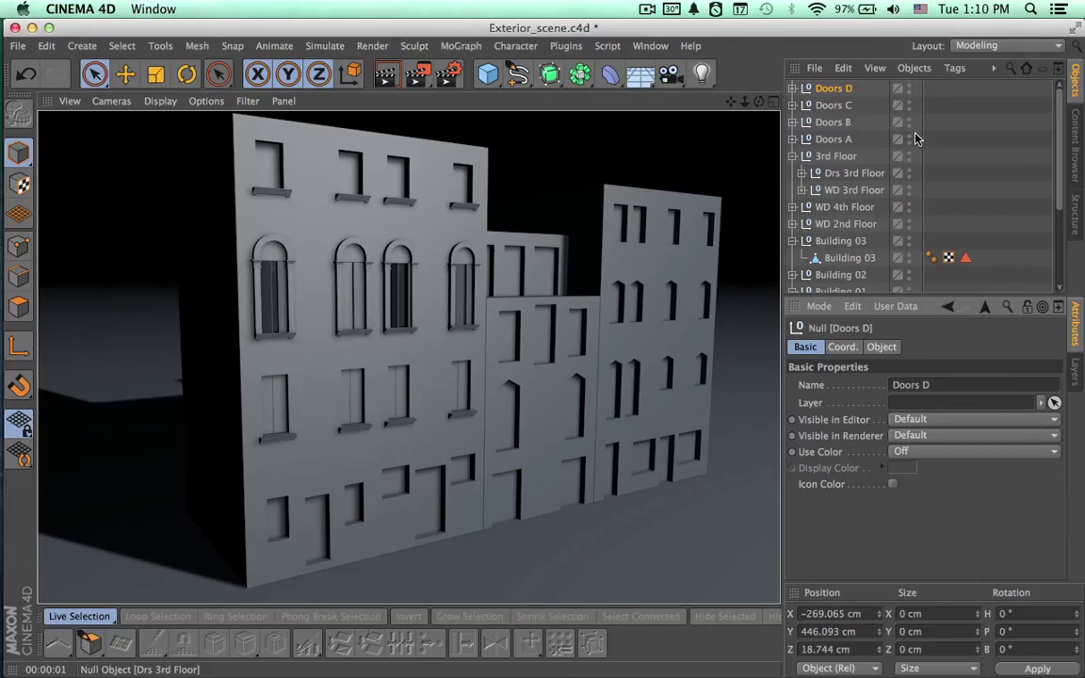
Swing Door L in the Doors C group by setting its heading rotation to 15°.
left_click(825, 106)
left_click(793, 106)
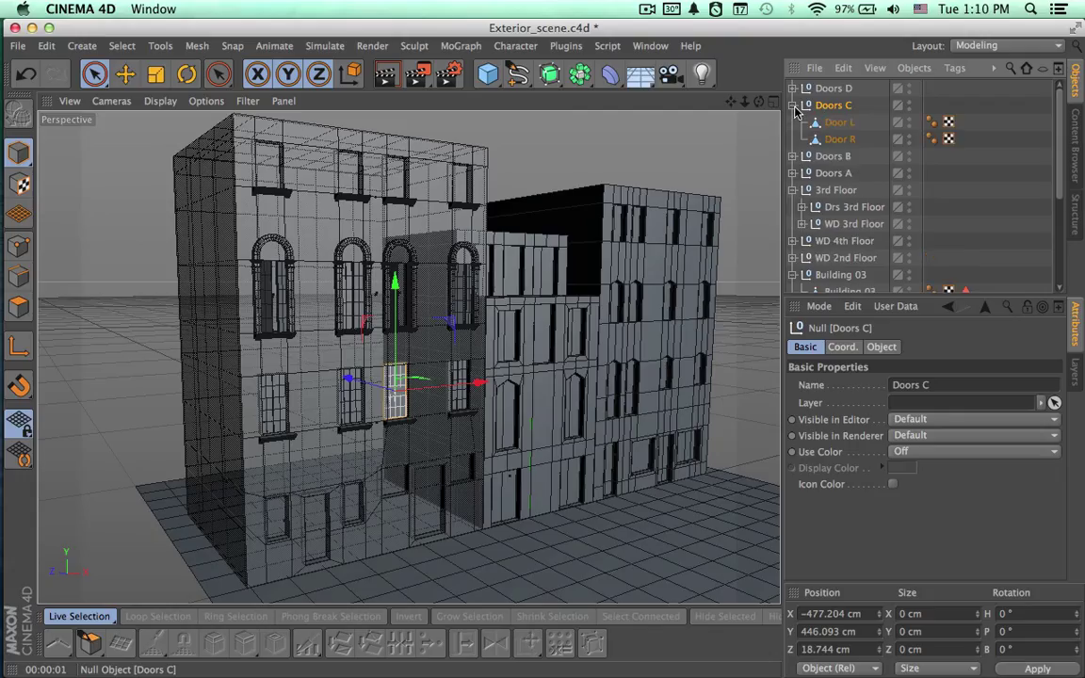
left_click(838, 122)
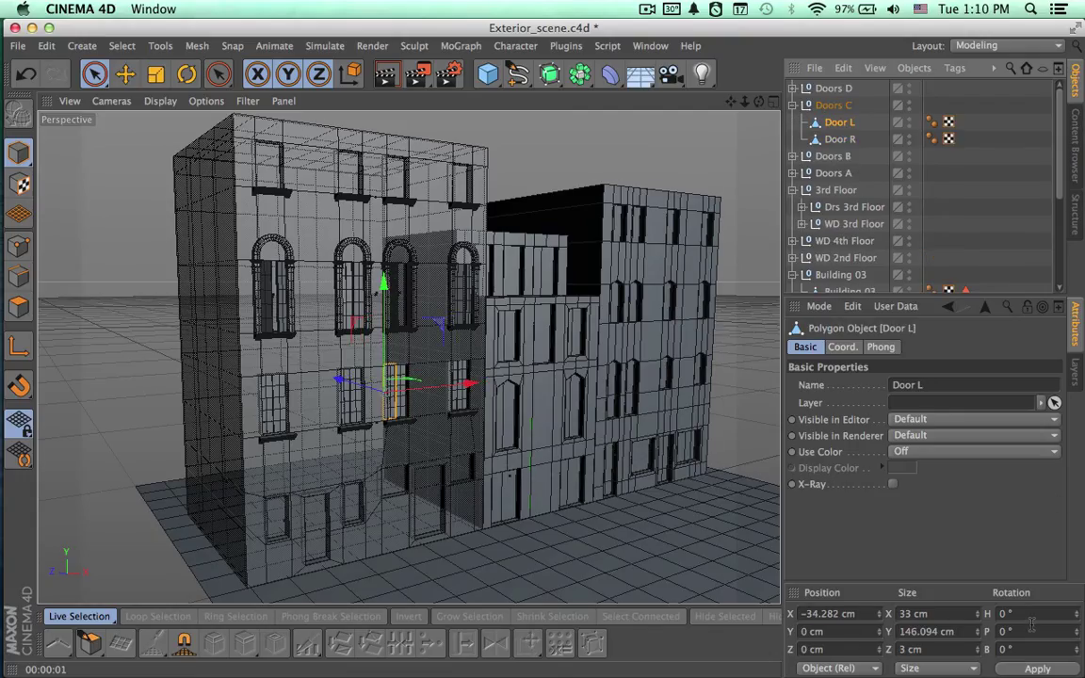
left_click(1030, 616)
type("15")
key("Return")
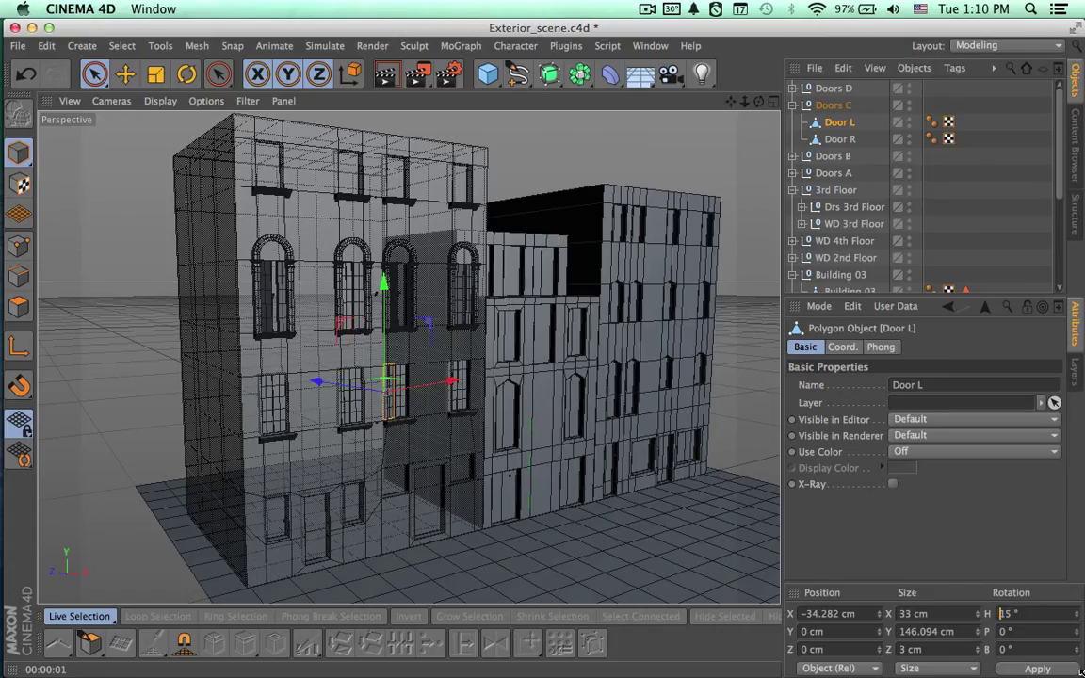
Set the heading rotation of Door R in the Doors C group to 20° and test render the facade.
left_click(836, 138)
left_click(1006, 613)
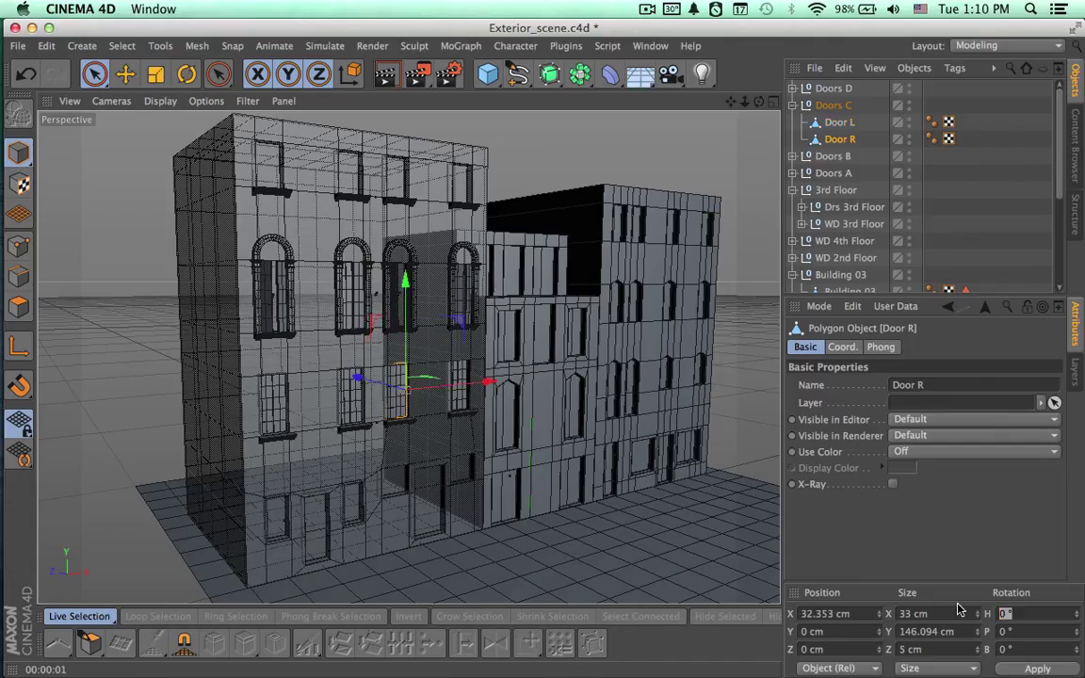
type("20")
key("Return")
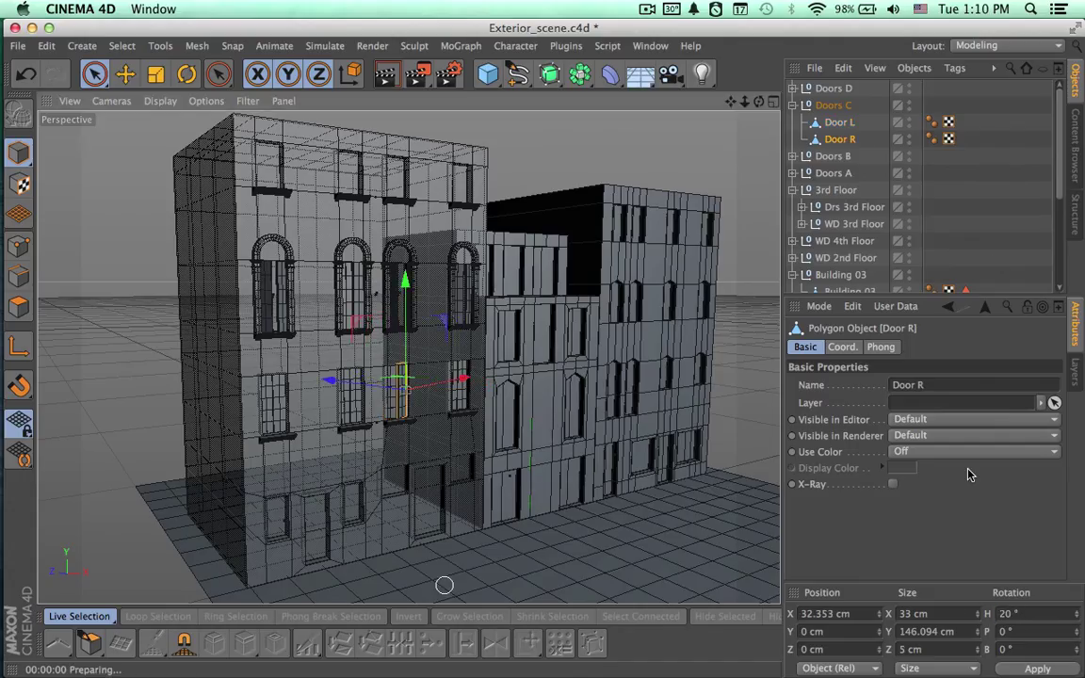
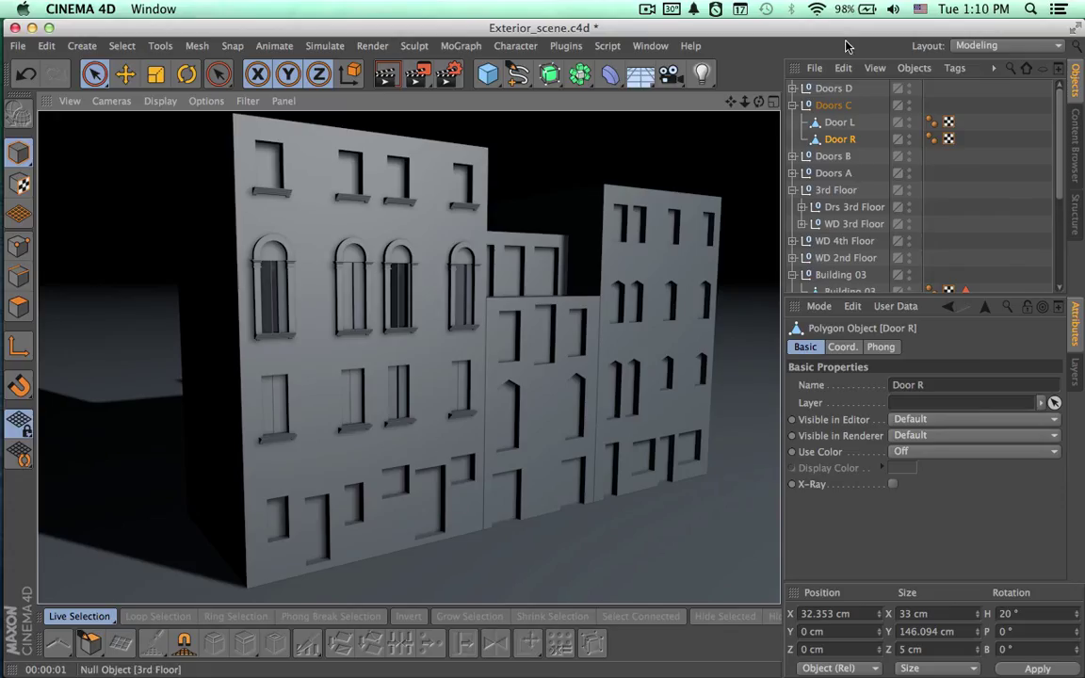
Set the heading rotation of Door R in the Doors C group to 35°.
left_click(836, 143)
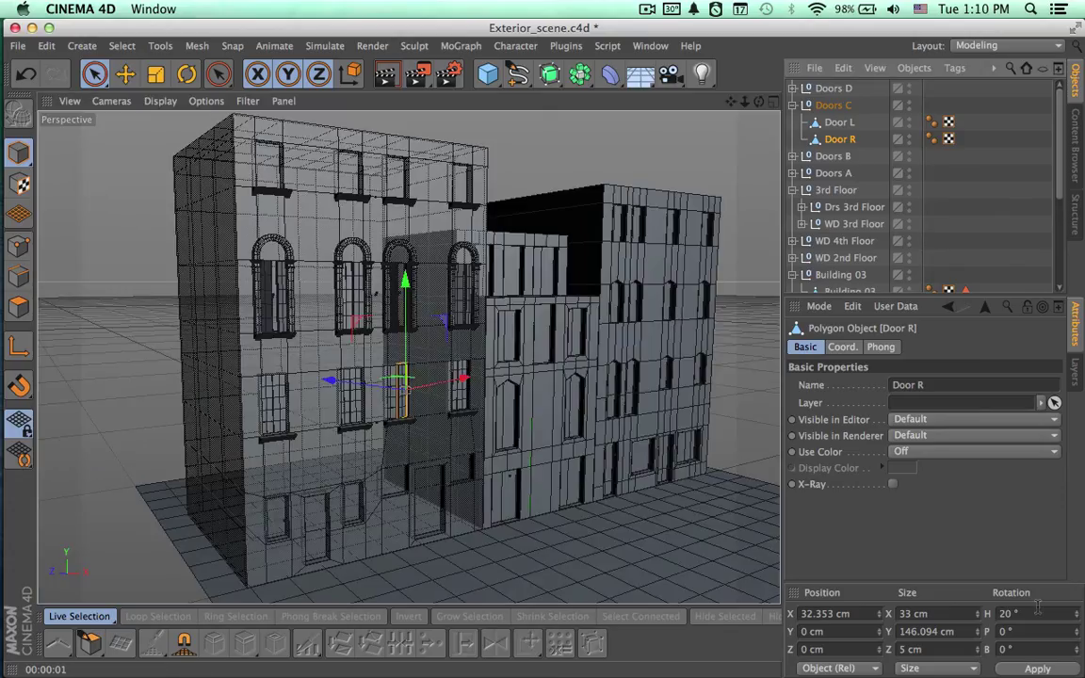
left_click(1026, 613)
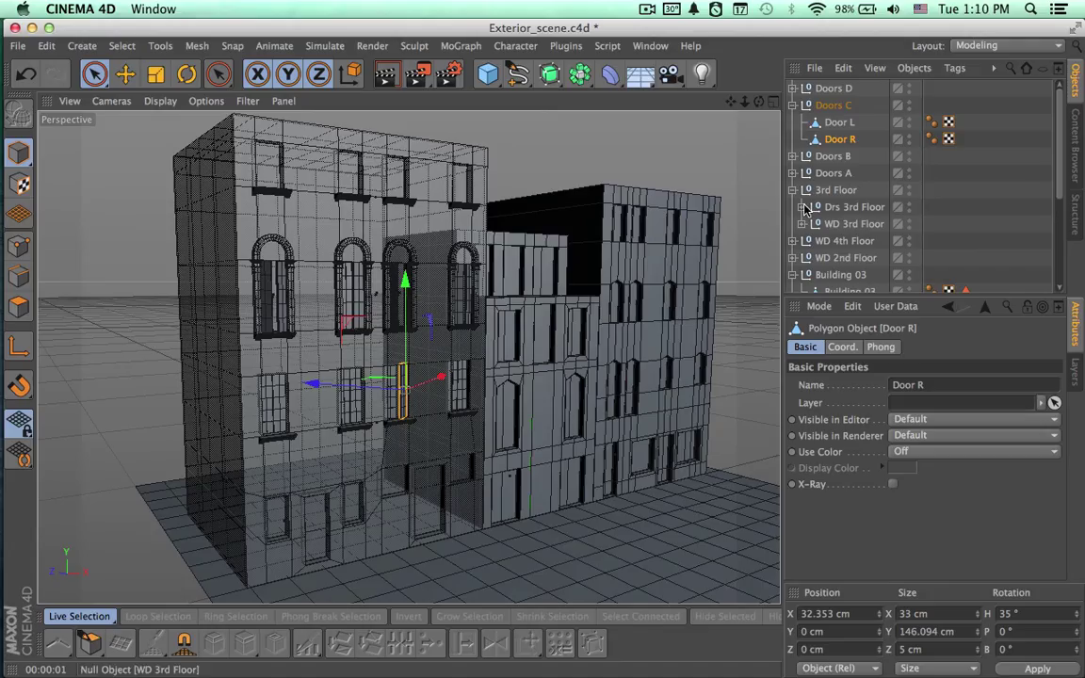
Set the heading rotation of Door L in the Doors C group to -25° and render a preview of the view.
left_click(839, 123)
left_click(1004, 613)
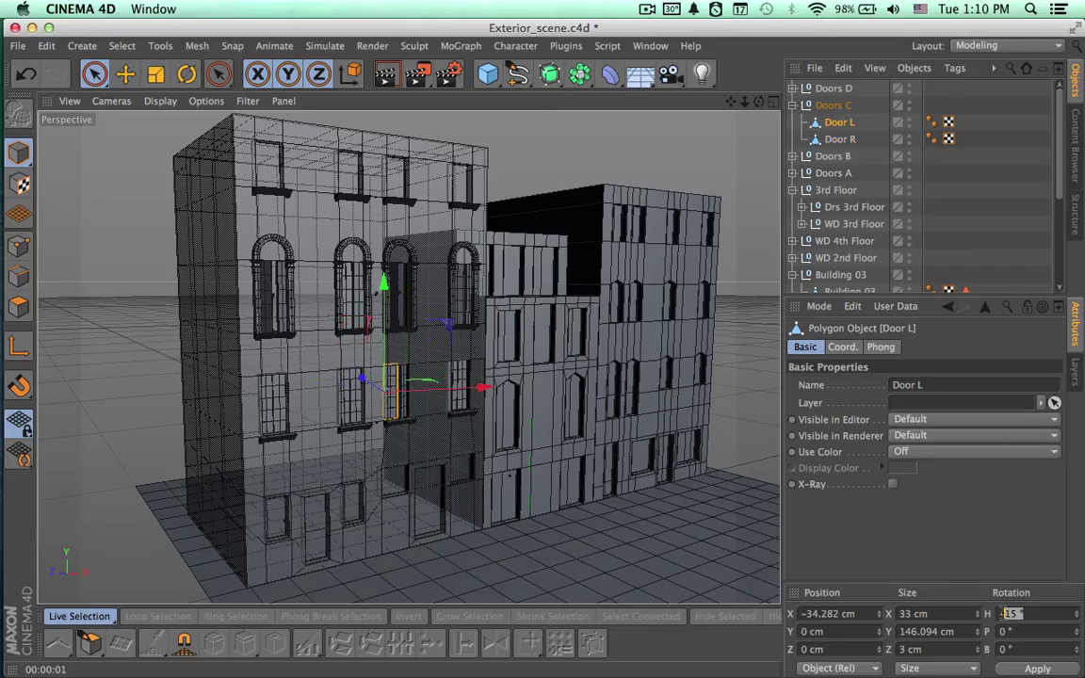
type("-25")
key("Return")
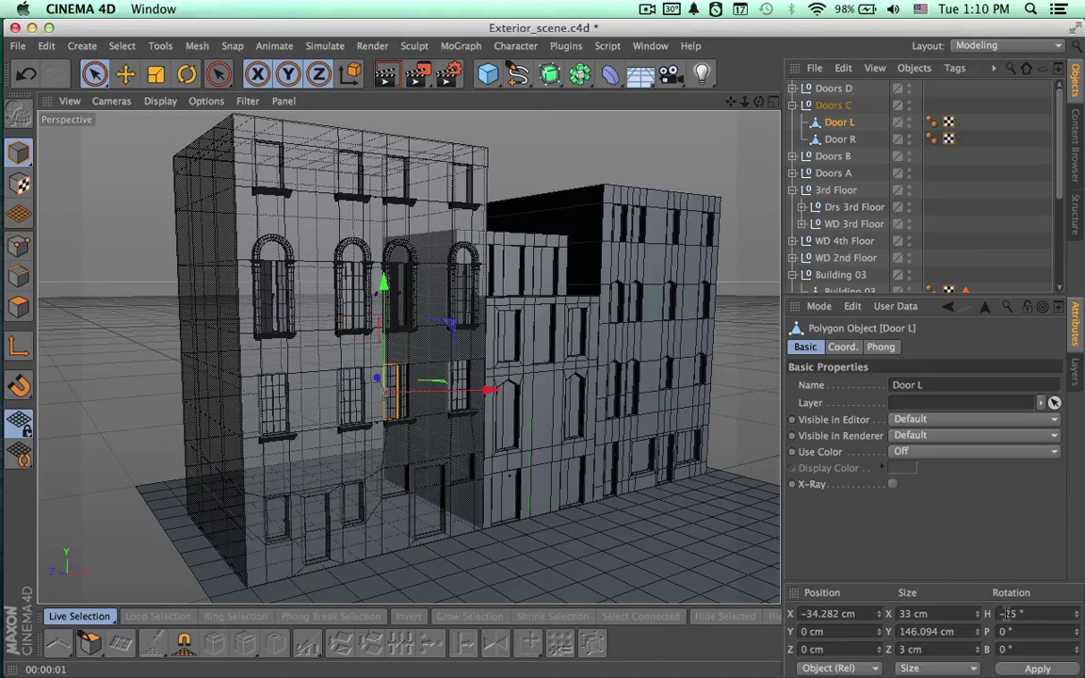
key("ctrl+r")
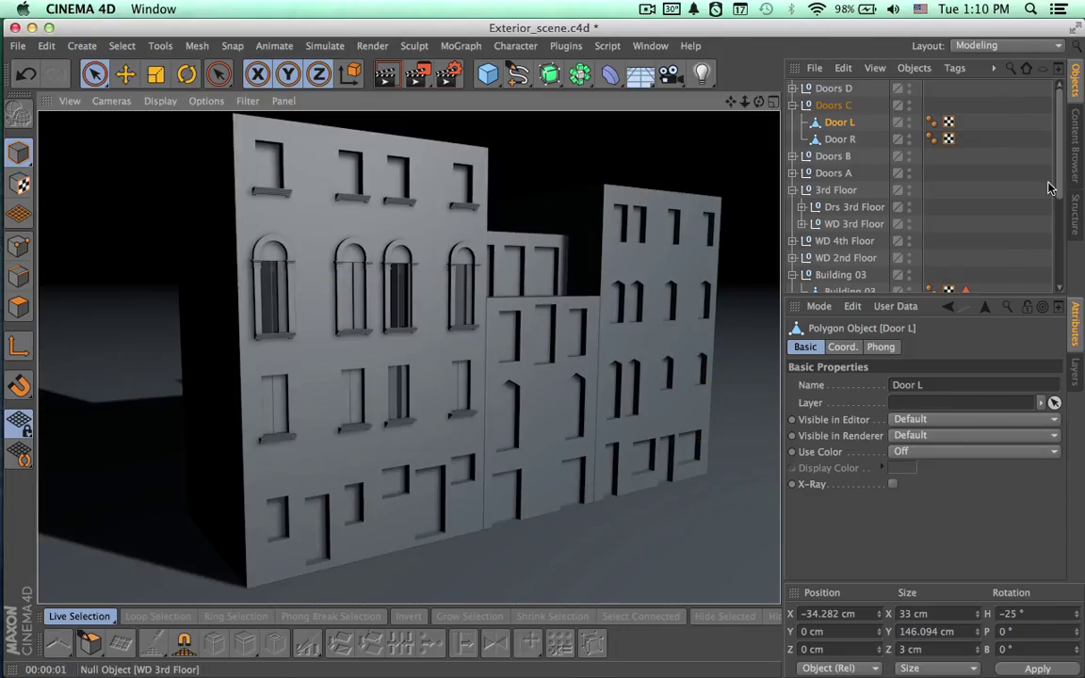
Set the heading rotation of Door L in the Doors D group to -14°.
left_click(833, 89)
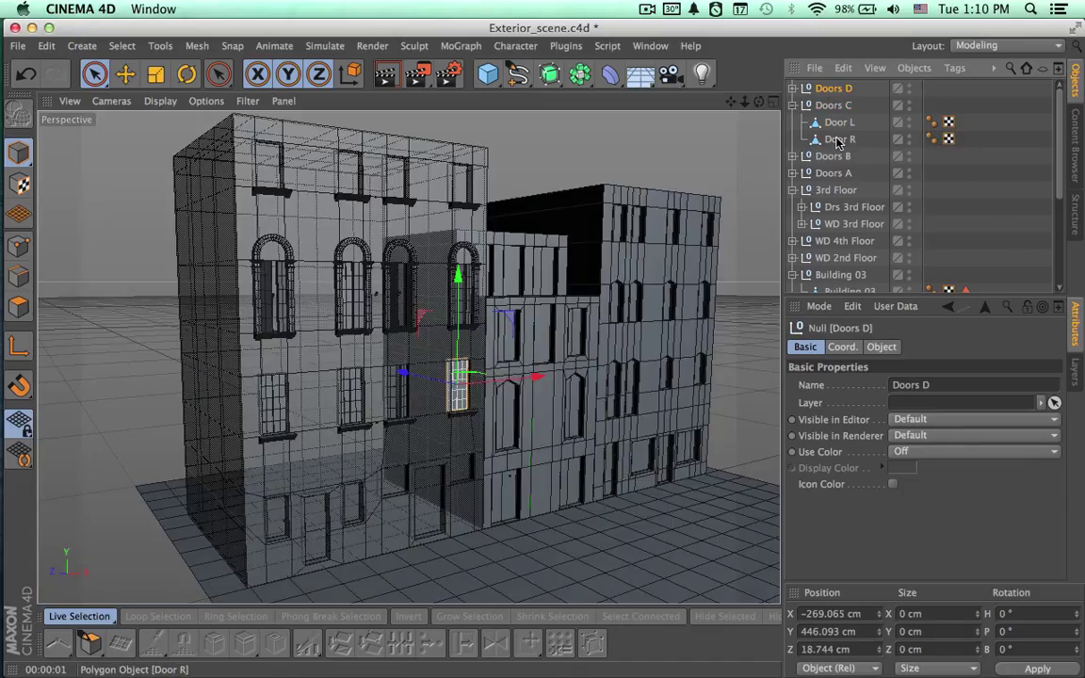
left_click(793, 89)
left_click(841, 107)
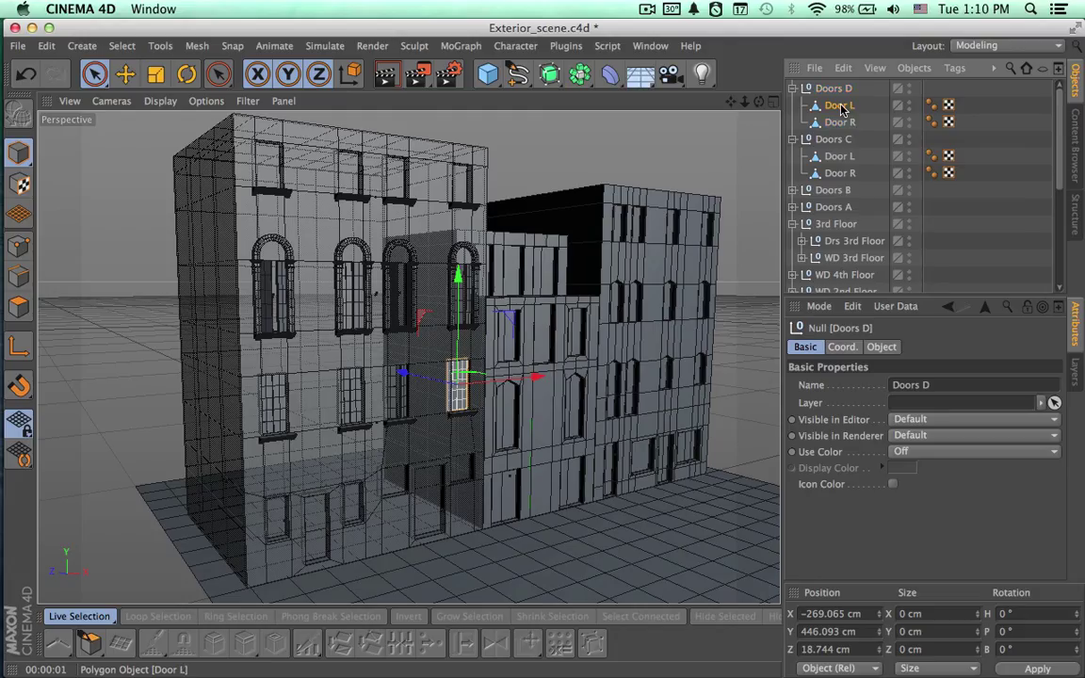
left_click(1036, 626)
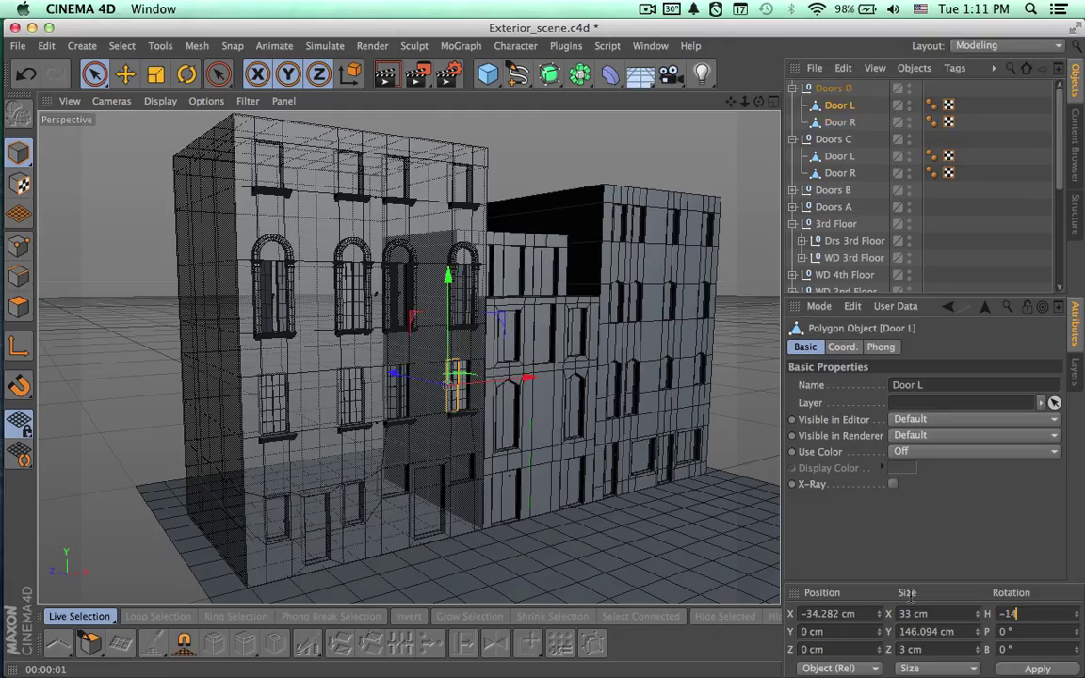
type("-14")
key("Return")
Set the heading rotation of Door R in the Doors D group to 10°.
left_click(839, 122)
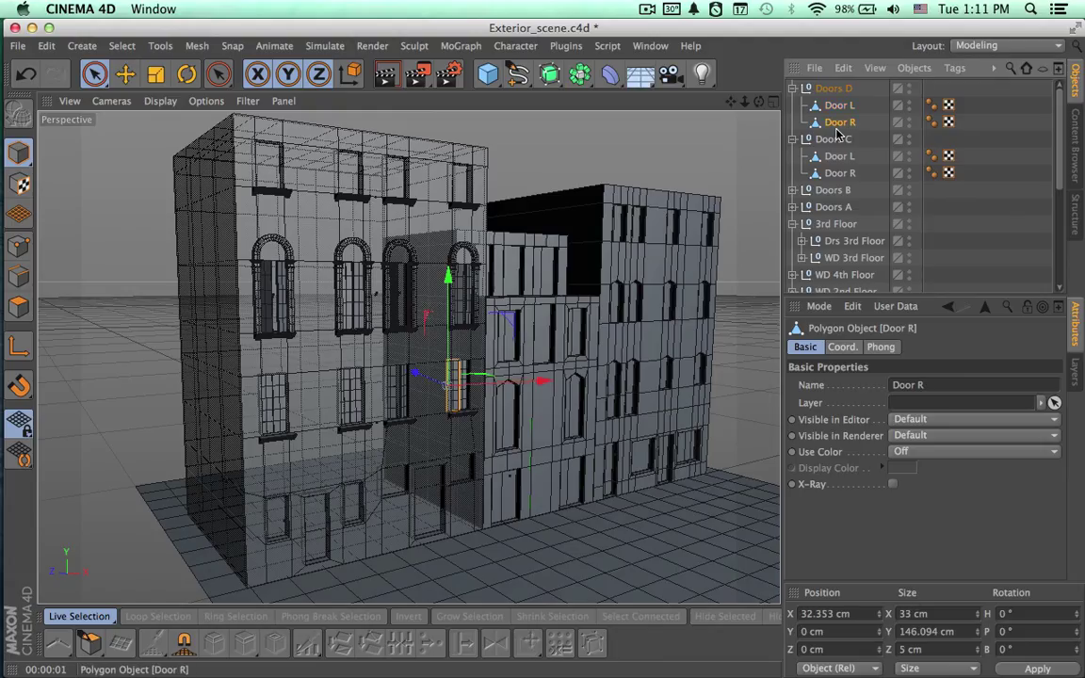
left_click(1022, 613)
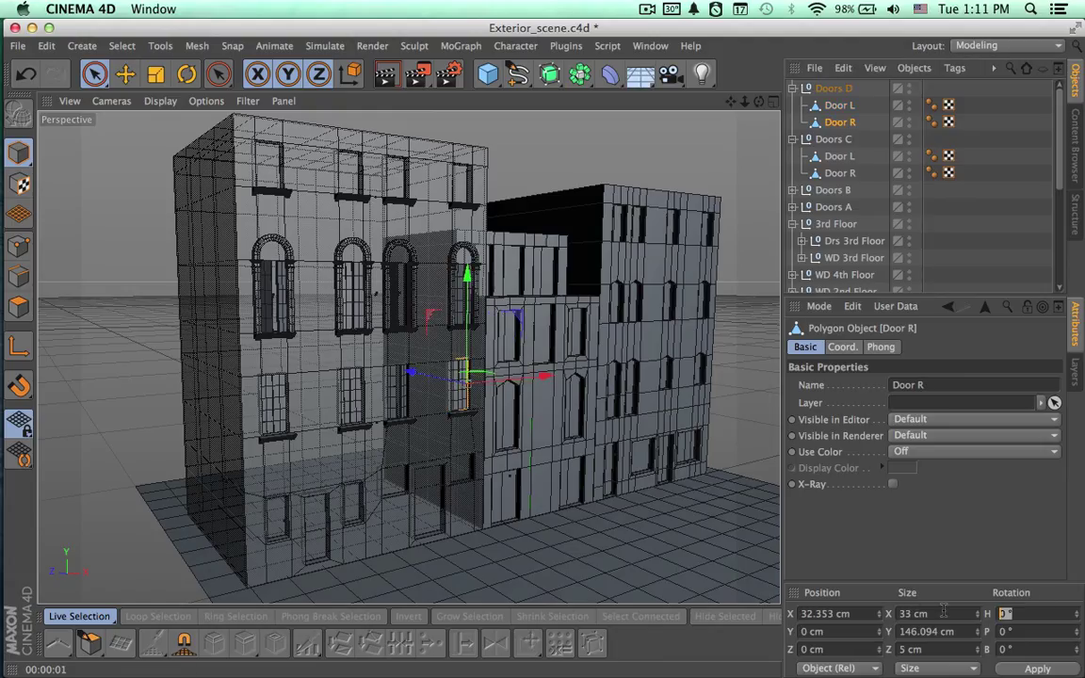
type("10")
key("Return")
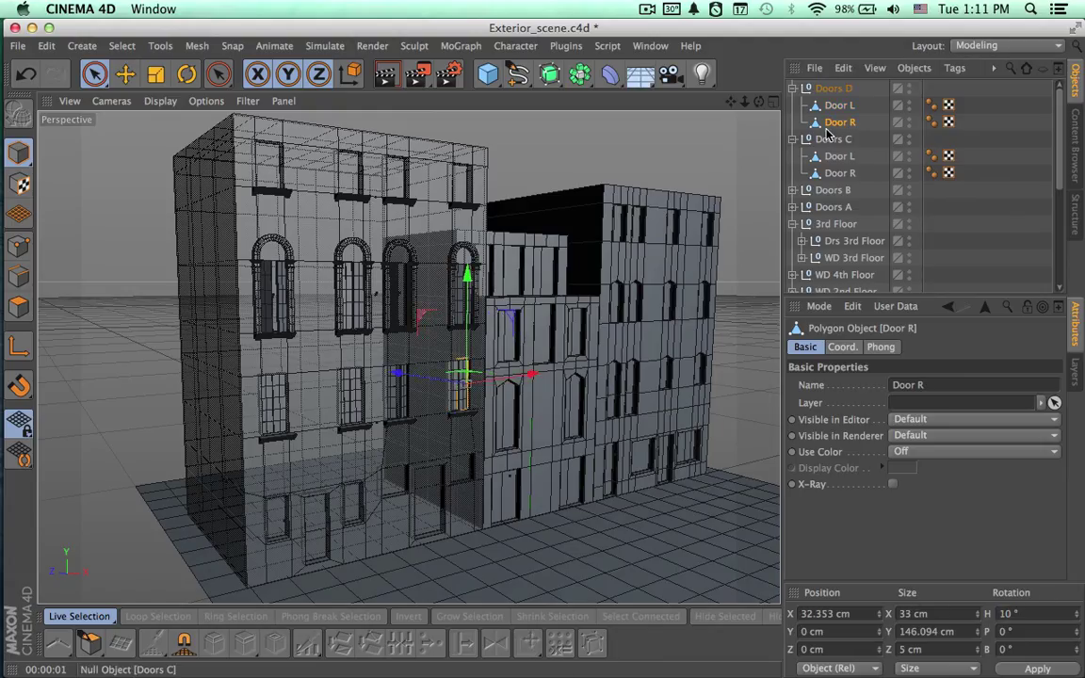
Try rotating the whole Doors A group to a heading of -7°.
left_click(832, 208)
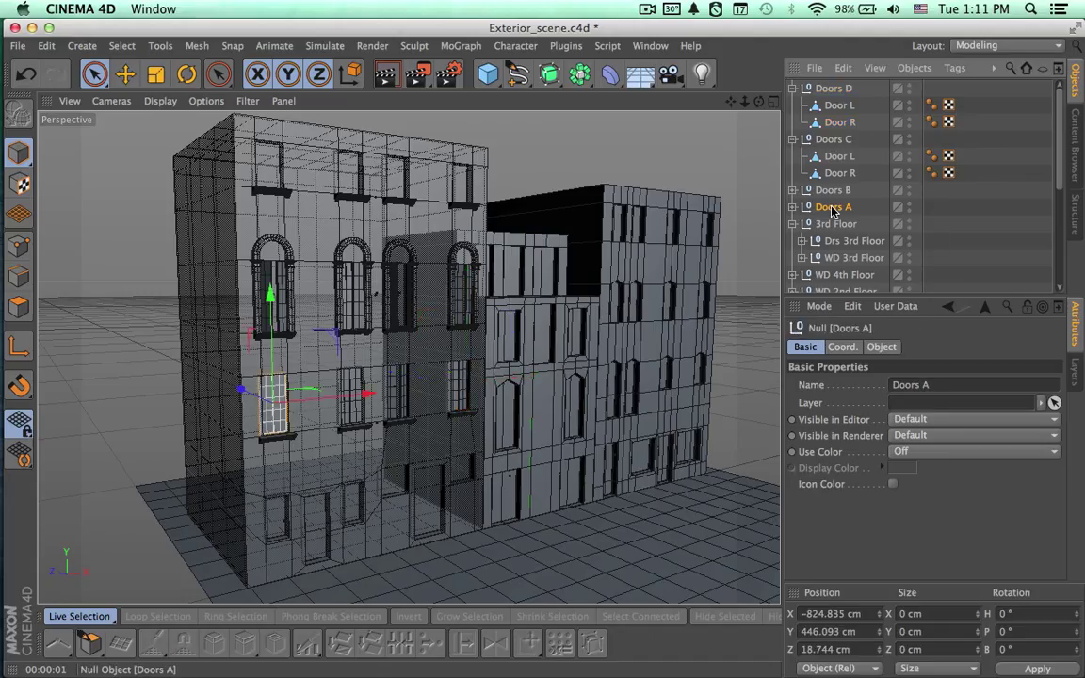
left_click(1011, 613)
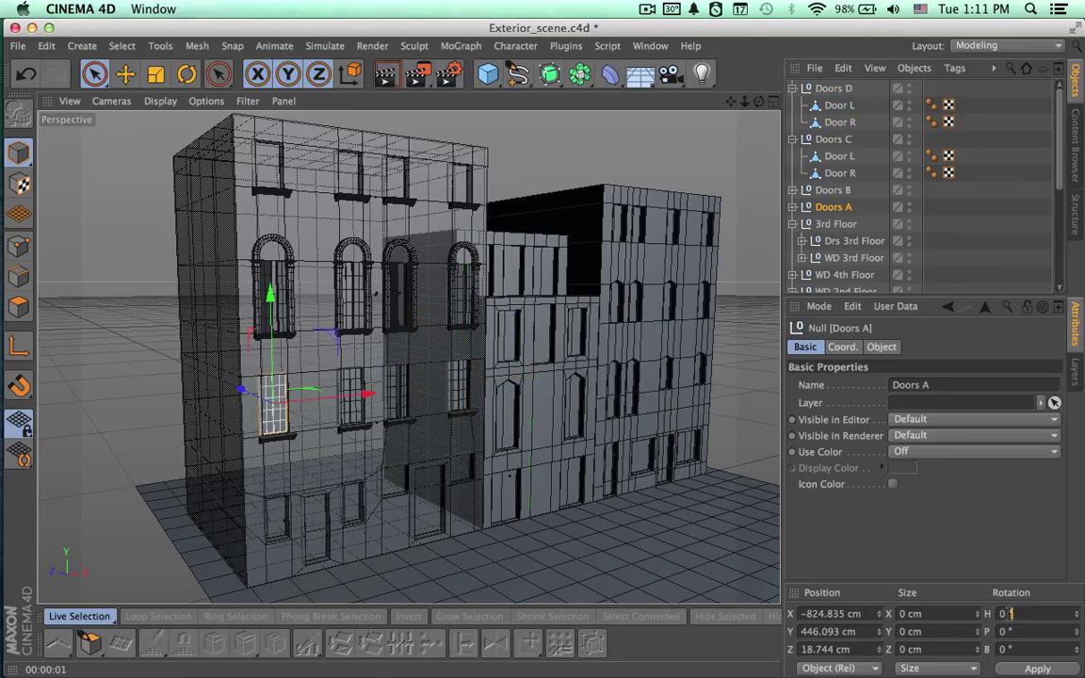
type("-7")
key("Return")
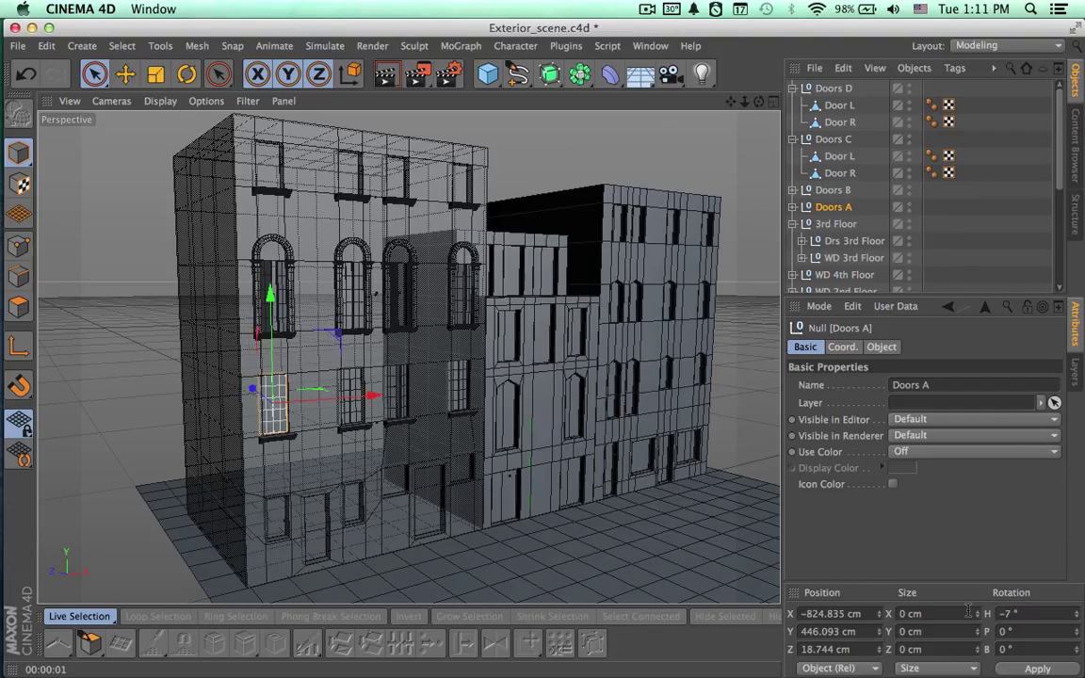
left_click(833, 191)
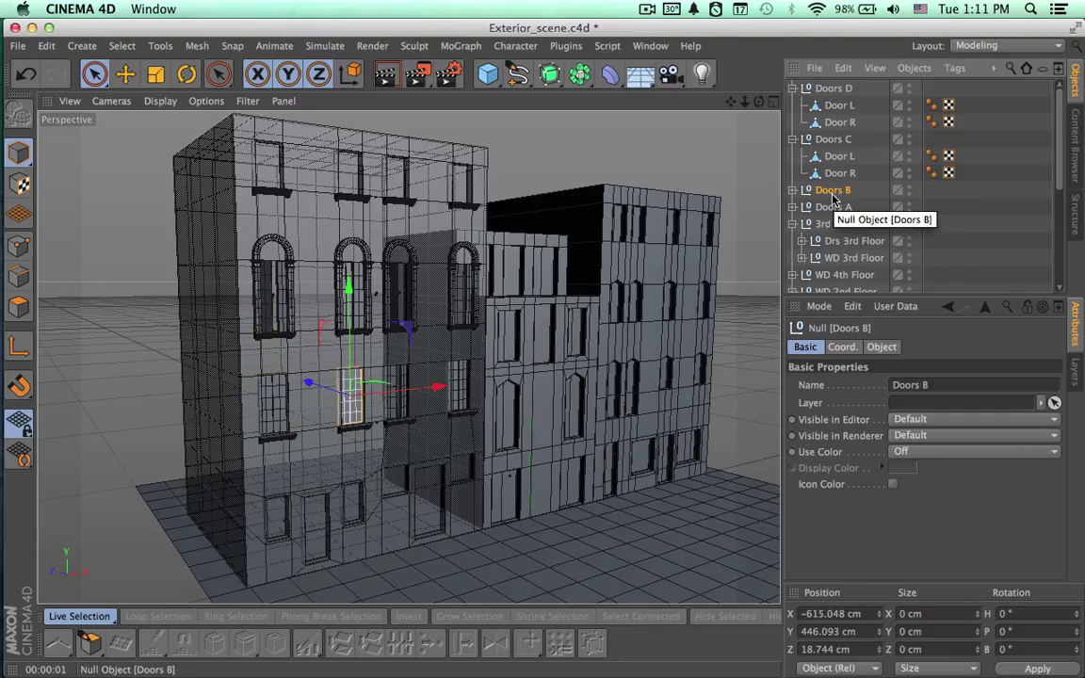
left_click(832, 208)
key("ctrl+z")
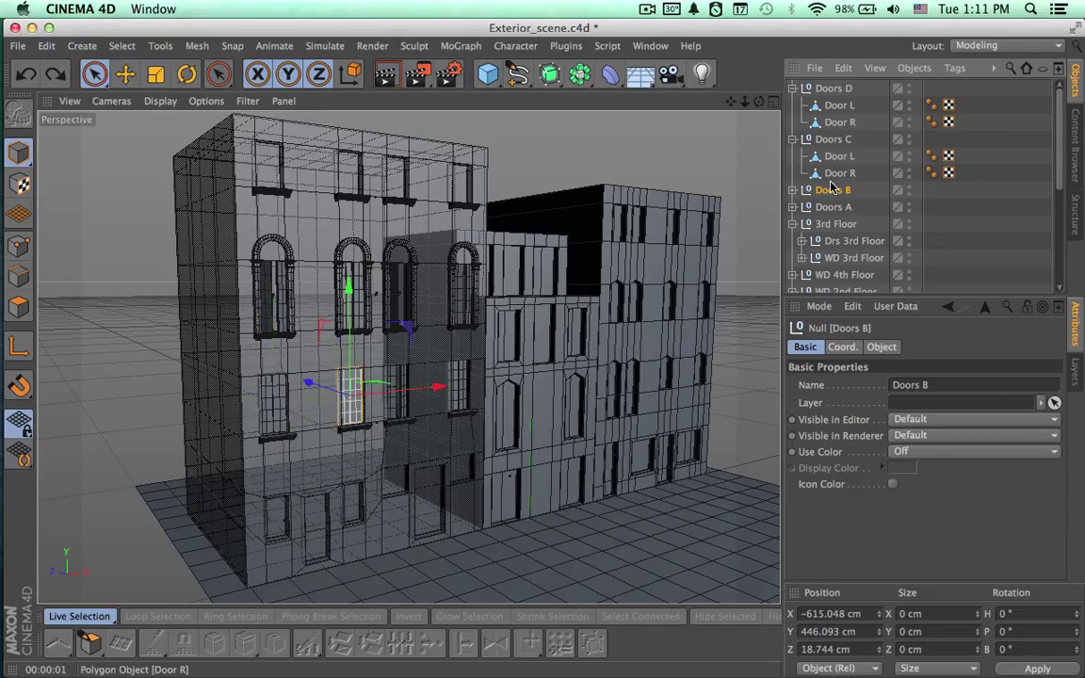
Set the heading rotation of Door L in the Doors B group to -7°.
left_click(793, 191)
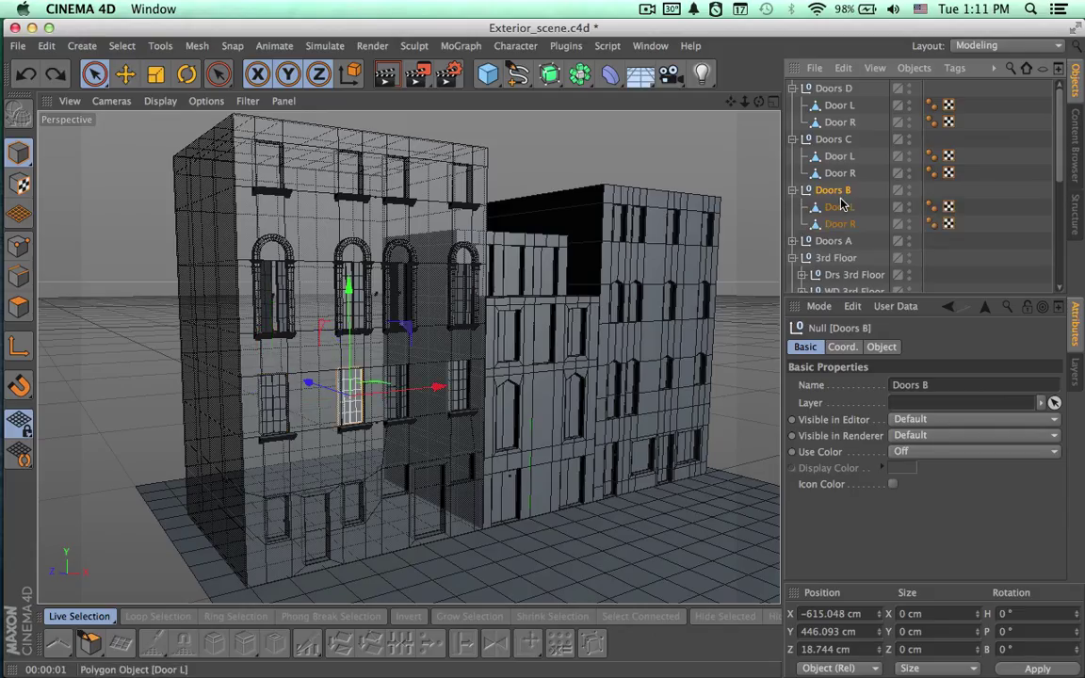
left_click(835, 158)
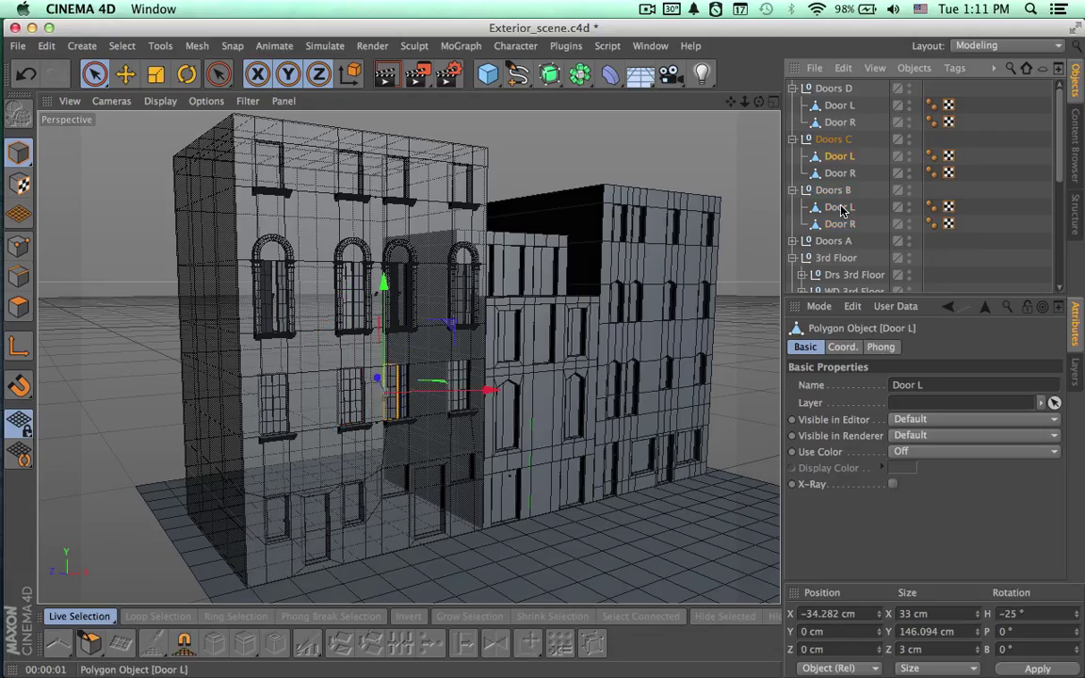
left_click(841, 209)
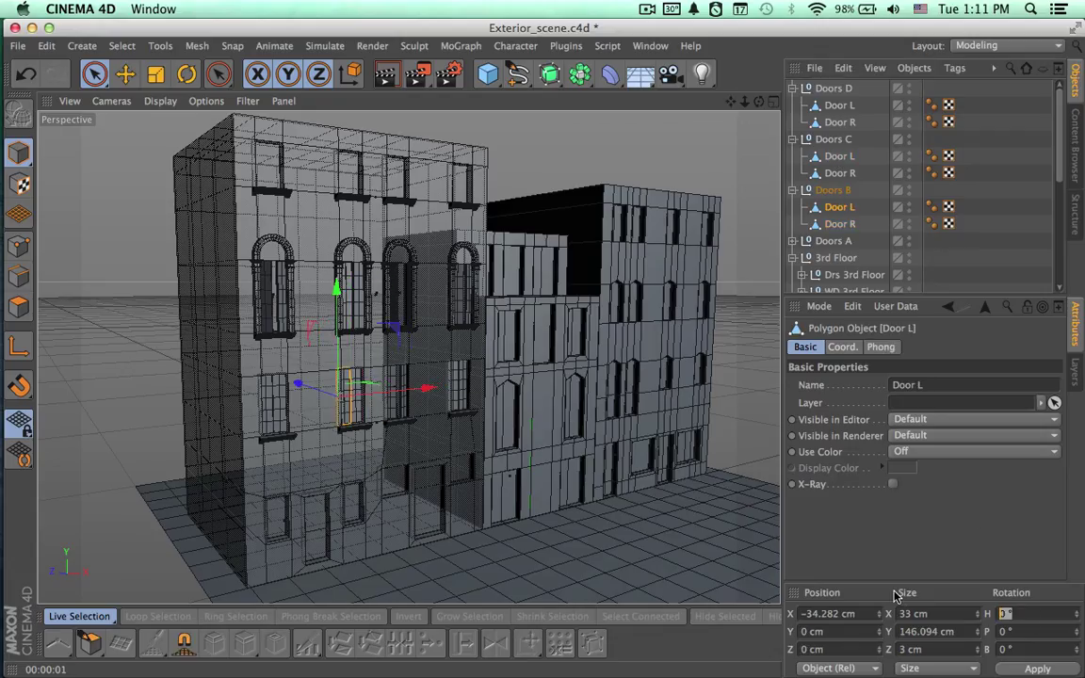
key("Return")
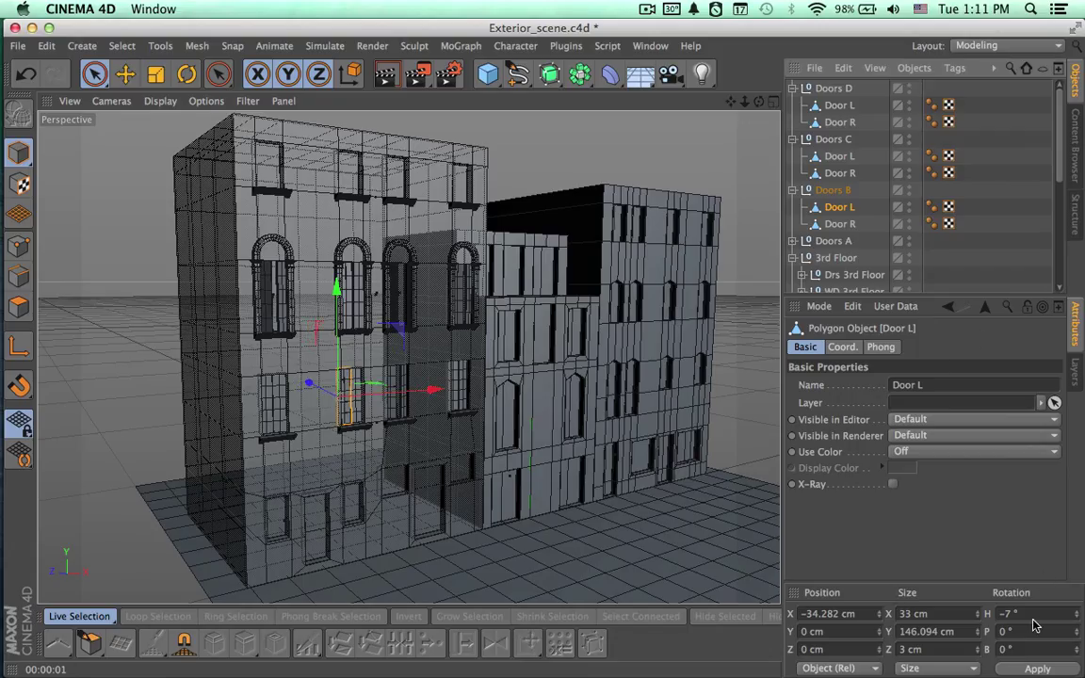
Set the heading rotation of Door R in the Doors B group to 8° and render a preview of the view.
left_click(840, 224)
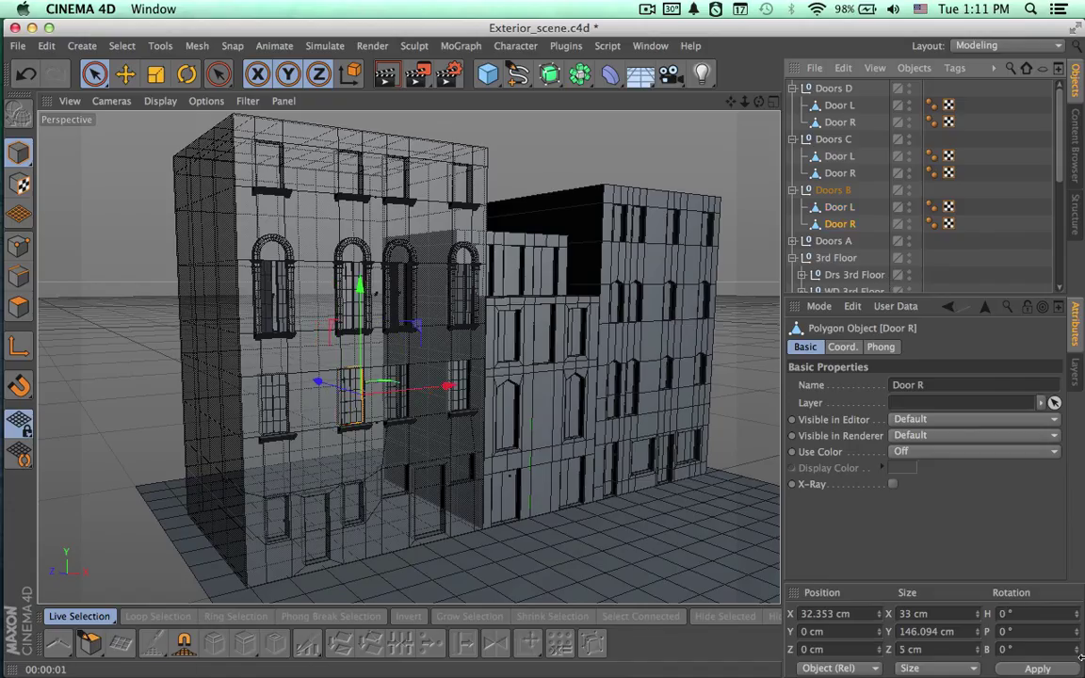
left_click(1036, 613)
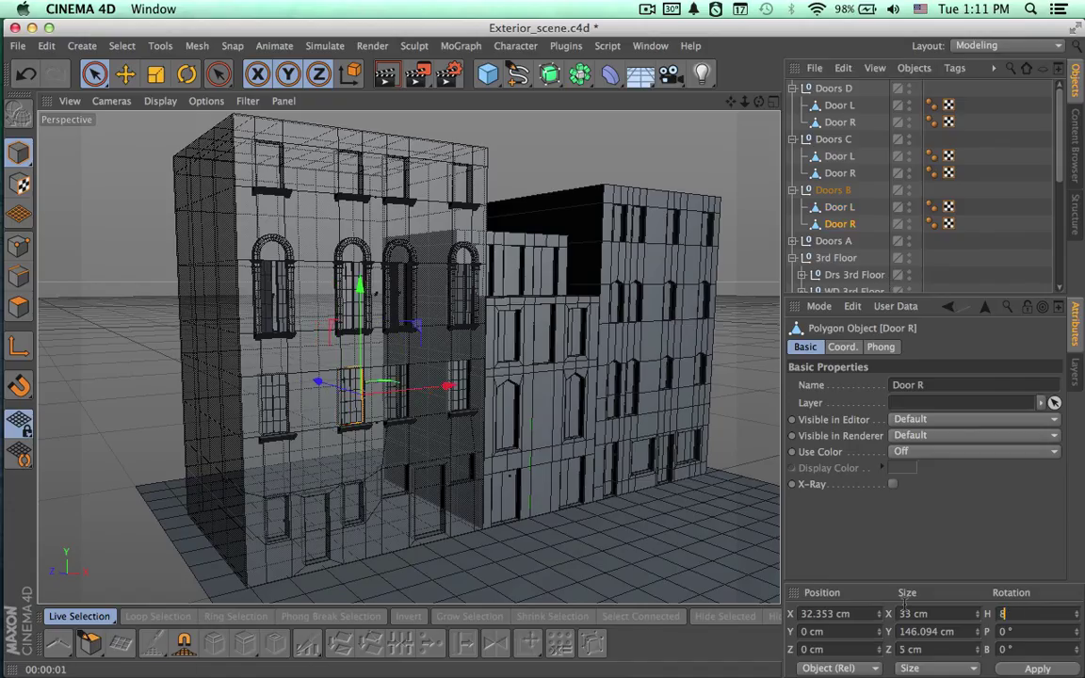
key("Return")
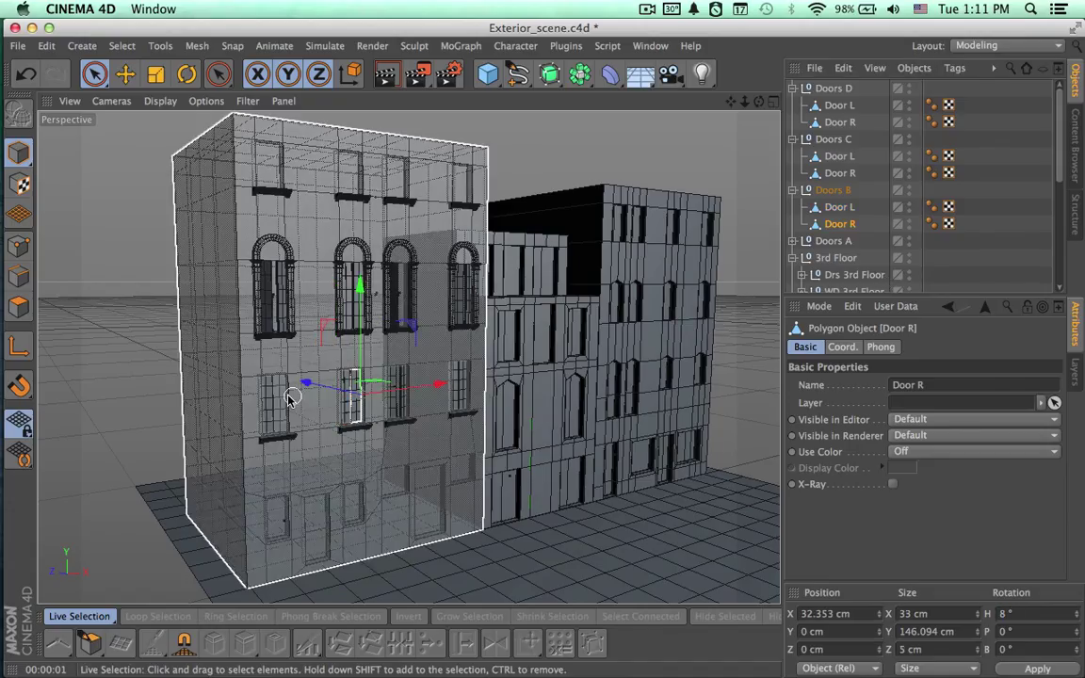
key("super+r")
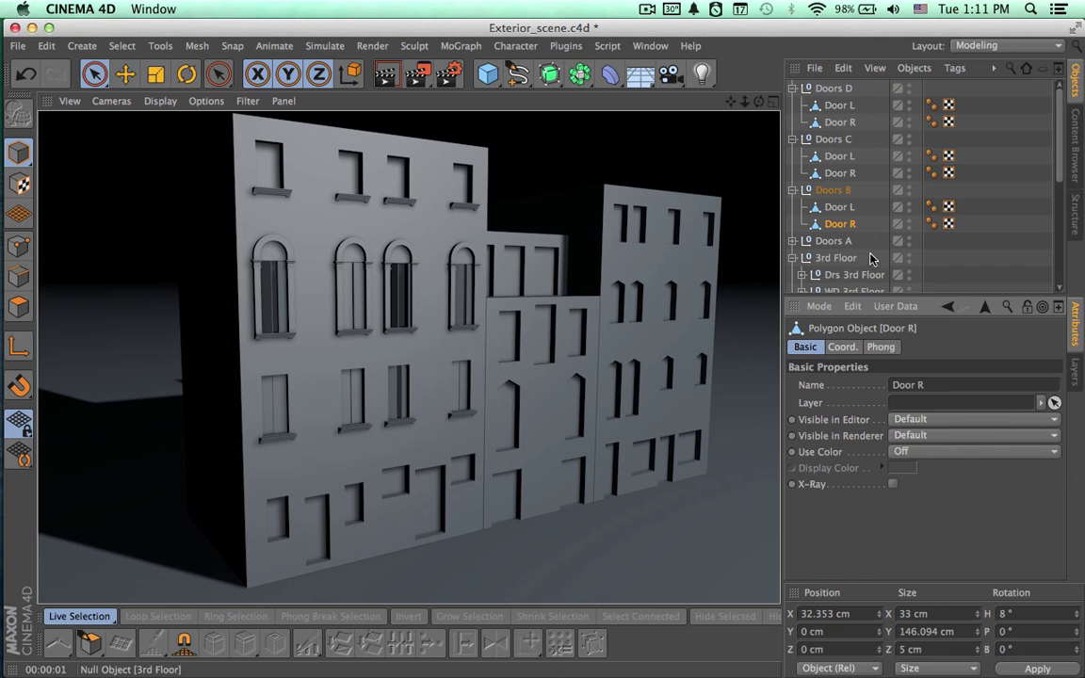
Set the heading rotation of Door L in the Doors A group to -18°.
scroll(508, 409, "up", 10)
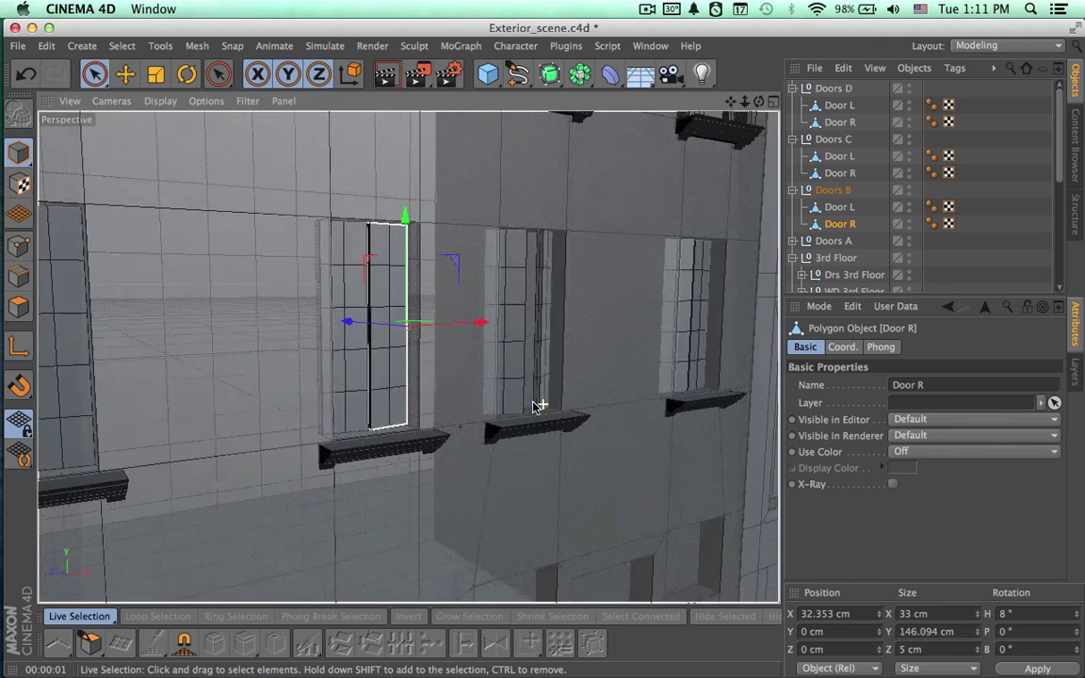
left_click_drag(534, 407, 460, 387, "alt")
right_click_drag(428, 391, 397, 392, "alt")
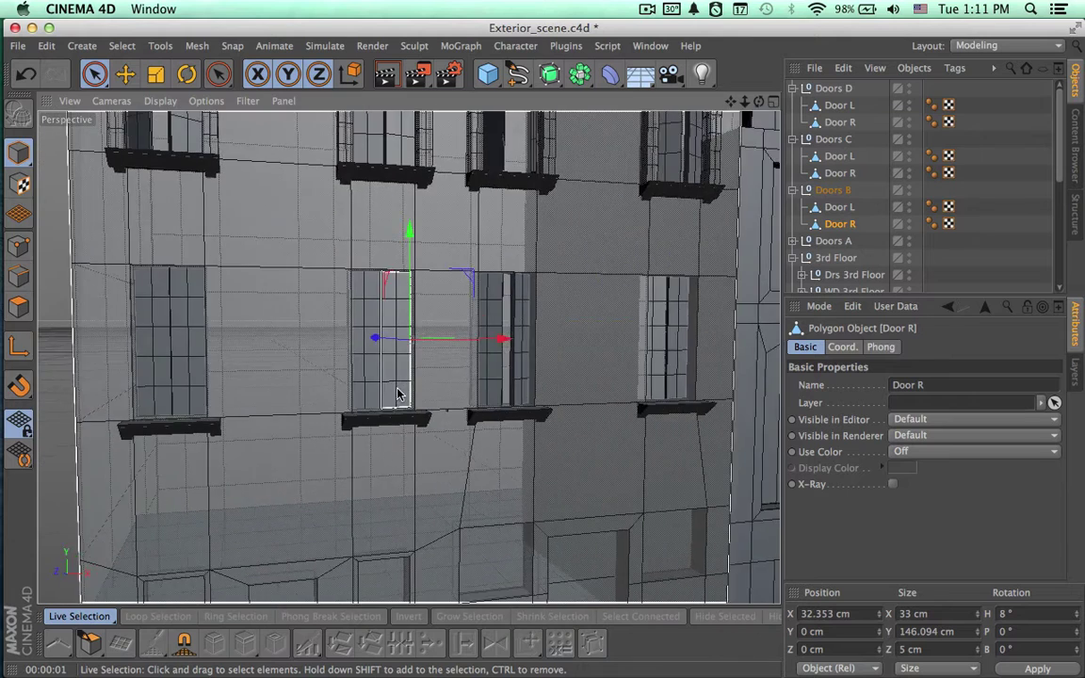
mouse_move(404, 390)
left_mouse_down("alt")
mouse_move(440, 390)
mouse_move(393, 379)
left_mouse_up("alt")
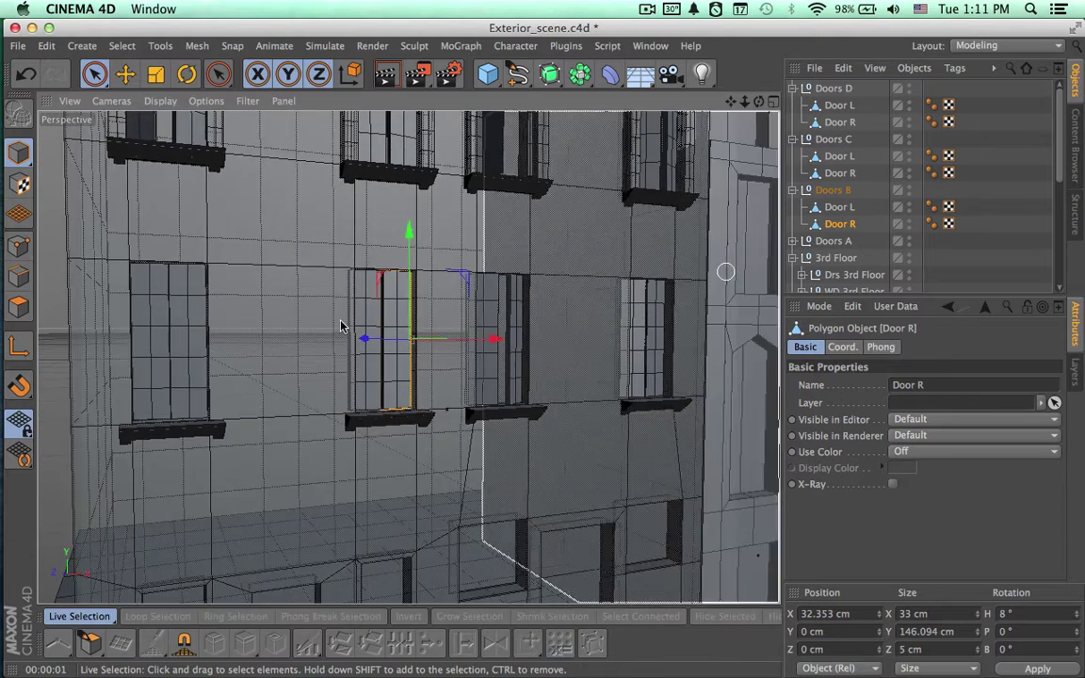
left_click(792, 241)
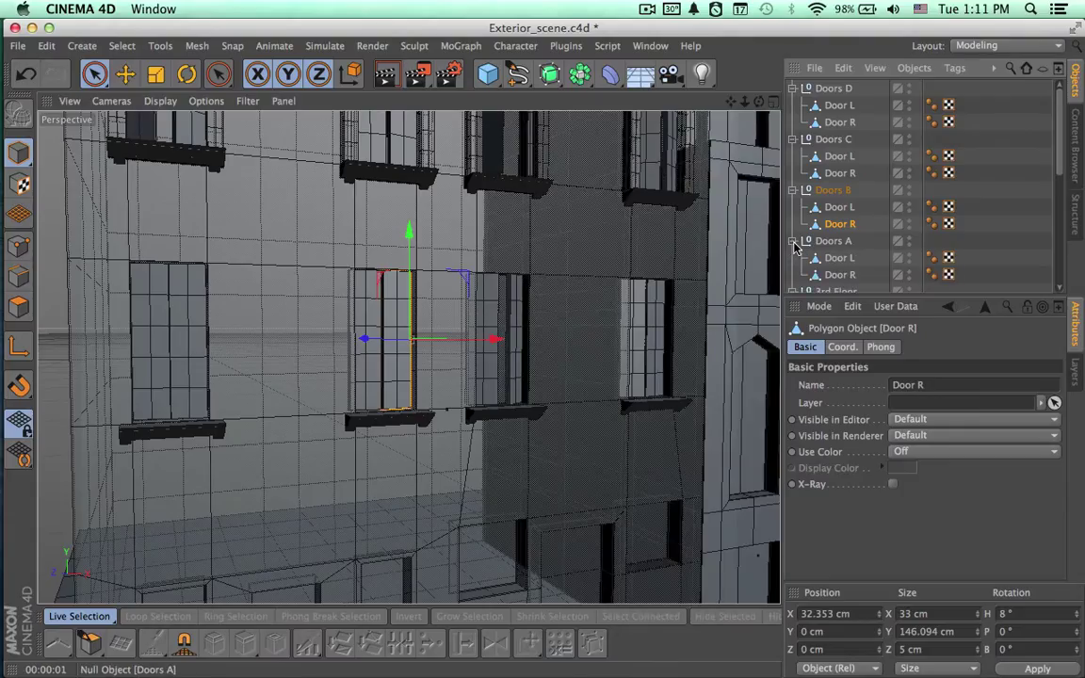
left_click(839, 258)
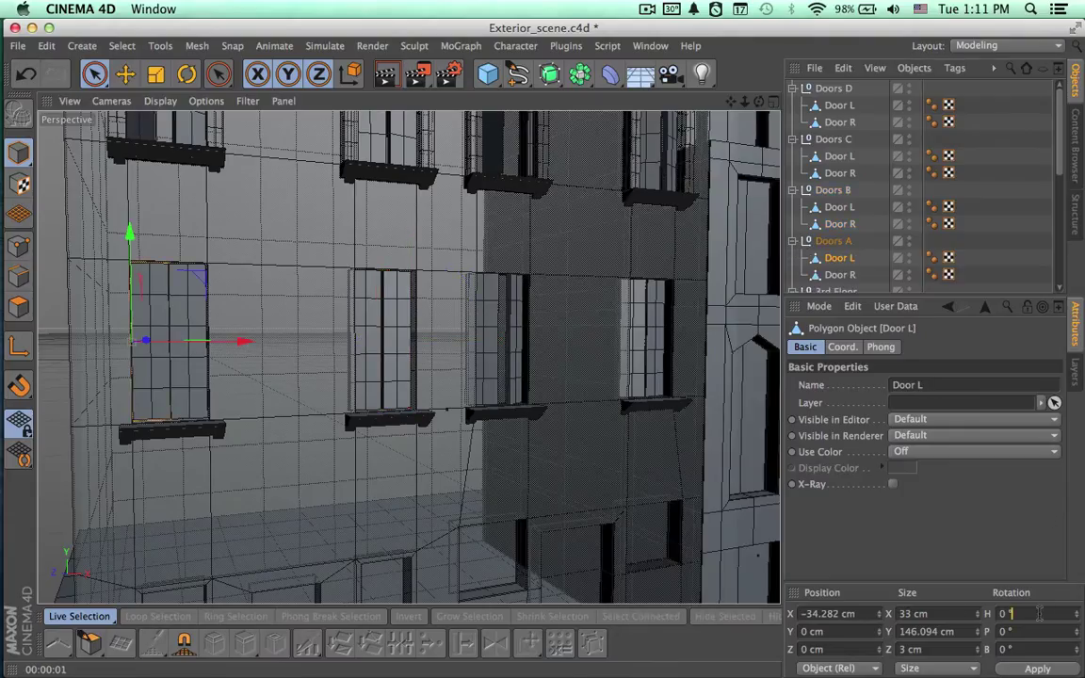
left_click(1005, 613)
type("-18")
key("Return")
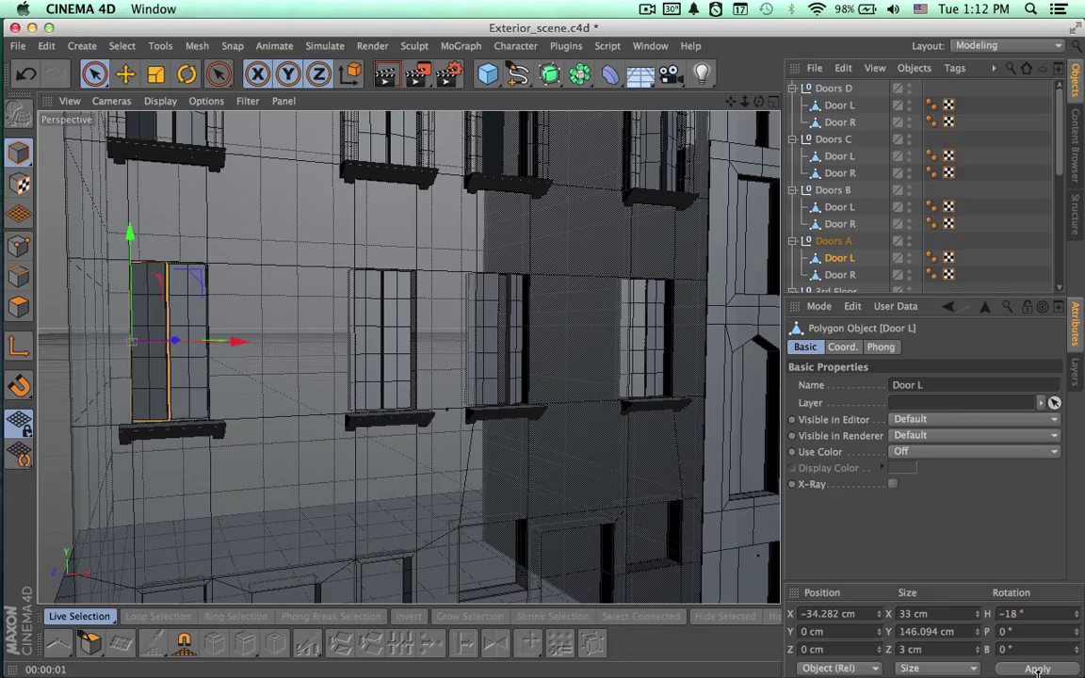
Open Door L in the Doors A group further by setting its heading rotation to -25°.
left_click(1028, 613)
key("BackSpace")
type("-25")
key("Return")
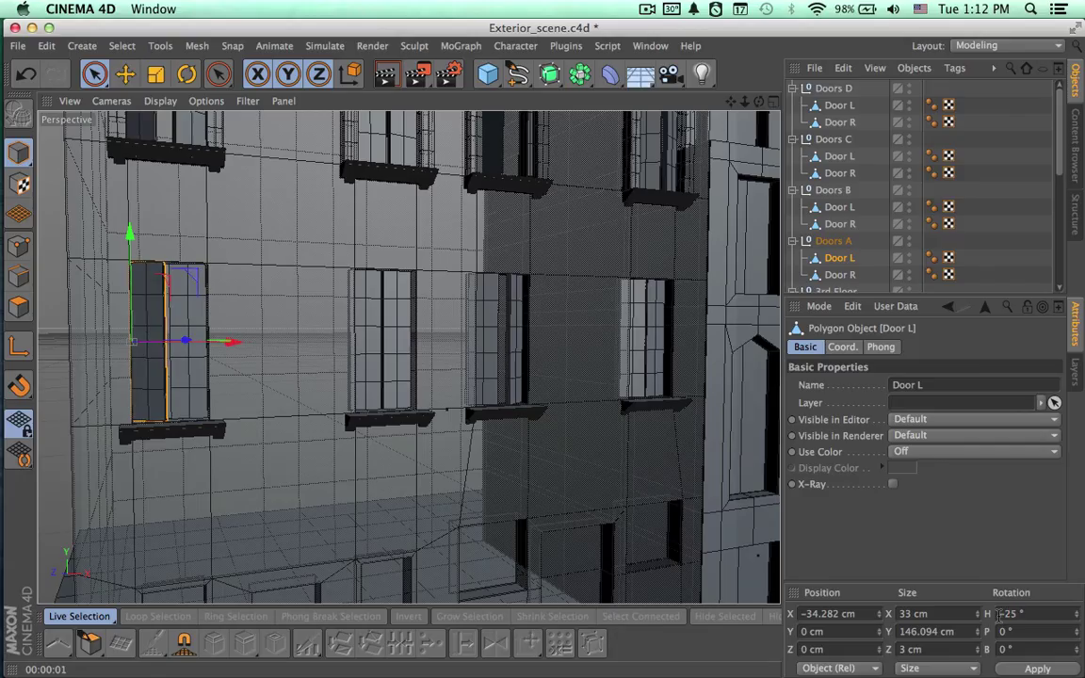
Set the heading rotation of Door R in the Doors A group to 8°.
left_click(839, 274)
left_click(1036, 612)
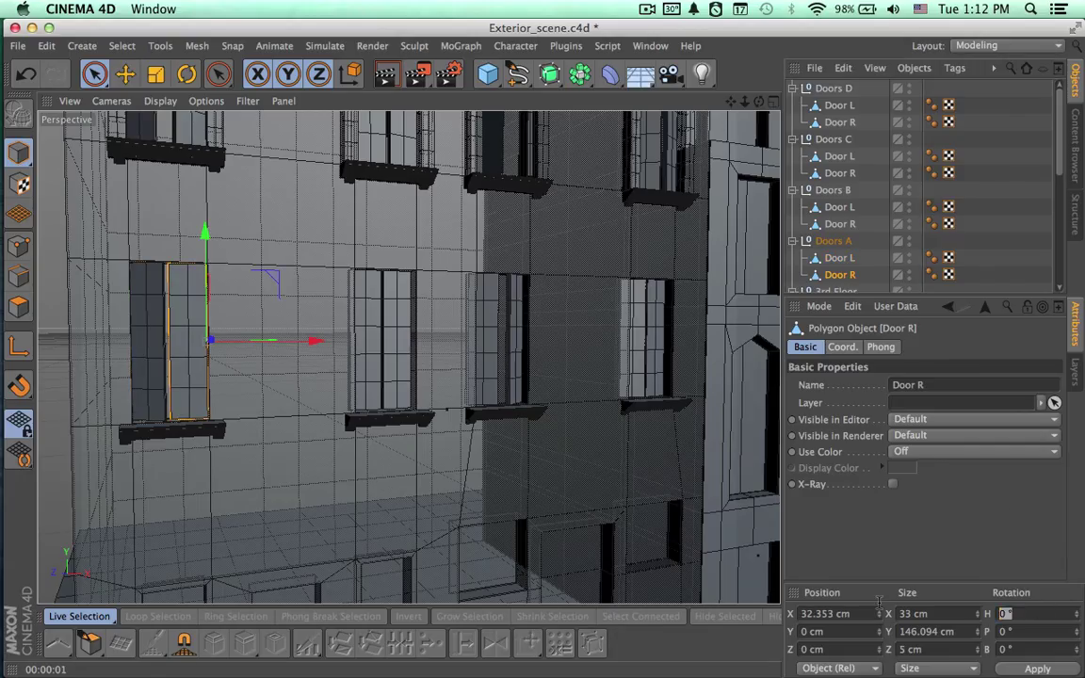
type("8")
key("Return")
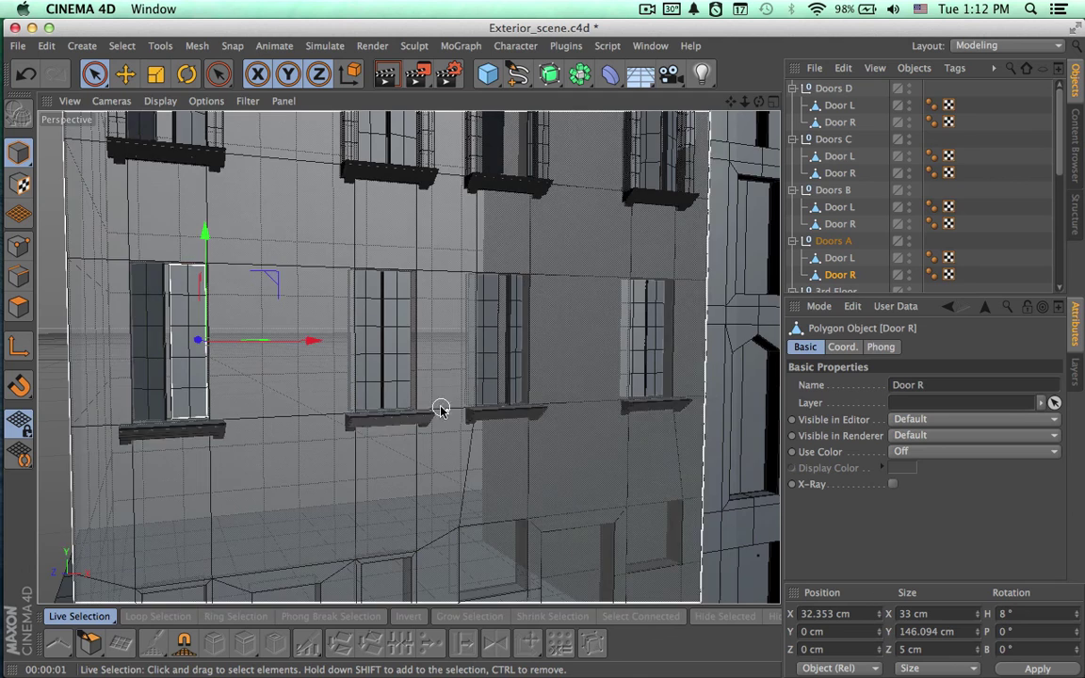
Render an angled preview of the facade with its opened window doors and save the scene.
right_click_drag(486, 428, 454, 420, "alt")
middle_click_drag(454, 420, 566, 442, "alt")
left_click_drag(565, 447, 436, 485, "alt")
key("super+r")
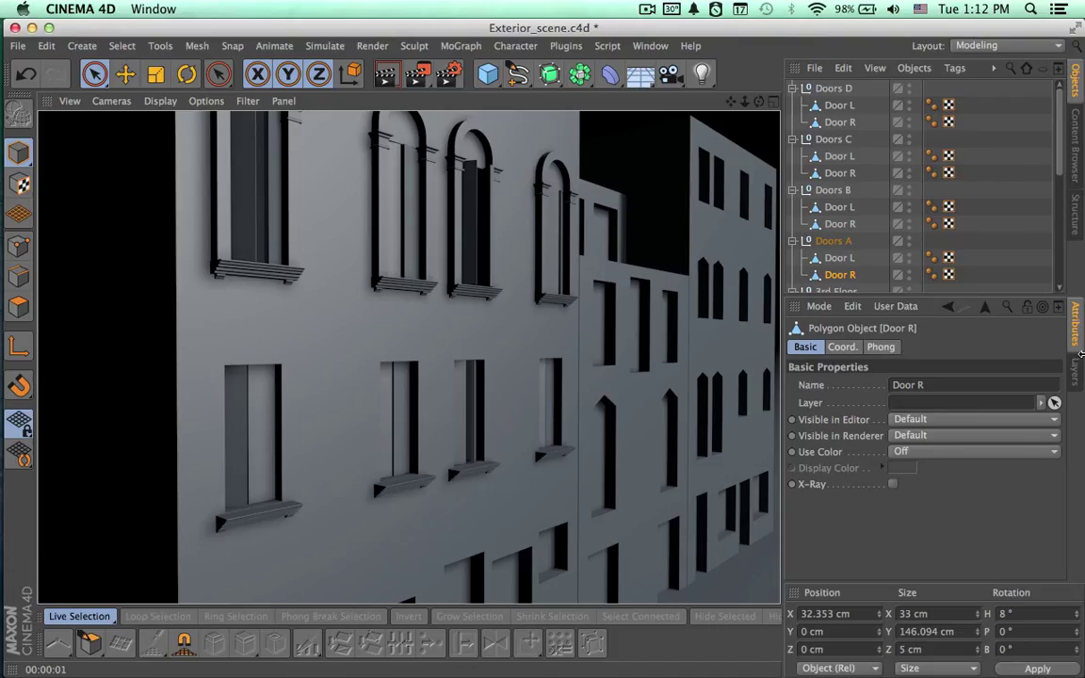
key("super+s")
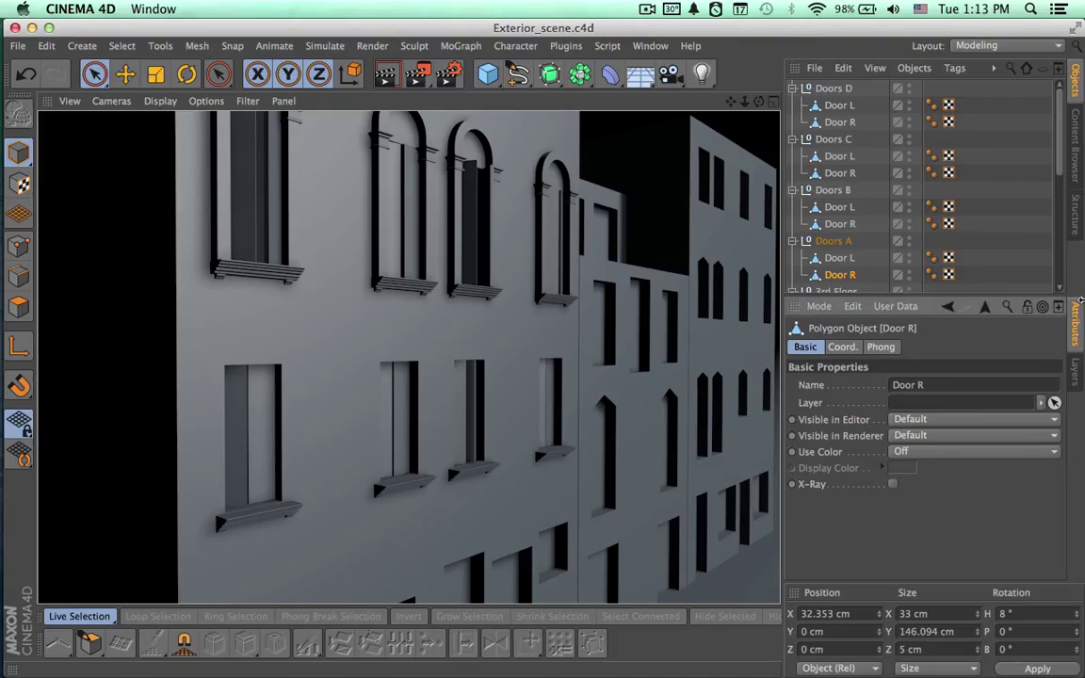
Collapse the Doors A, Doors B, Doors C and Doors D groups in the object hierarchy.
left_click(792, 241)
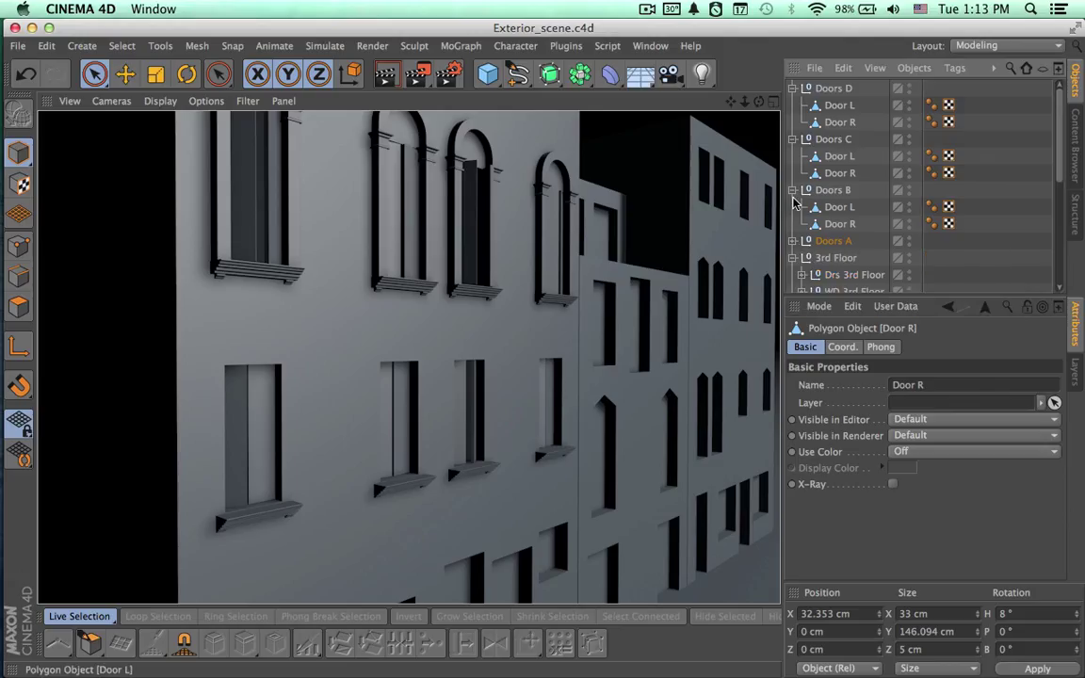
left_click(792, 190)
left_click(793, 139)
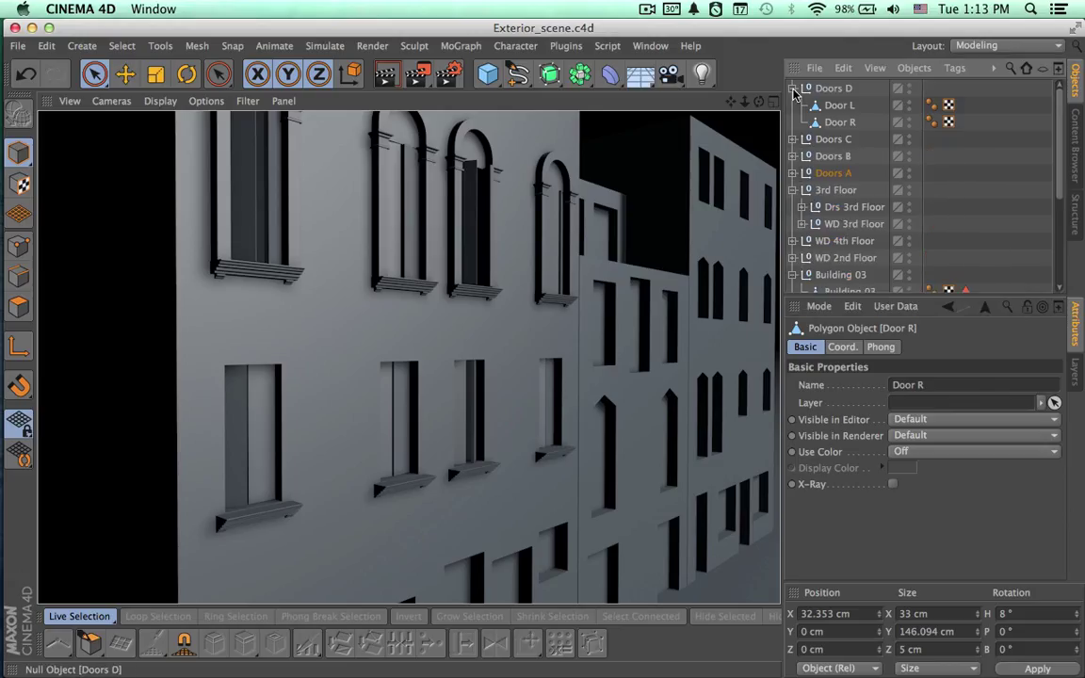
left_click(793, 89)
Group the four nulls Doors A to Doors D together and name the new group Drs 2nd Floor.
left_click(833, 88)
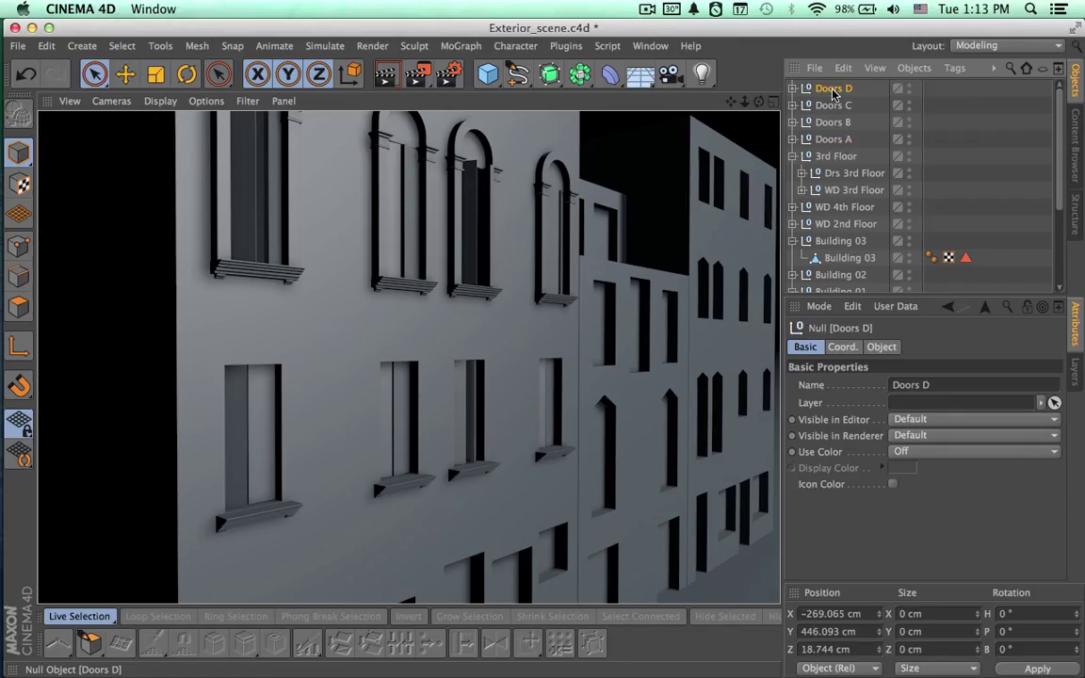
left_click(833, 141)
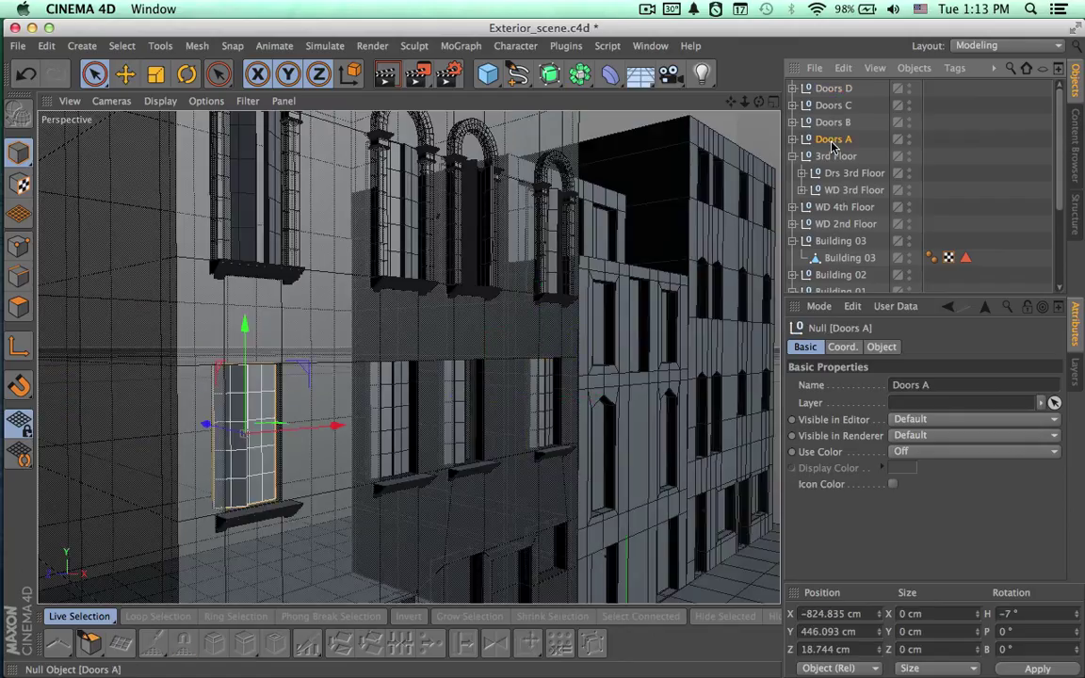
left_click(831, 89, "shift")
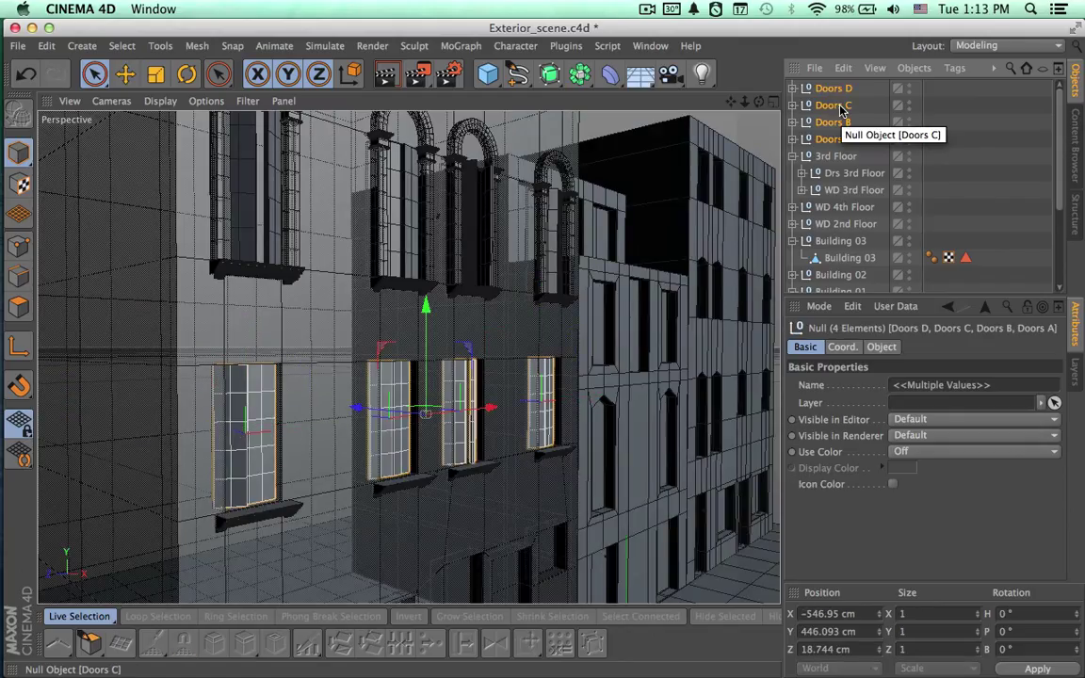
key("alt+g")
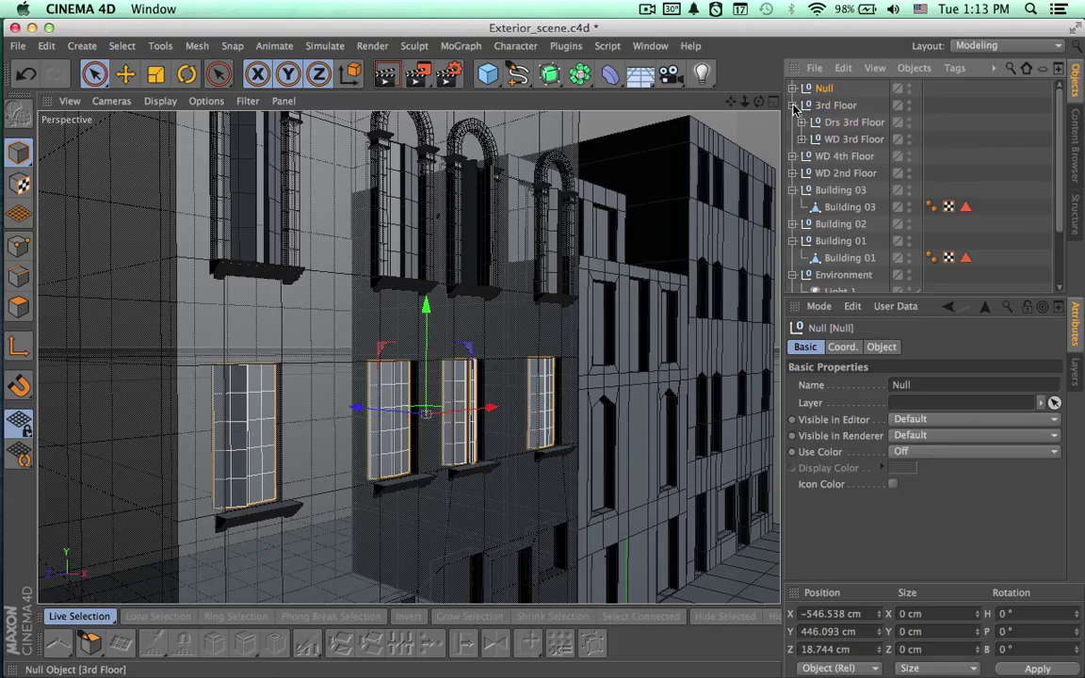
double_click(826, 89)
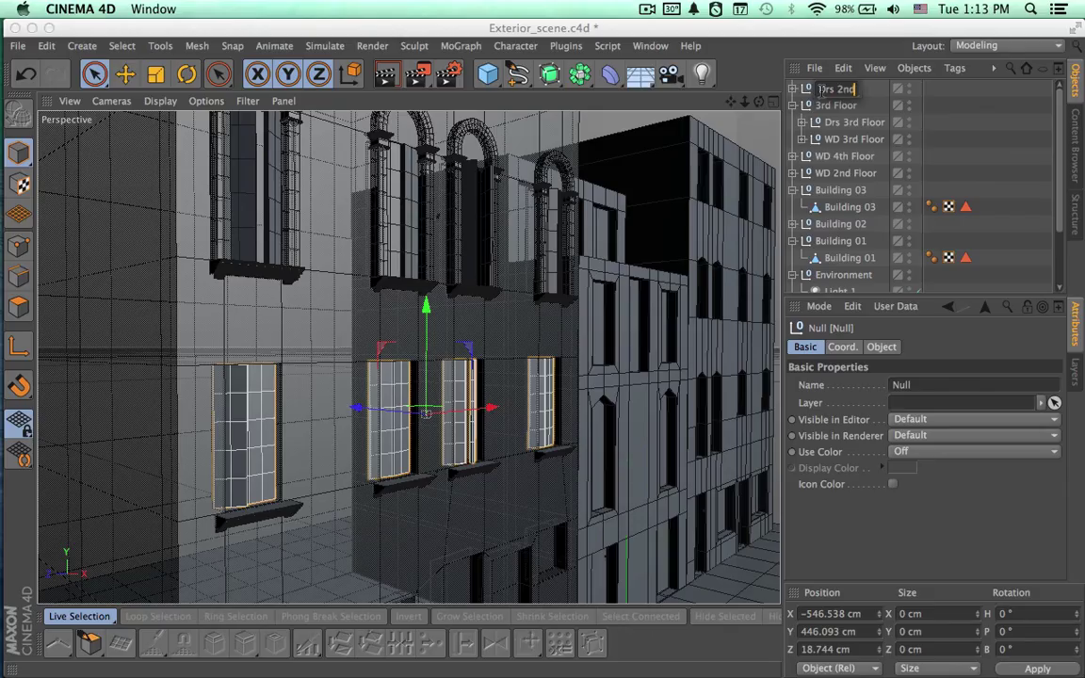
type("Drs 2nd Floor")
key("Return")
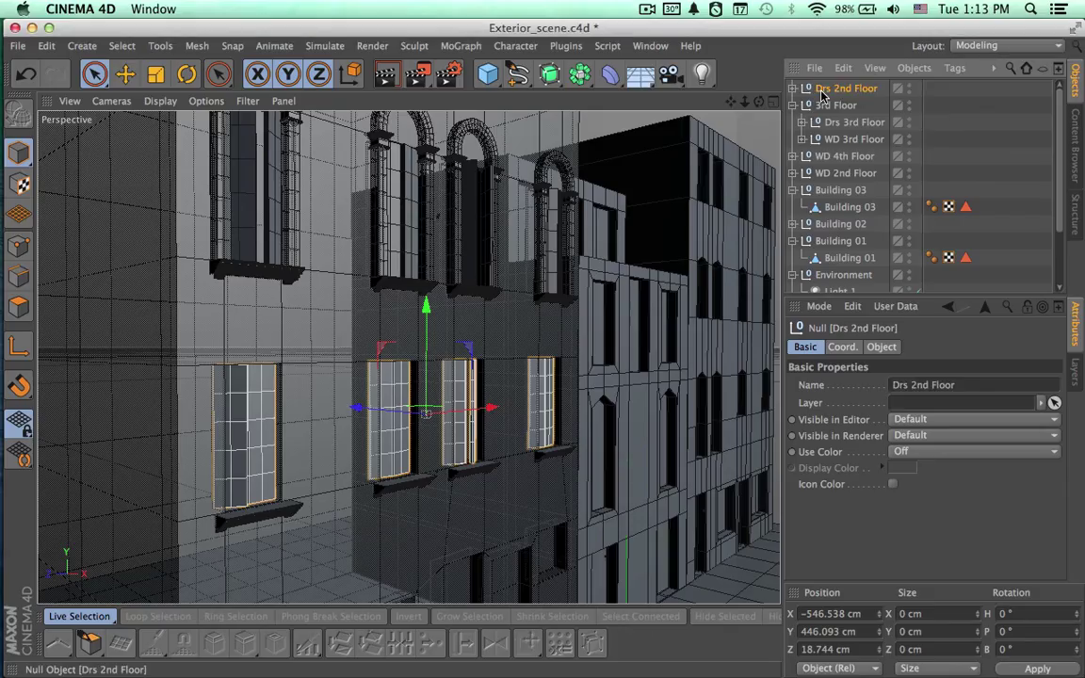
Collapse the 3rd Floor group, then group Drs 2nd Floor with WD 2nd Floor under the name 2nd Floor.
left_click(793, 105)
left_click(834, 105)
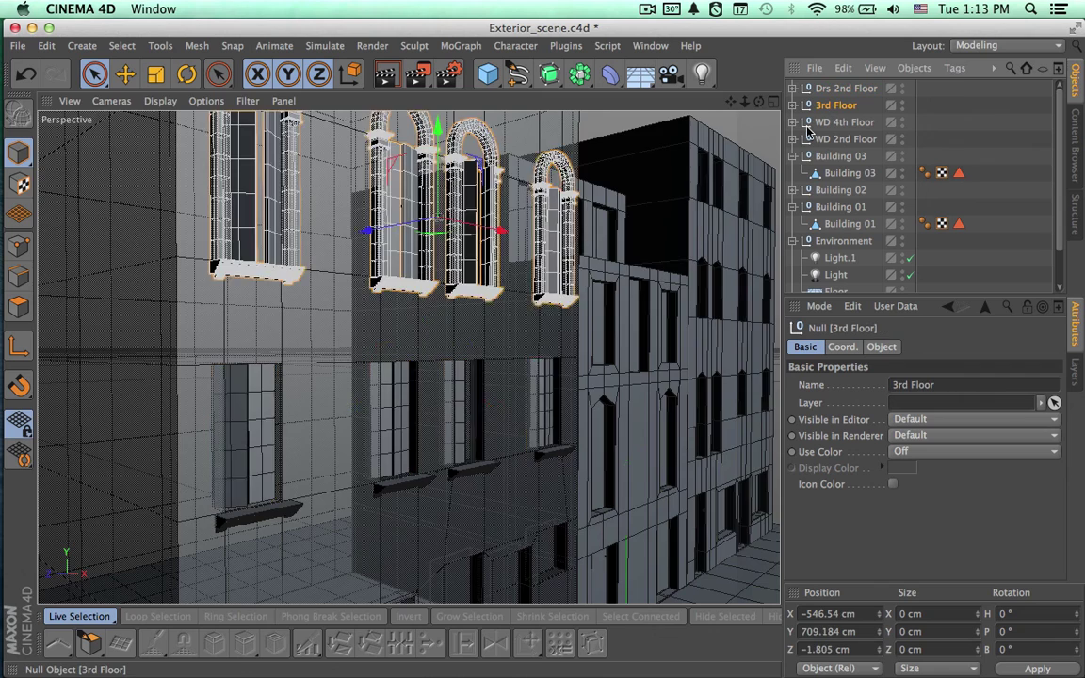
left_click_drag(707, 230, 583, 288, "alt")
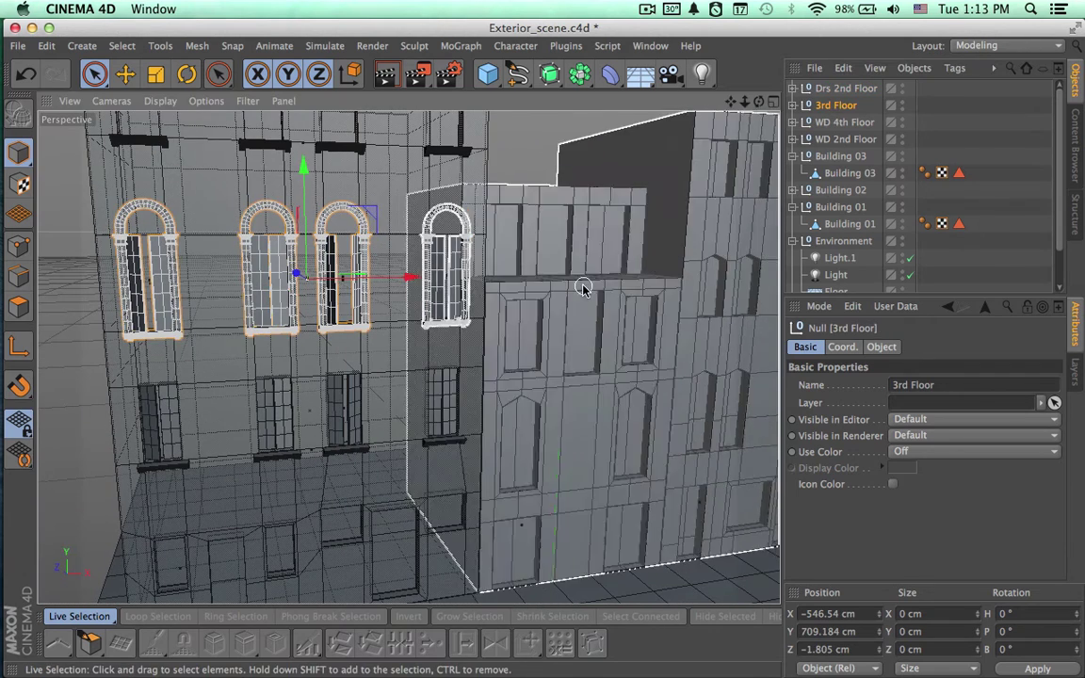
left_click(829, 91)
left_click(845, 140, "ctrl")
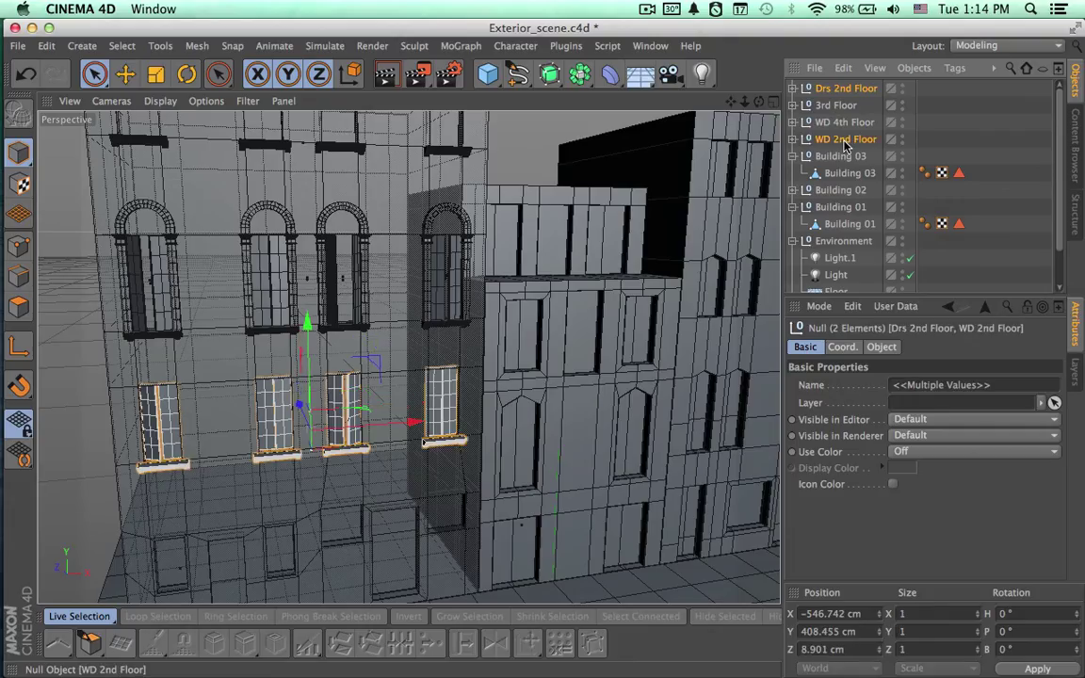
key("alt+g")
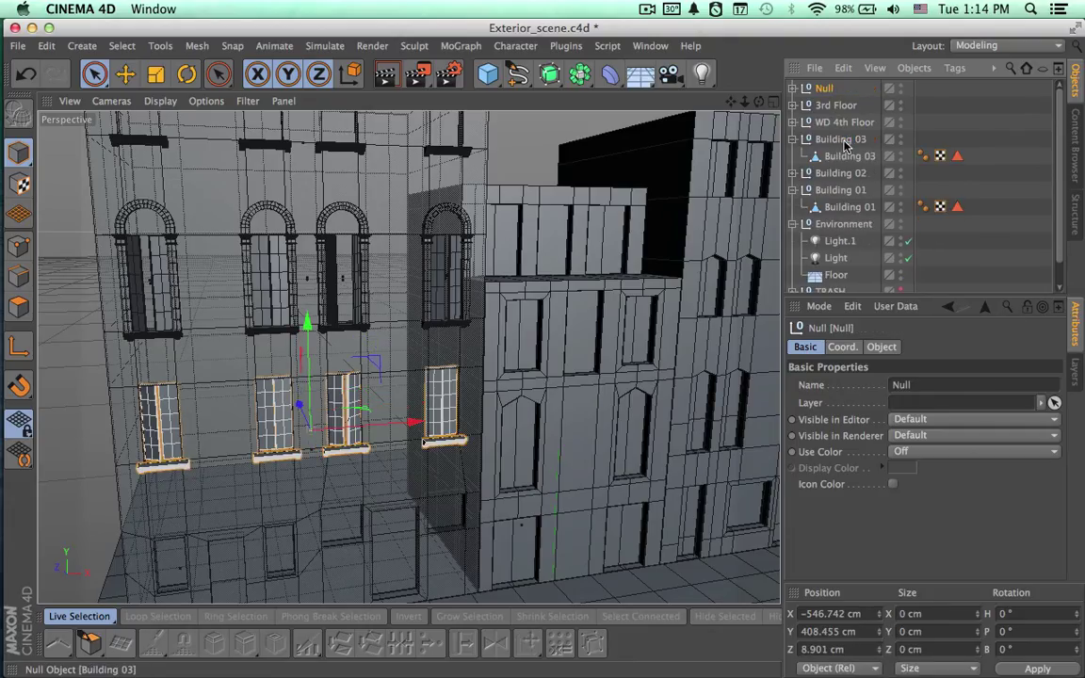
double_click(823, 88)
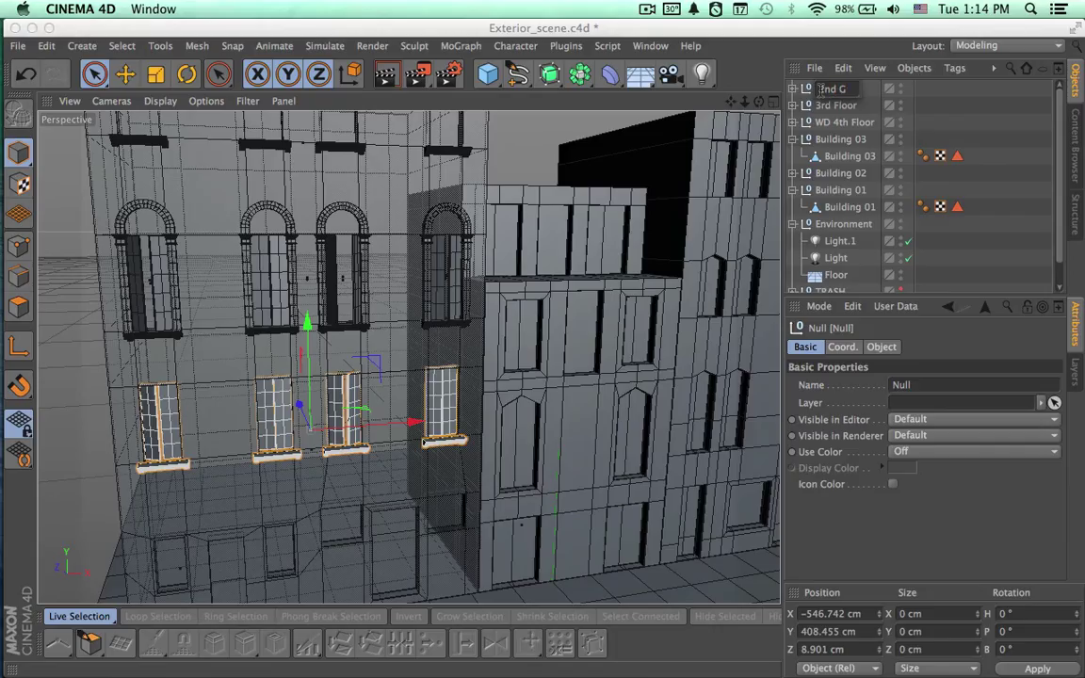
type("2nd Floor")
key("Return")
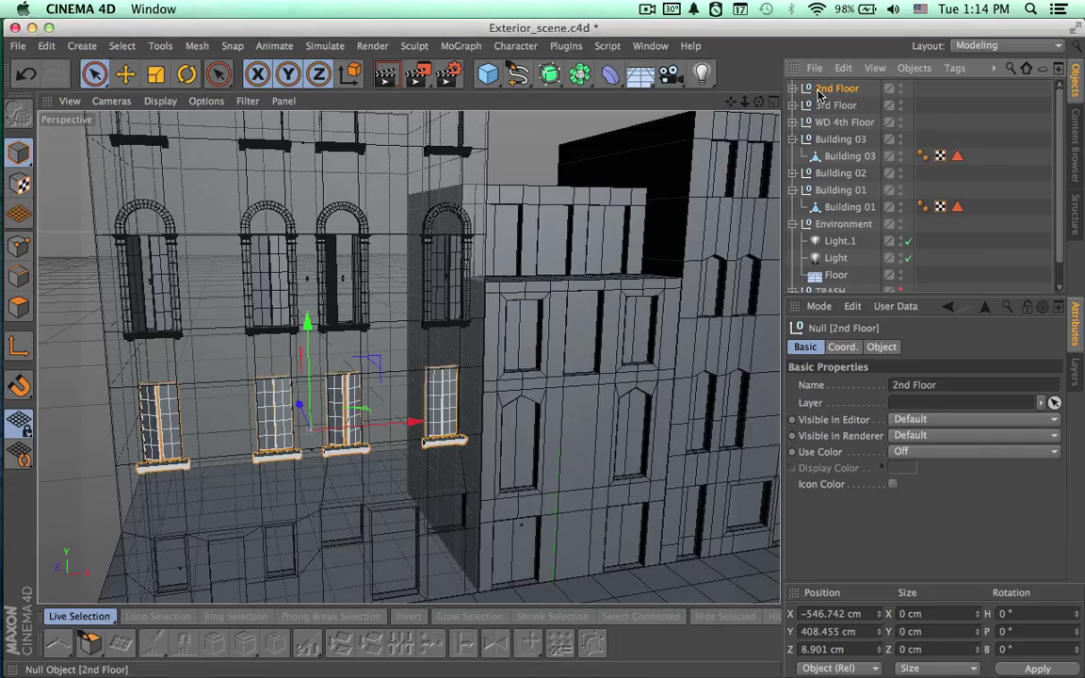
Move the 2nd Floor group directly below the 3rd Floor group in the object hierarchy.
left_click(830, 105)
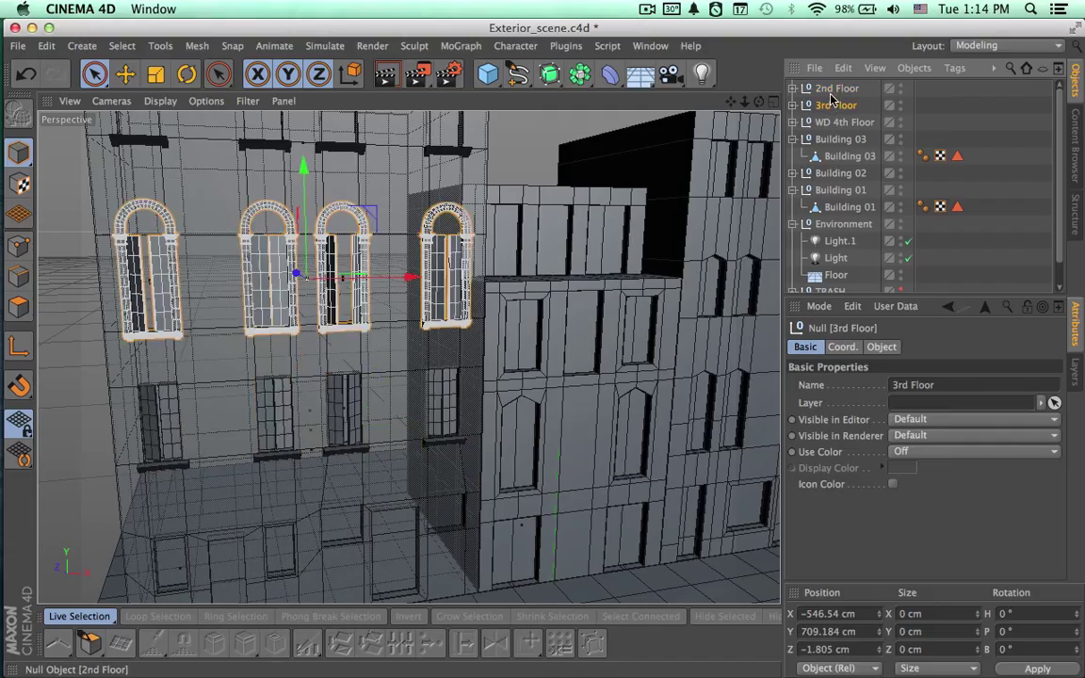
left_click_drag(836, 91, 836, 115)
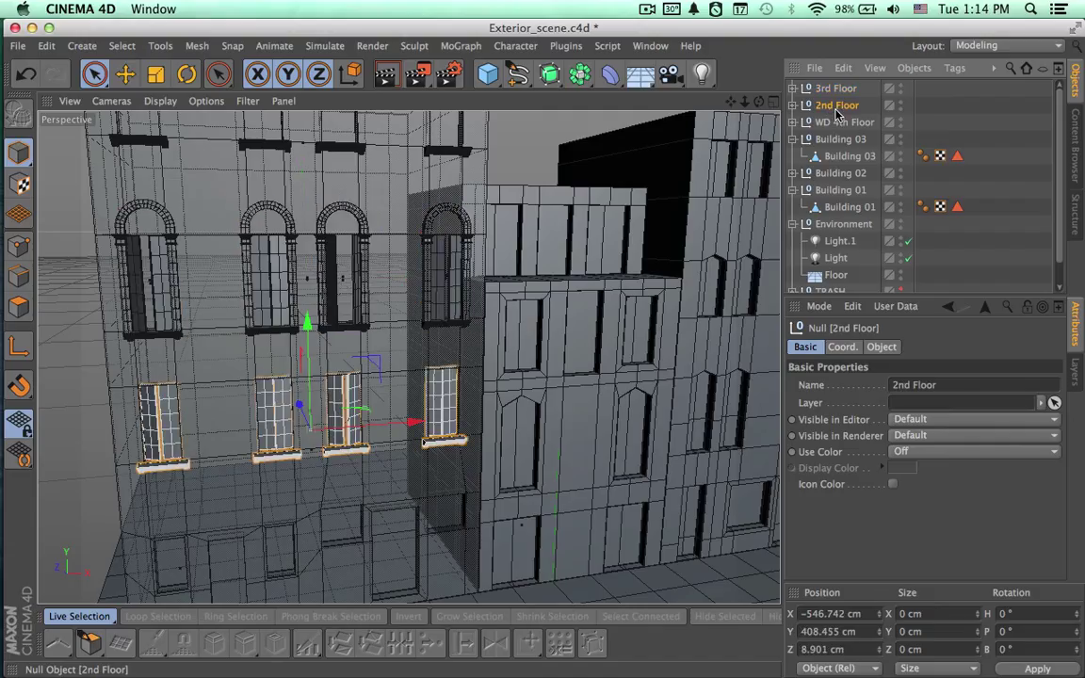
left_click(834, 88)
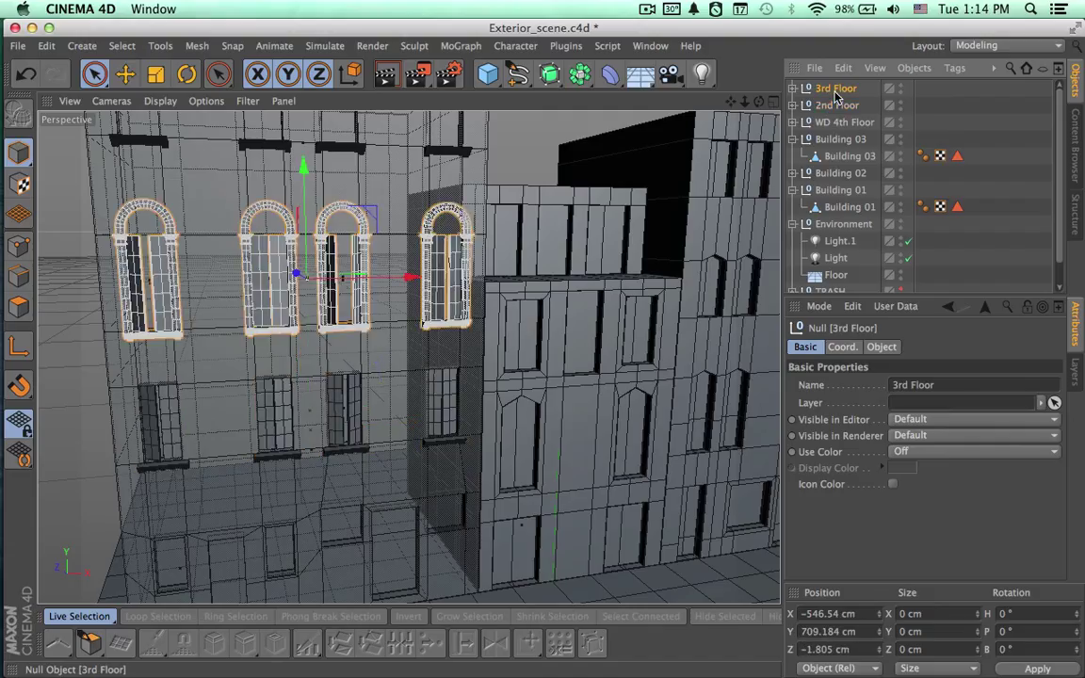
Render a preview of the whole facade up to the roofline and save the scene.
left_click_drag(636, 272, 621, 390, "alt")
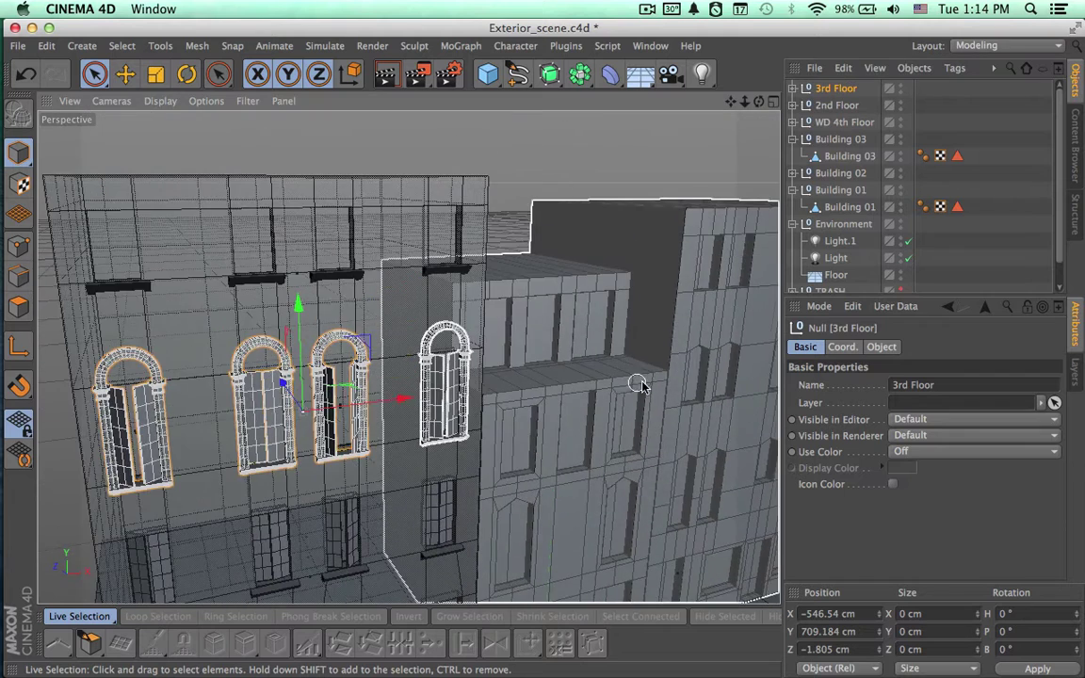
left_click_drag(570, 344, 604, 315, "alt")
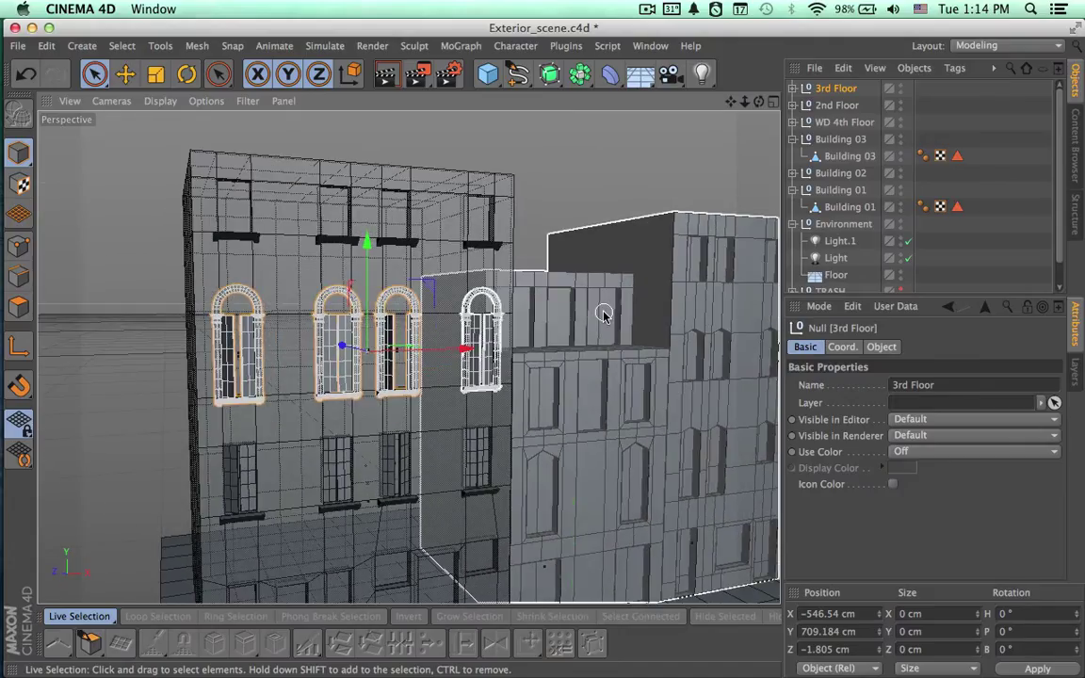
left_click(793, 89)
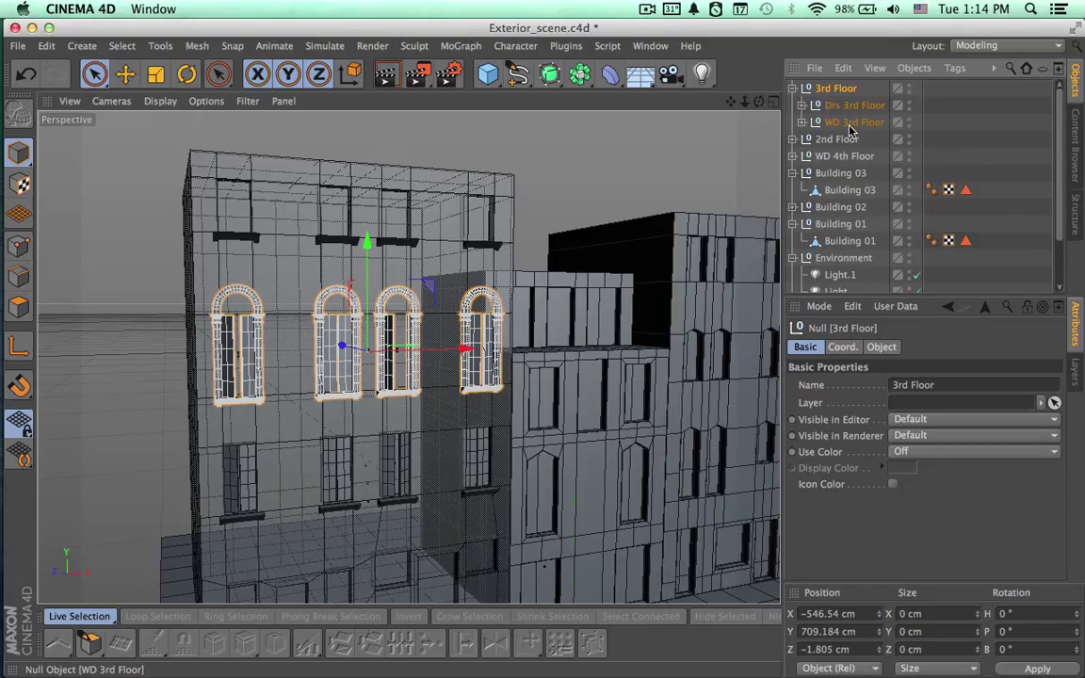
key("ctrl+r")
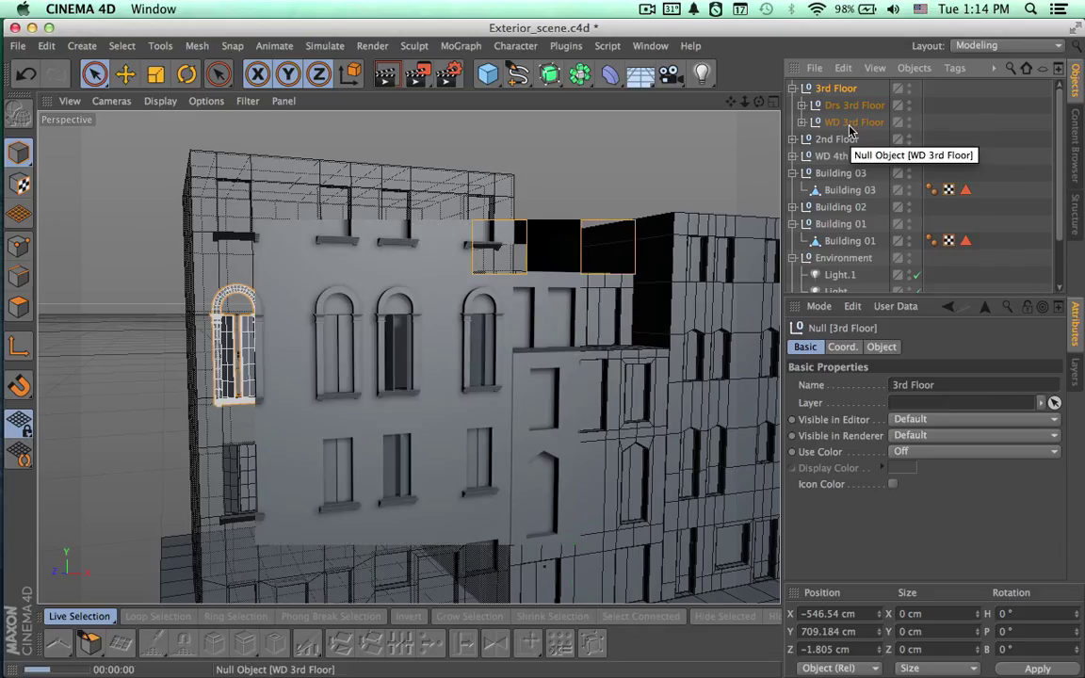
key("super+s")
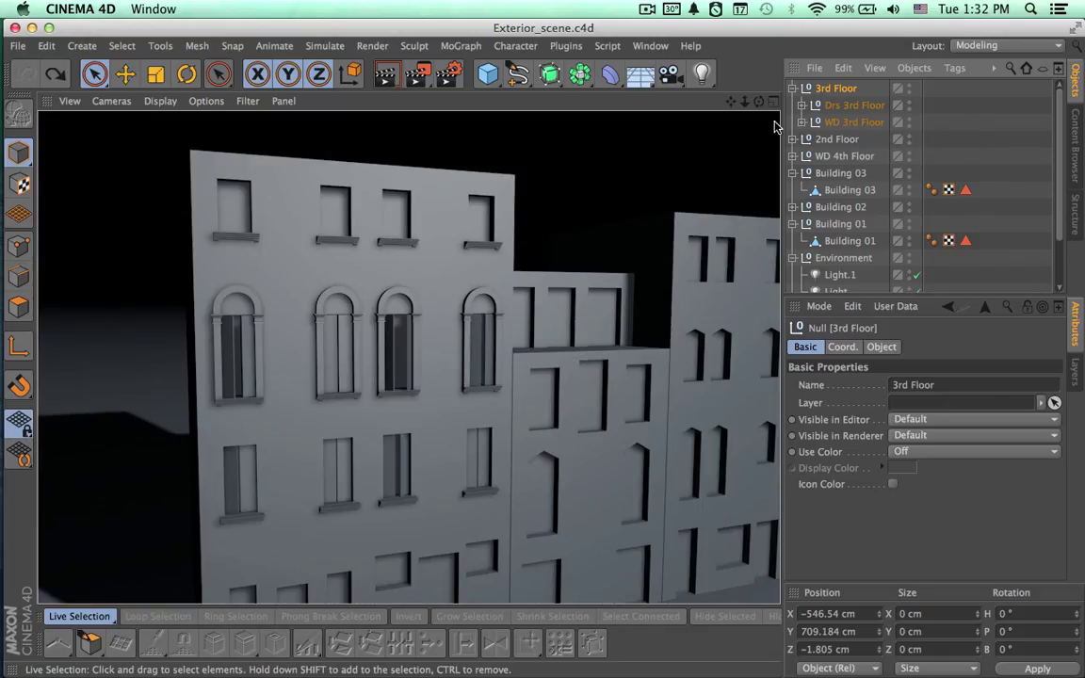
Add a cube in the Front view and place it over the first building's upper facade at about X -790 cm, Y 806 cm.
left_click(772, 104)
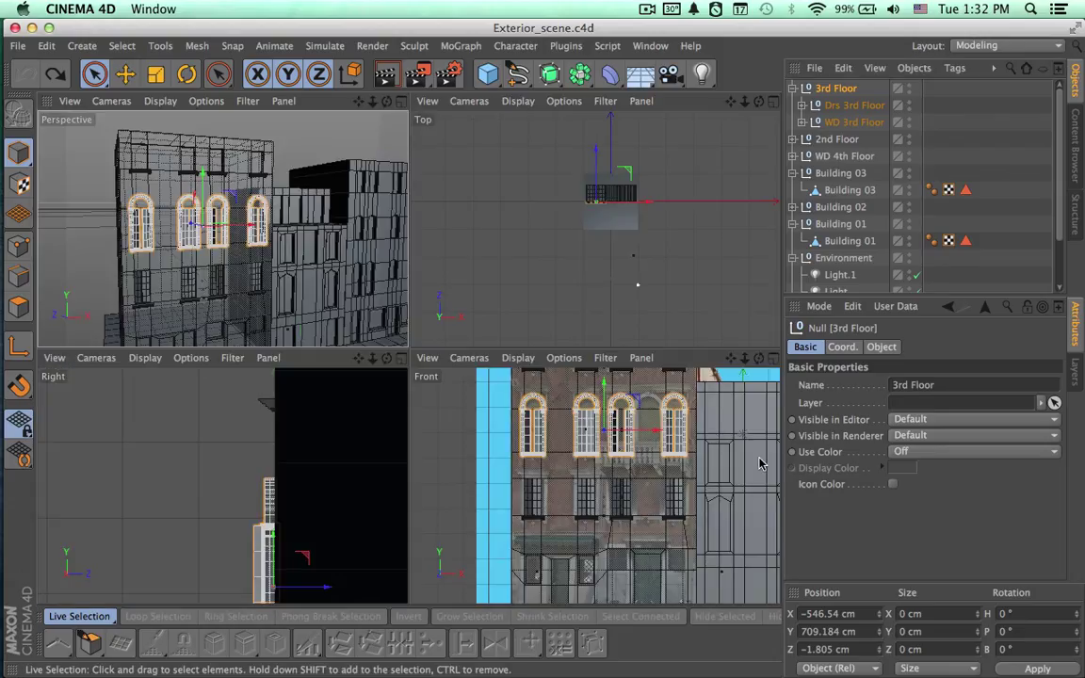
left_click(772, 359)
scroll(513, 302, "down", 5)
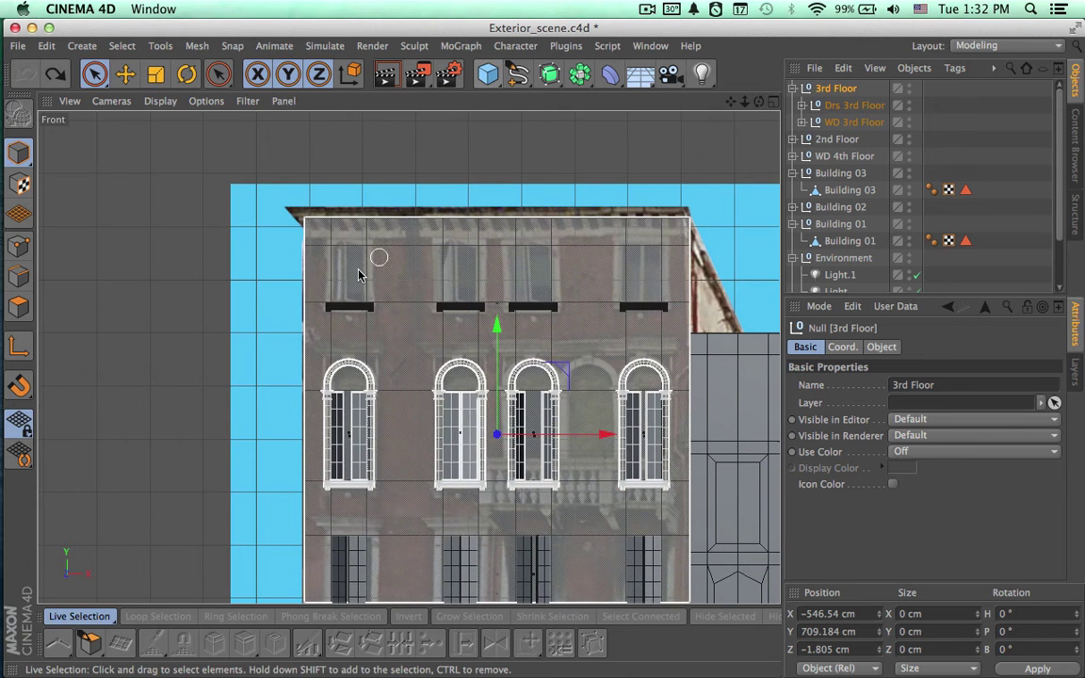
left_click(489, 74)
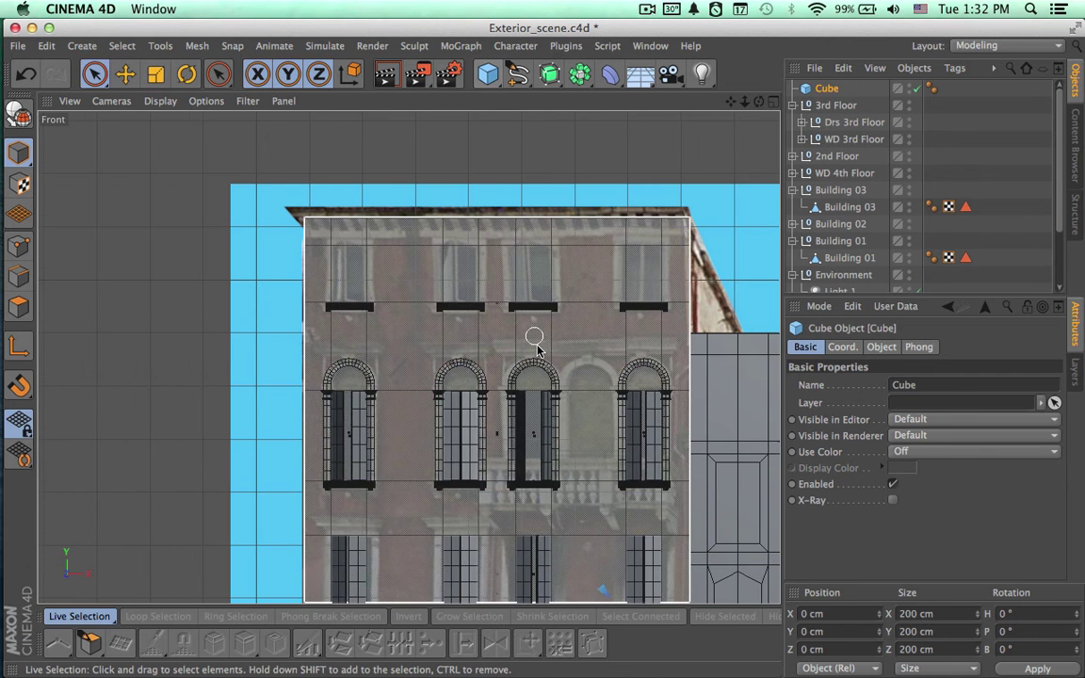
middle_click_drag(533, 339, 496, 231)
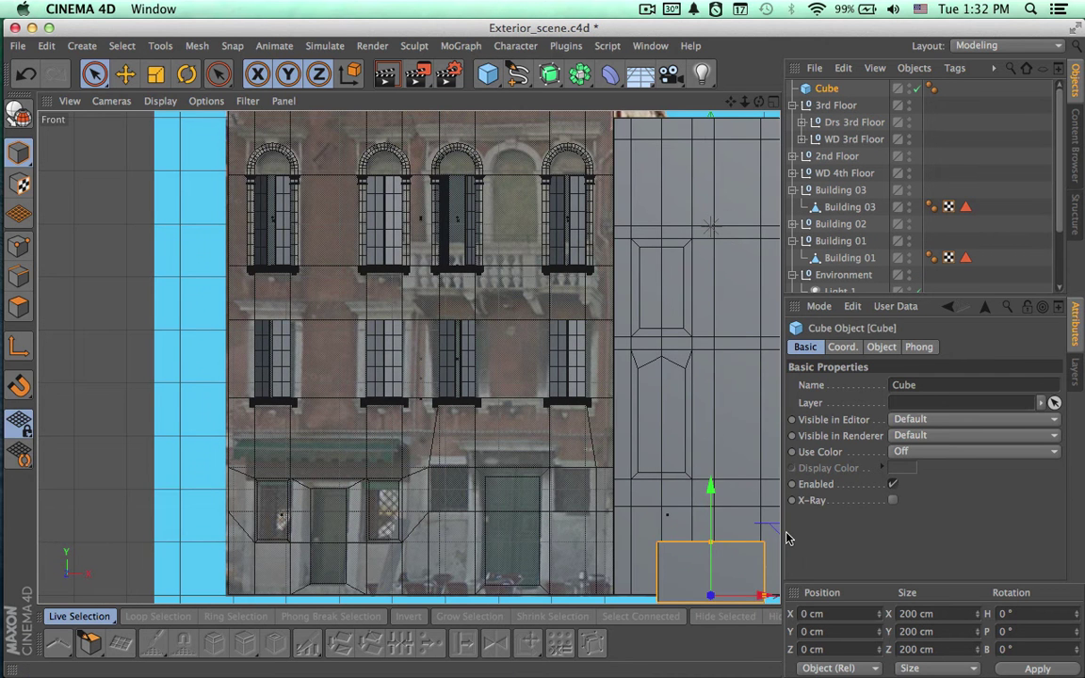
left_click_drag(772, 528, 358, 101)
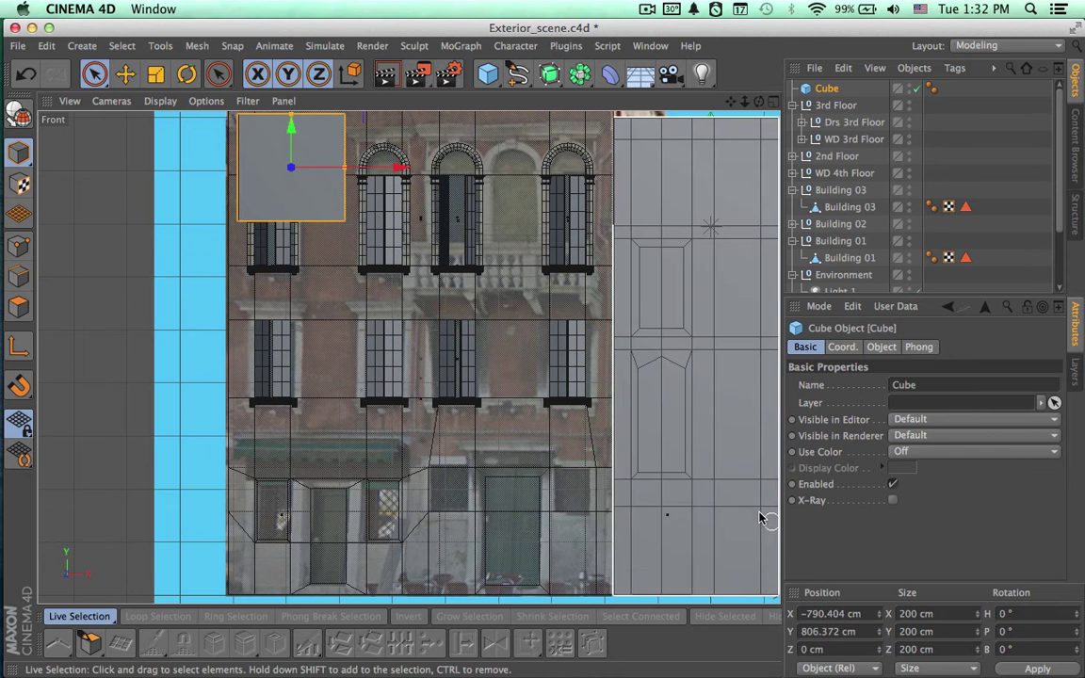
middle_click_drag(613, 371, 665, 456)
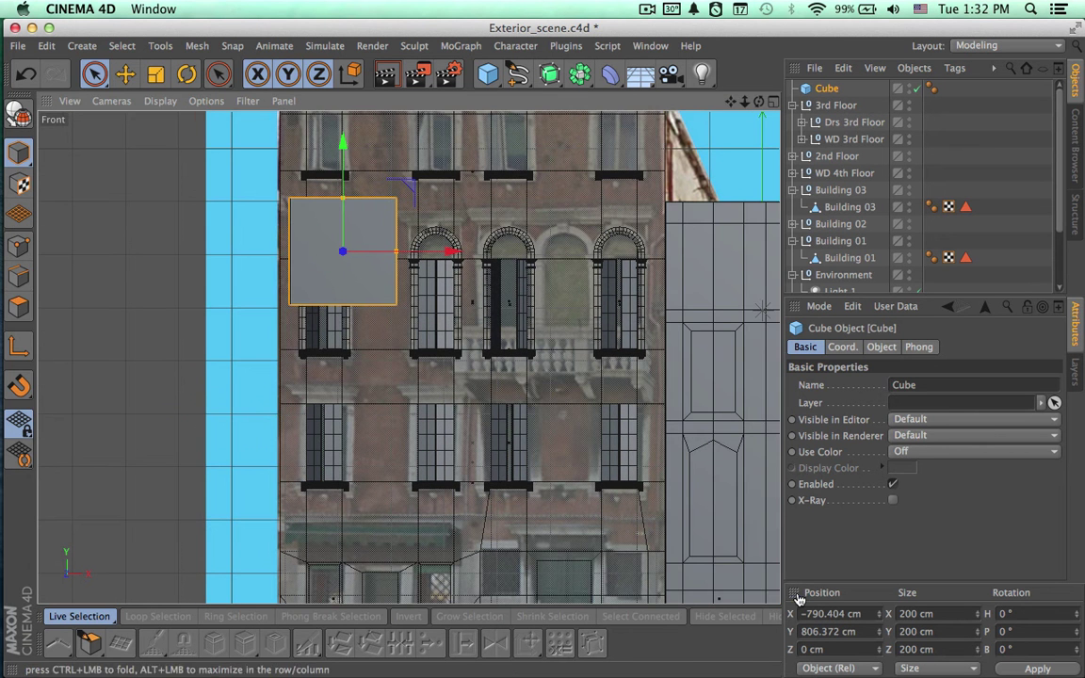
Fold away the coordinate values, make the cube X-Ray, and move it over the leftmost fourth-floor window.
left_click(793, 594, "ctrl")
middle_click_drag(554, 307, 660, 478, "alt")
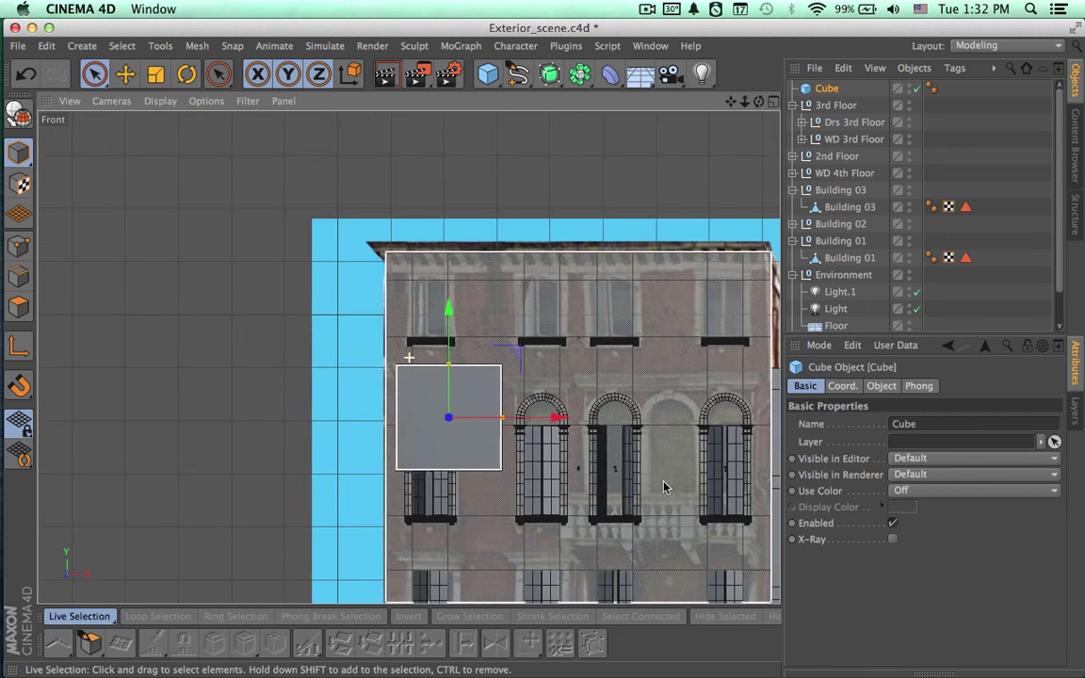
left_click(893, 540)
scroll(492, 376, "up", 5)
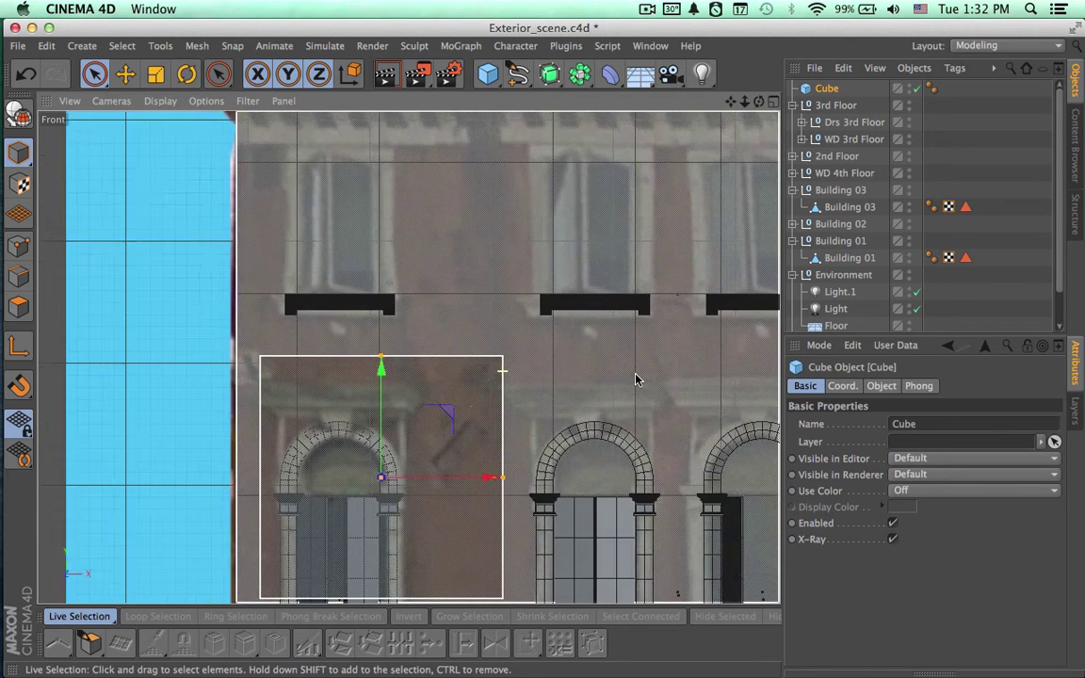
middle_click_drag(493, 368, 624, 379, "alt")
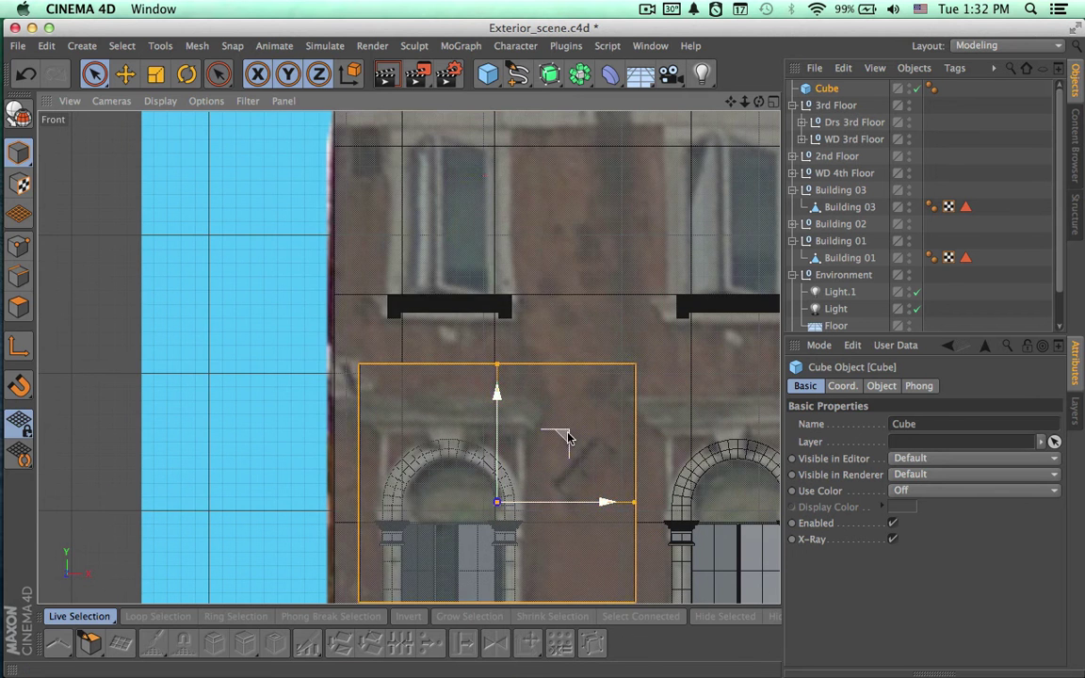
left_click_drag(568, 435, 507, 182)
middle_click_drag(507, 181, 508, 297, "alt")
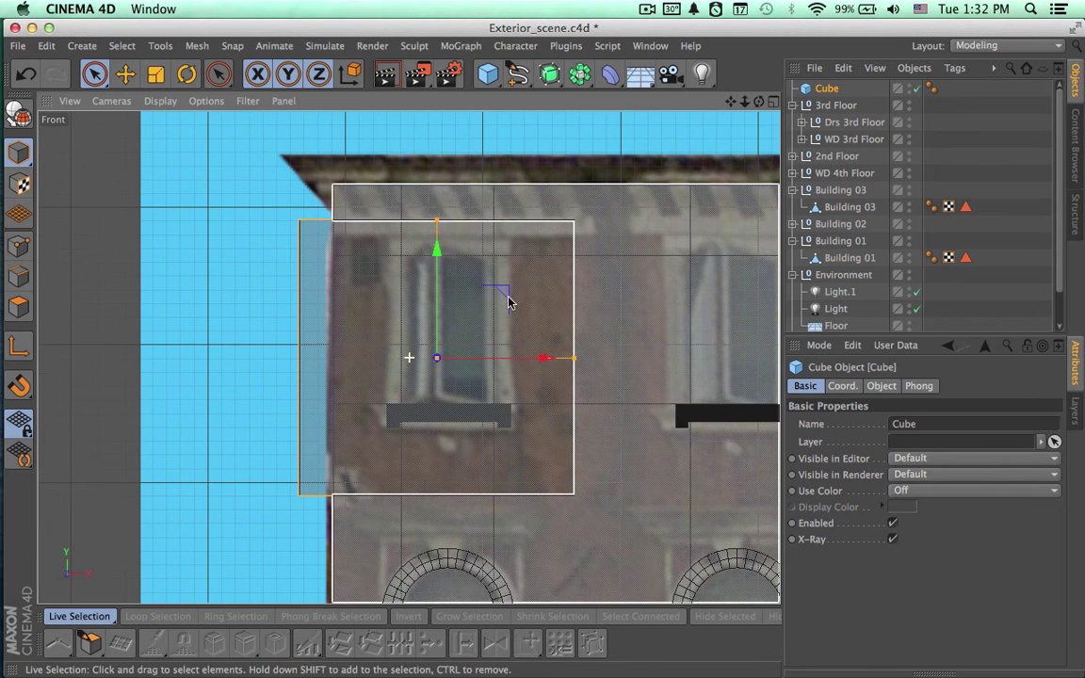
Shrink the cube freehand to fit the leftmost fourth-floor window opening, about 66 cm wide and 107 cm high.
left_click_drag(437, 222, 436, 257)
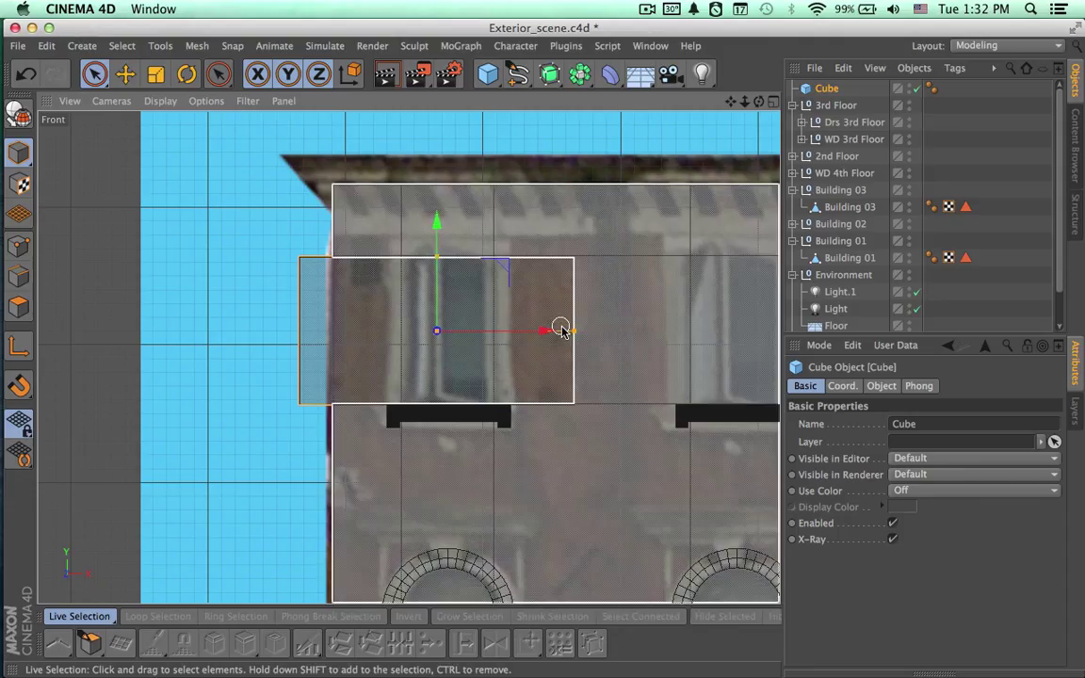
left_click_drag(571, 333, 529, 328)
right_click_drag(490, 372, 591, 348, "alt")
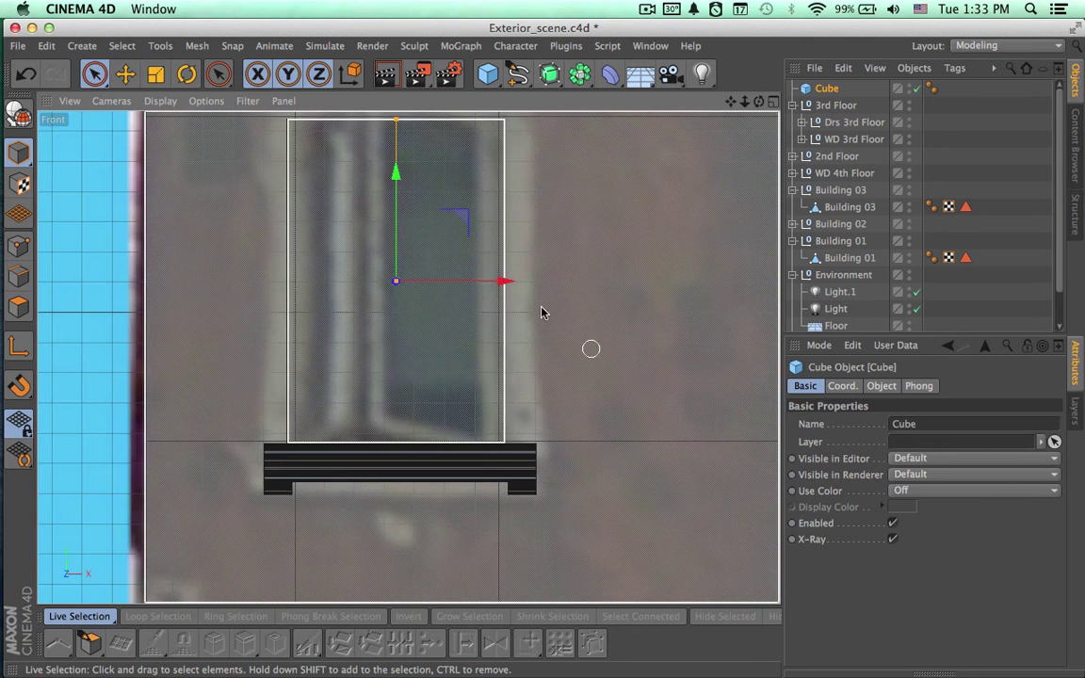
middle_click_drag(498, 316, 552, 367, "alt")
right_click_drag(536, 366, 569, 366, "alt")
scroll(568, 370, "up", 2)
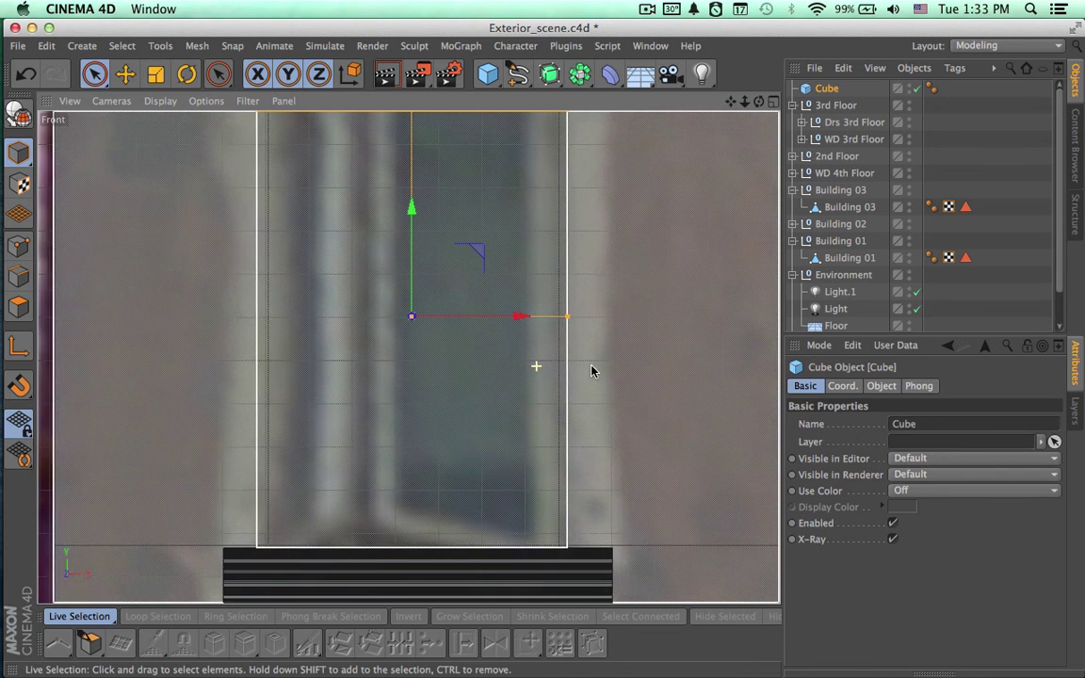
mouse_move(560, 321)
left_mouse_down()
mouse_move(525, 318)
mouse_move(557, 321)
left_mouse_up()
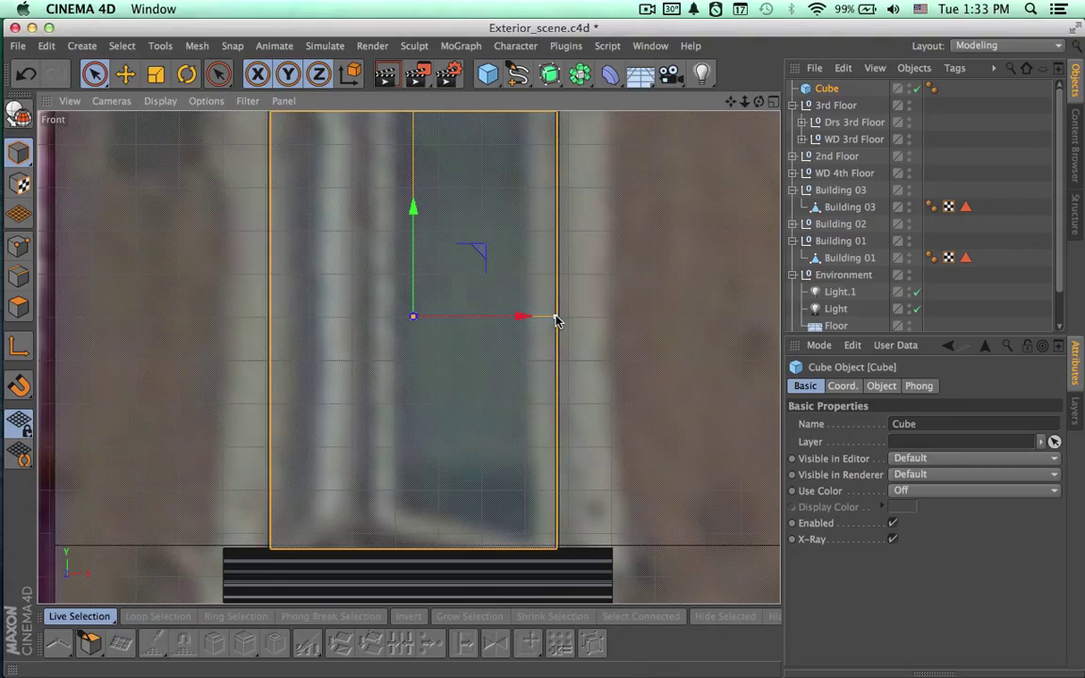
Reveal the coordinate values and set the cube's X size to 66 cm.
left_click(863, 671)
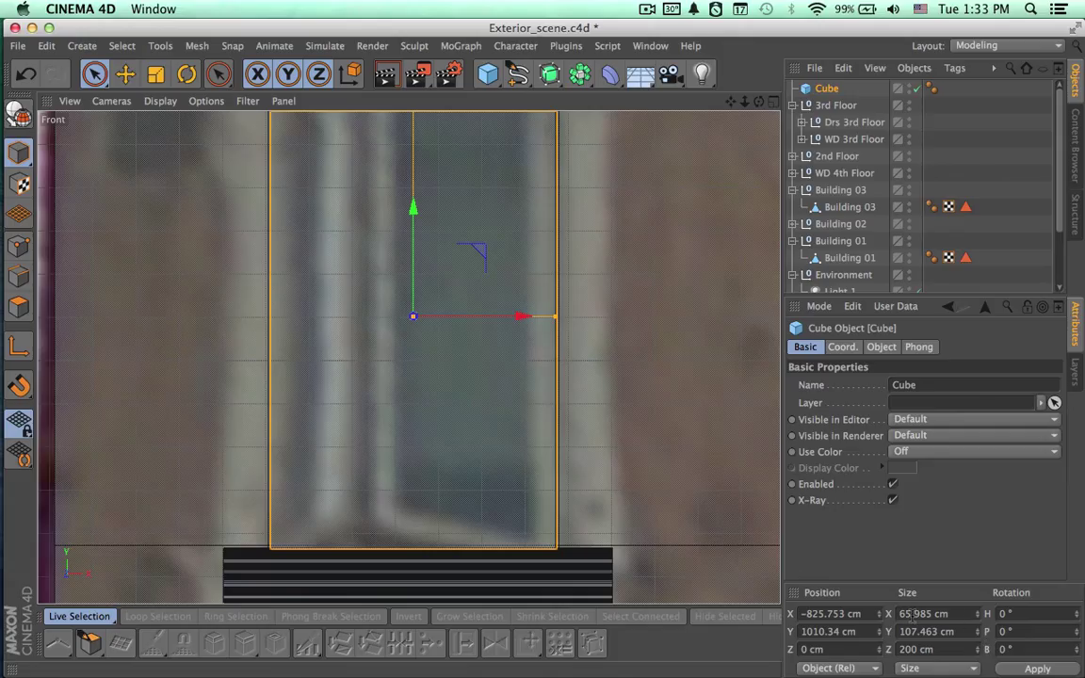
left_click_drag(906, 612, 961, 613)
type("66")
key("Return")
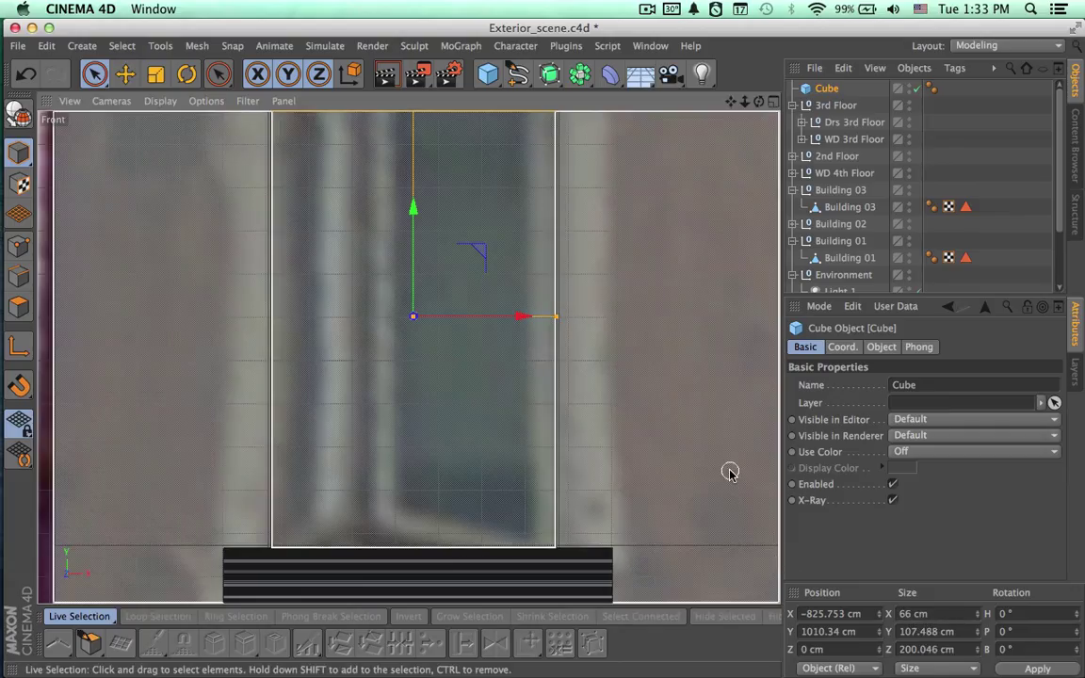
Try a Y size of 108 cm on the cube and undo the change.
middle_click_drag(671, 432, 654, 516)
double_click(913, 632)
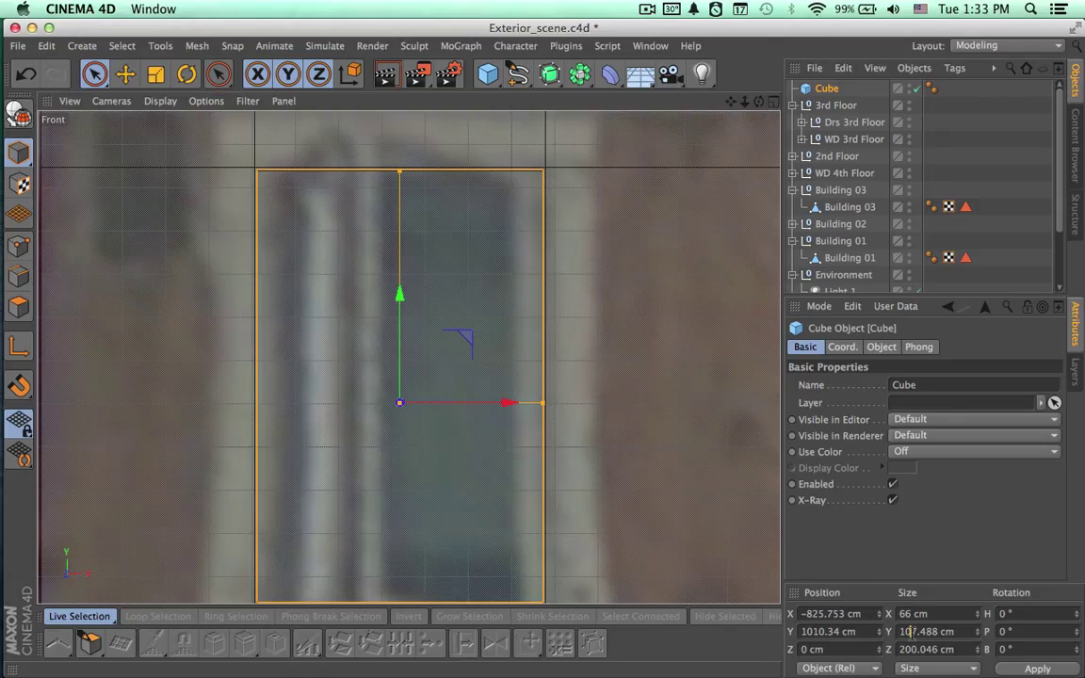
type("108")
key("Return")
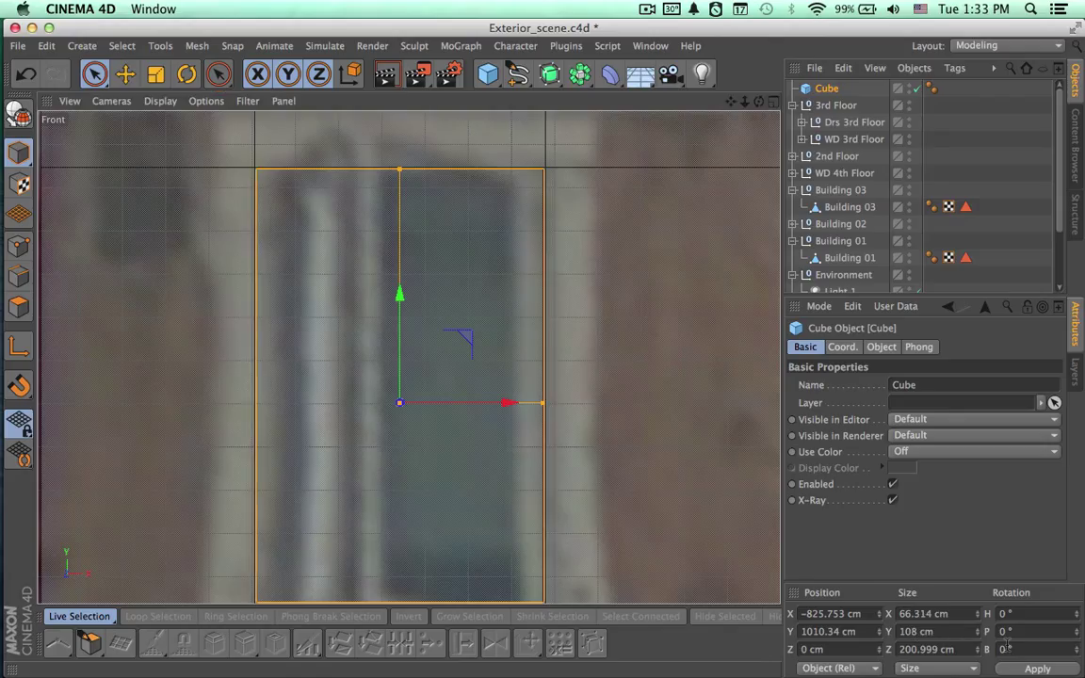
key("super+z")
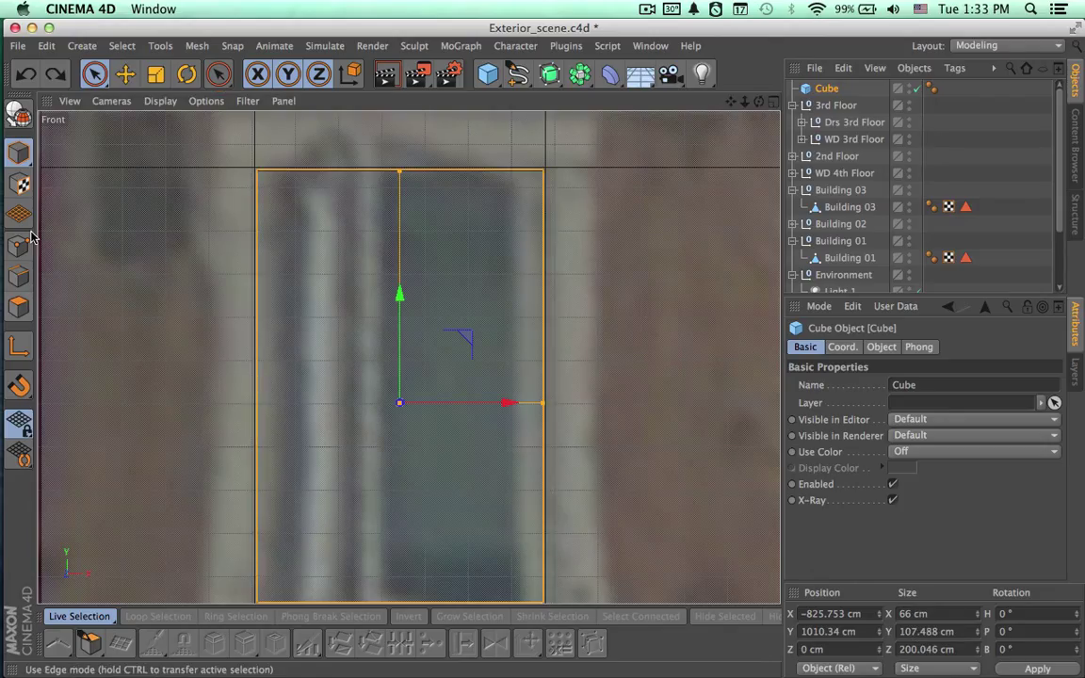
With axis editing enabled, set the cube's Y size to 108 cm and its Z size to 3 cm.
left_click(17, 346)
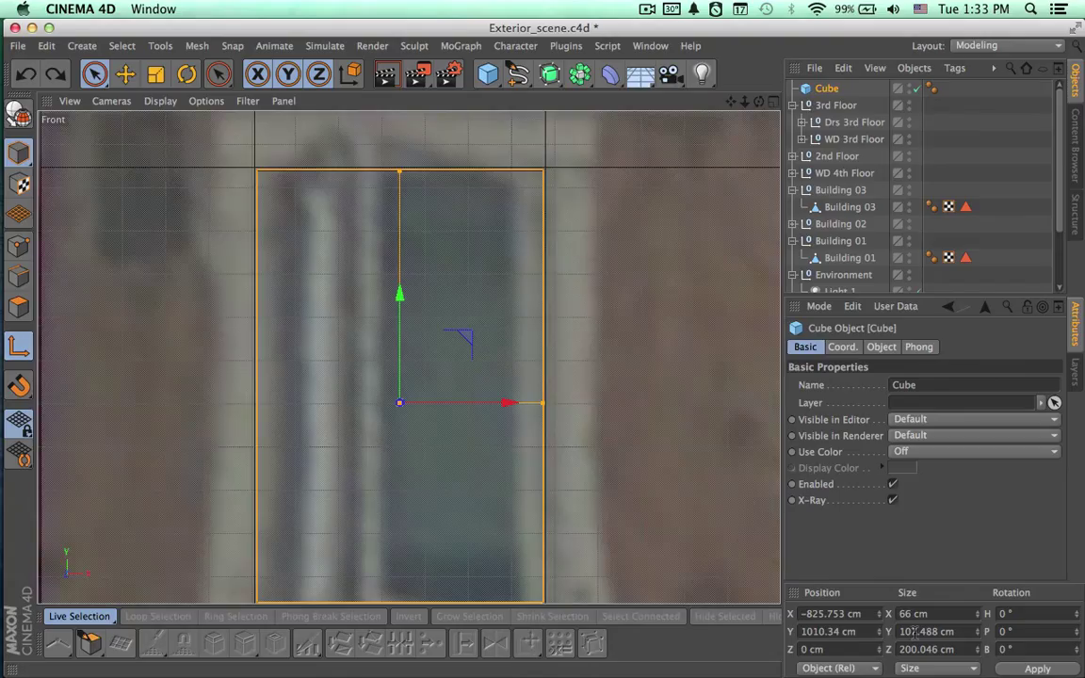
left_click_drag(914, 632, 1081, 648)
type("8")
key("Return")
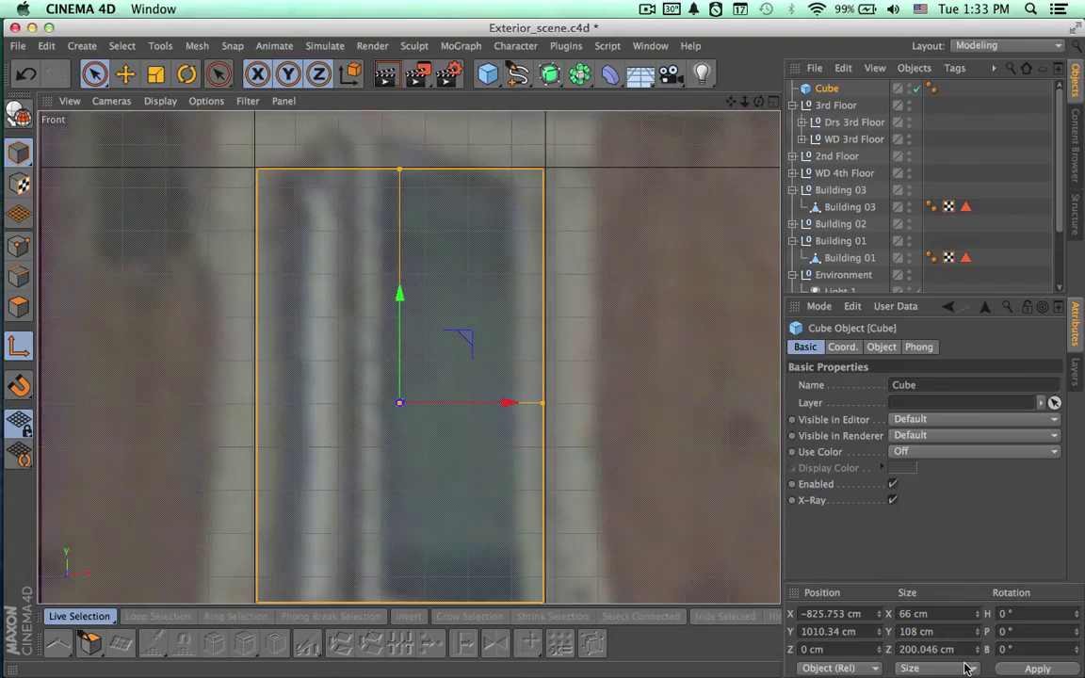
left_click_drag(963, 650, 810, 649)
type("3")
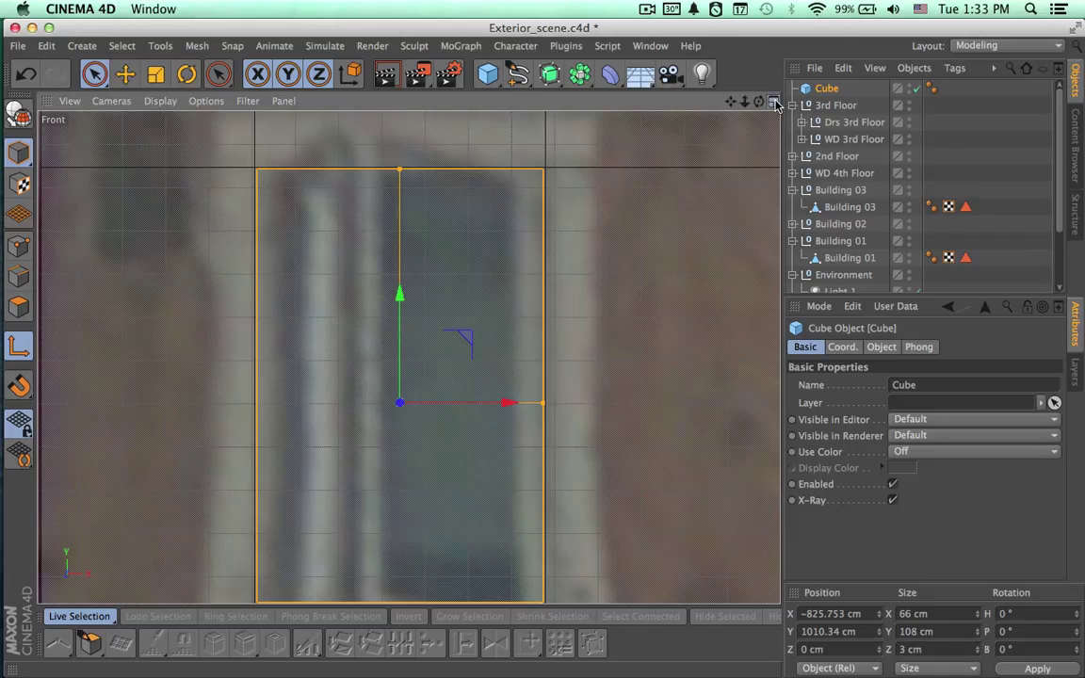
Examine the thin cube against the window opening and sill in the Perspective view and return to the Front view.
left_click(773, 102)
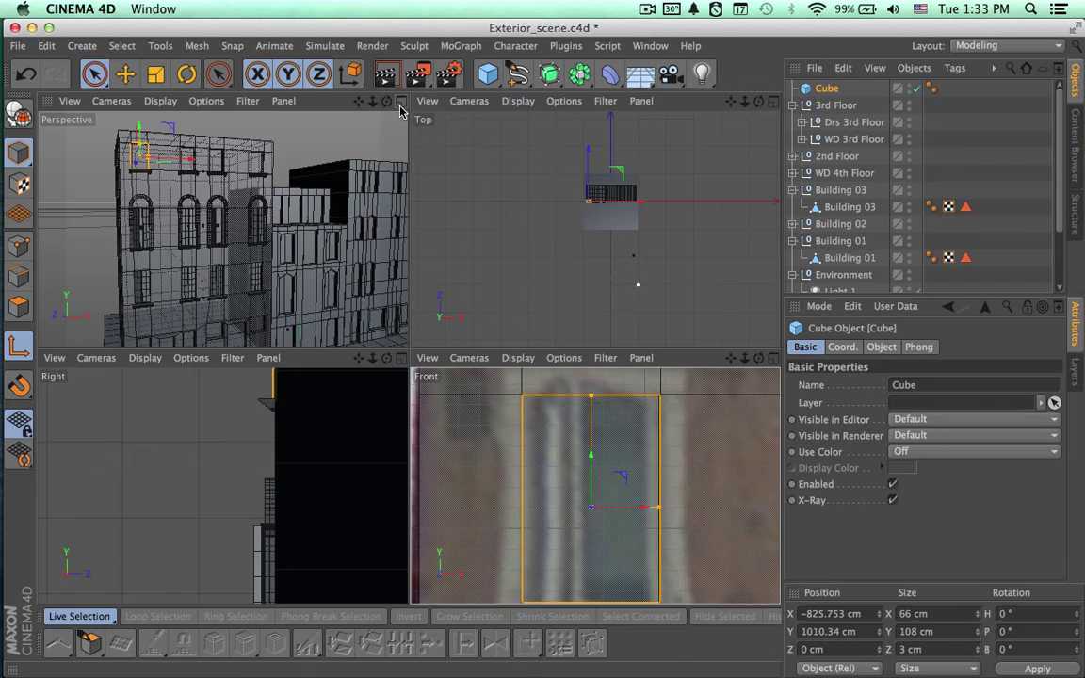
left_click(401, 101)
left_click_drag(384, 301, 361, 355, "alt")
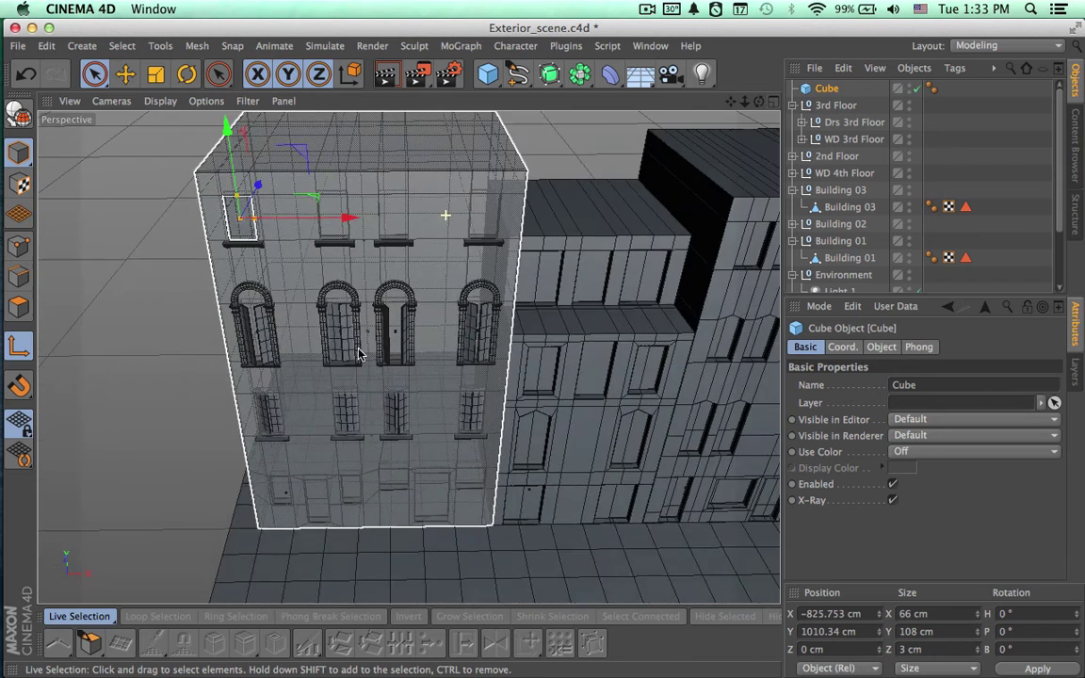
right_click_drag(235, 230, 494, 202, "alt")
left_click_drag(494, 203, 562, 162, "alt")
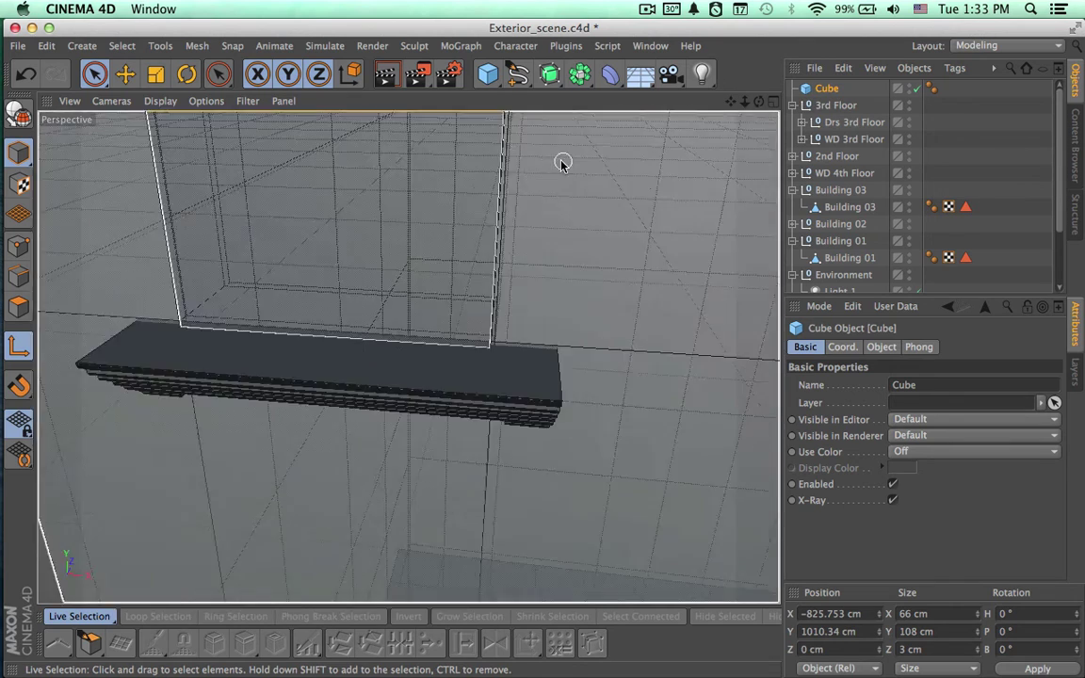
middle_click_drag(453, 208, 537, 404, "alt")
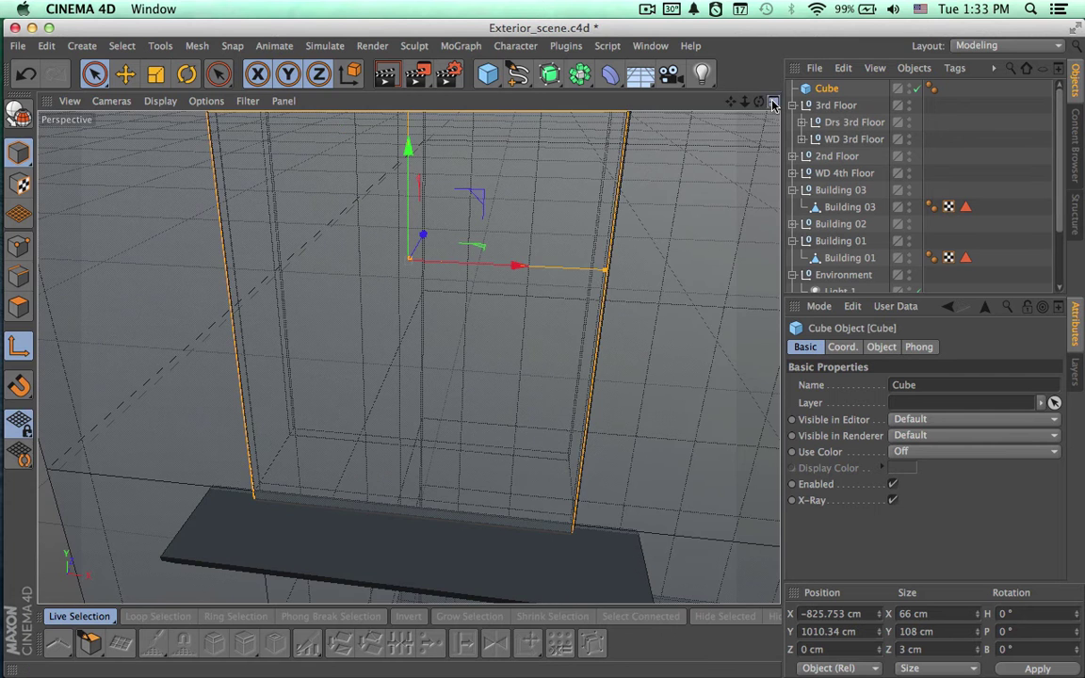
left_click(772, 103)
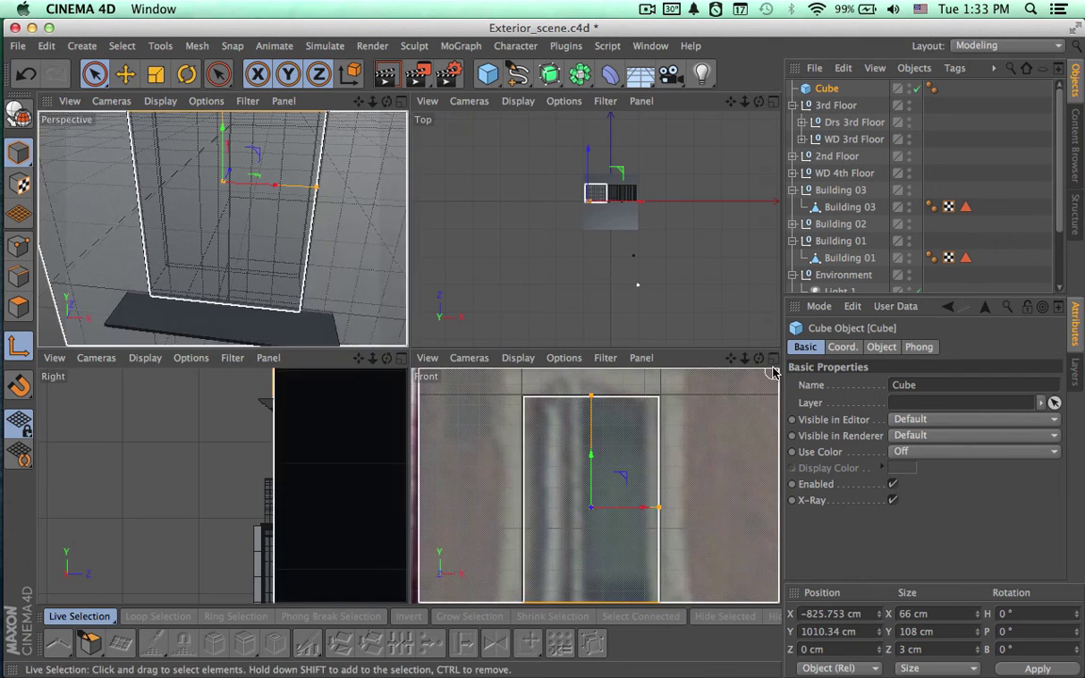
left_click(772, 358)
Reduce the cube's Y size to 106 cm and nudge it up to about Y 1010.9 cm so it fits above the sill.
scroll(682, 460, "down", 4)
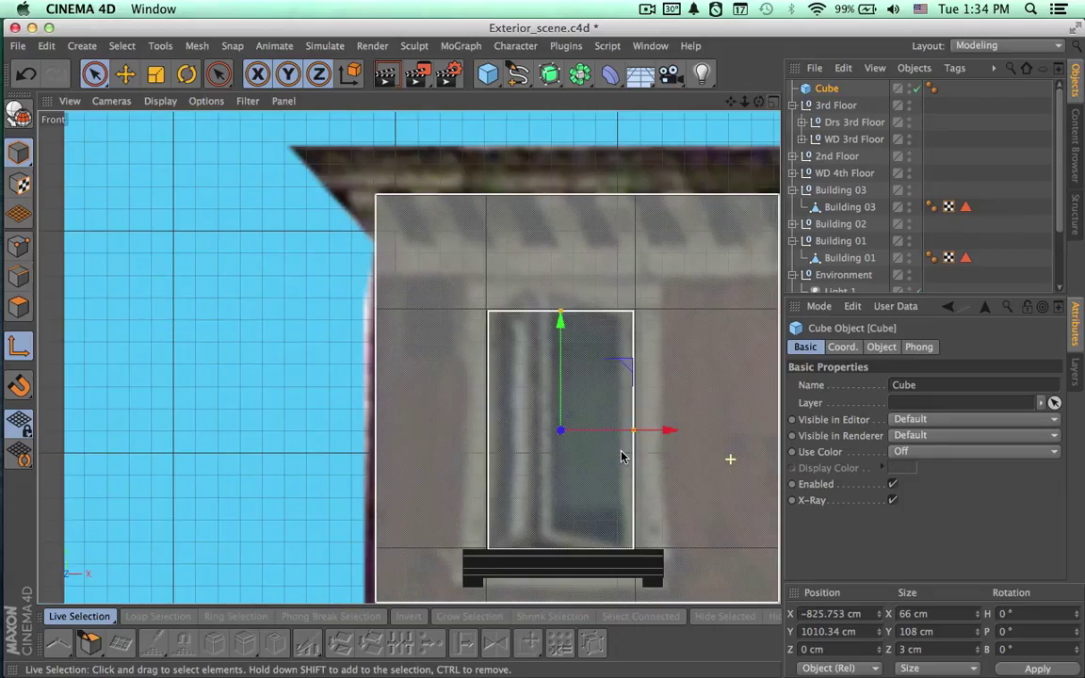
middle_click_drag(657, 471, 543, 424, "alt")
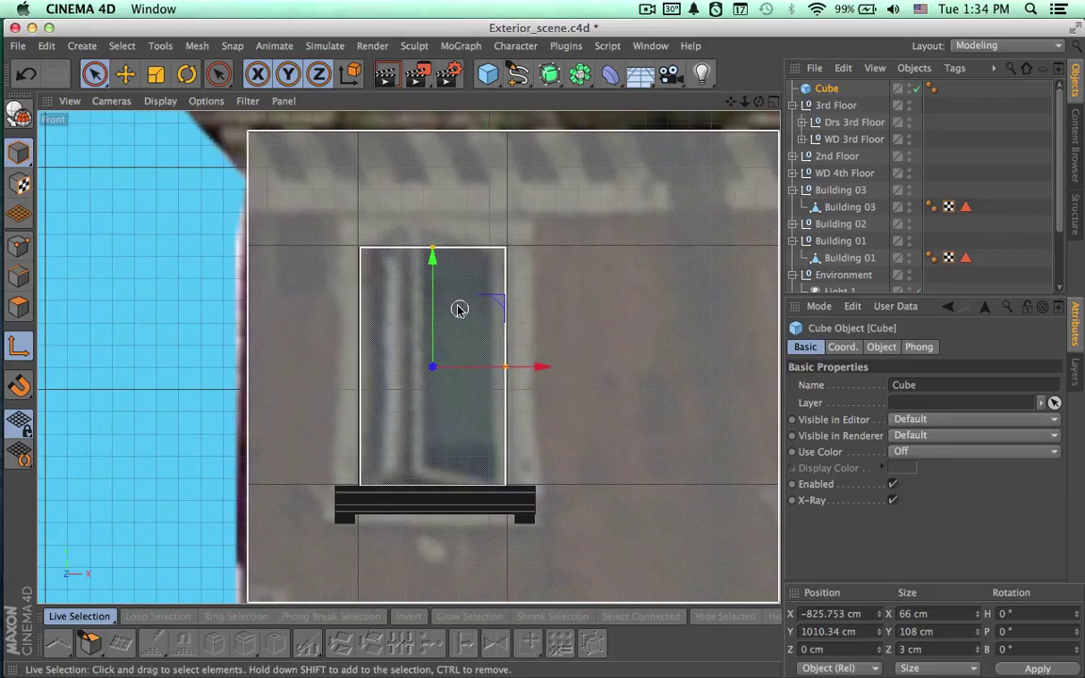
scroll(459, 309, "up", 3)
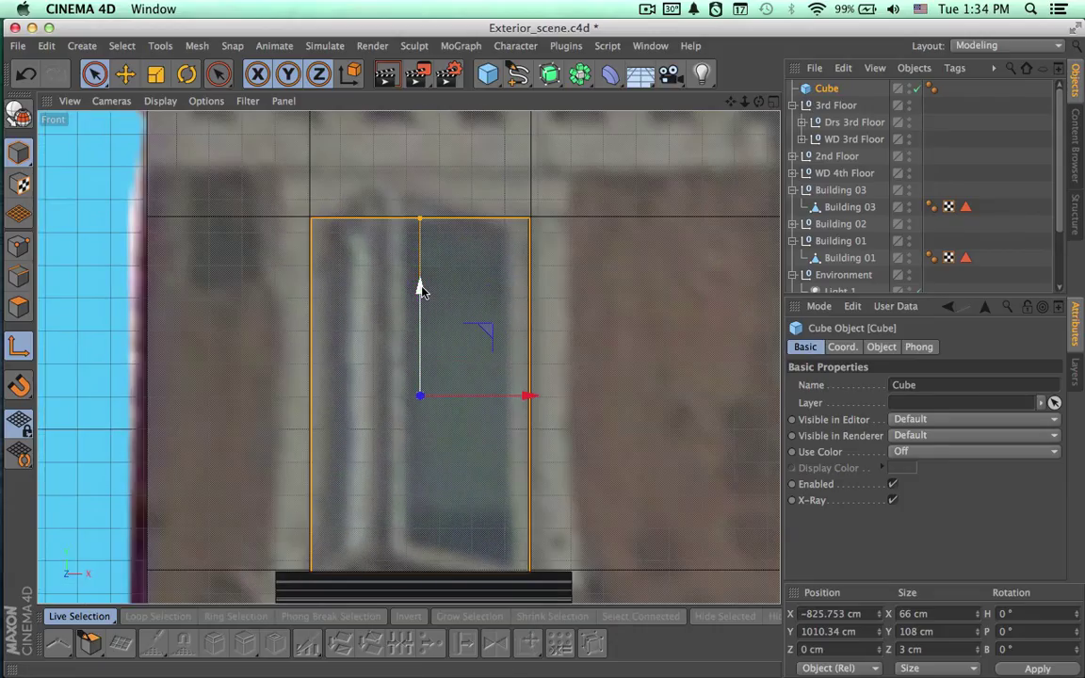
left_click_drag(420, 290, 419, 285)
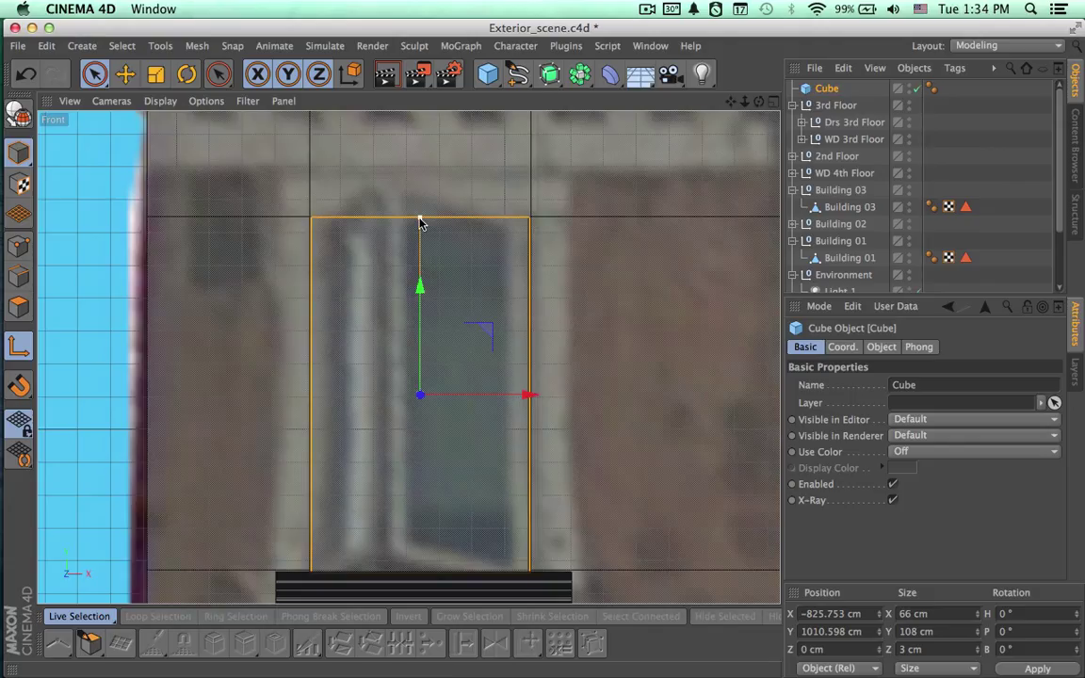
left_click_drag(419, 219, 420, 222)
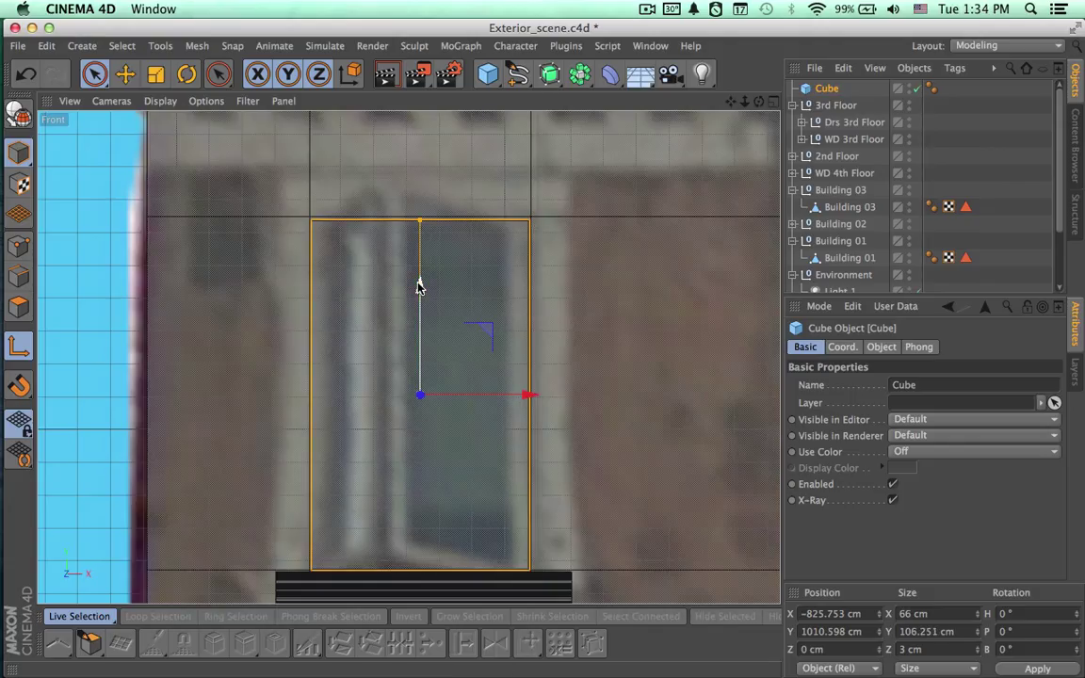
left_click_drag(420, 287, 420, 287)
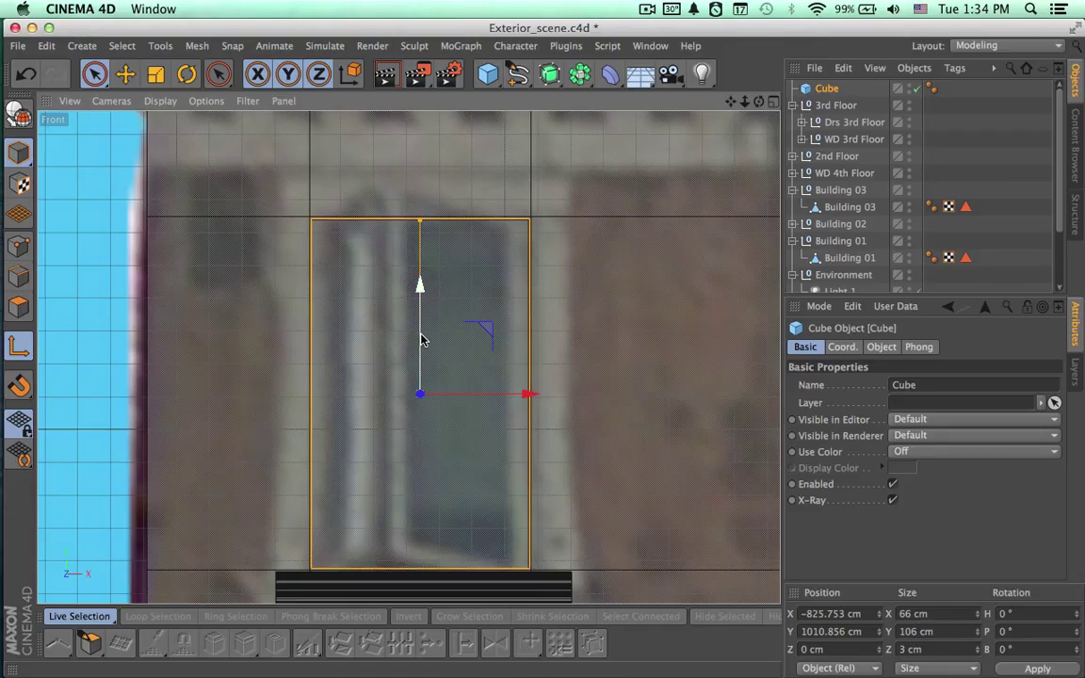
left_click_drag(421, 340, 420, 339)
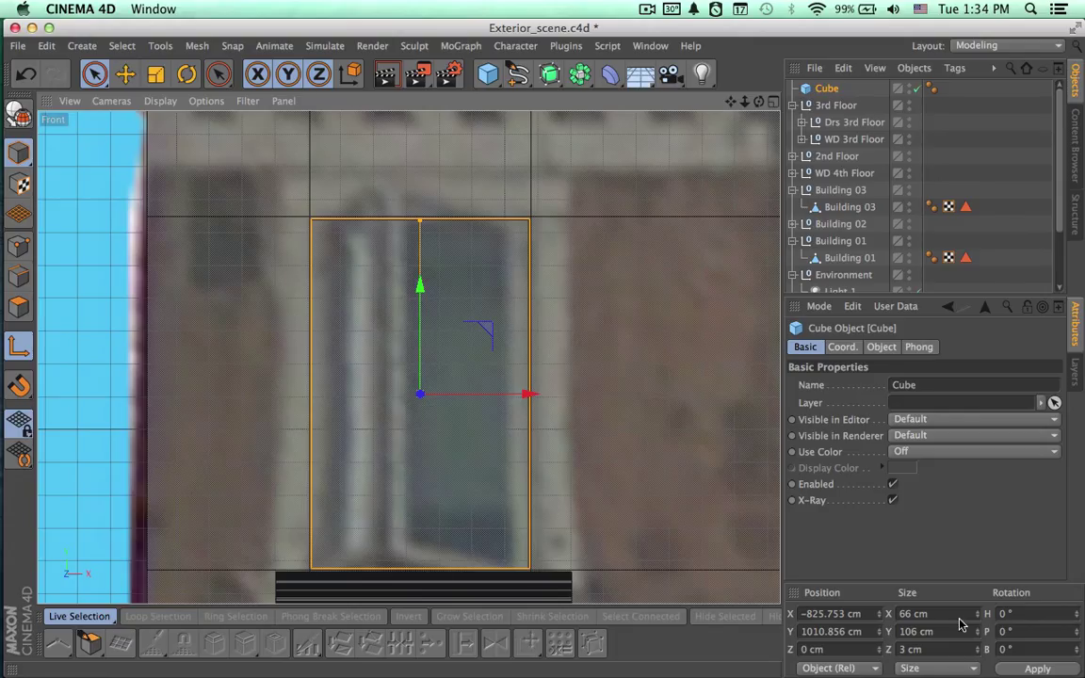
Halve the cube's width by setting its X size to 33 cm.
left_click_drag(946, 615, 867, 613)
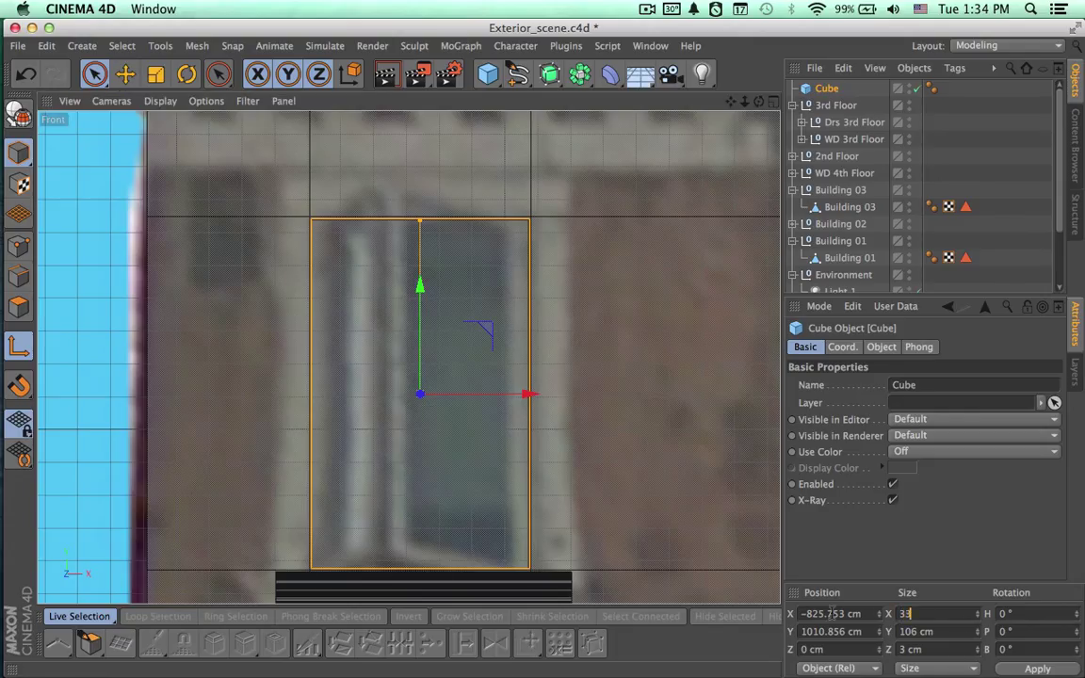
type("33")
key("Return")
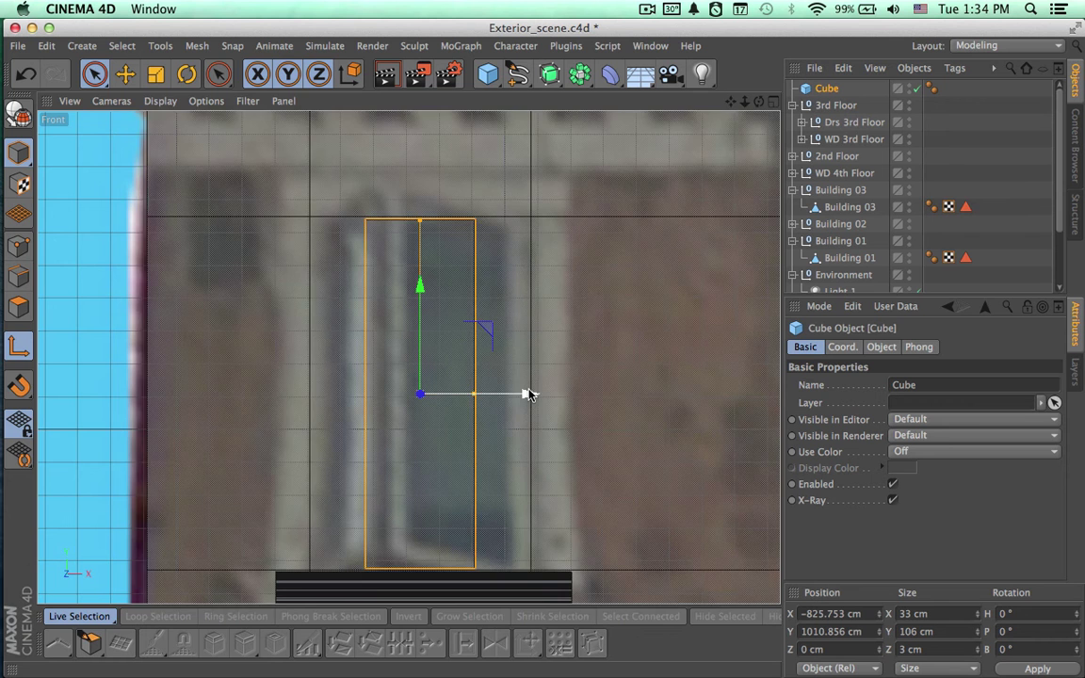
Check the real facade in Google Earth, and back in Cinema 4D move the cube over the window's left half at about X -842 cm.
scroll(527, 395, "down", 5)
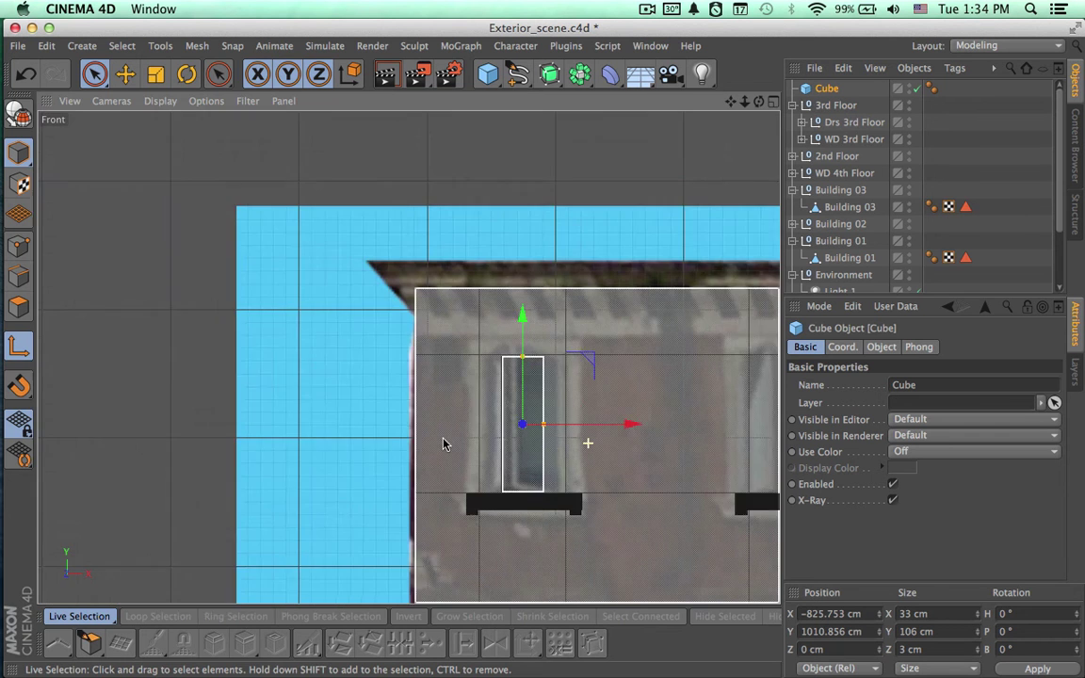
key("super+Tab")
key("super+Tab")
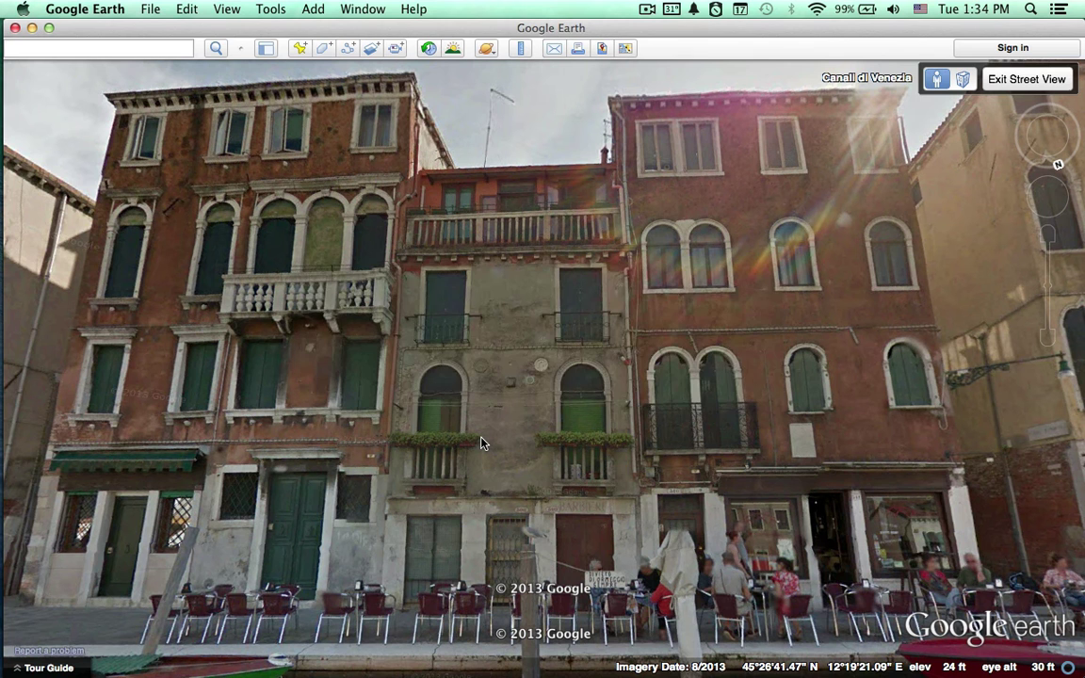
key("super+Tab")
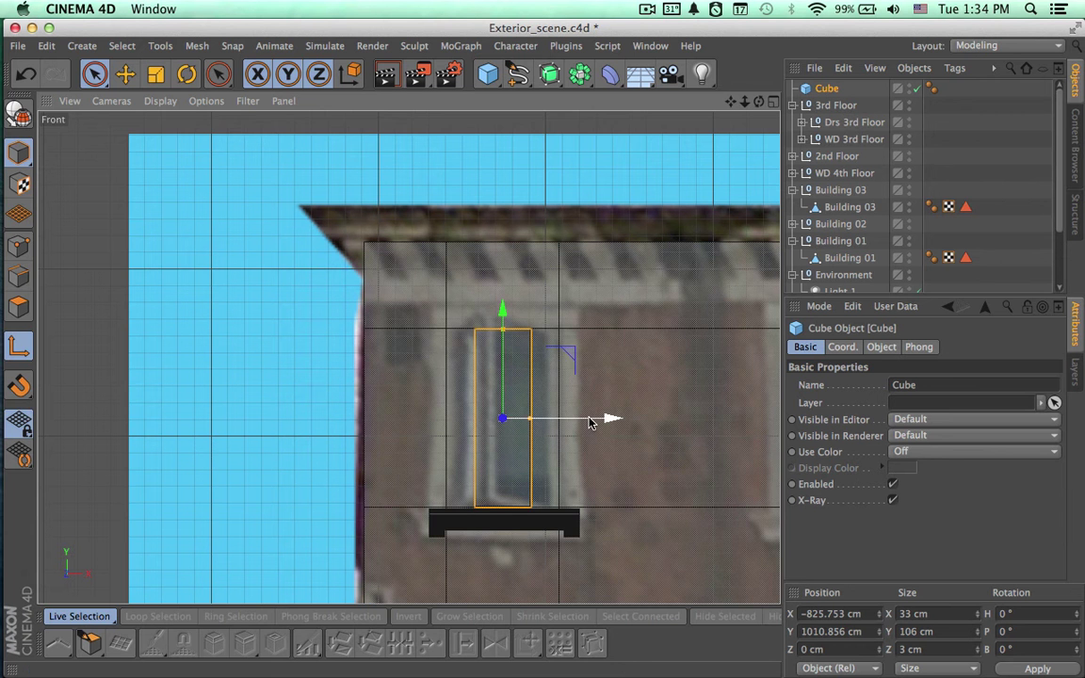
left_click_drag(588, 420, 565, 423)
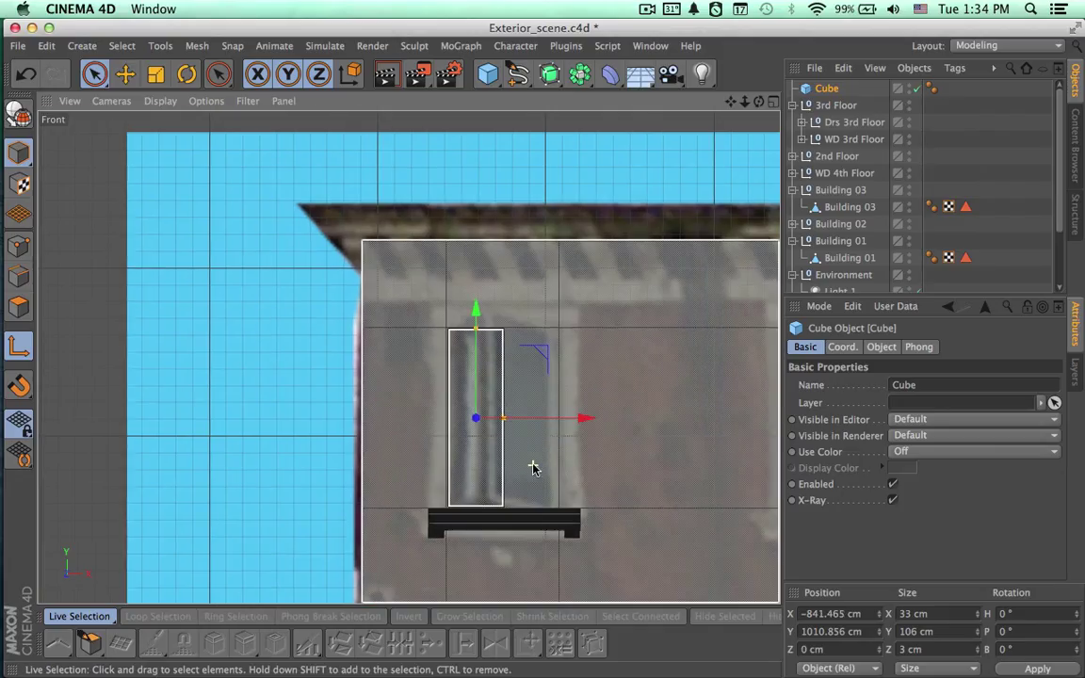
right_click_drag(533, 466, 669, 465, "alt")
middle_click_drag(612, 439, 677, 451, "alt")
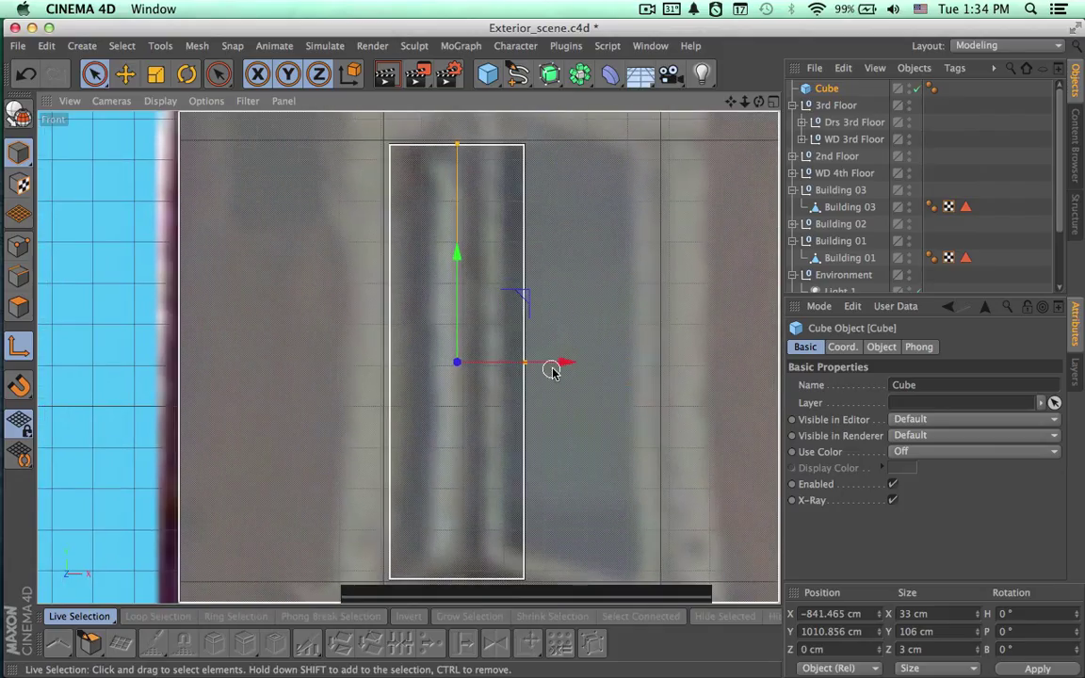
left_click_drag(555, 368, 560, 365)
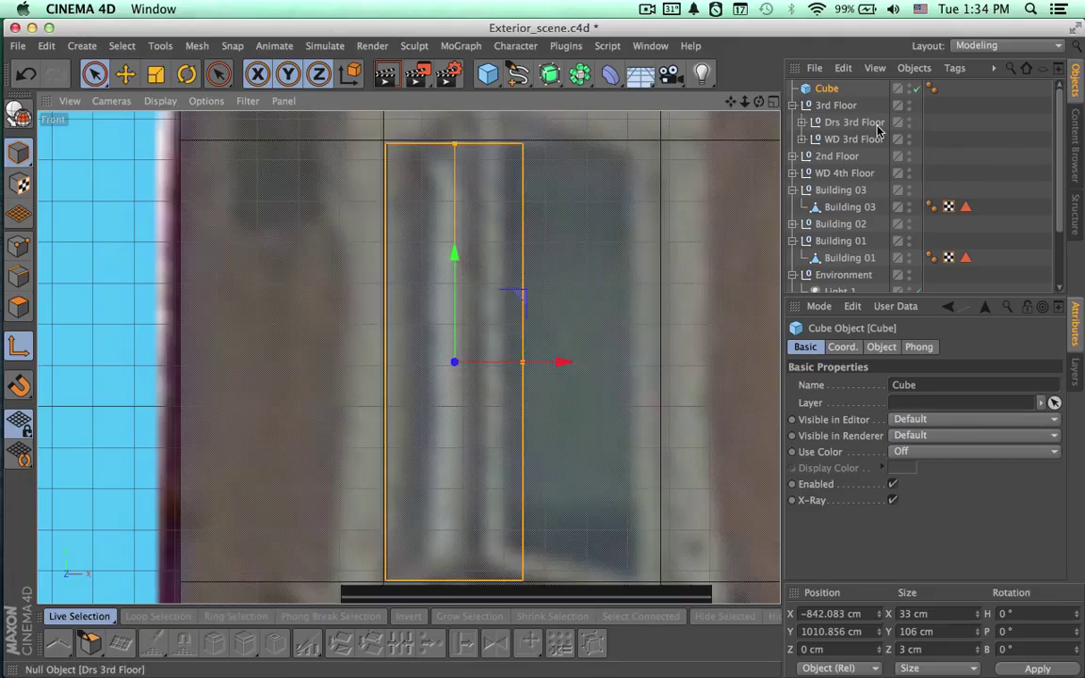
Make the cube an editable polygon object and select its front polygon in polygon mode.
key("c")
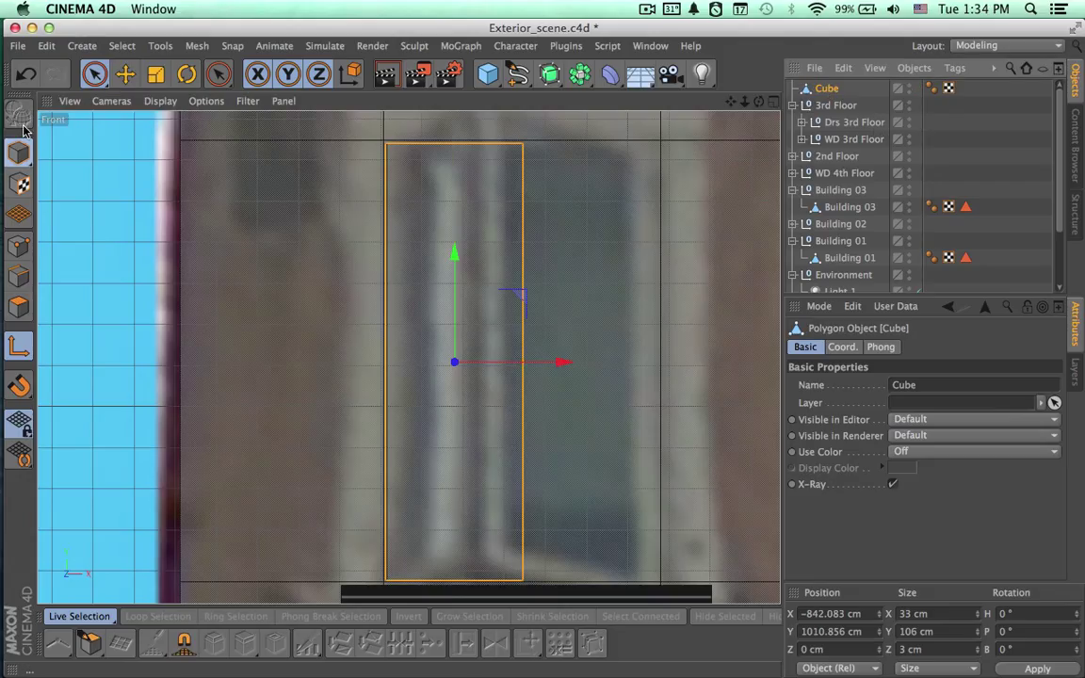
left_click(19, 307)
left_click(460, 334)
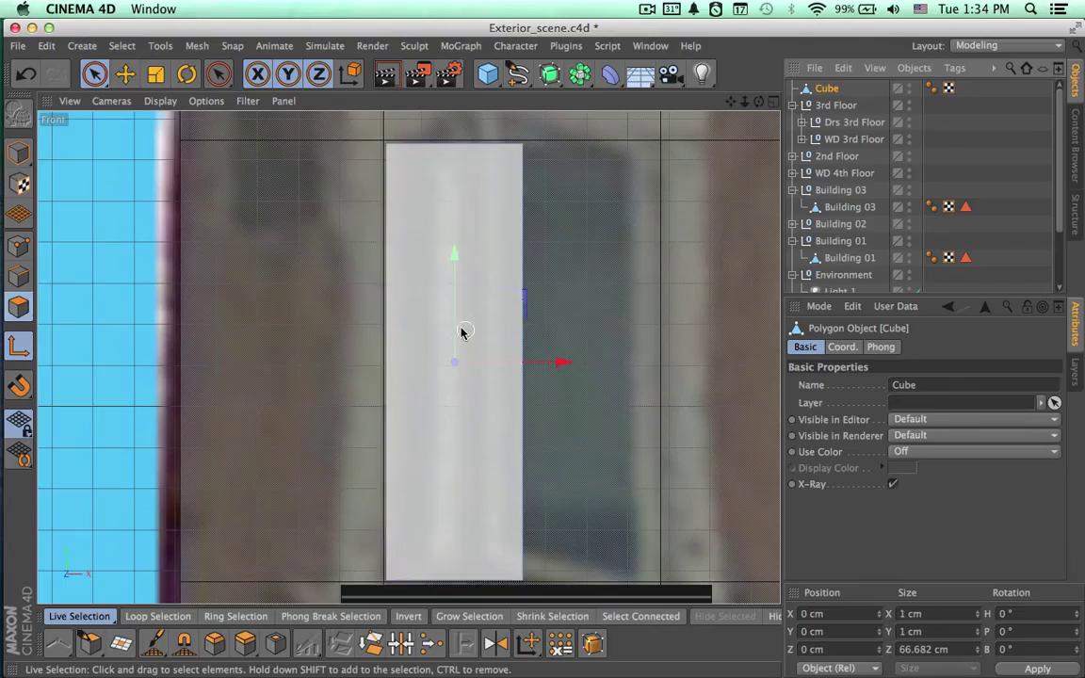
left_click(586, 217)
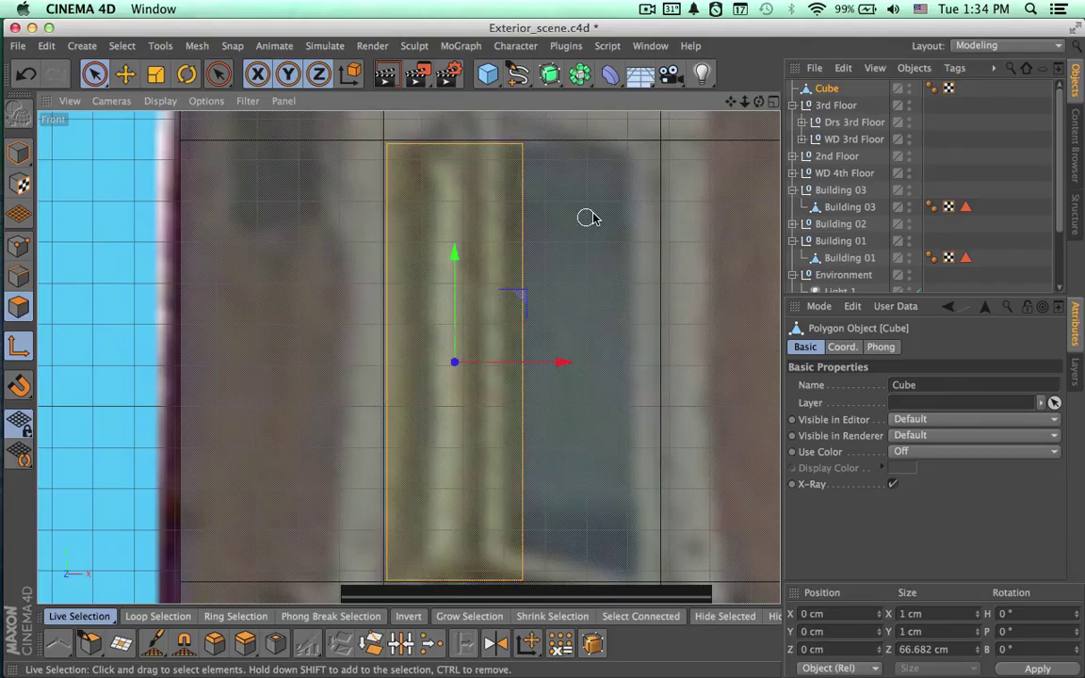
Hide the Building 01 group and frame the cube above its sill in the perspective view.
left_click(772, 101)
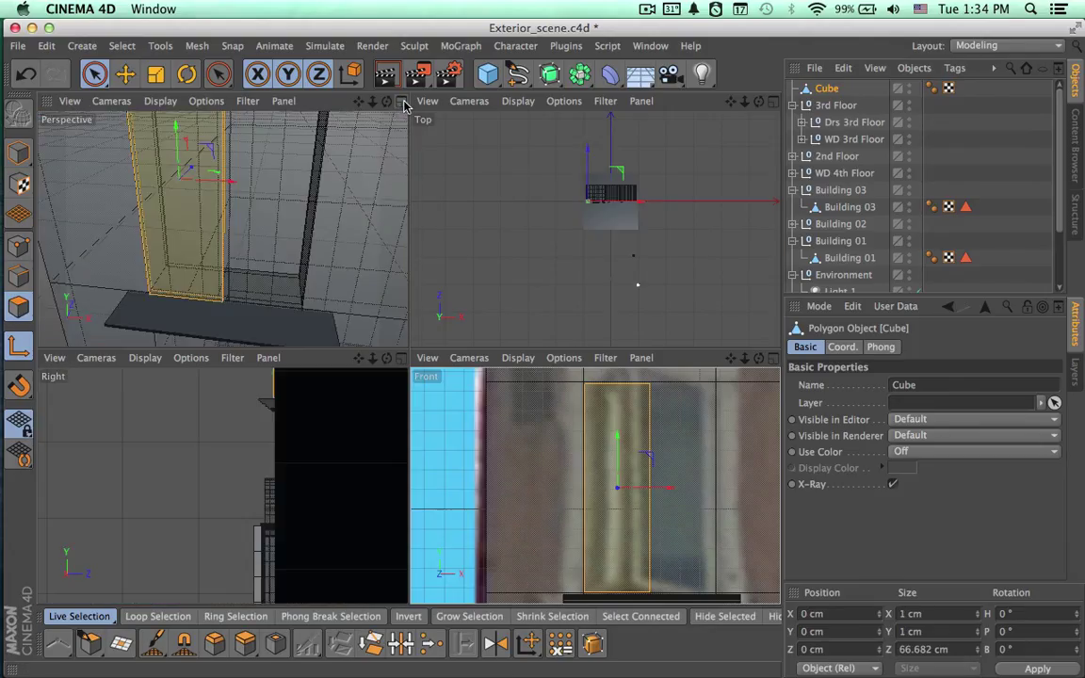
left_click(401, 101)
left_click_drag(467, 267, 409, 332, "alt")
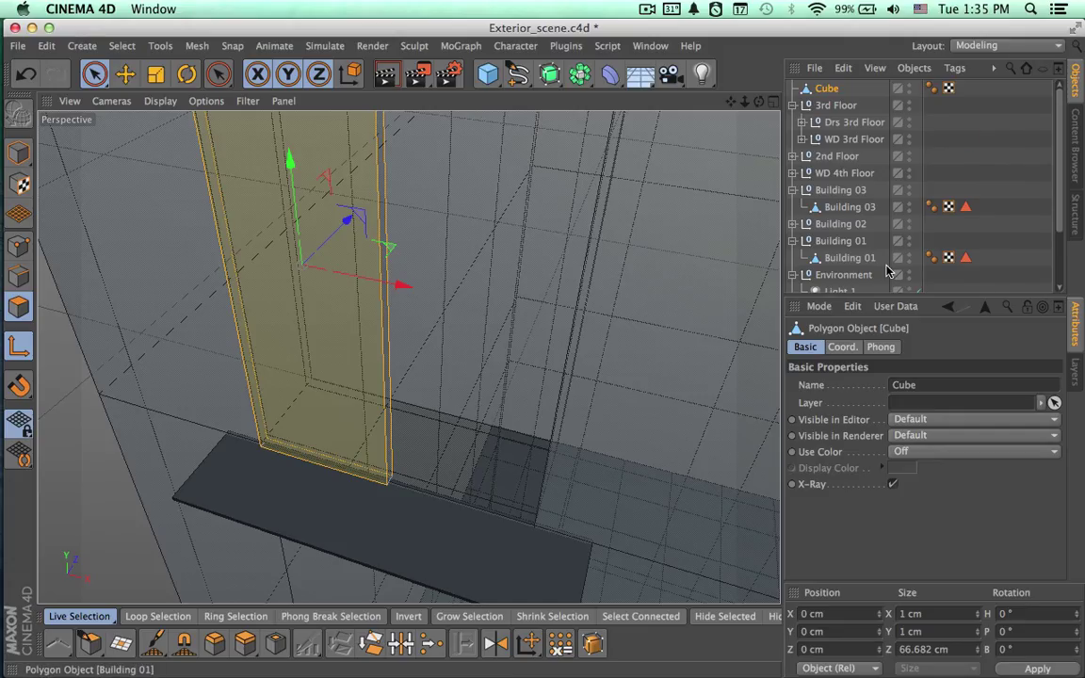
scroll(886, 272, "down", 3)
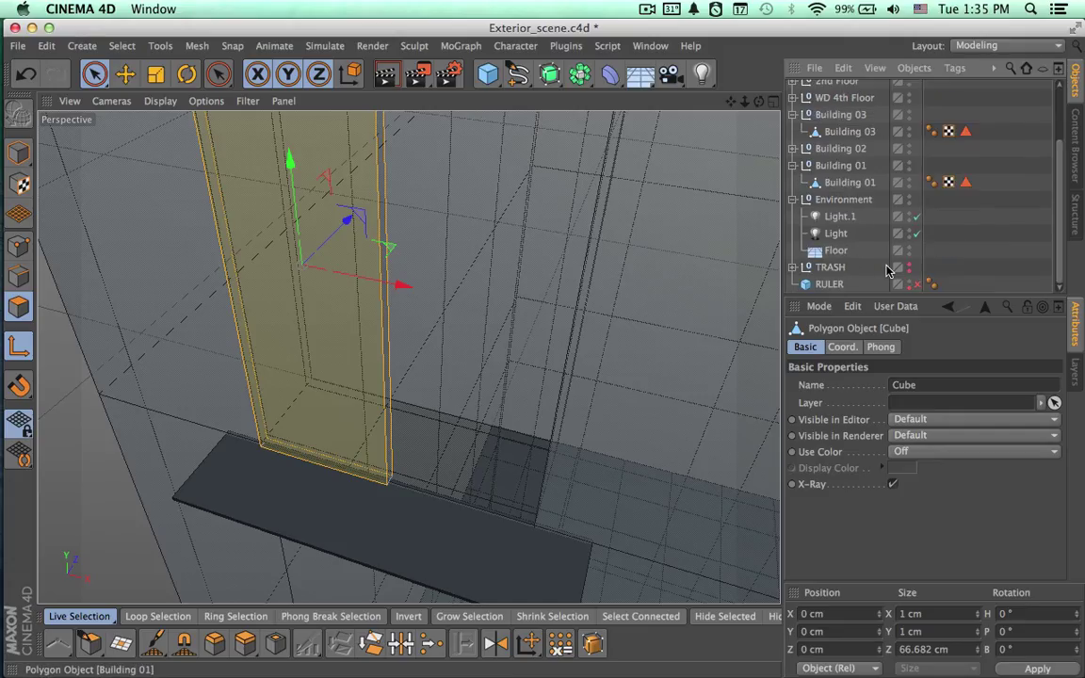
left_click(908, 163)
left_click_drag(624, 322, 446, 367, "alt")
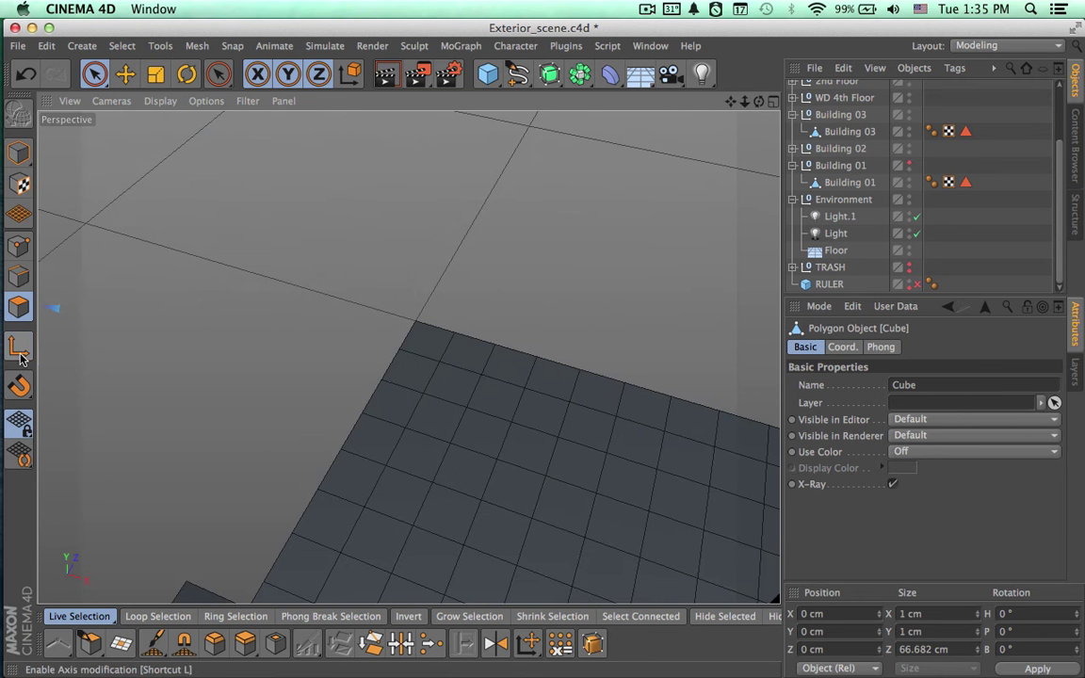
left_click_drag(313, 453, 257, 380, "alt")
right_click_drag(177, 428, 322, 436, "alt")
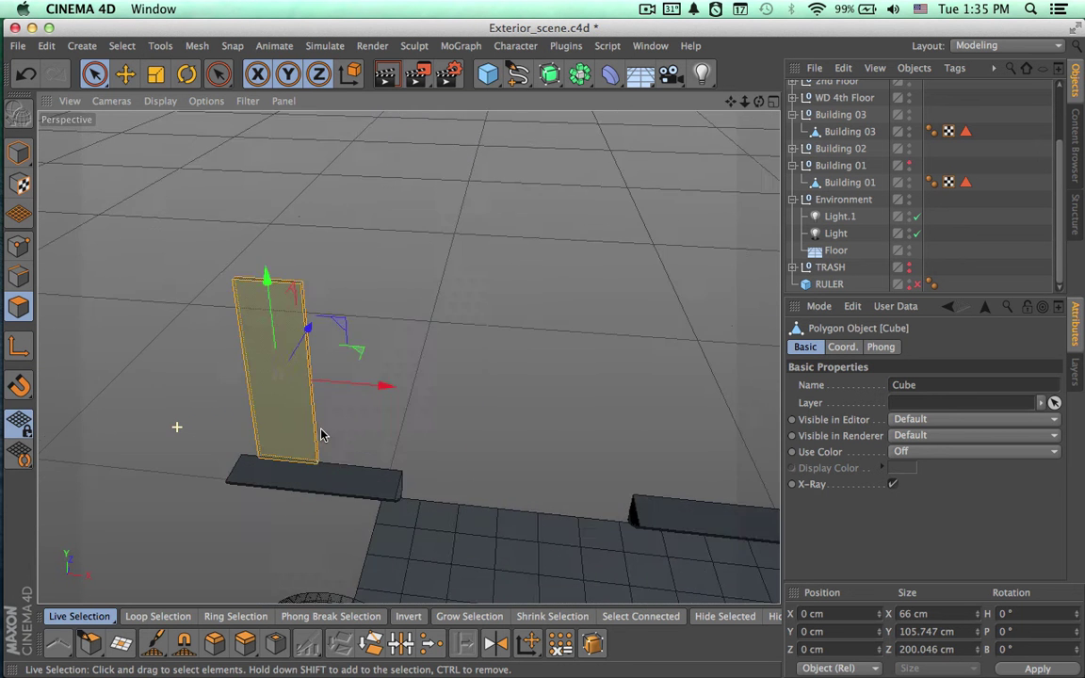
left_click_drag(408, 357, 411, 418, "alt")
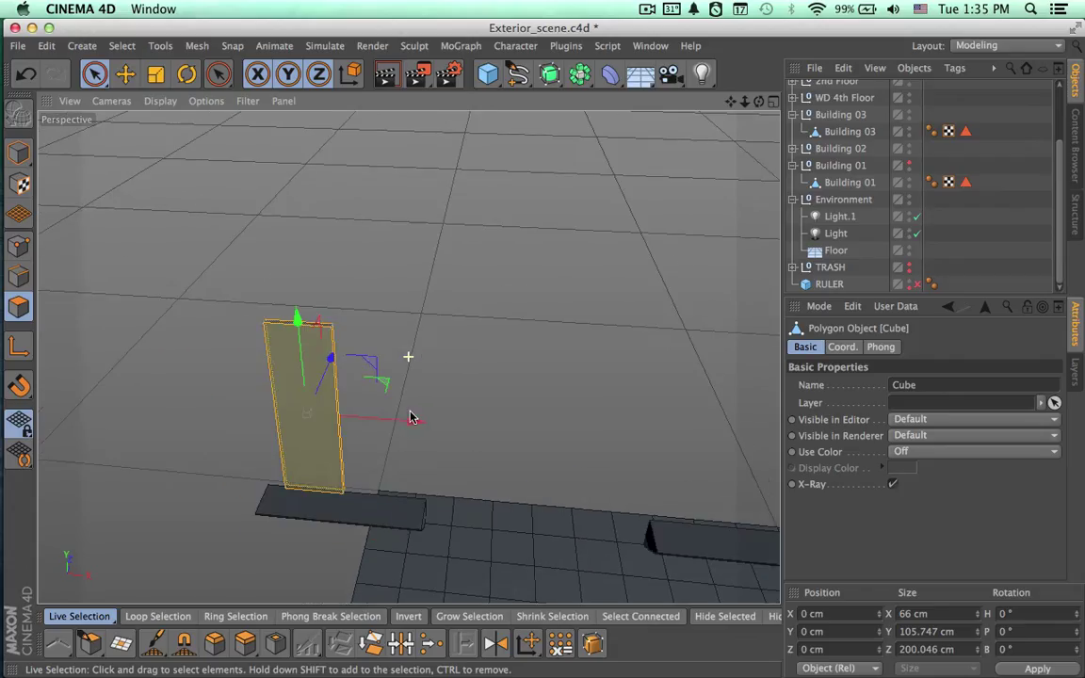
Restrict Live Selection to visible elements and select both the front and back polygons of the cube.
left_click(426, 386)
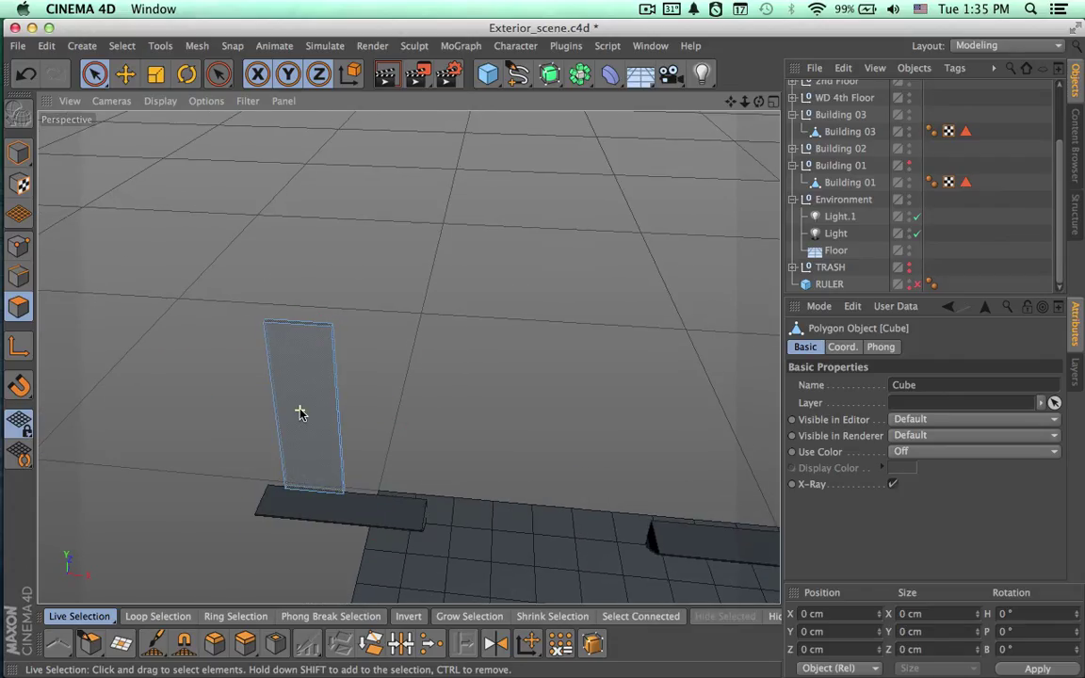
right_click_drag(300, 411, 392, 346, "alt")
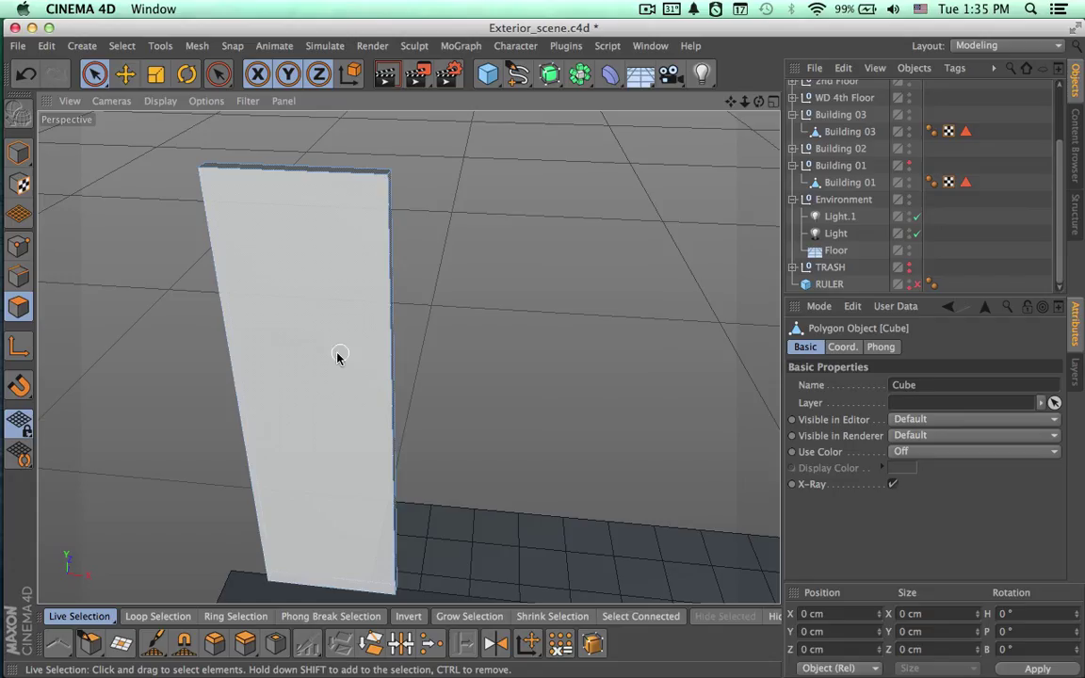
key("9")
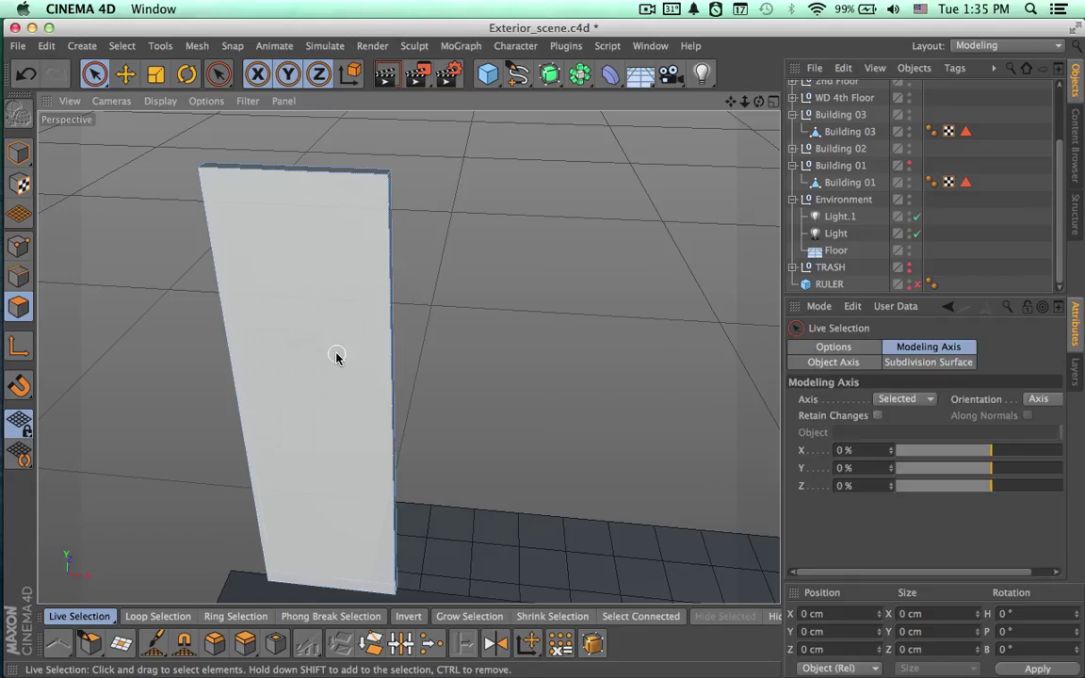
left_click(819, 347)
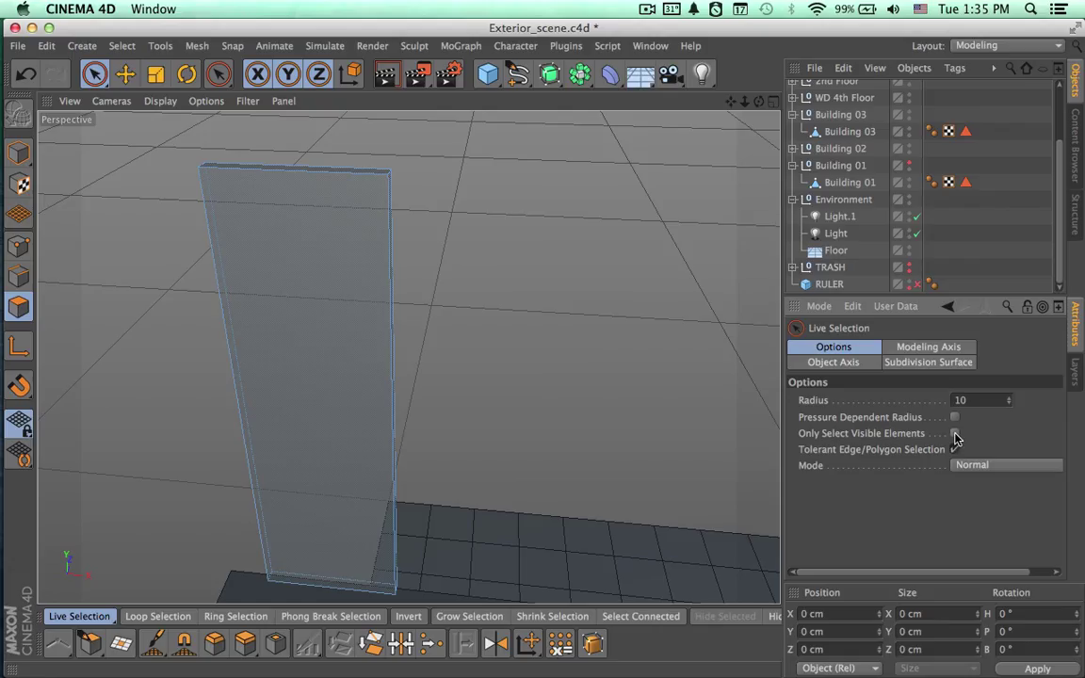
left_click(955, 435)
left_click(340, 424)
left_click_drag(567, 414, 66, 397, "alt")
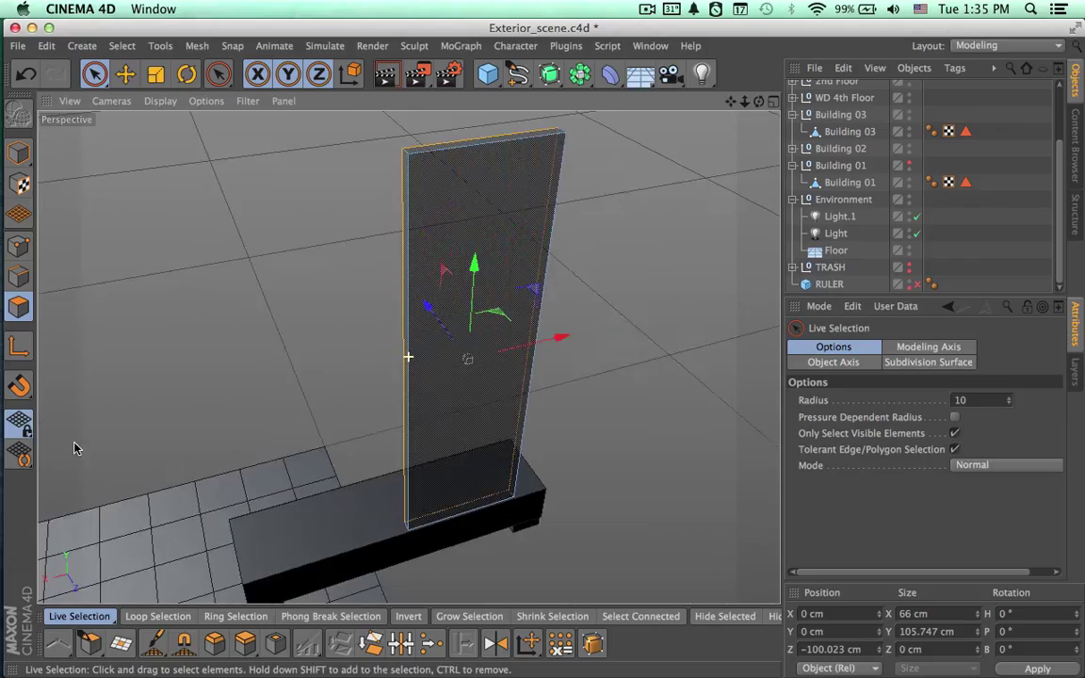
left_click(492, 208)
left_click_drag(576, 339, 626, 352, "alt")
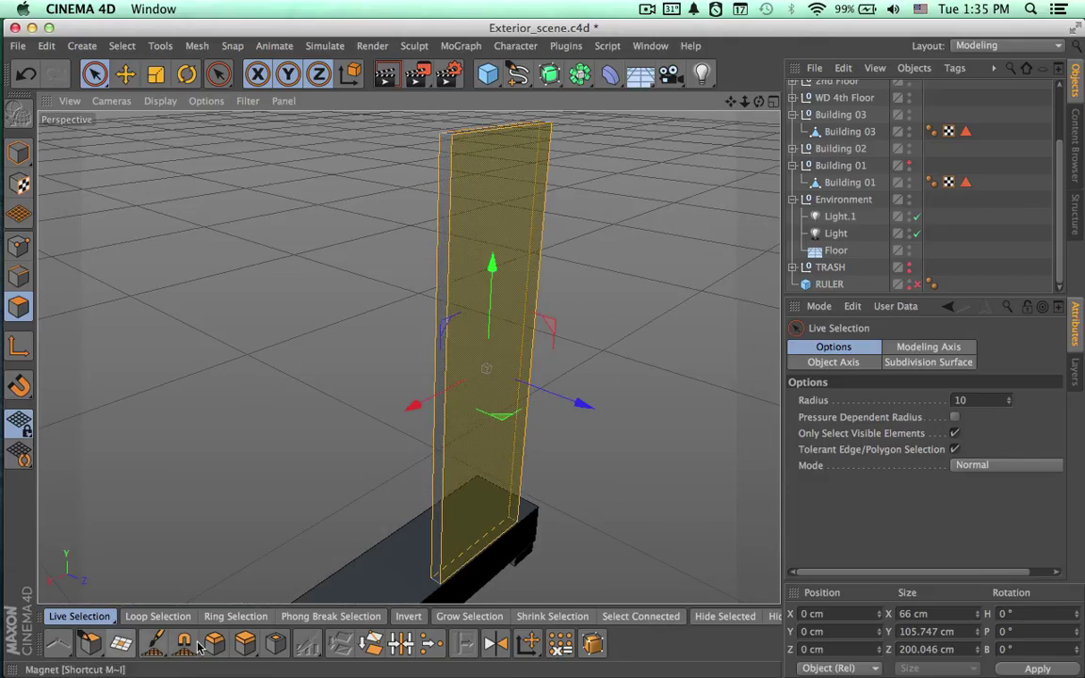
Inset the front and back polygons about 2 cm with Extrude Inner and scale the inset faces to an X size of about 56.7 cm.
left_click(276, 643)
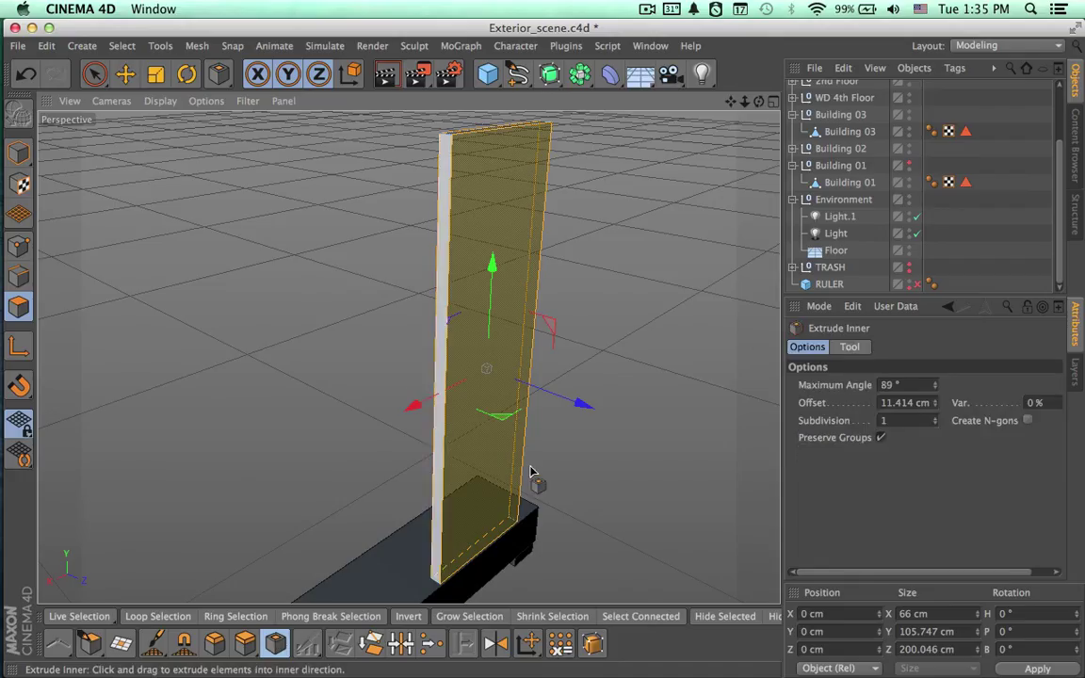
left_click_drag(571, 303, 513, 269, "alt")
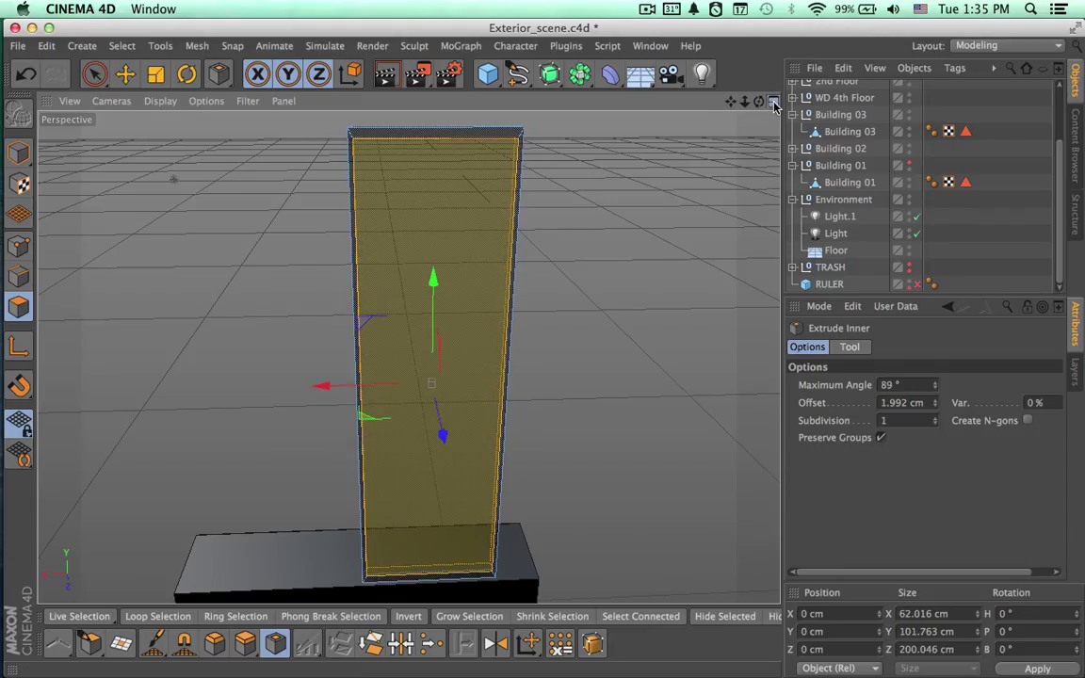
left_click(772, 102)
middle_click(774, 372)
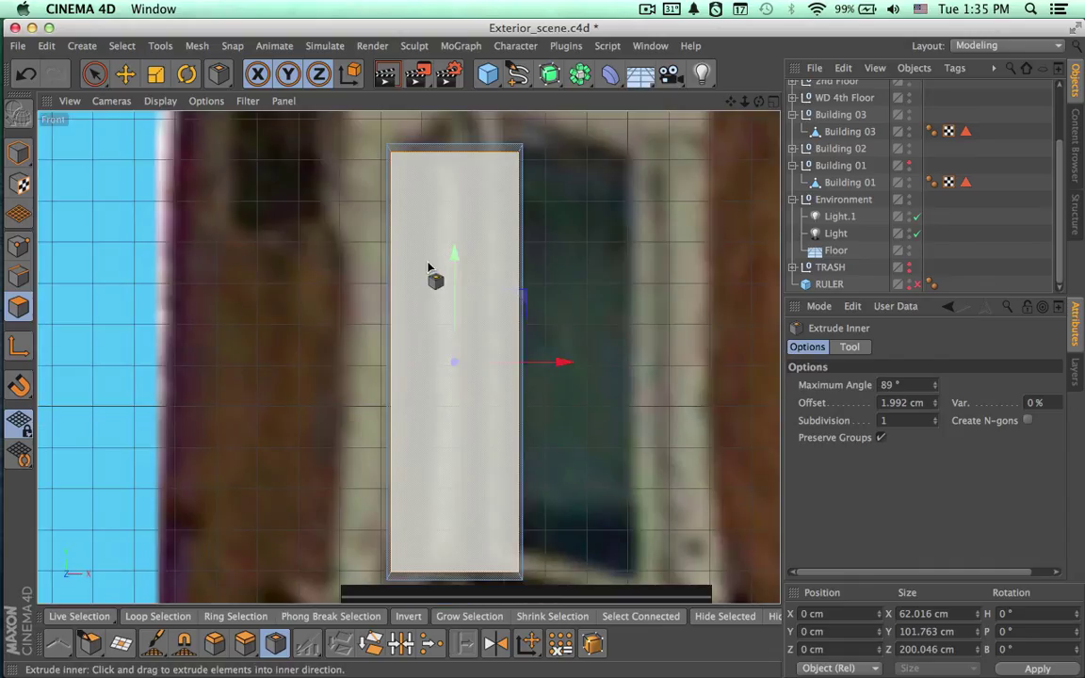
key("t")
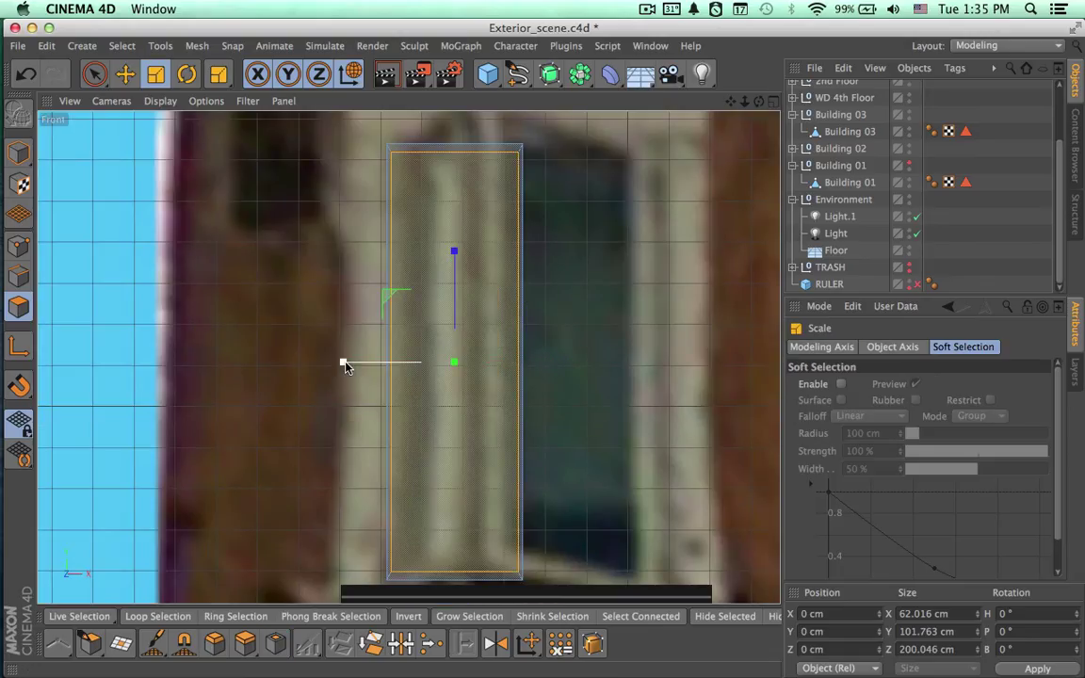
left_click_drag(344, 363, 354, 361)
right_click_drag(453, 402, 479, 401, "alt")
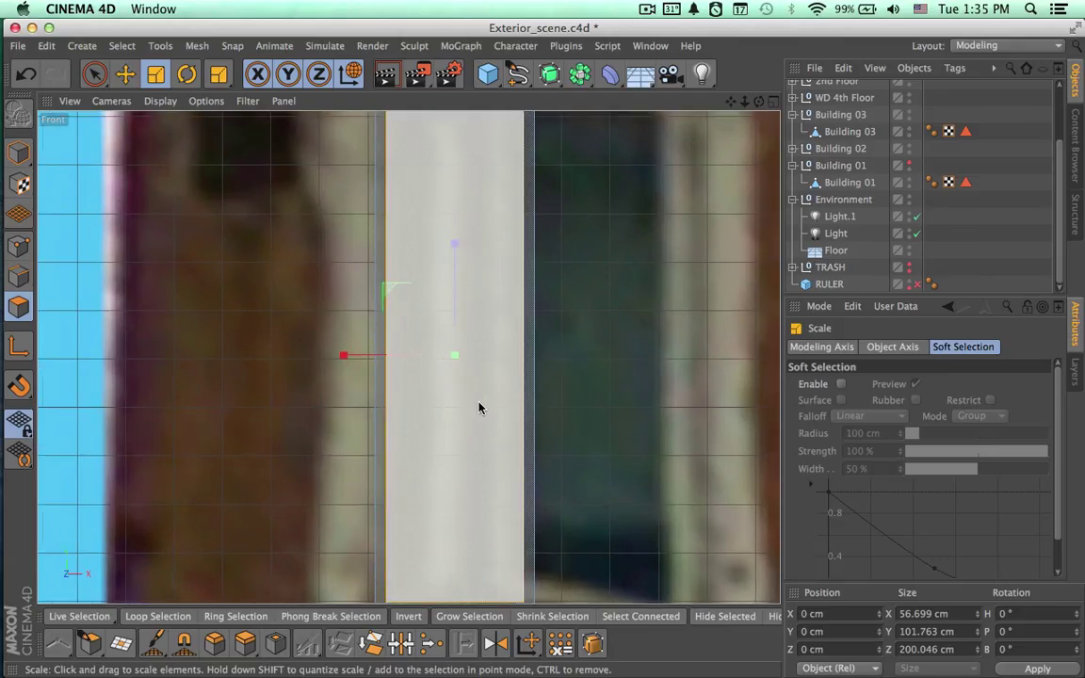
middle_click_drag(508, 378, 495, 416, "alt")
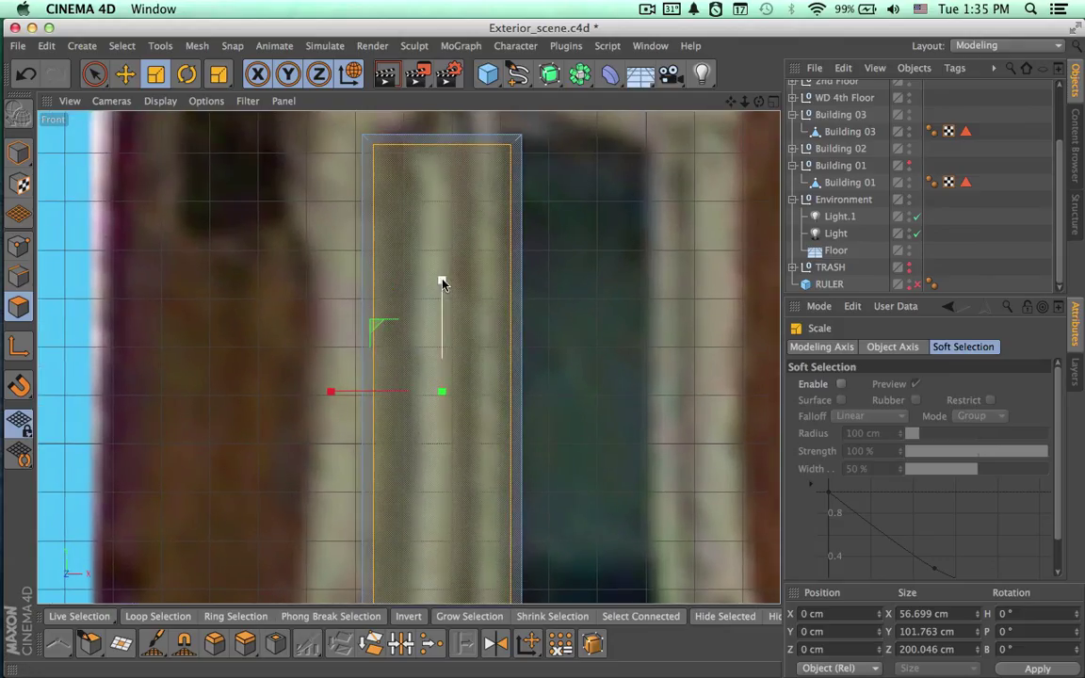
left_click_drag(441, 282, 444, 284)
right_click_drag(530, 319, 478, 317, "alt")
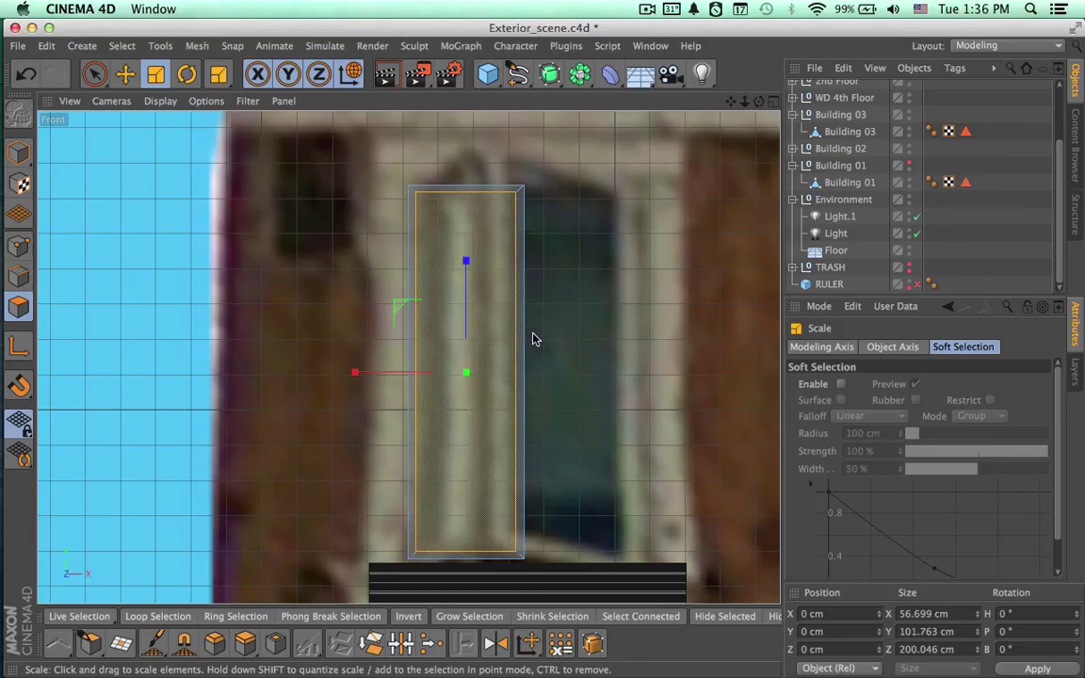
middle_click_drag(603, 323, 573, 368, "alt")
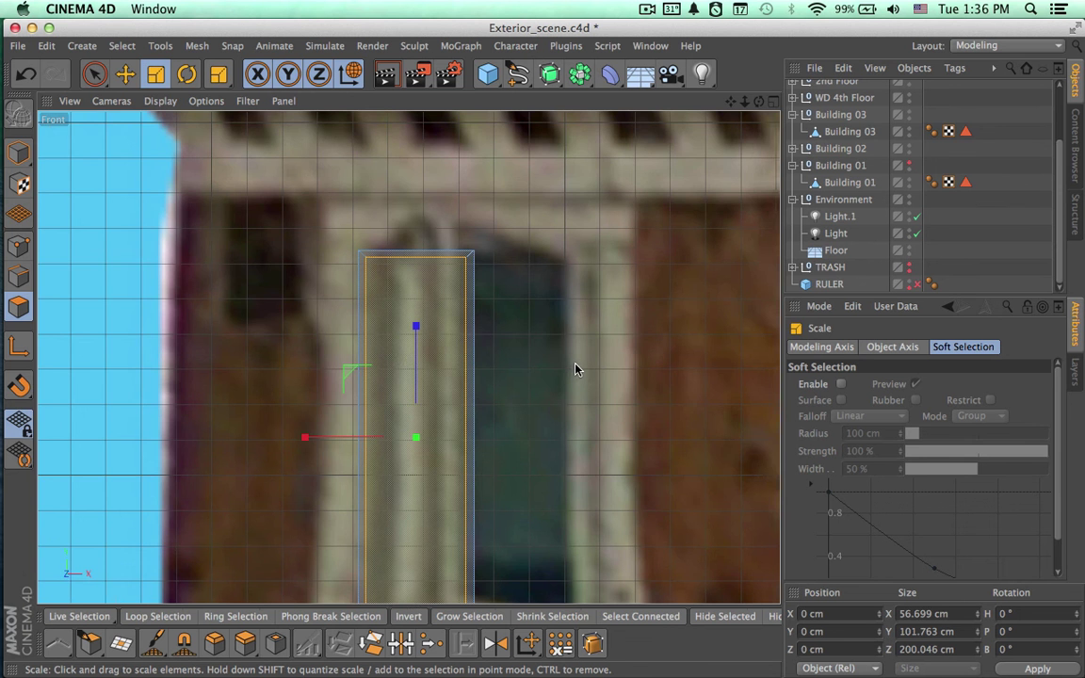
scroll(576, 369, "down", 4)
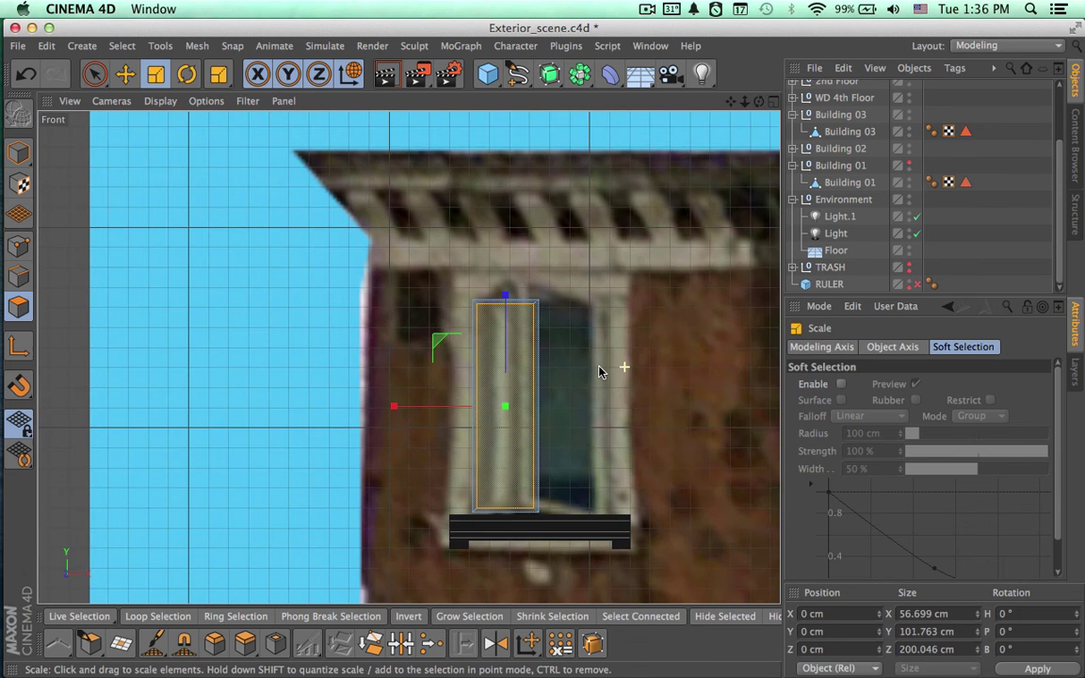
middle_click_drag(629, 356, 523, 404, "alt")
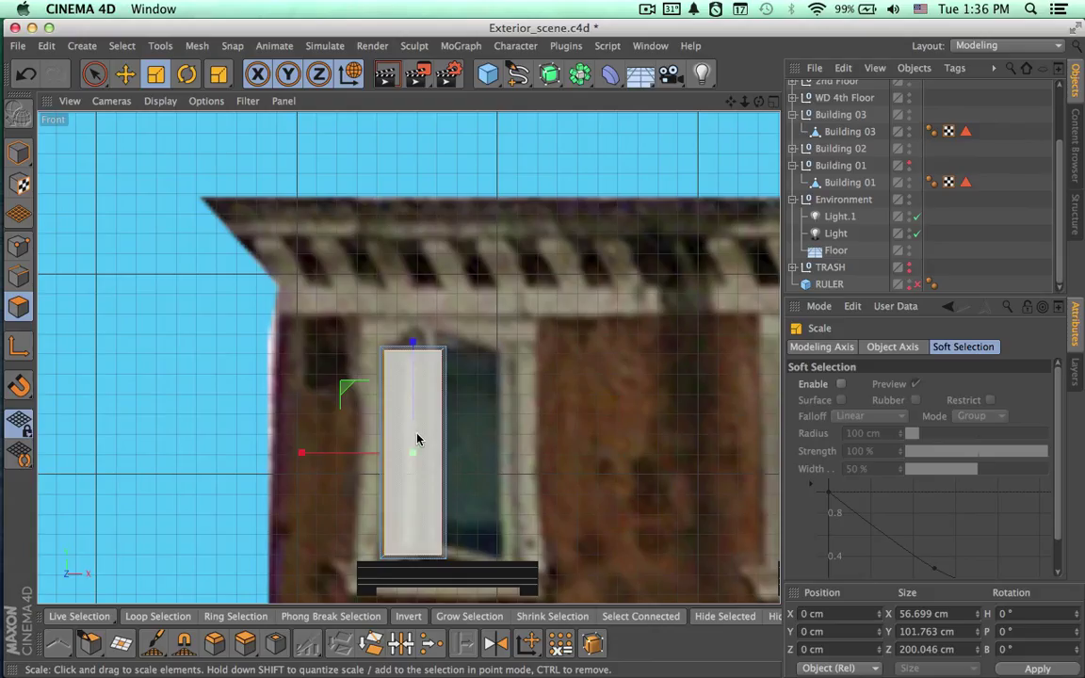
right_click_drag(395, 440, 470, 417, "alt")
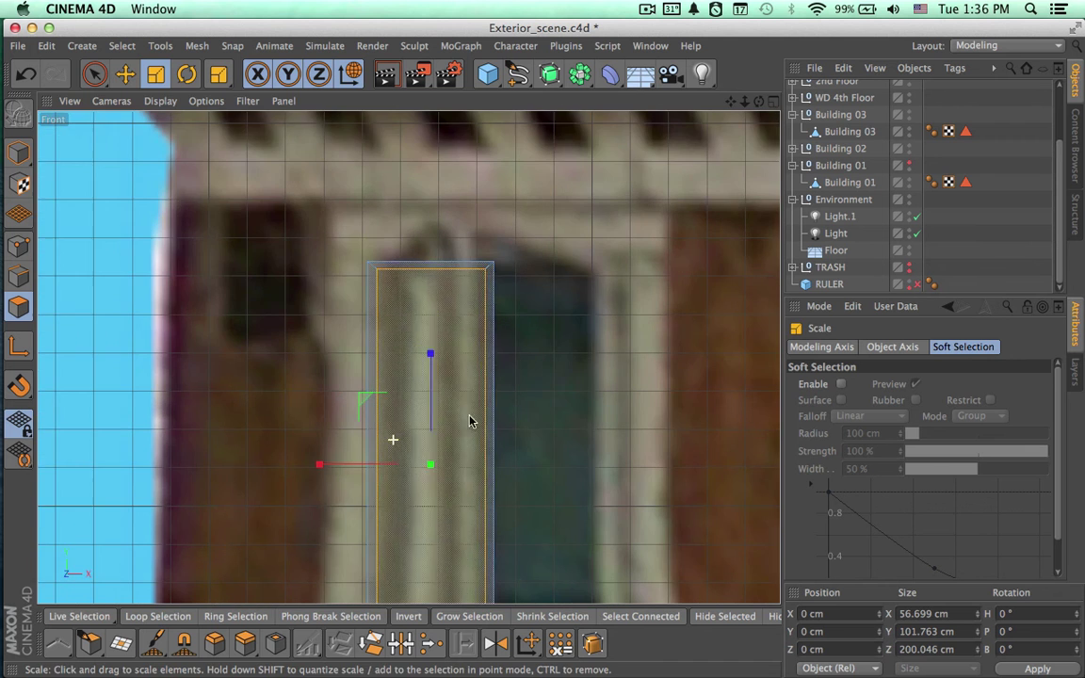
Extrude the inset back polygon inward, past the middle of the door leaf's thickness.
left_click(773, 101)
left_click(364, 102)
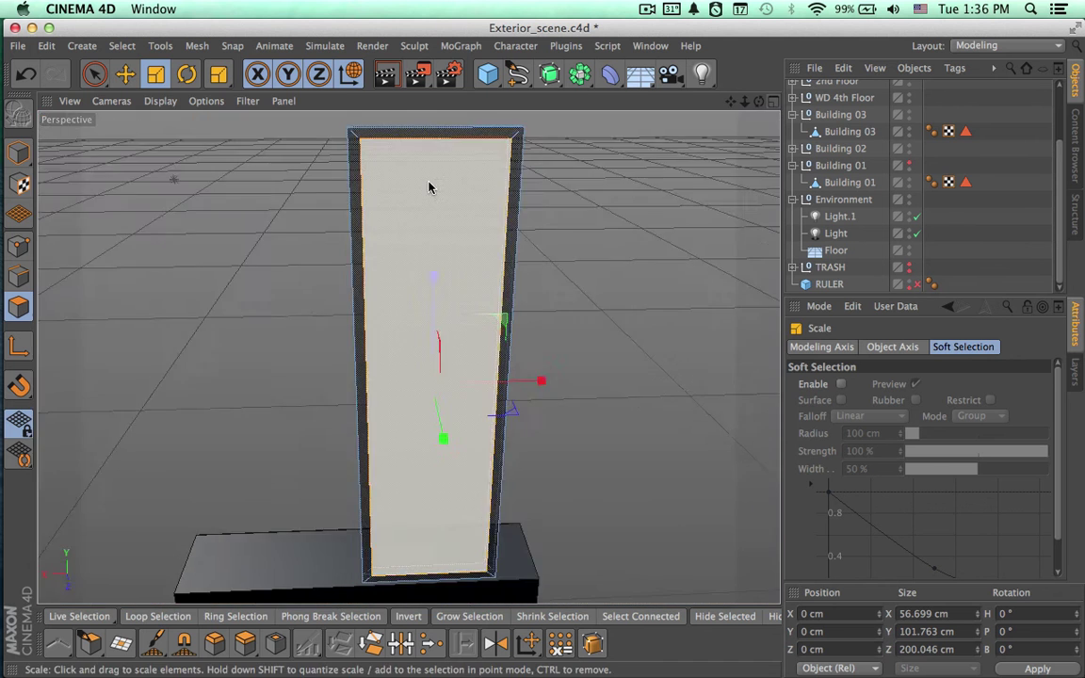
mouse_move(428, 187)
left_mouse_down("alt")
mouse_move(263, 216)
mouse_move(225, 273)
mouse_move(83, 292)
mouse_move(66, 311)
mouse_move(537, 85)
mouse_move(573, 169)
left_mouse_up("alt")
key("space")
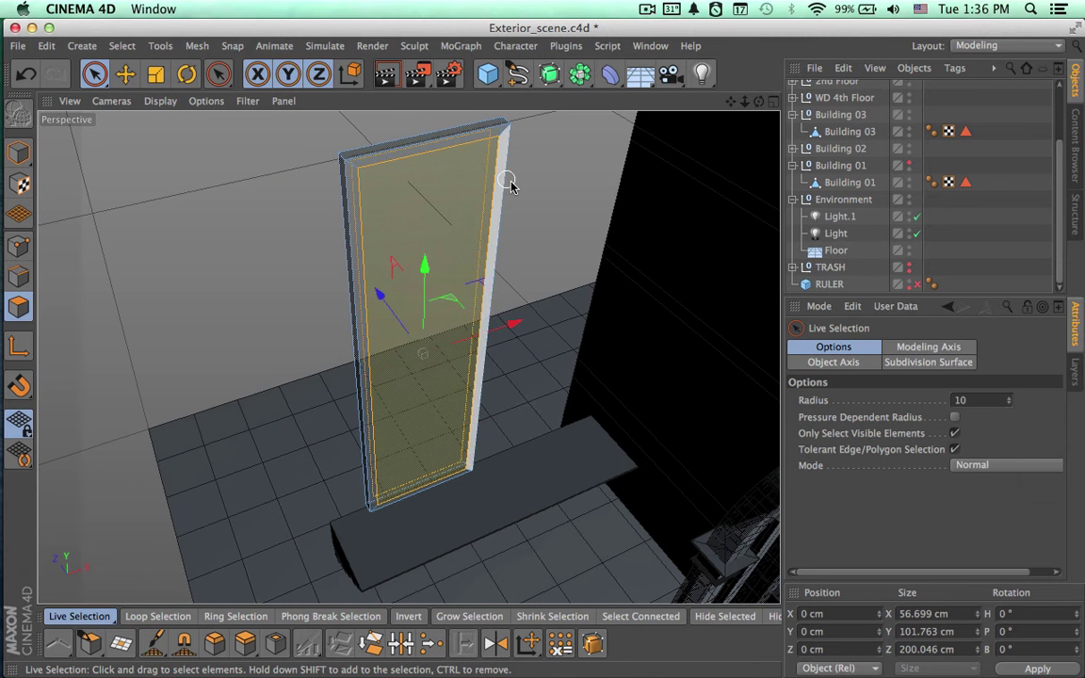
left_click(428, 208)
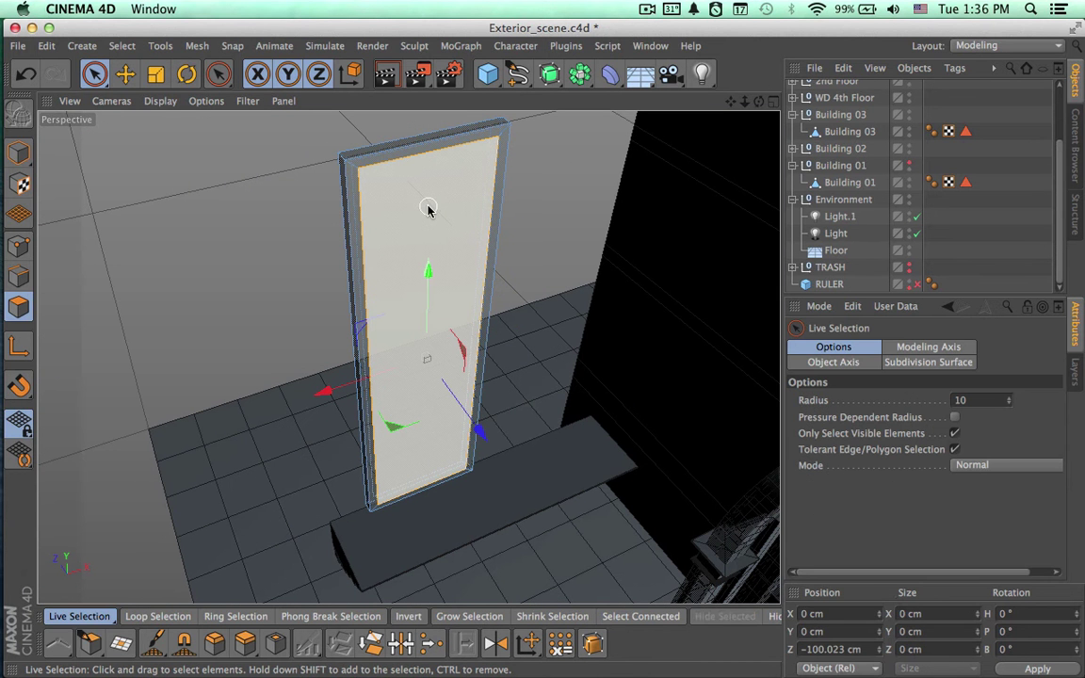
key("super+z")
key("super+z")
key("d")
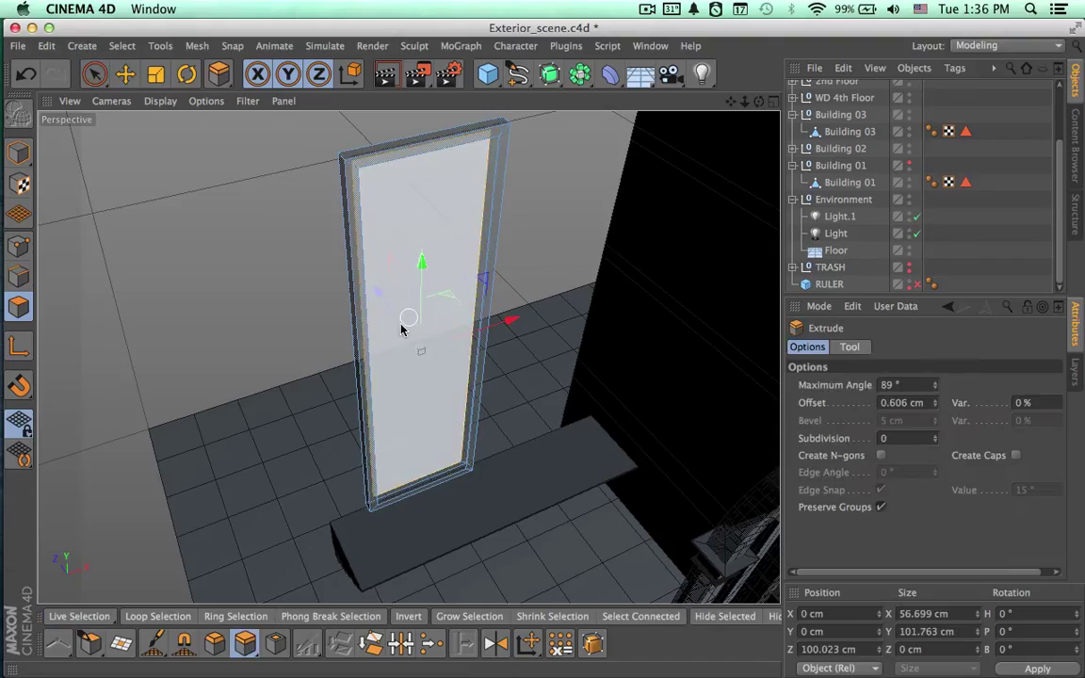
left_click_drag(402, 347, 348, 346)
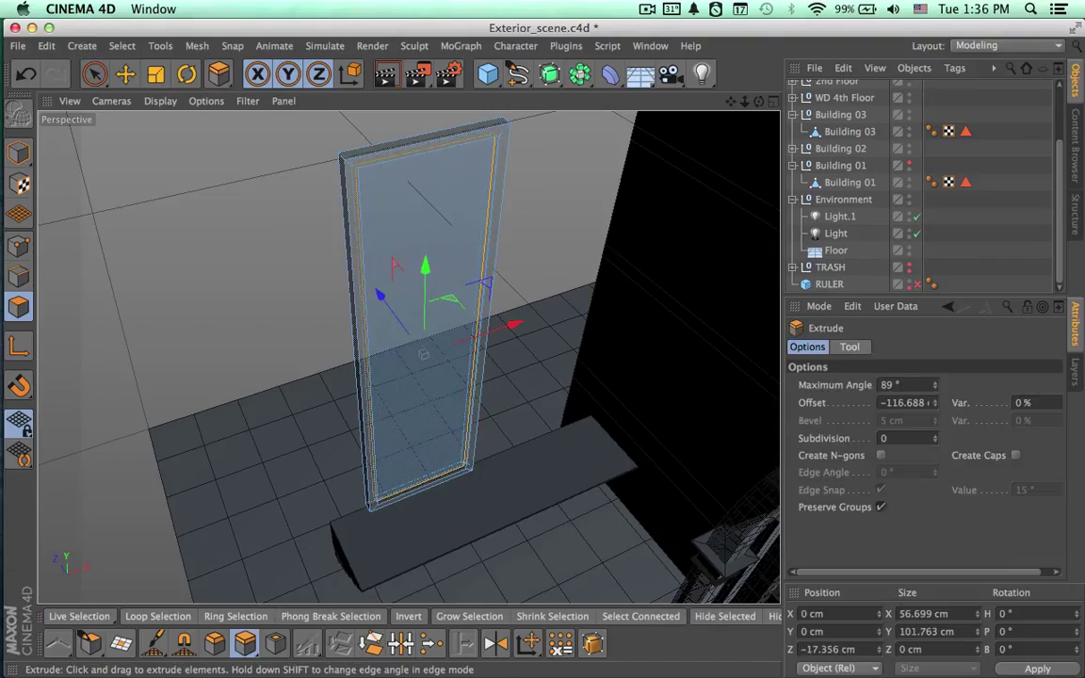
left_click_drag(575, 318, 582, 318)
Delete the inset polygons to open the door leaf into an empty frame.
mouse_move(583, 318)
right_mouse_down("alt")
mouse_move(615, 319)
mouse_move(551, 320)
mouse_move(581, 313)
right_mouse_up("alt")
mouse_move(581, 313)
left_mouse_down("alt")
mouse_move(569, 316)
mouse_move(579, 312)
left_mouse_up("alt")
key("space")
left_click(336, 264)
key("BackSpace")
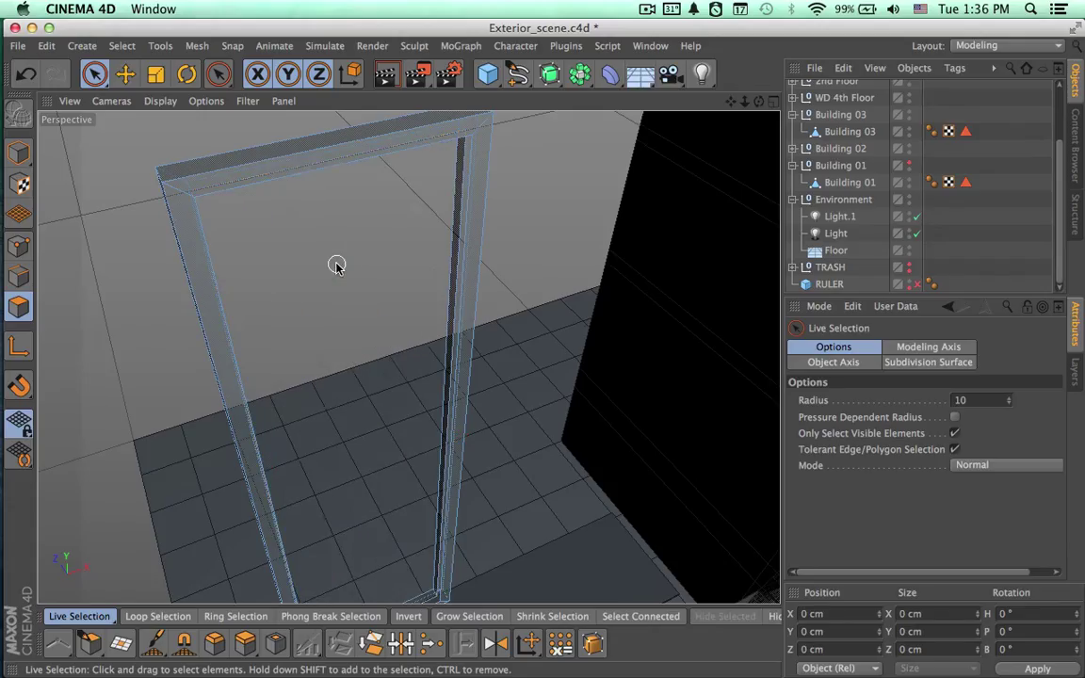
Switch to point mode, include hidden elements in Live Selection, and select the point pair at the frame's upper right inner corner.
left_click_drag(336, 267, 327, 269, "alt")
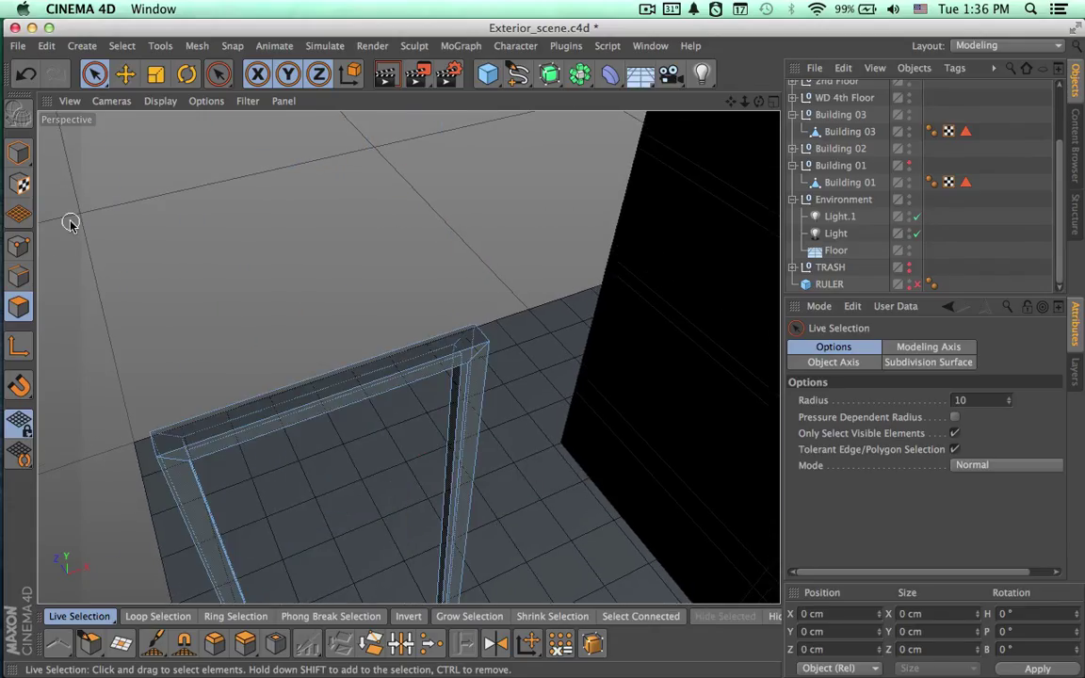
left_click(19, 245)
left_click(462, 363)
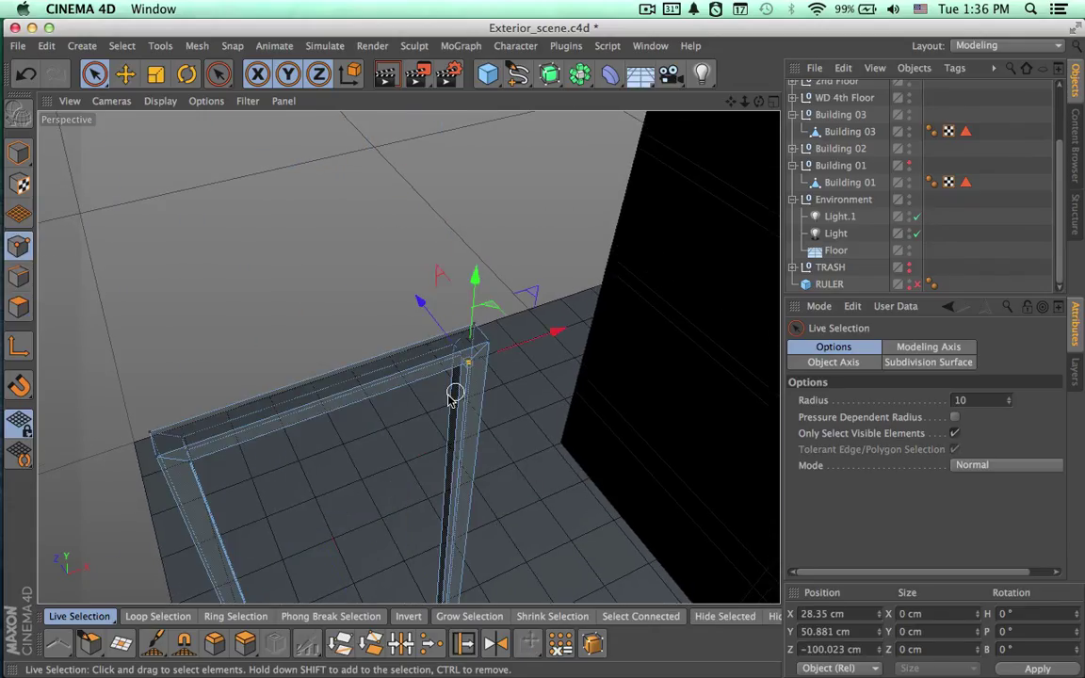
left_click_drag(453, 387, 84, 305, "alt")
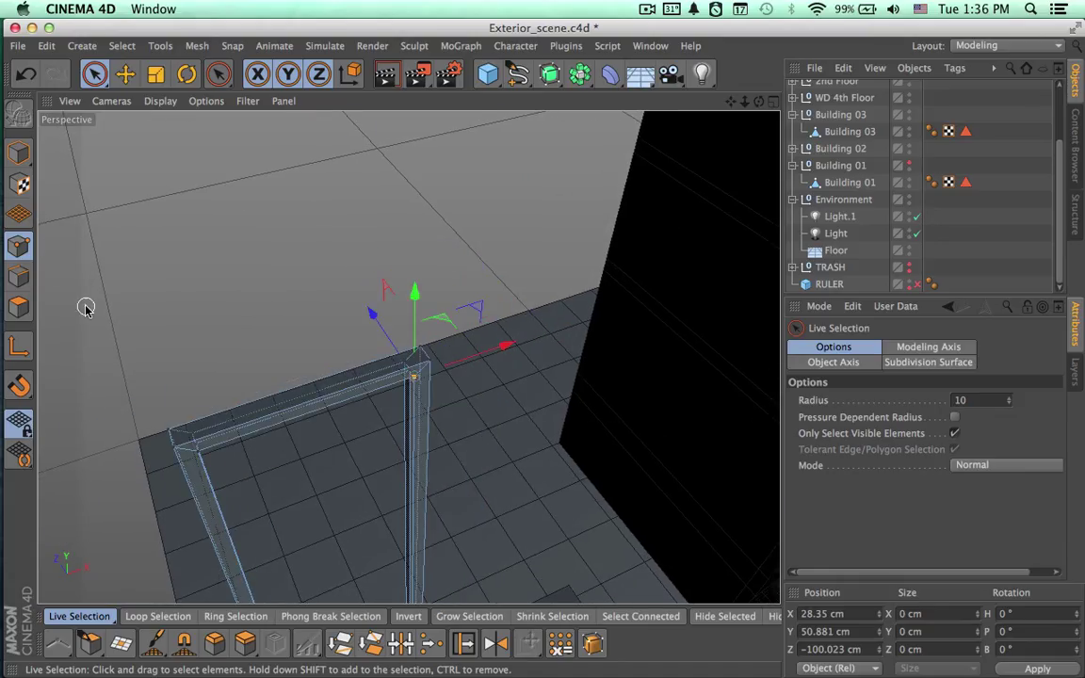
left_click(349, 73)
mouse_move(372, 443)
left_mouse_down("alt")
mouse_move(374, 422)
mouse_move(373, 443)
left_mouse_up("alt")
key("super+shift+z")
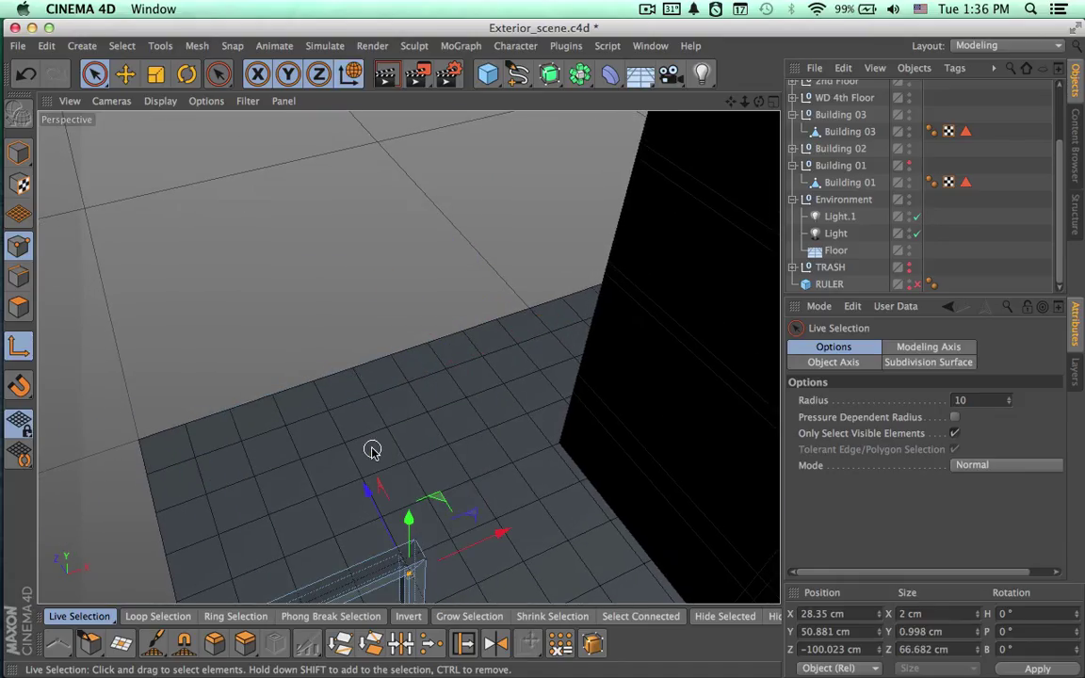
key("super+shift+z")
key("super+shift+z")
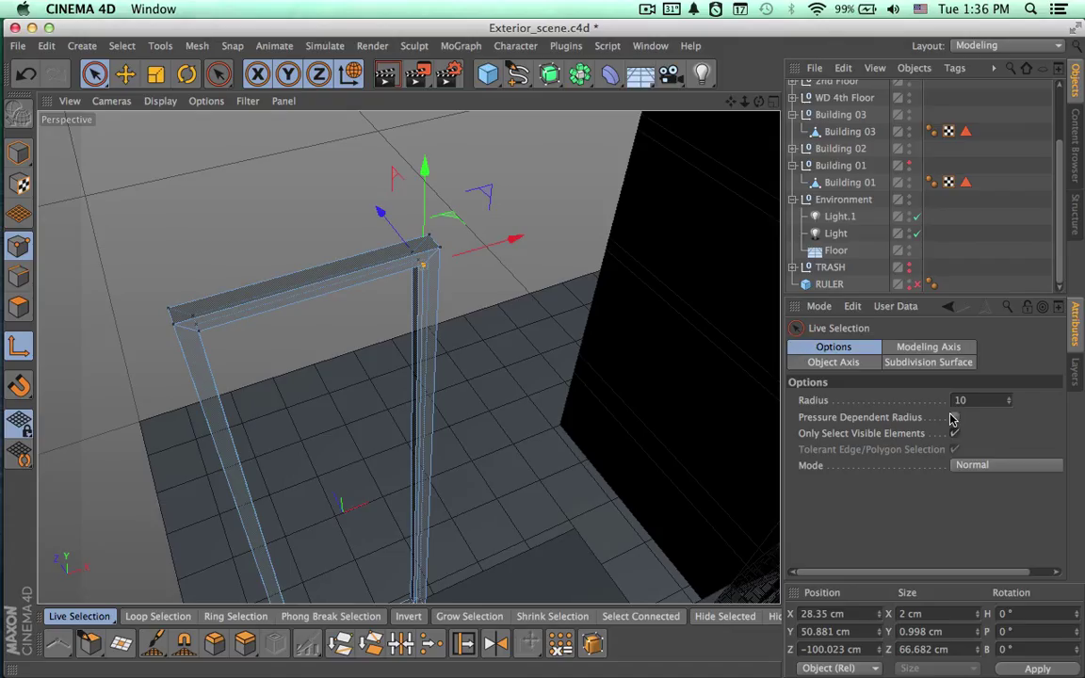
left_click(421, 267)
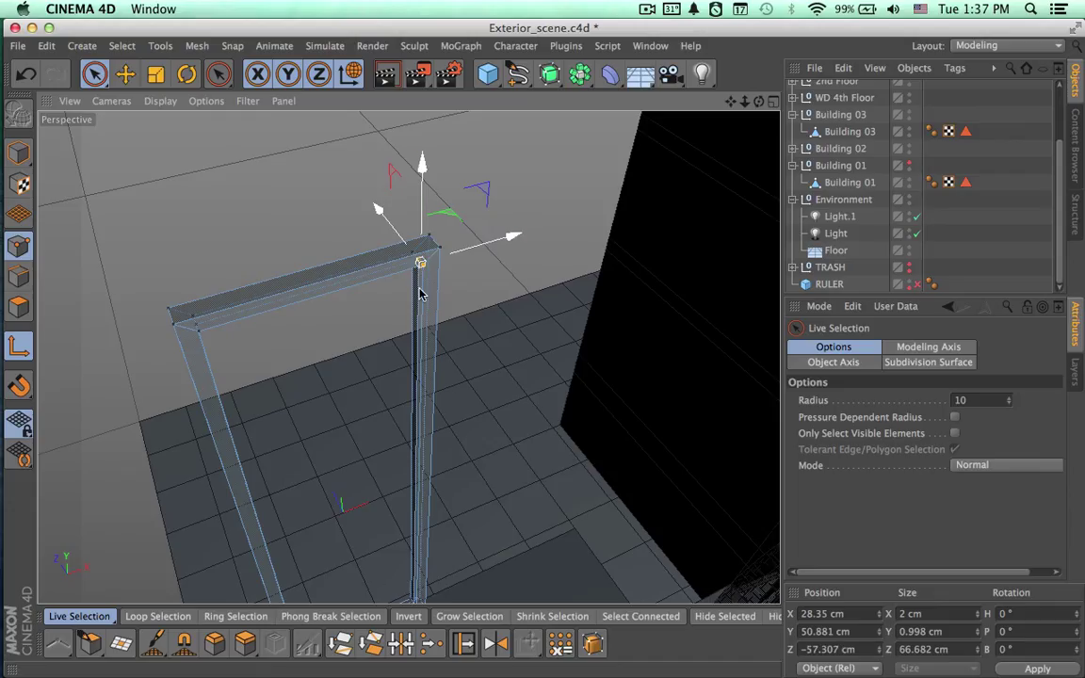
Weld the point pairs at the door frame's two upper inner corners onto their front points.
left_click(431, 644)
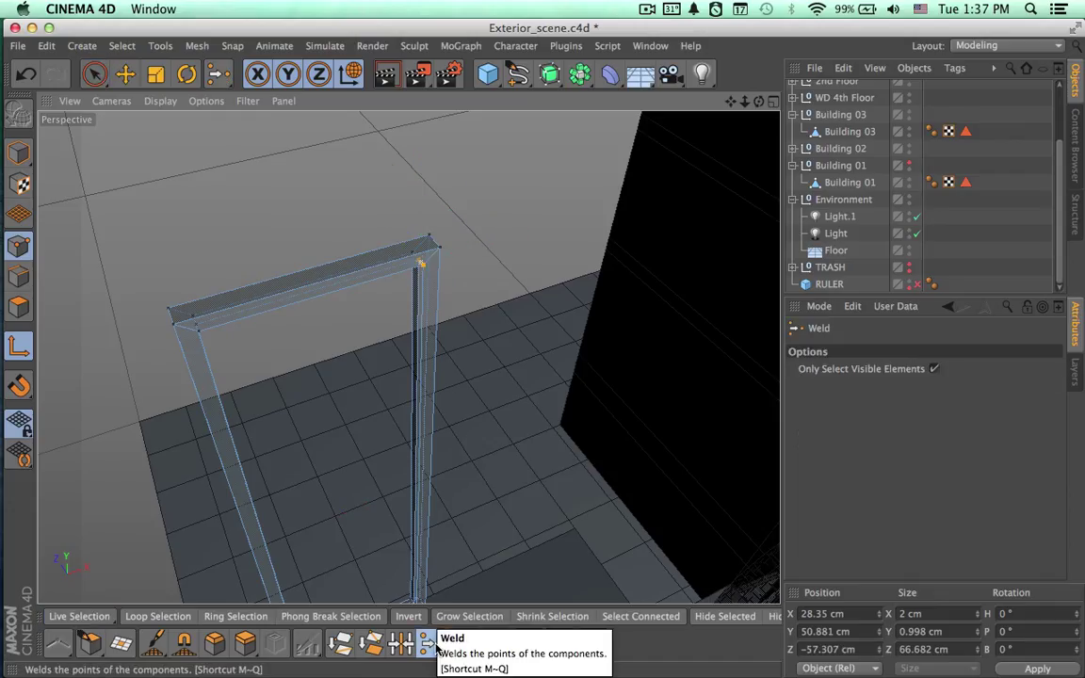
left_click(427, 643)
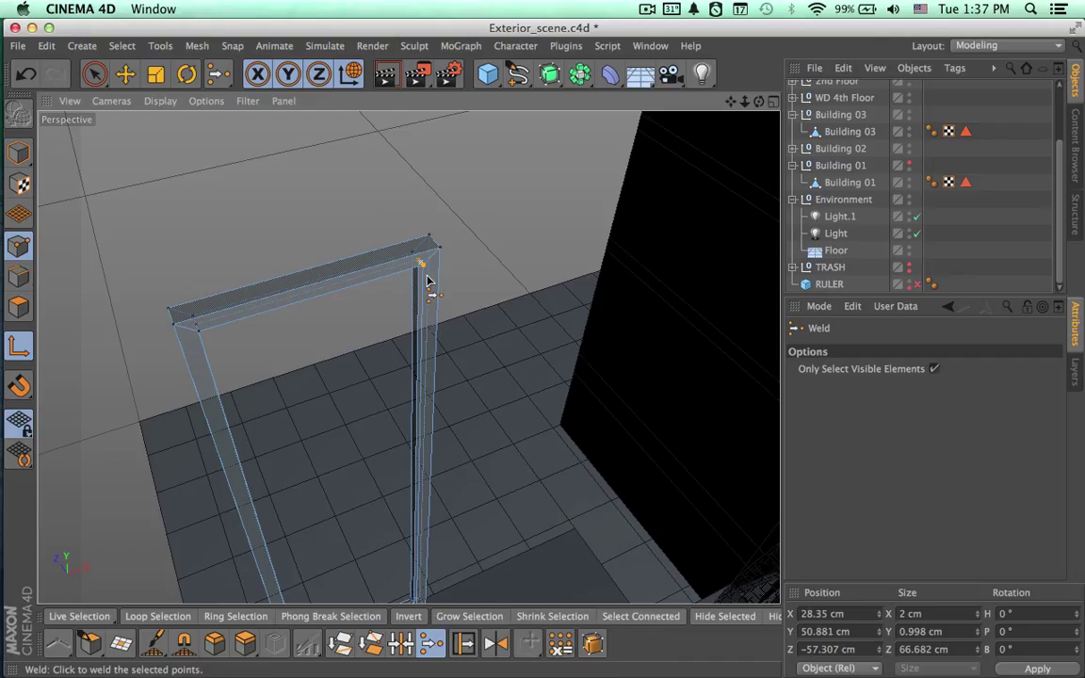
left_click(424, 268)
key("space")
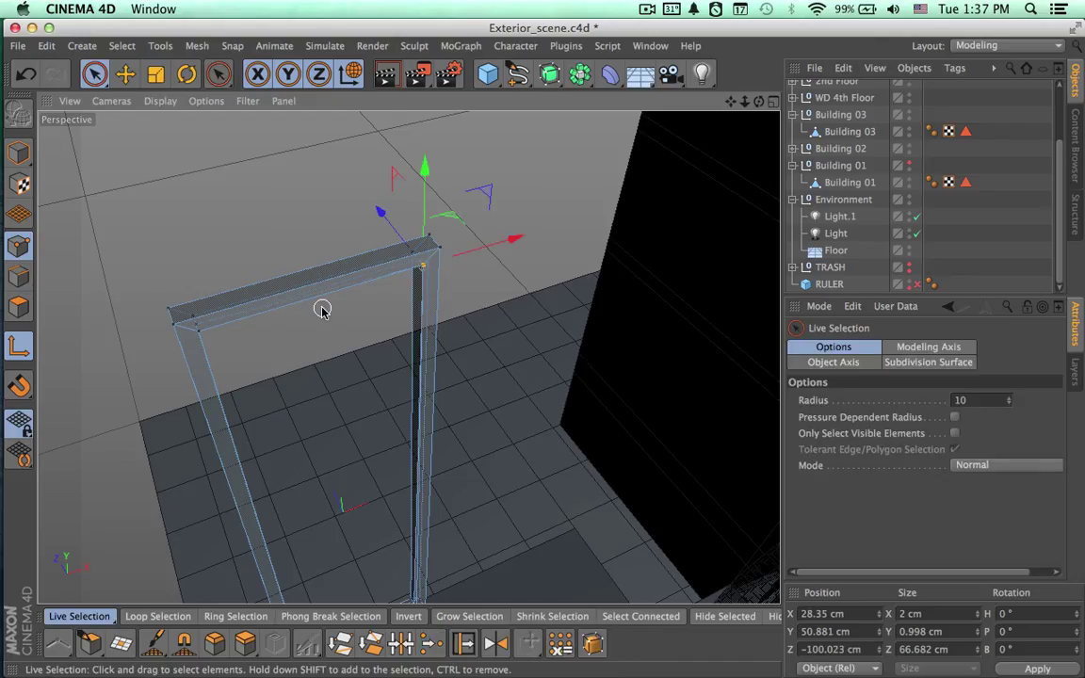
key("super+z")
key("space")
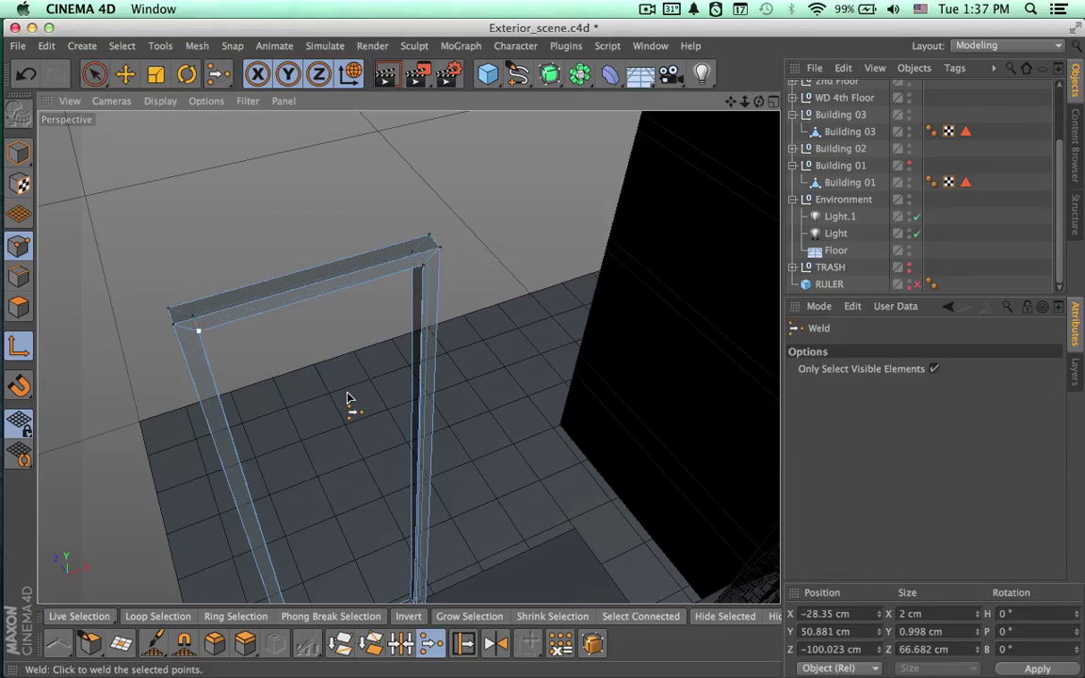
Select and weld the point pairs at the door frame's two lower inner corners onto their front points.
middle_click_drag(347, 398, 349, 375, "alt")
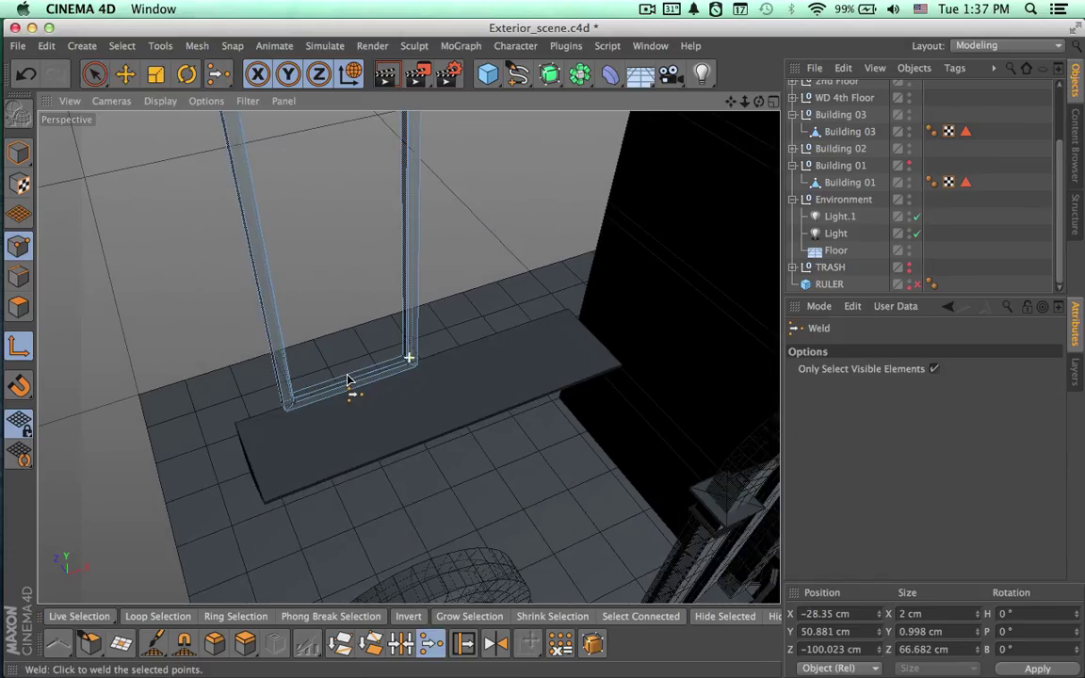
left_click_drag(381, 386, 559, 425, "alt")
key("space")
left_click(444, 341)
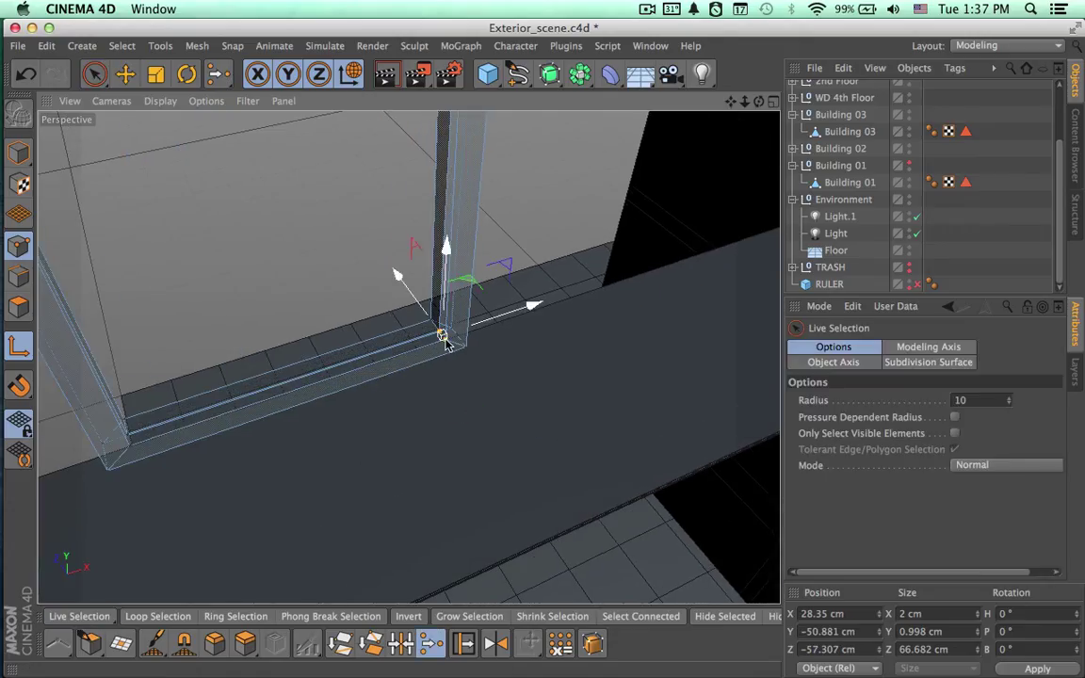
key("space")
key("space")
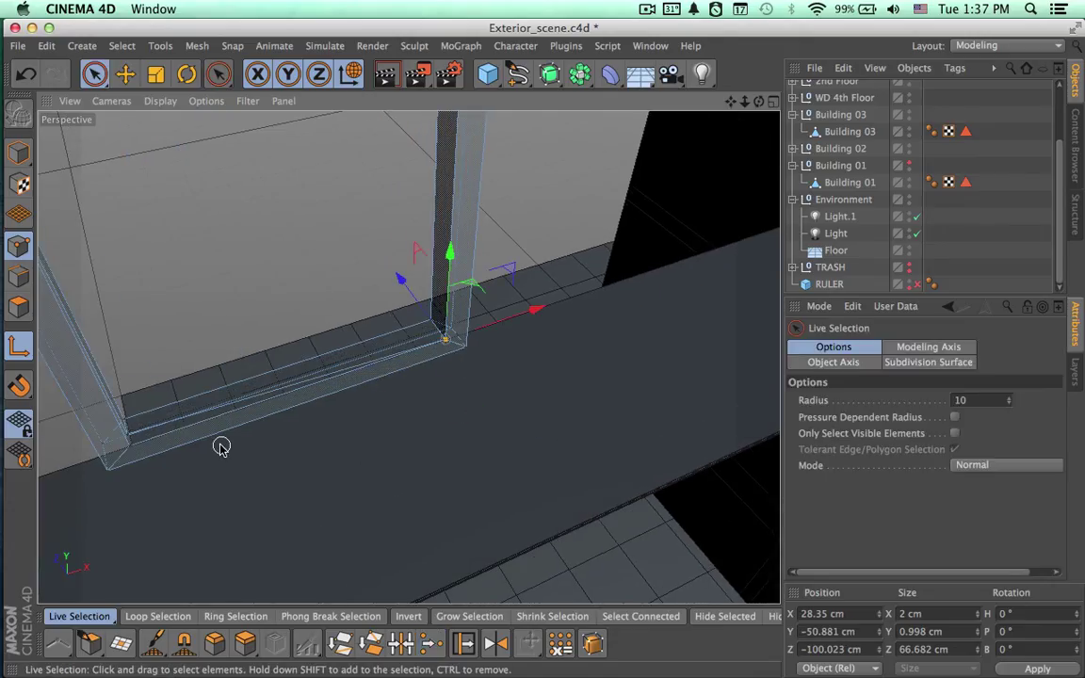
left_click(131, 440)
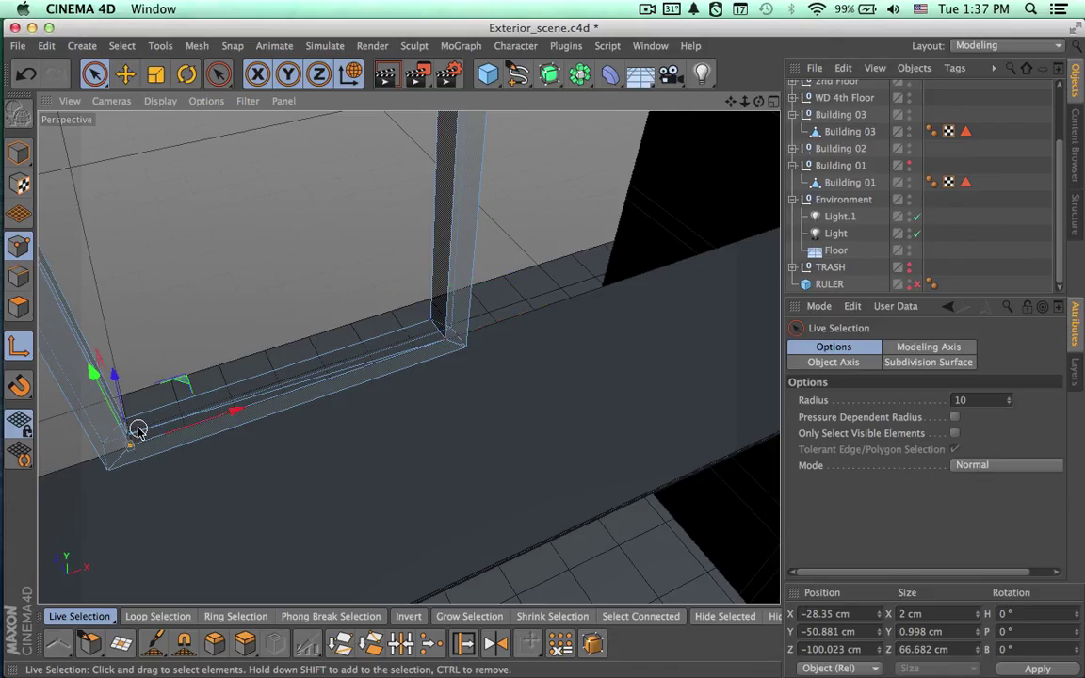
key("space")
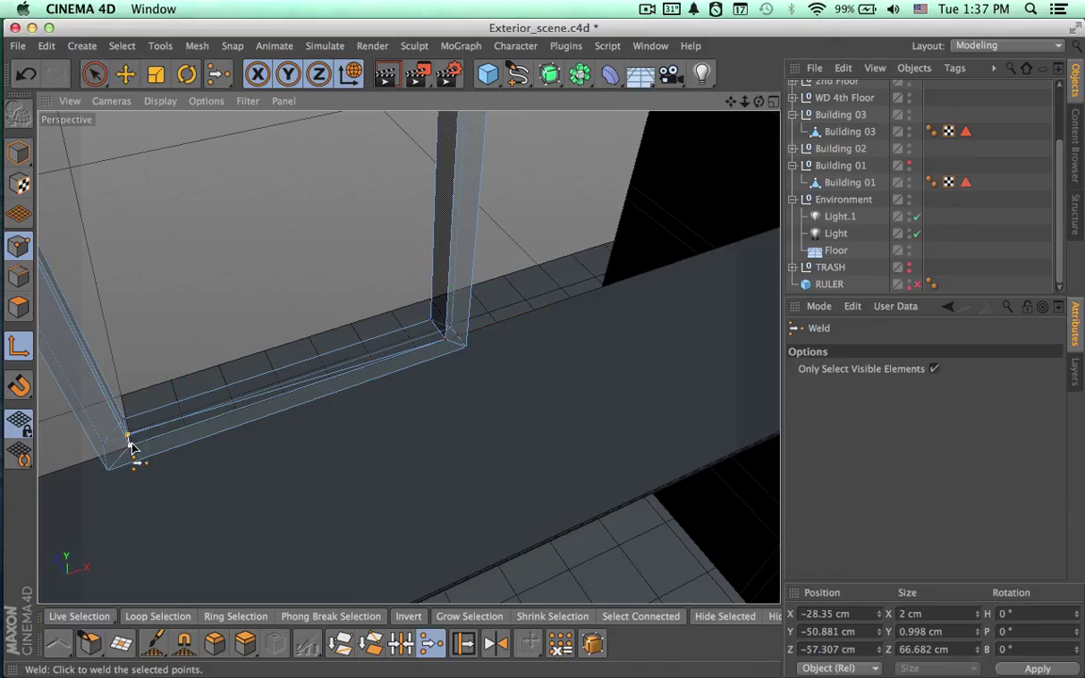
left_click(131, 443)
left_click_drag(293, 430, 332, 528, "alt")
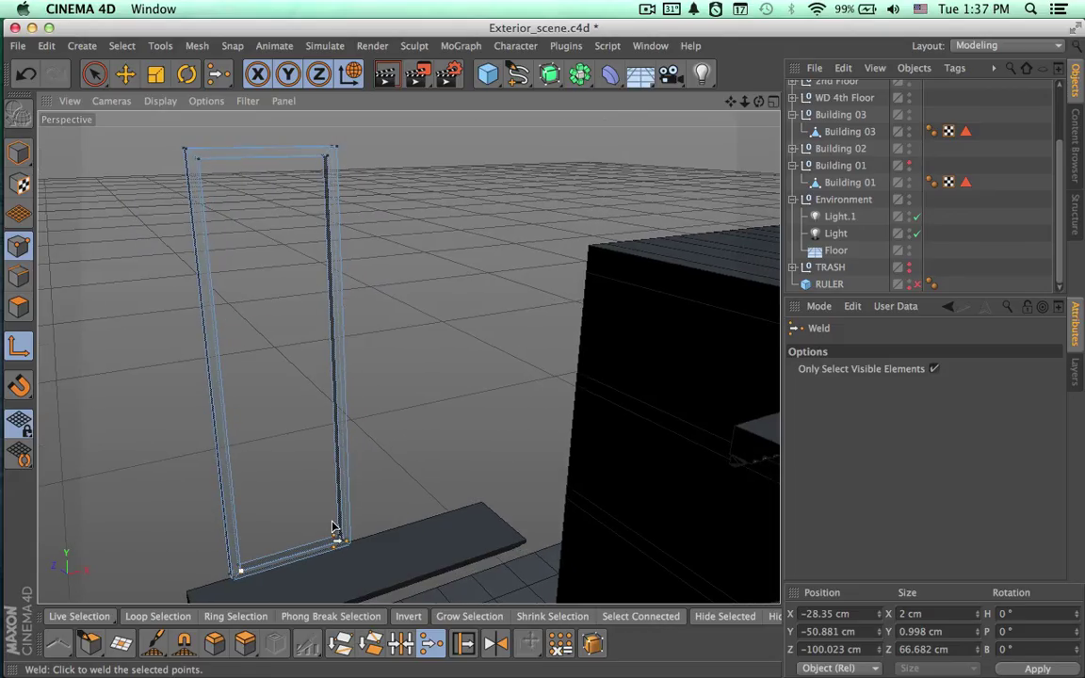
Select all vertical edges of the door frame, hidden ones included, and divide them using Edge Cut with a subdivision of 3.
left_click_drag(392, 489, 367, 497, "alt")
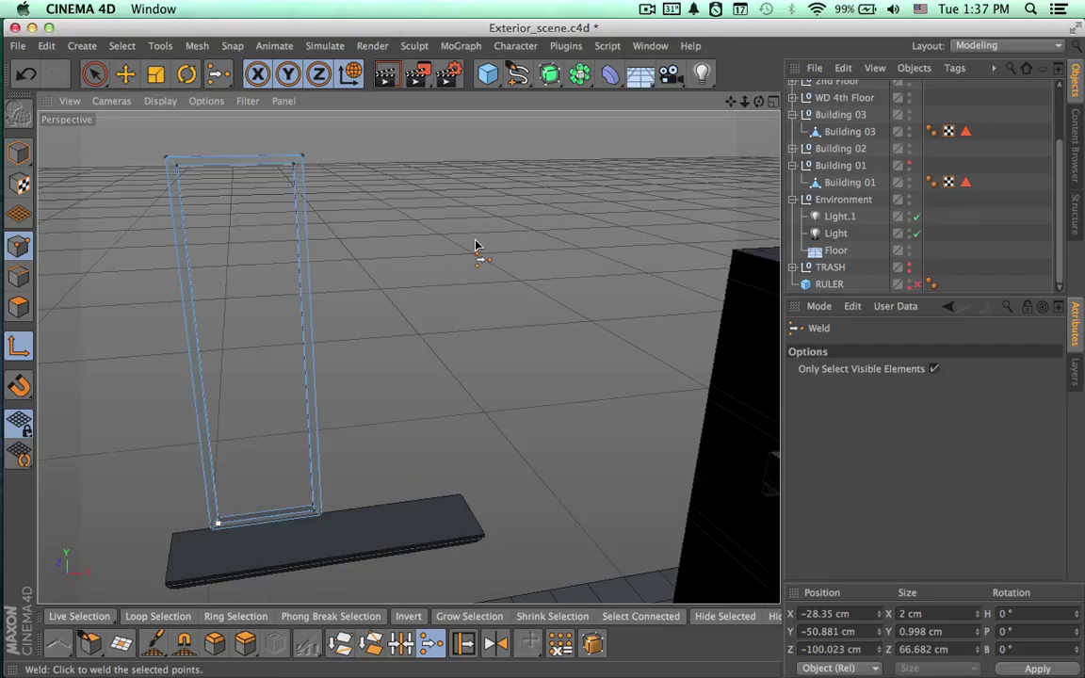
left_click(19, 276)
left_click_drag(157, 310, 300, 278)
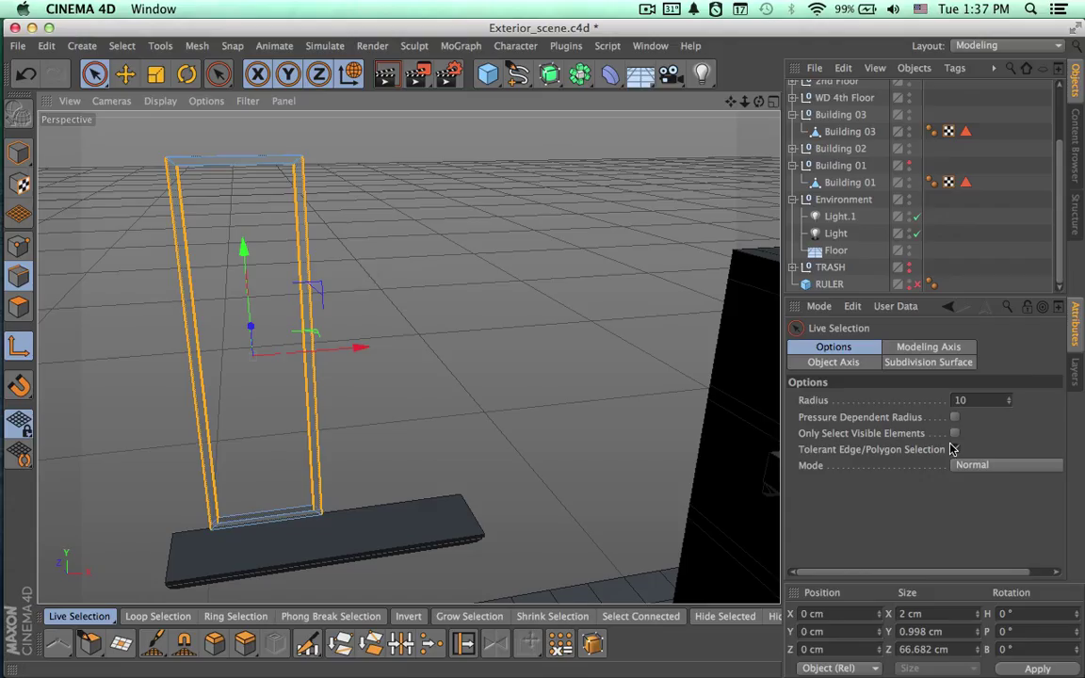
left_click(954, 449)
left_click_drag(565, 405, 493, 400, "alt")
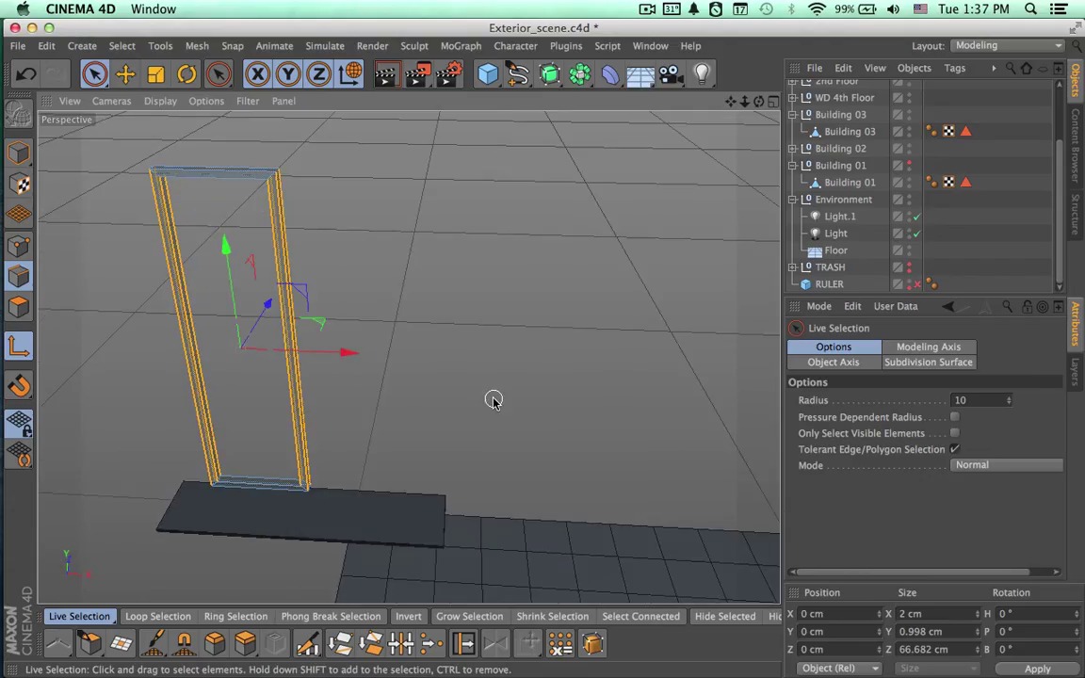
left_click(307, 644)
left_click(397, 666)
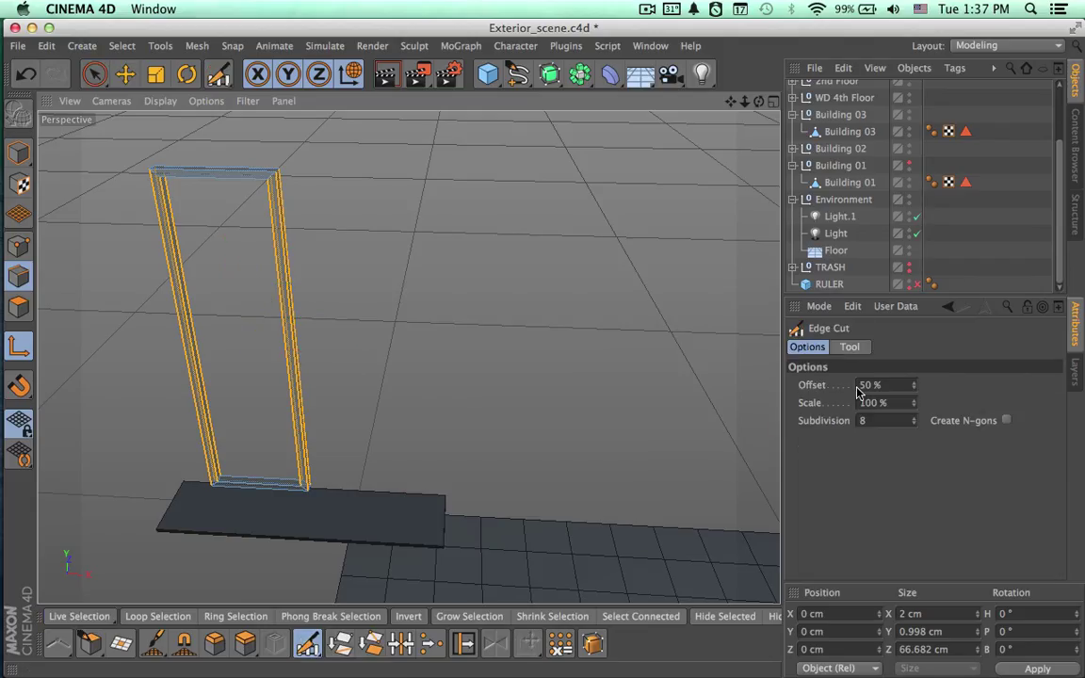
left_click(887, 420)
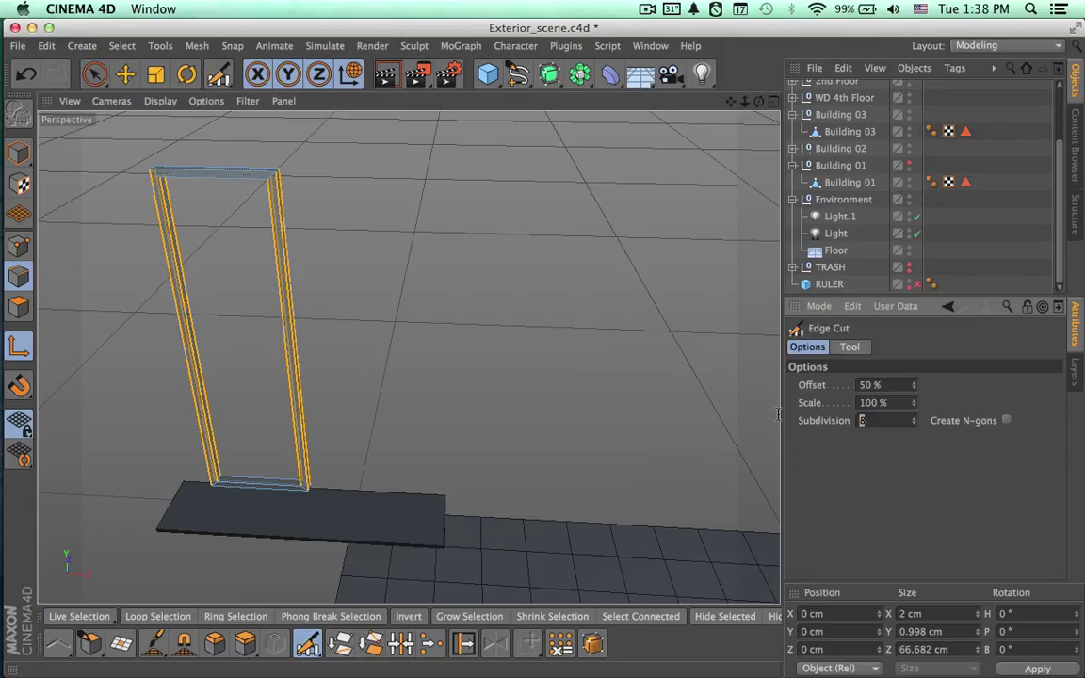
type("3")
key("Return")
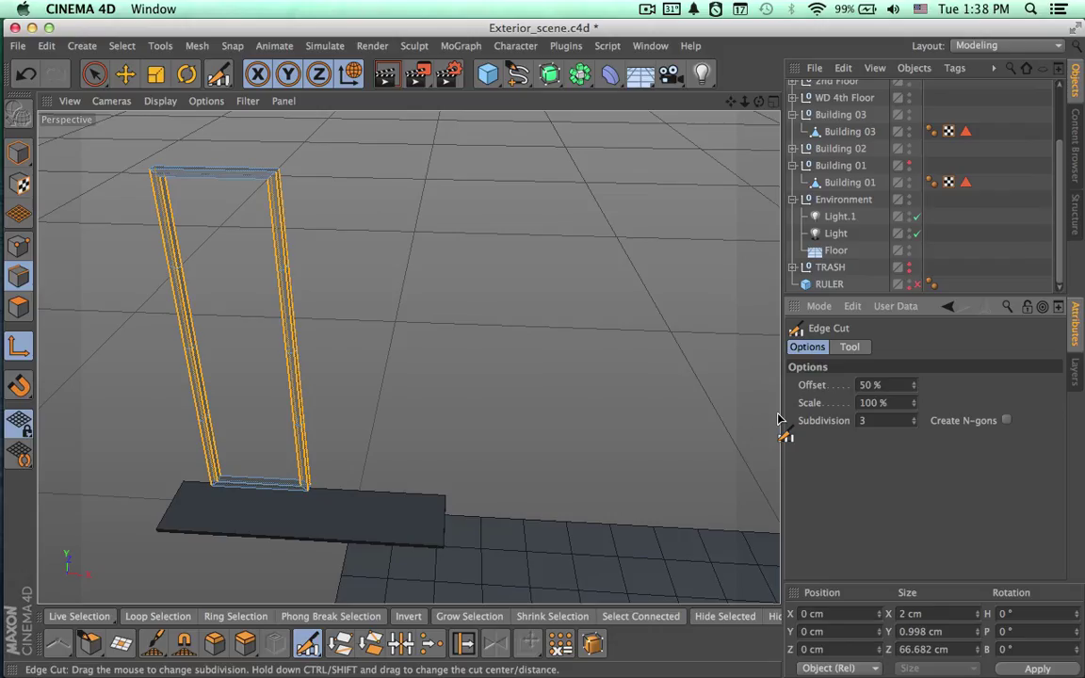
Select the horizontal edges of the frame's top and bottom rails and cut them once with a subdivision of 1.
left_click_drag(589, 466, 656, 439, "alt")
key("space")
left_click(267, 515)
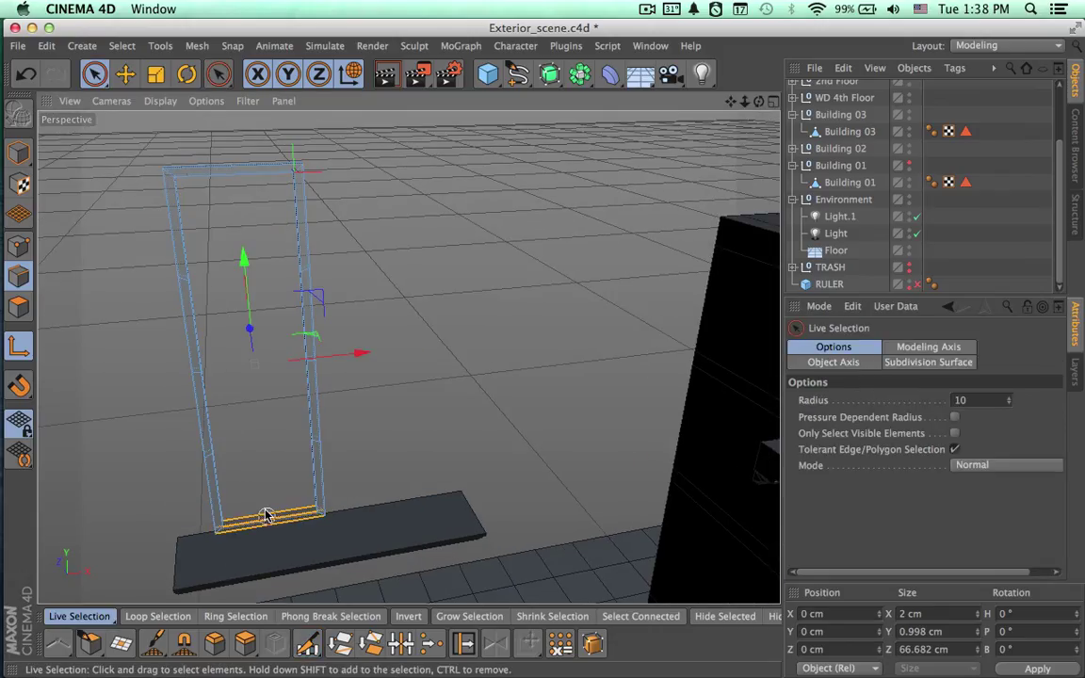
left_click(227, 156, "shift")
key("space")
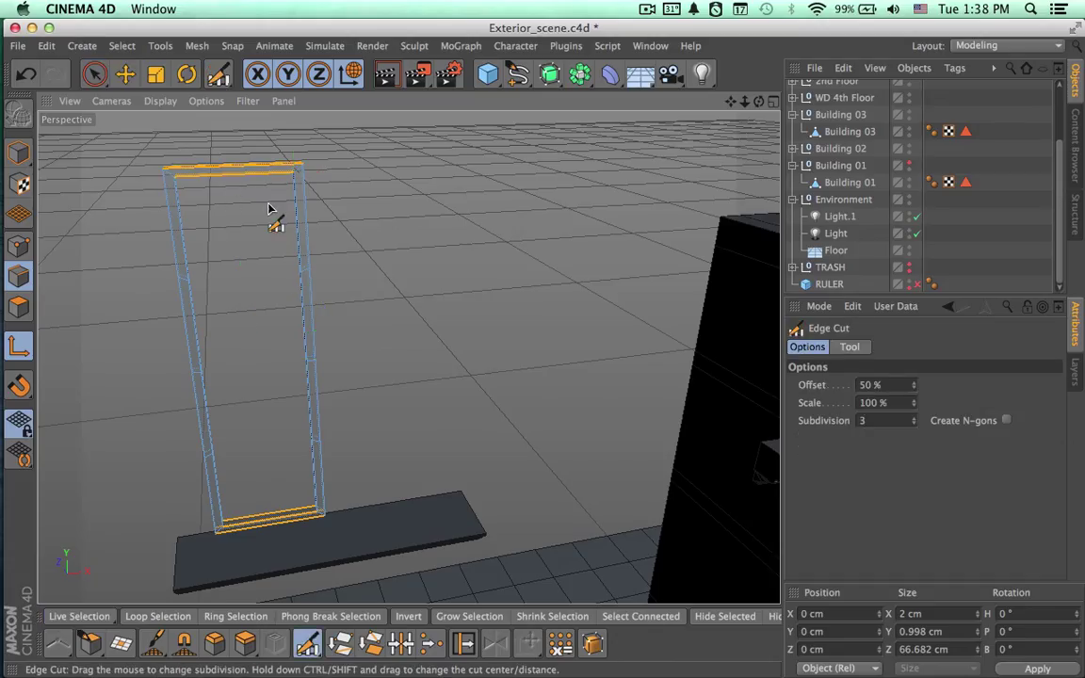
left_click(885, 418)
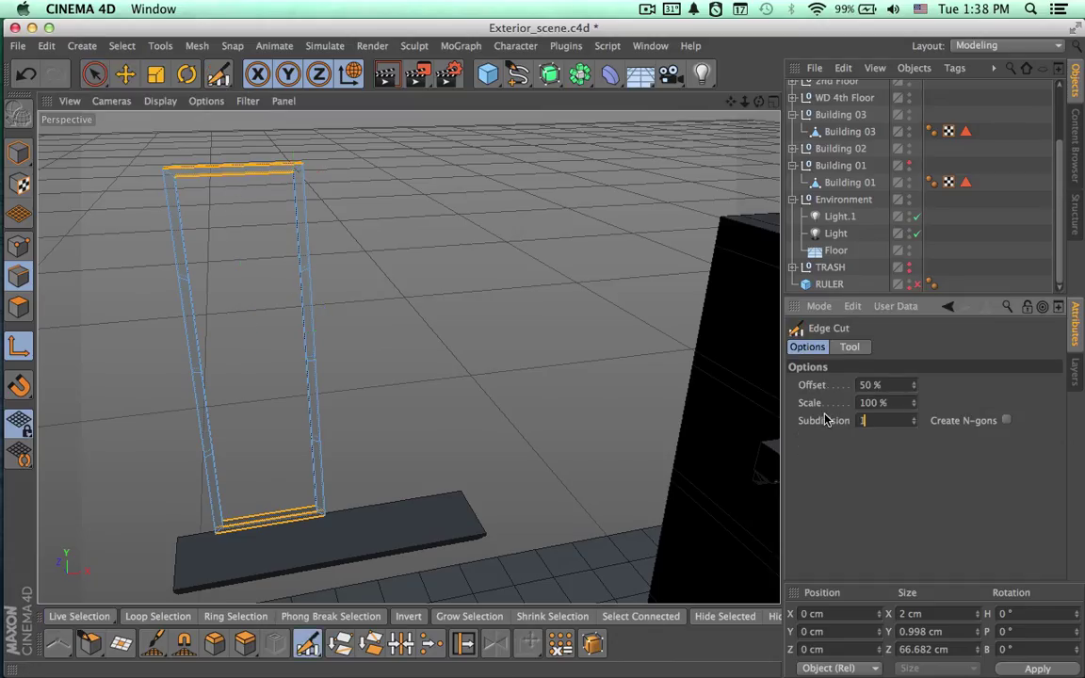
key("Return")
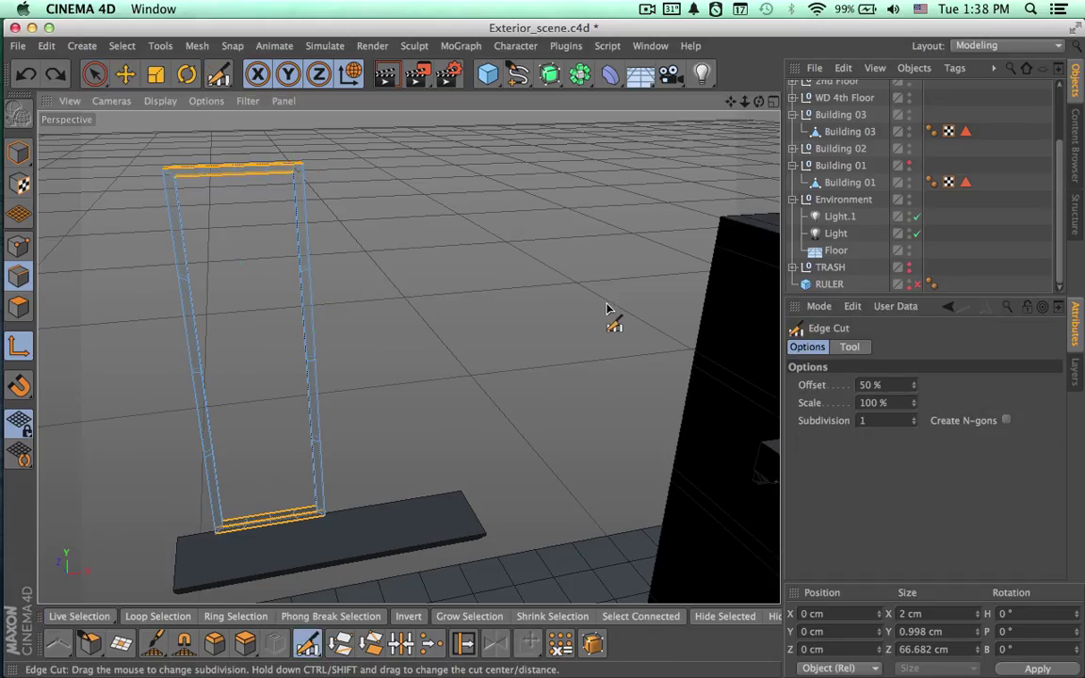
Clear the edge selection and switch to a maximized front view showing the whole door frame over the reference image.
key("space")
left_click(571, 298)
left_click_drag(538, 375, 511, 303, "alt")
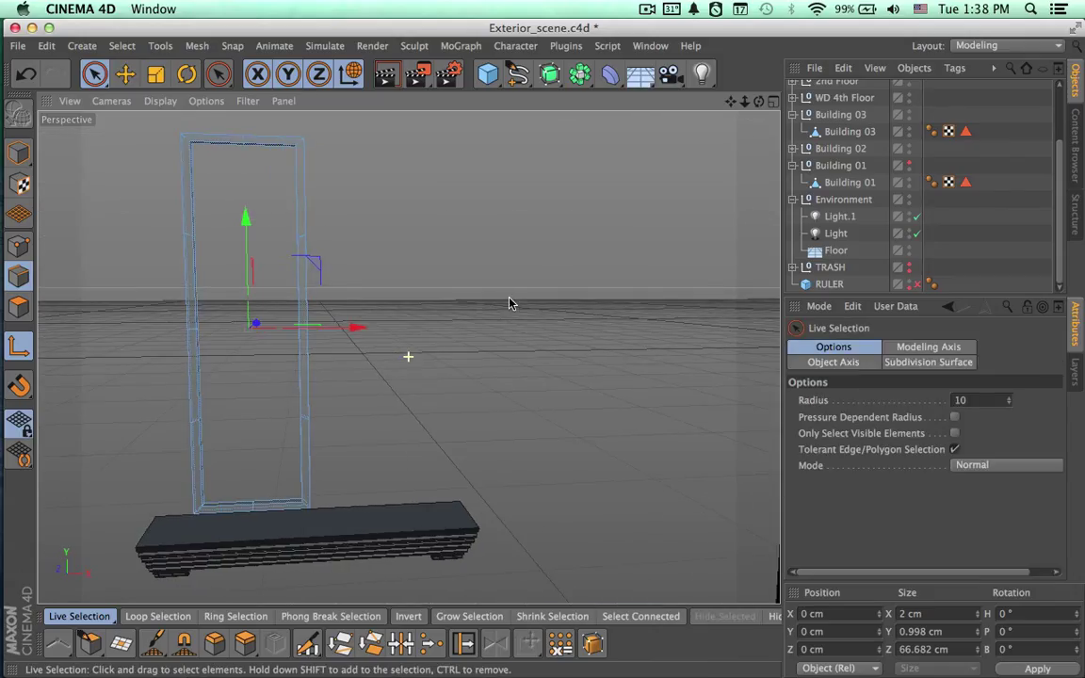
left_click(773, 102)
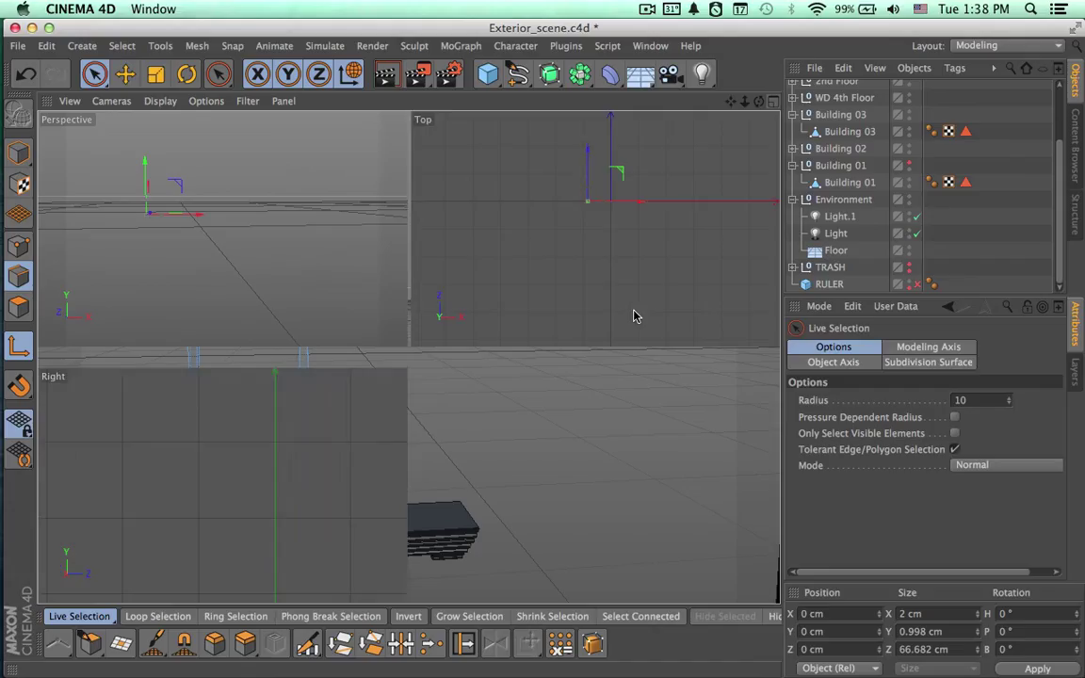
left_click(772, 358)
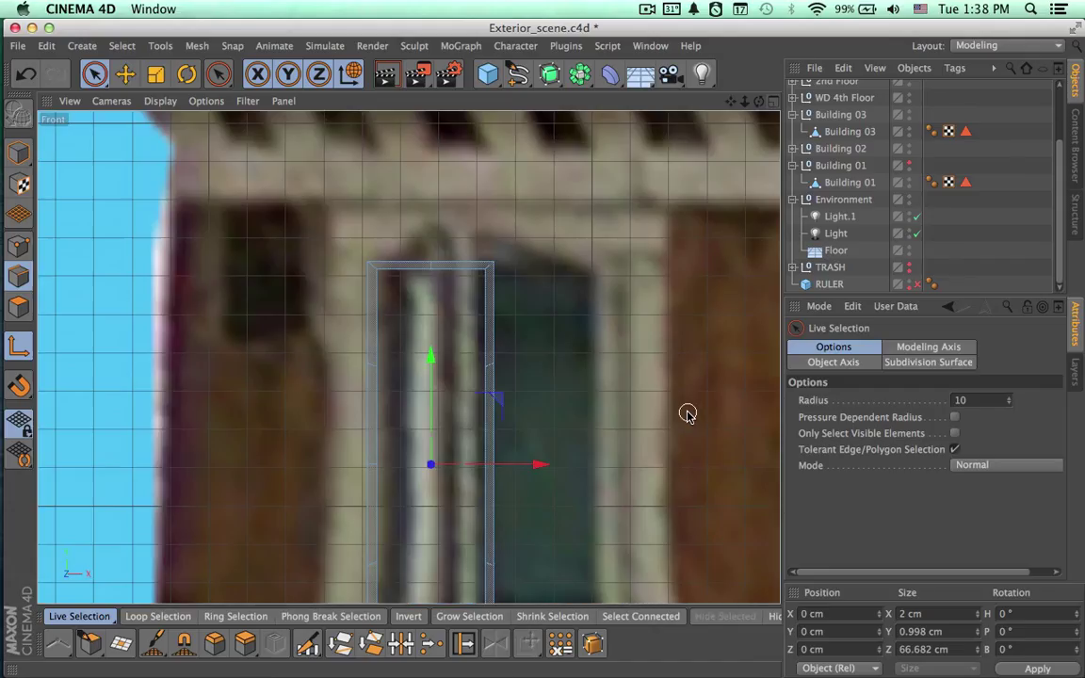
middle_click_drag(687, 412, 687, 309, "alt")
scroll(662, 324, "down", 1)
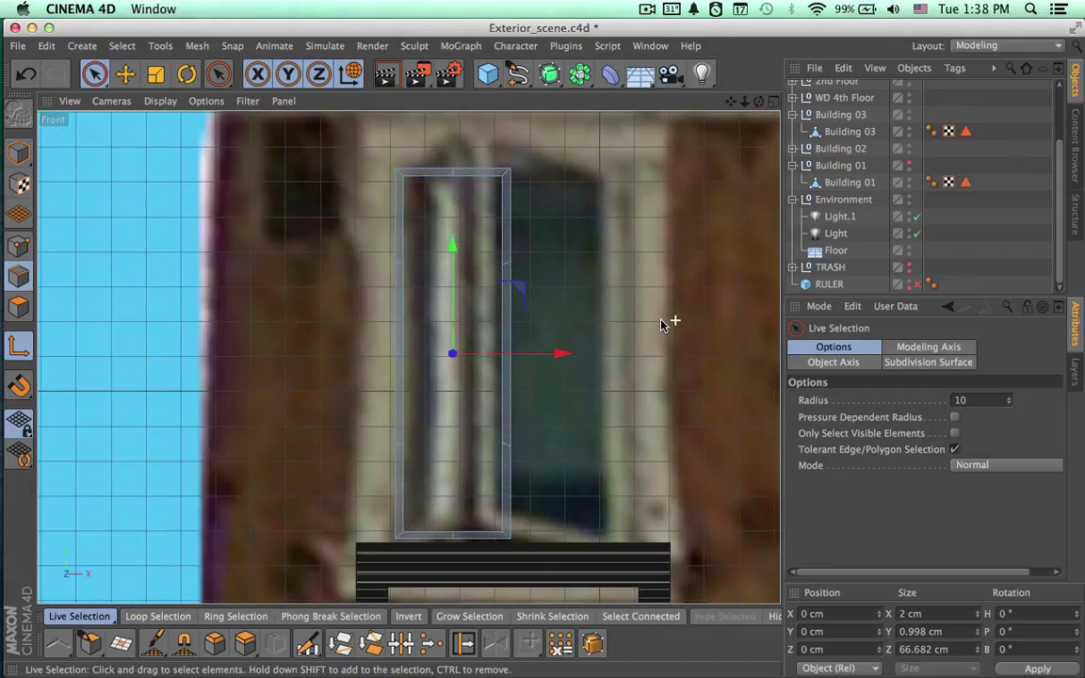
Add a new cube primitive and bring it into sight beside the first building in the front view.
left_click(487, 74)
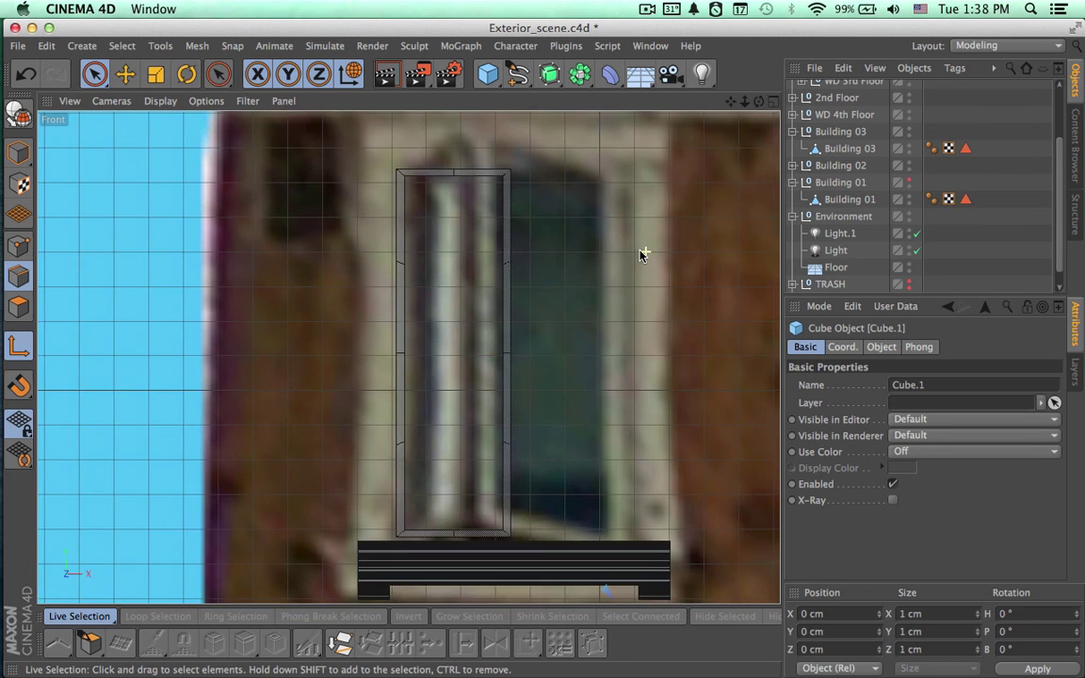
scroll(643, 249, "down", 4)
scroll(541, 242, "down", 5)
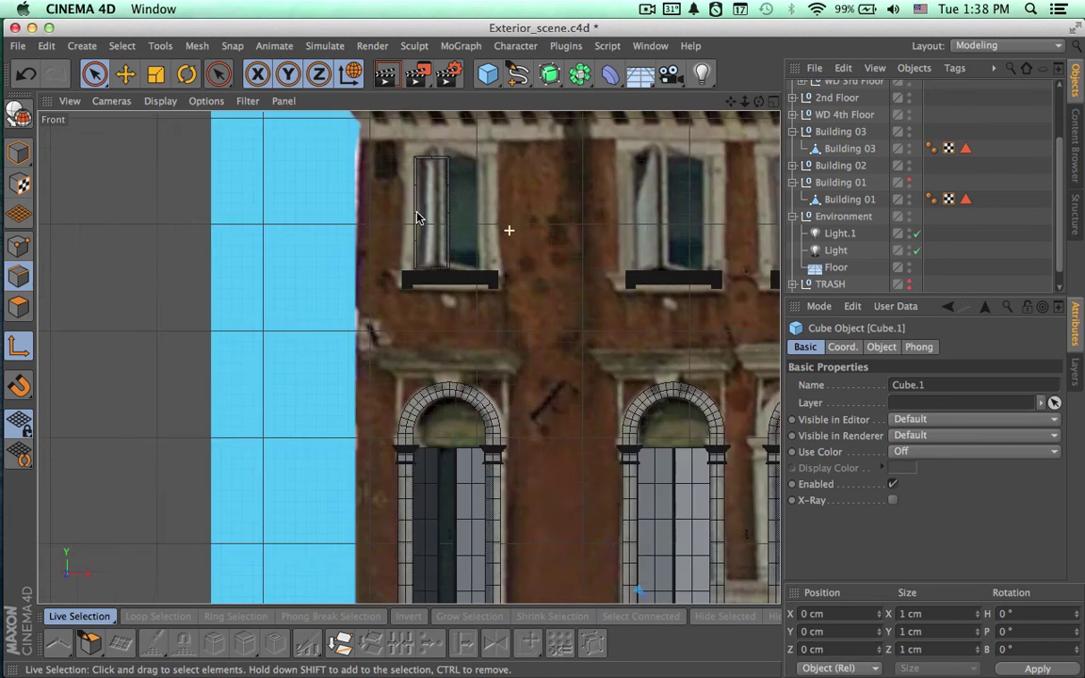
scroll(305, 223, "down", 5)
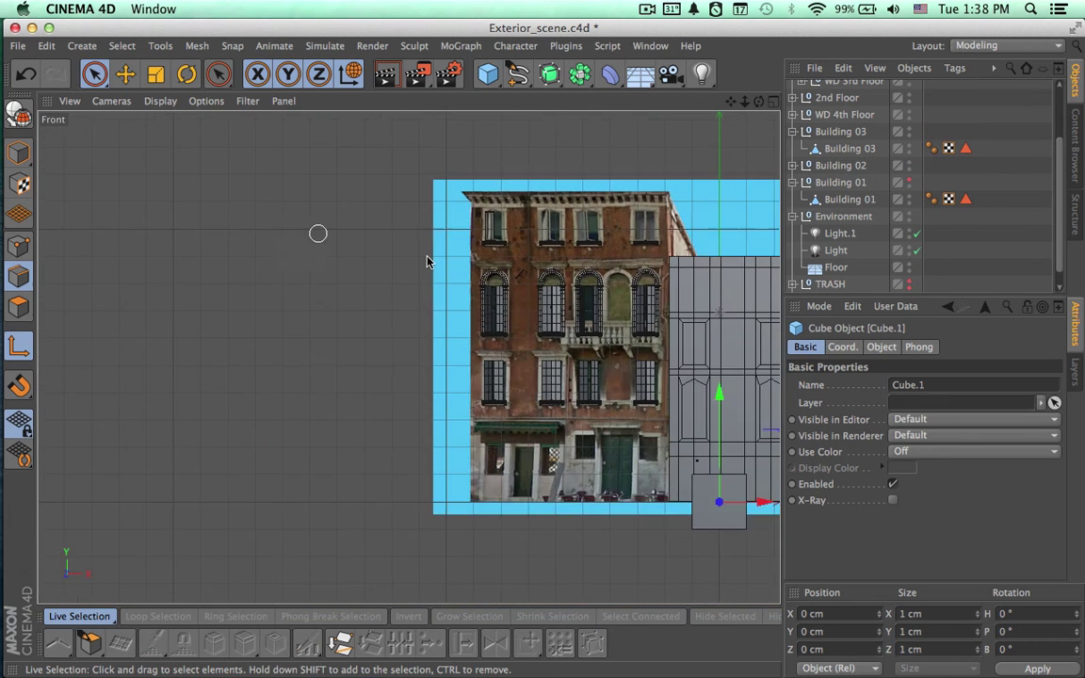
scroll(845, 119, "up", 4)
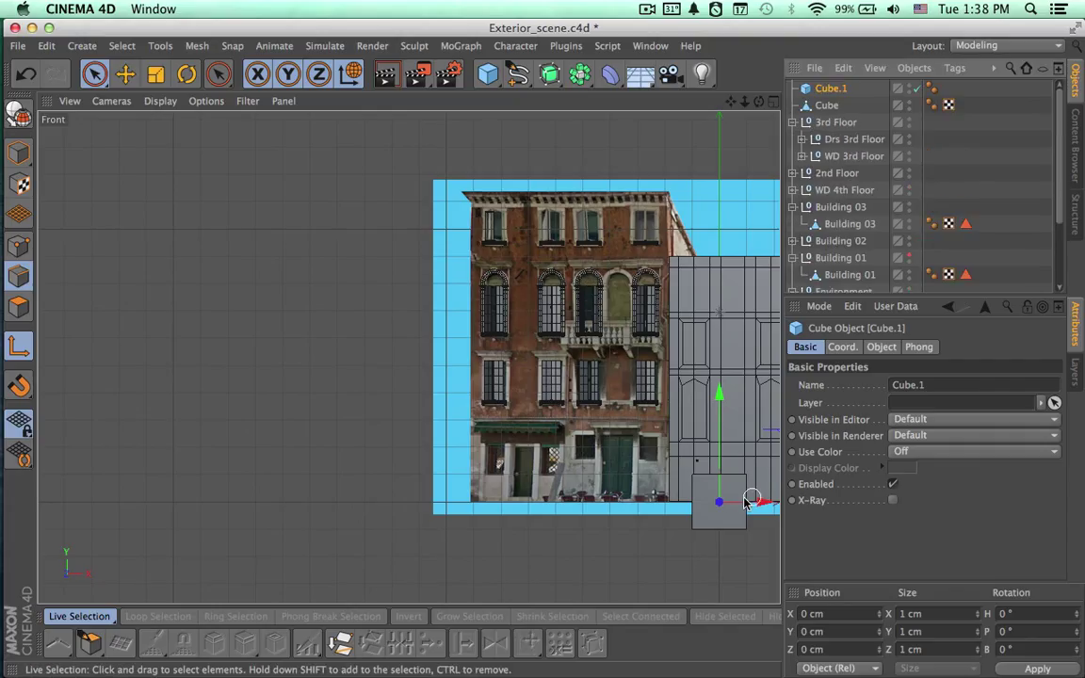
middle_click_drag(720, 506, 542, 516, "alt")
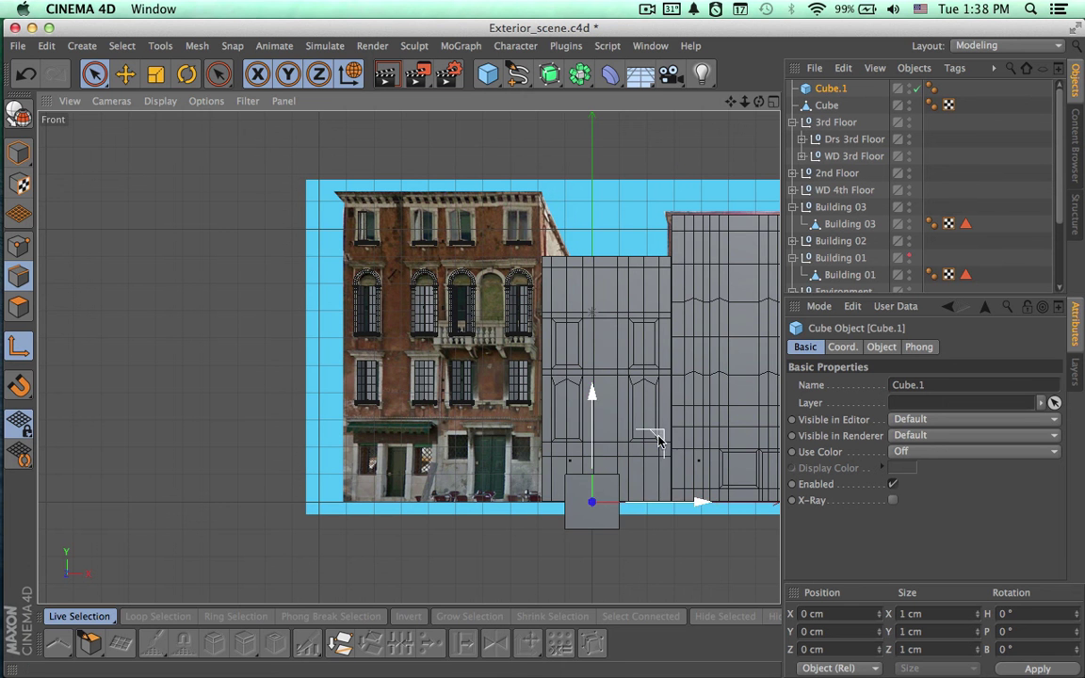
Move the new cube onto the first building's upper-left fourth-floor window and scale it down uniformly to about 52 cm.
left_click_drag(659, 436, 433, 173)
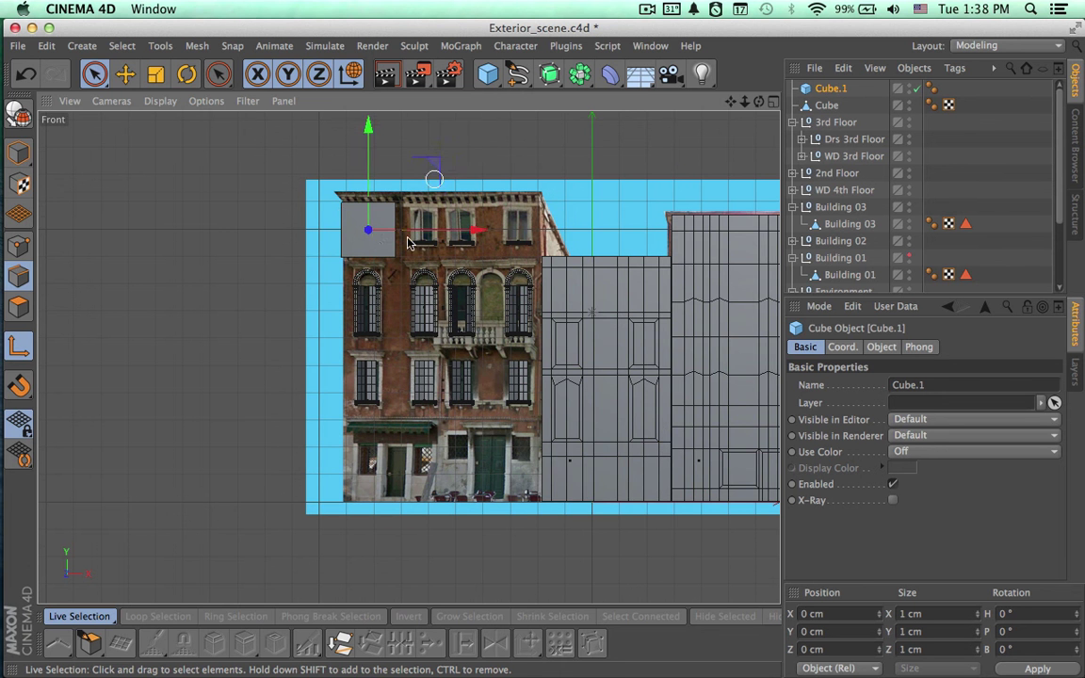
scroll(433, 174, "up", 8)
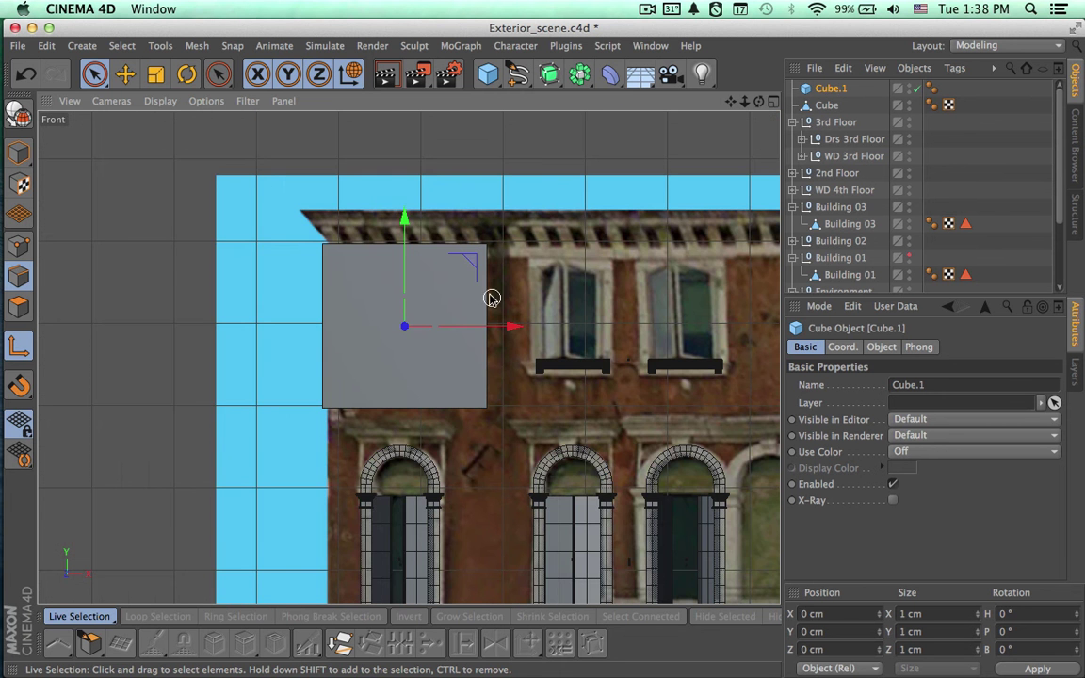
scroll(450, 355, "up", 3)
key("t")
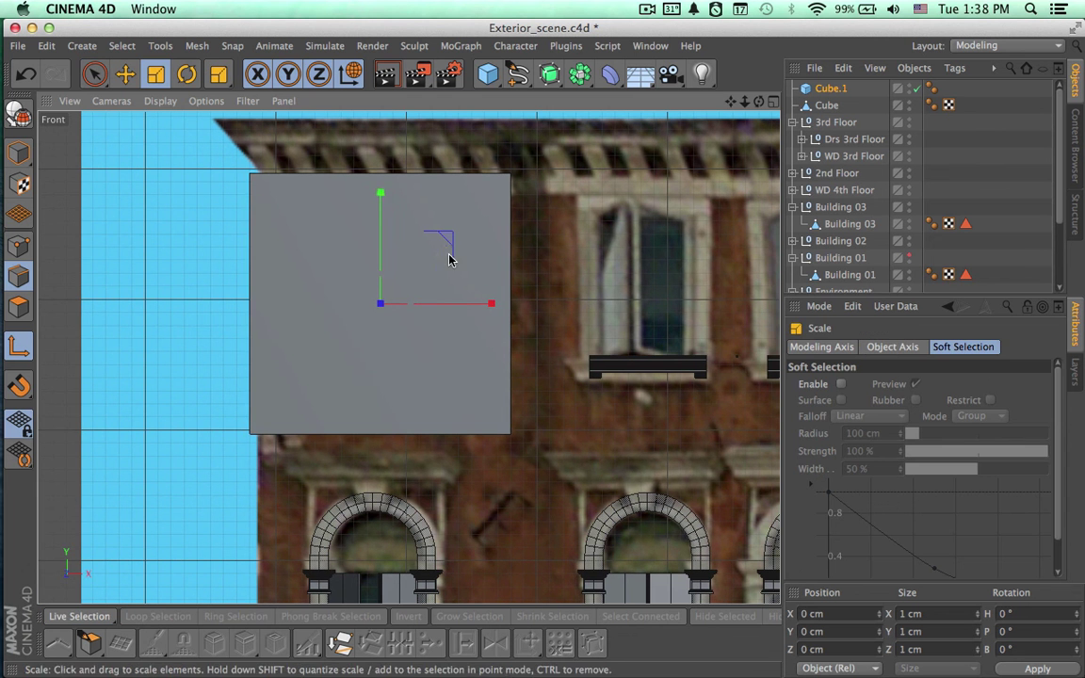
left_click_drag(443, 237, 372, 264)
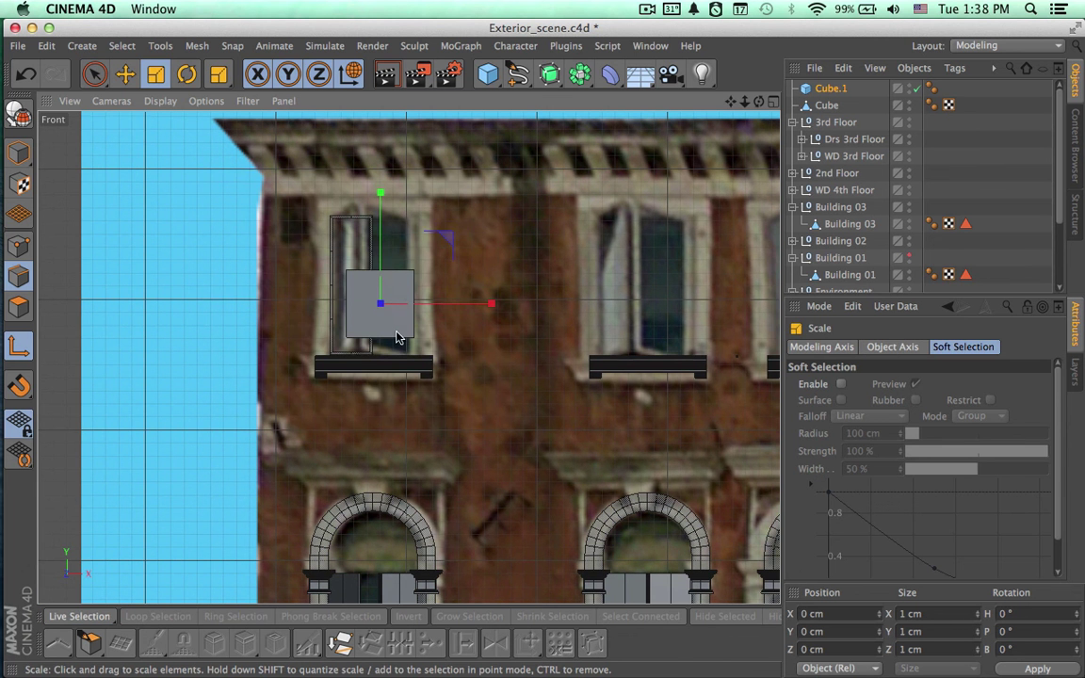
Move the cube over the upper part of the door-leaf frame in the front view.
middle_click_drag(371, 356, 458, 363, "alt")
right_click_drag(458, 364, 579, 376, "alt")
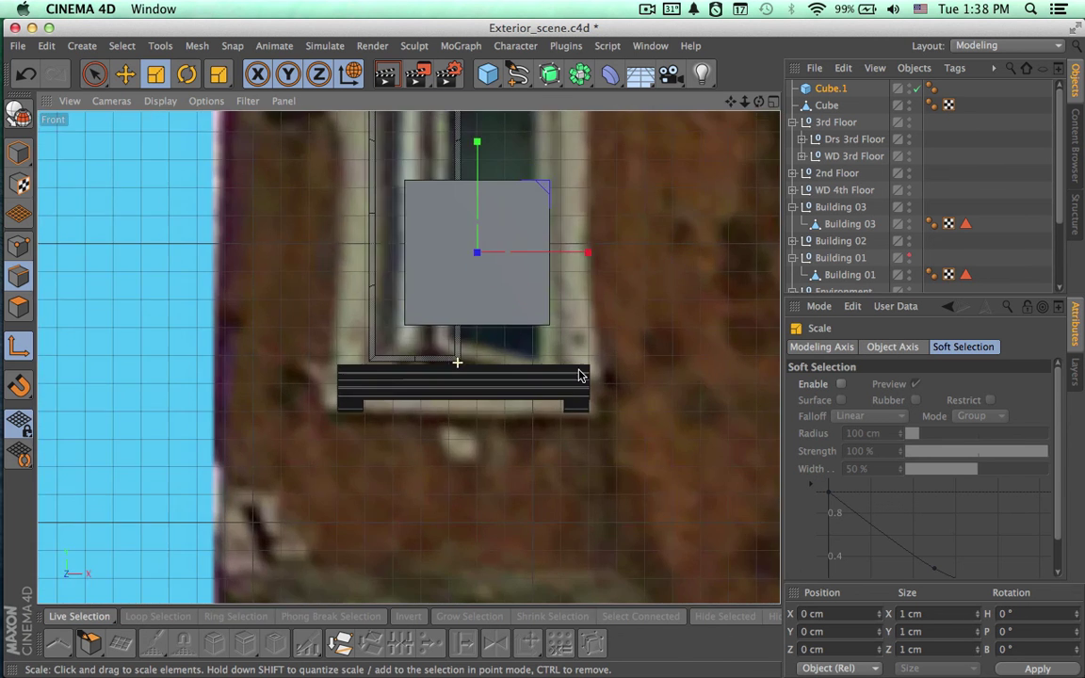
middle_click_drag(581, 384, 586, 467, "alt")
key("space")
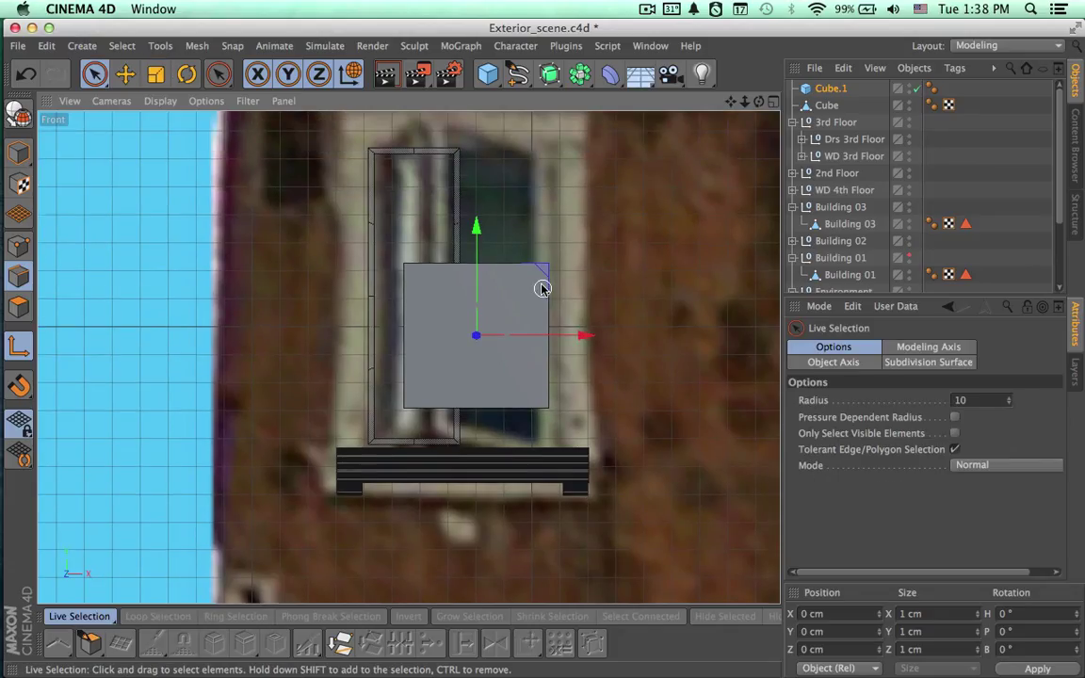
left_click_drag(543, 274, 473, 169)
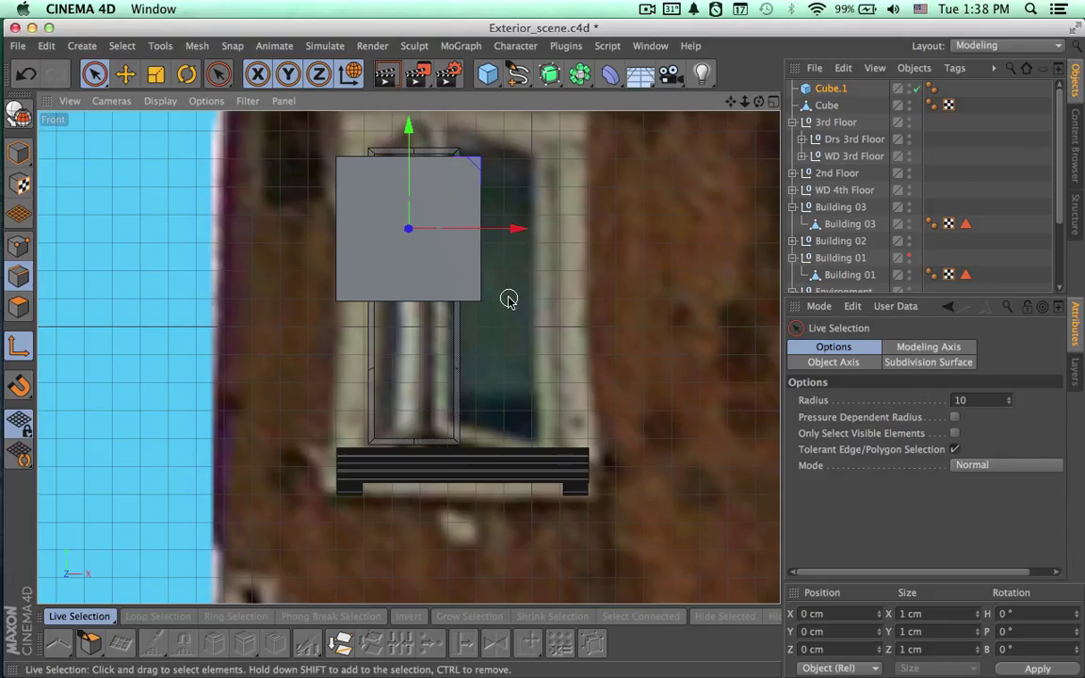
In Model mode, resize and shift the cube to fill the door-leaf frame, about 30.9 cm wide and 104 cm tall.
middle_click_drag(509, 297, 448, 391)
right_click_drag(525, 411, 366, 400, "alt")
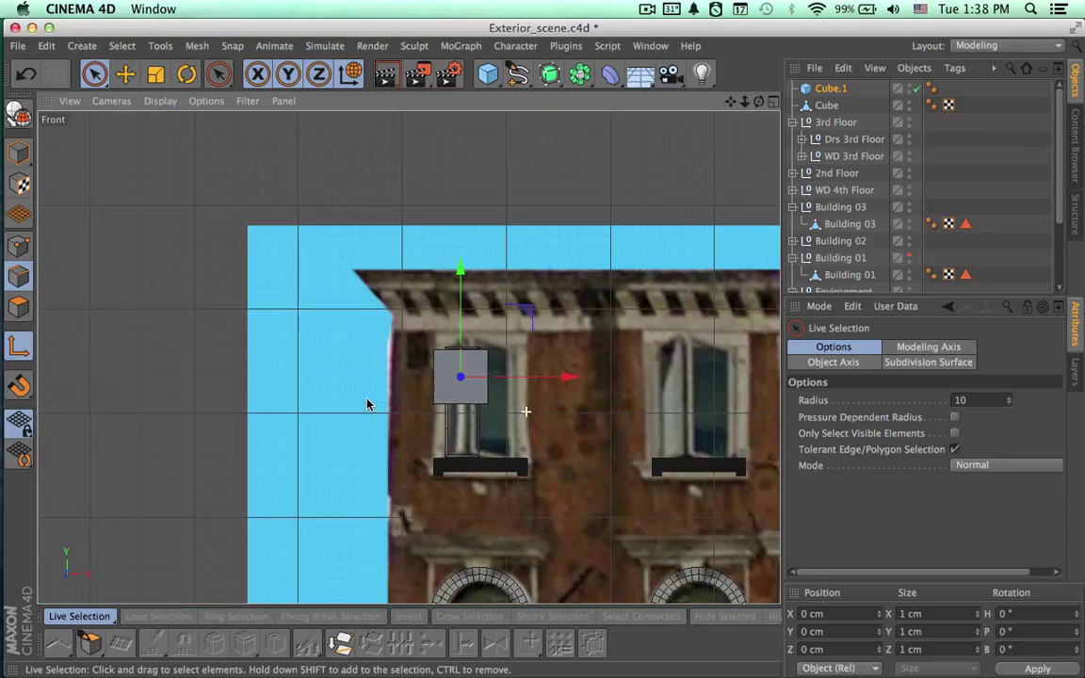
scroll(454, 382, "up", 10)
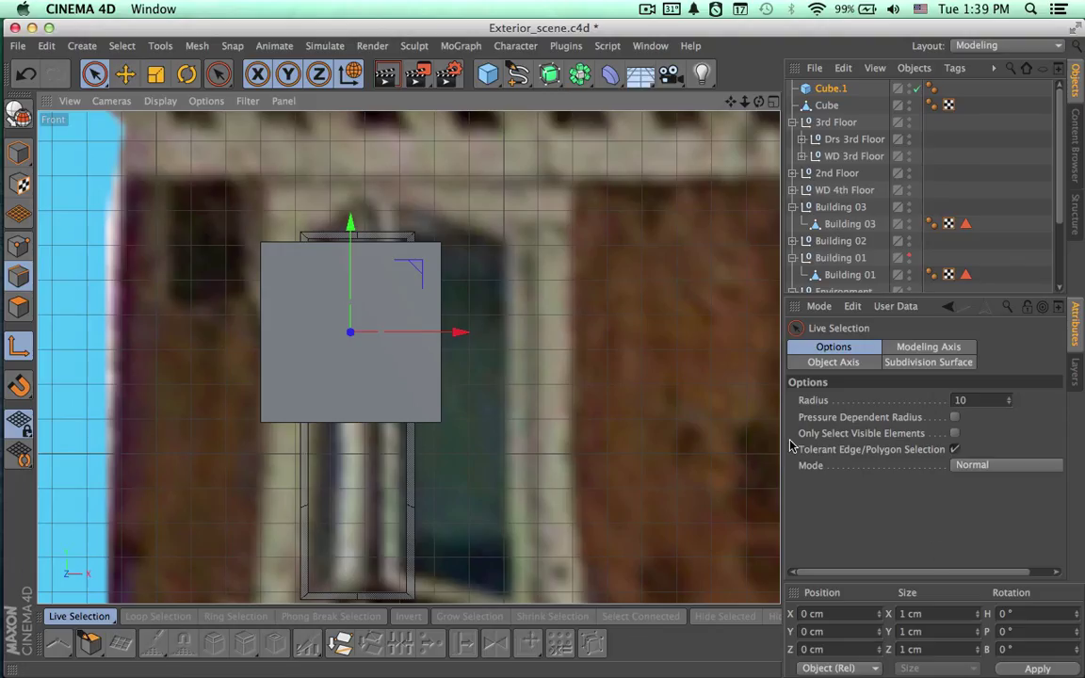
left_click(828, 88)
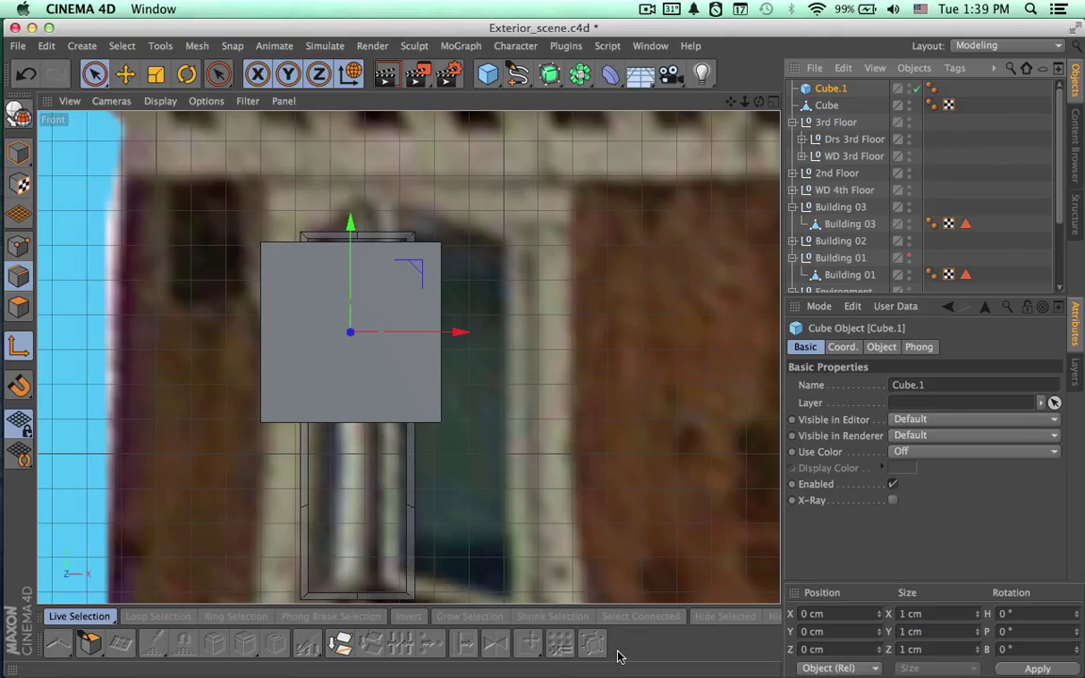
left_click(19, 150)
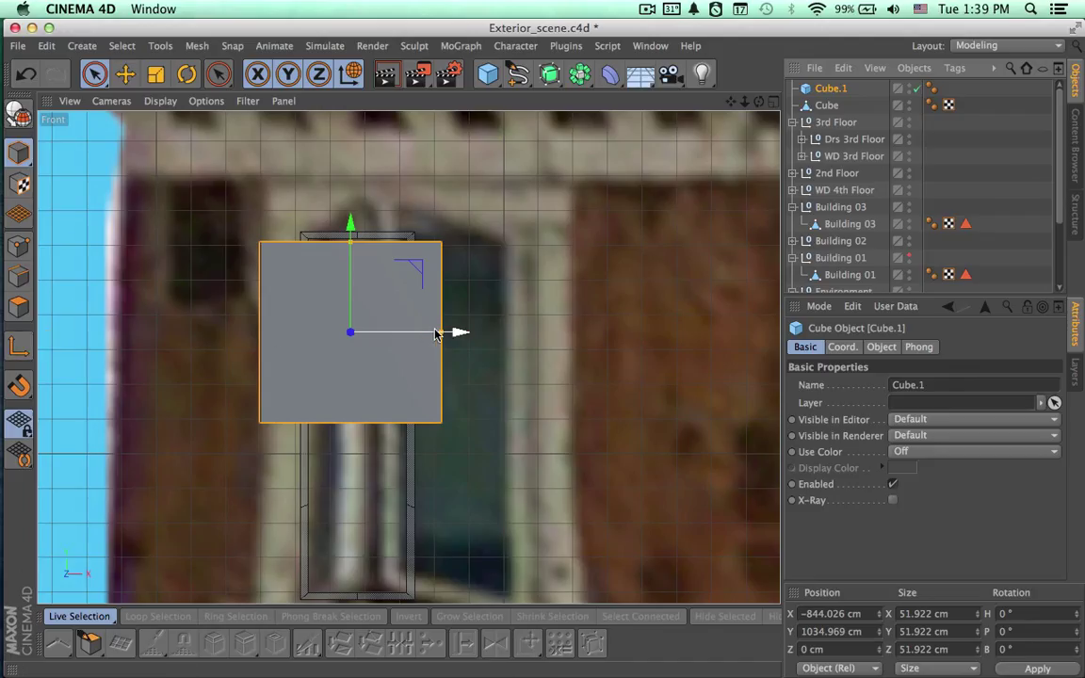
left_click_drag(441, 331, 414, 340)
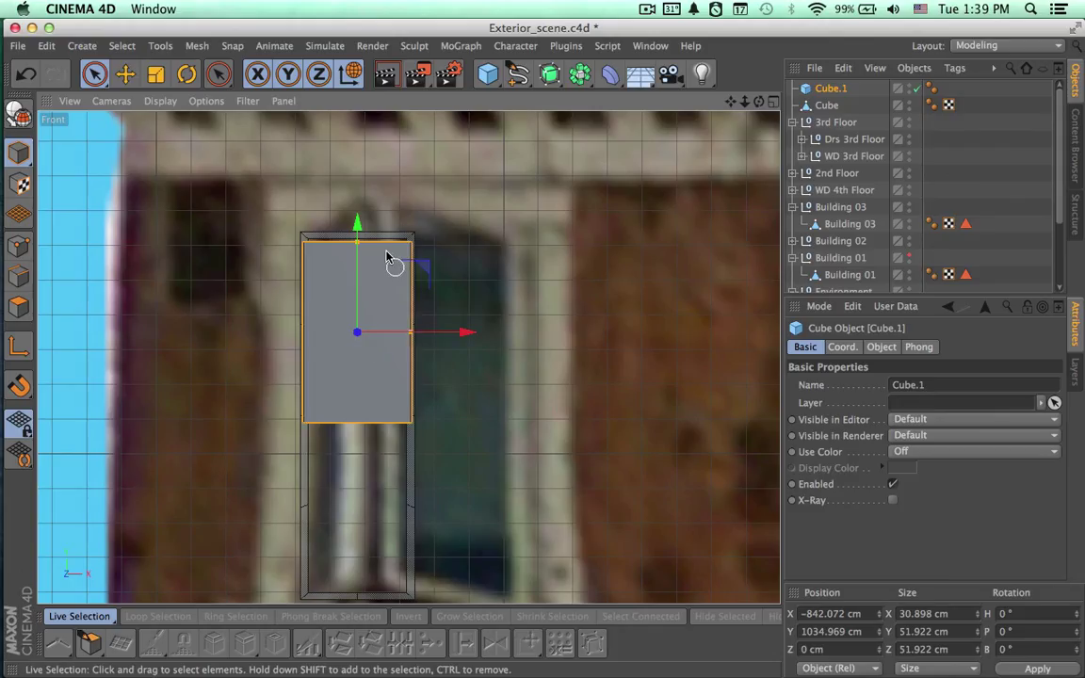
mouse_move(358, 222)
left_mouse_down()
mouse_move(358, 315)
mouse_move(358, 240)
left_mouse_up()
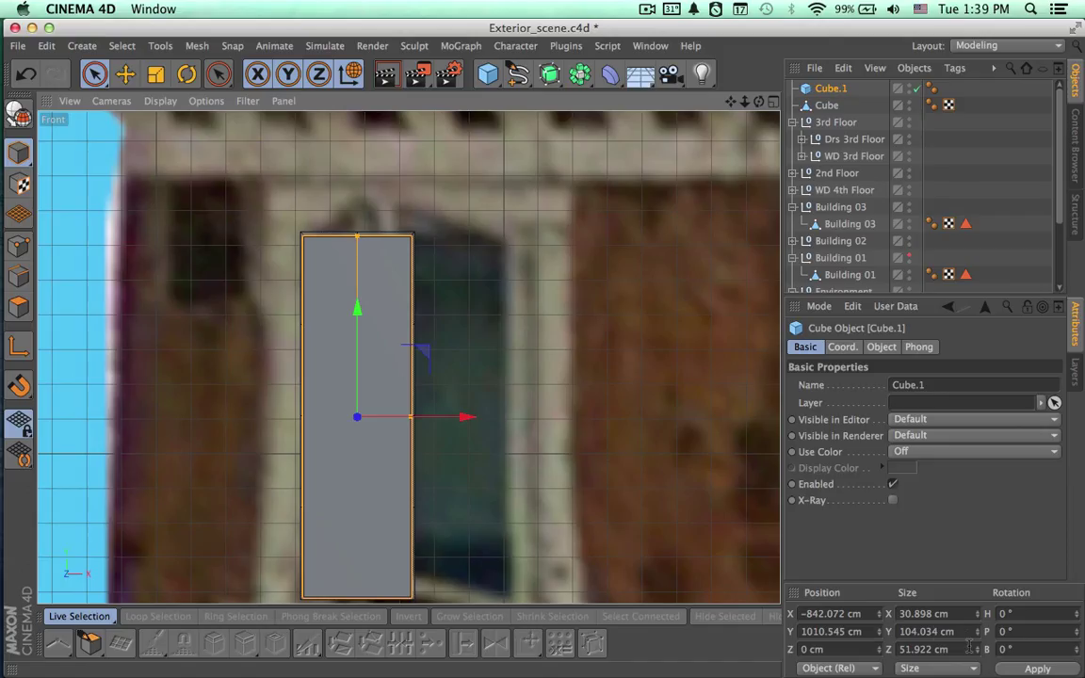
left_click_drag(920, 631, 1052, 662)
left_click(1064, 666)
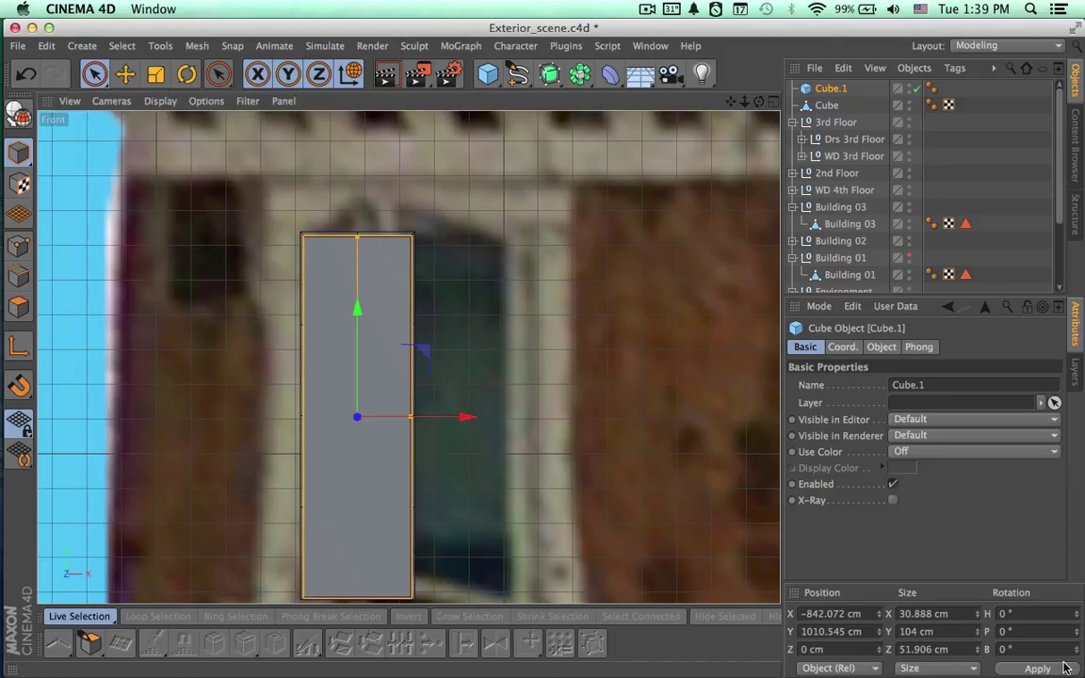
key("super+z")
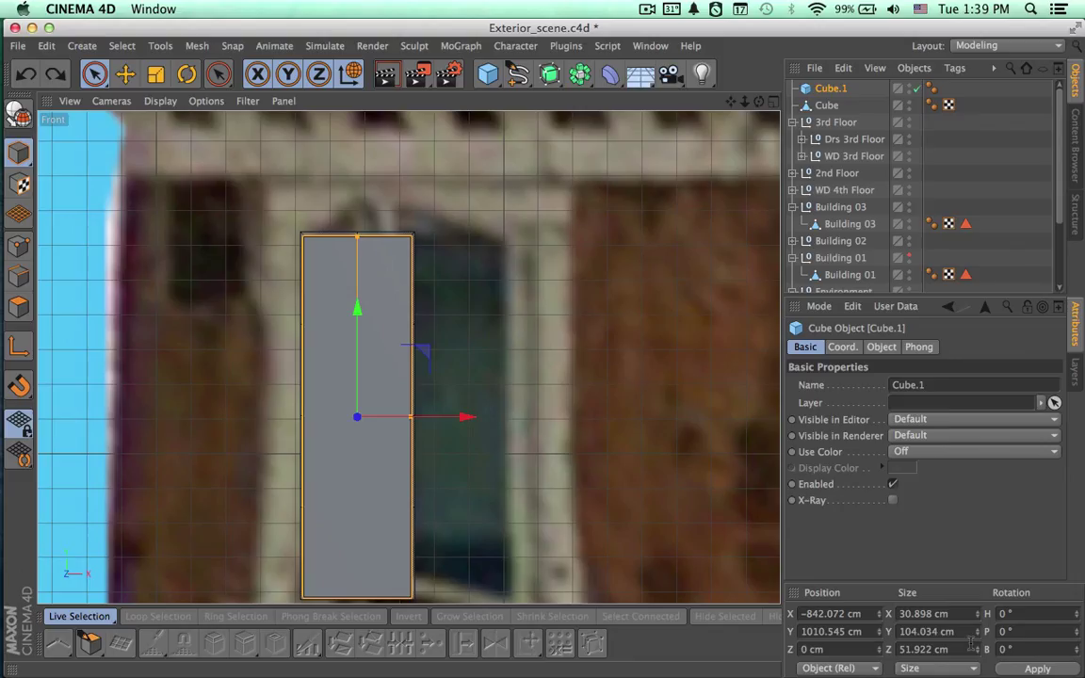
Set the cube's height to exactly 104 cm and nudge it up slightly so it sits centered within the door frame.
left_click(18, 345)
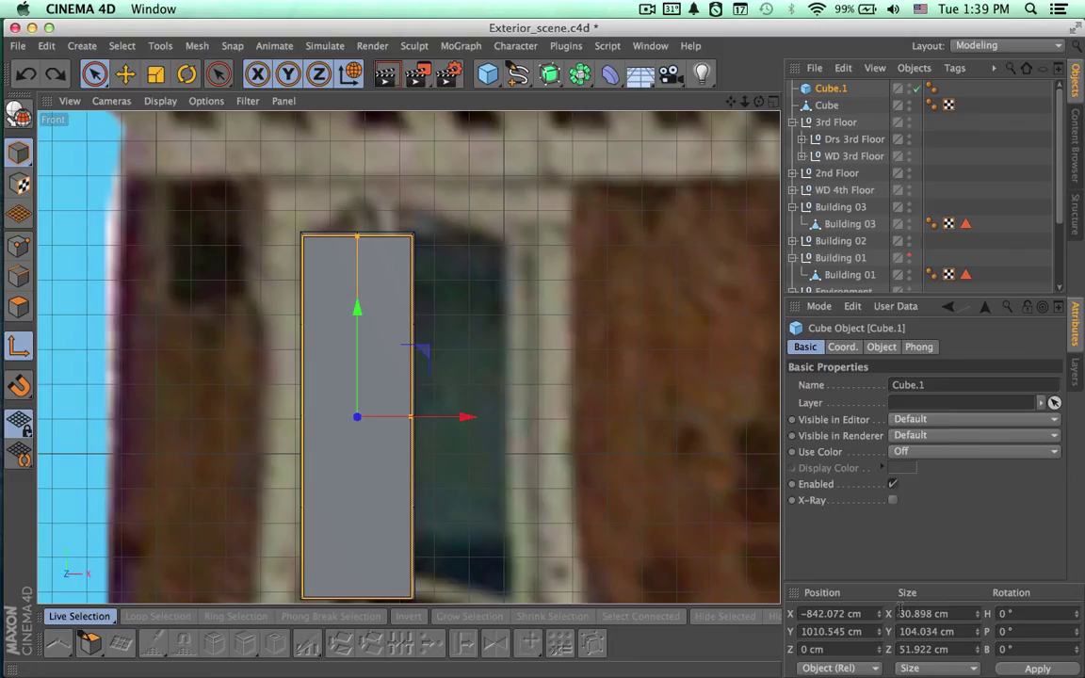
left_click_drag(916, 628, 1068, 647)
key("BackSpace")
key("Return")
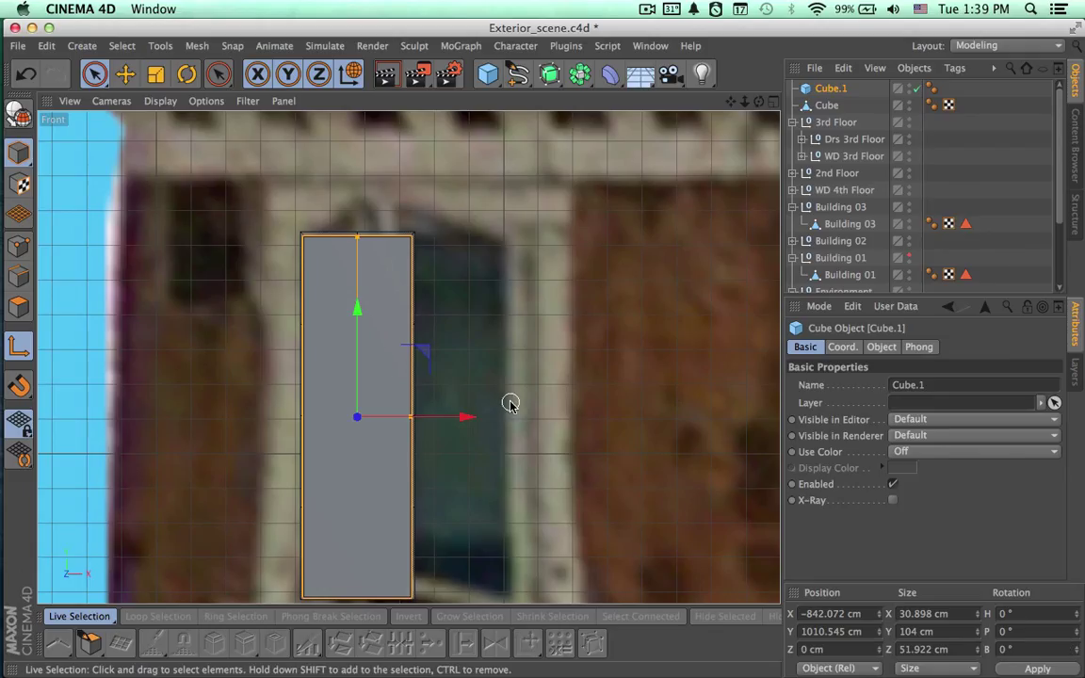
middle_click_drag(509, 403, 508, 259, "alt")
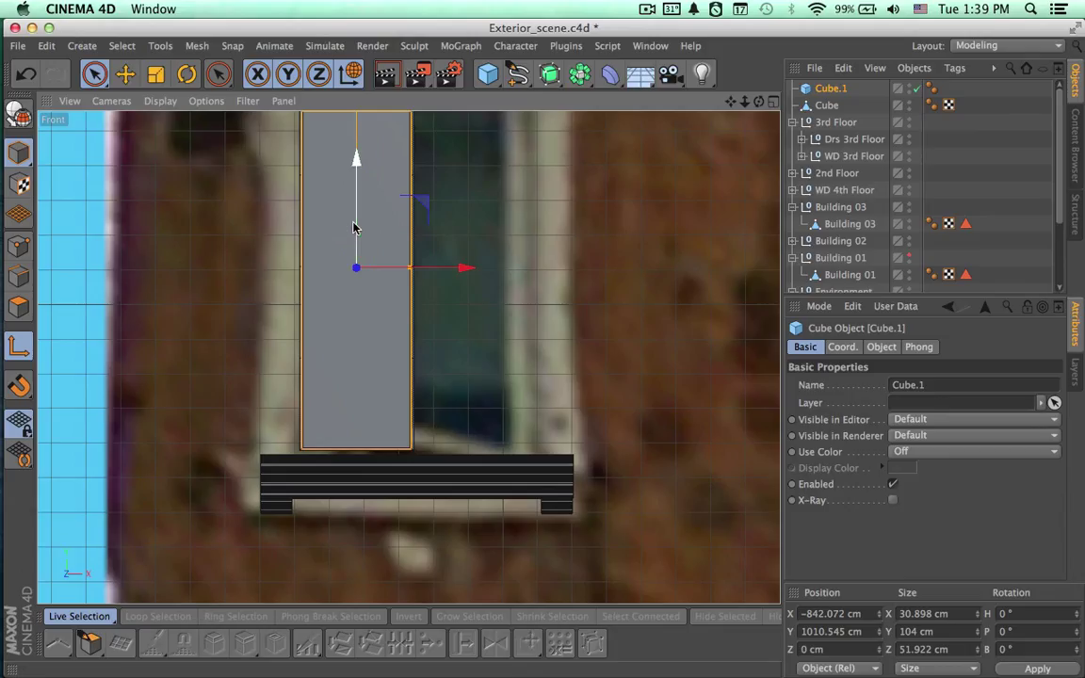
left_click_drag(356, 230, 359, 226)
middle_click_drag(359, 226, 360, 319, "alt")
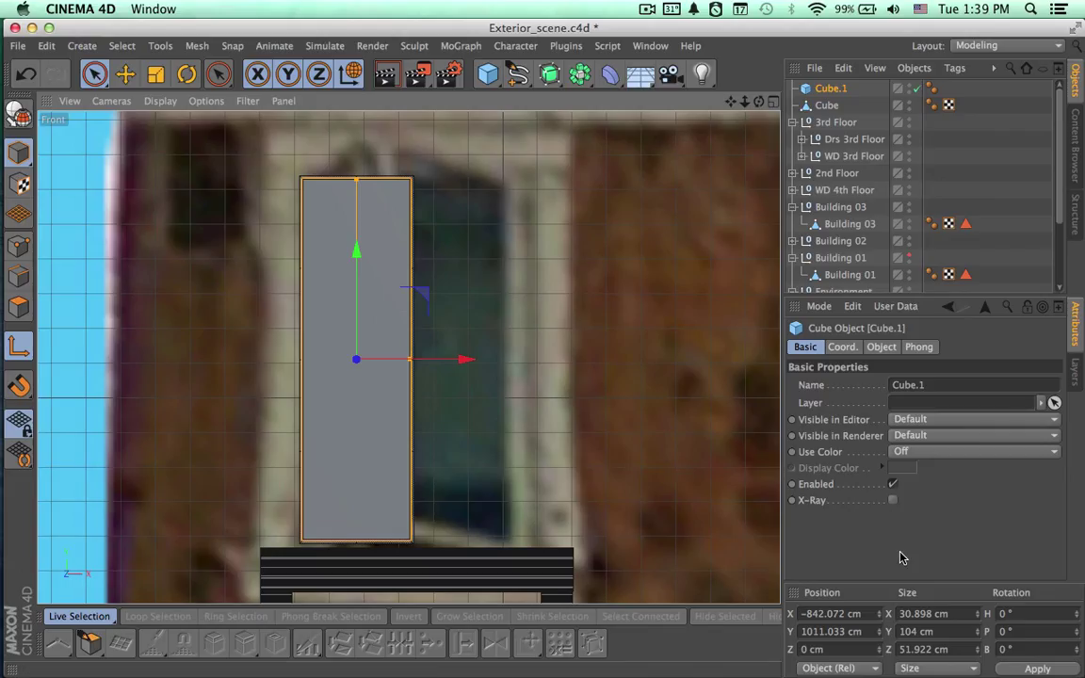
Set the cube's depth to 2 cm.
left_click(960, 649)
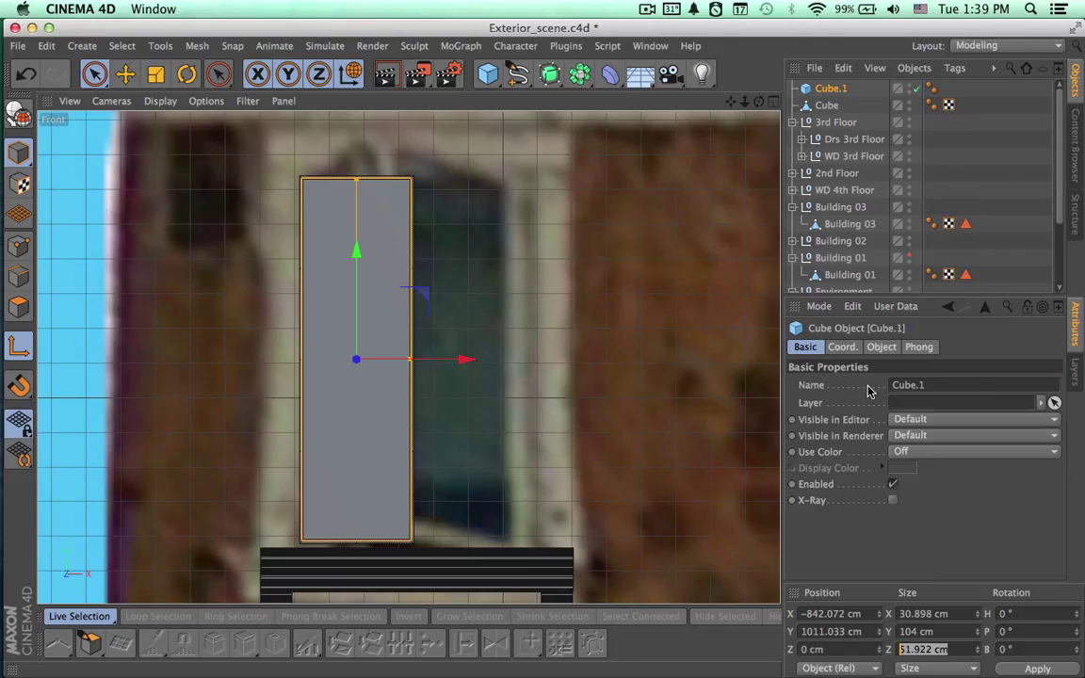
type("2")
key("Return")
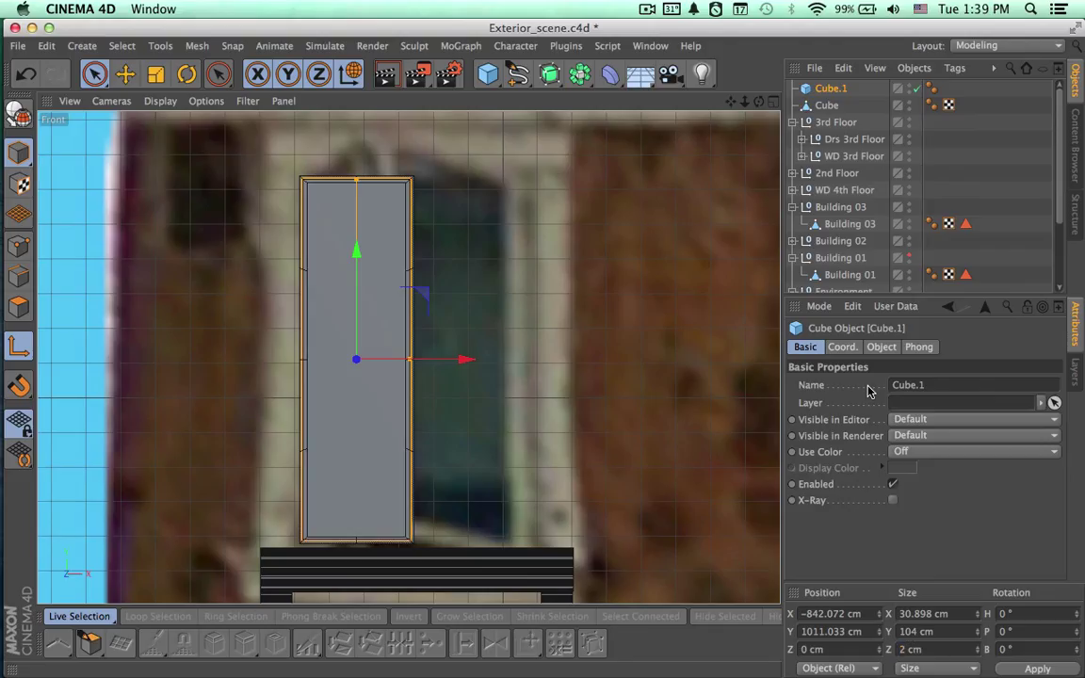
Switch to a maximized perspective view of the door leaf and render a preview with the frame object selected.
left_click(771, 101)
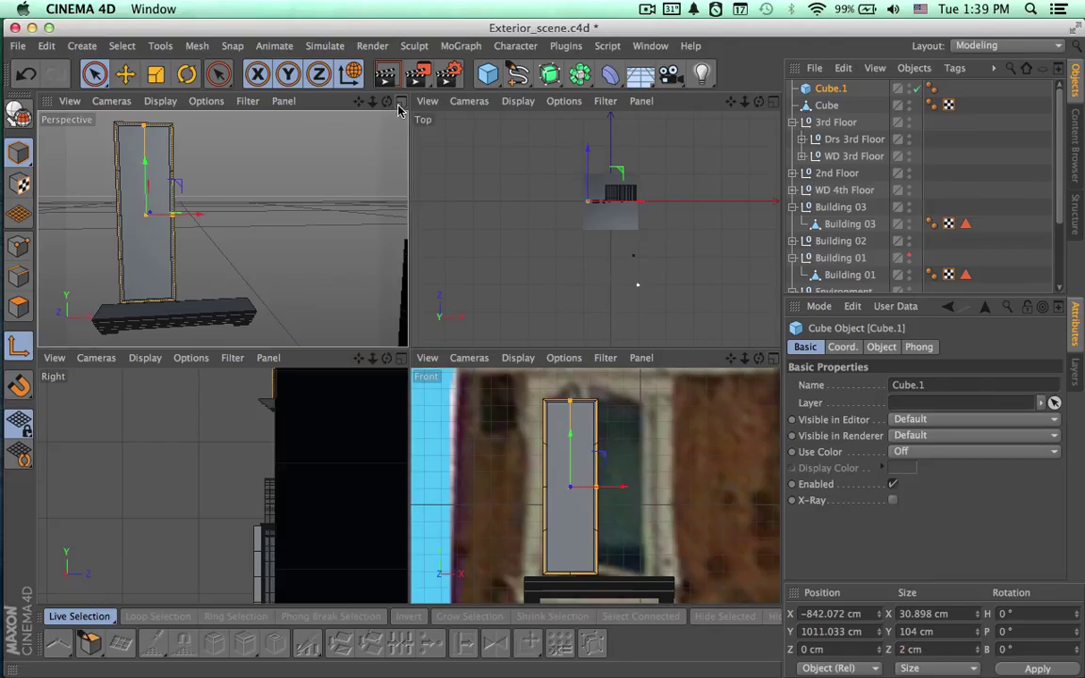
left_click(362, 101)
left_click_drag(426, 357, 988, 297, "alt")
left_click_drag(650, 331, 491, 317, "alt")
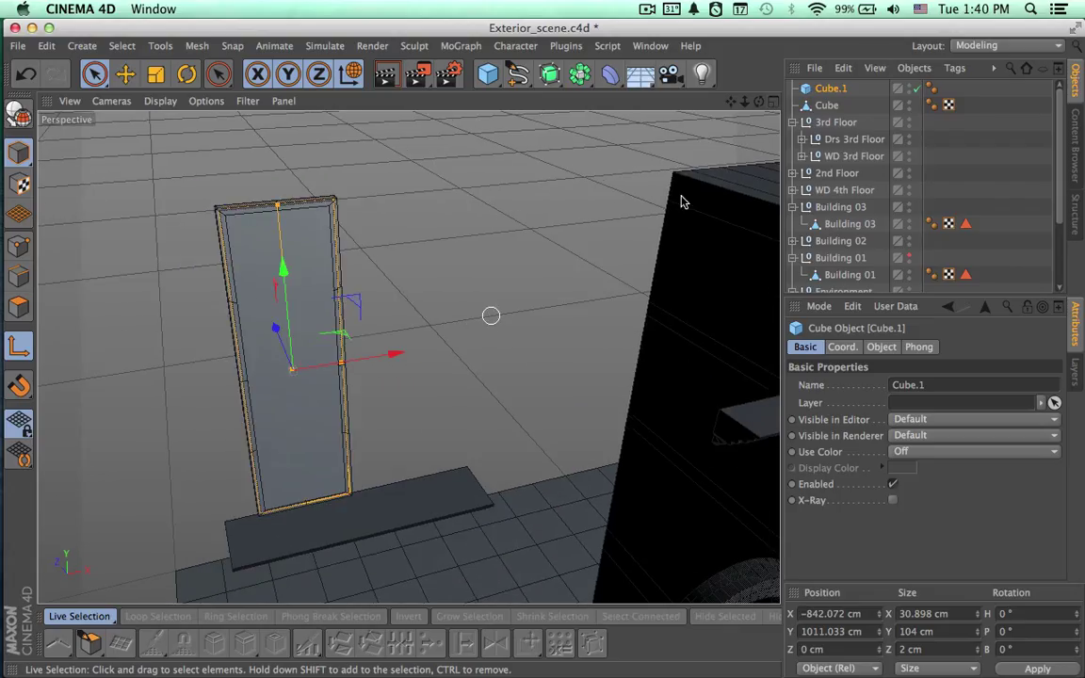
left_click(827, 106)
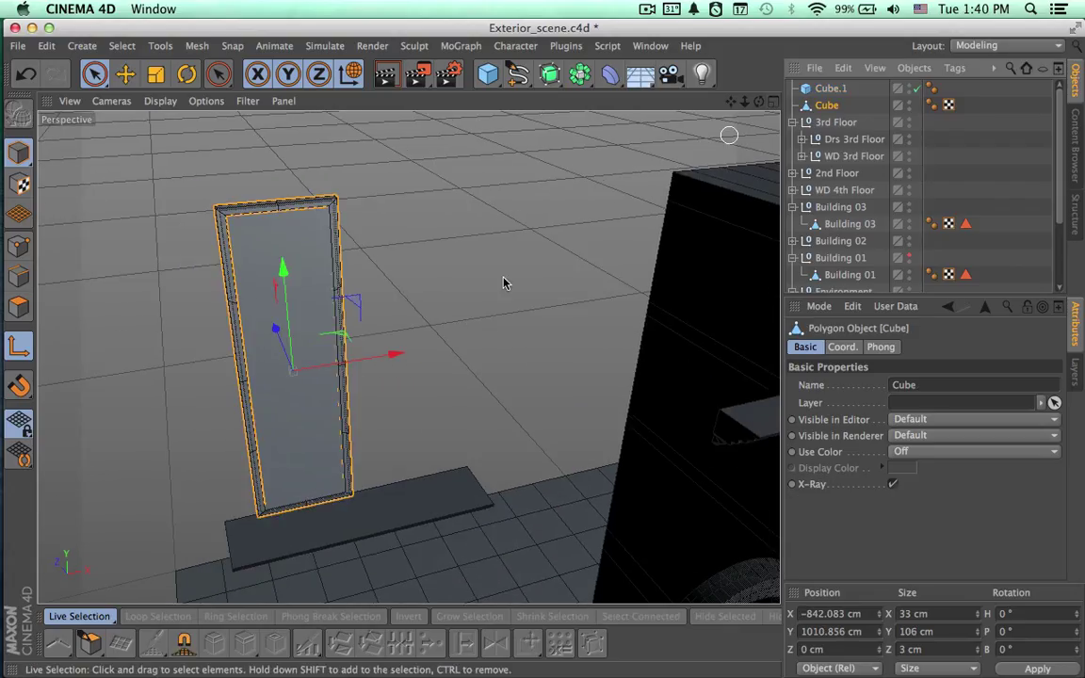
key("ctrl+r")
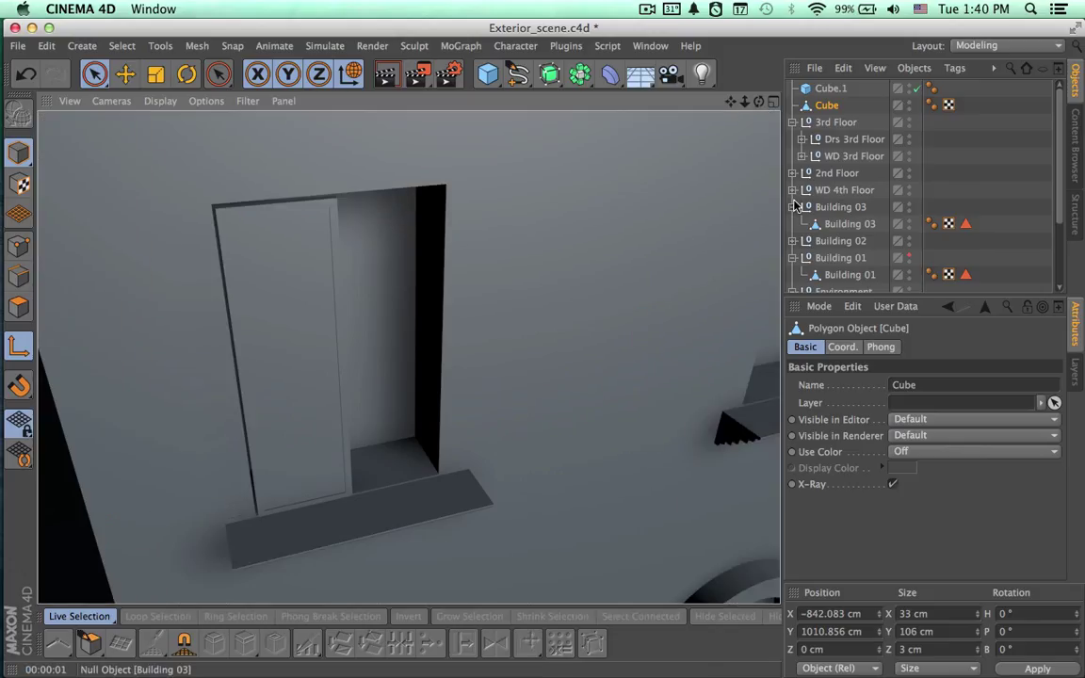
Check the frame's depth, reduce the panel cube's depth to 1.5 cm, and render the view to check the result.
left_click(828, 89)
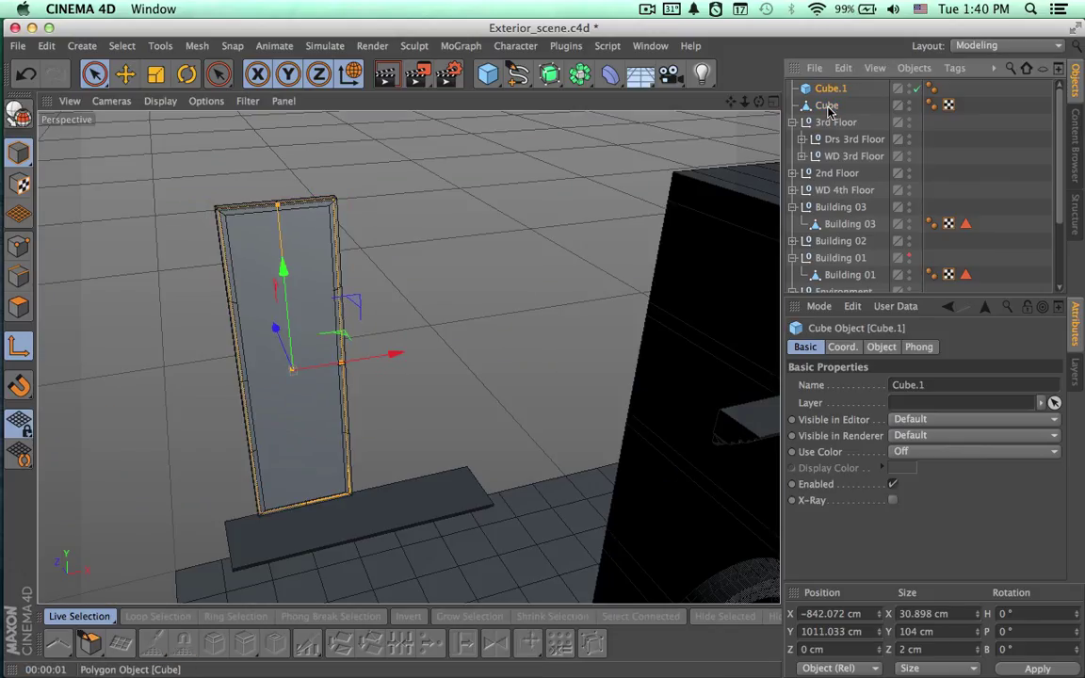
left_click(827, 105)
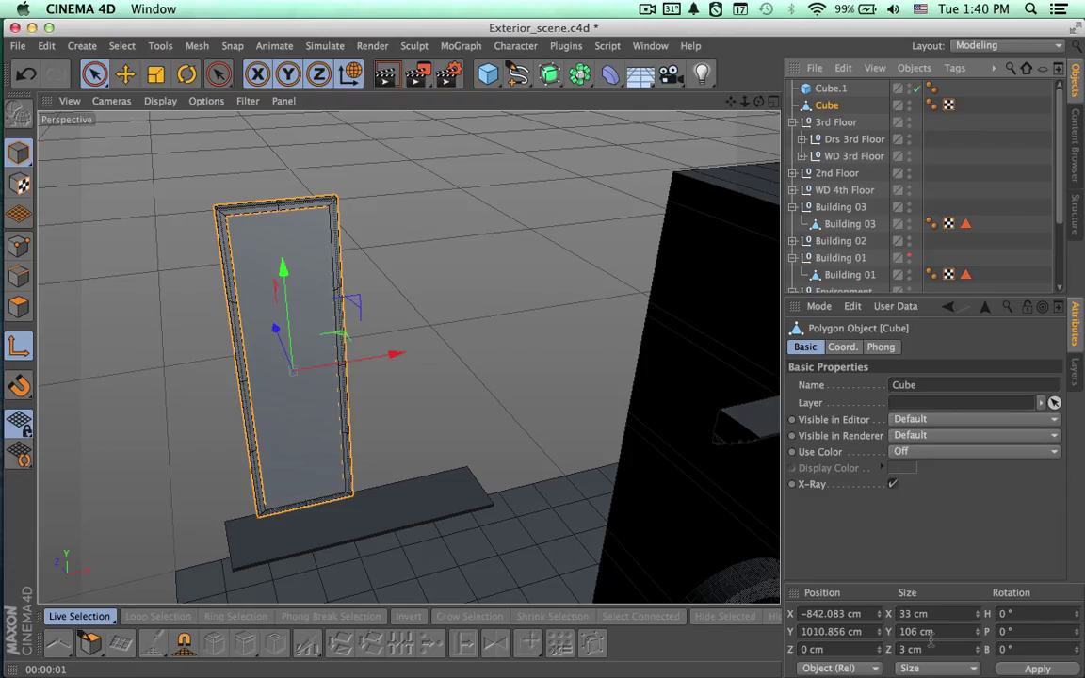
left_click(828, 88)
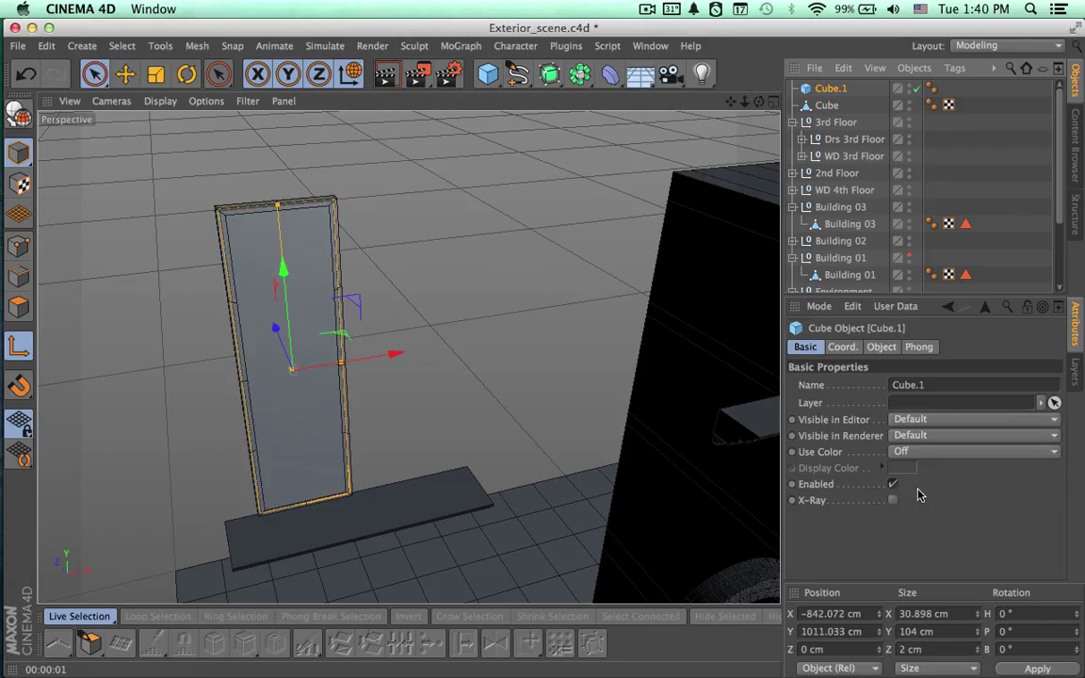
left_click(947, 652)
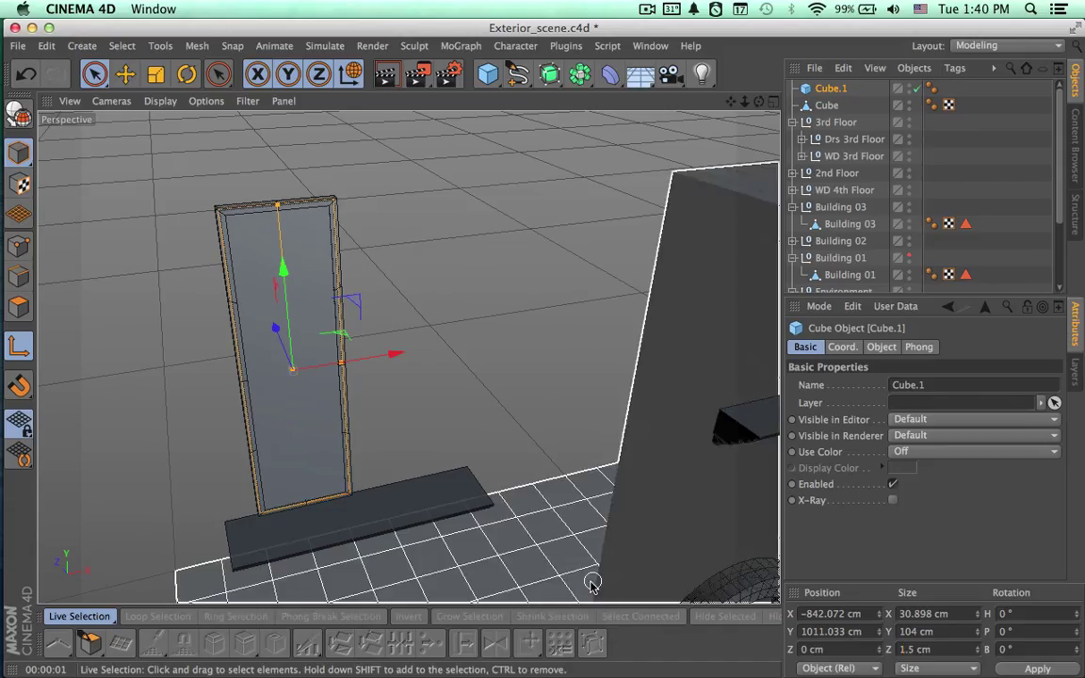
key("super+r")
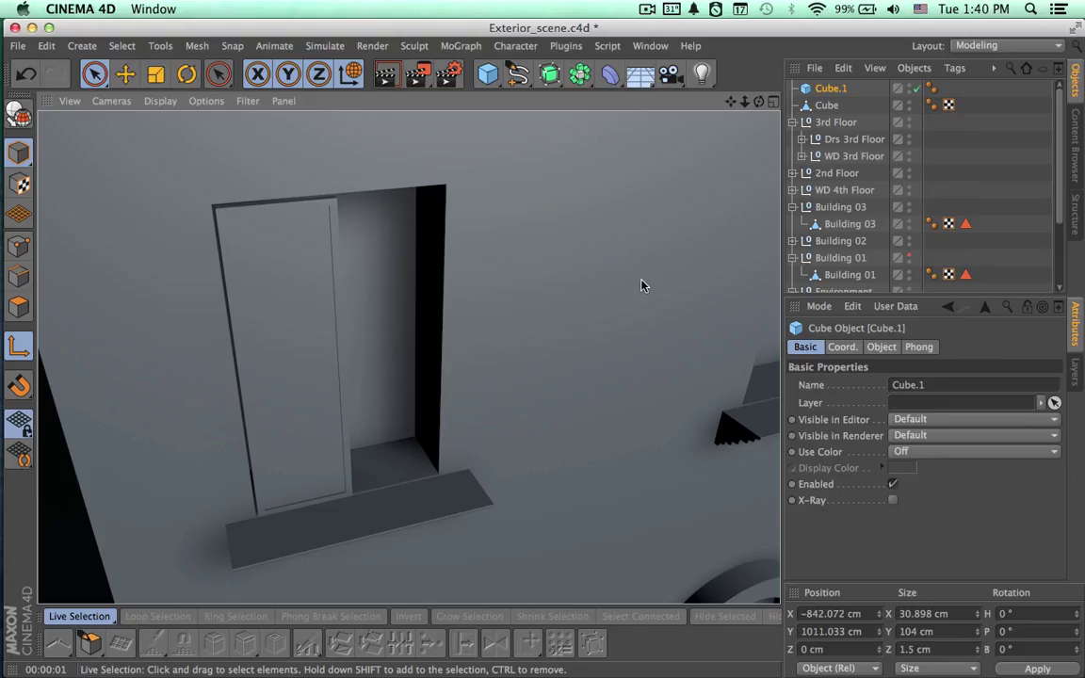
Convert the panel cube into an editable polygon object and select the door frame object.
left_click(825, 106)
left_click(824, 90, "shift")
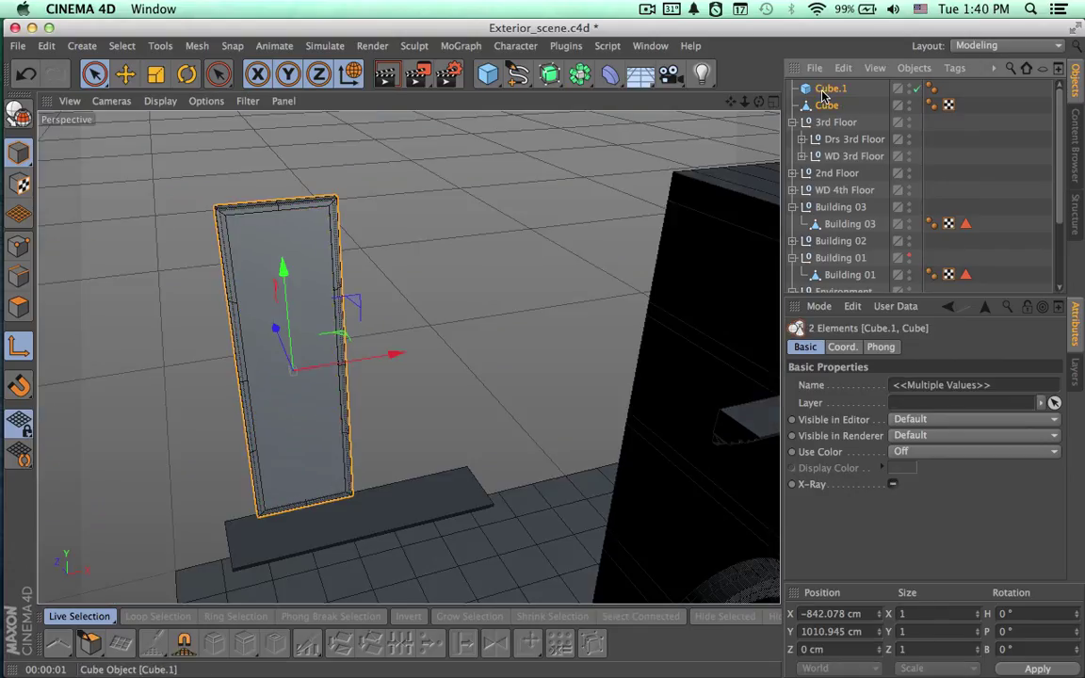
left_click_drag(708, 297, 705, 298, "alt")
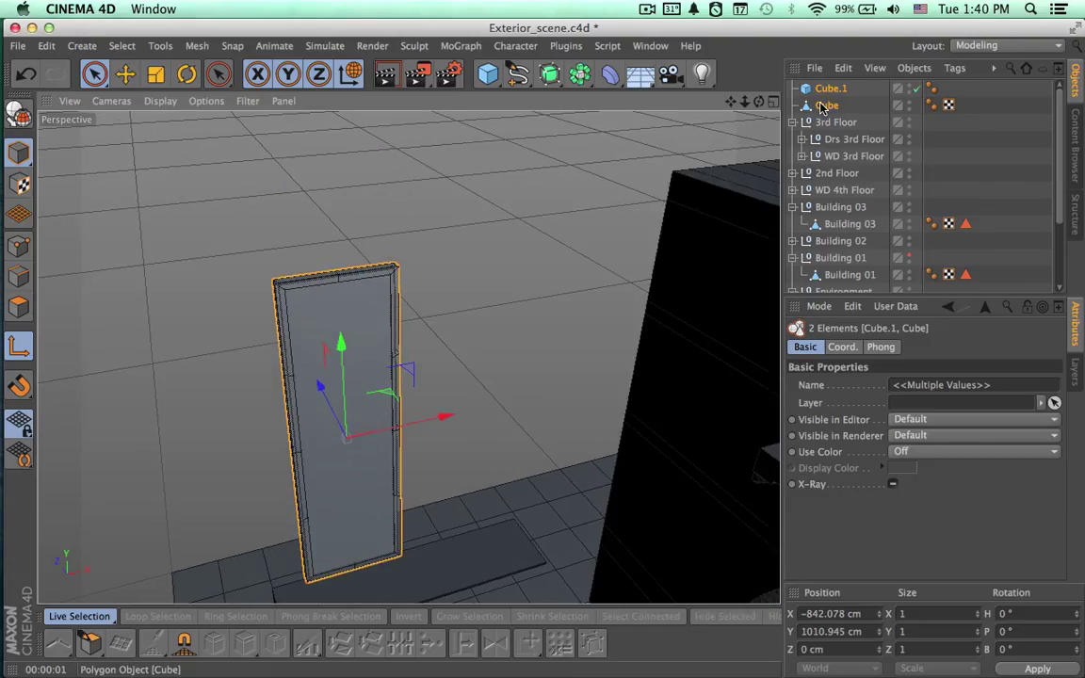
left_click(826, 104, "ctrl")
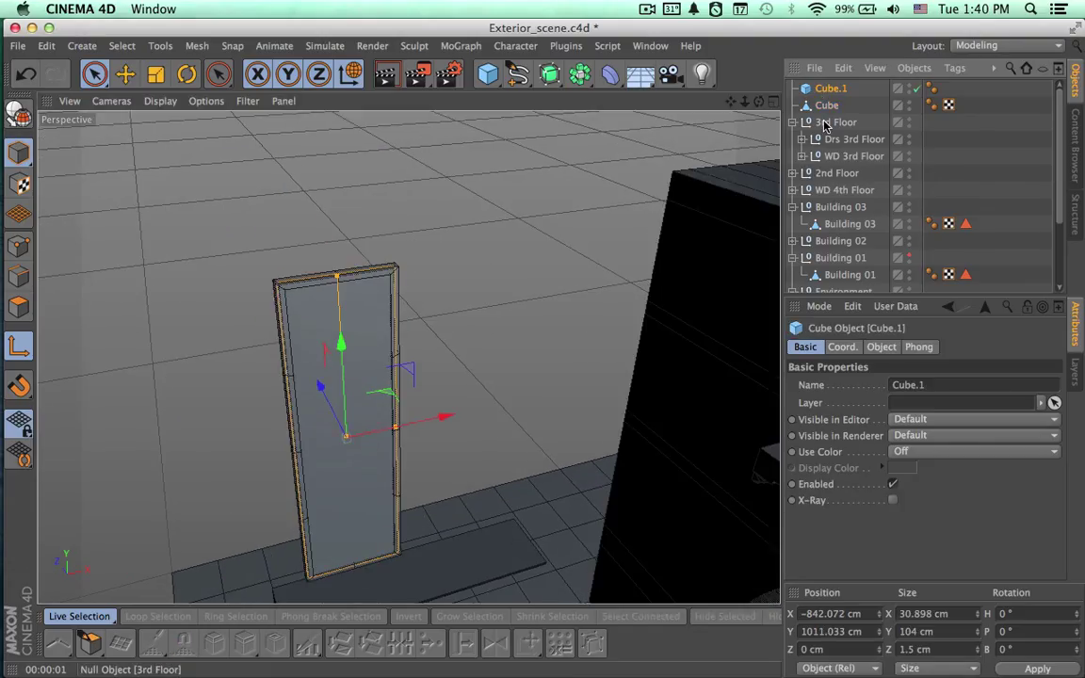
key("c")
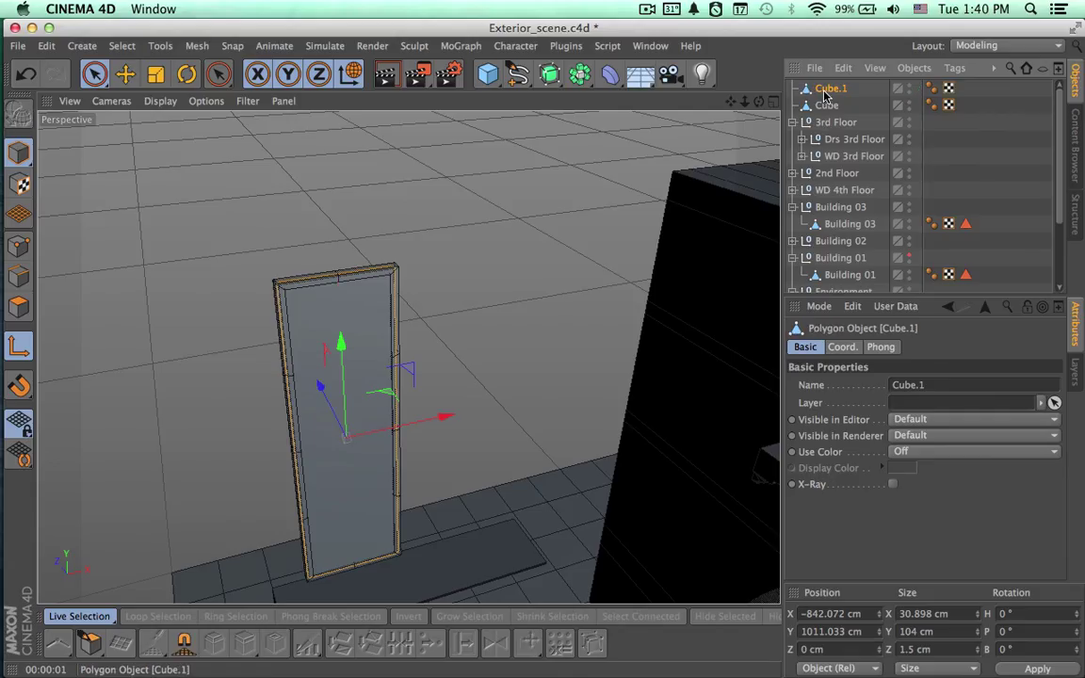
left_click(826, 105)
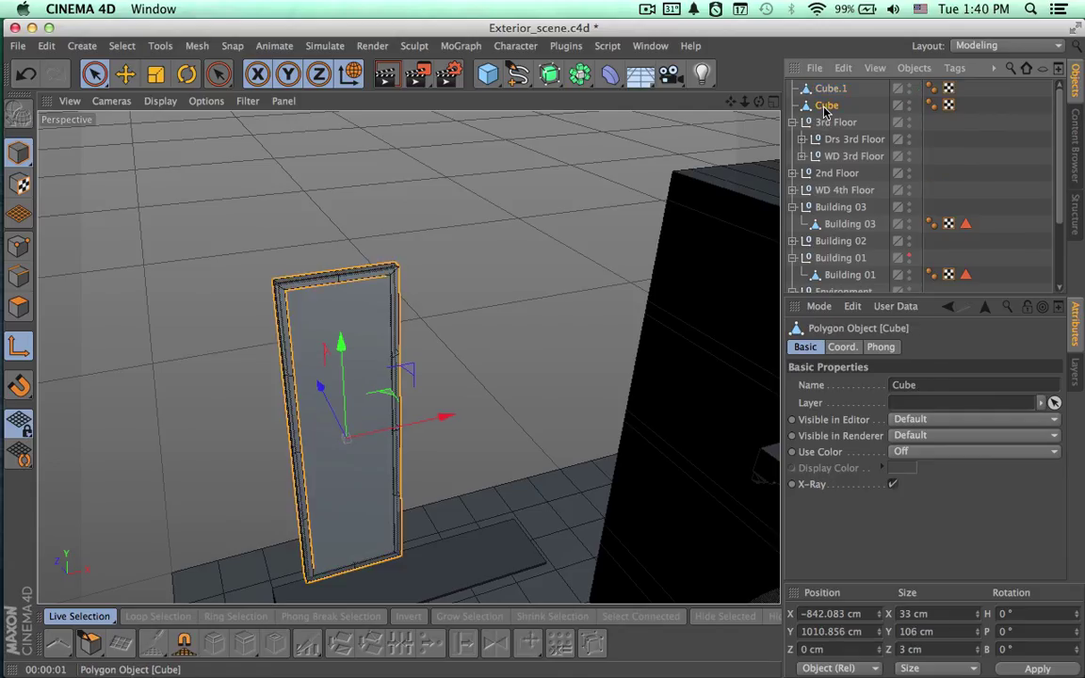
Rename the door frame object as W Frame and the thin panel inside it as W Glass.
double_click(825, 105)
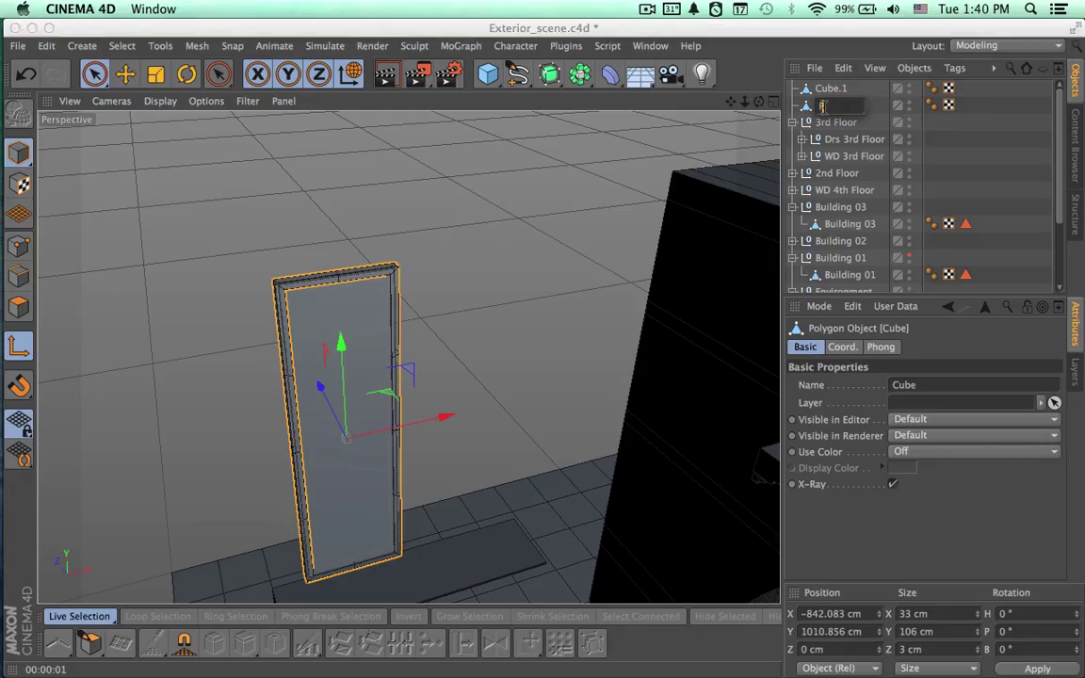
type("Frame")
key("Return")
double_click(830, 89)
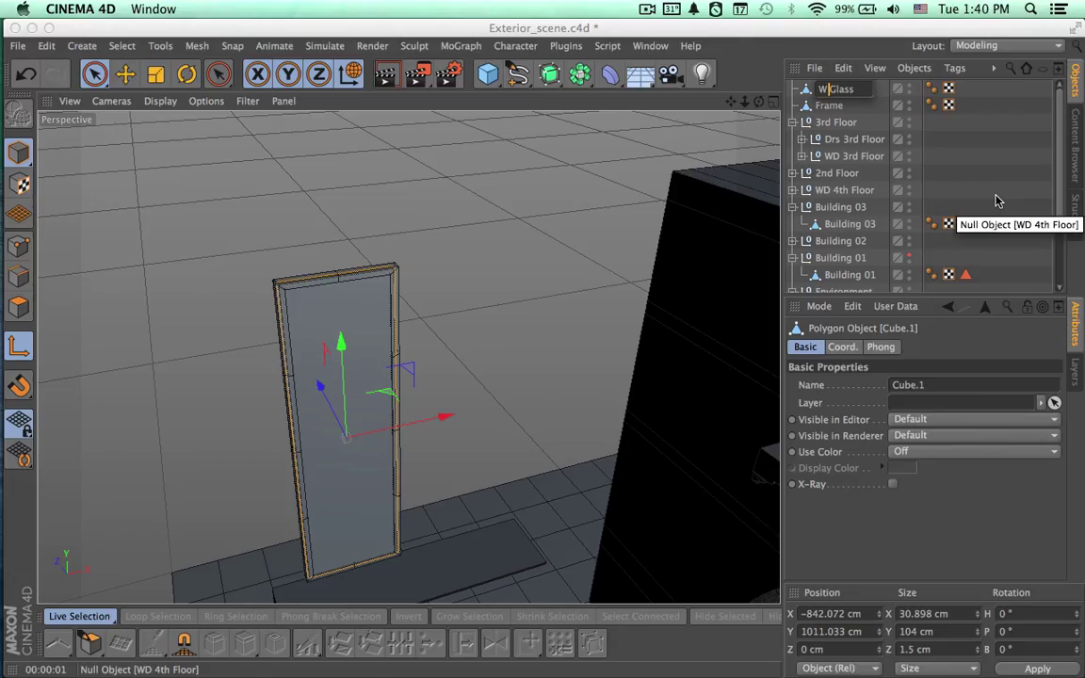
key("Return")
left_click(821, 106)
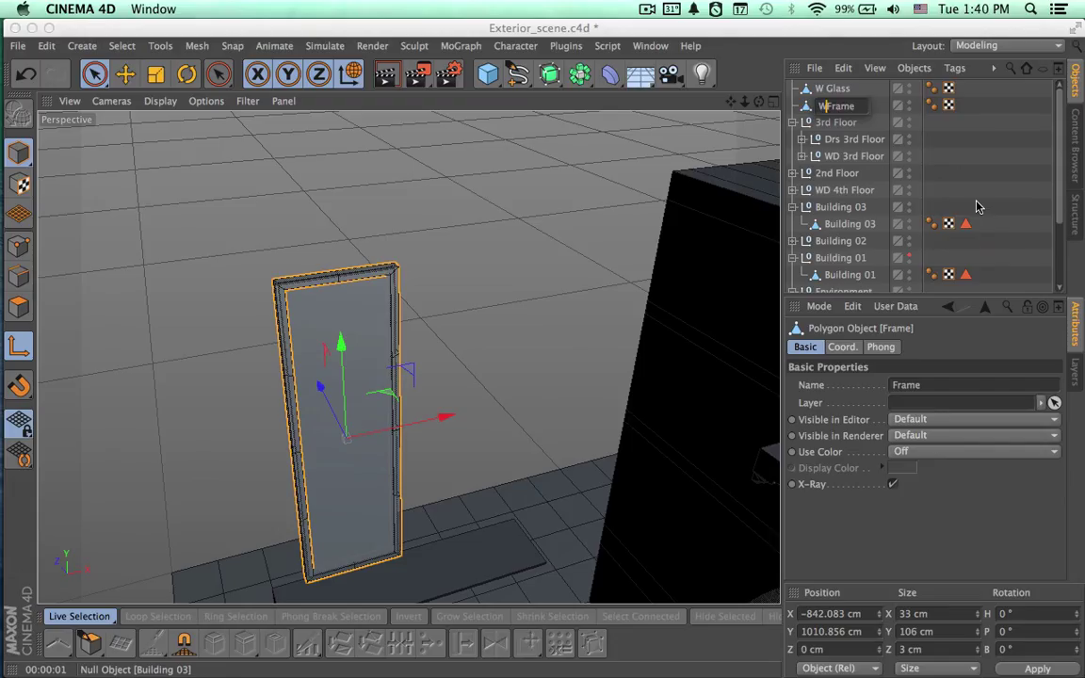
key("Return")
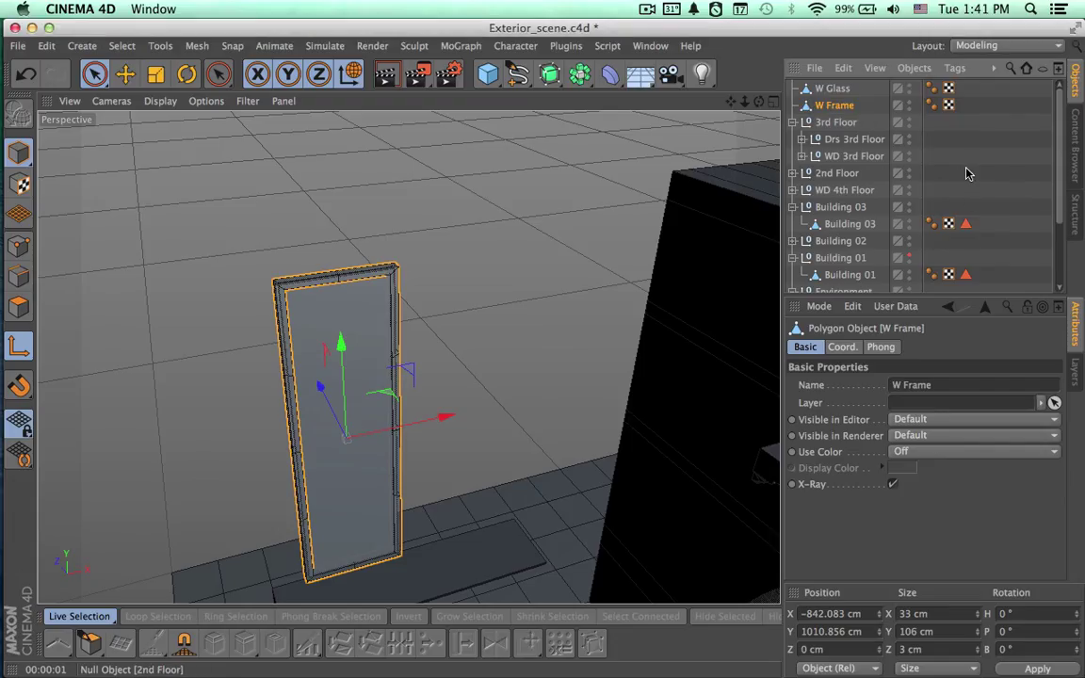
Group W Frame and W Glass under a null and name the group Window.
left_click(843, 90, "shift")
key("alt+g")
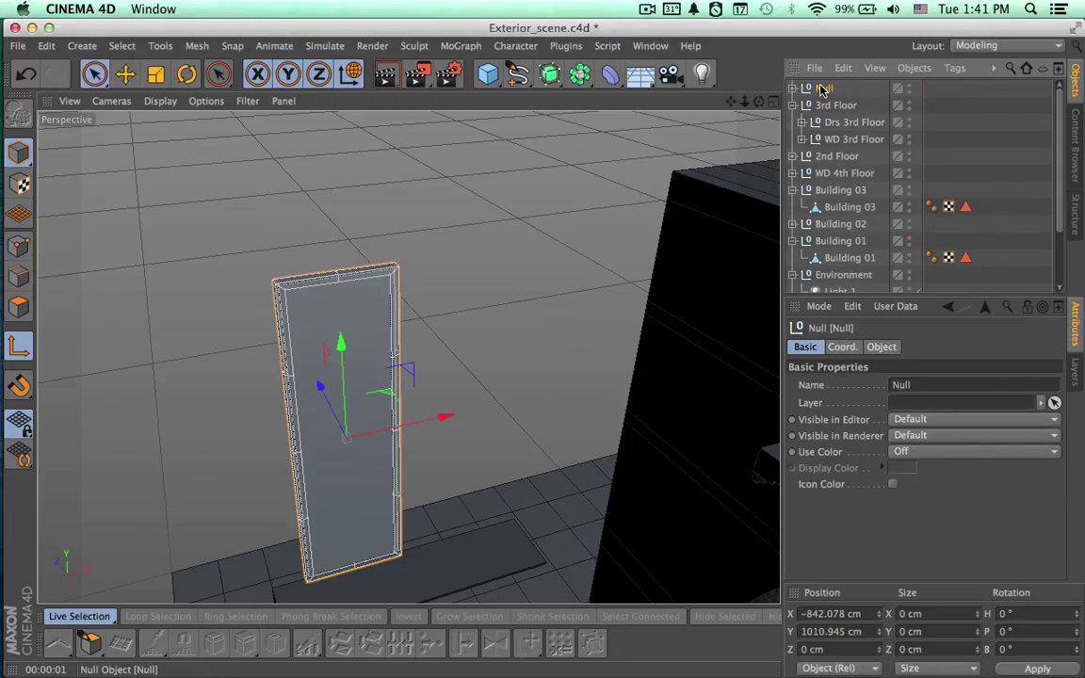
double_click(825, 88)
type("Window")
key("Return")
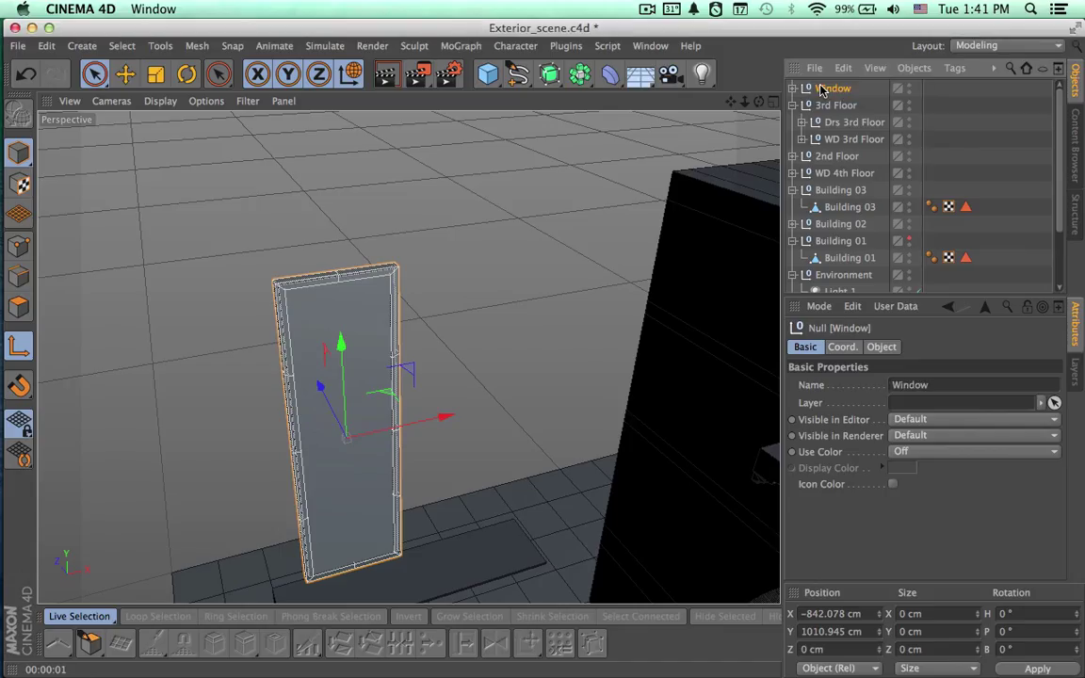
Check how the leaves in the third floor's Doors D group are named and rename the Window group as Window L.
scroll(649, 242, "down", 5)
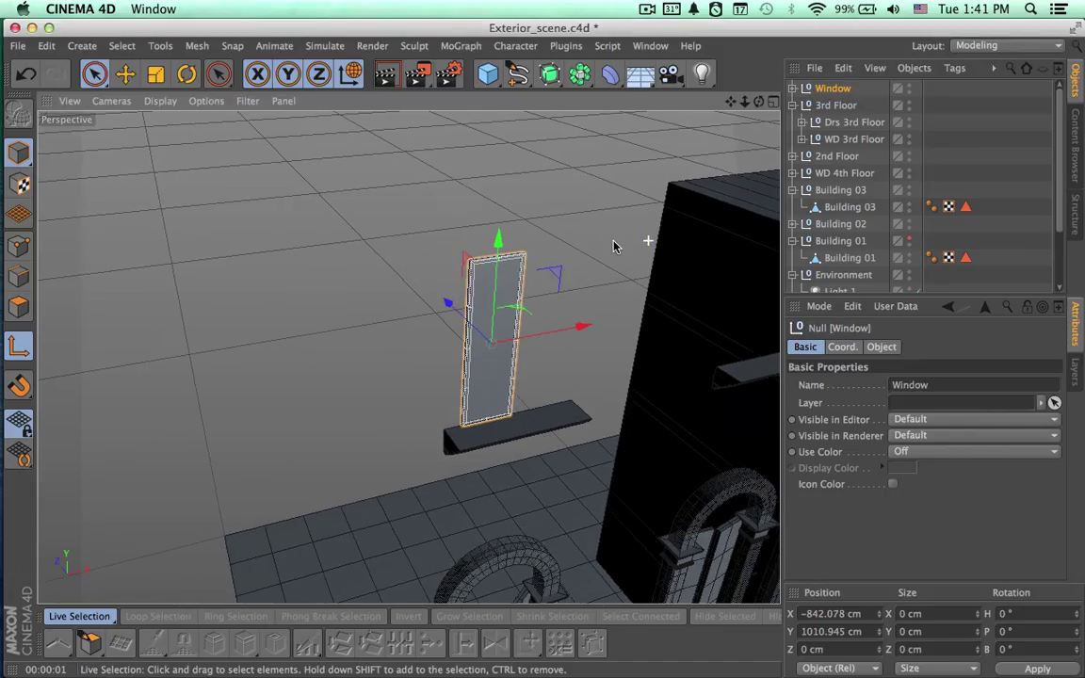
left_click_drag(702, 223, 623, 223, "alt")
left_click(801, 123)
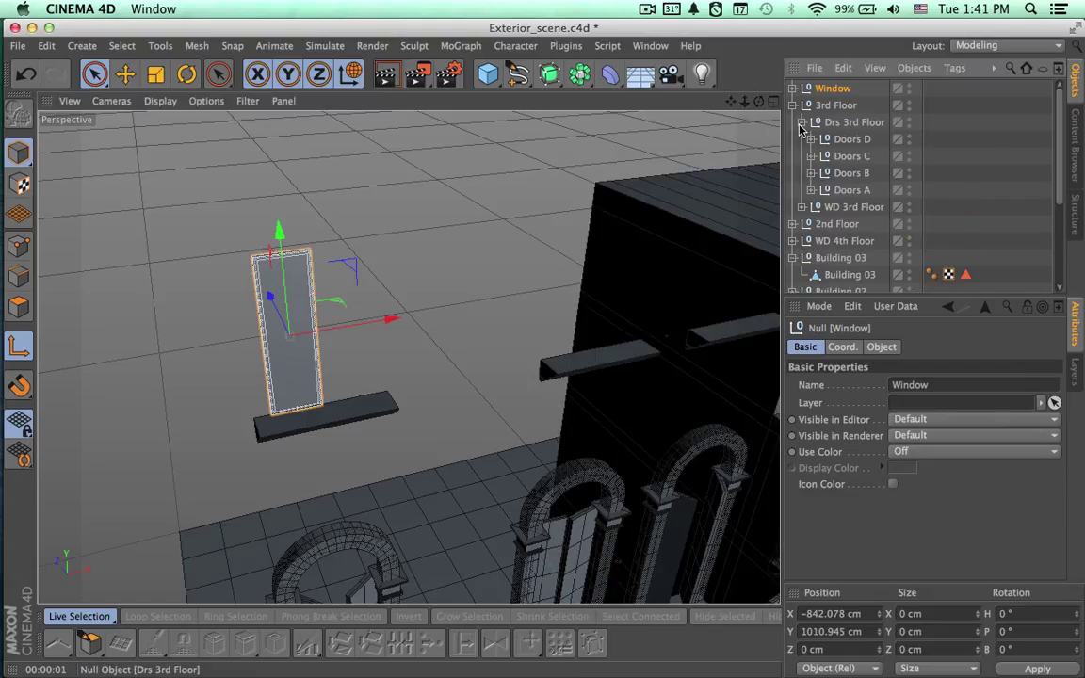
right_click_drag(687, 288, 660, 293, "alt")
left_click_drag(660, 291, 656, 287, "alt")
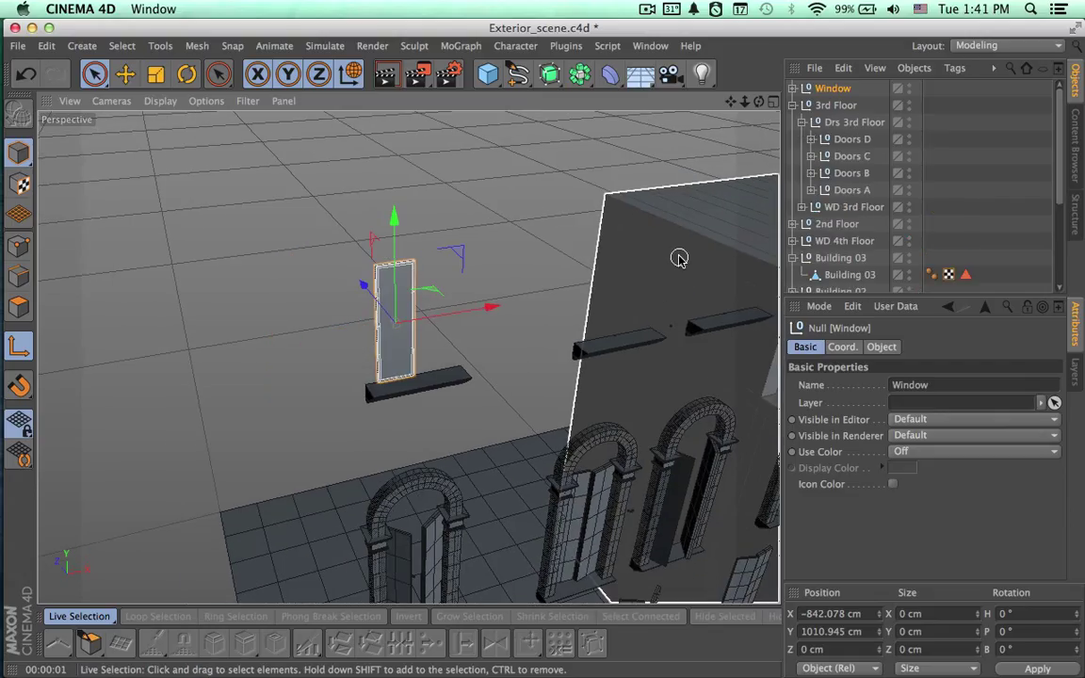
left_click(811, 139)
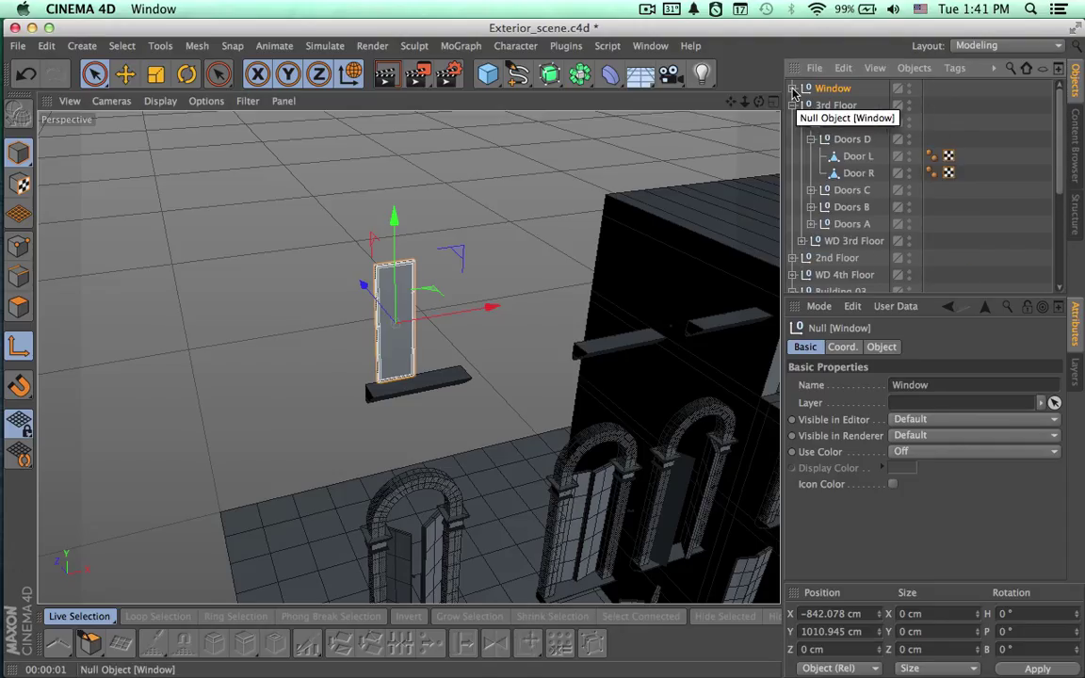
left_click_drag(687, 267, 637, 274, "alt")
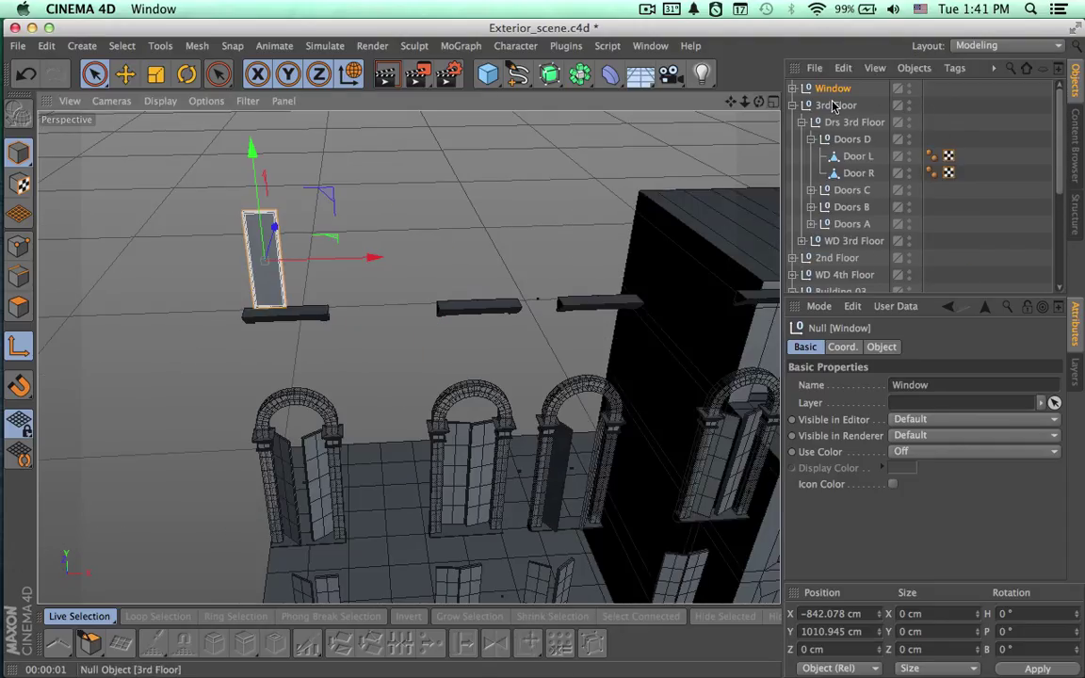
double_click(832, 90)
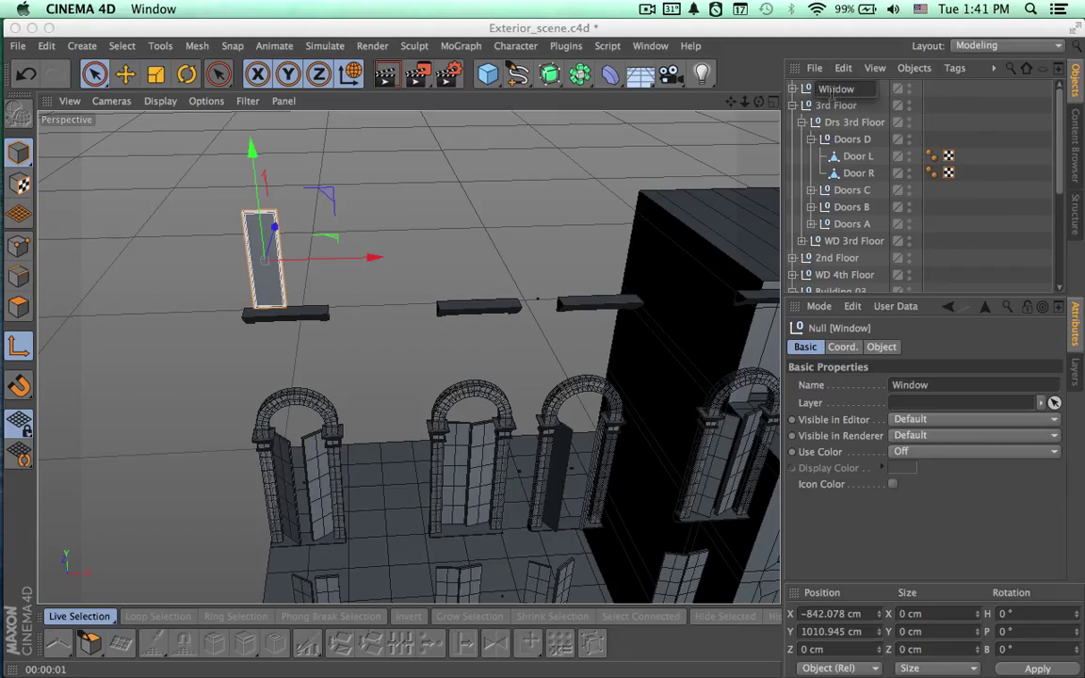
key("Return")
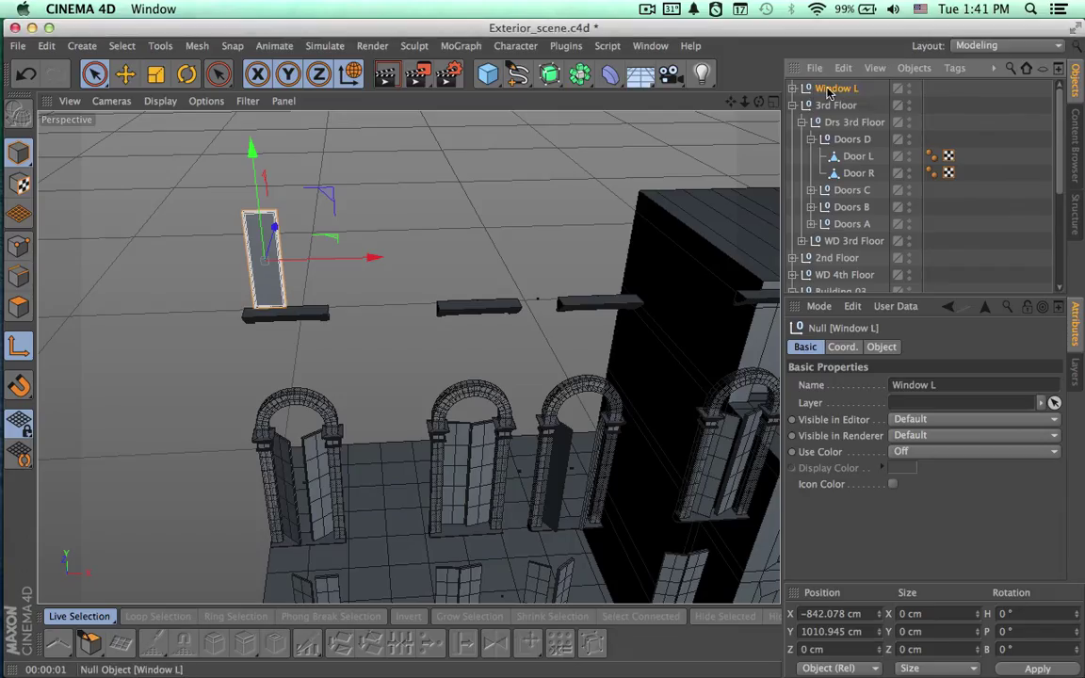
Paste a copy of the Window L group and rename it Window R.
key("super+v")
double_click(840, 88)
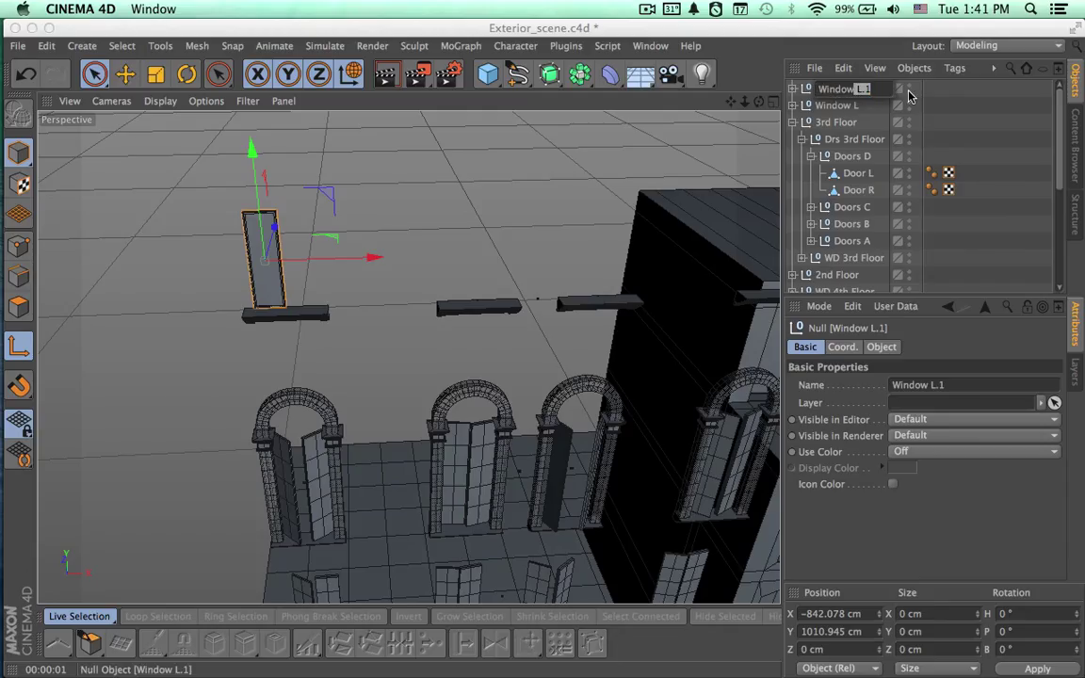
key("Return")
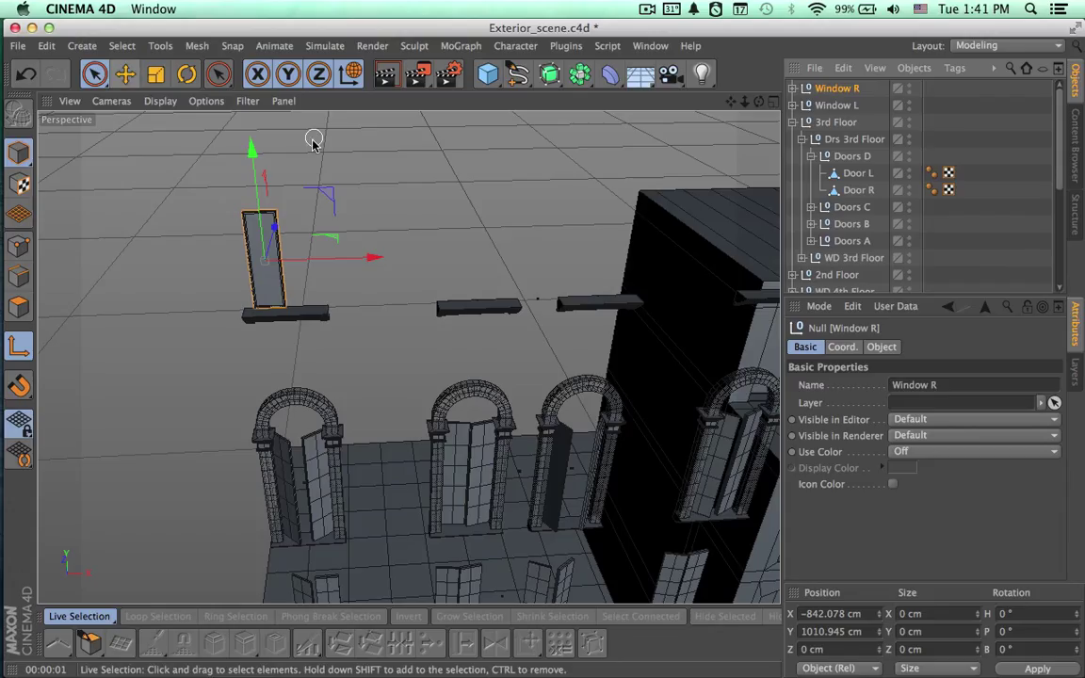
Move Window R horizontally beside Window L in the maximized front view, to X about -804.2 cm.
left_click(773, 101)
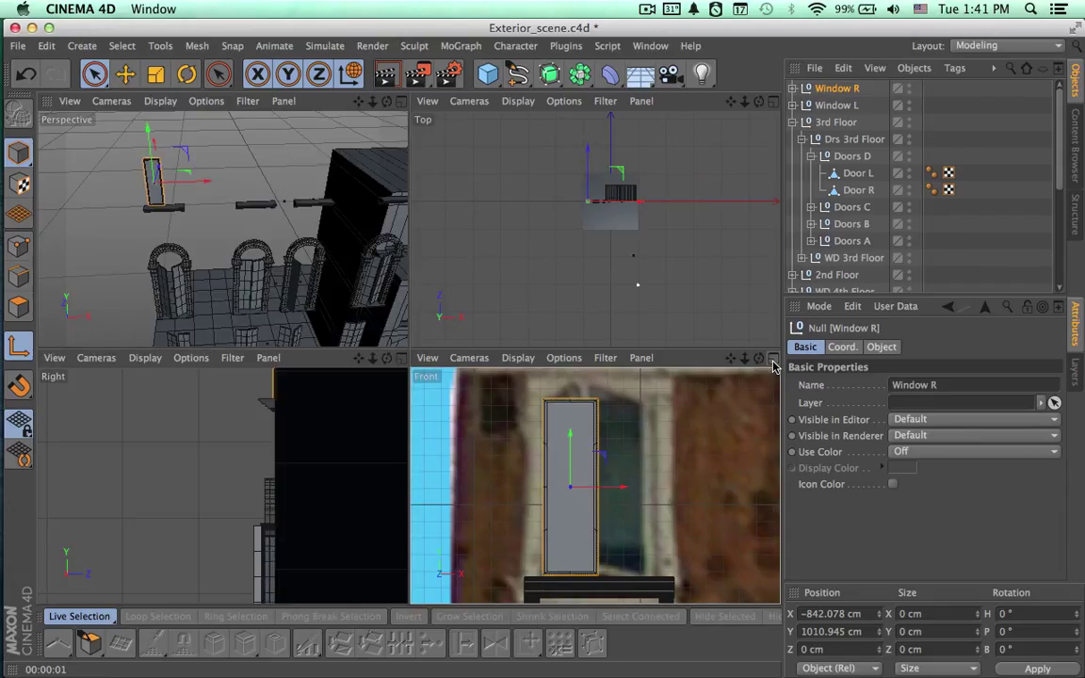
left_click(772, 359)
left_click_drag(465, 361, 595, 360)
key("super+z")
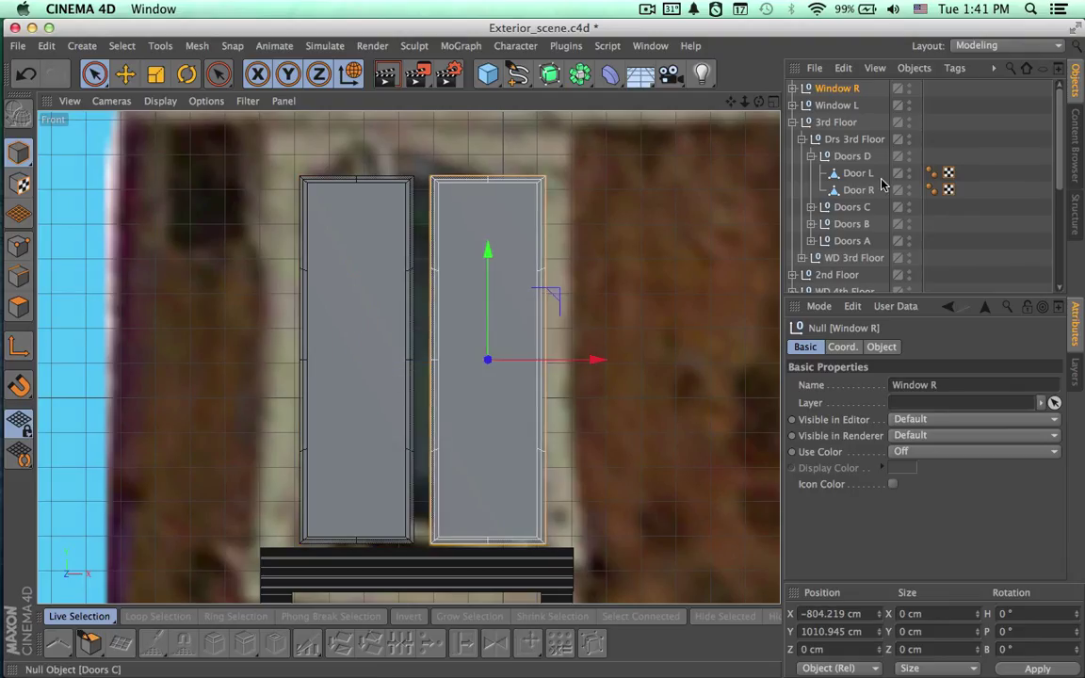
Make Building 01 visible and shift Window R to X about -808.9 cm so it fits the window opening beside Window L.
scroll(896, 226, "down", 5)
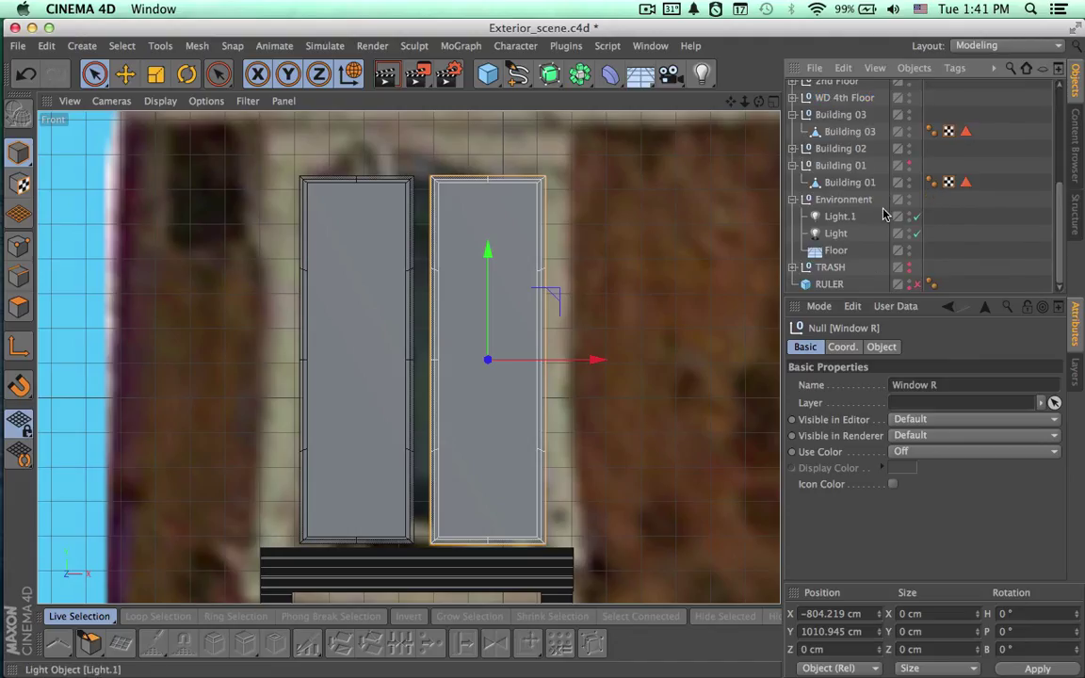
left_click(909, 166)
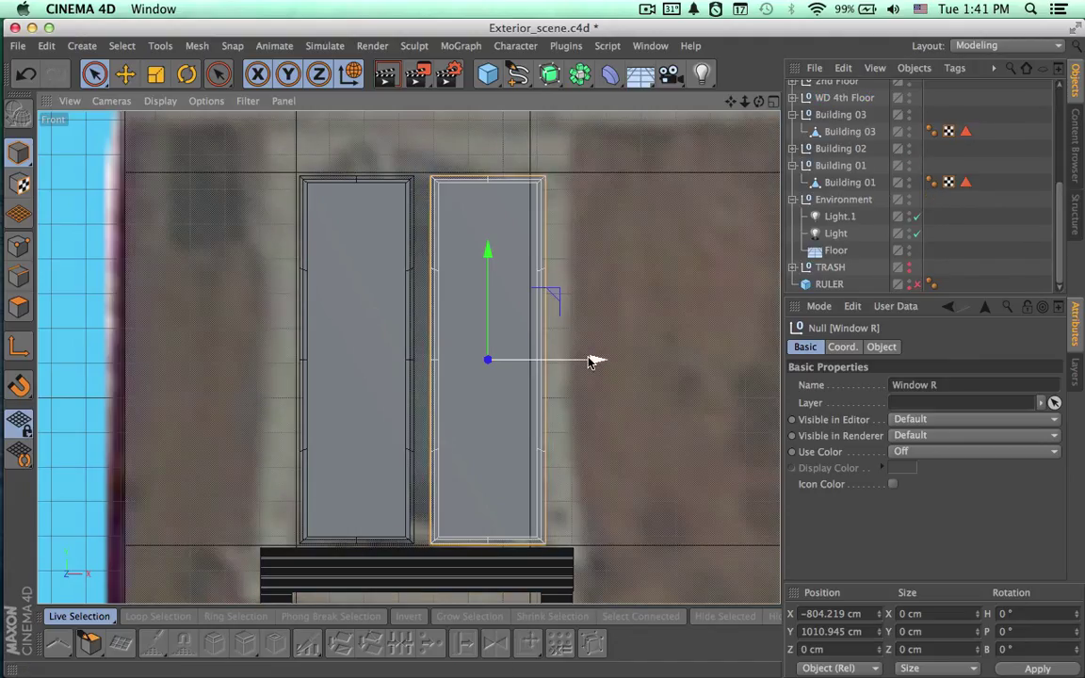
left_click_drag(596, 359, 575, 359)
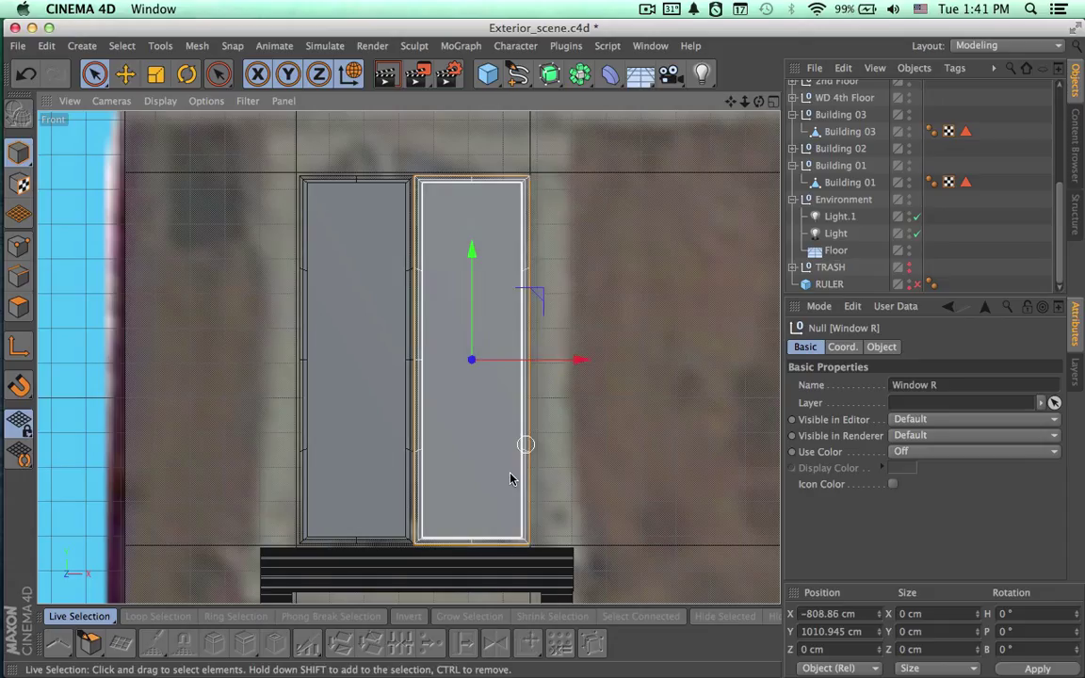
middle_click_drag(504, 481, 495, 513, "alt")
right_click_drag(467, 475, 570, 469, "alt")
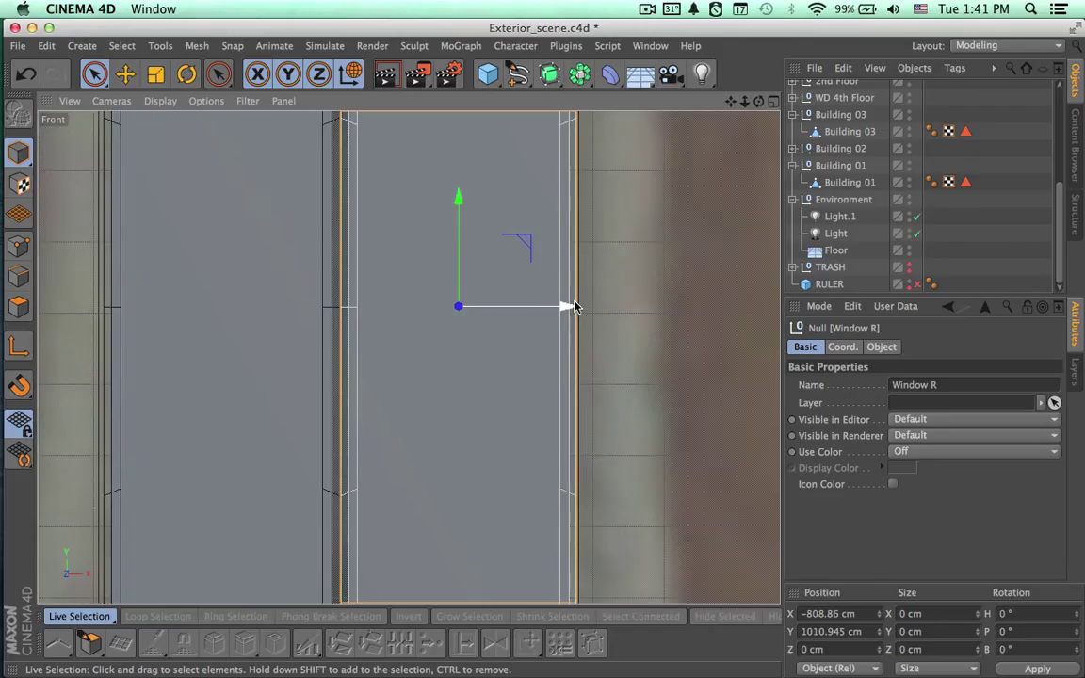
left_click_drag(565, 306, 568, 308)
middle_click_drag(581, 380, 676, 425, "alt")
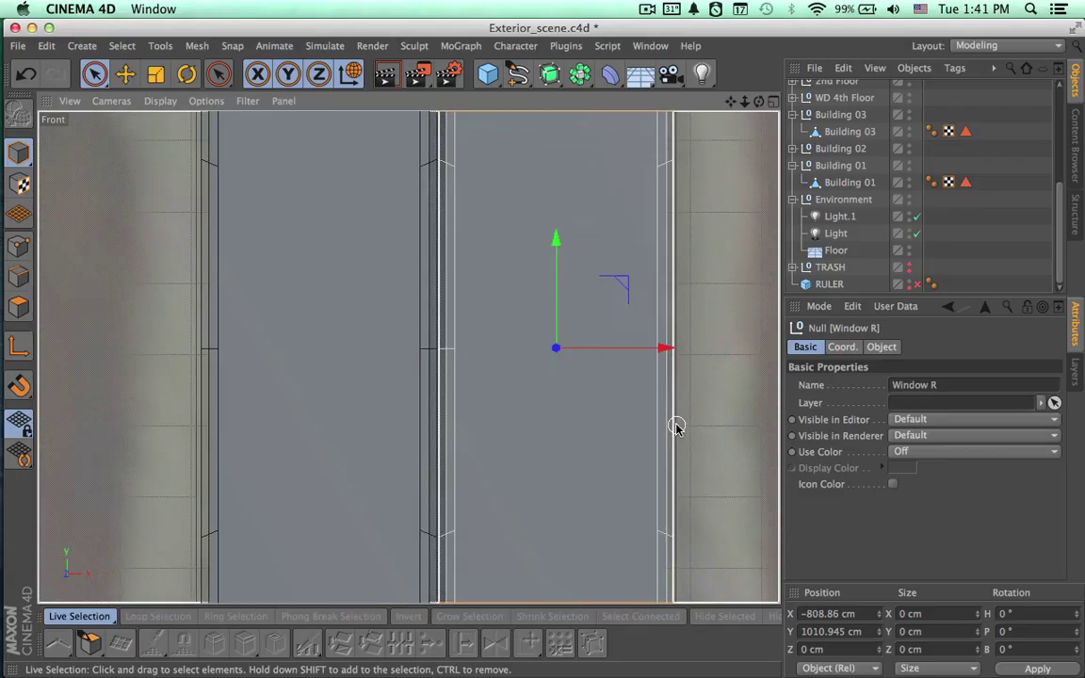
right_click_drag(676, 426, 578, 427, "alt")
middle_click_drag(556, 428, 473, 421, "alt")
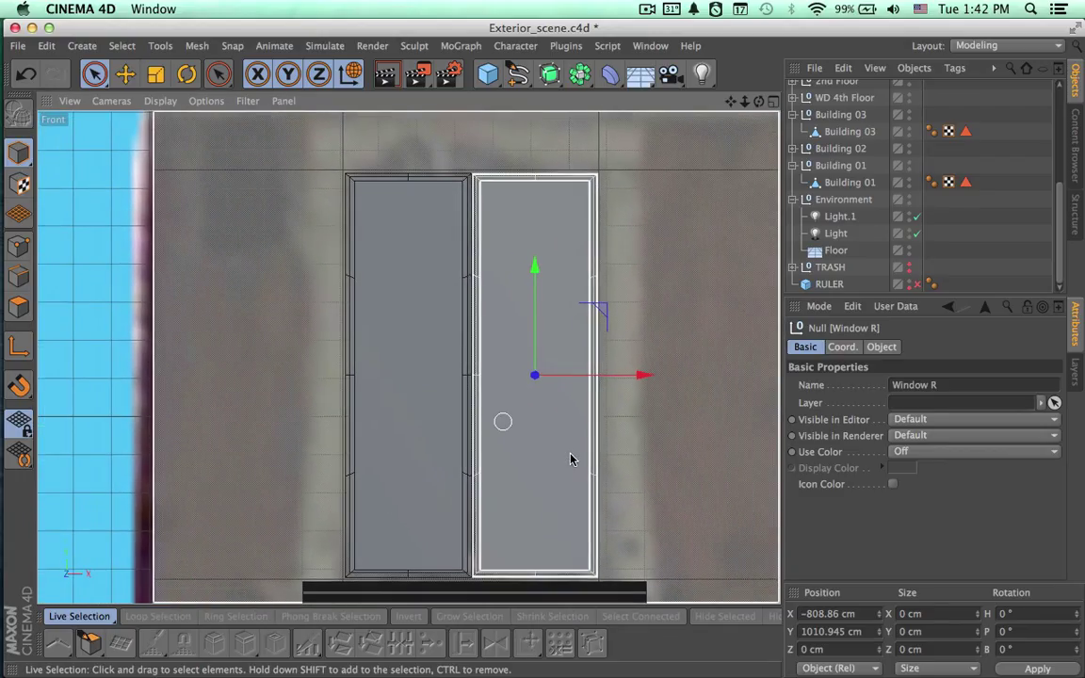
middle_click_drag(571, 456, 539, 458, "alt")
Move only the axes of both leaves to their outer edges: Window R to X about -792.4 cm, Window L to about -858.8 cm.
scroll(840, 176, "up", 5)
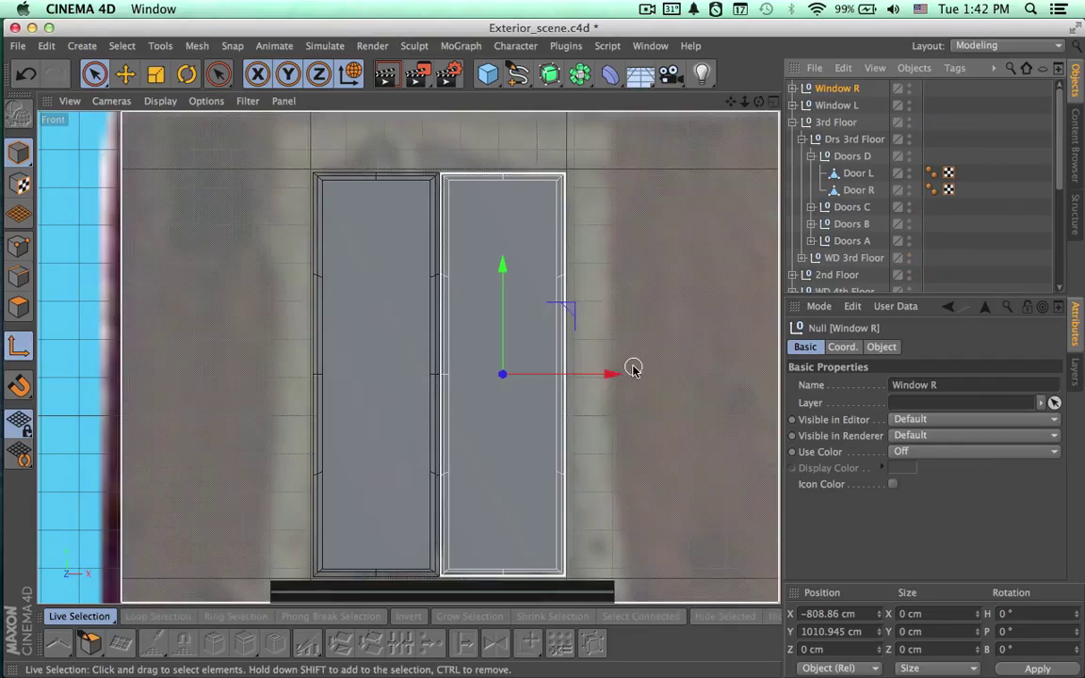
left_click_drag(623, 374, 674, 373)
left_click(819, 106)
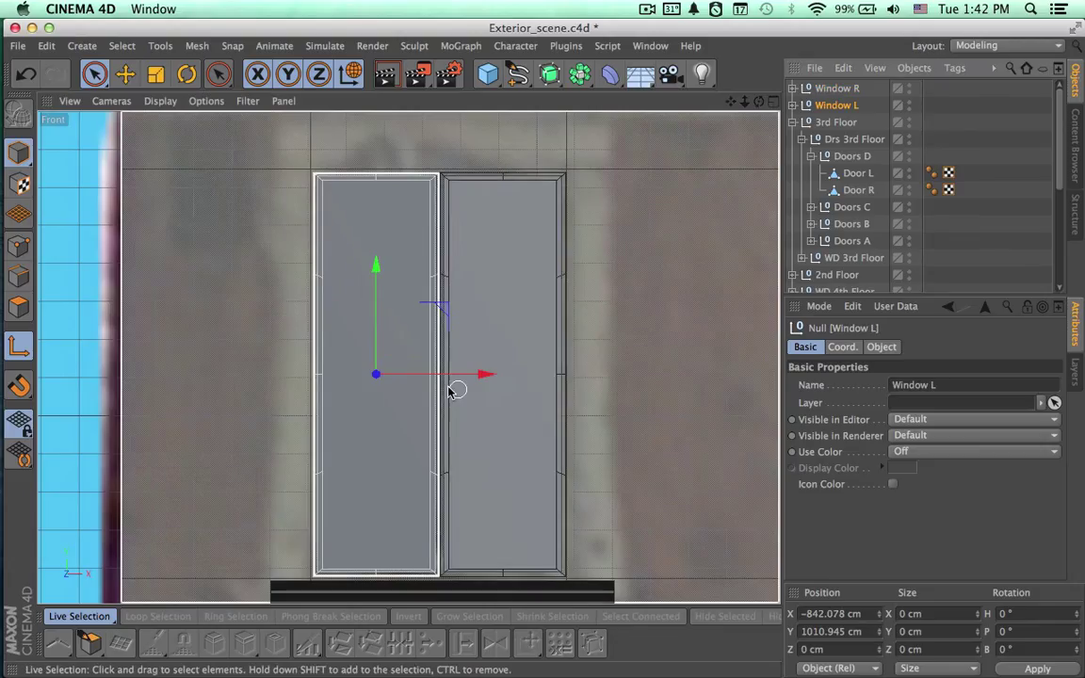
left_click_drag(476, 374, 414, 374)
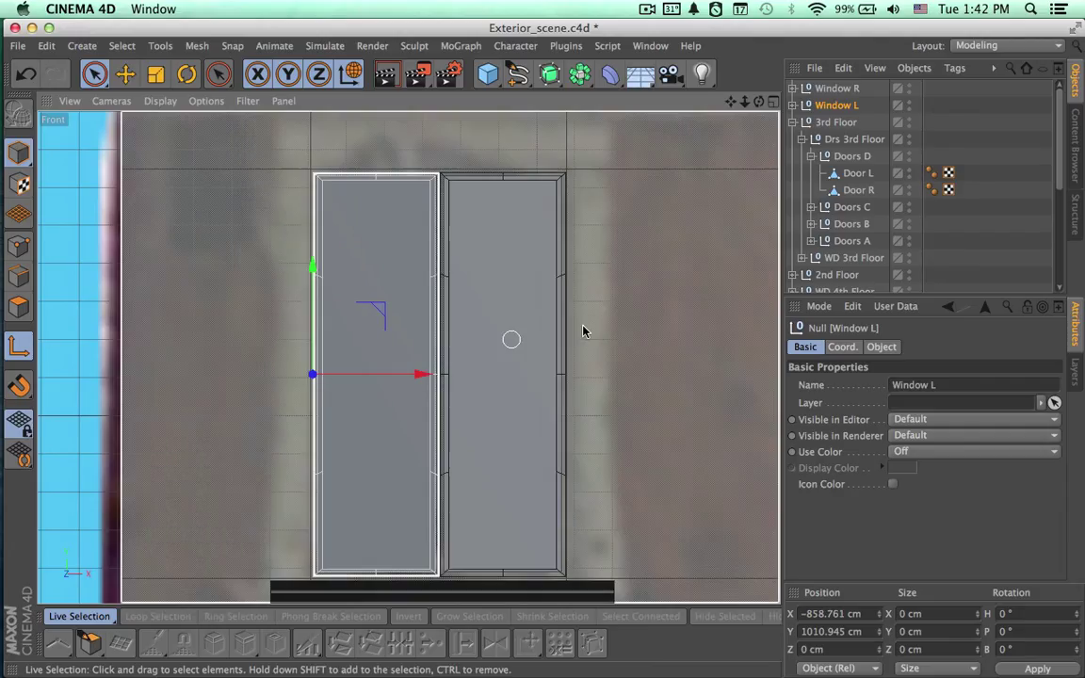
Order Window L above Window R in the hierarchy and group the two leaves under a null named Window A.
left_click(833, 88)
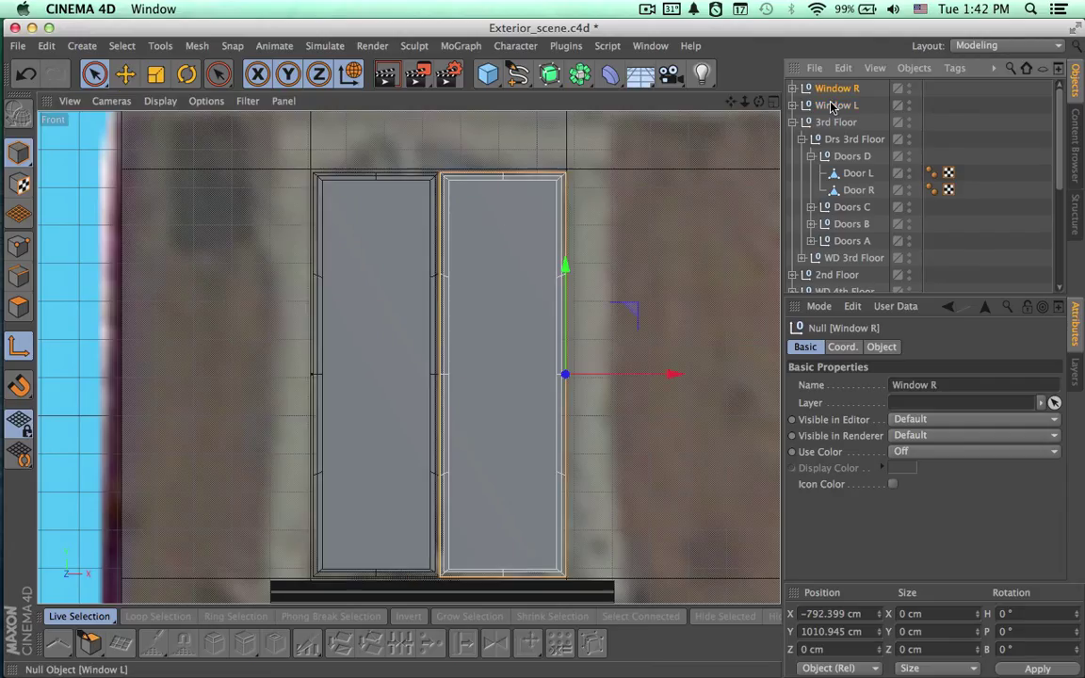
left_click_drag(832, 87, 834, 106)
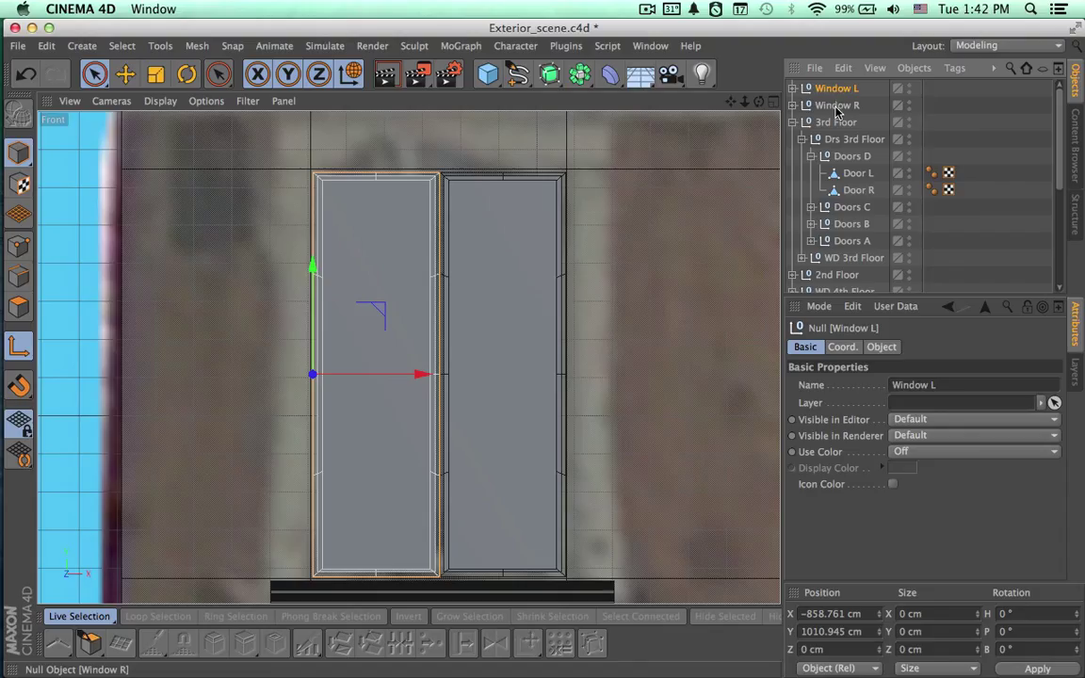
left_click(836, 107)
left_click(834, 89, "ctrl")
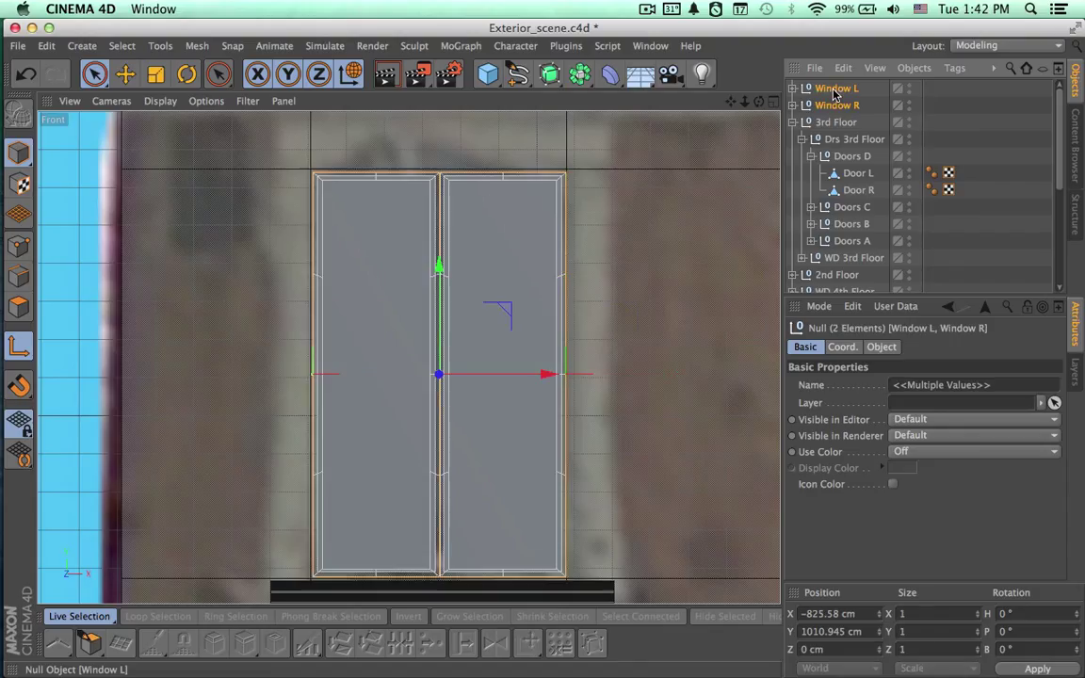
key("alt+g")
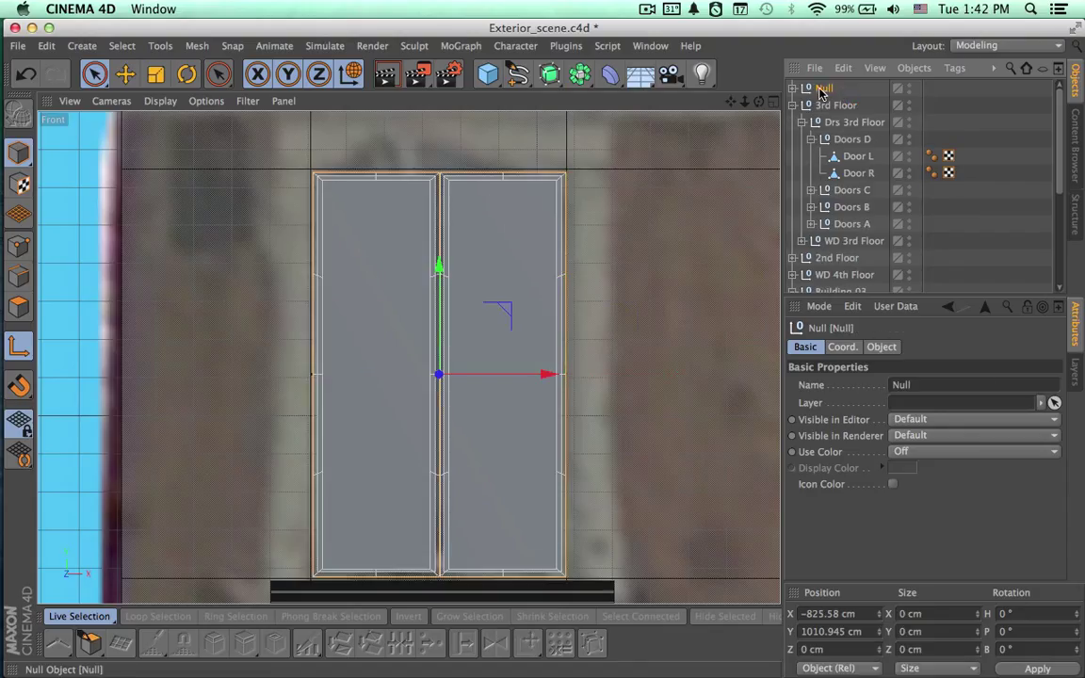
double_click(823, 89)
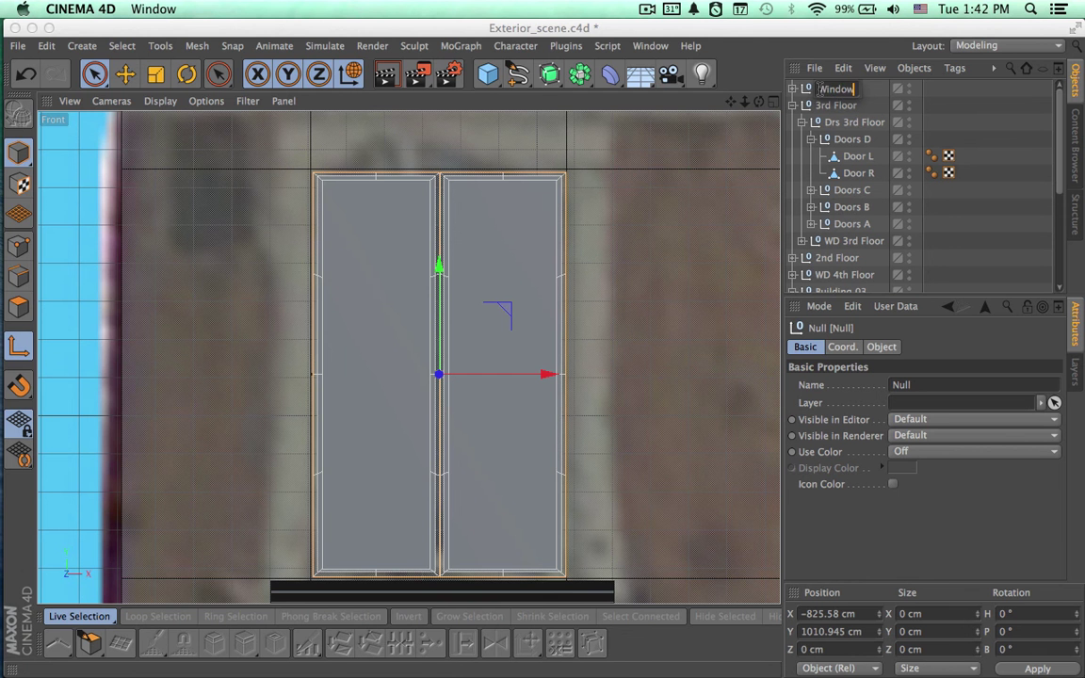
type("Window A")
key("Return")
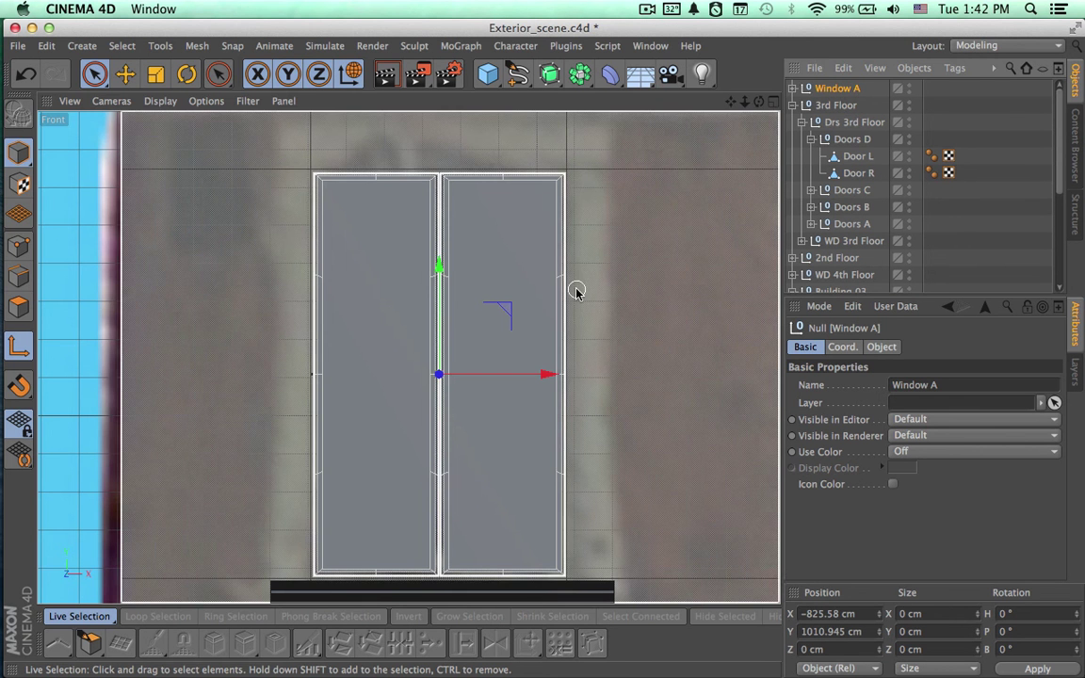
View Window A on the facade in the front view and in the maximized perspective view.
scroll(576, 291, "down", 6)
middle_click_drag(509, 373, 436, 366)
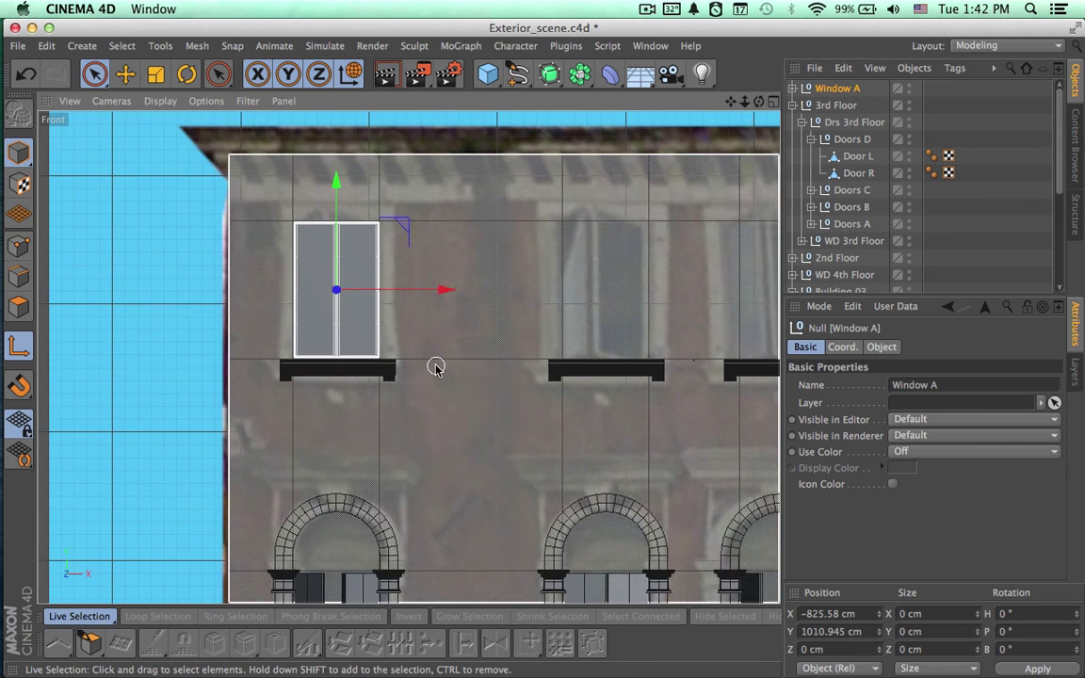
left_click(770, 102)
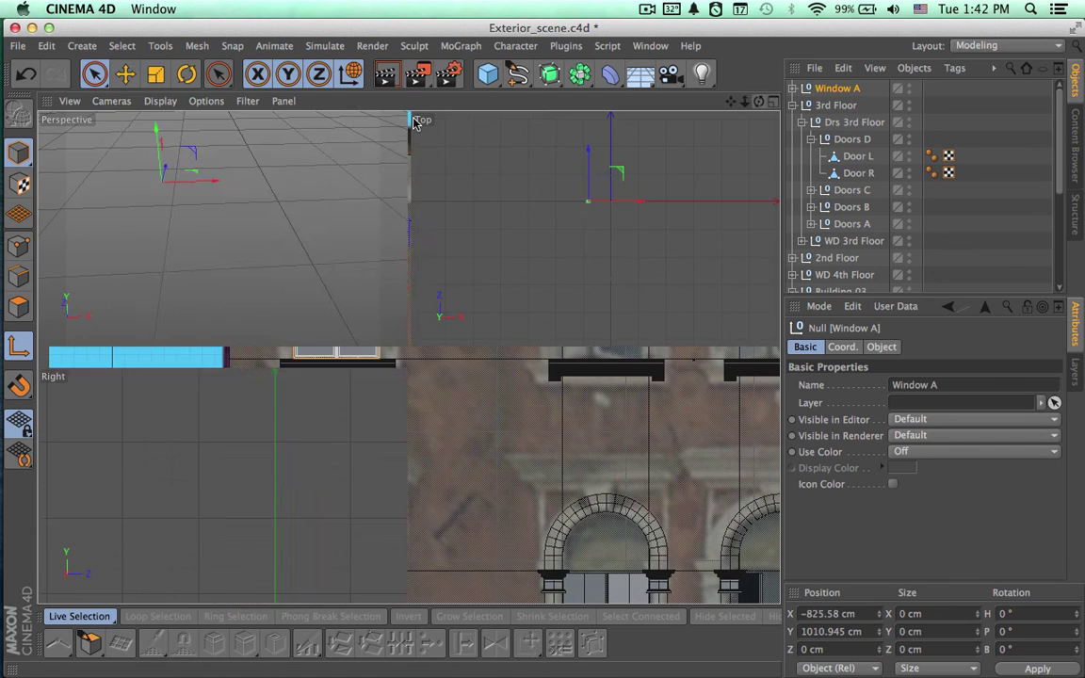
left_click(400, 101)
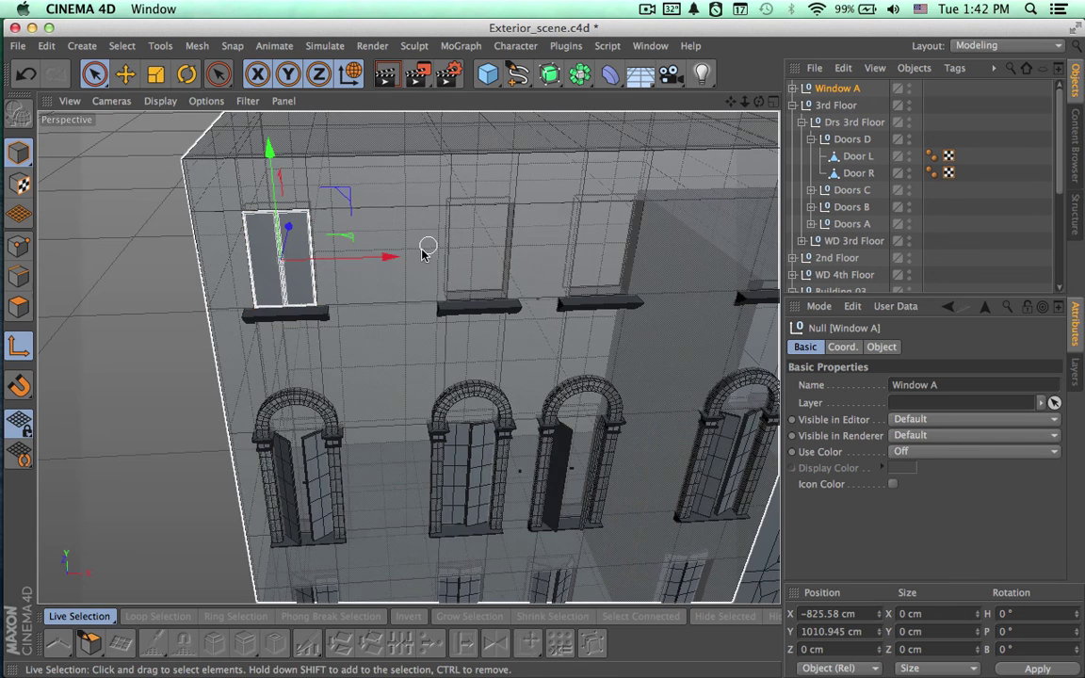
Leave axis-only editing and push Window A back into its opening to Z about 6.4 cm.
scroll(327, 296, "up", 5)
left_click_drag(327, 295, 419, 326, "alt")
middle_click_drag(418, 326, 302, 414, "alt")
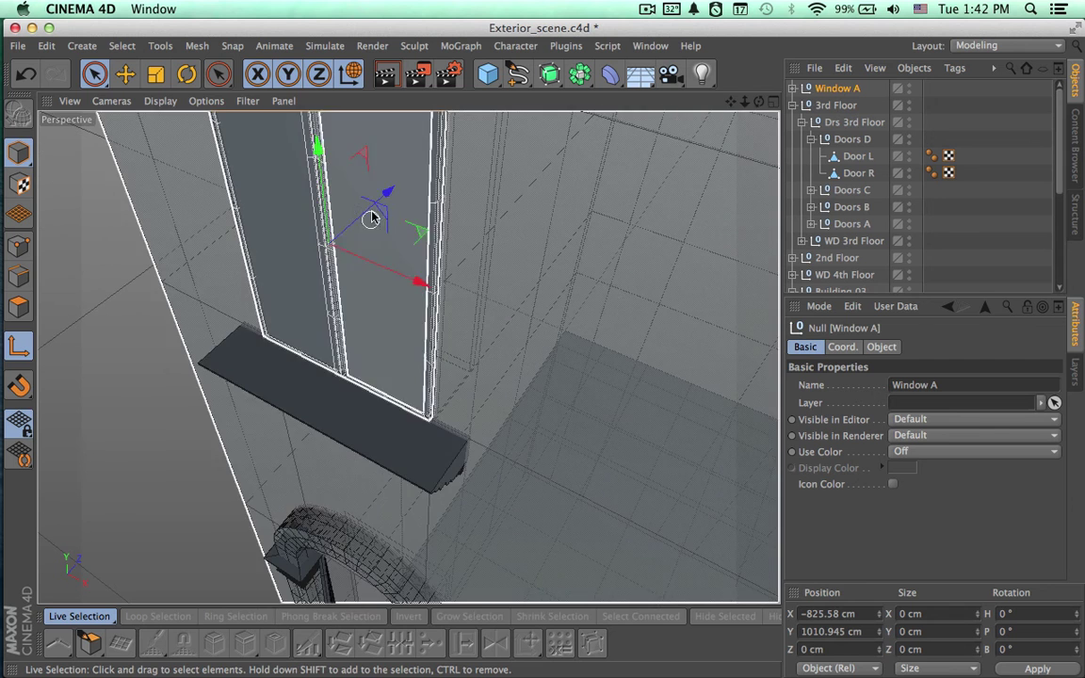
key("l")
left_click_drag(390, 199, 539, 268)
Render a preview of Window A in its opening from an angled perspective.
right_click_drag(540, 269, 449, 265, "alt")
left_click_drag(503, 379, 615, 368, "alt")
middle_click_drag(563, 400, 463, 404, "alt")
key("super+r")
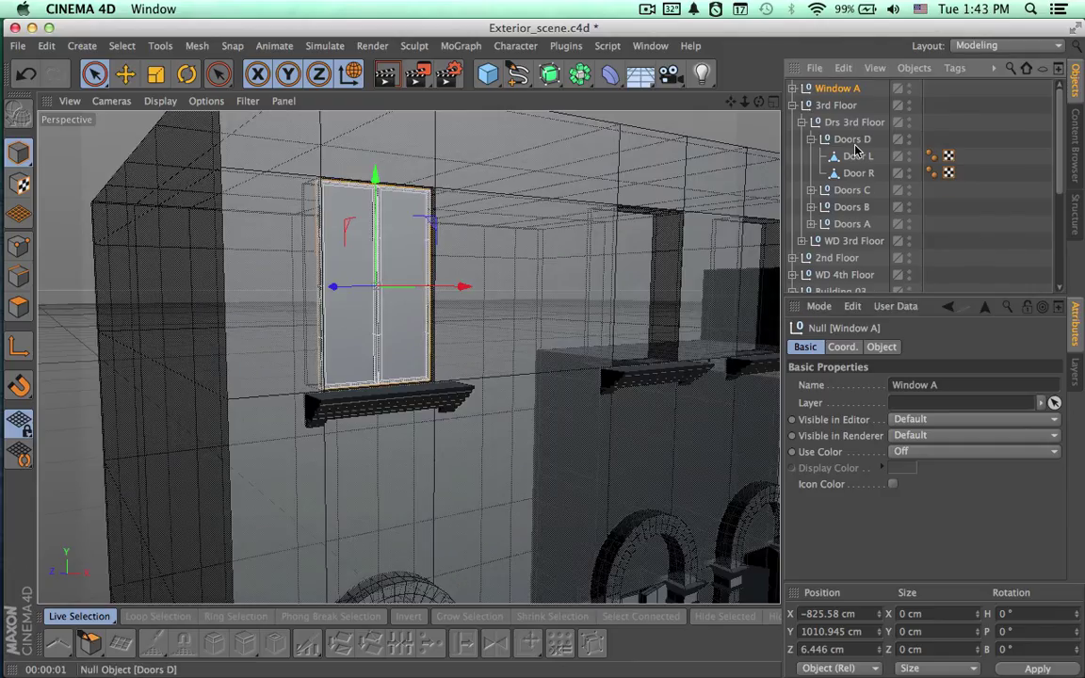
Duplicate Window A and, in the front view, move the copy to the second fourth-floor opening at X about -619.5 cm.
key("ctrl+c")
key("ctrl+v")
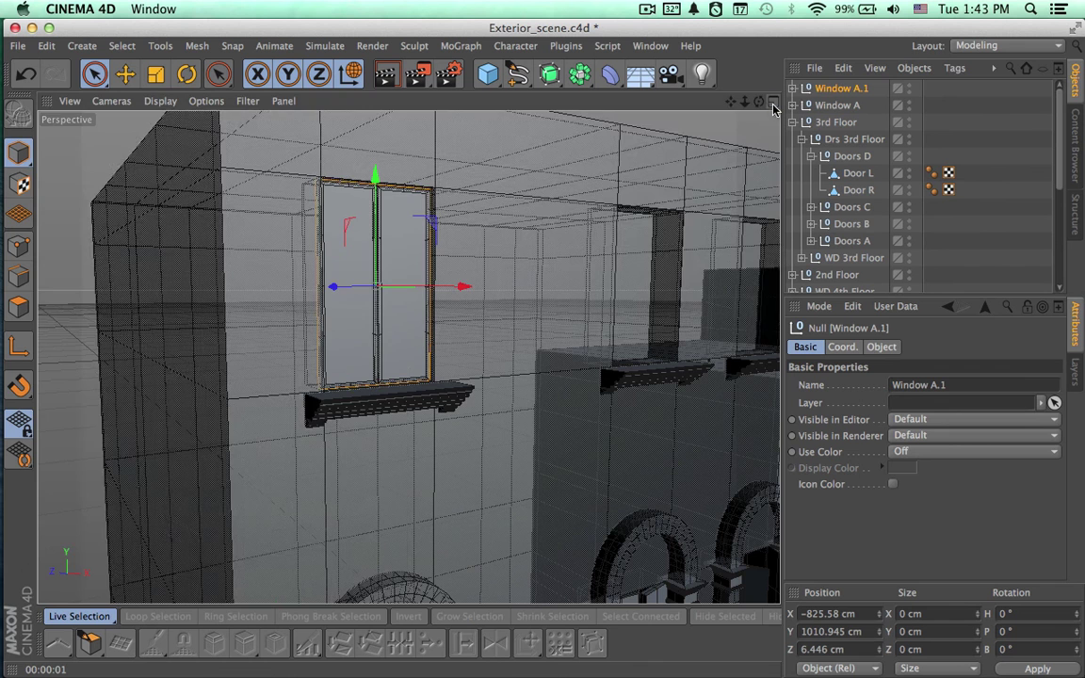
left_click(772, 103)
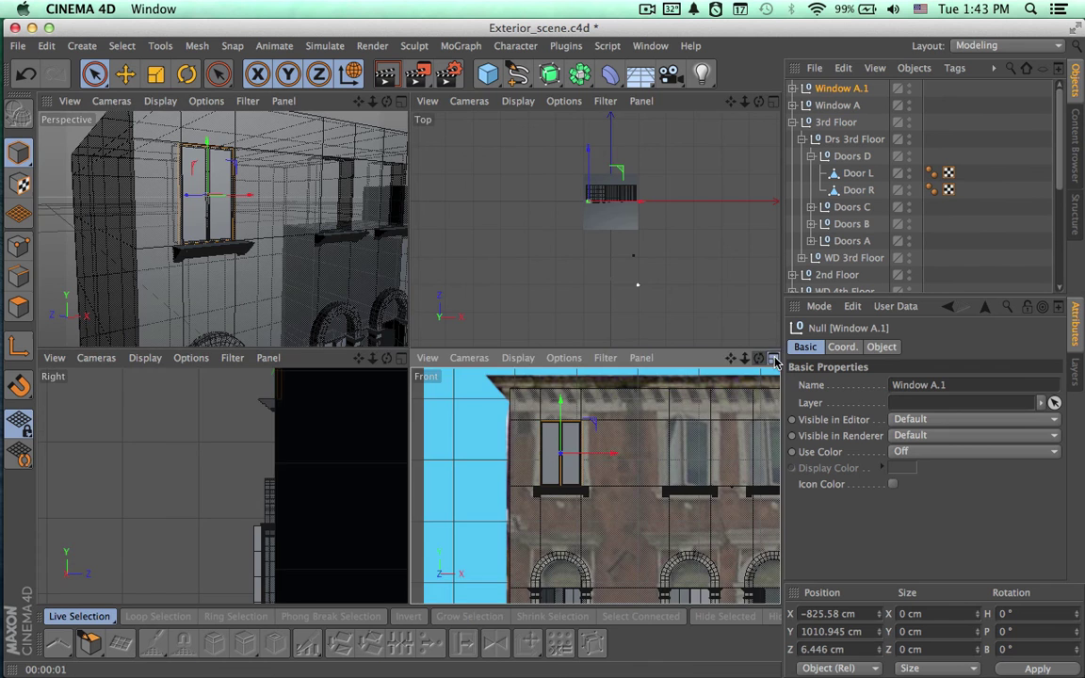
left_click(772, 358)
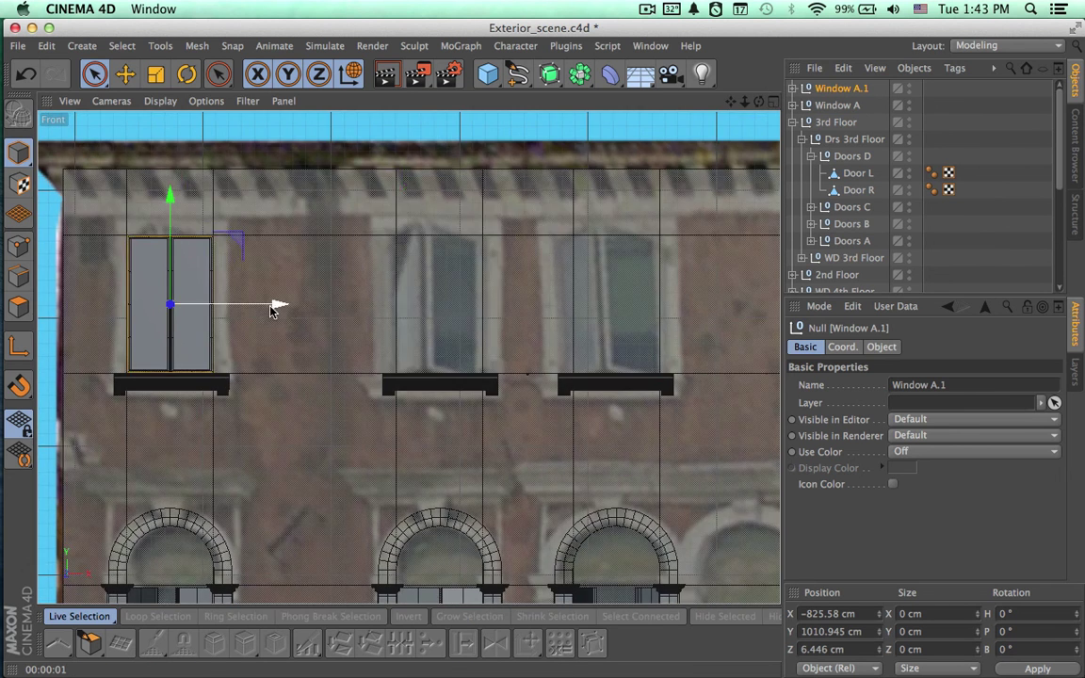
left_click_drag(279, 305, 540, 293)
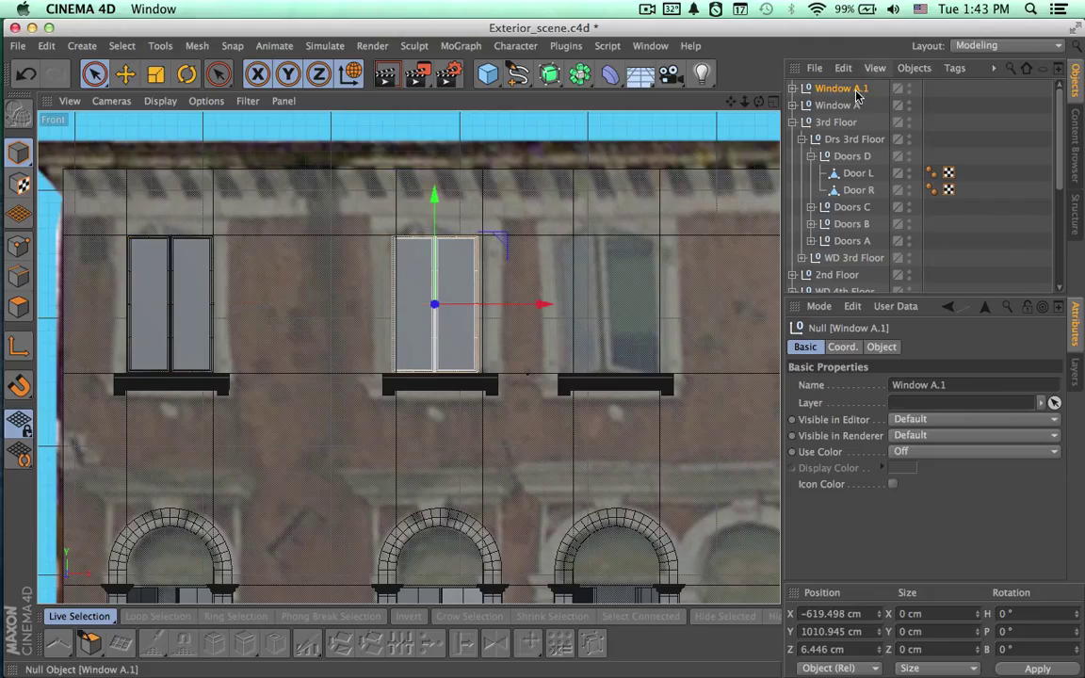
Rename the copy Window B and fit it precisely in the second opening at X about -615.9 cm.
double_click(852, 89)
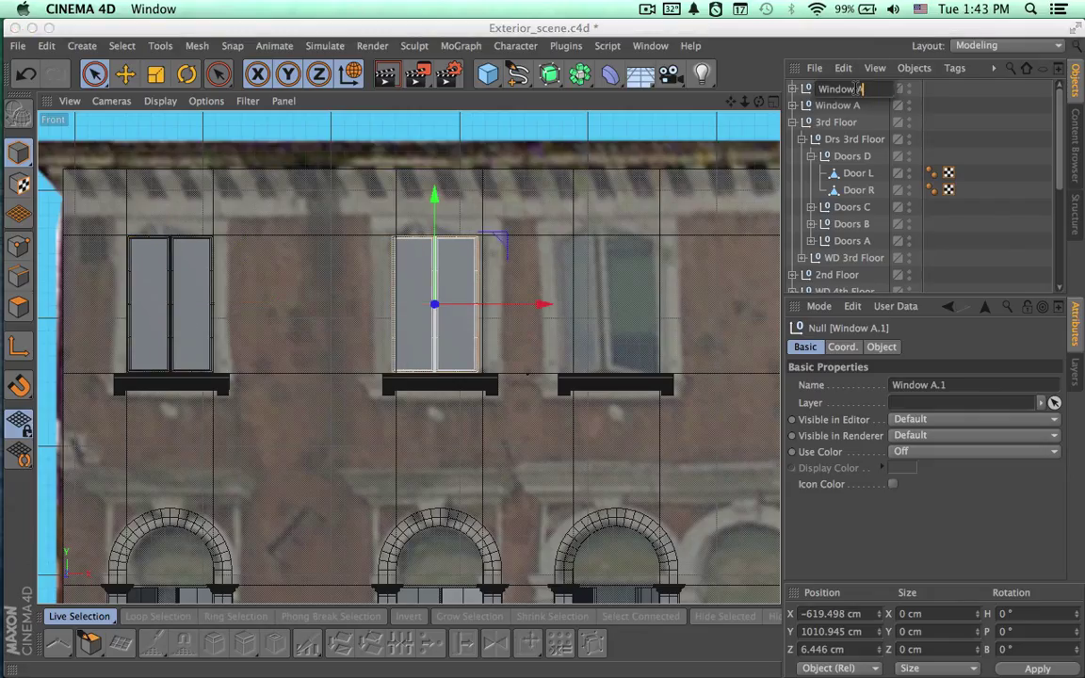
type("Window B")
key("Return")
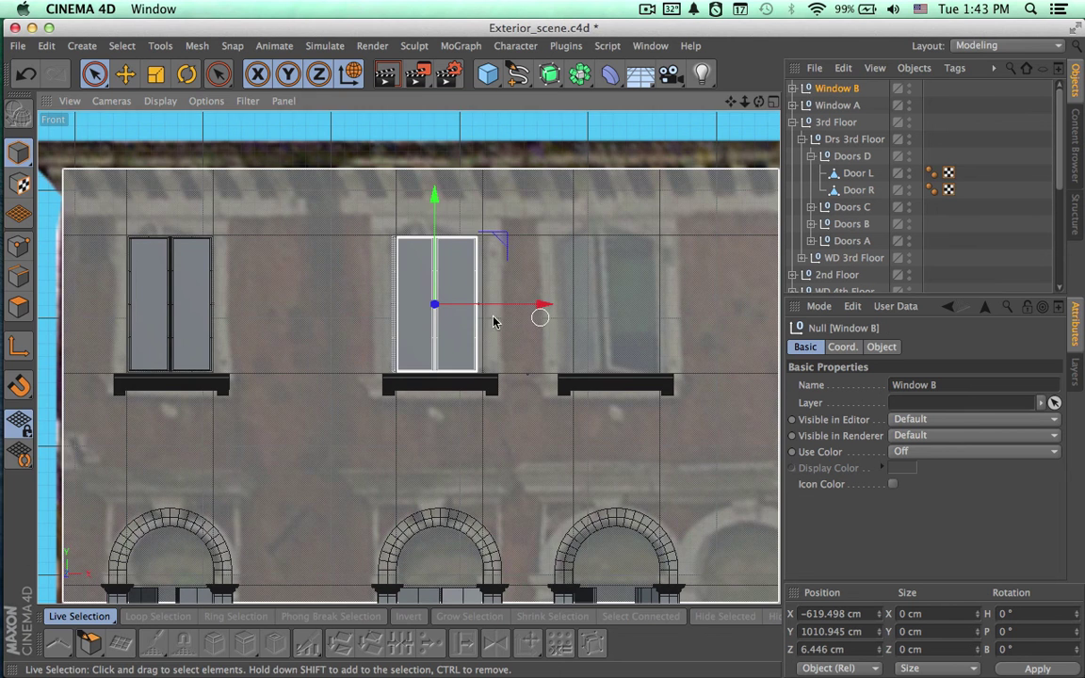
scroll(540, 314, "up", 4)
scroll(584, 308, "up", 2)
left_click_drag(419, 279, 431, 280)
middle_click_drag(454, 387, 398, 452, "alt")
Duplicate Window B and move the copy into the third fourth-floor opening at X about -477.5 cm.
key("ctrl+c")
key("ctrl+v")
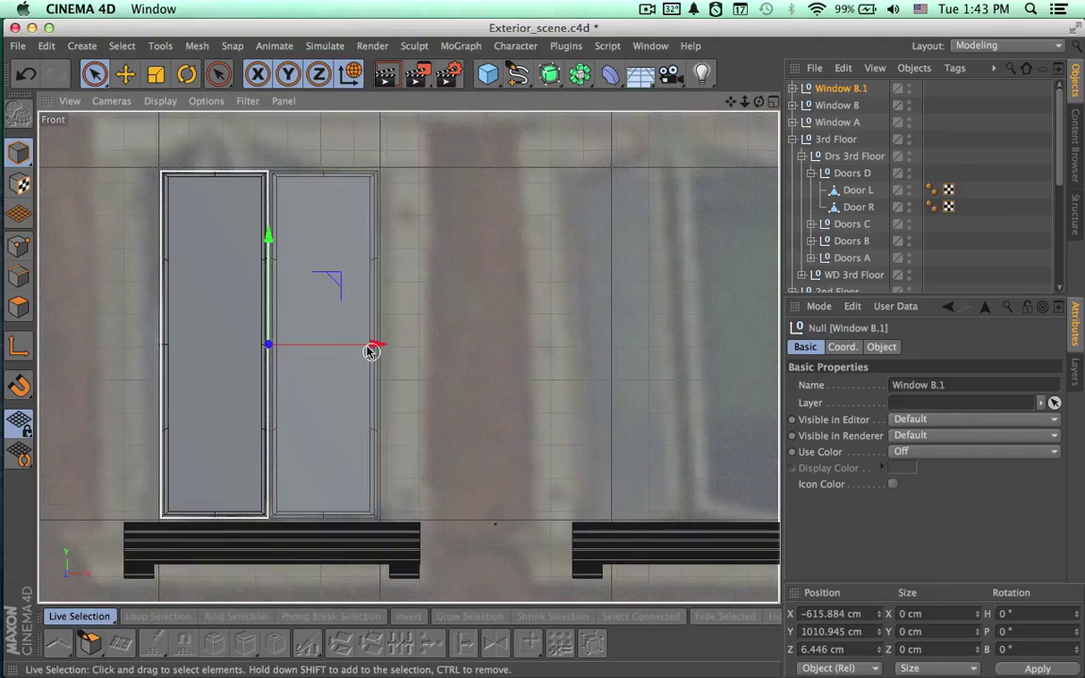
left_click_drag(375, 345, 756, 344)
middle_click_drag(673, 461, 415, 465, "alt")
left_click_drag(500, 350, 572, 347)
Rename the window copy in the third opening as Window C.
double_click(848, 89)
double_click(847, 88)
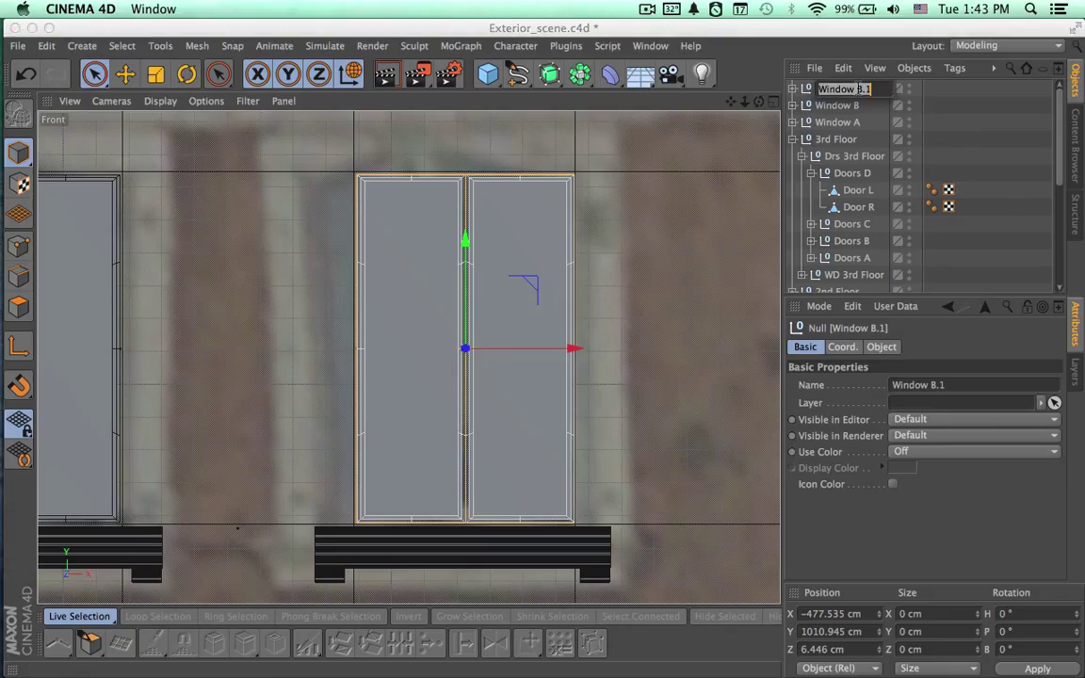
type("C")
key("Return")
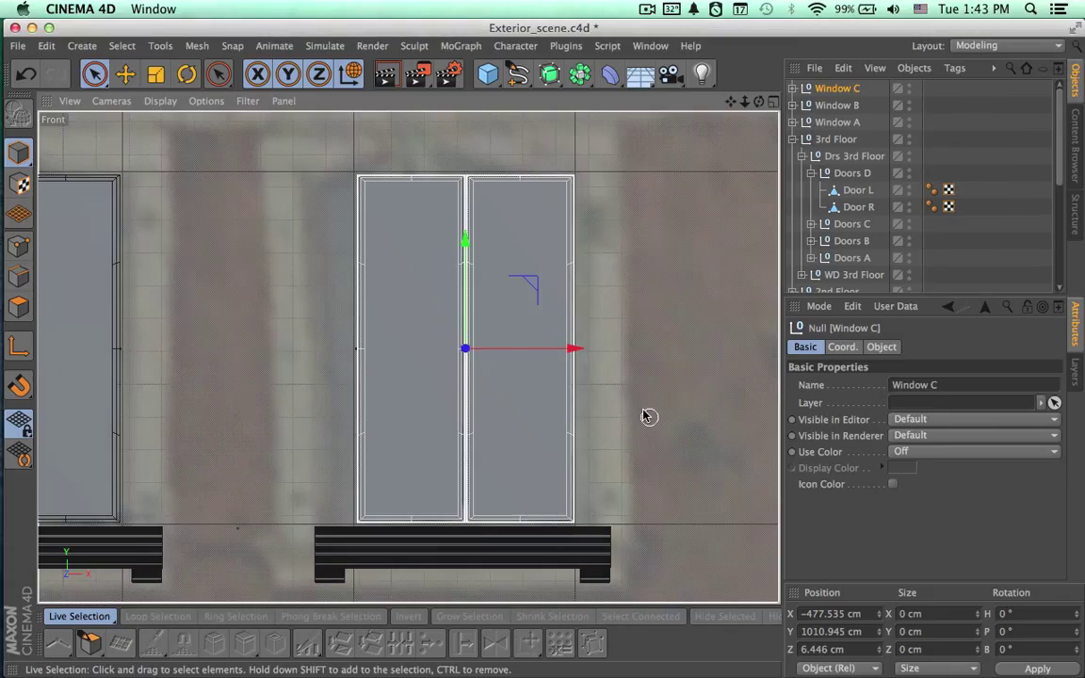
Duplicate Window C and fit the copy into the last fourth-floor opening at X about -270.2 cm.
scroll(649, 416, "down", 3)
right_click_drag(524, 395, 517, 392, "alt")
middle_click_drag(616, 452, 337, 396, "alt")
key("super+c")
key("super+v")
left_click_drag(402, 322, 726, 269)
scroll(706, 380, "up", 5)
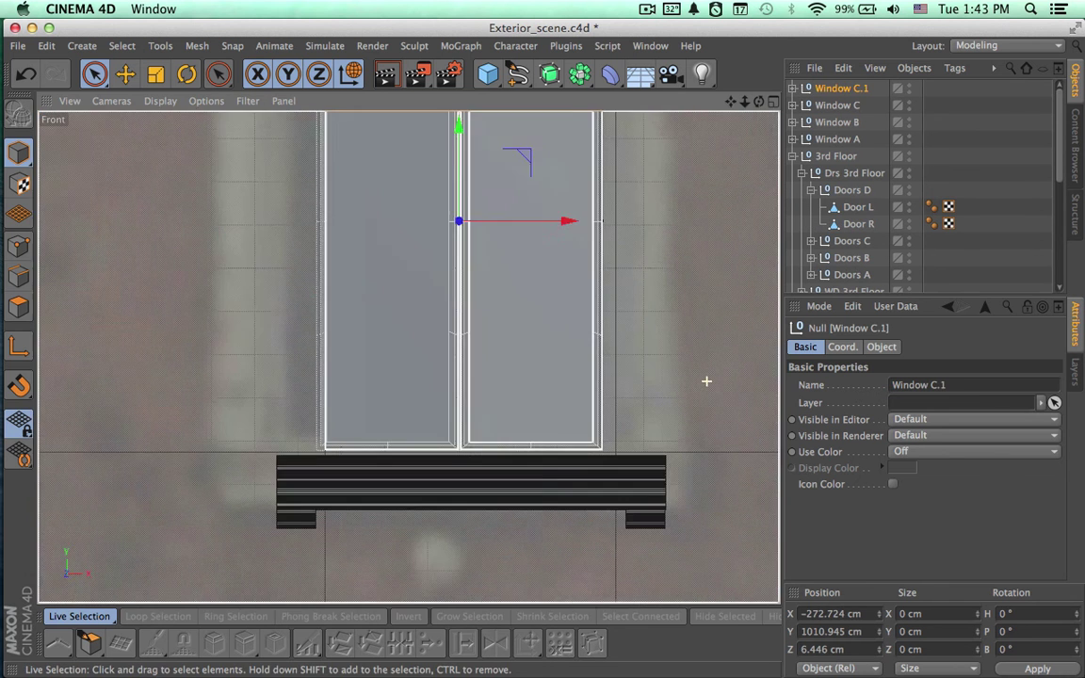
middle_click_drag(551, 292, 467, 391)
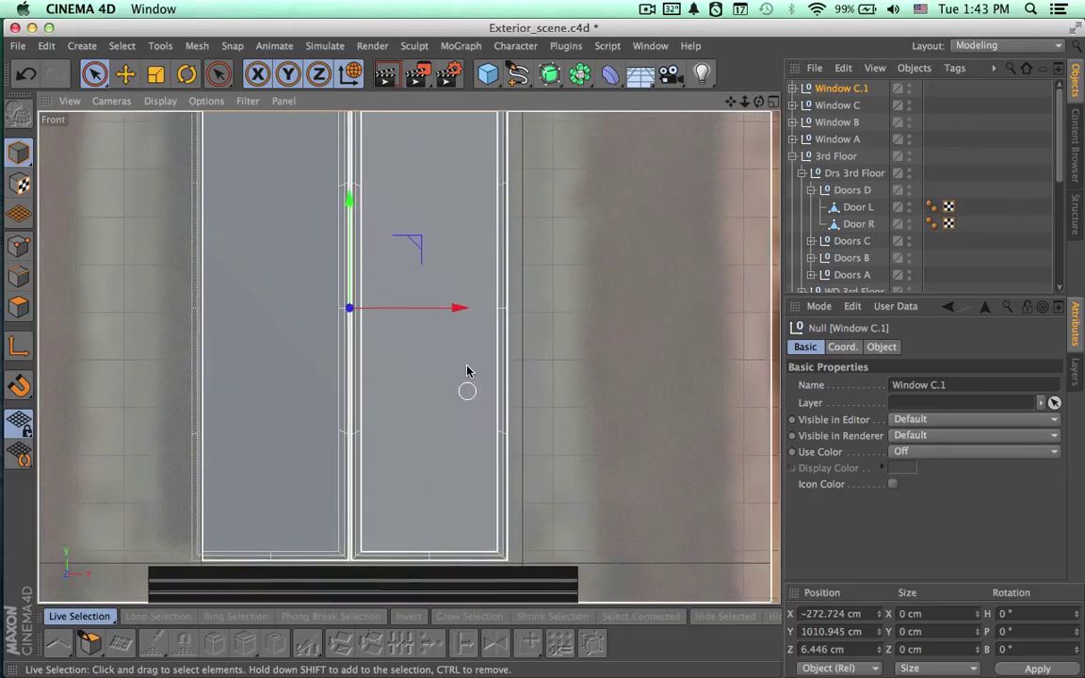
left_click_drag(453, 318, 468, 312)
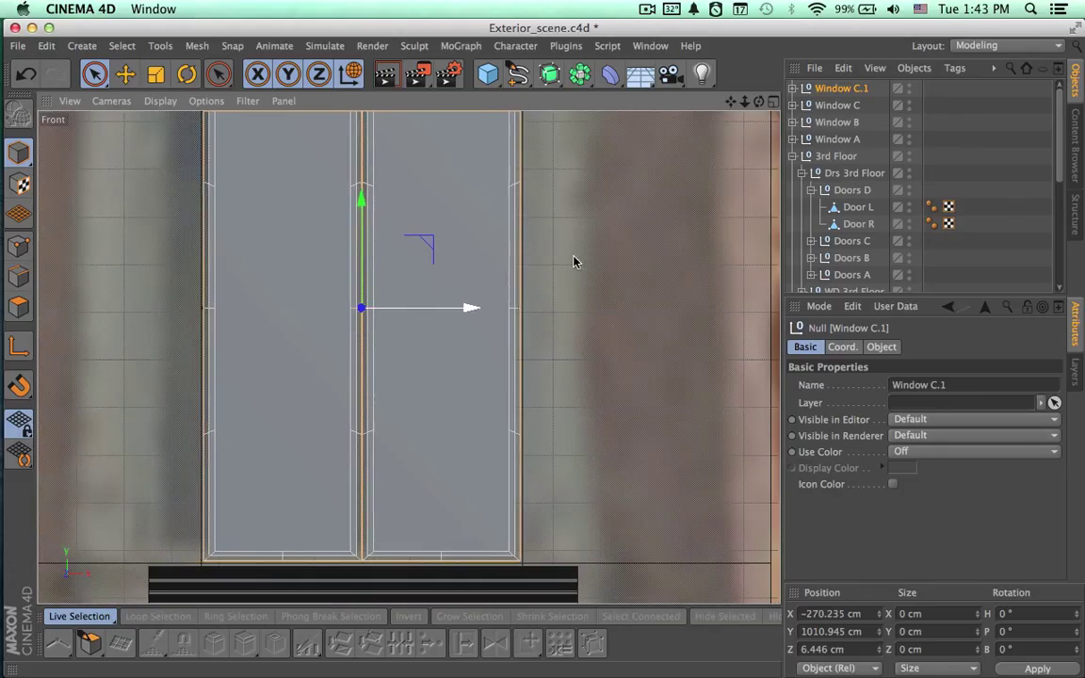
Rename the window copy in the last opening as Window D.
double_click(856, 88)
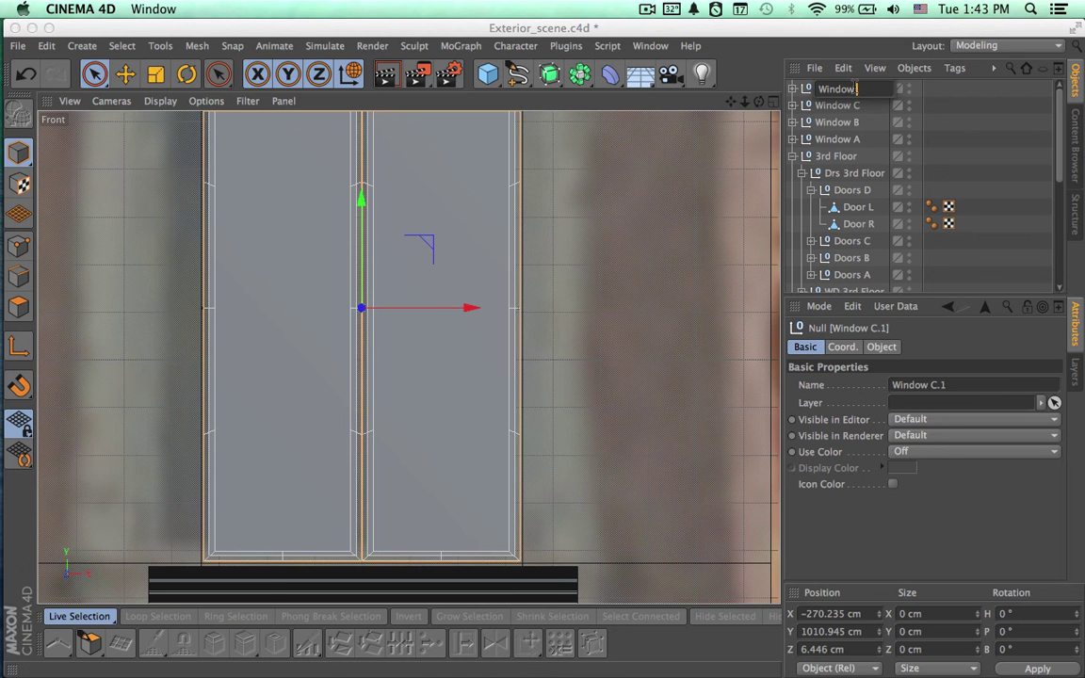
type("Window D")
key("Return")
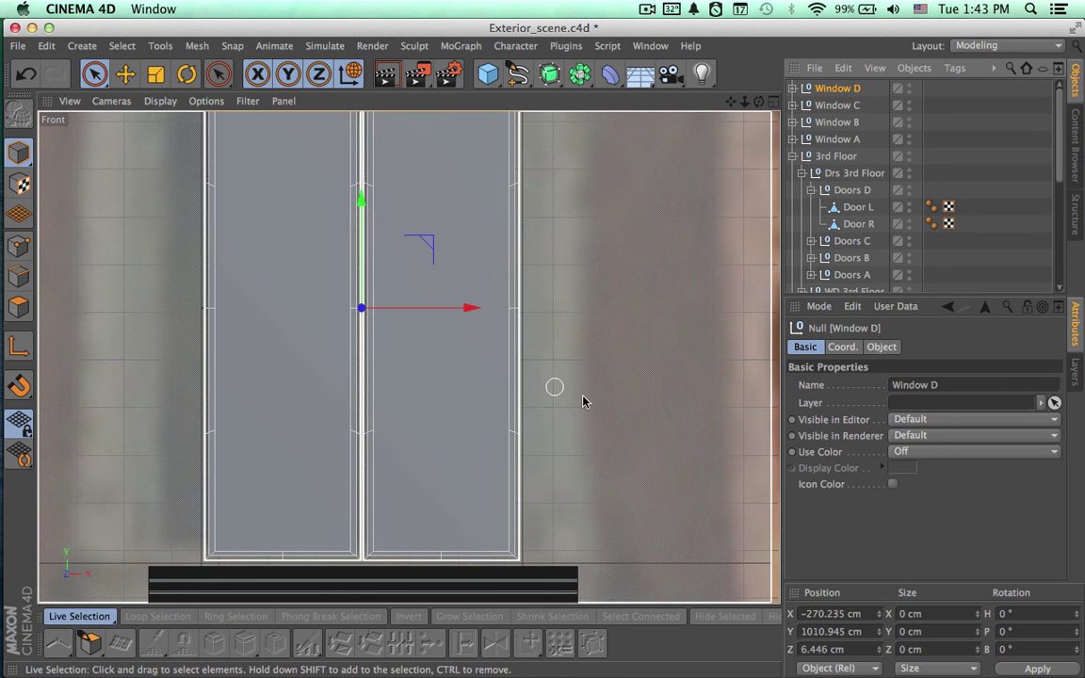
Group Window A through Window D under a null named Windows 4th Floor.
scroll(577, 397, "down", 5)
right_click_drag(351, 395, 278, 414, "alt")
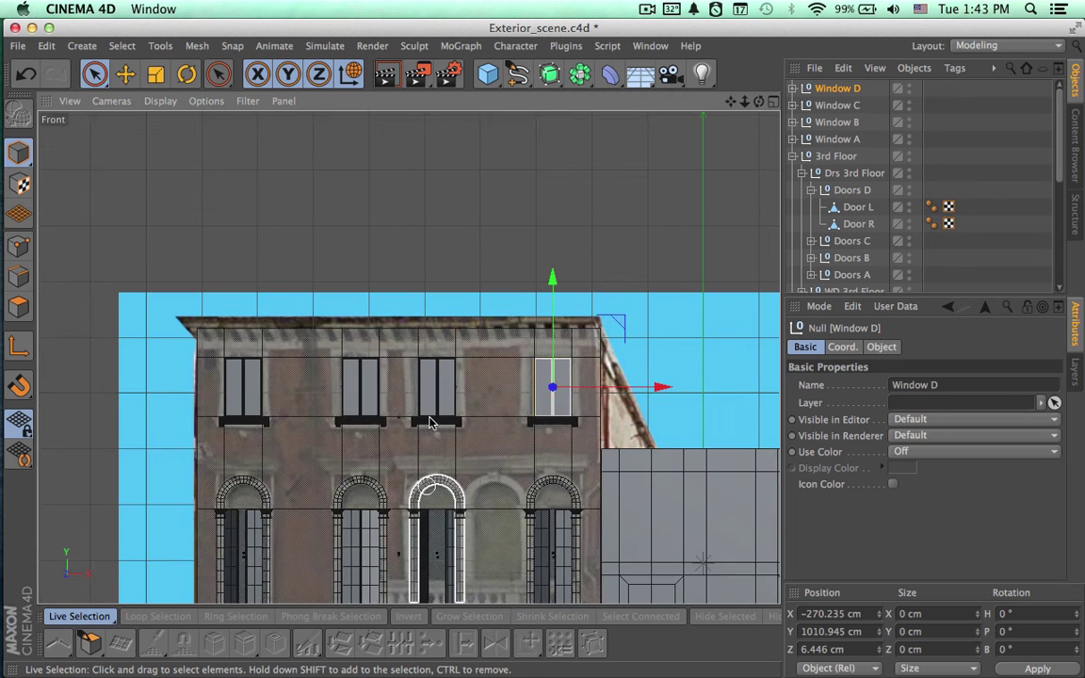
middle_click_drag(403, 454, 436, 363, "alt")
scroll(501, 412, "down", 3)
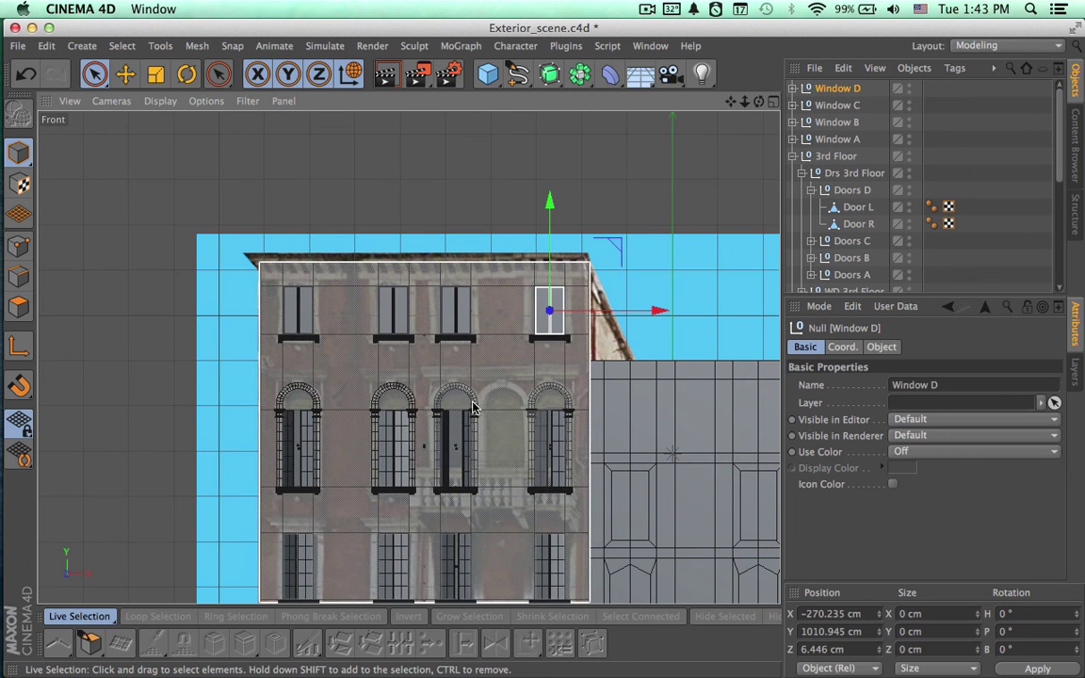
left_click(833, 139)
left_click(831, 90, "shift")
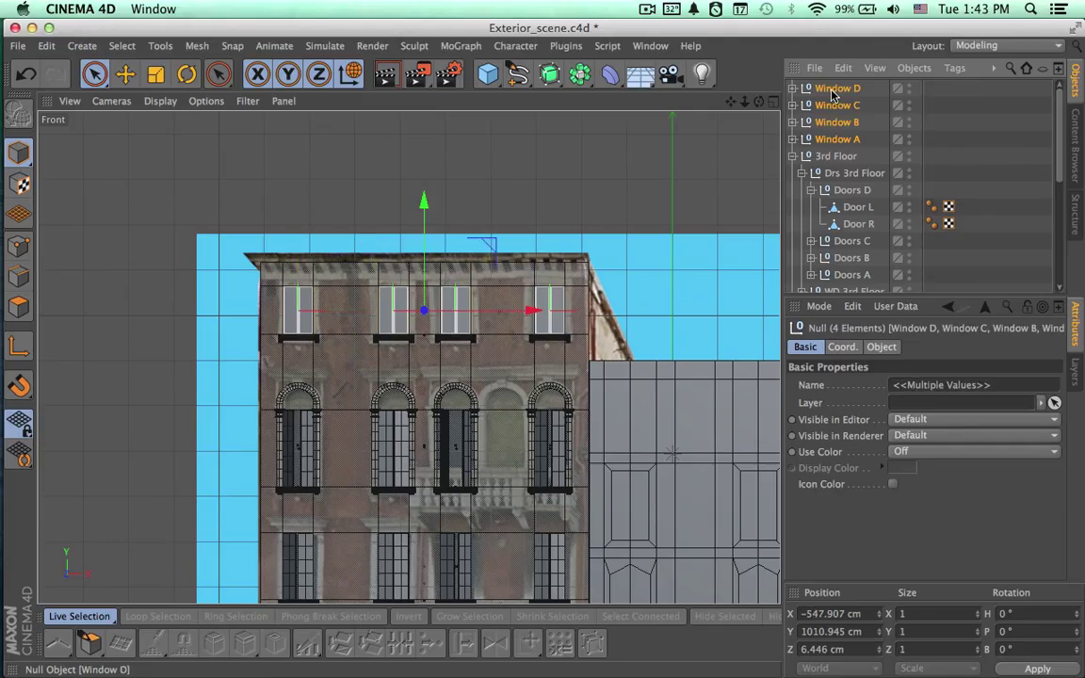
key("alt+g")
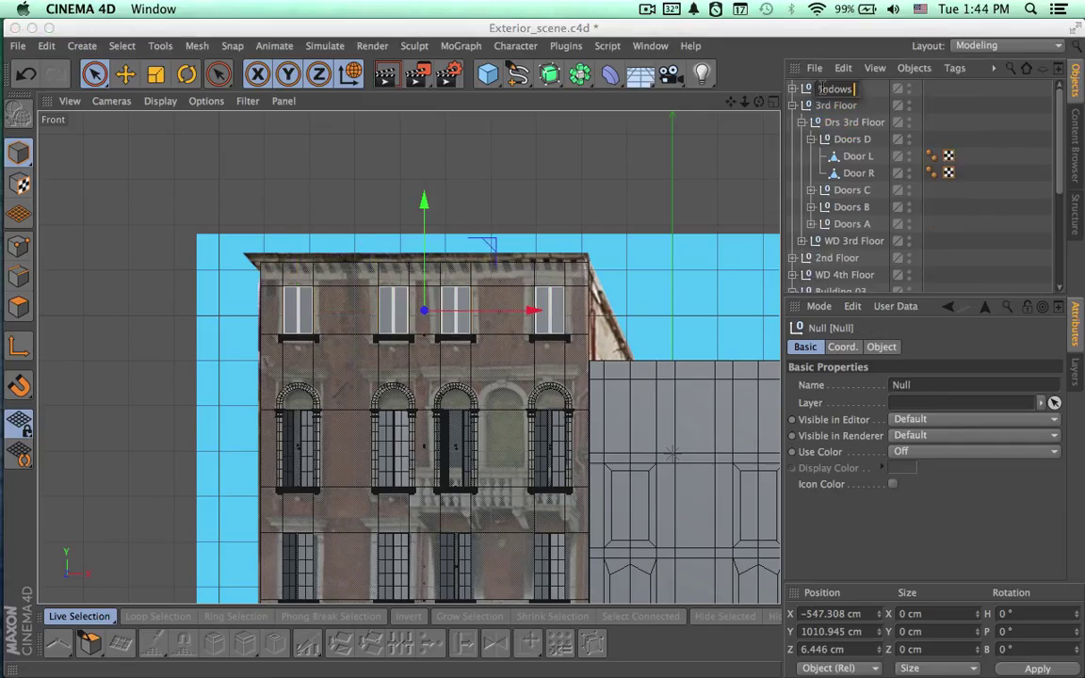
type("Floor")
key("Return")
Shorten the window group's name to Wds 4th Floor.
scroll(695, 211, "down", 4)
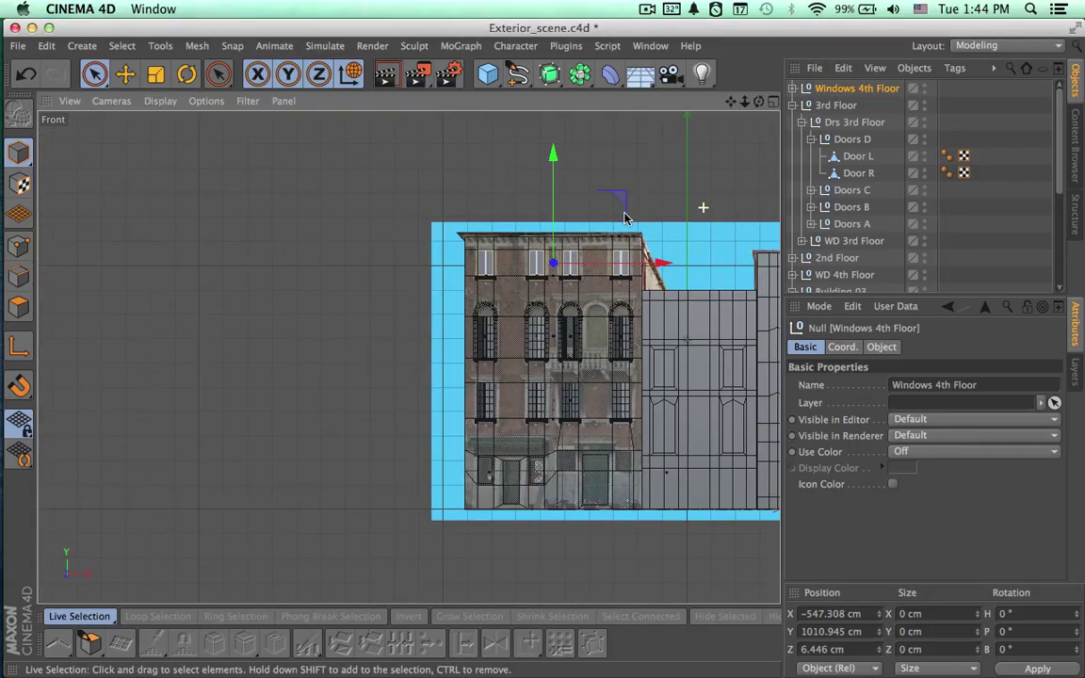
double_click(823, 90)
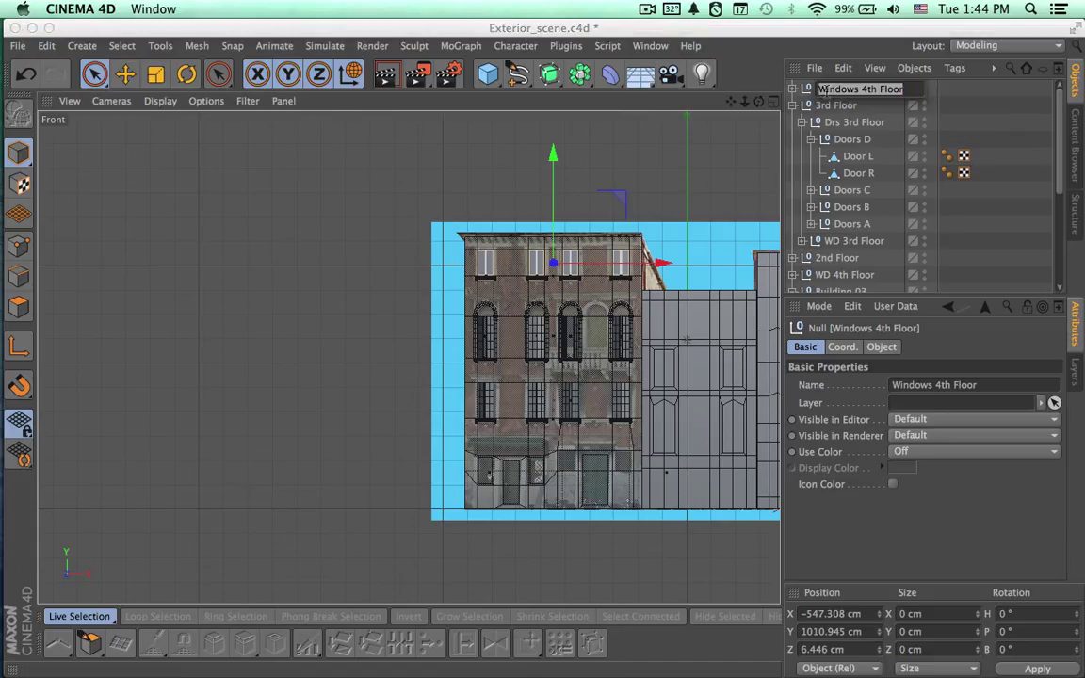
left_click_drag(826, 88, 844, 88)
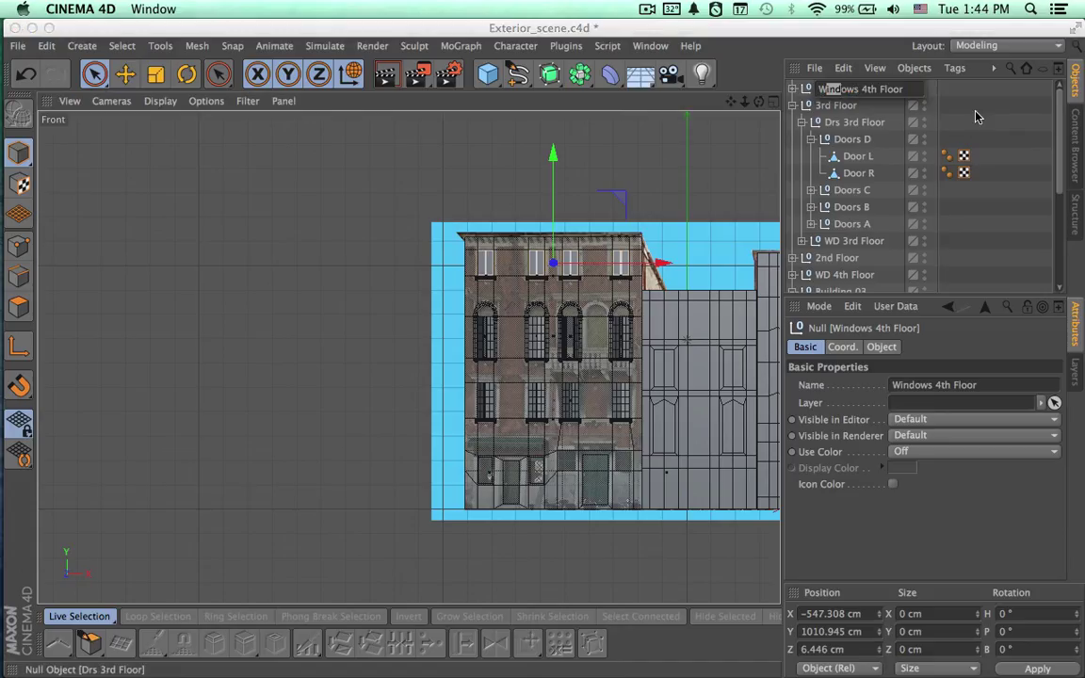
key("BackSpace")
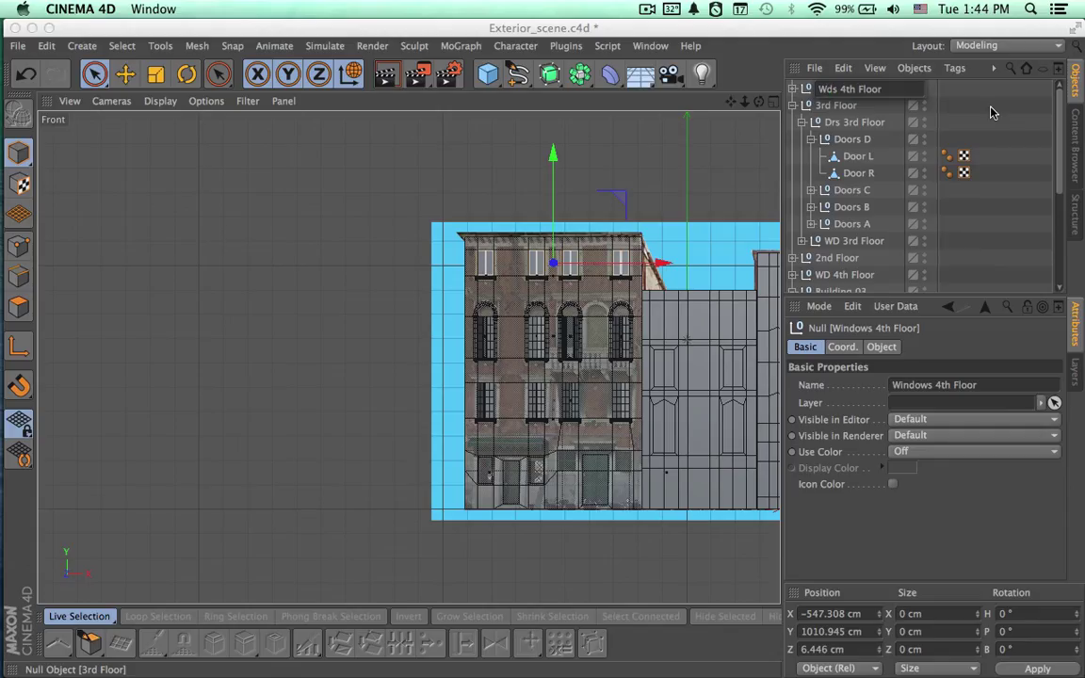
key("Return")
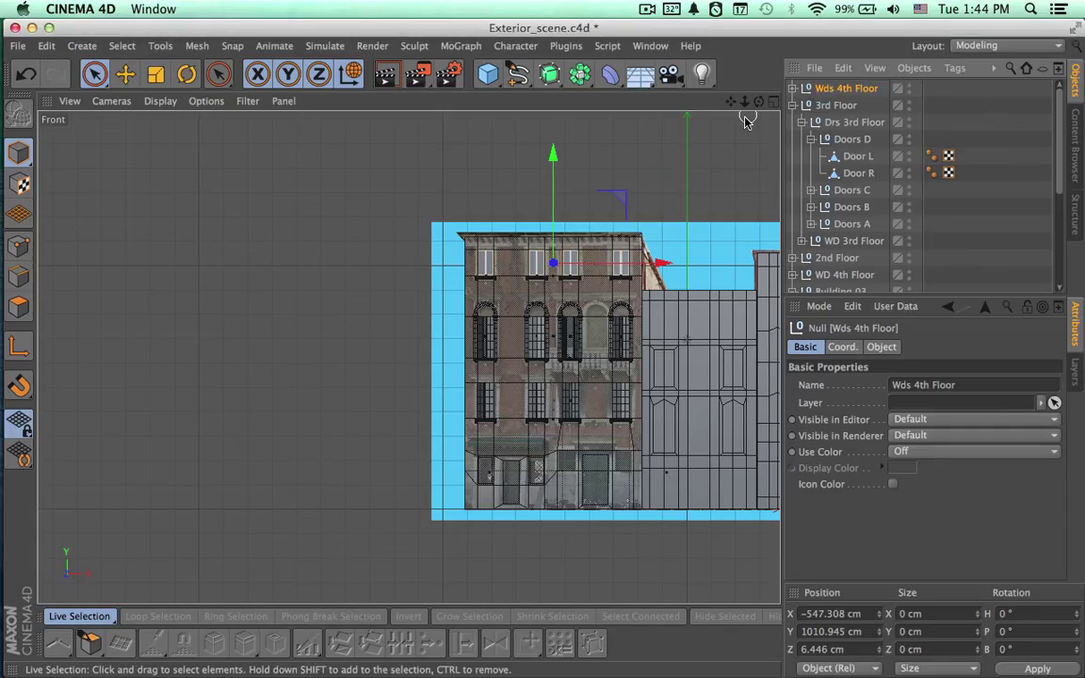
Collapse the 3rd Floor group and return to a maximized perspective view of the fourth-floor windows.
scroll(597, 282, "up", 5)
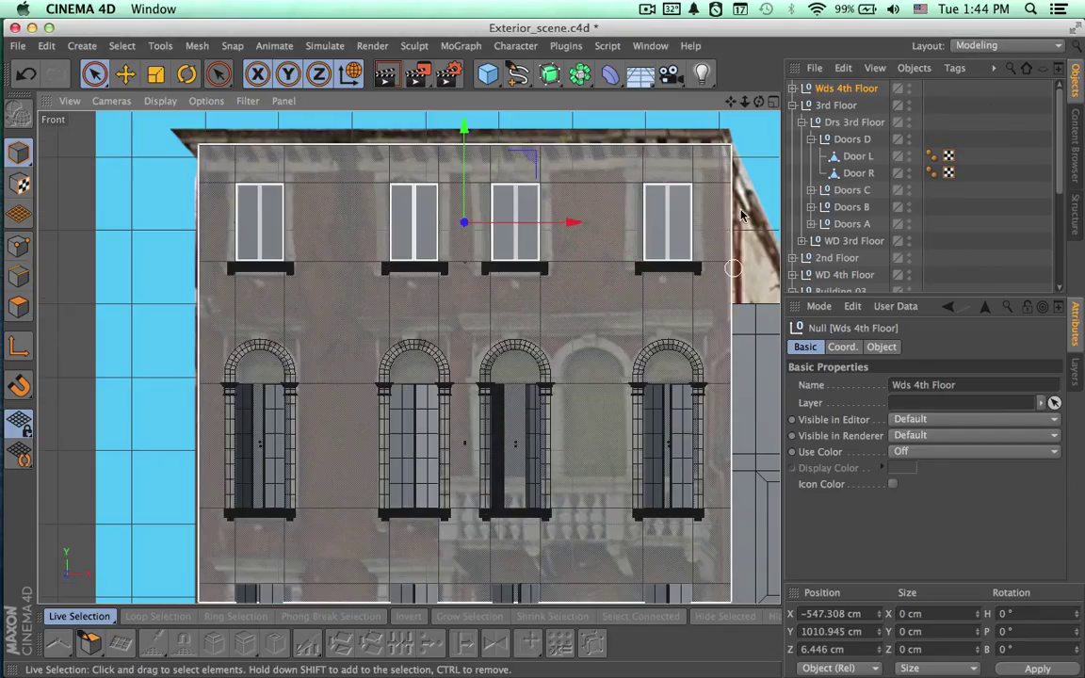
left_click(793, 106)
left_click(772, 101)
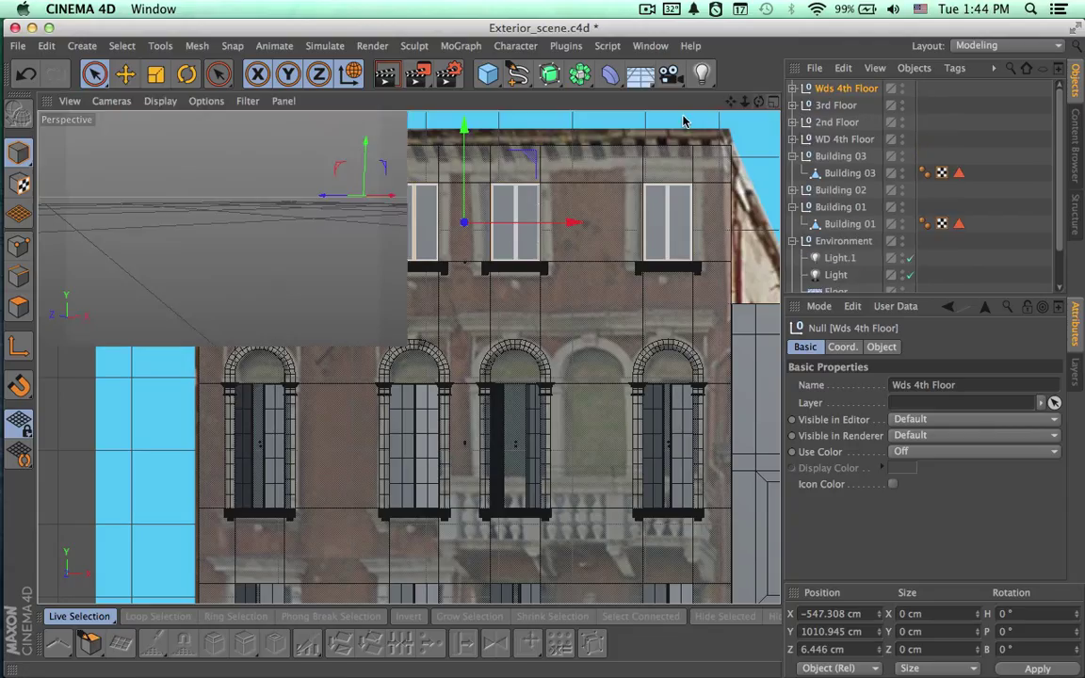
left_click(401, 102)
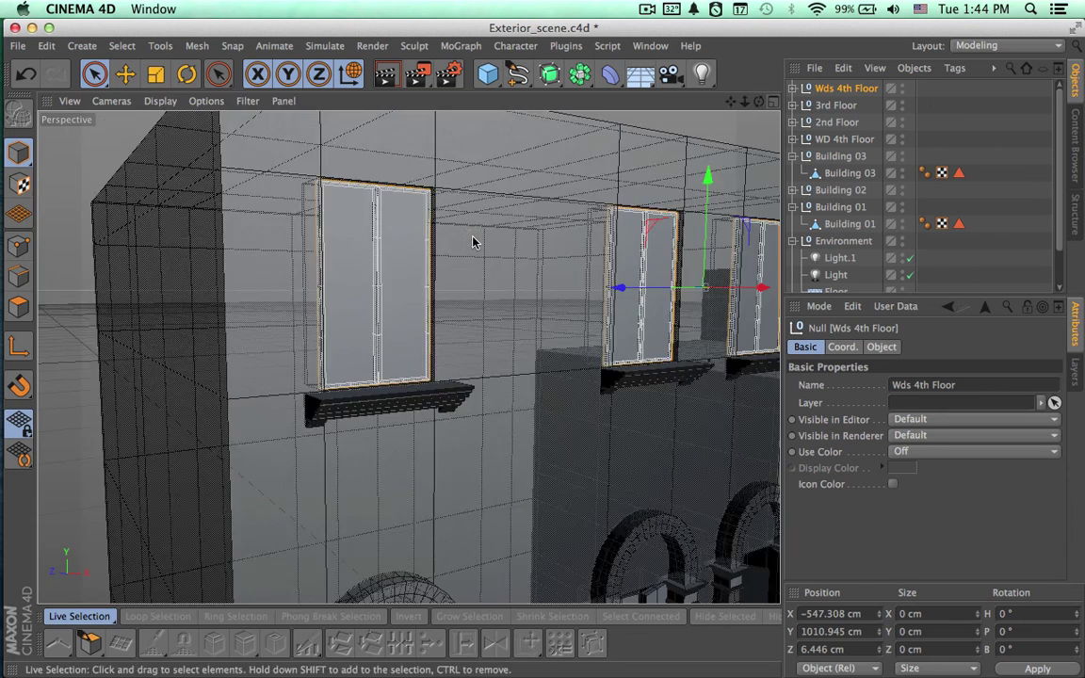
middle_click_drag(581, 326, 506, 304, "alt")
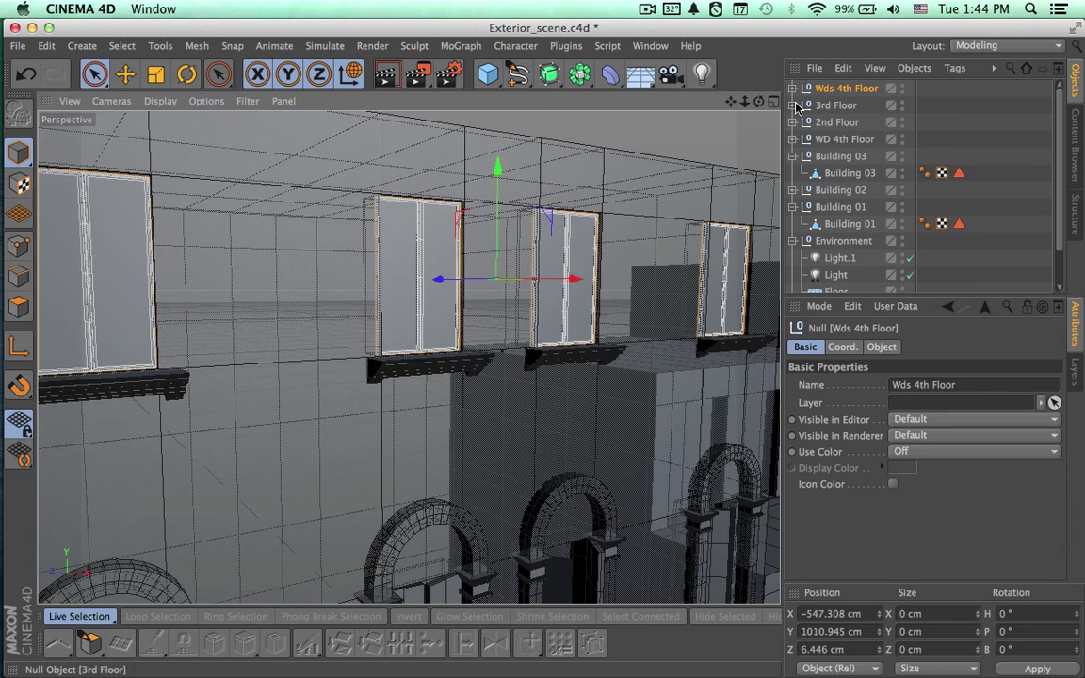
Swing Window C open by rotating its Window L and Window R leaves about their outer-edge axes.
left_click(793, 88)
left_click(843, 122)
left_click(802, 123)
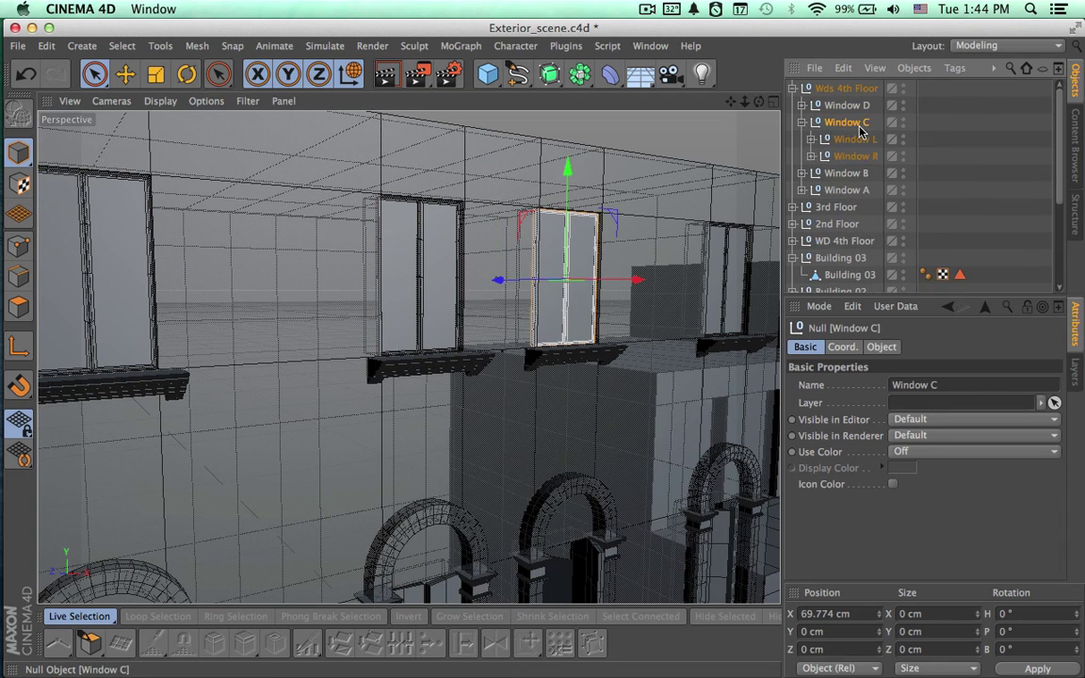
left_click(852, 139)
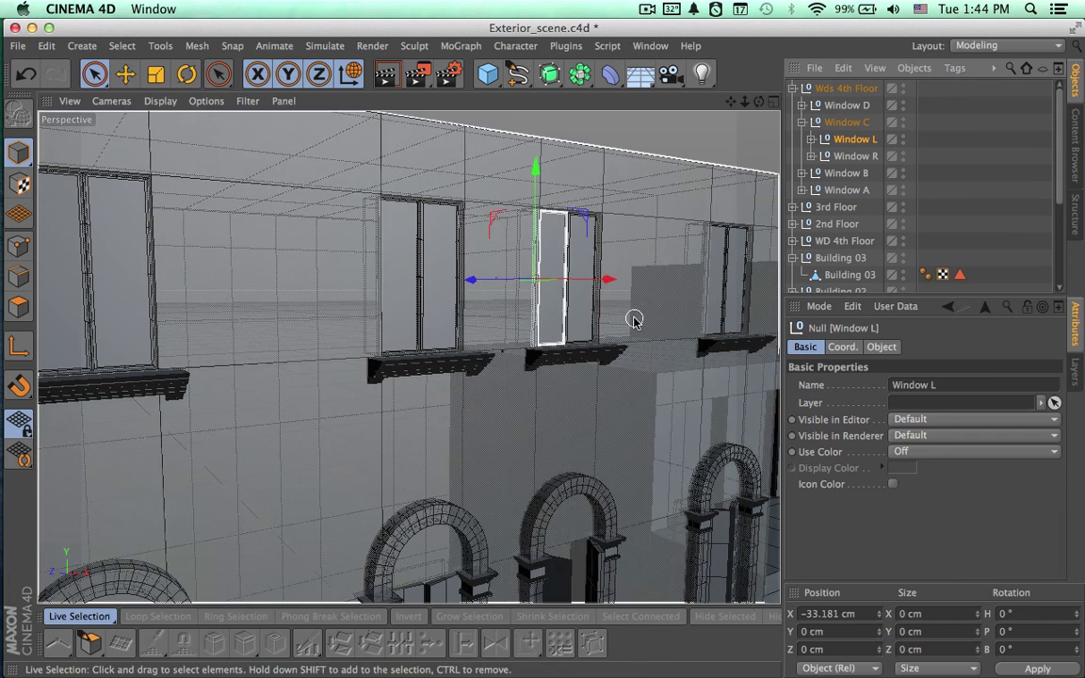
key("r")
left_click_drag(539, 278, 485, 283)
left_click_drag(666, 314, 605, 320, "alt")
left_click(848, 155)
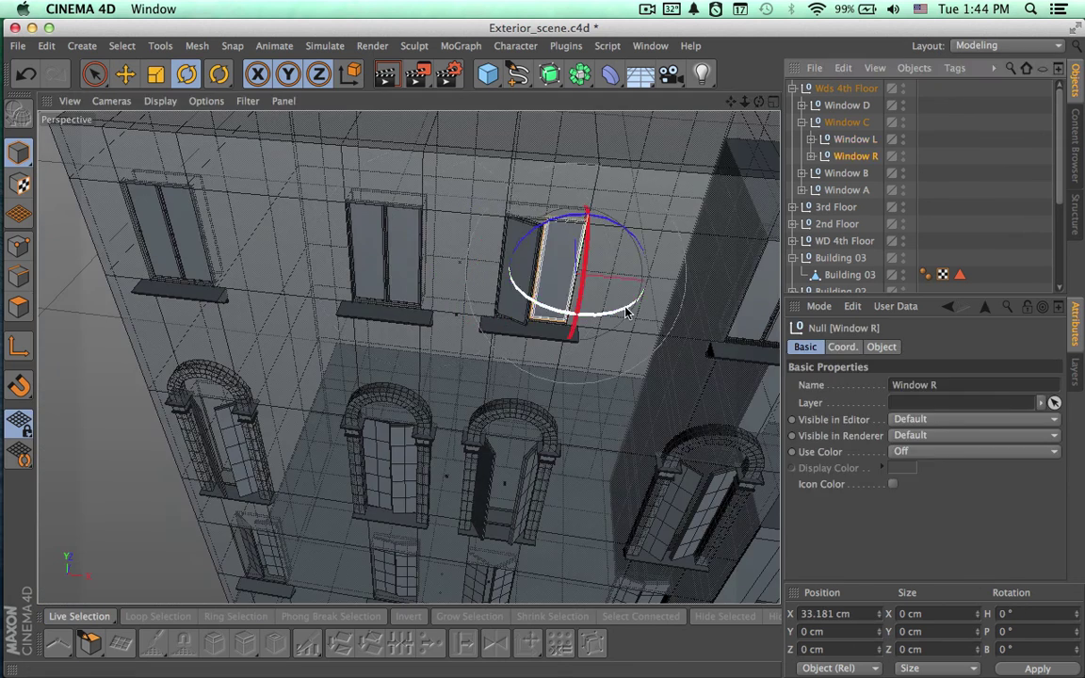
left_click_drag(624, 310, 636, 301)
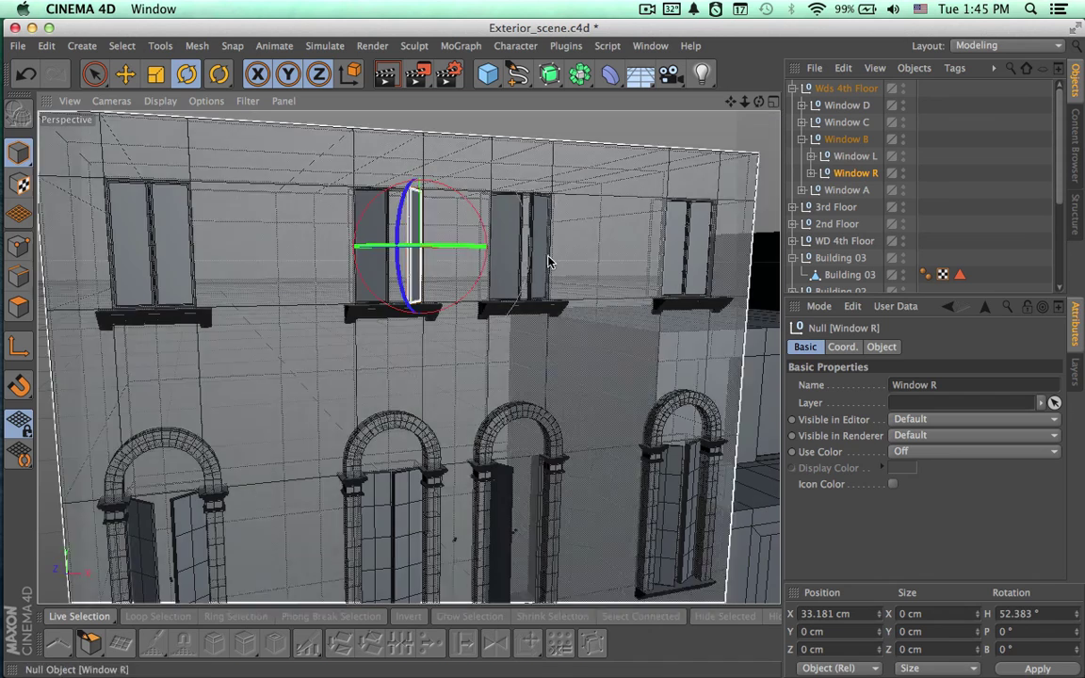
Rotate the Window R leaf of Window B to a heading of about 33 degrees.
left_click_drag(456, 246, 439, 245)
left_click_drag(675, 249, 667, 404, "alt")
left_click_drag(452, 360, 435, 361)
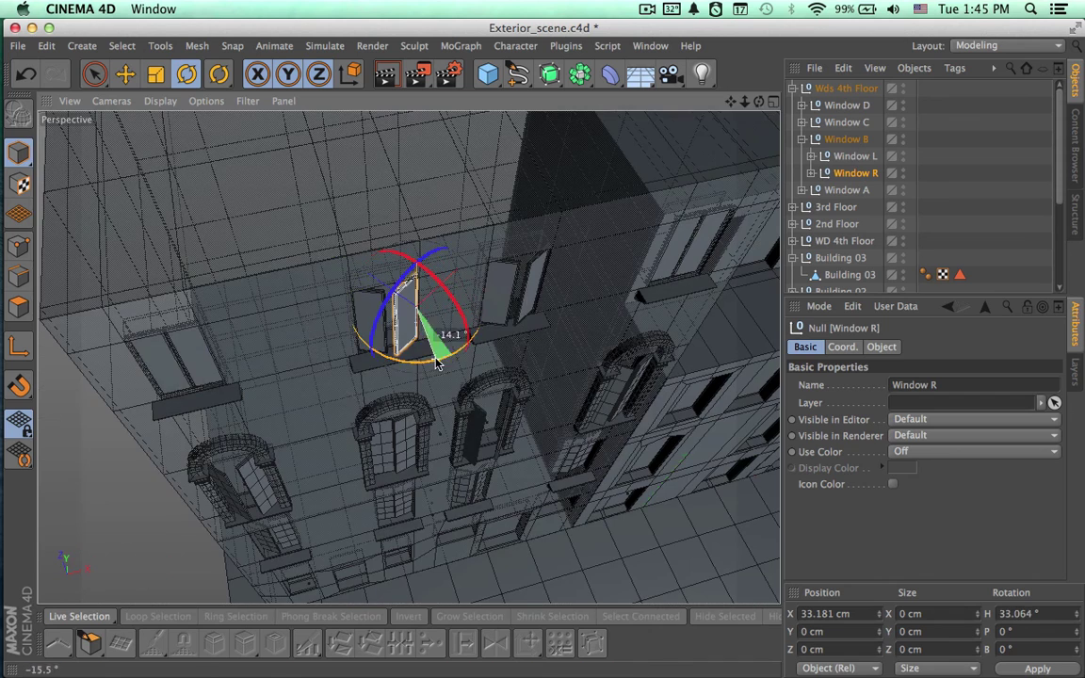
Swing both leaves of Window A open, turning Window R to a heading of about 14.8 degrees.
left_click(801, 190)
left_click(854, 207)
left_click_drag(198, 397, 153, 386)
left_click(854, 224)
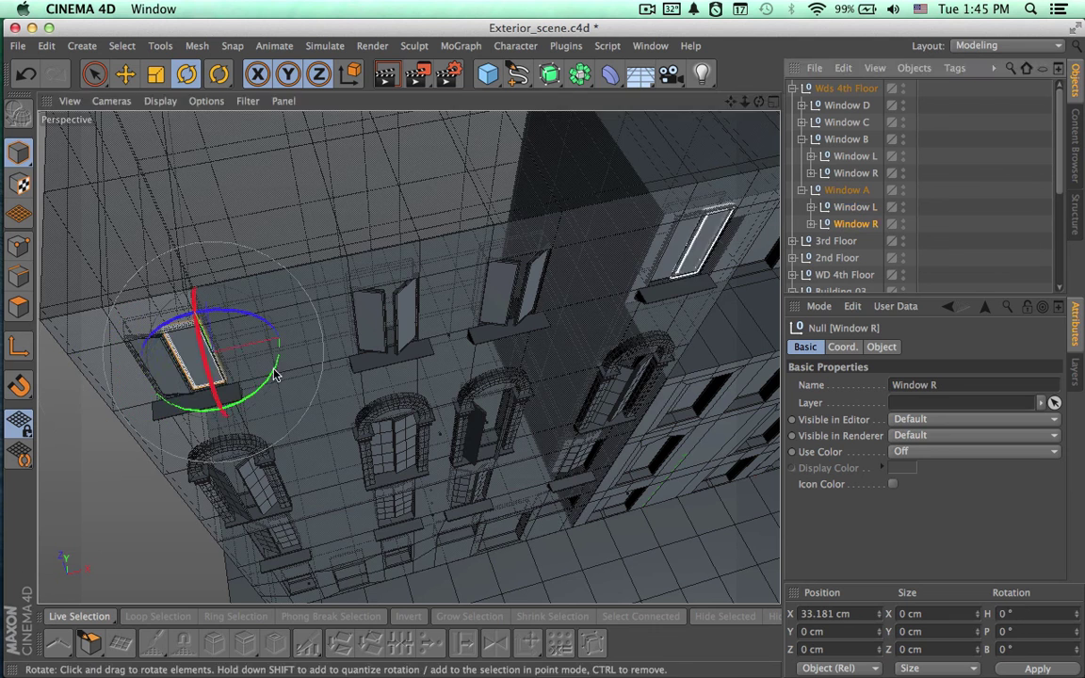
left_click_drag(254, 392, 270, 378)
Frame all three building facades from street level and render a preview.
left_click_drag(404, 439, 489, 316, "alt")
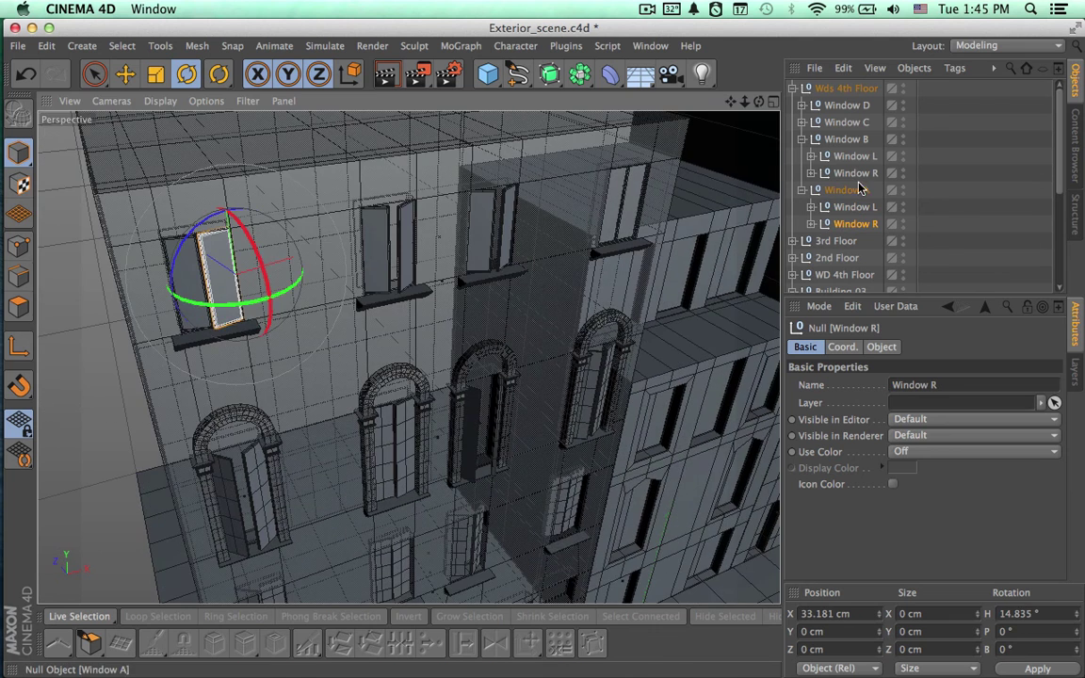
right_click_drag(672, 318, 627, 440, "alt")
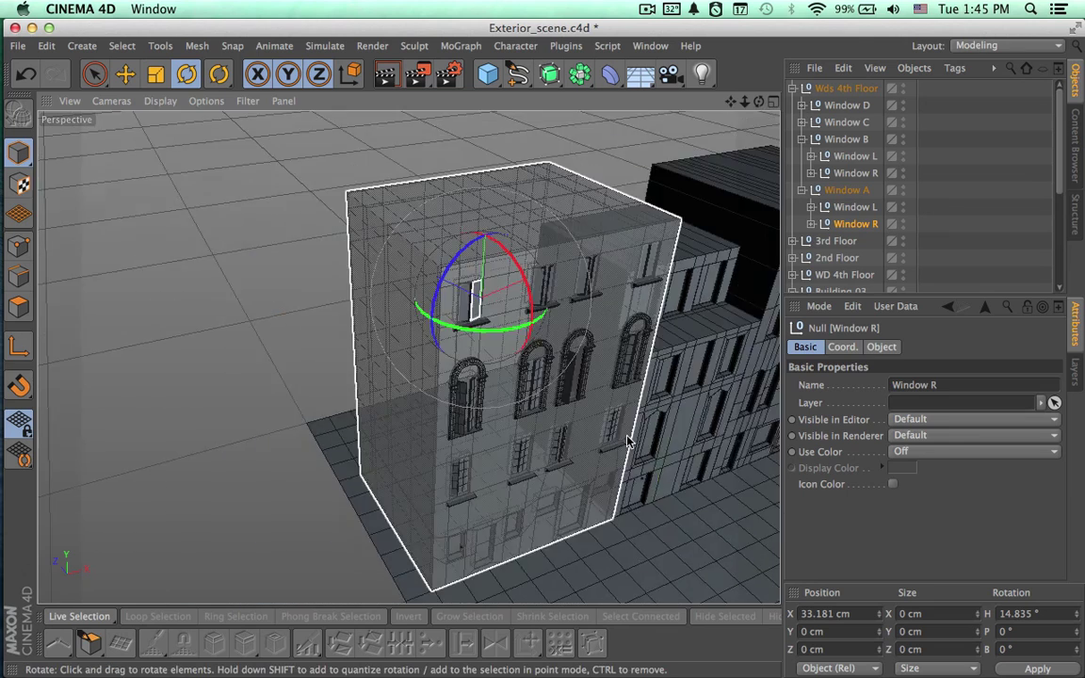
left_click_drag(612, 433, 612, 310, "alt")
middle_click_drag(612, 310, 520, 361, "alt")
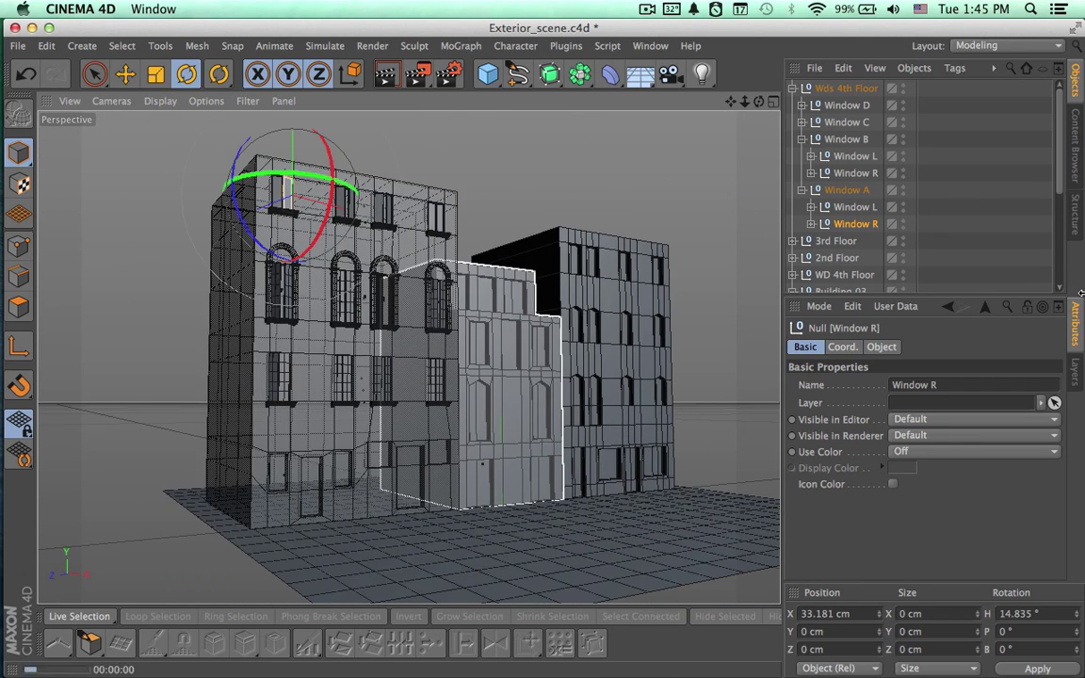
key("super+r")
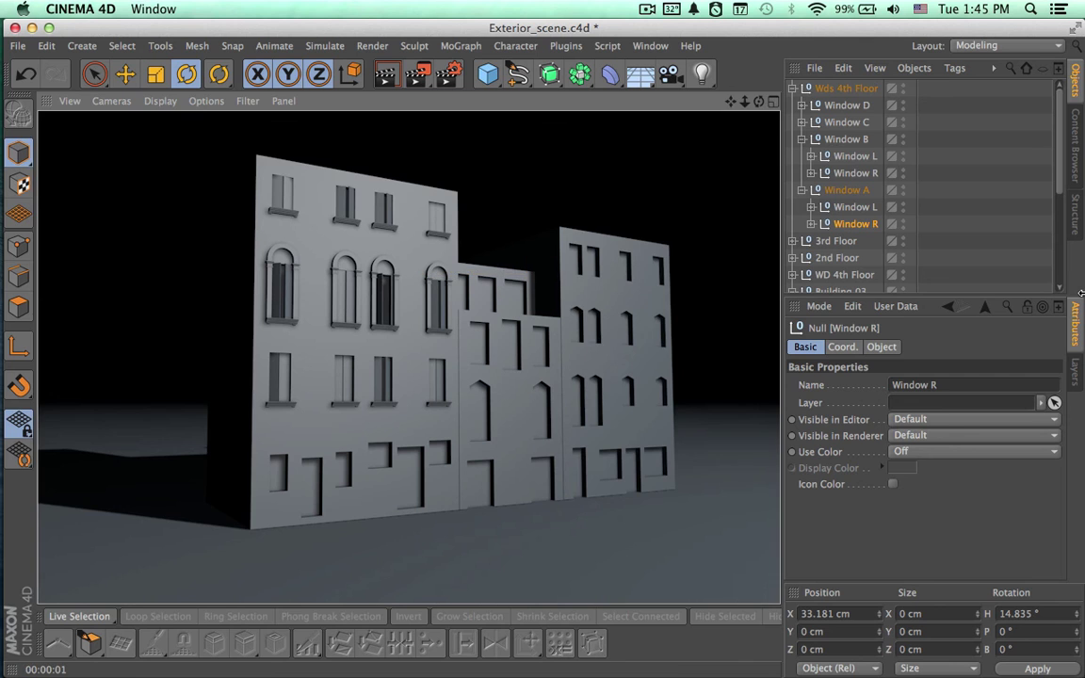